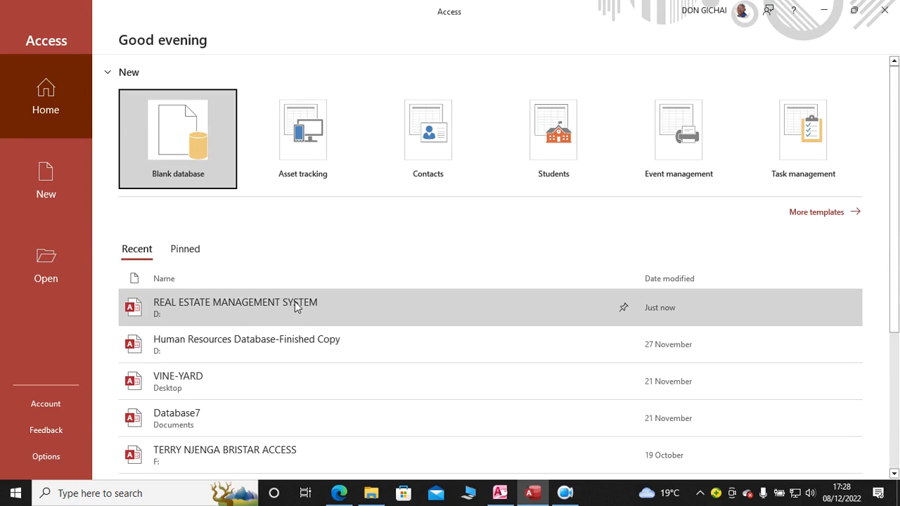
Step: Open the REAL ESTATE MANAGEMENT SYSTEM database and log in with the username and account password
click(295, 301)
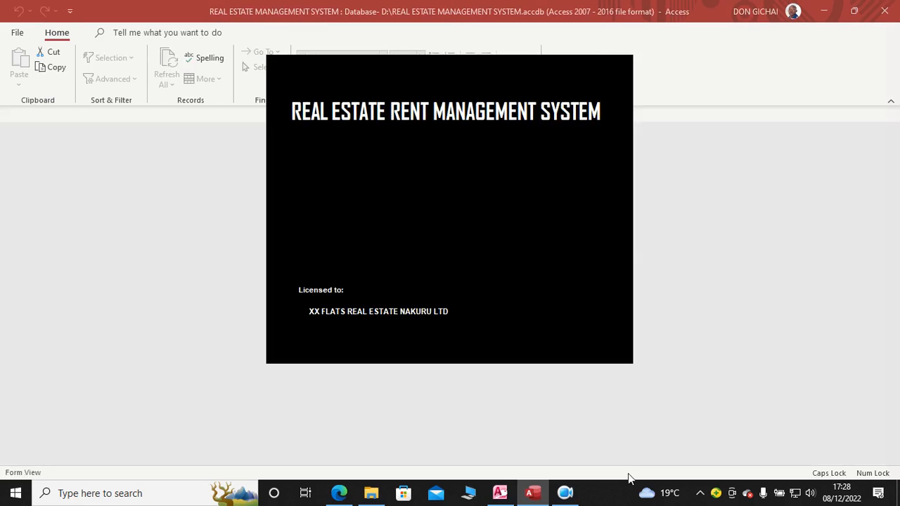
text(DON)
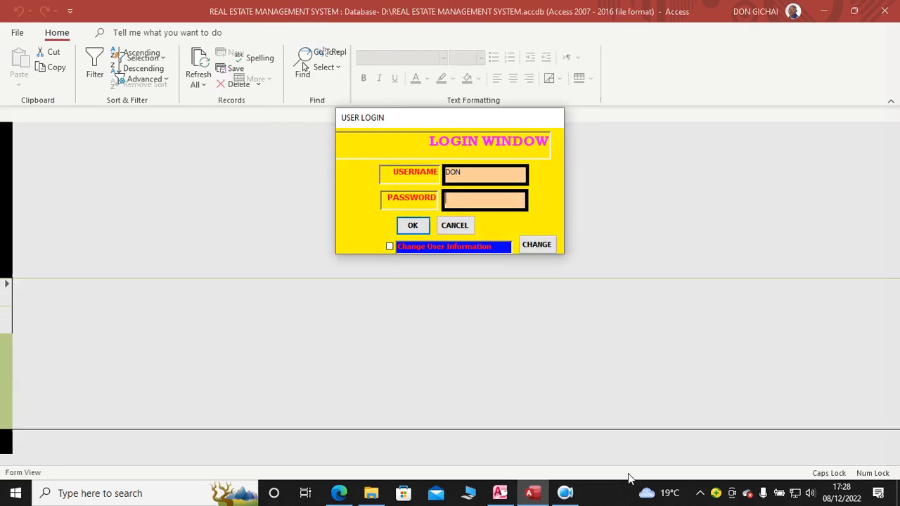
key(Tab)
text(***)
key(Return)
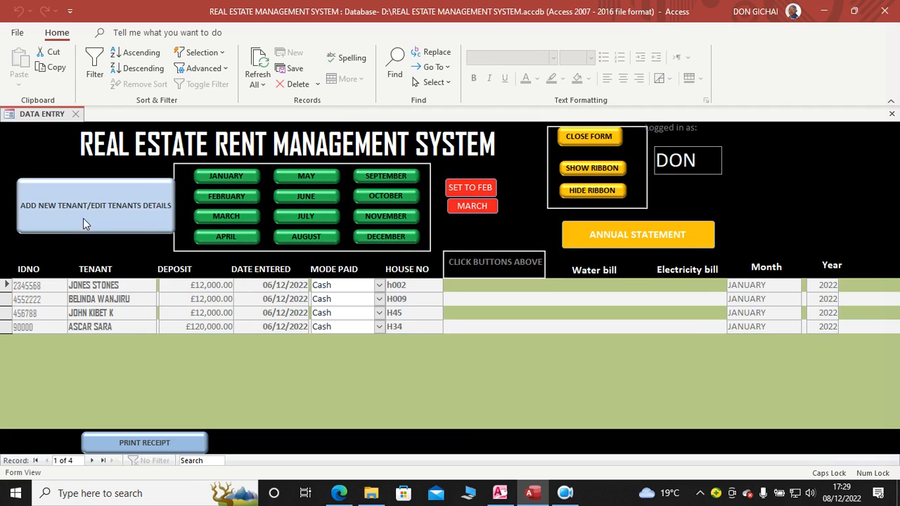
Step: Hide the ribbon and start a new blank record in the tenant details form
click(599, 190)
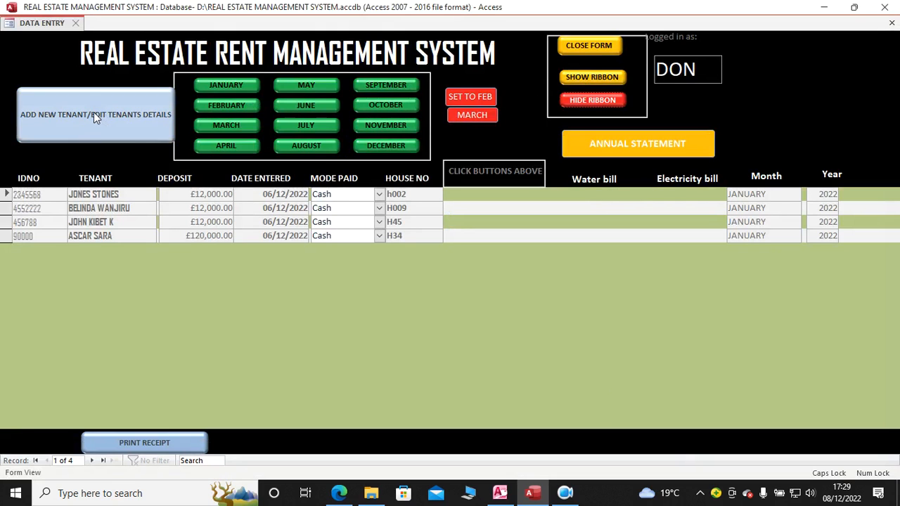
click(73, 118)
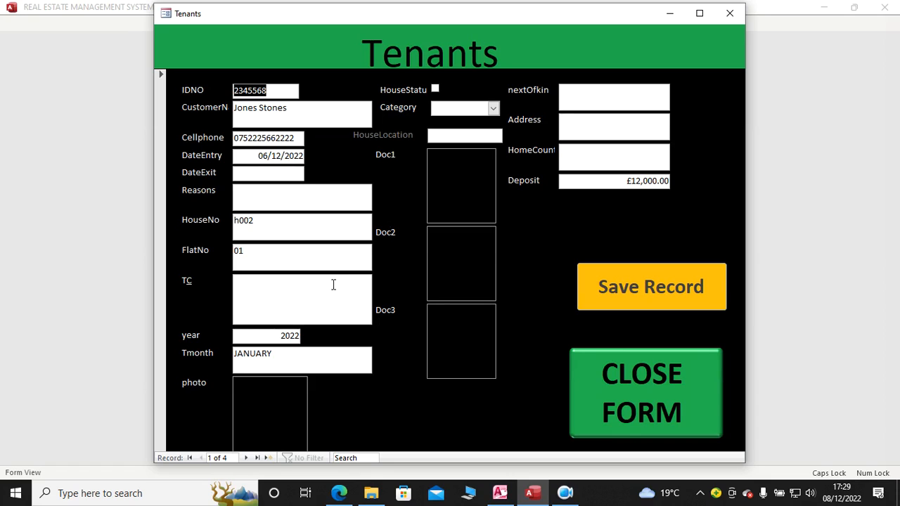
click(266, 458)
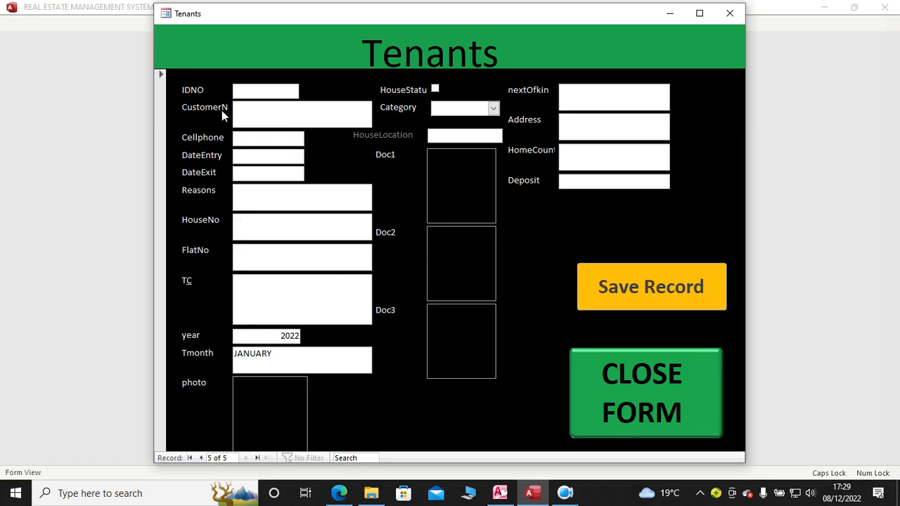
Step: Fill in the new tenant's ID number, full name and cellphone number
text(456222)
click(254, 115)
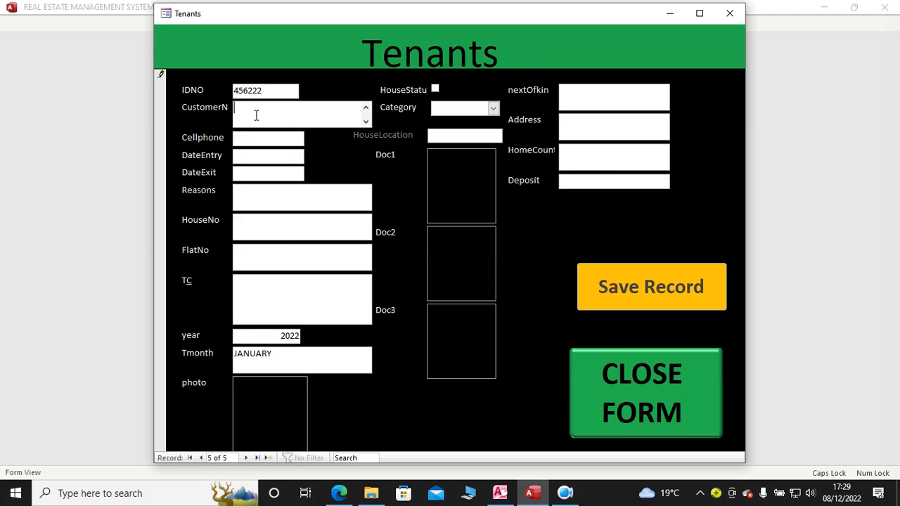
click(265, 136)
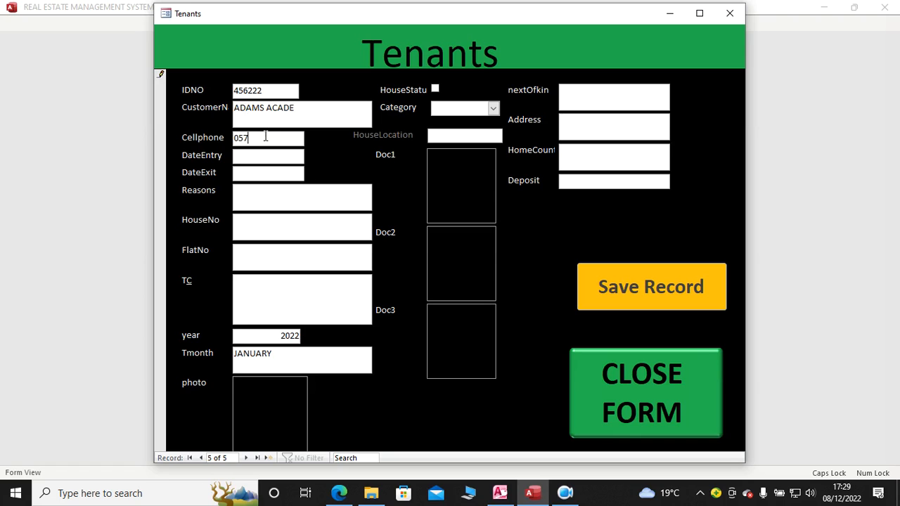
Step: Set the tenant's entry date to 08/12/2022, the house number to HJK1022 and the flat number to 23
click(264, 155)
click(311, 156)
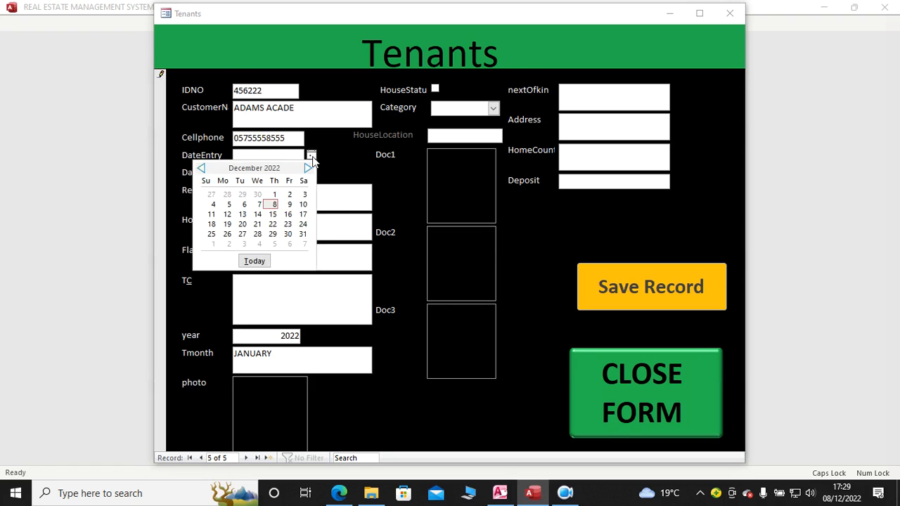
click(281, 202)
click(252, 195)
click(256, 226)
text(HJK1022)
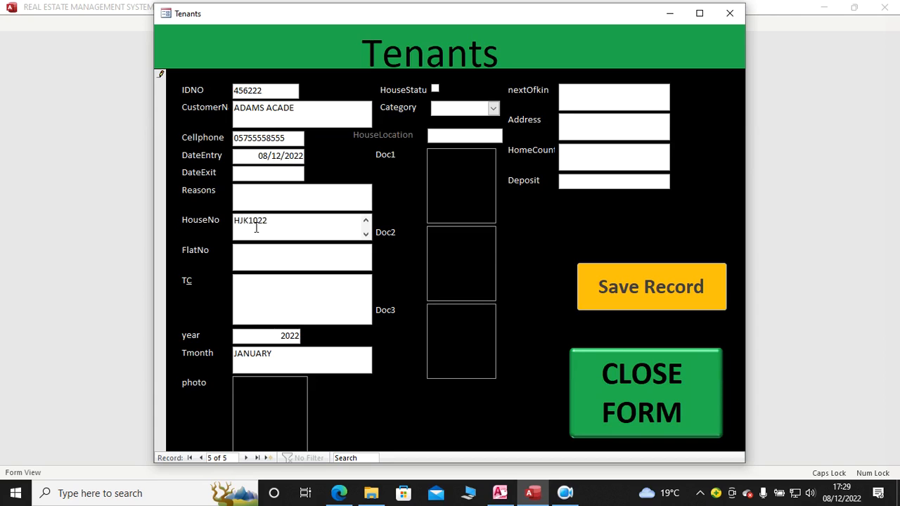
click(270, 261)
text(23)
Step: Set the tenant's house category to One bed room and the house location to NAKURU
click(492, 109)
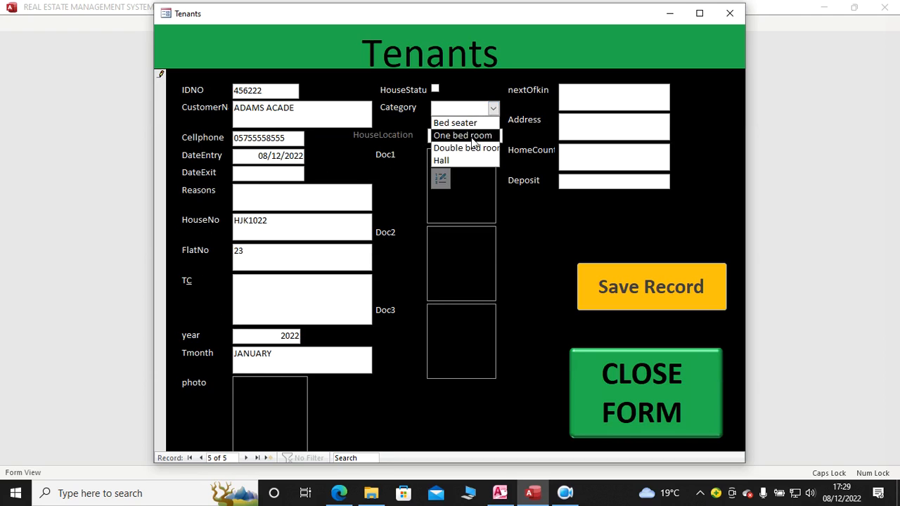
click(469, 135)
click(458, 138)
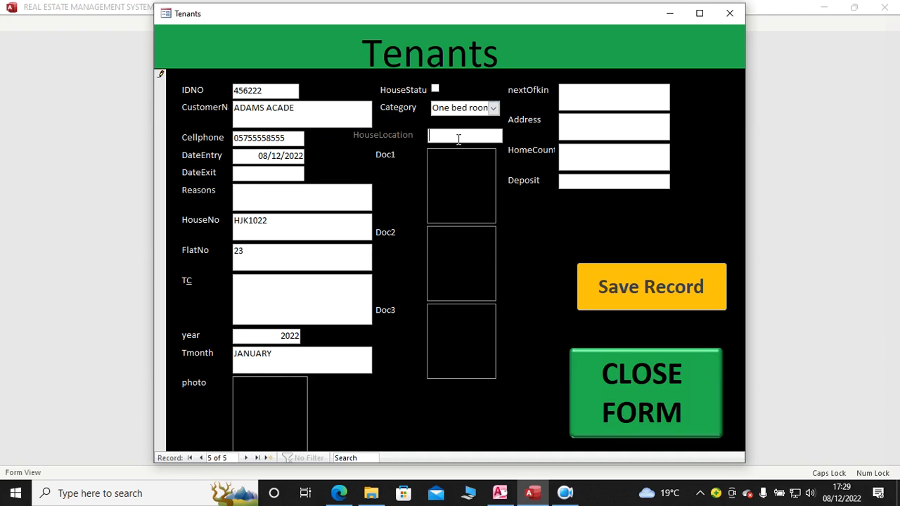
text(NAKURU)
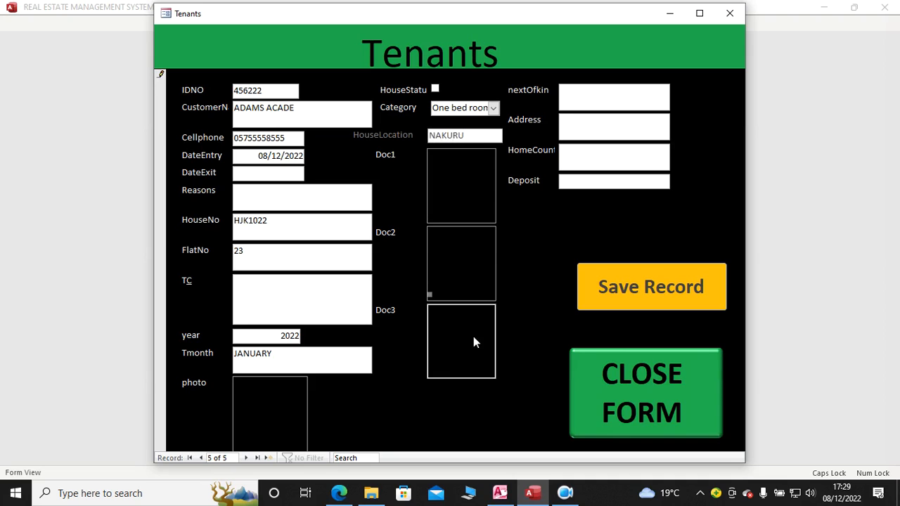
click(452, 186)
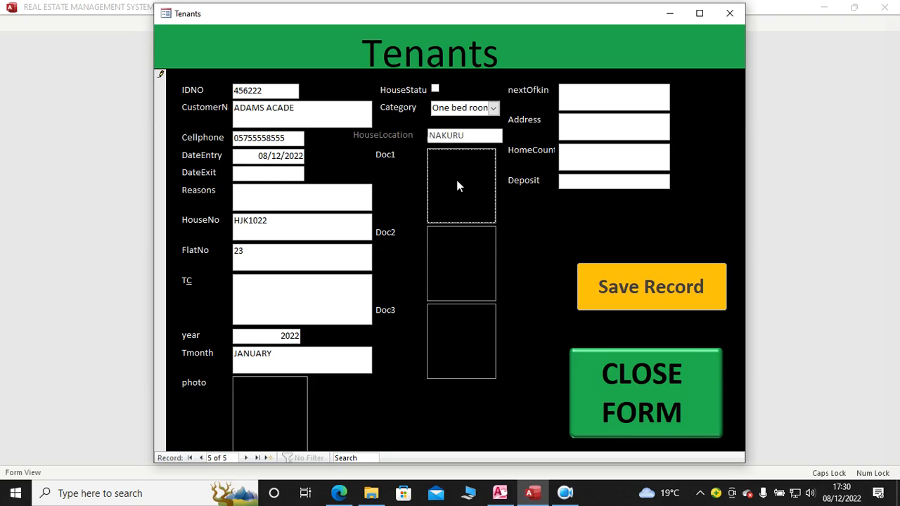
click(253, 419)
click(461, 338)
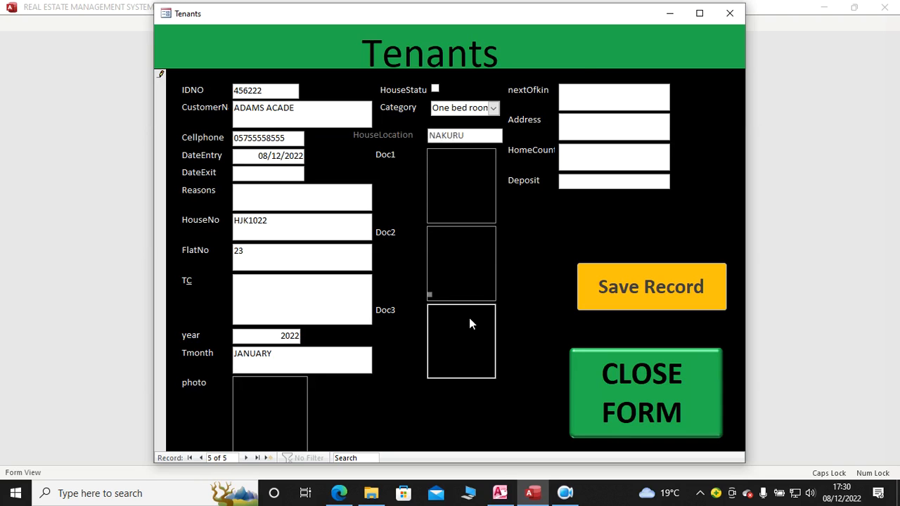
Step: Fill in the tenant's next of kin and address, and set the home county to KISUMU
click(589, 90)
text(CAROLINE)
click(594, 126)
text(34 NAKURU)
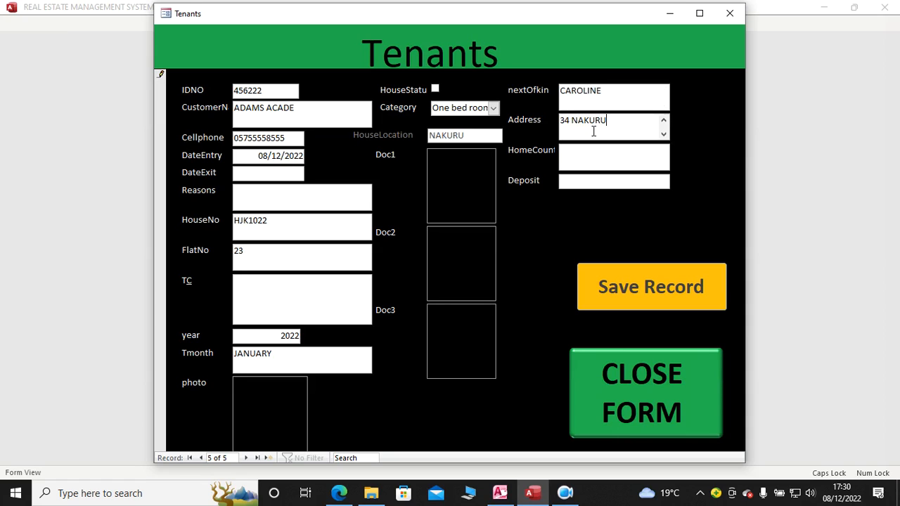
click(595, 154)
text(N)
key(BackSpace)
text(KISUMU)
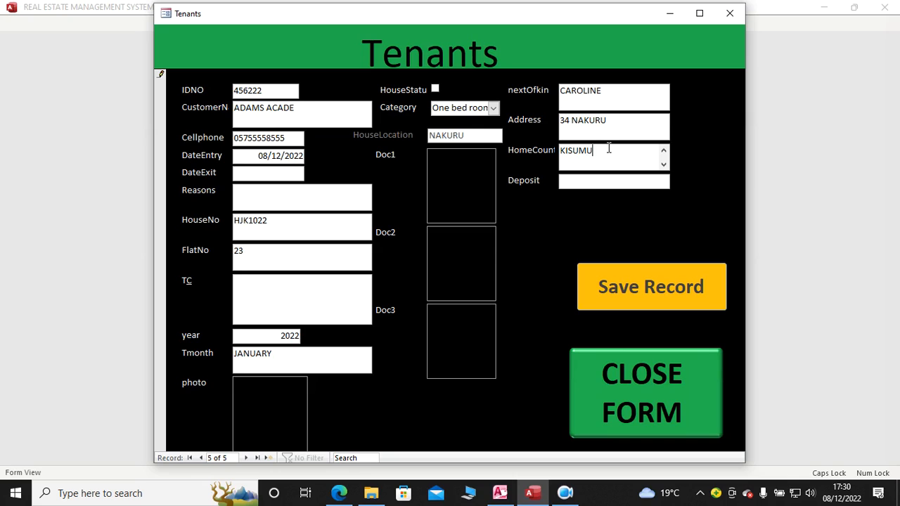
Step: Enter a deposit of 52000, then save the tenant record and close the form
click(605, 181)
text(52000)
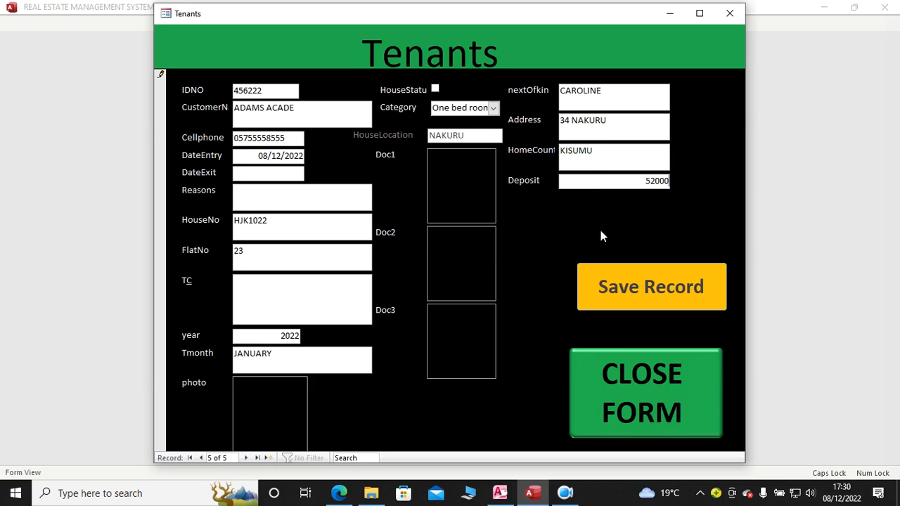
click(641, 272)
click(642, 393)
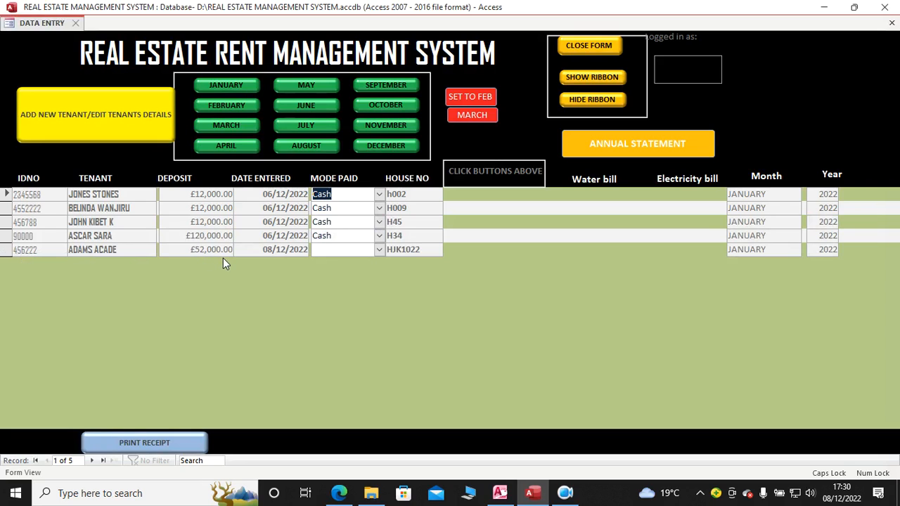
Step: Set the payment mode of the tenant in house HJK1022 to Cash and enter a January rent of 5600
click(379, 249)
click(361, 267)
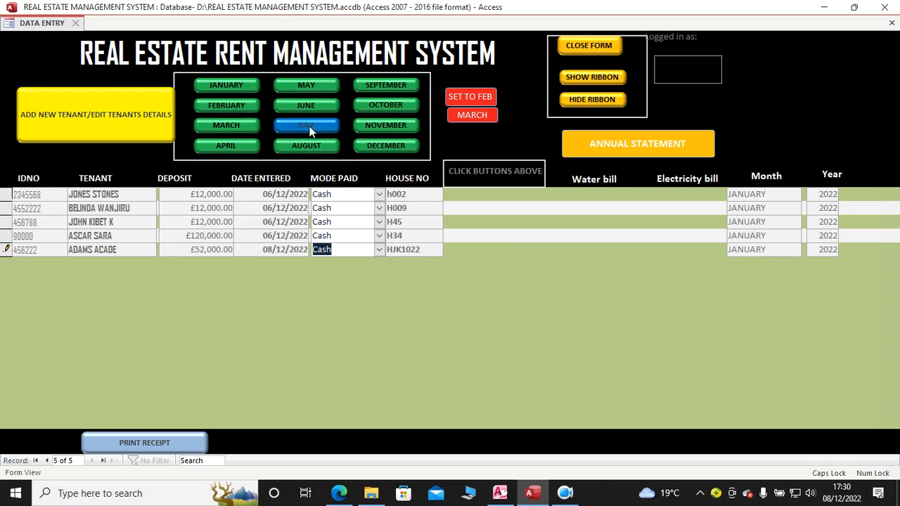
click(220, 90)
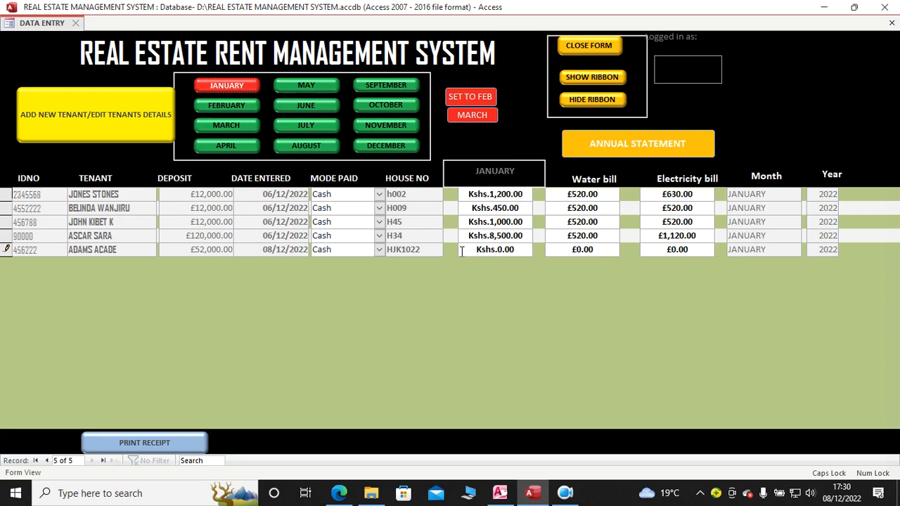
drag(461, 251, 517, 254)
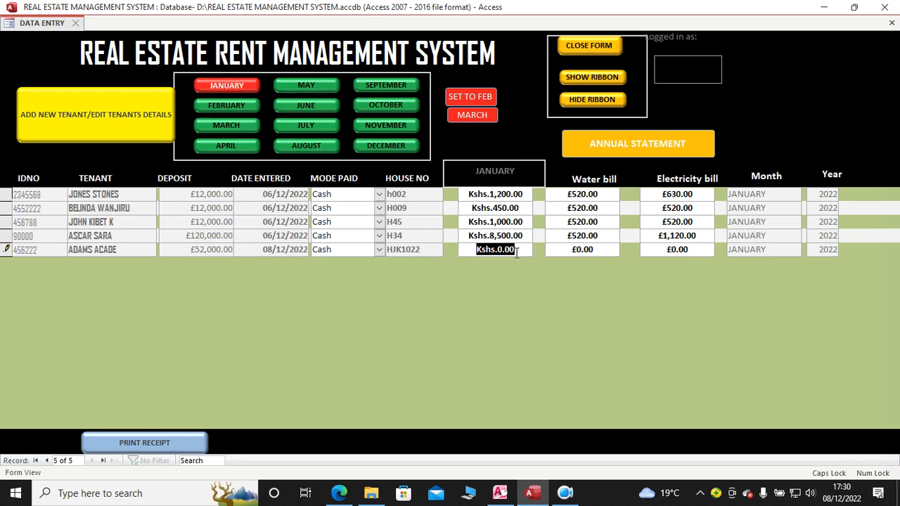
text(5600)
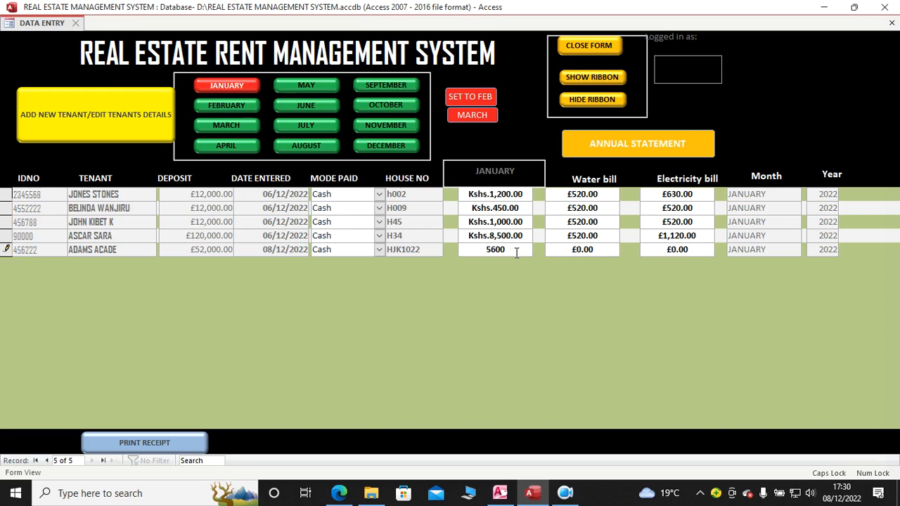
Step: Enter a January water bill of 420 and an electricity bill of 5200 for the tenant in house HJK1022
drag(555, 251, 581, 250)
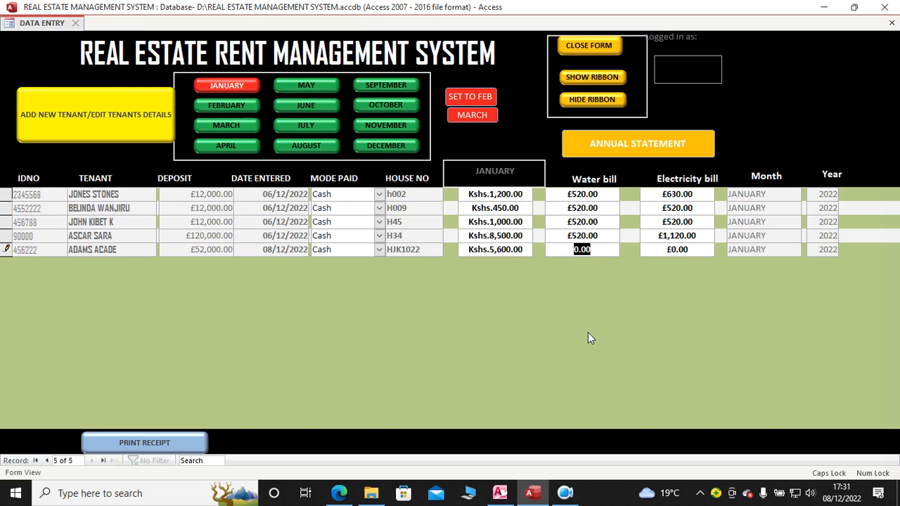
text(420)
key(Tab)
text(5200)
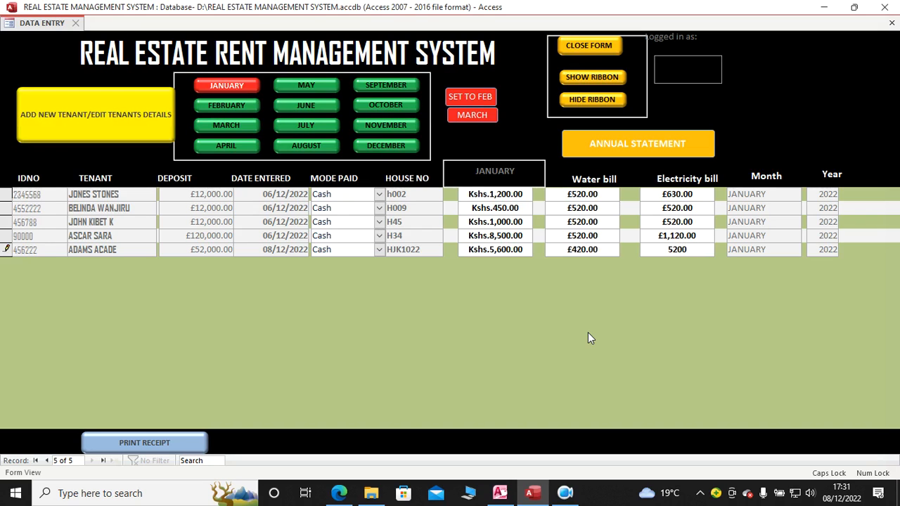
key(Tab)
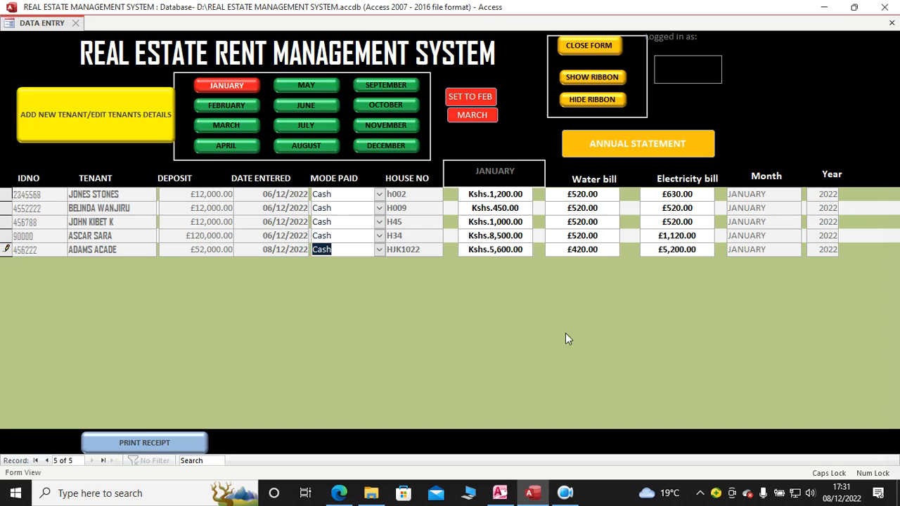
key(Tab)
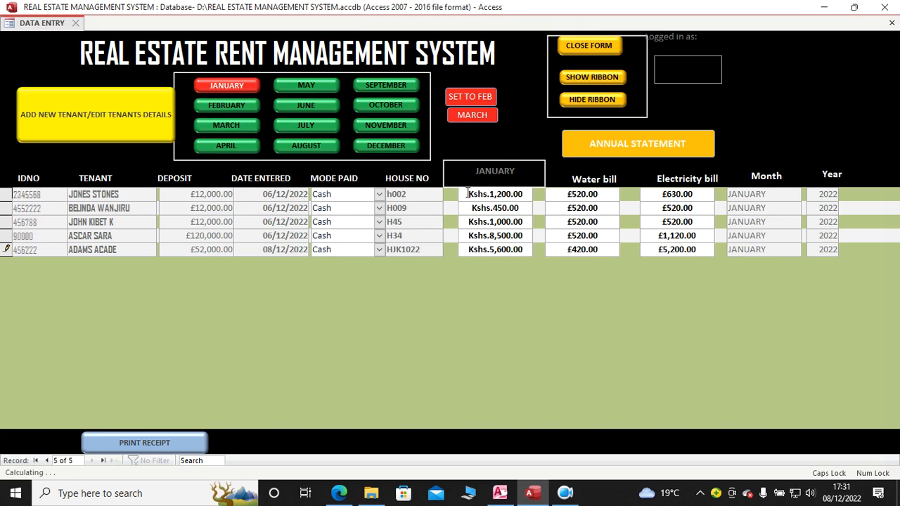
key(Tab)
key(Tab)
key(Tab)
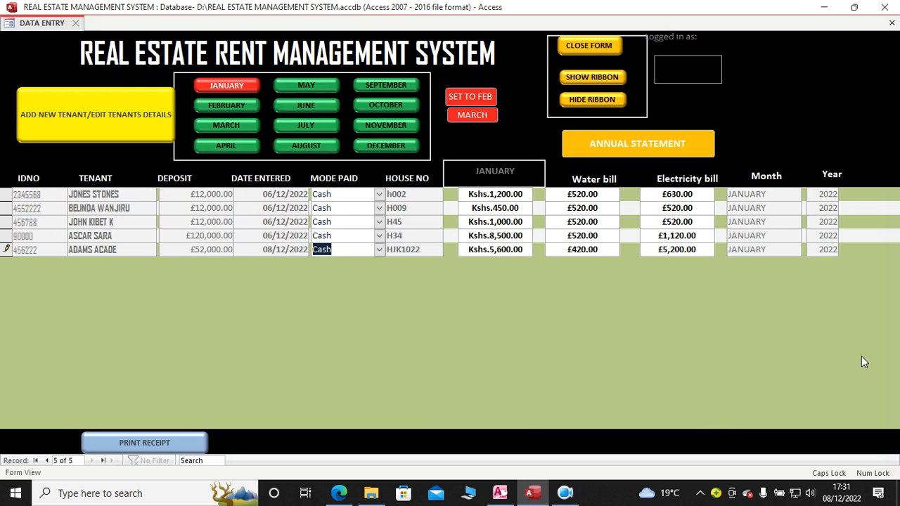
Step: View the tenant details form and close it again
click(102, 120)
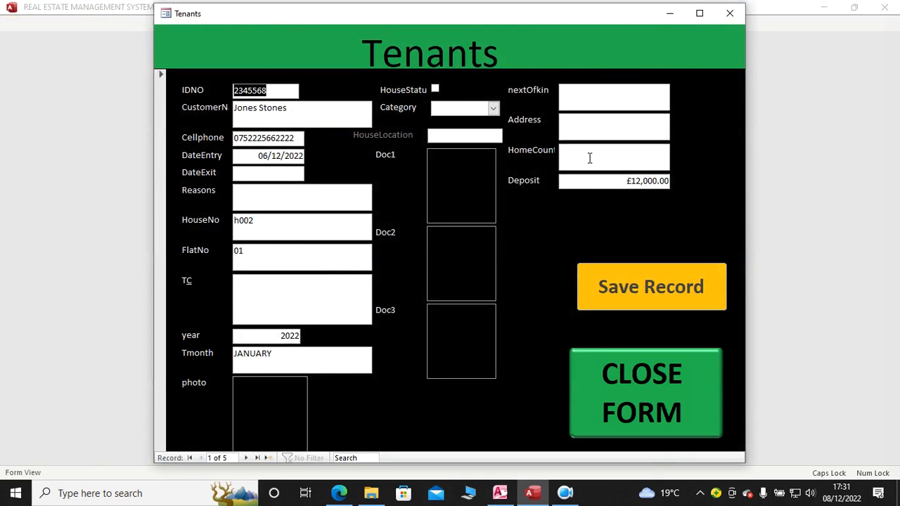
click(616, 426)
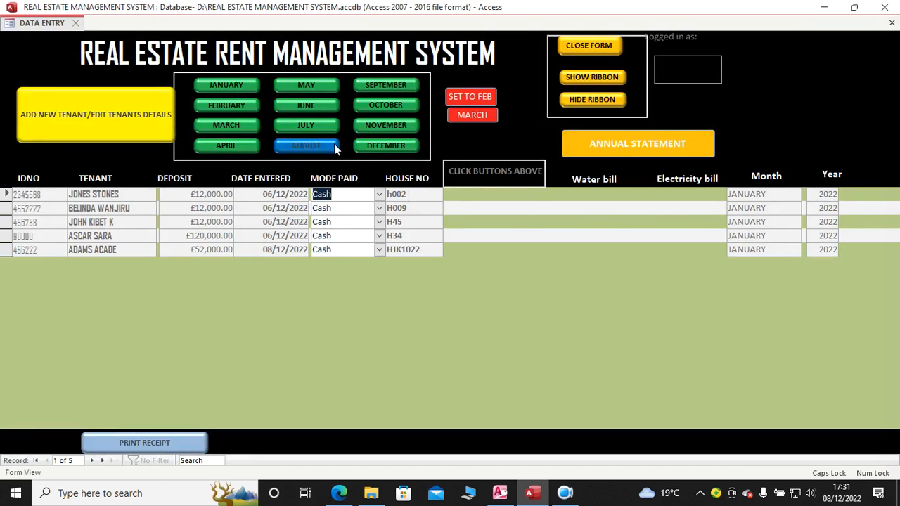
Step: Show the January charges again and generate the receipt for the tenant in house HJK1022
click(242, 87)
key(Tab)
key(Tab)
key(Tab)
key(Tab)
key(Tab)
key(Tab)
key(Tab)
key(Tab)
key(Tab)
key(Tab)
key(Tab)
key(Tab)
key(Tab)
key(Tab)
key(Tab)
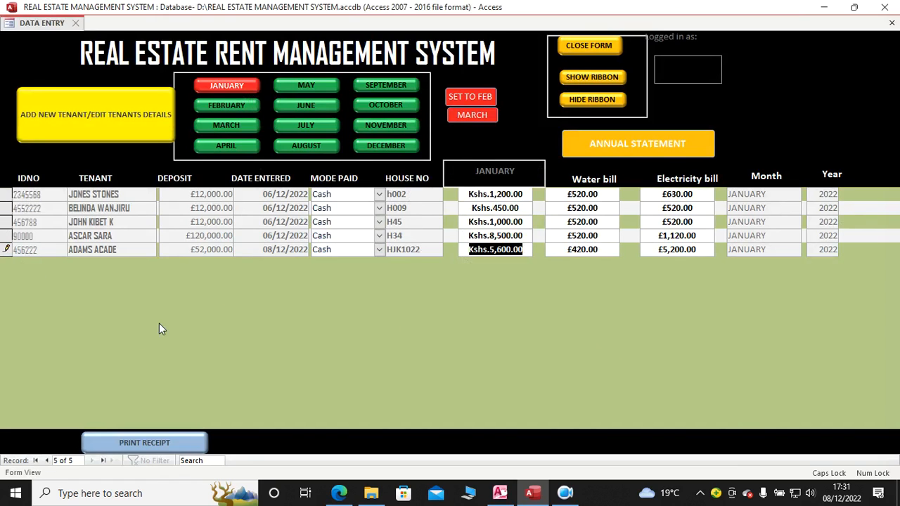
click(156, 442)
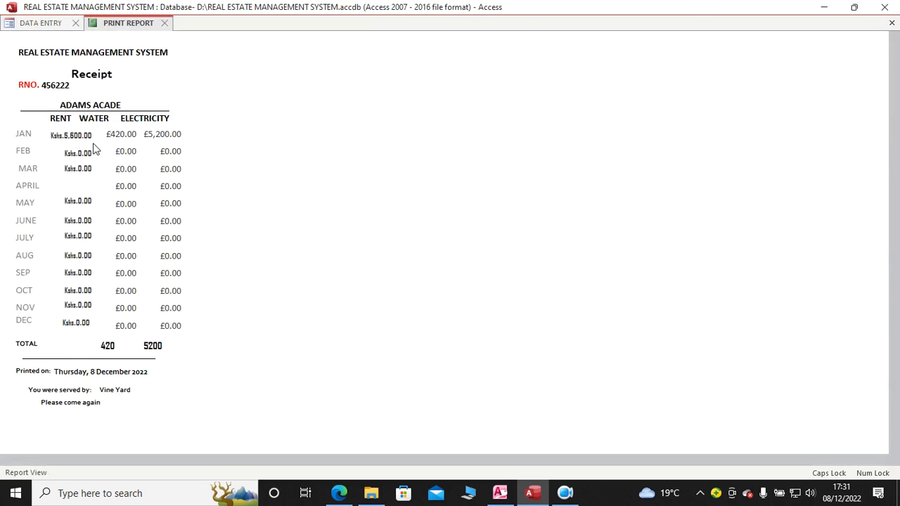
Step: Check the January rent, water and electricity amounts on the receipt, then close the report
drag(48, 133, 181, 135)
click(143, 135)
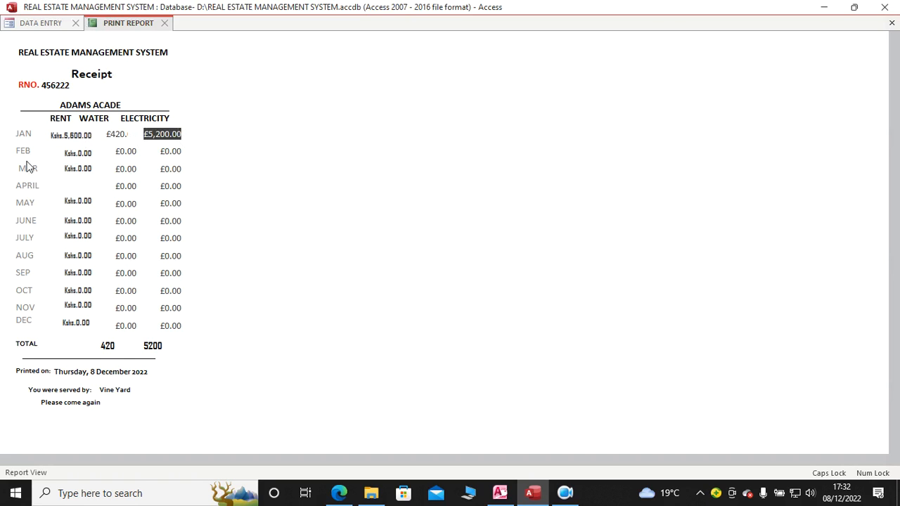
click(164, 23)
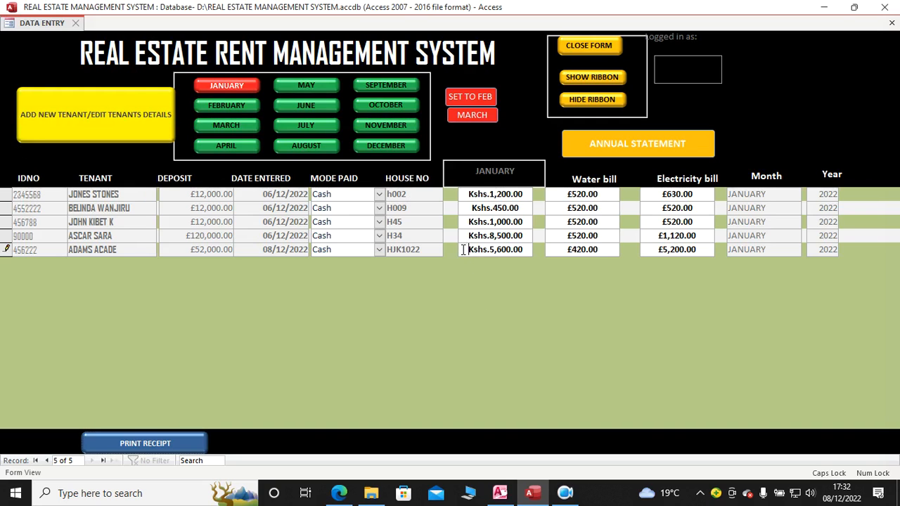
Step: Generate the receipt for the tenant in house HJK1022 again, check its monthly amounts and totals, and close it
key(Tab)
key(Tab)
key(Tab)
key(Tab)
click(471, 250)
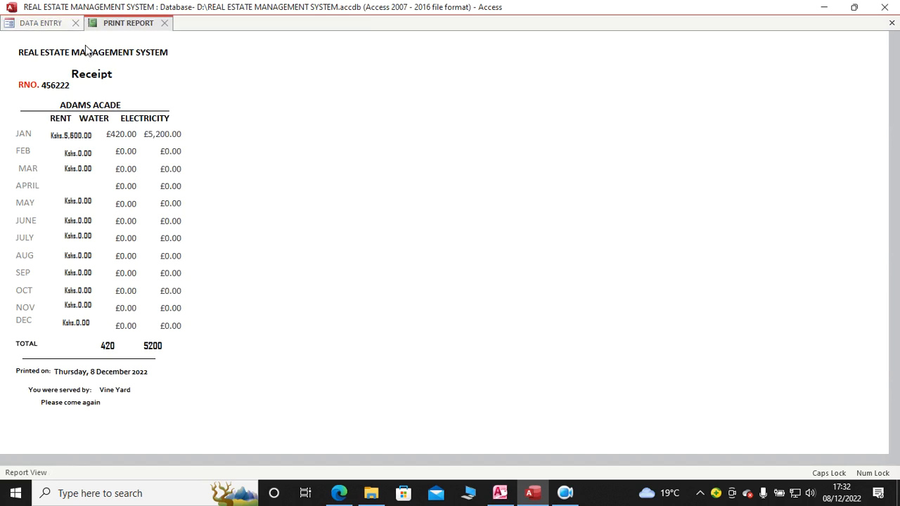
click(162, 25)
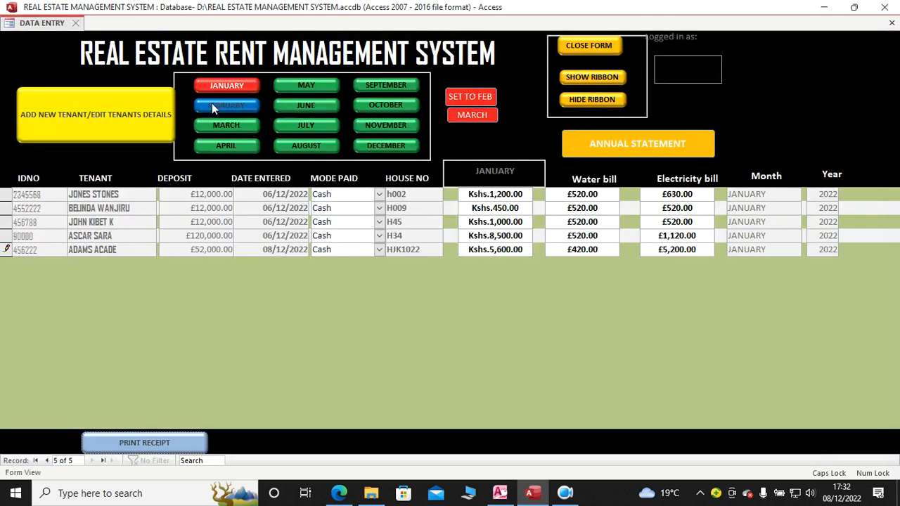
Step: Enter an April rent of 0 for the tenant in house HJK1022 and view the August charges
click(246, 146)
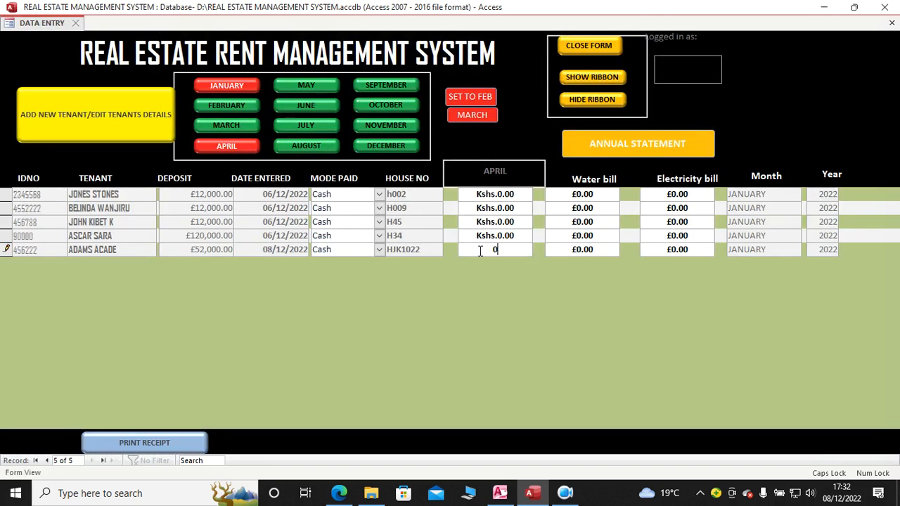
click(388, 143)
click(315, 146)
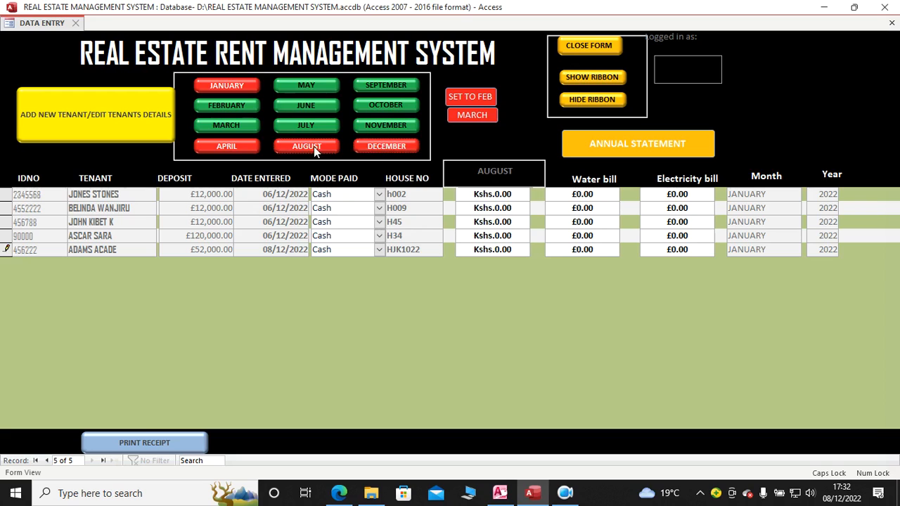
Step: Return to the January charges, generate the receipt for the tenant in house HJK1022, check the rent total and close the receipt
click(231, 84)
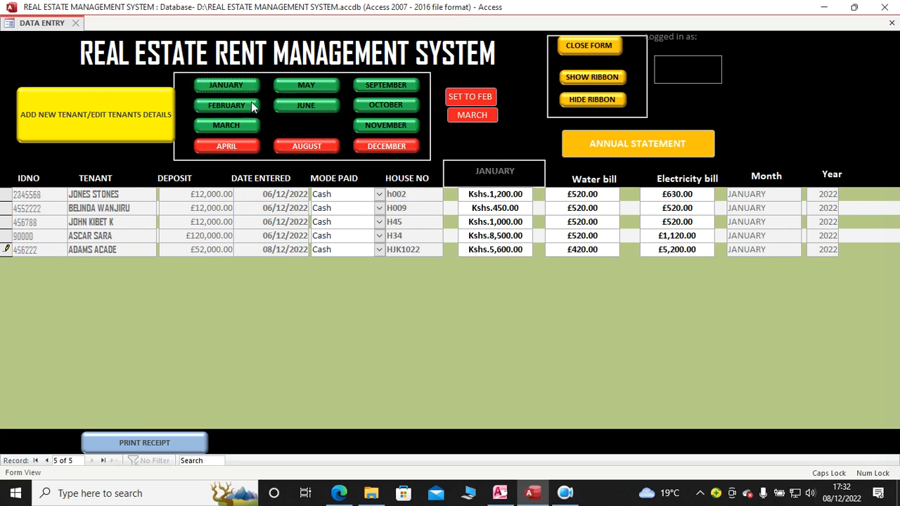
click(468, 194)
key(Tab)
key(Tab)
key(Tab)
key(Tab)
key(Tab)
key(Tab)
key(Tab)
key(Tab)
key(Tab)
key(Tab)
key(Tab)
key(Tab)
key(Tab)
click(516, 248)
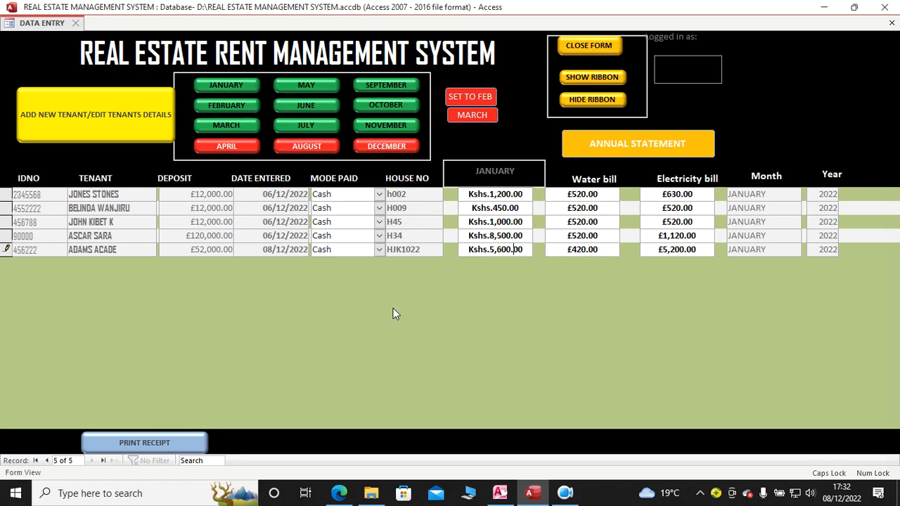
click(186, 442)
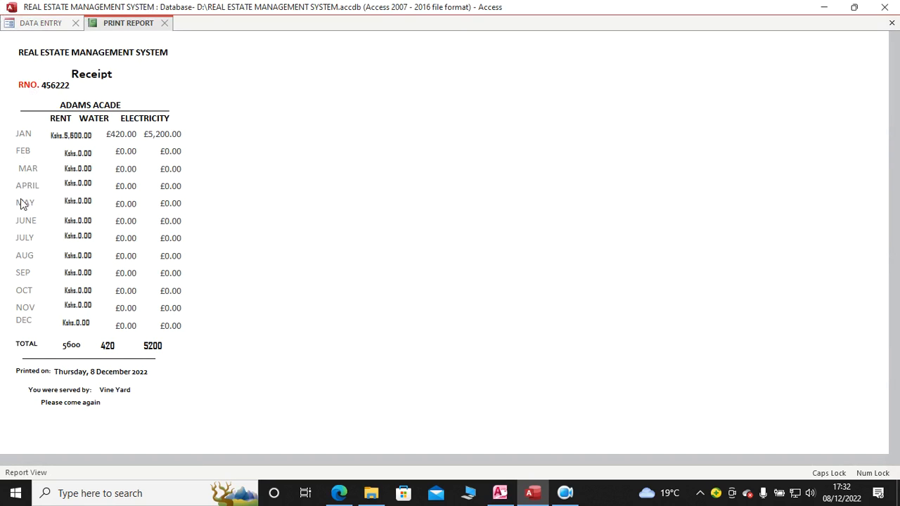
click(164, 23)
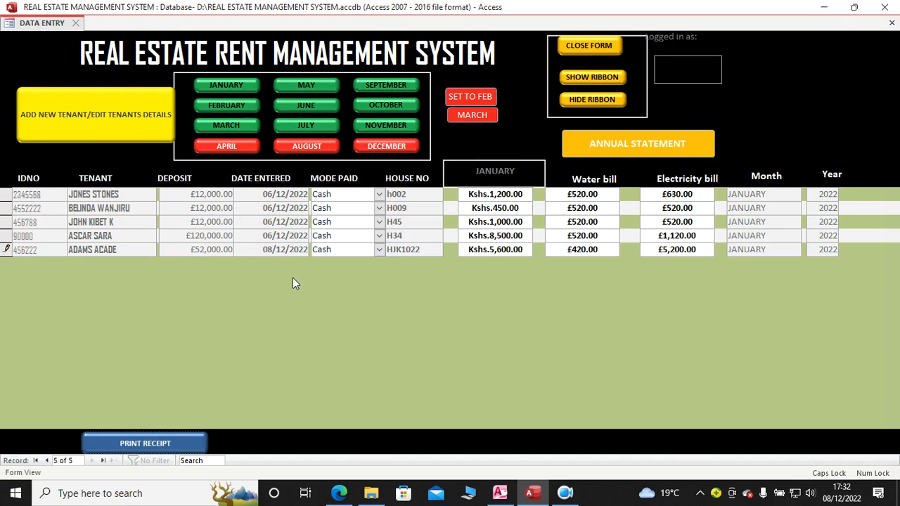
Step: Show the February charges and switch all tenant records to February, confirming the record update
click(243, 107)
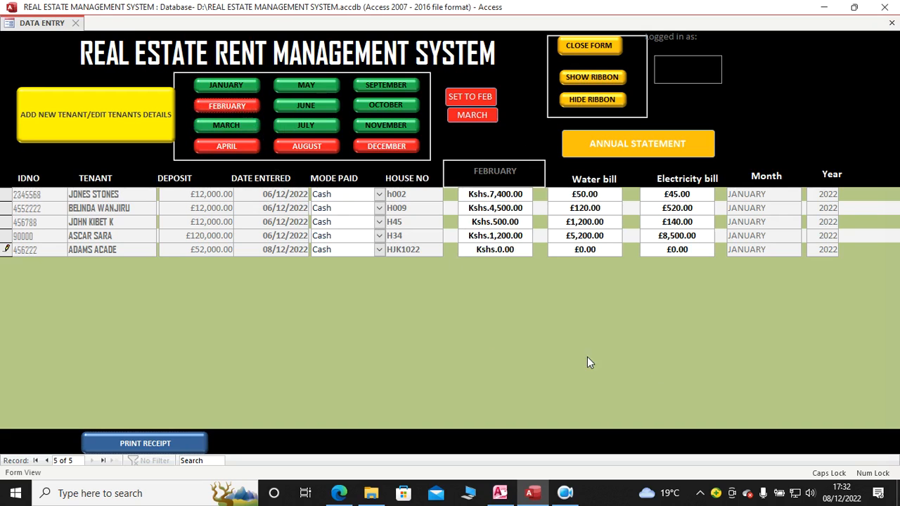
click(468, 96)
click(418, 292)
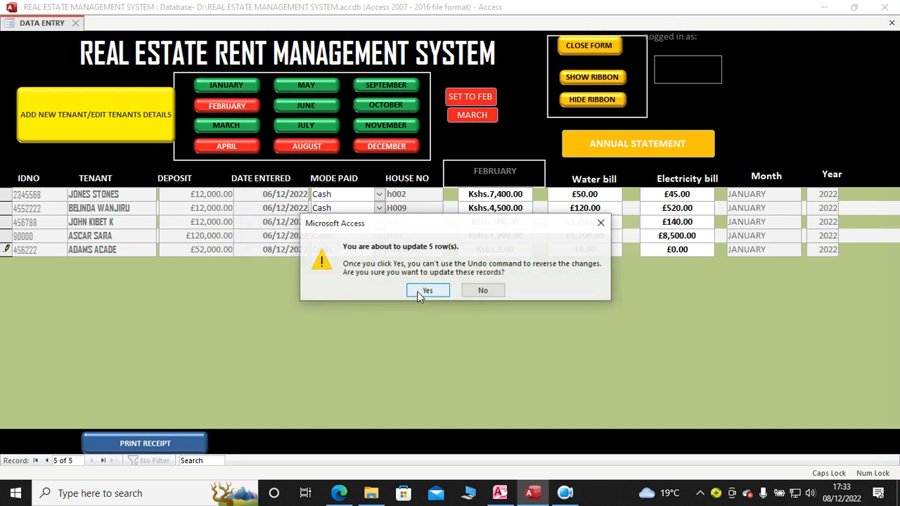
click(417, 290)
Step: Close the data entry form, dismiss the write conflict, and exit the database
click(578, 46)
click(444, 295)
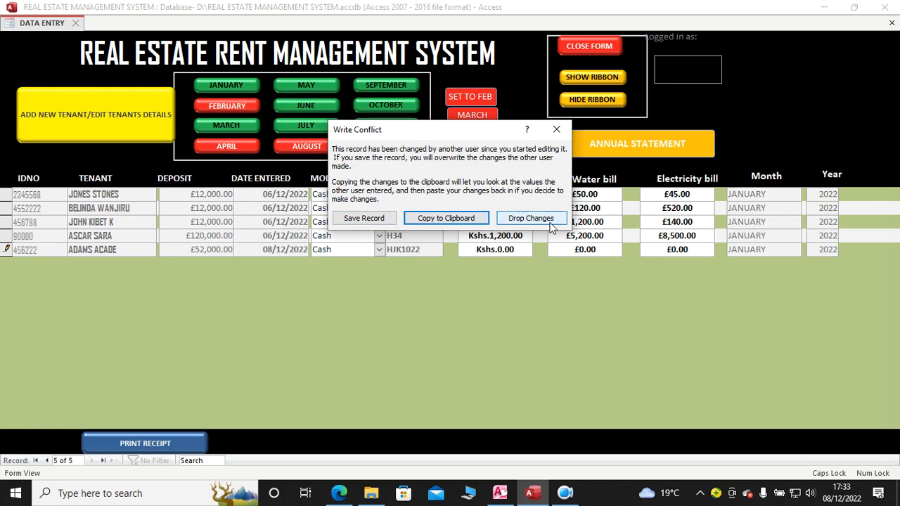
click(427, 222)
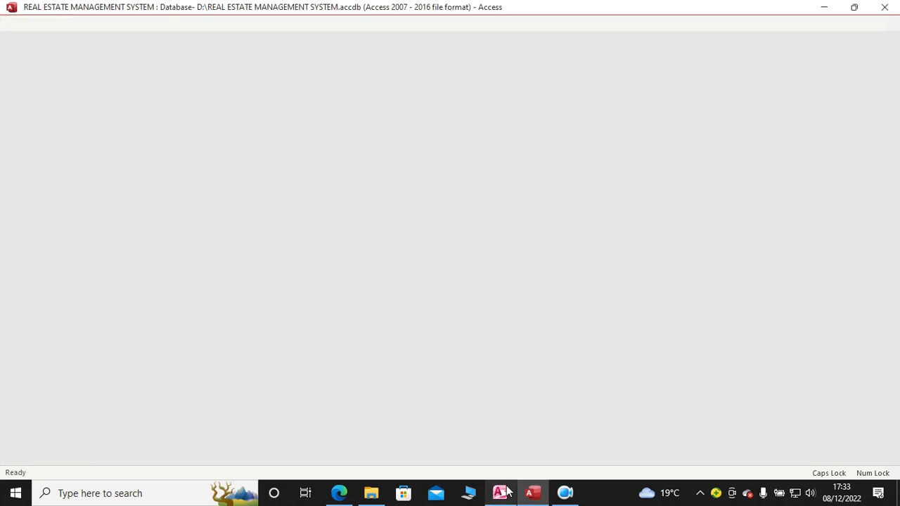
click(879, 9)
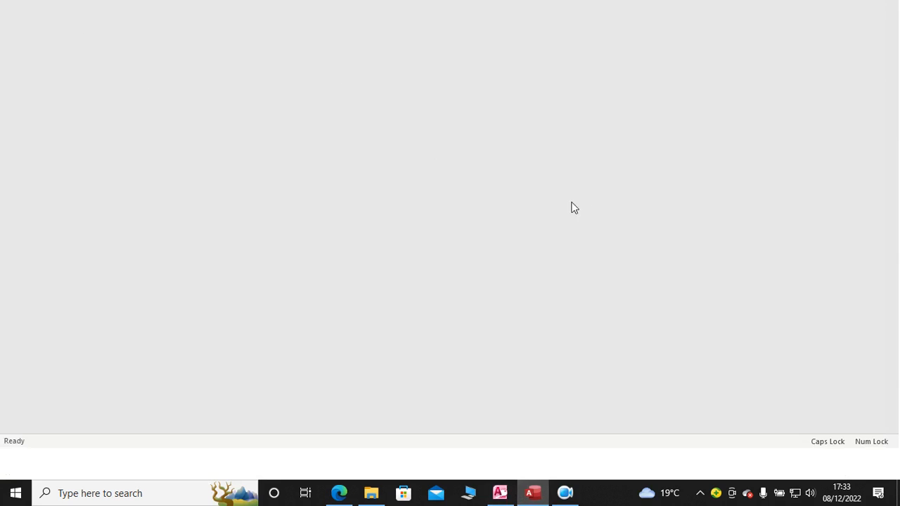
double_click(232, 364)
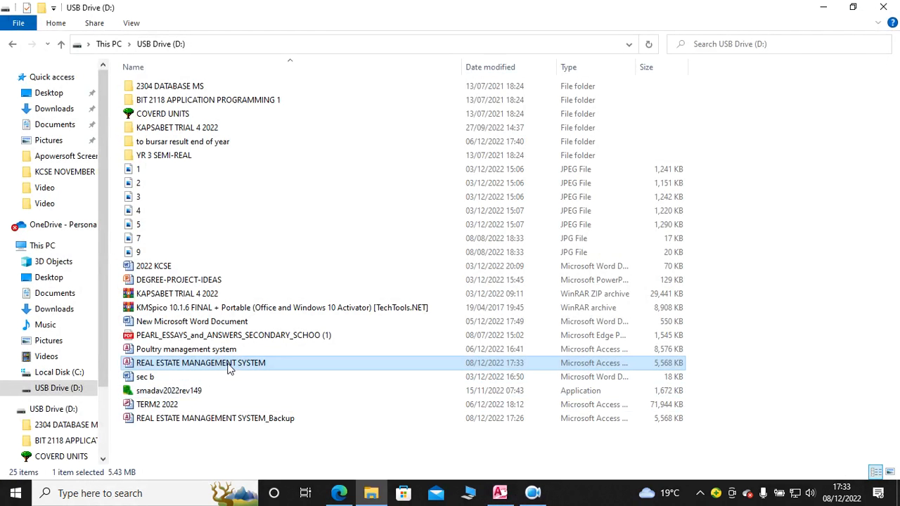
click(452, 275)
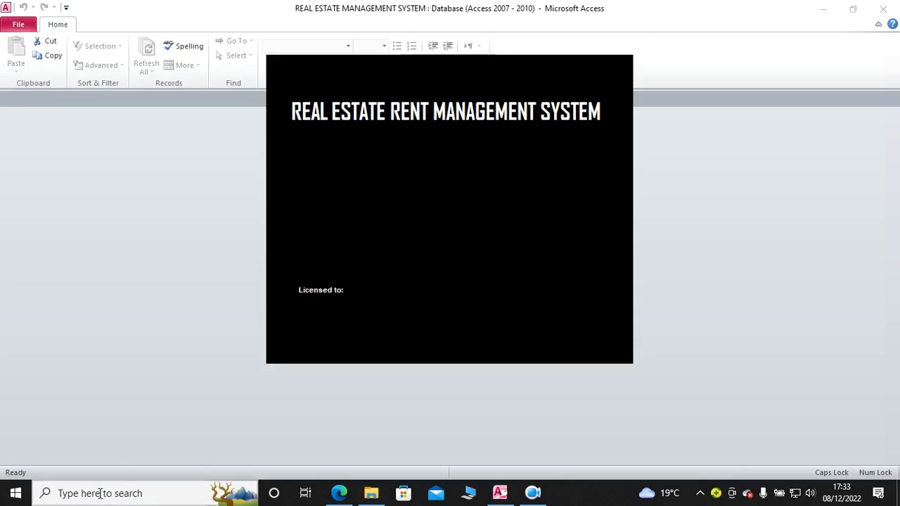
click(100, 493)
click(801, 94)
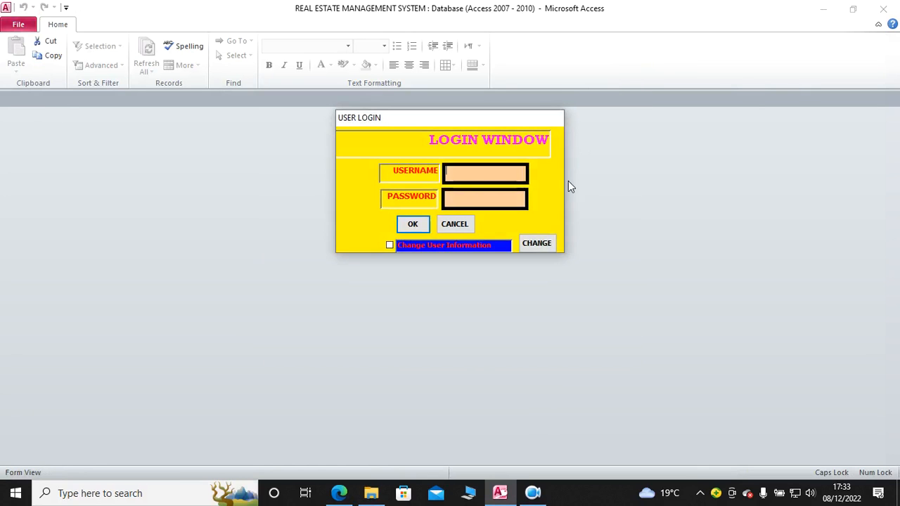
click(454, 225)
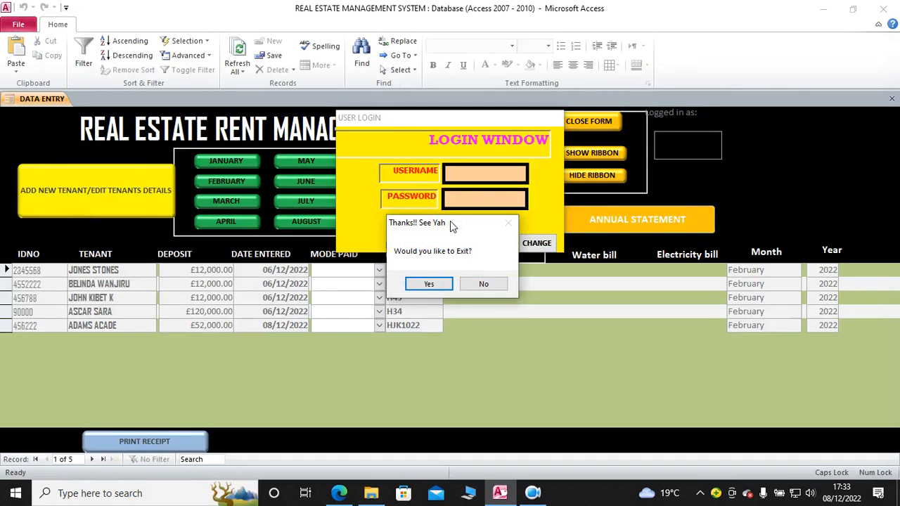
click(416, 283)
Step: Find and launch the newer Access version, then reopen the REAL ESTATE MANAGEMENT SYSTEM database from its recent files
click(140, 493)
text(ACC)
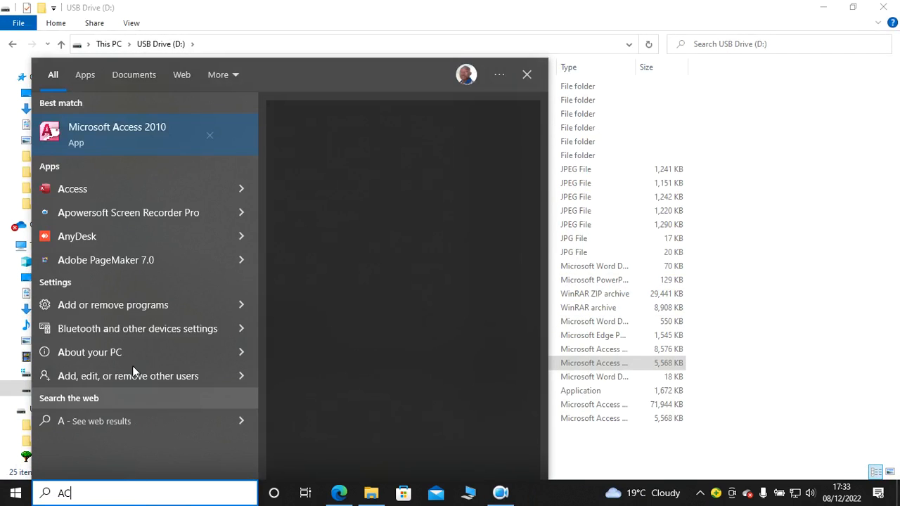
click(111, 188)
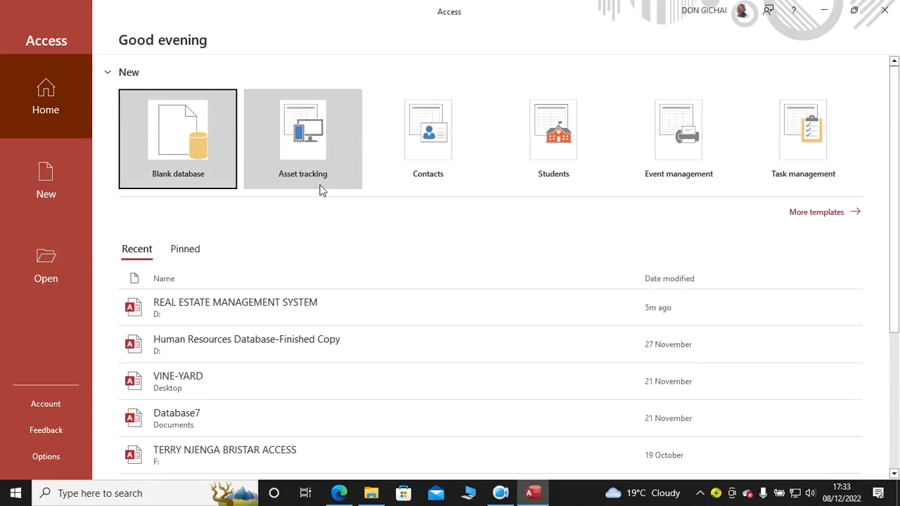
click(229, 313)
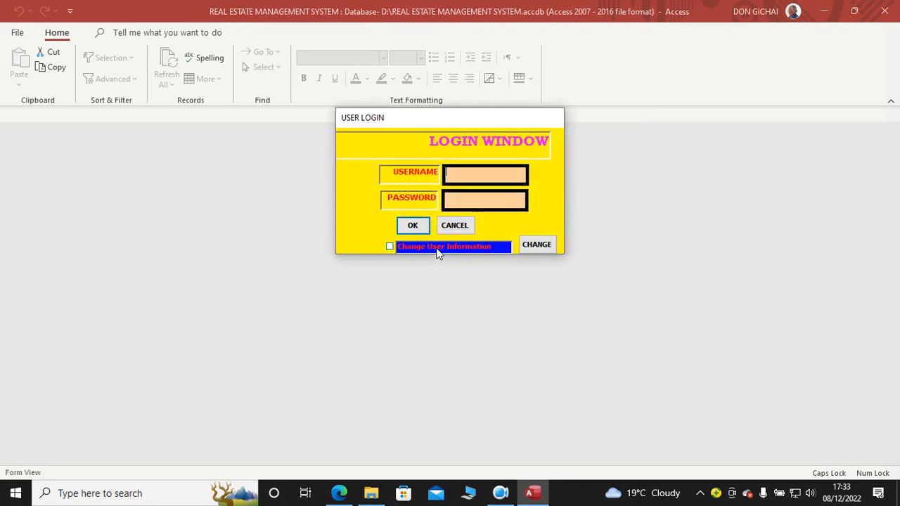
Step: Log in to the rent management system with the username and the account password
text(DON)
key(Tab)
text(123)
key(Return)
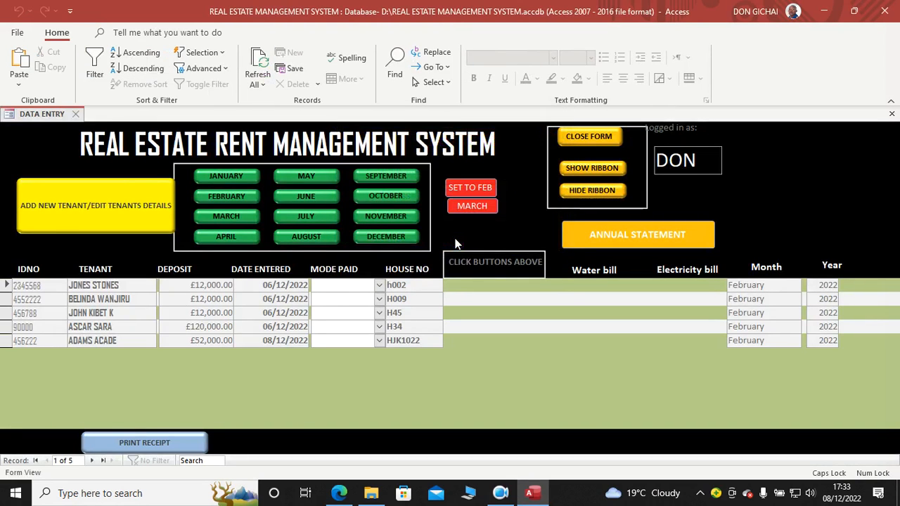
Step: Show the February charges and enter payment mode Cheque and a rent of 56000 for the tenant in house h002
click(227, 175)
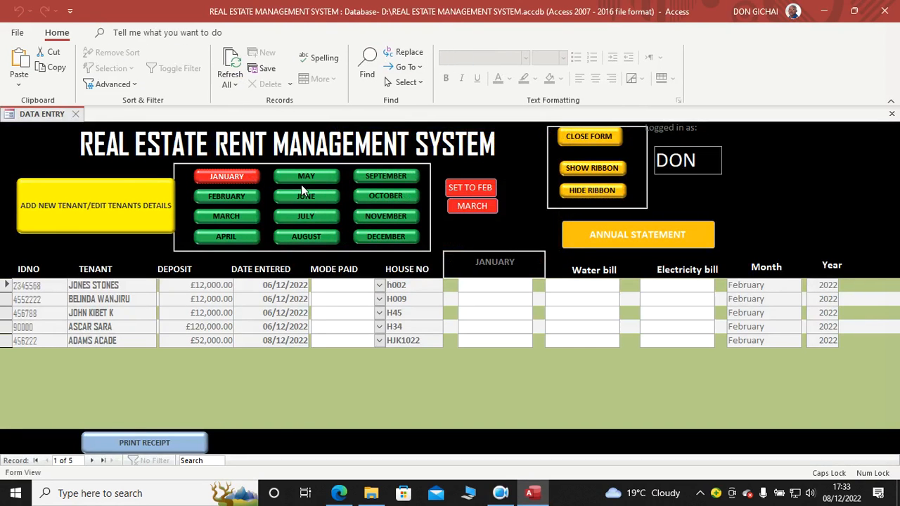
click(240, 197)
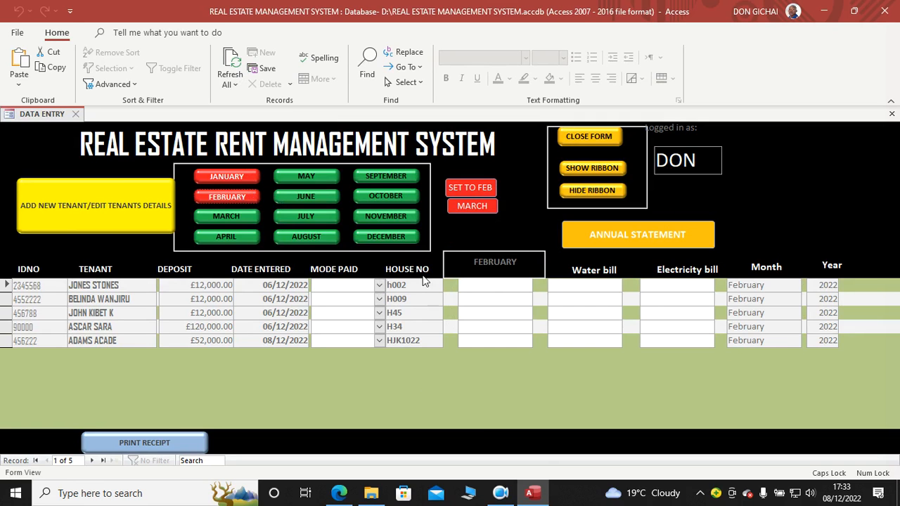
click(891, 272)
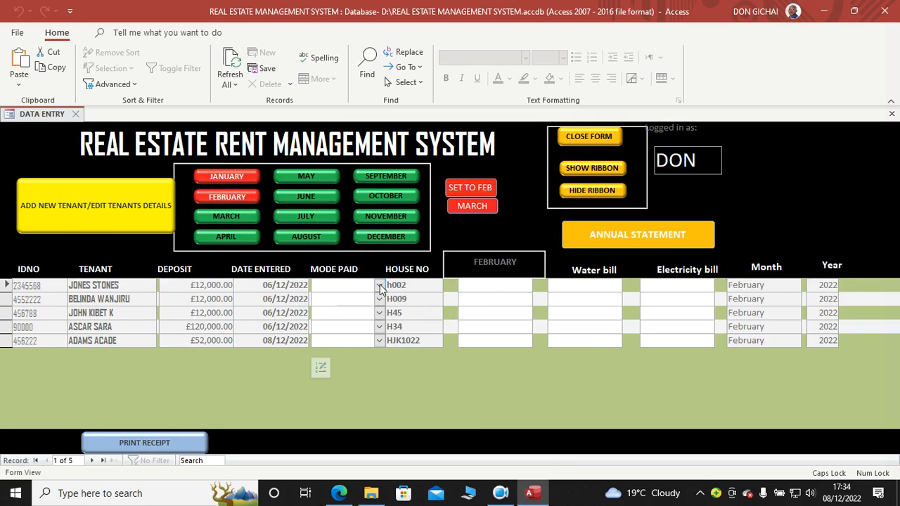
click(380, 285)
click(364, 312)
click(476, 284)
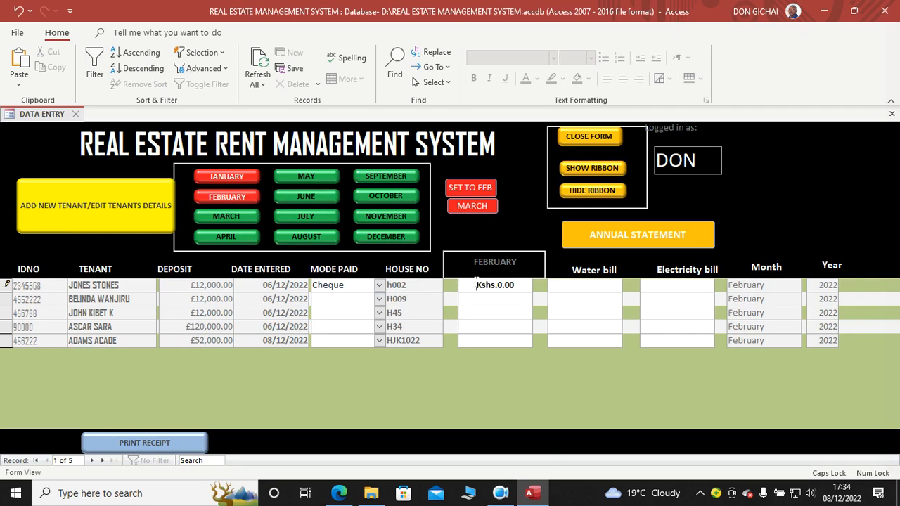
drag(470, 283, 555, 283)
text(56000)
click(555, 282)
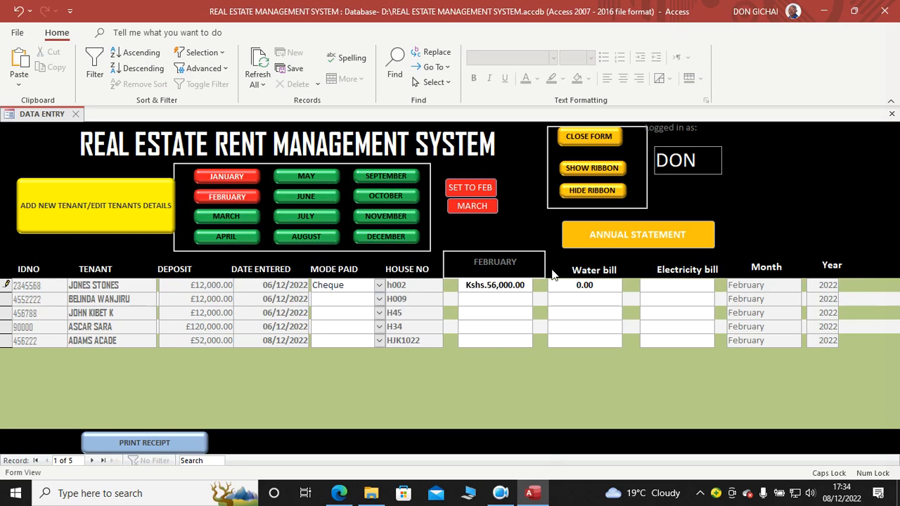
Step: Enter a February water bill of 20 and an electricity bill of 52 for the tenant in house h002
click(565, 285)
click(620, 284)
text(2)
key(BackSpace)
key(BackSpace)
key(BackSpace)
key(BackSpace)
key(BackSpace)
click(665, 285)
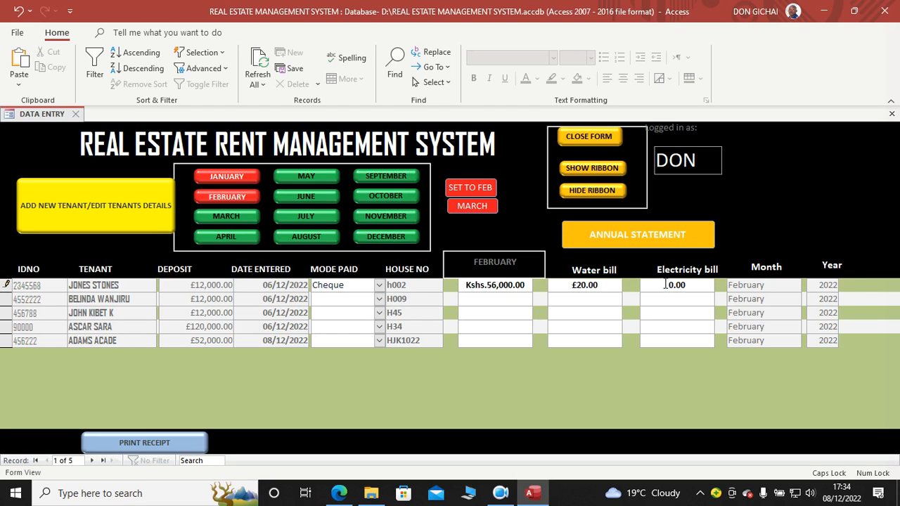
drag(666, 285, 700, 290)
text(52)
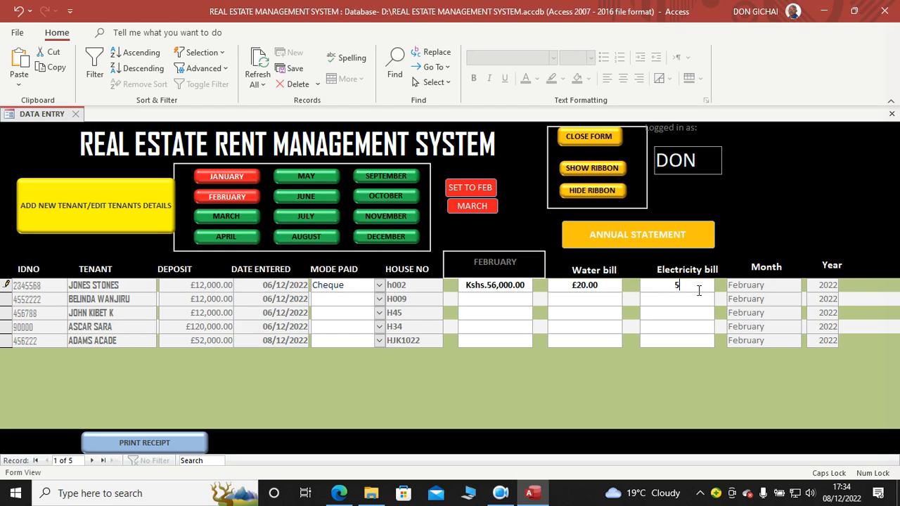
click(692, 314)
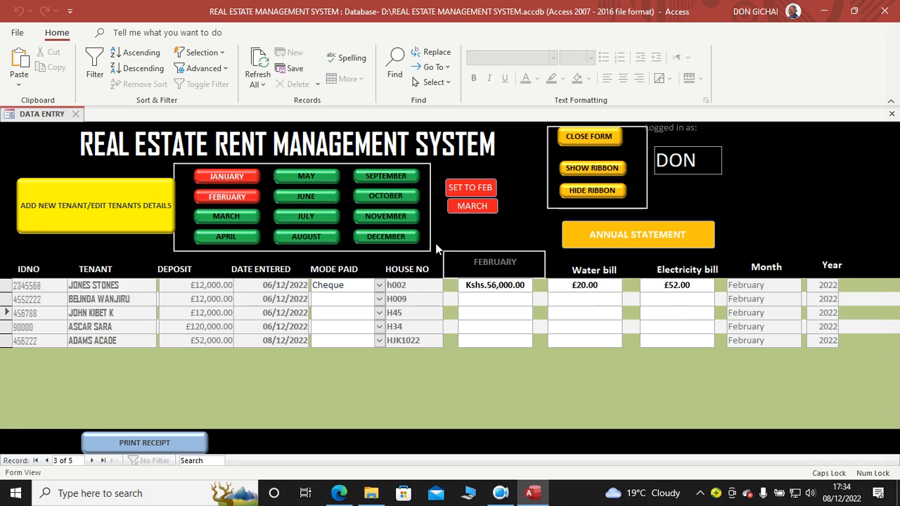
Step: Fill in zero February rent, water and electricity amounts for the four remaining tenants
click(492, 285)
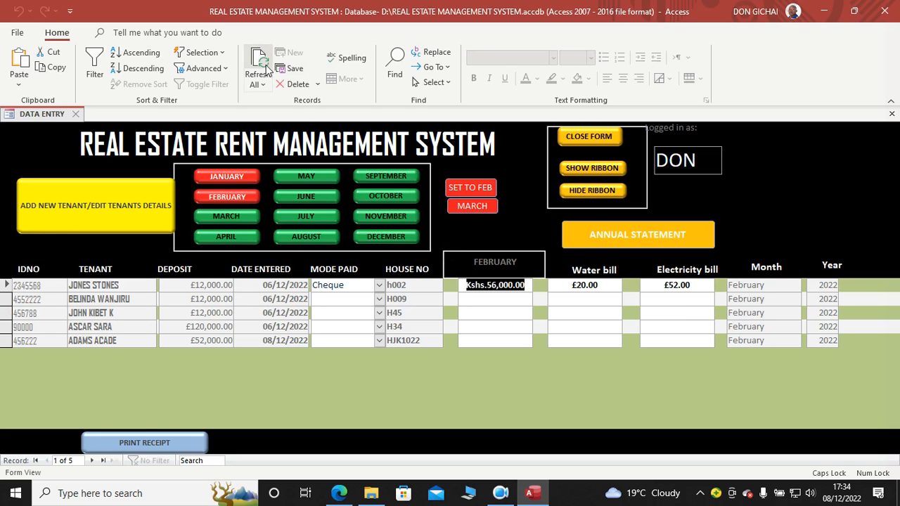
key(Tab)
key(Tab)
key(Tab)
key(Tab)
key(Tab)
key(Tab)
key(Tab)
key(Tab)
key(Tab)
key(Tab)
key(Tab)
key(Tab)
key(Tab)
key(Tab)
key(Tab)
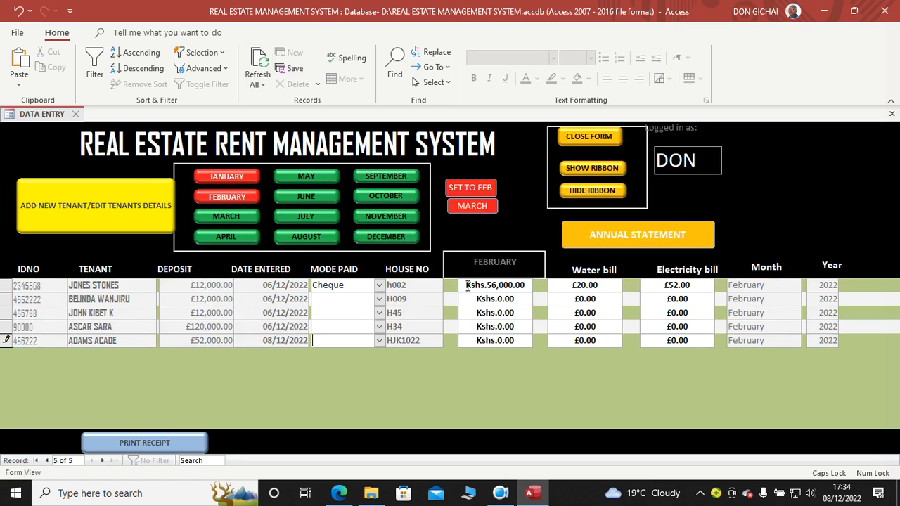
double_click(467, 285)
key(Tab)
key(Tab)
key(Tab)
key(Tab)
key(Tab)
key(Tab)
key(Tab)
key(Tab)
key(Tab)
key(Tab)
key(Tab)
key(Tab)
key(Tab)
key(Tab)
key(Tab)
key(Tab)
key(Tab)
key(Tab)
key(Tab)
key(Tab)
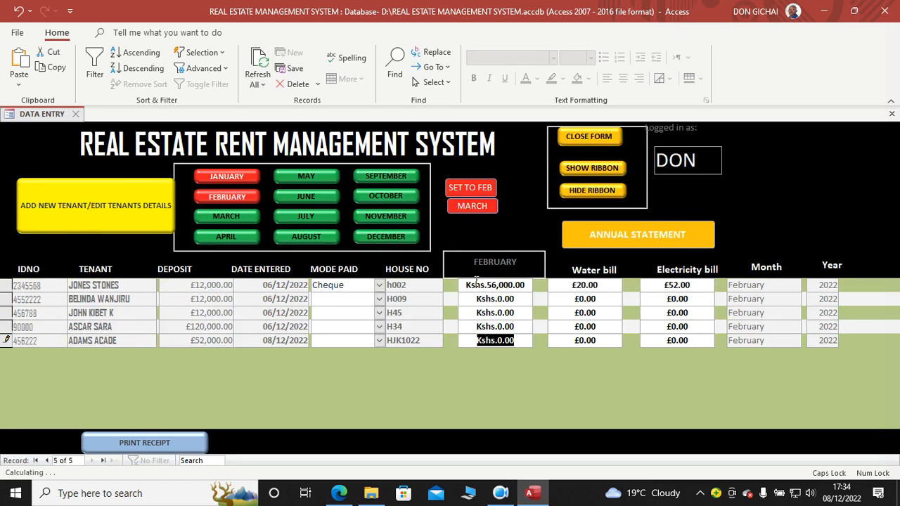
Step: Look through the monthly charges of all tenants, including January, May, October, November and April
click(235, 196)
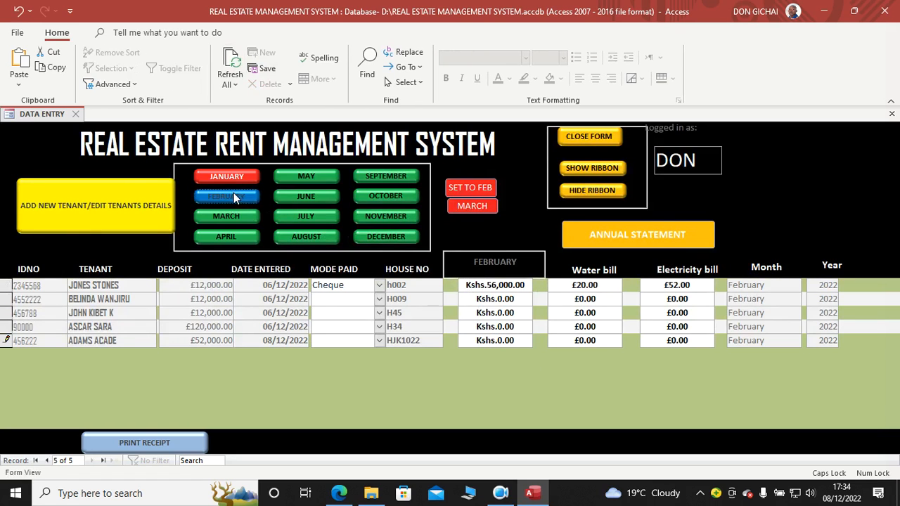
click(229, 175)
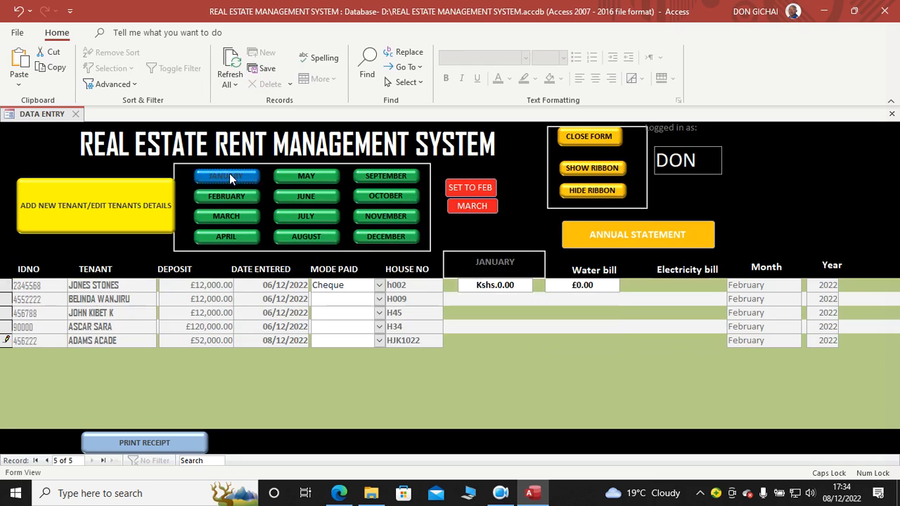
click(312, 177)
click(386, 196)
click(386, 216)
click(381, 238)
click(241, 238)
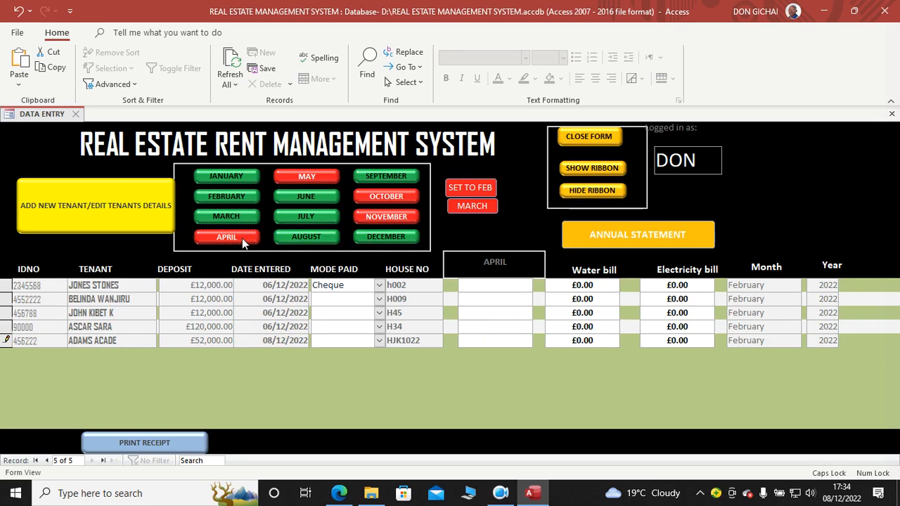
Step: Enter an April rent of 0 for the tenant in house h002
click(476, 284)
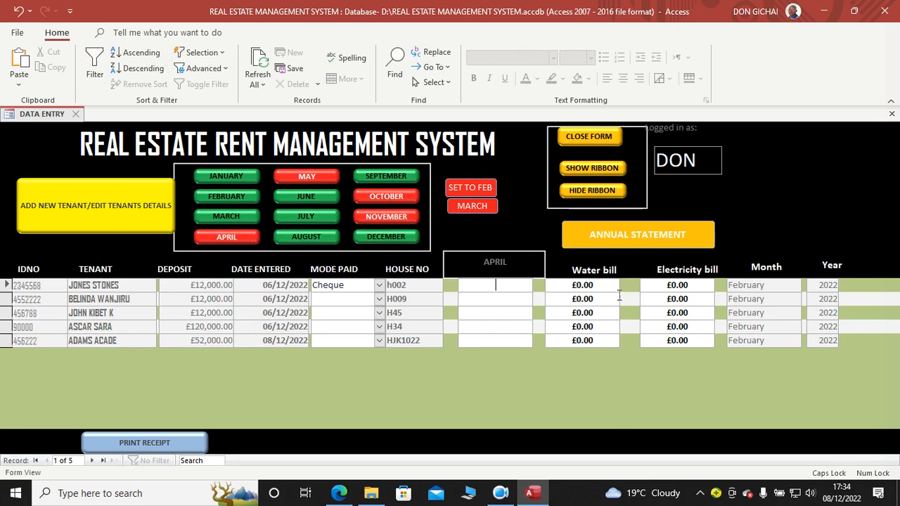
text(0)
key(Tab)
key(Tab)
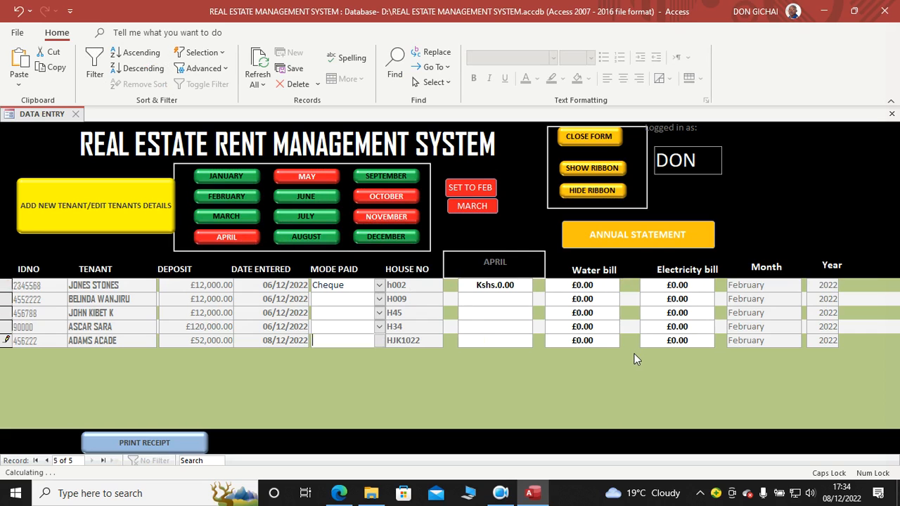
click(467, 287)
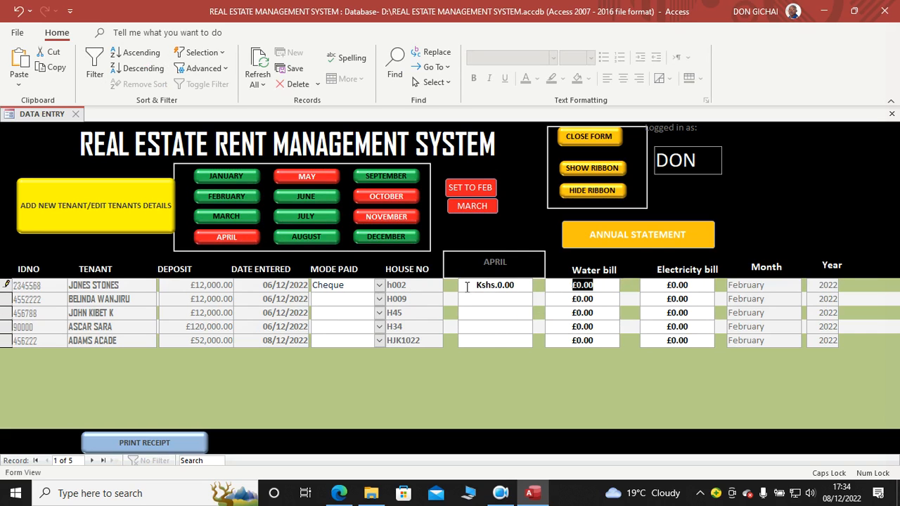
click(478, 288)
text(0)
click(480, 301)
click(457, 288)
key(Escape)
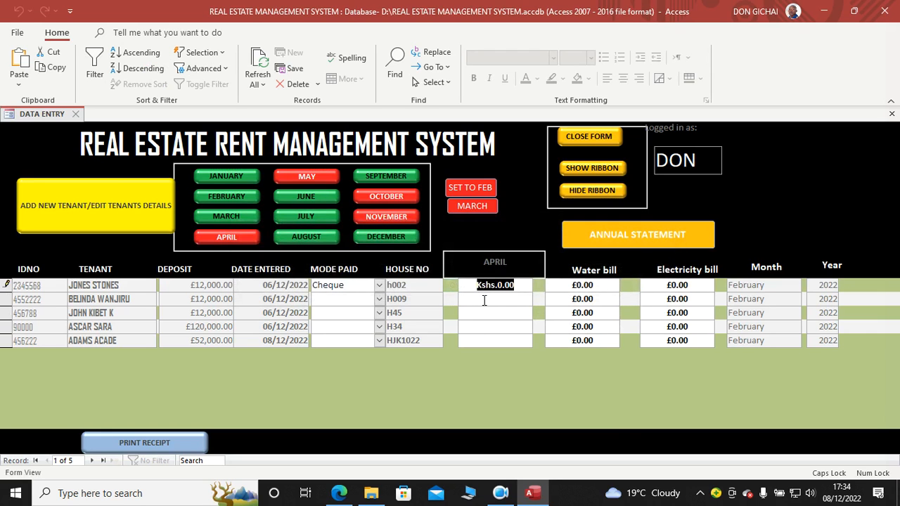
text(0)
Step: Fill in a zero April rent for the tenants in houses H009, H45, H34 and HJK1022
click(485, 299)
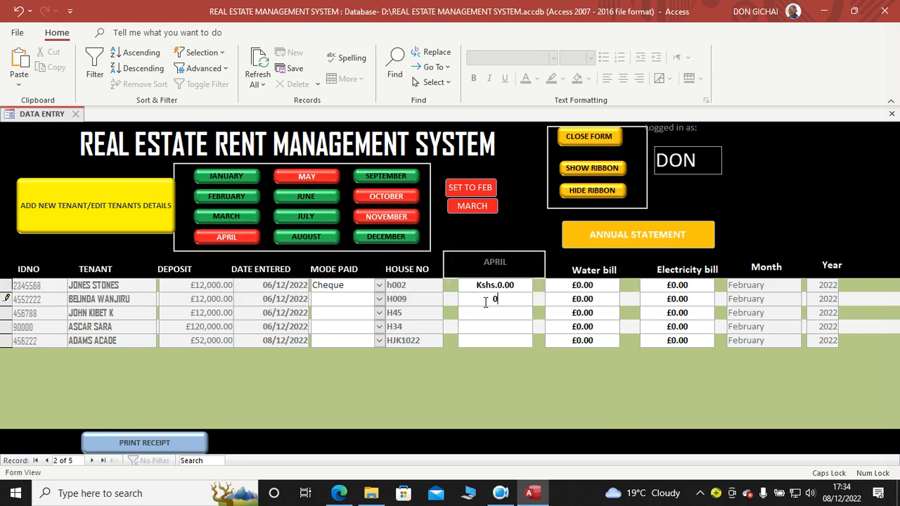
click(491, 310)
text(0)
click(491, 325)
text(0)
key(Return)
key(Delete)
text(0)
click(481, 326)
text(0)
click(484, 337)
text(0)
click(470, 282)
key(Return)
key(Return)
key(Return)
key(Return)
key(Return)
key(Return)
key(Return)
key(Return)
key(Return)
key(Return)
key(Return)
key(Return)
key(Return)
key(Return)
key(Return)
key(Return)
Step: Show the February charges, view the receipt of the tenant in house h002, and check the annual statement of all tenants
click(237, 201)
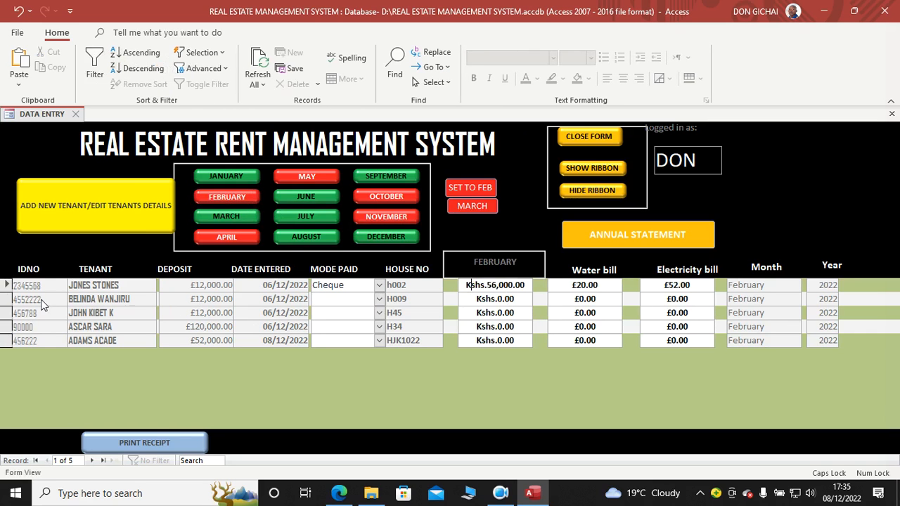
click(156, 435)
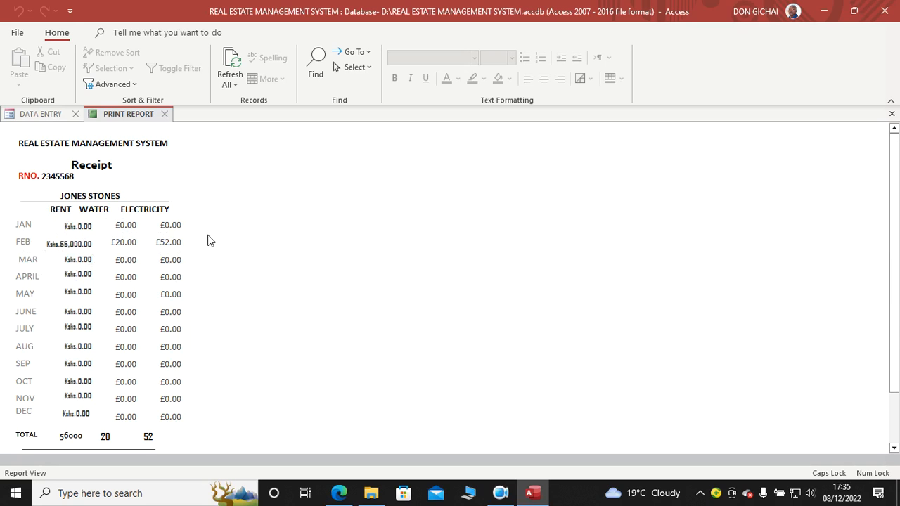
click(164, 114)
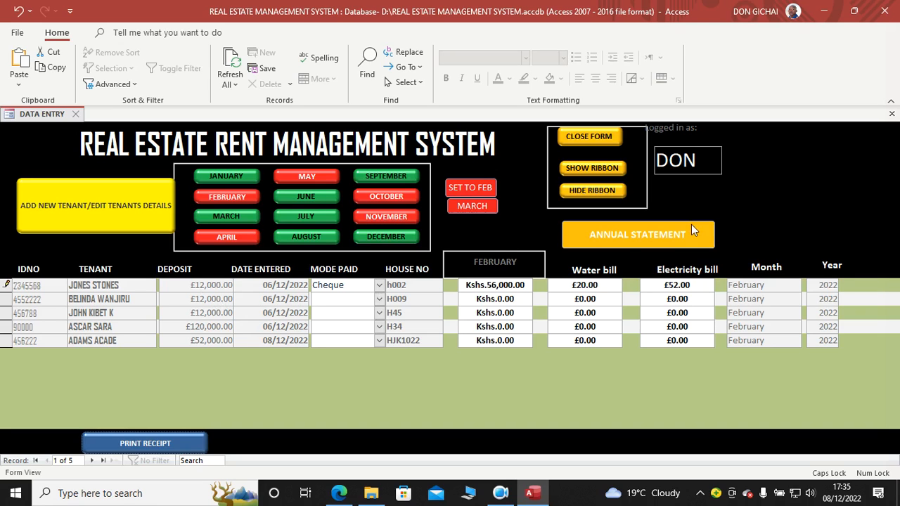
click(651, 234)
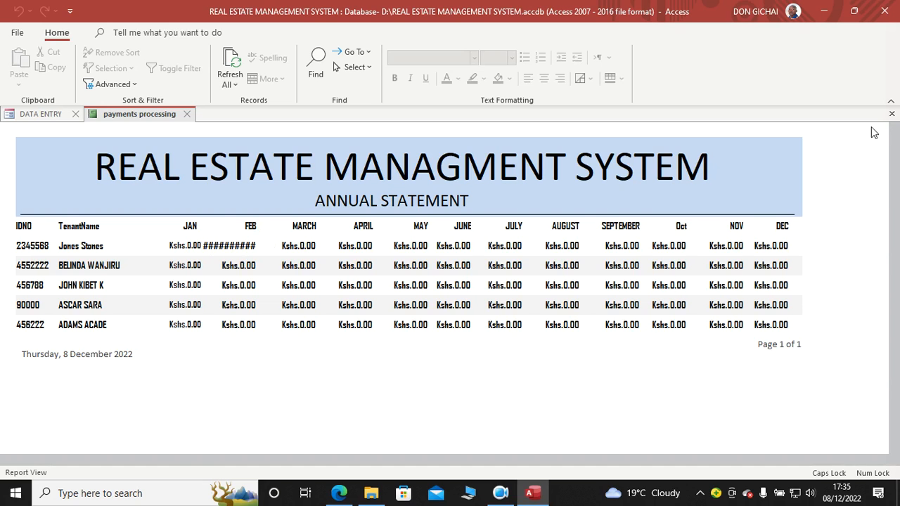
click(892, 115)
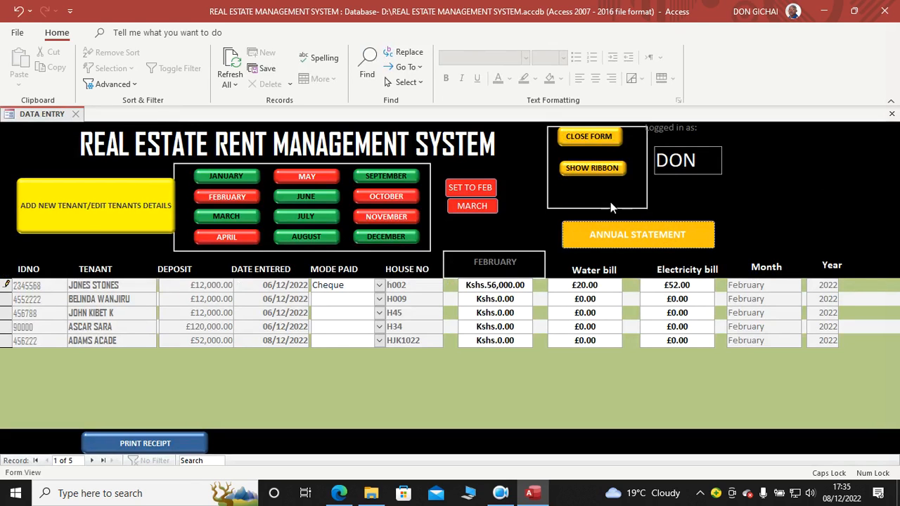
click(372, 493)
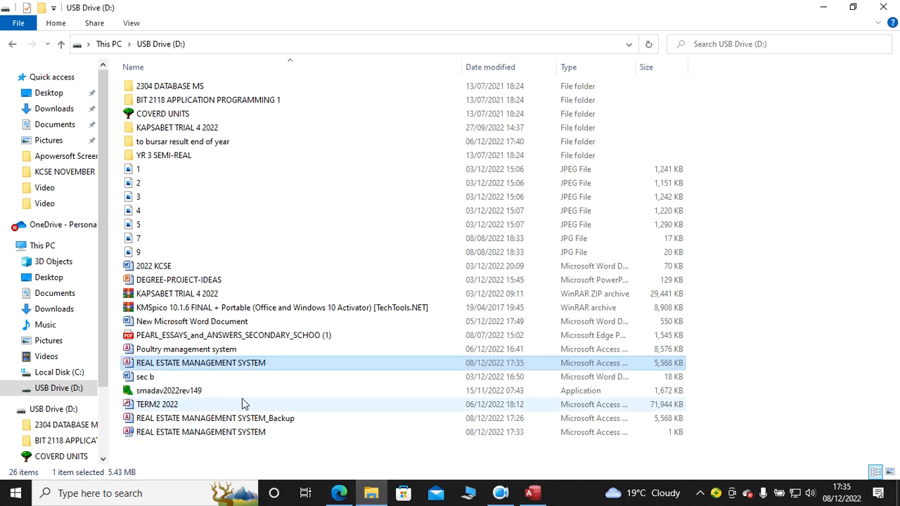
double_click(215, 365)
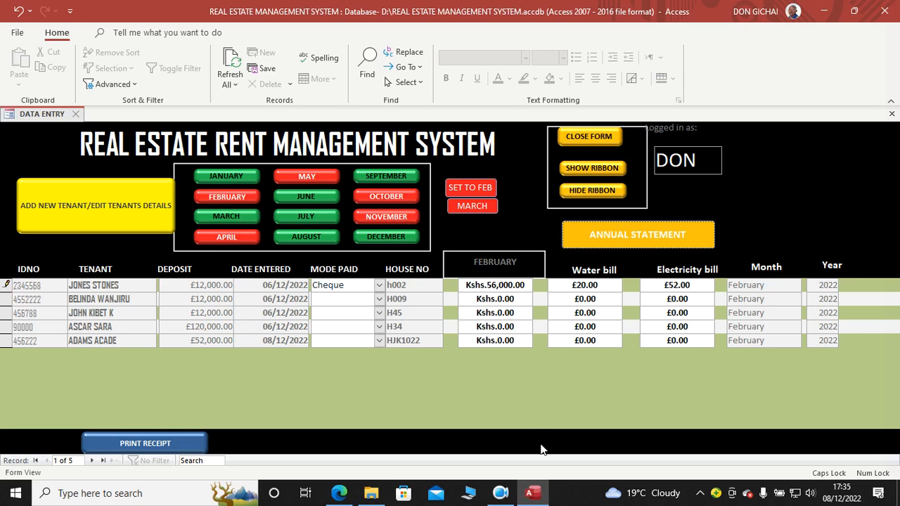
click(533, 493)
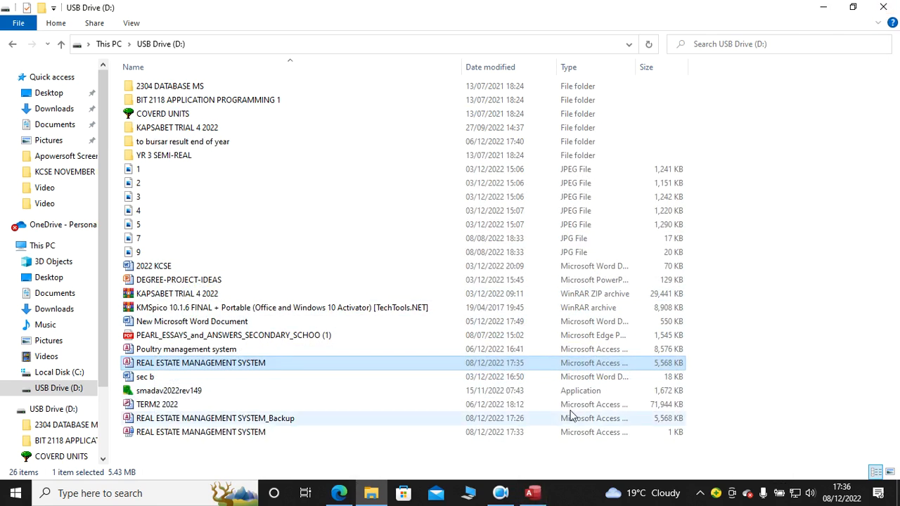
click(532, 493)
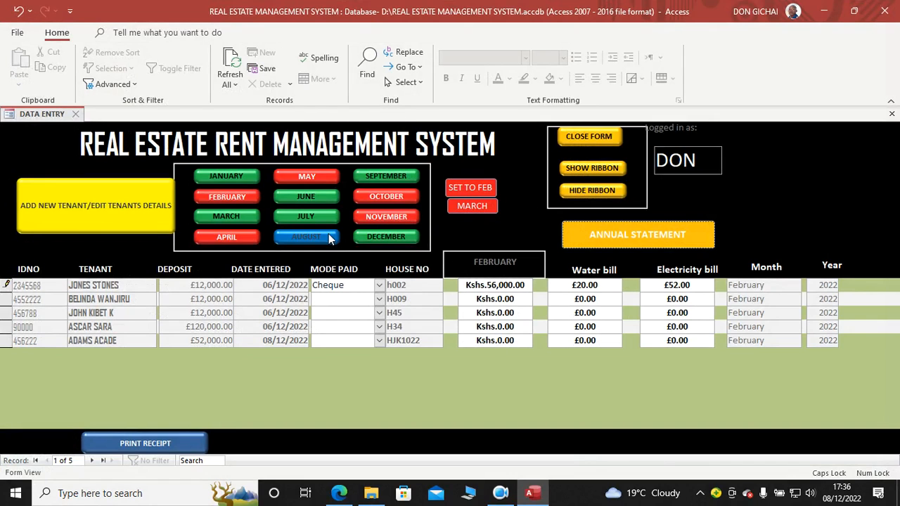
Step: Set the month of all tenant records to March and refresh them, copying the conflicting changes to the clipboard
click(469, 210)
click(405, 289)
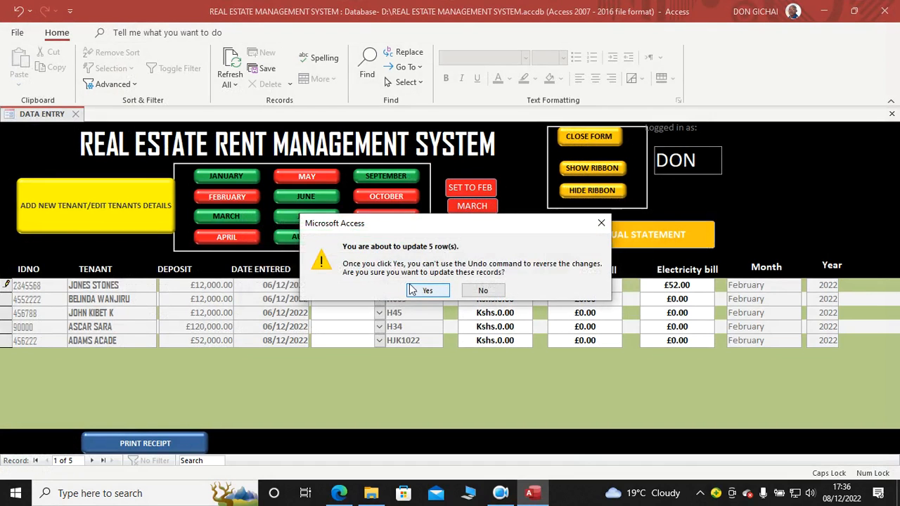
click(422, 289)
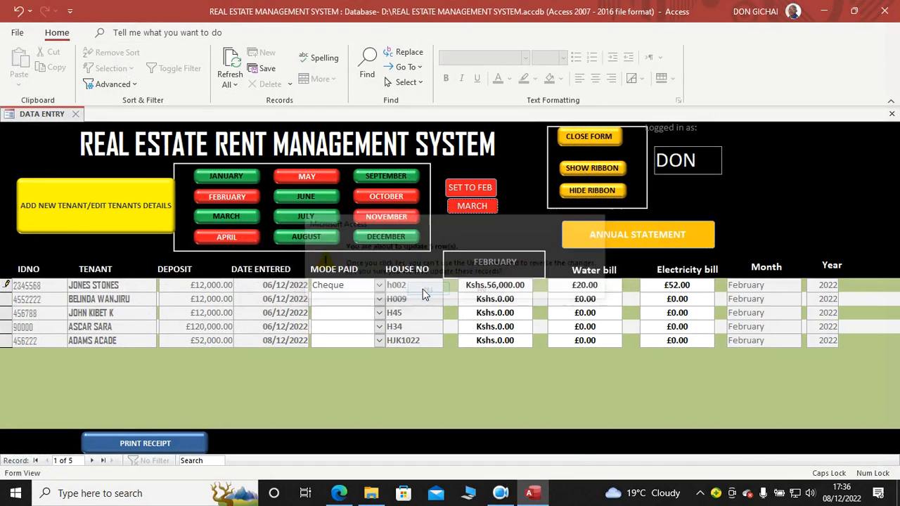
click(231, 65)
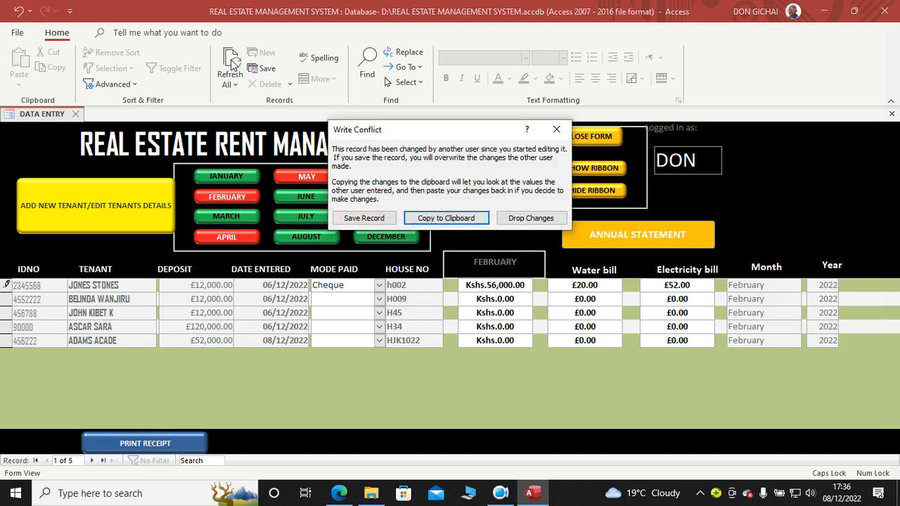
click(450, 219)
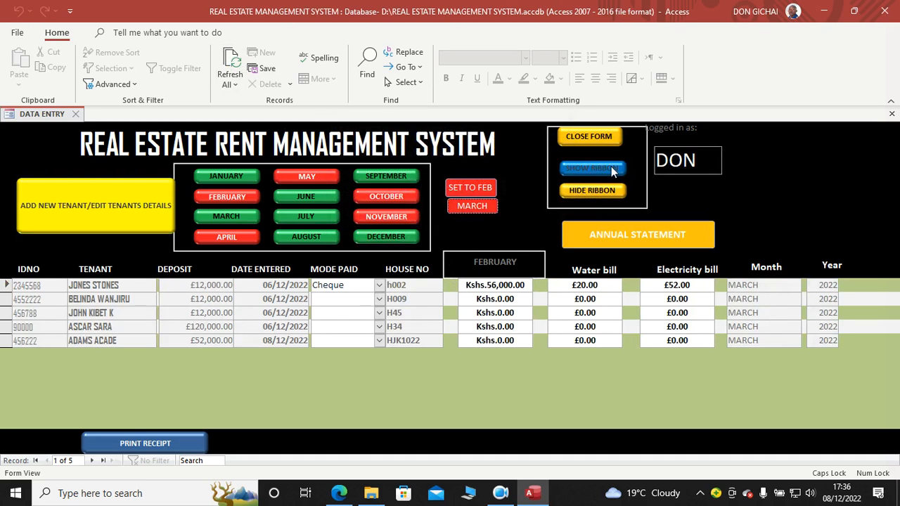
Step: Look through the January, February and March charges and the payment mode options for the tenant in house h002
click(92, 214)
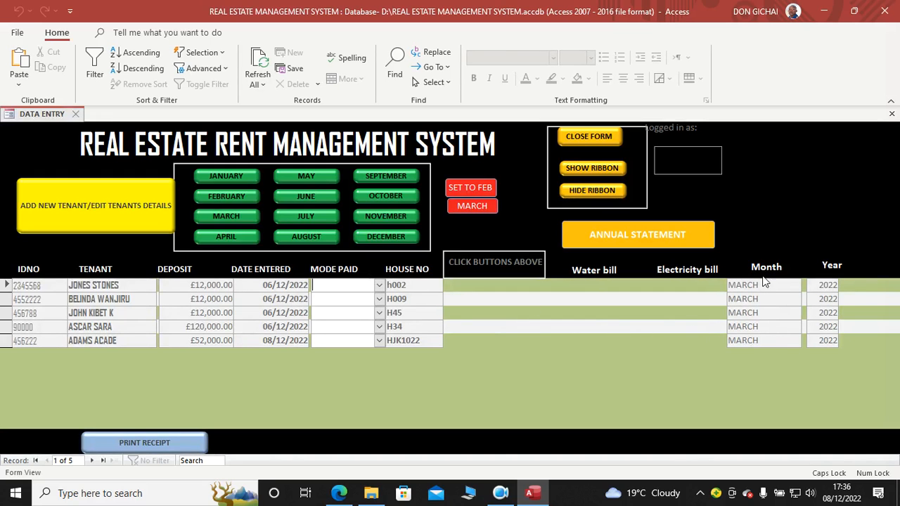
click(232, 175)
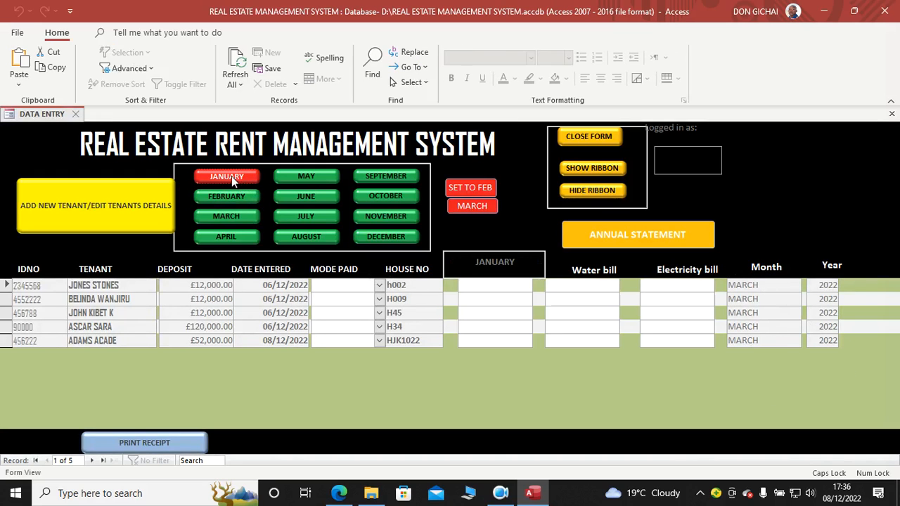
click(235, 191)
click(245, 219)
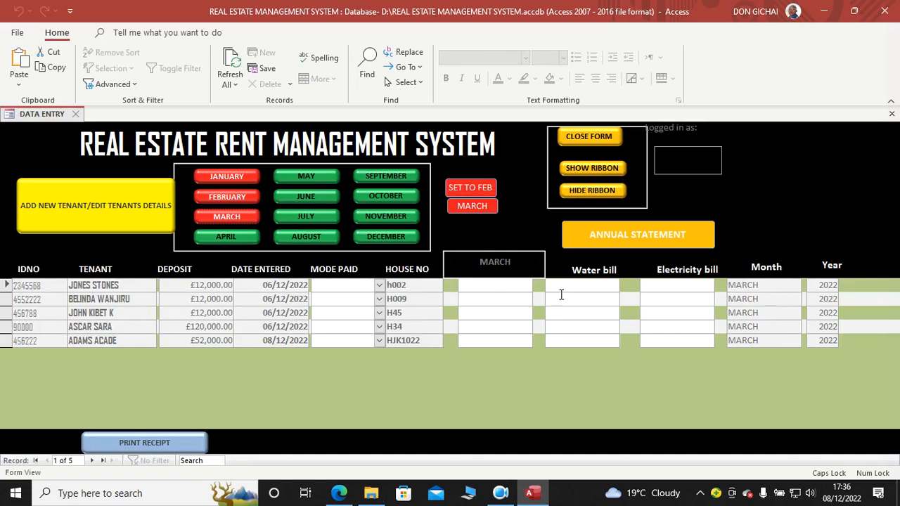
click(379, 285)
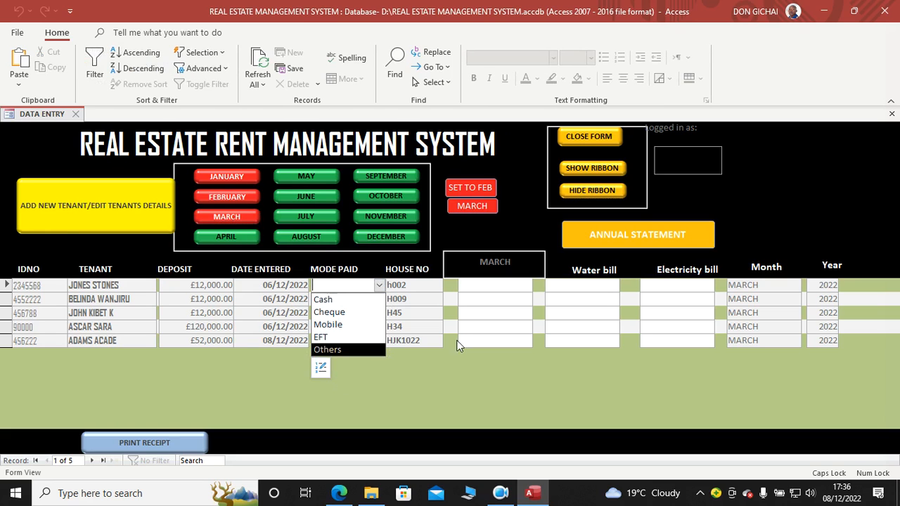
click(492, 386)
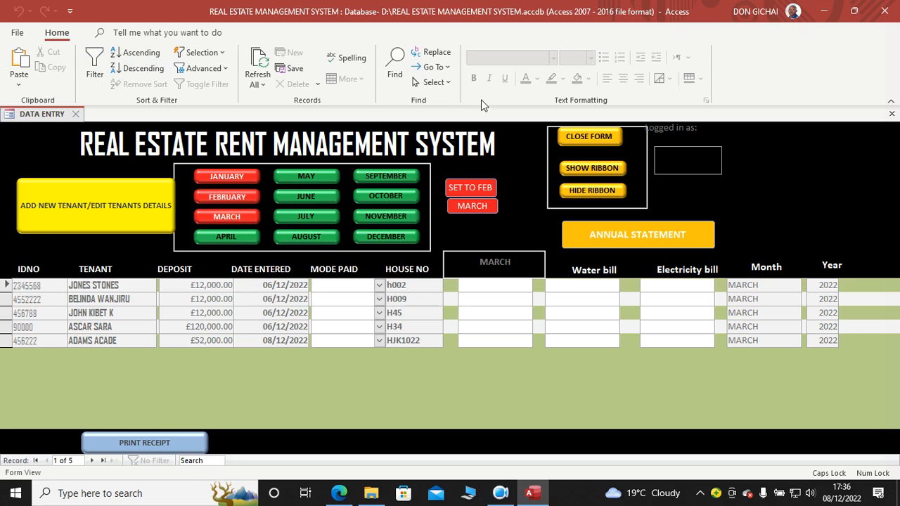
Step: Hide the ribbon, close the data entry form and confirm the exit
click(614, 166)
click(616, 189)
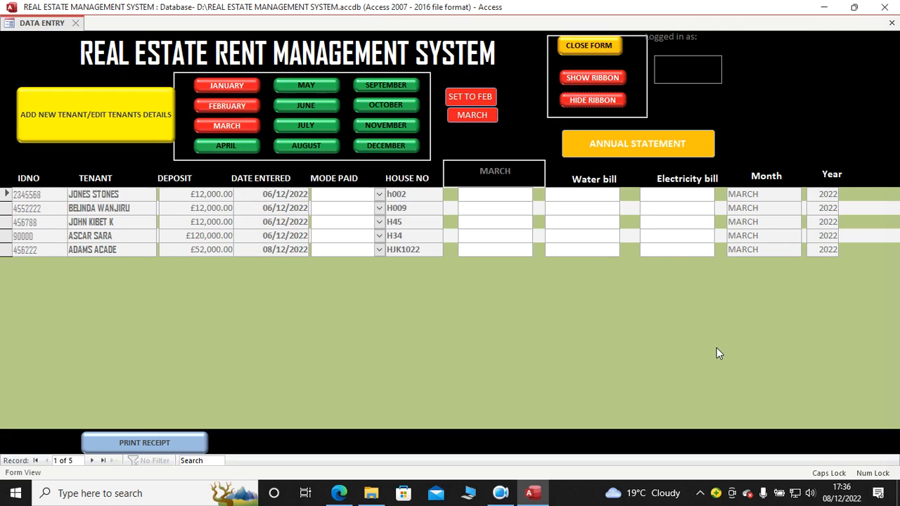
click(599, 45)
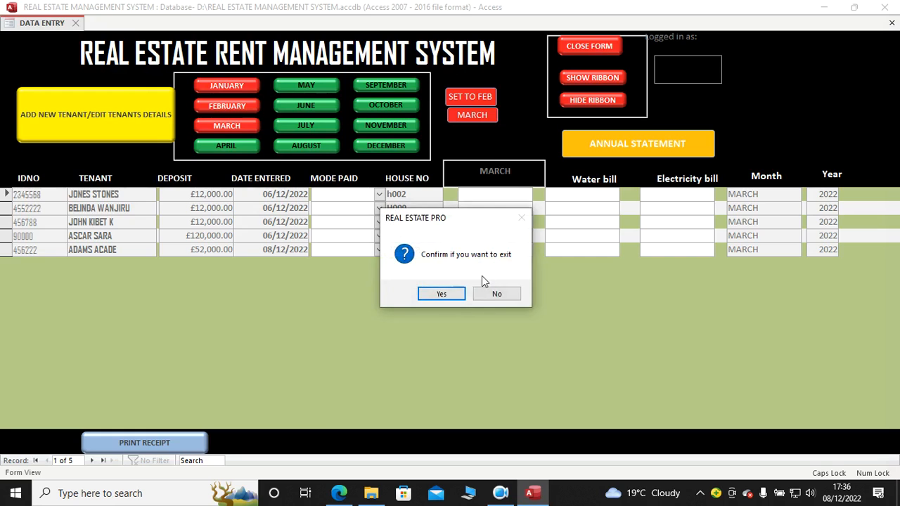
click(433, 294)
Step: Start Access again and open the recent REAL ESTATE MANAGEMENT SYSTEM database
click(88, 492)
text(ACC)
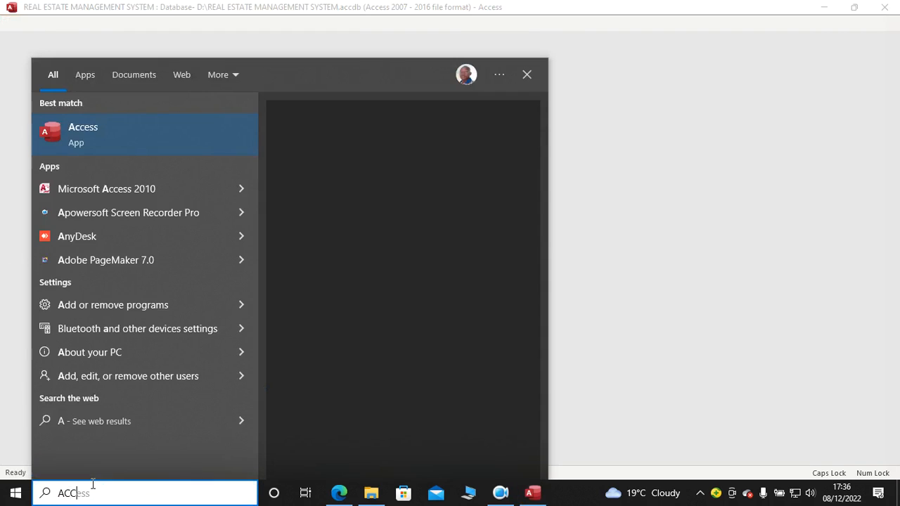
click(113, 147)
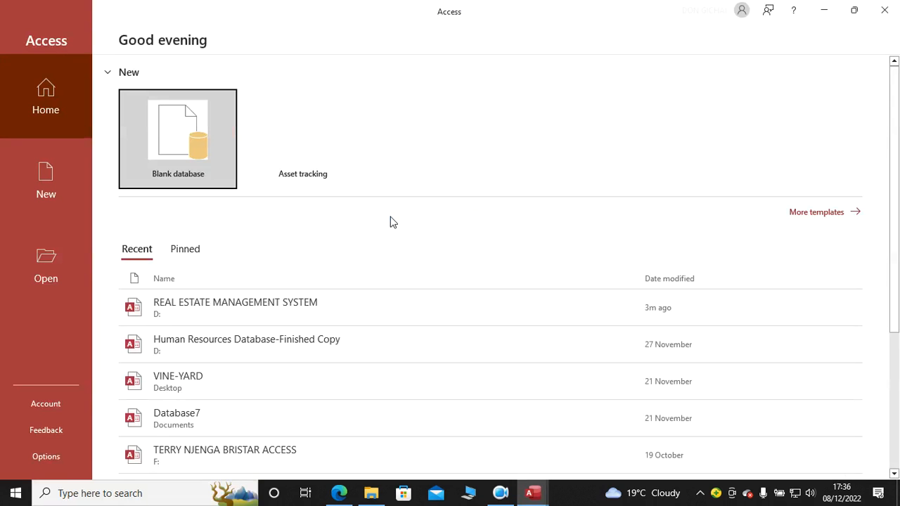
click(242, 313)
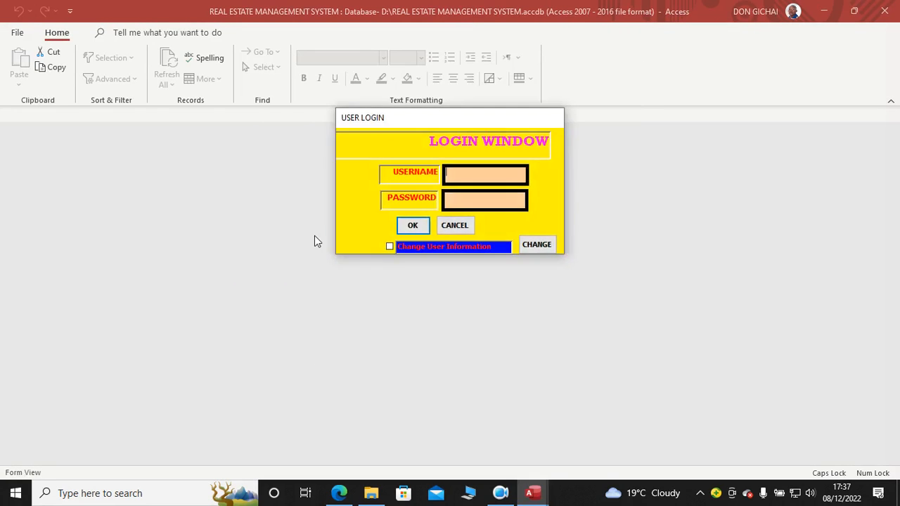
Step: Log in with the username and account password, and hide the ribbon on the data entry form
text(N)
key(Tab)
text(123)
key(Return)
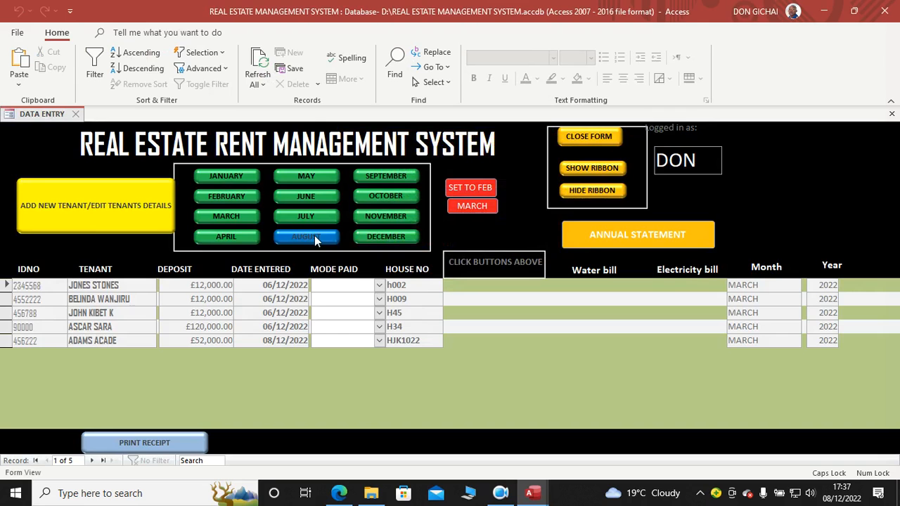
click(609, 191)
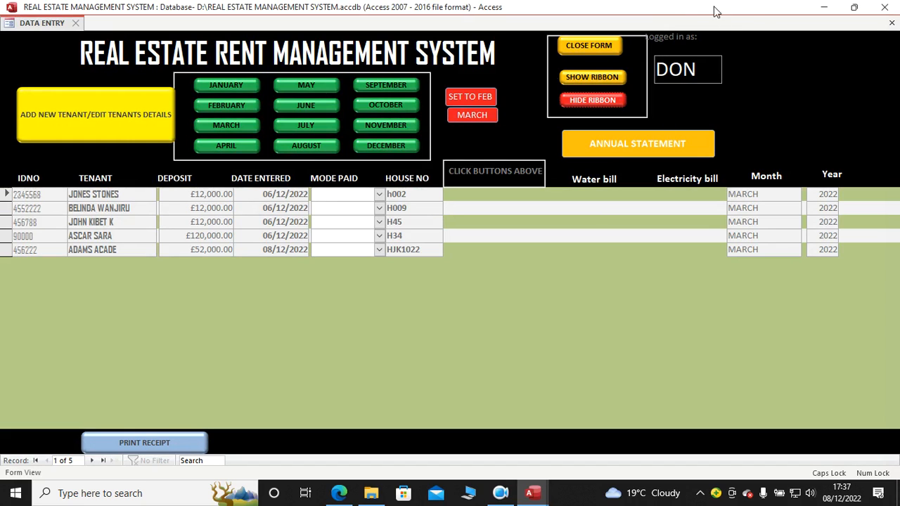
Step: Show the March charges and set the payment mode to Cash for all five tenants
click(229, 106)
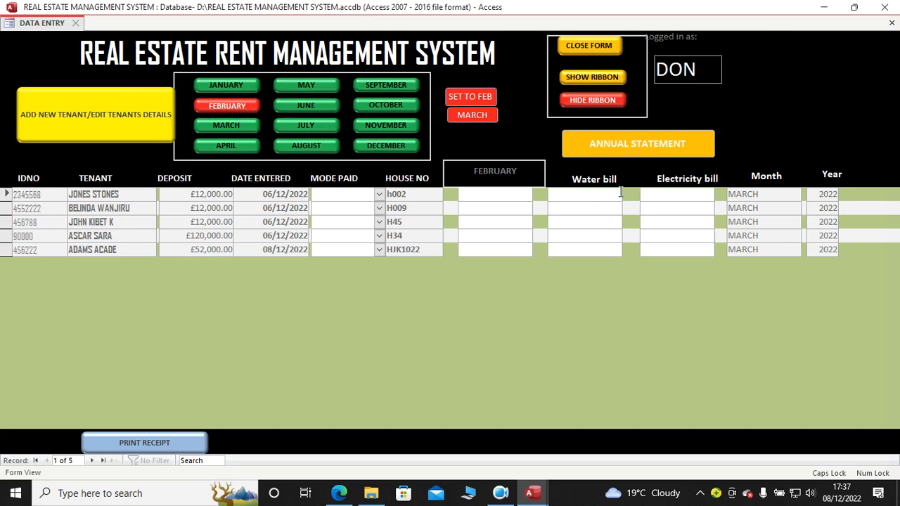
click(236, 124)
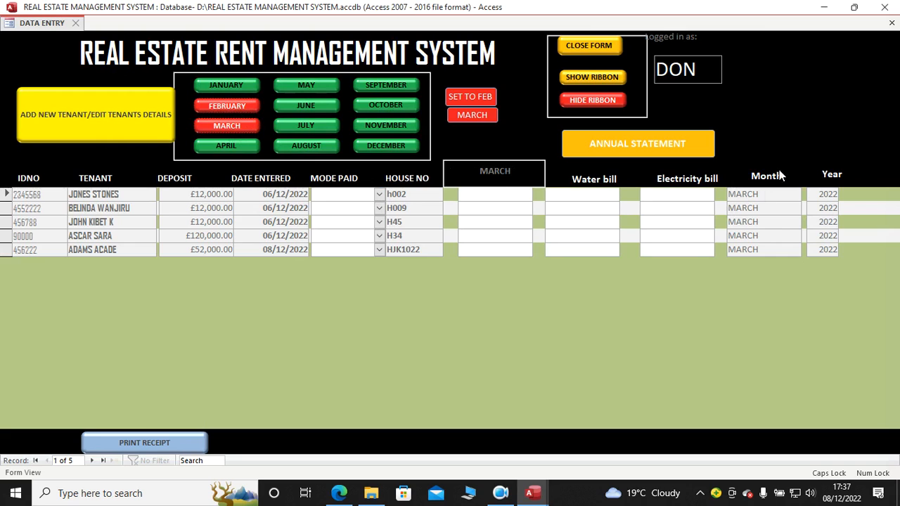
click(379, 194)
click(355, 204)
click(379, 208)
click(359, 222)
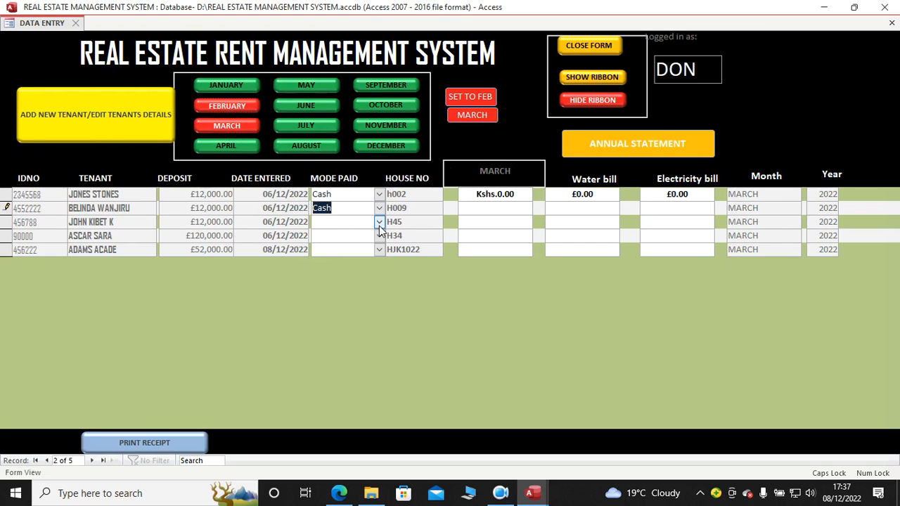
click(379, 221)
click(374, 237)
click(378, 236)
click(350, 250)
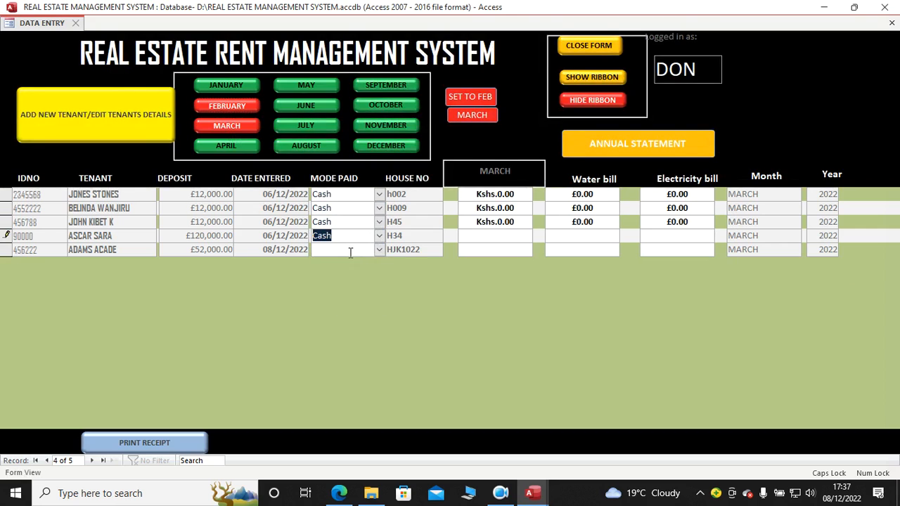
click(380, 250)
click(358, 262)
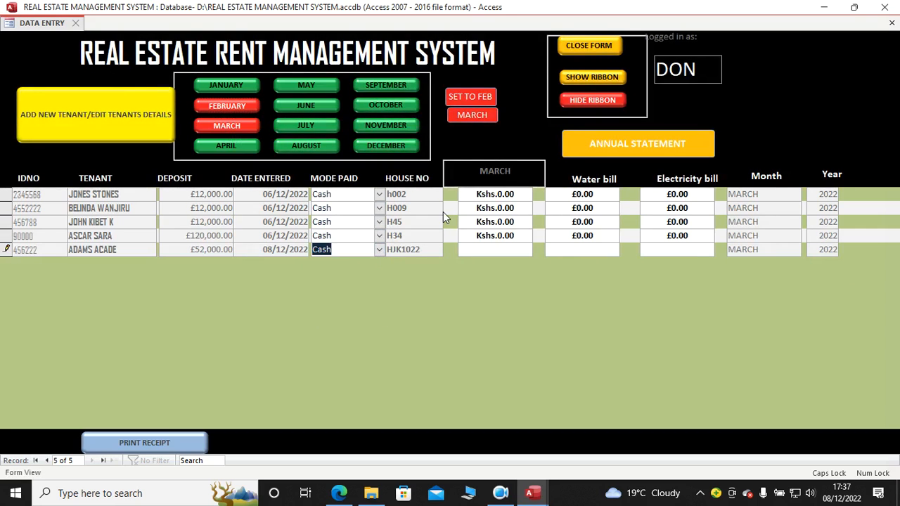
Step: Enter a March rent of 4500 and a water bill of 56 for the tenant of house h002
click(533, 197)
text(4500)
key(Tab)
text(56)
key(Tab)
text(56)
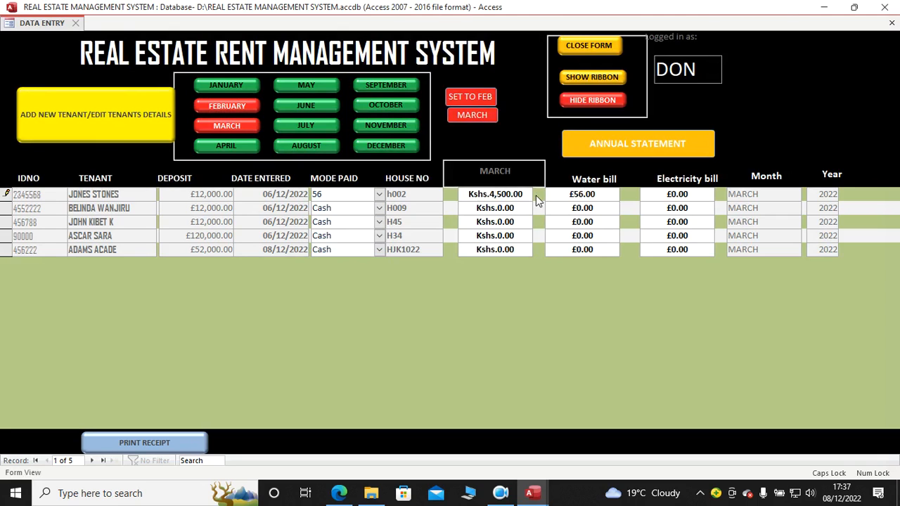
key(Escape)
Step: Enter March rent 4522, water bill 52 and electricity bill 52 for the tenant of house H009
double_click(471, 208)
text(4522)
key(Return)
click(463, 287)
key(BackSpace)
key(BackSpace)
key(BackSpace)
key(BackSpace)
key(BackSpace)
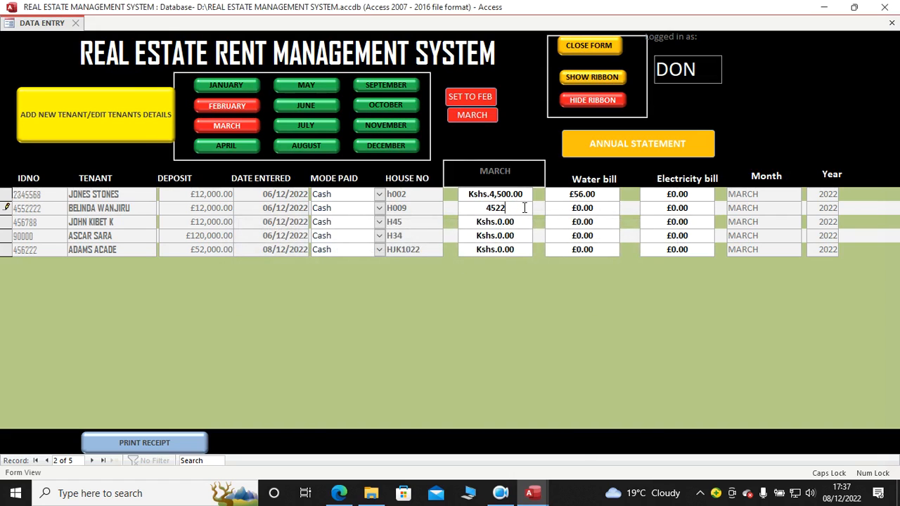
click(556, 212)
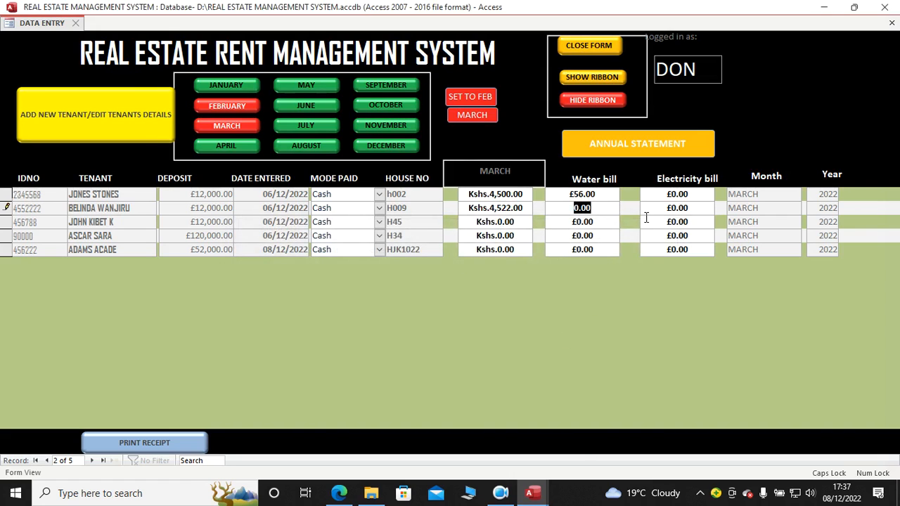
text(52)
key(Tab)
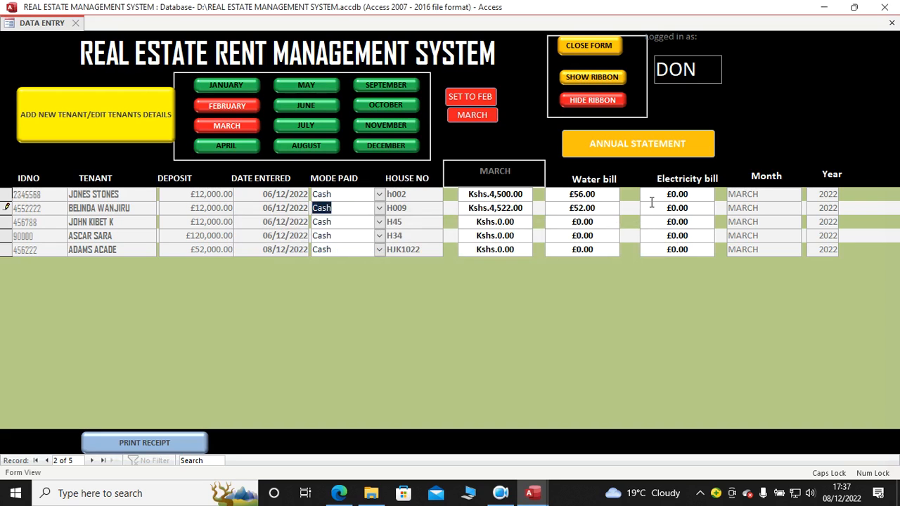
key(Tab)
text(52)
Step: Enter March rent 5200, water bill 230 and electricity bill 560 for the tenant of house H45
drag(479, 221, 542, 222)
text(5200)
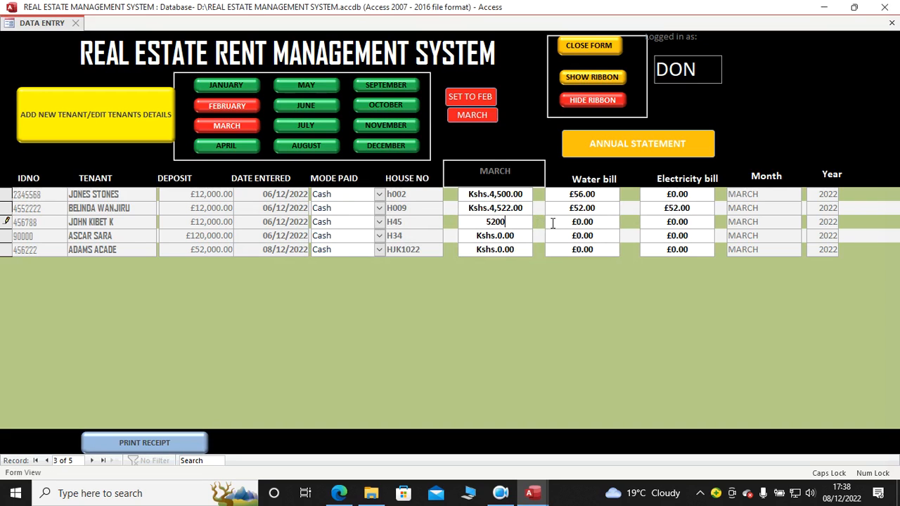
key(Tab)
text(230)
key(Tab)
text(560)
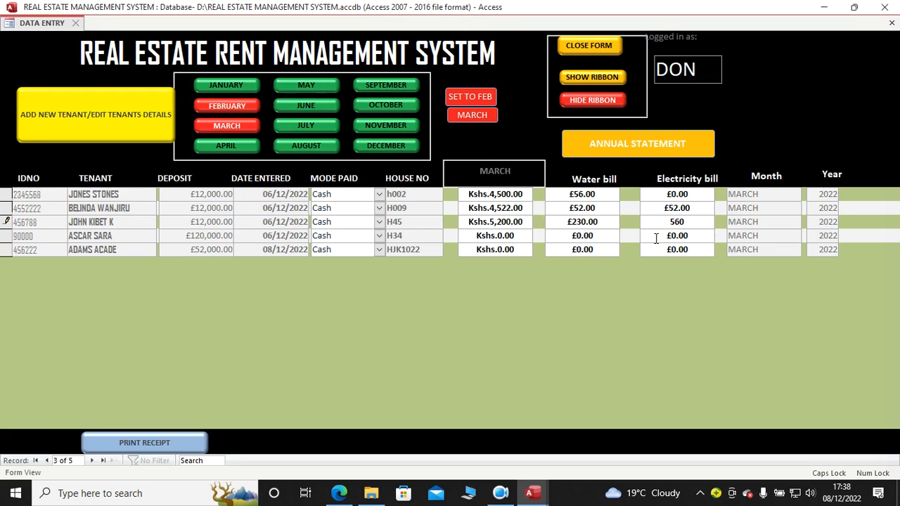
Step: Enter March rent 4700, water bill 520 and electricity bill 5 for the tenant of house H34
click(470, 237)
text(4700)
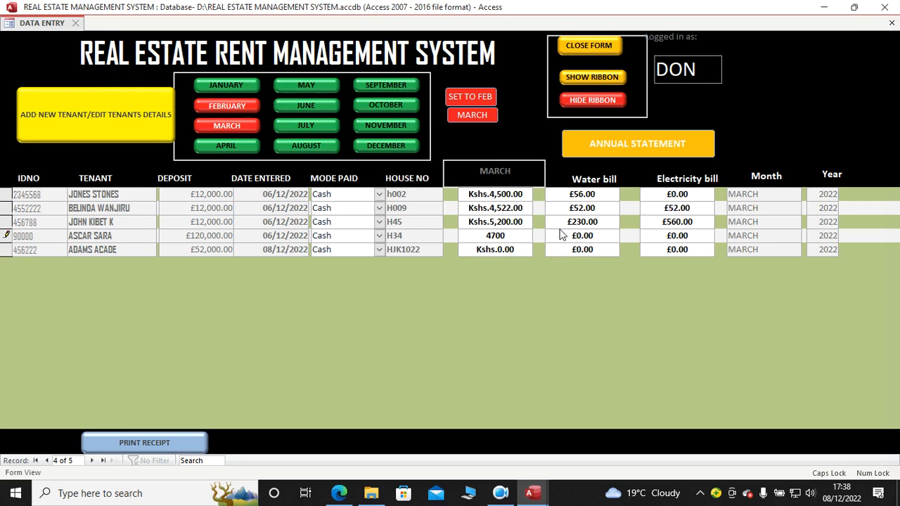
key(Tab)
text(520)
key(Tab)
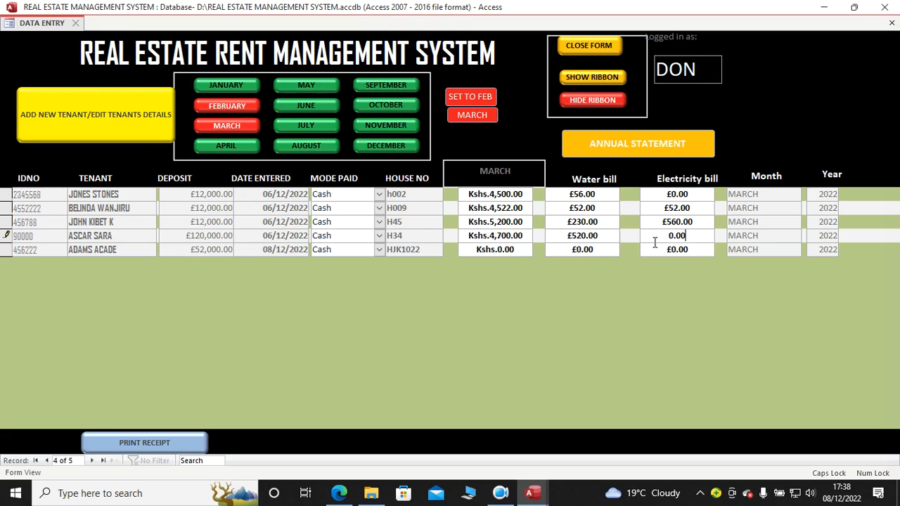
text(5)
Step: Enter March rent 7400, water bill 23 and electricity bill 85 for the tenant of house HJK1022
click(476, 251)
text(7400)
key(Tab)
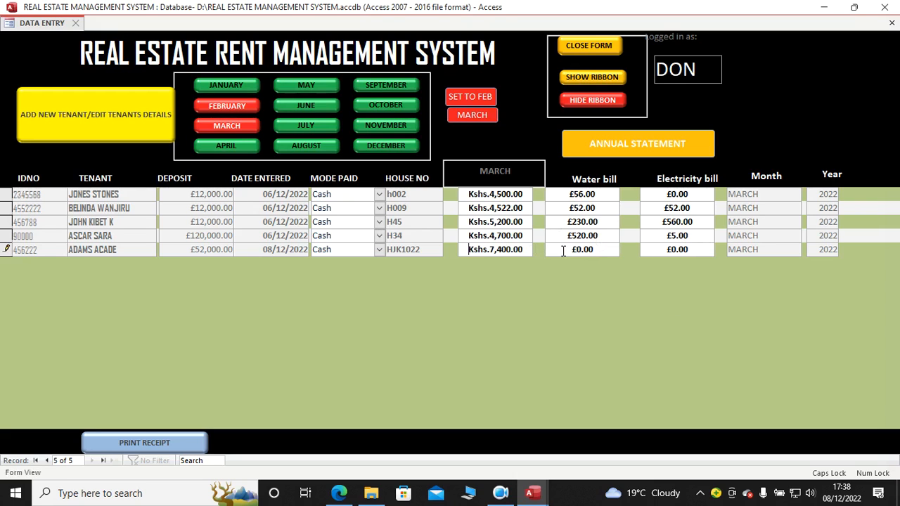
text(23)
key(Tab)
click(471, 195)
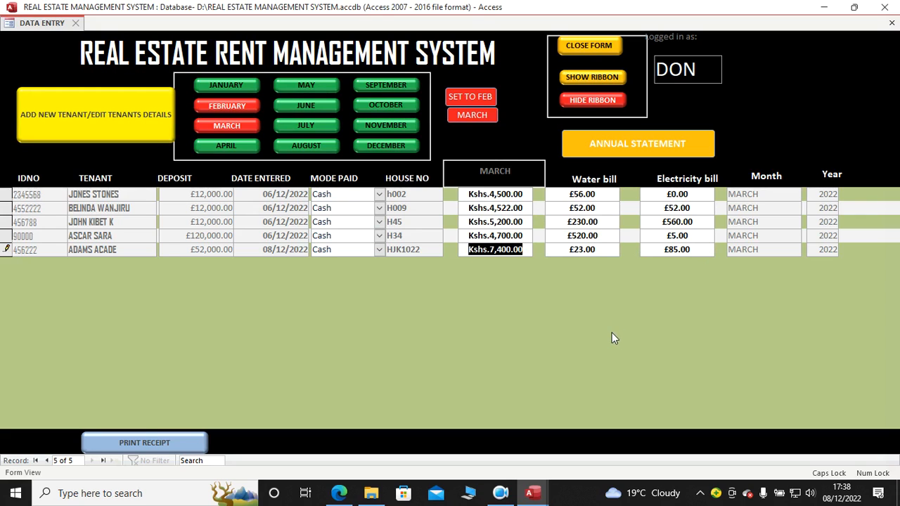
Step: Open the annual statement report to check the March payments of all tenants, and close it
click(607, 145)
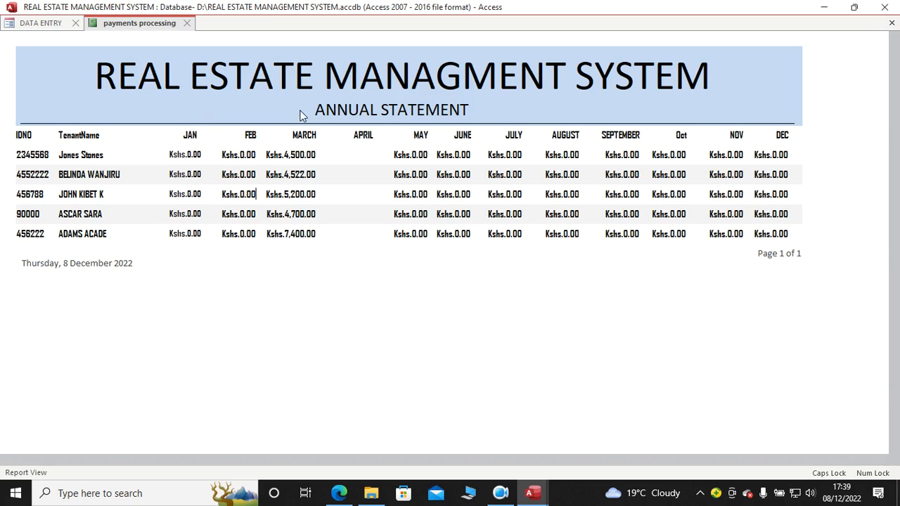
click(186, 23)
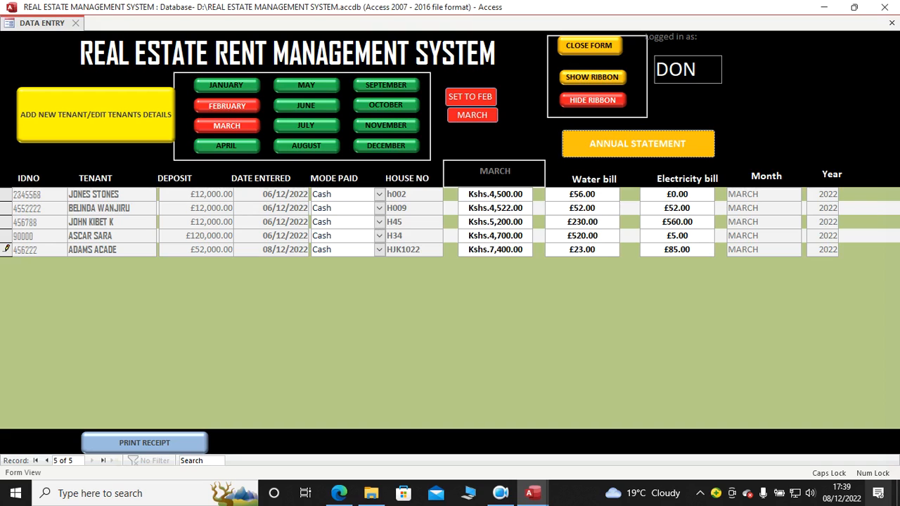
click(500, 493)
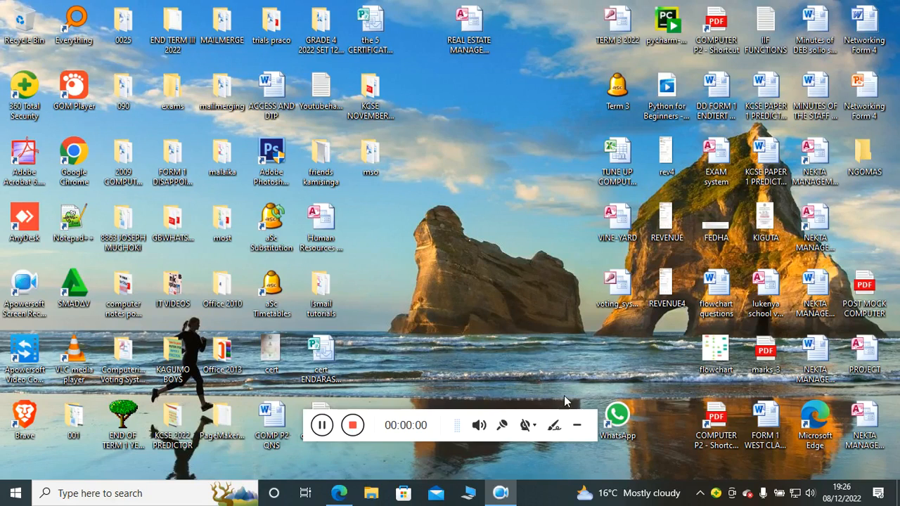
click(578, 426)
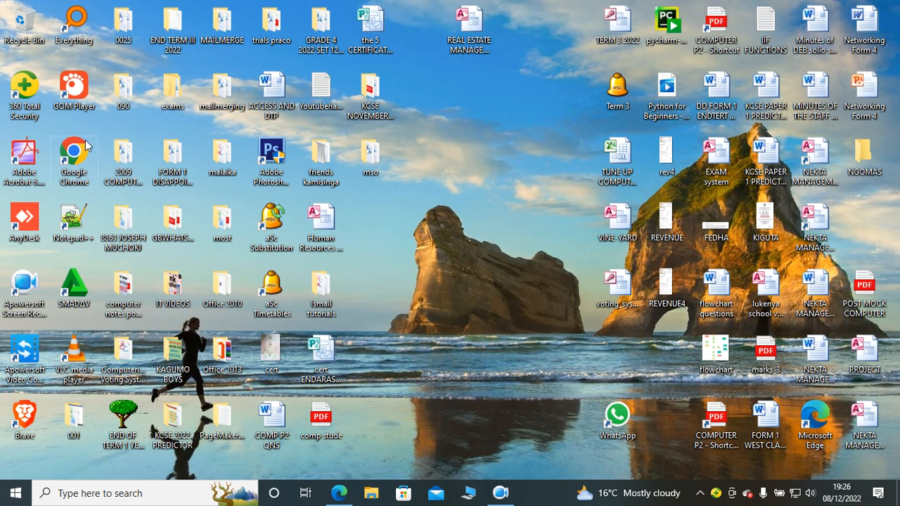
Step: Create a new folder on the desktop named REAL ESTATE MANAGEMENT SYSTEM
right_click(411, 253)
mouse_move(458, 408)
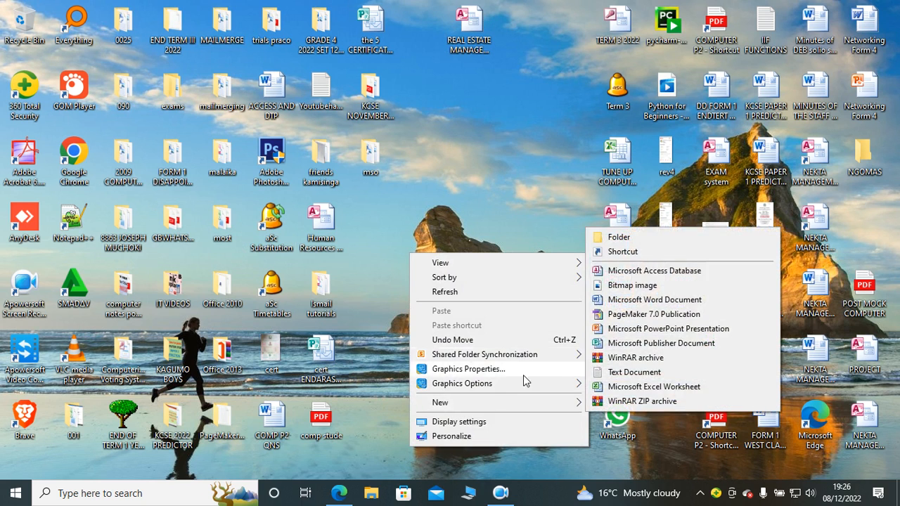
click(604, 238)
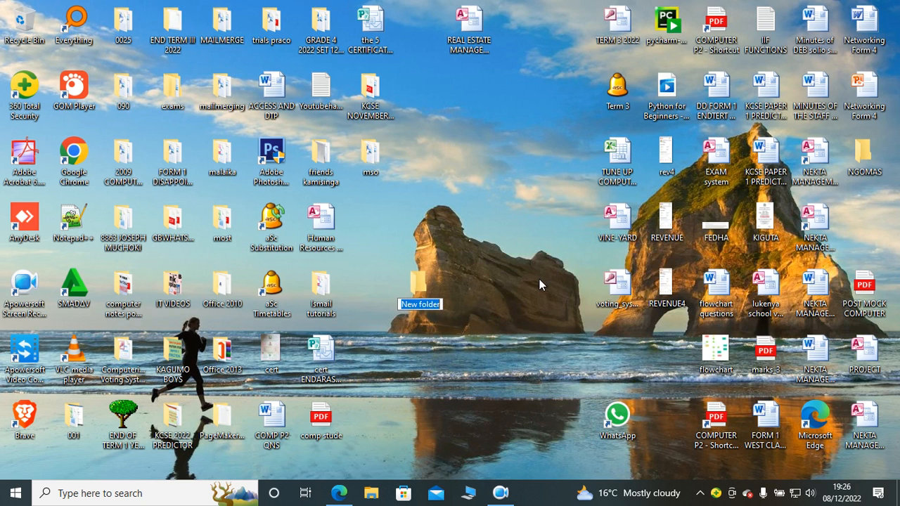
text(REAL EST)
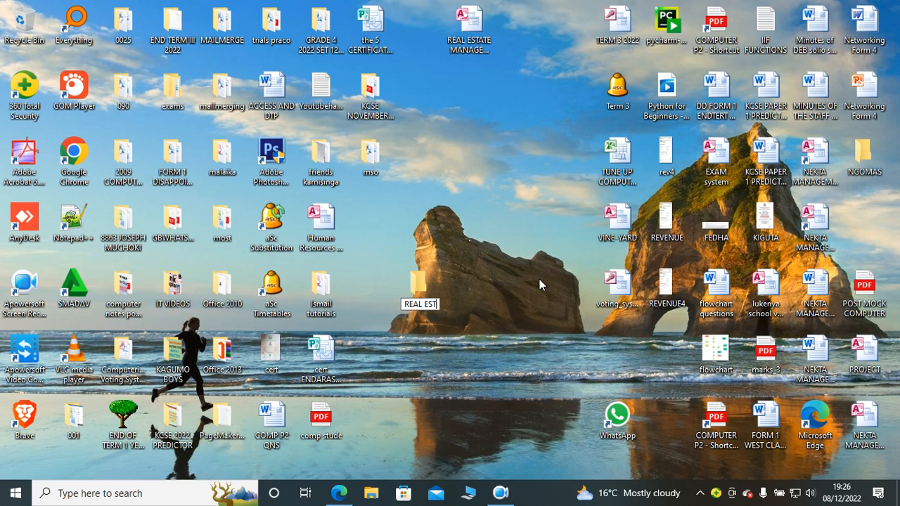
text(ATE MANAGEMENT SYSTEEM)
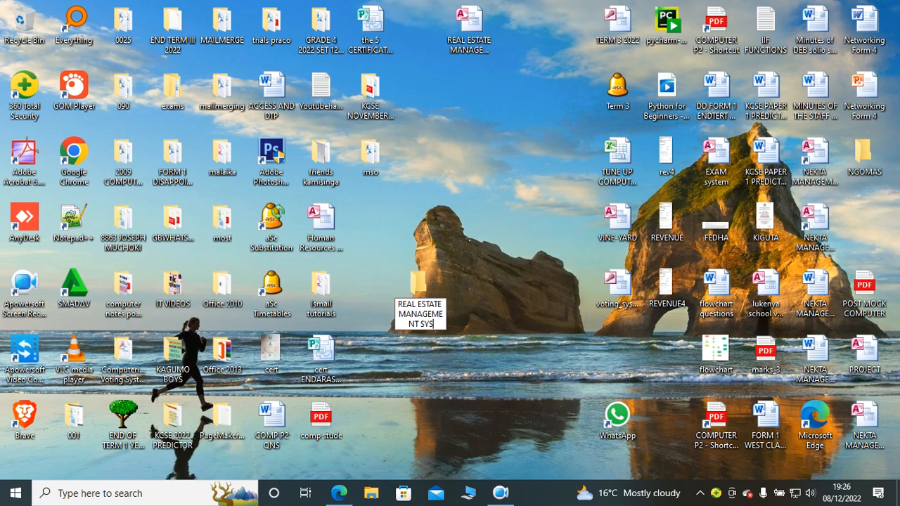
key(BackSpace)
key(BackSpace)
text(M)
key(Return)
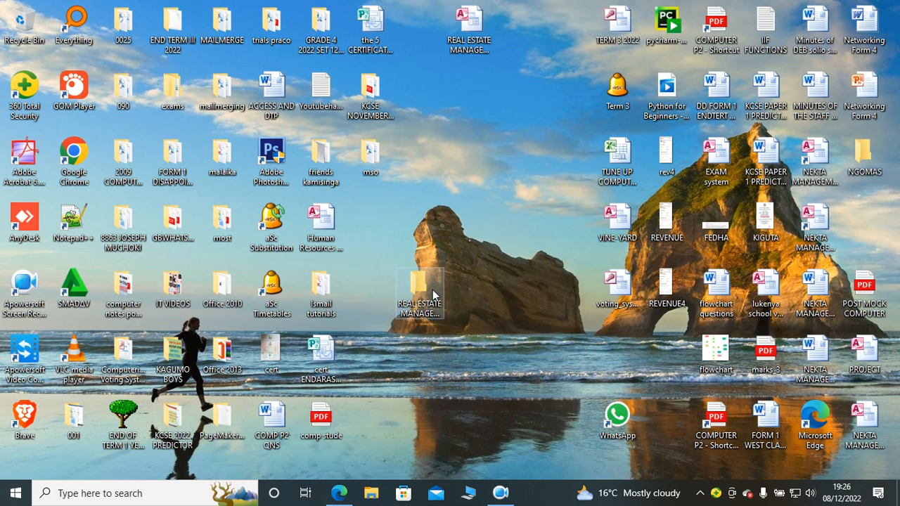
Step: Create a Microsoft Access database named XX Real estate rentals nakuru ltd inside the REAL ESTATE MANAGEMENT SYSTEM folder
double_click(434, 295)
right_click(223, 209)
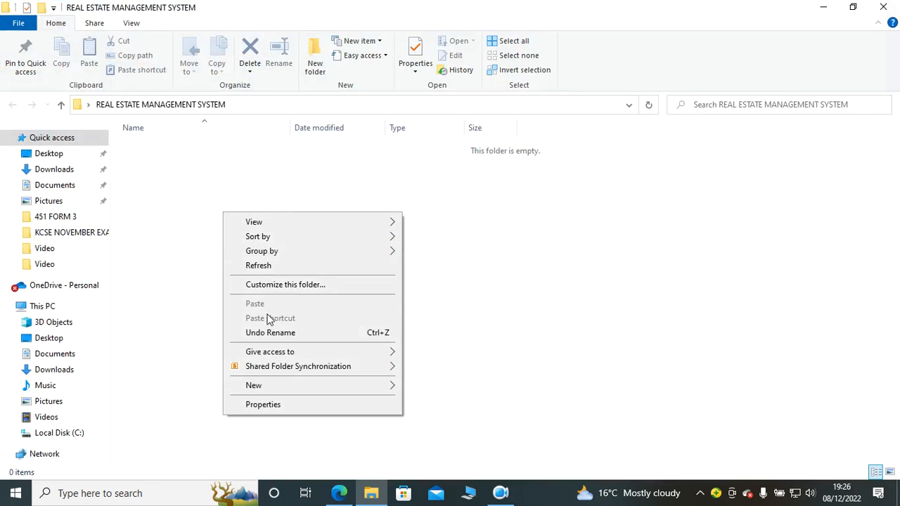
mouse_move(393, 388)
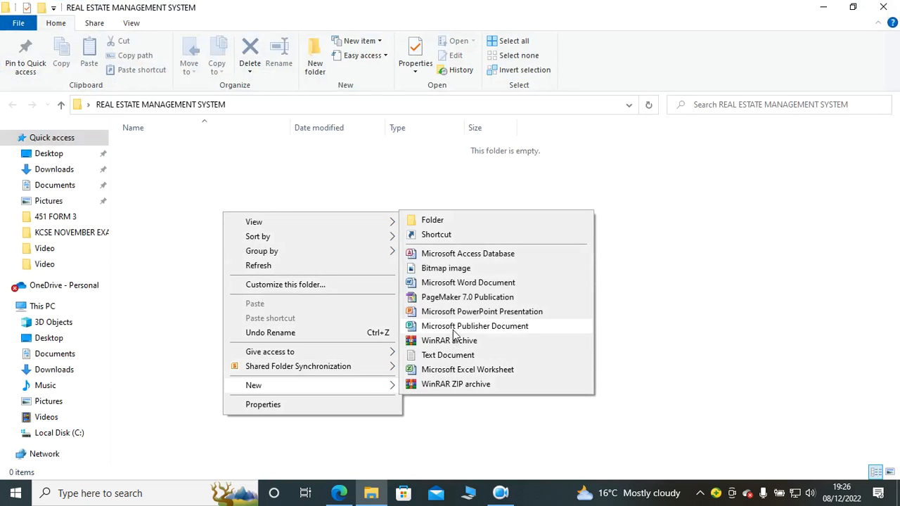
click(463, 254)
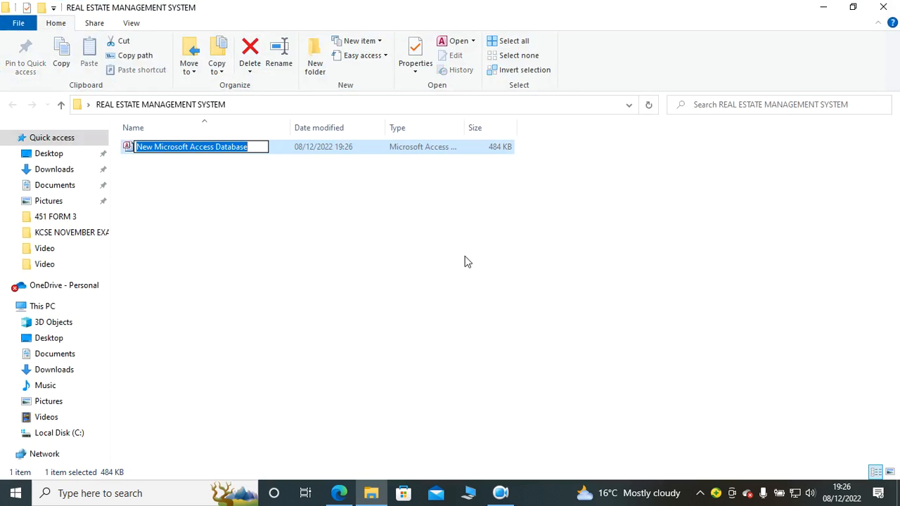
text(XX)
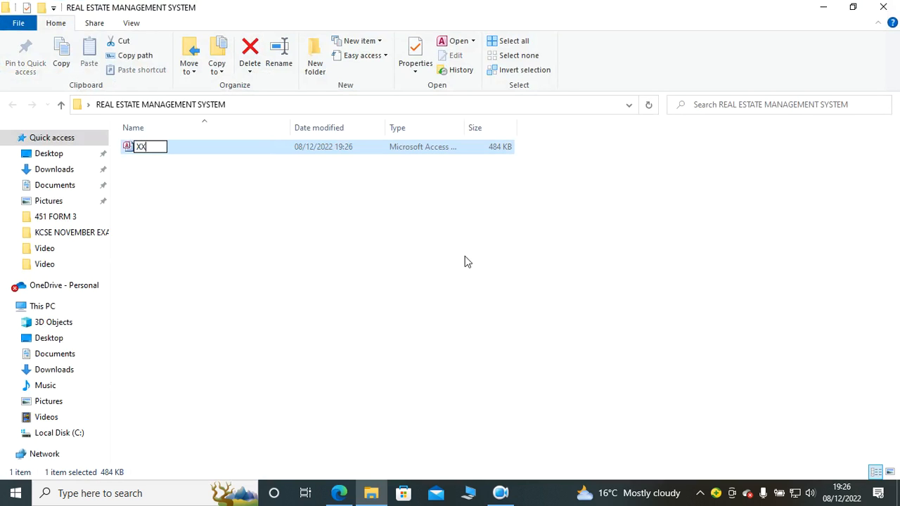
text( Real estate)
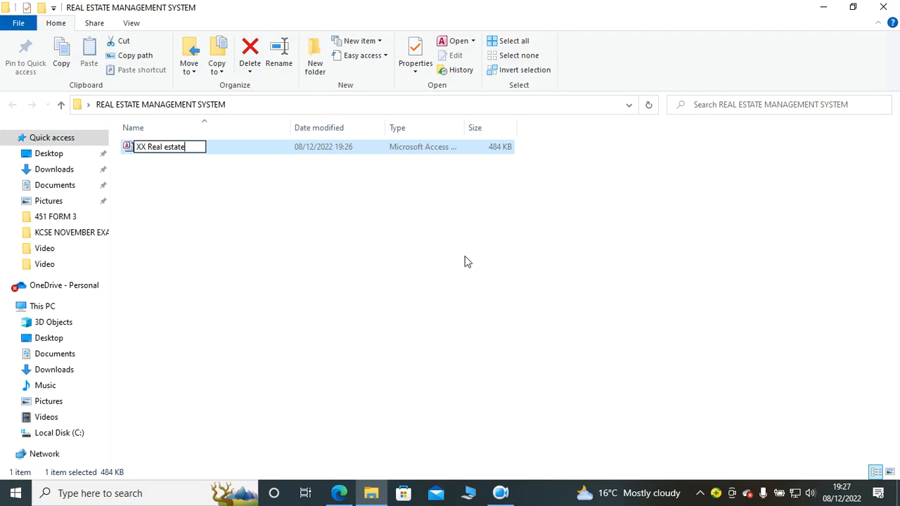
text( rentals nakur)
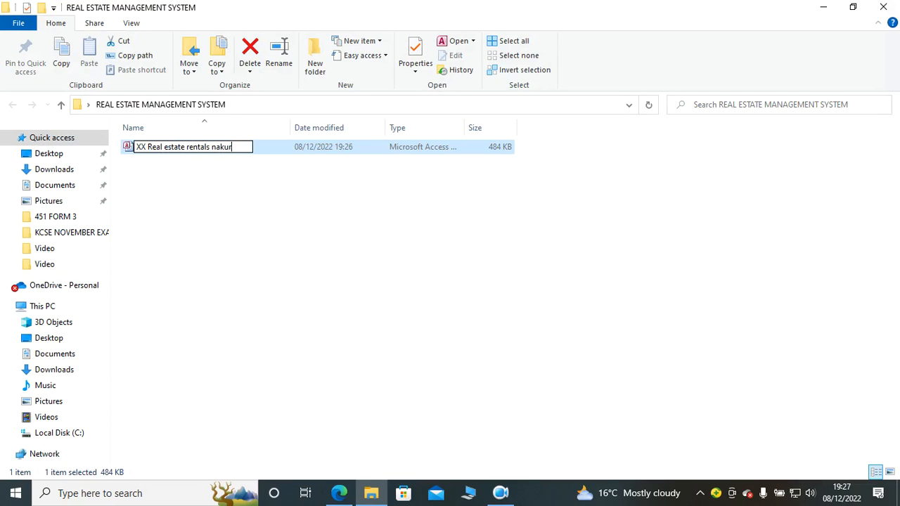
text(u ltd)
key(Return)
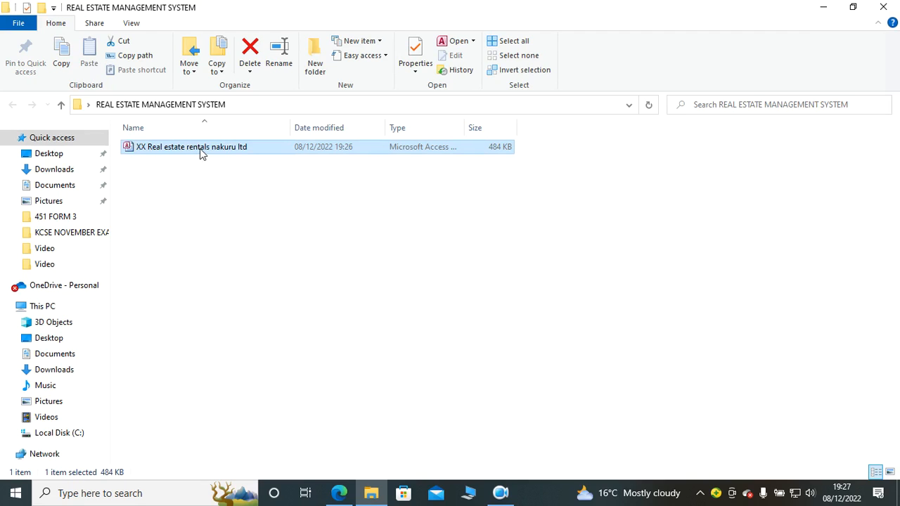
Step: Search for Access in Windows and start the app
click(117, 489)
text(accc)
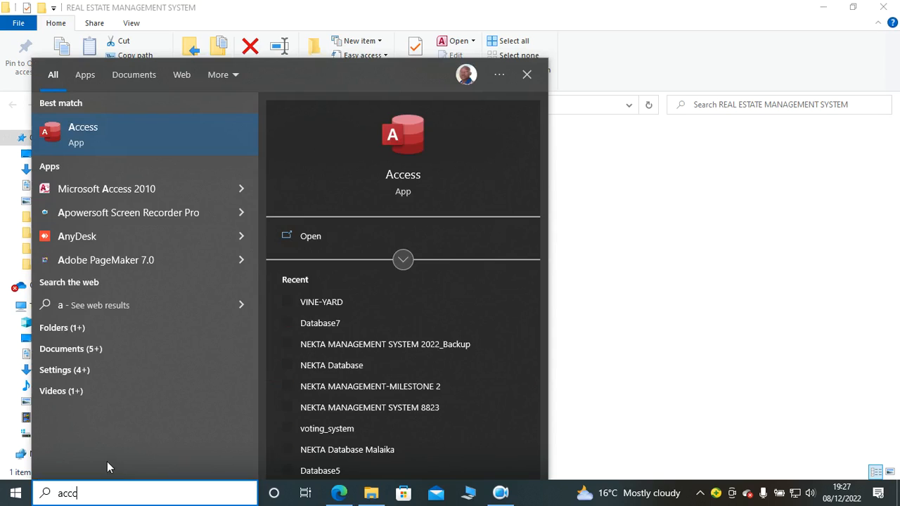
key(BackSpace)
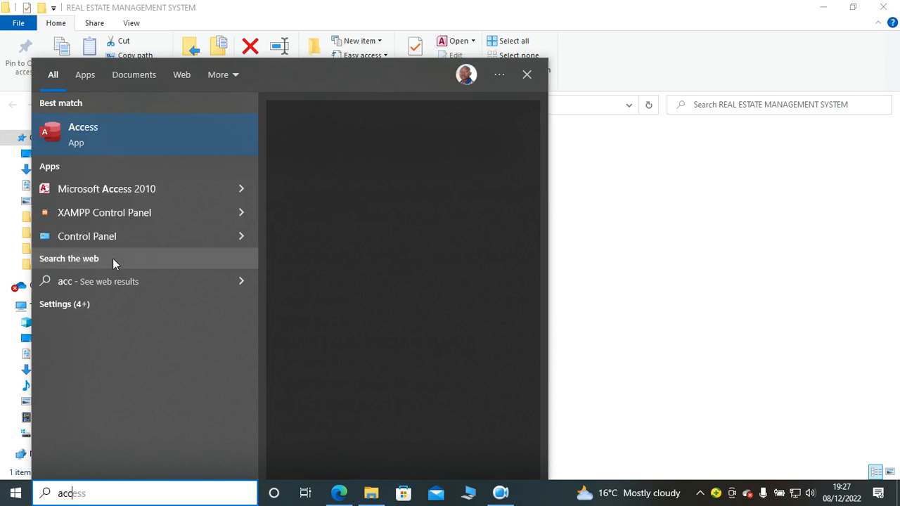
click(95, 144)
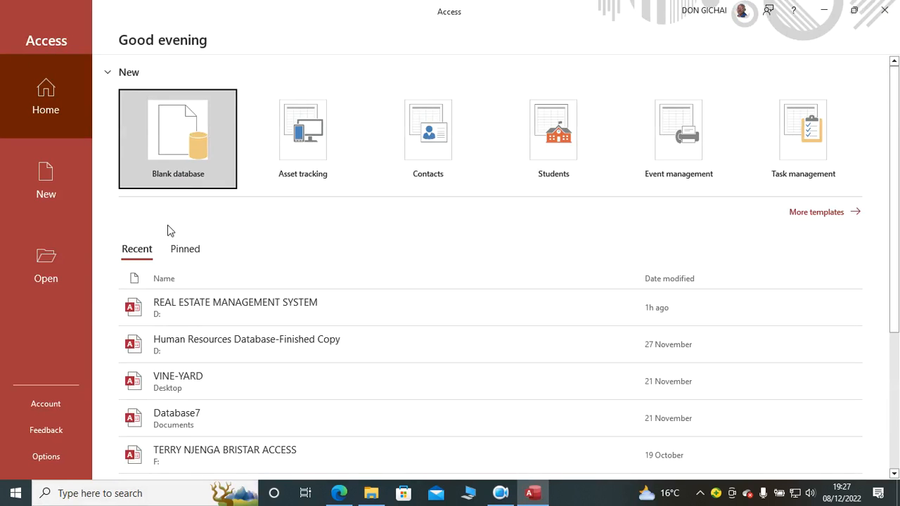
Step: Browse to the desktop folder REAL ESTATE MANAGEMENT SYSTEM and open the XX Real estate rentals nakuru ltd database
click(60, 279)
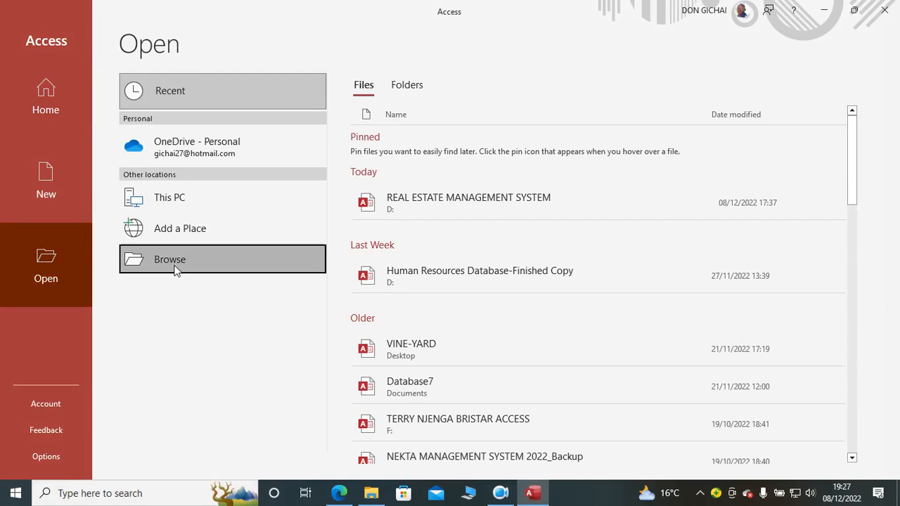
click(177, 268)
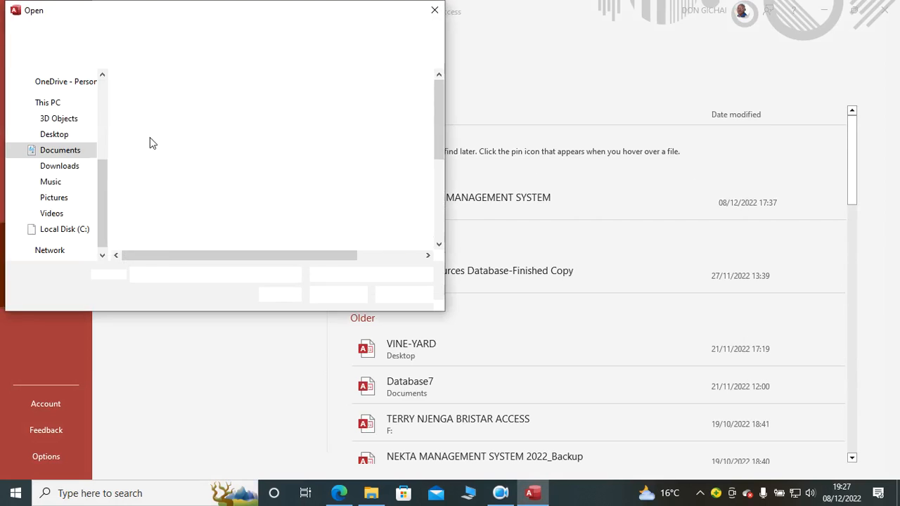
click(56, 134)
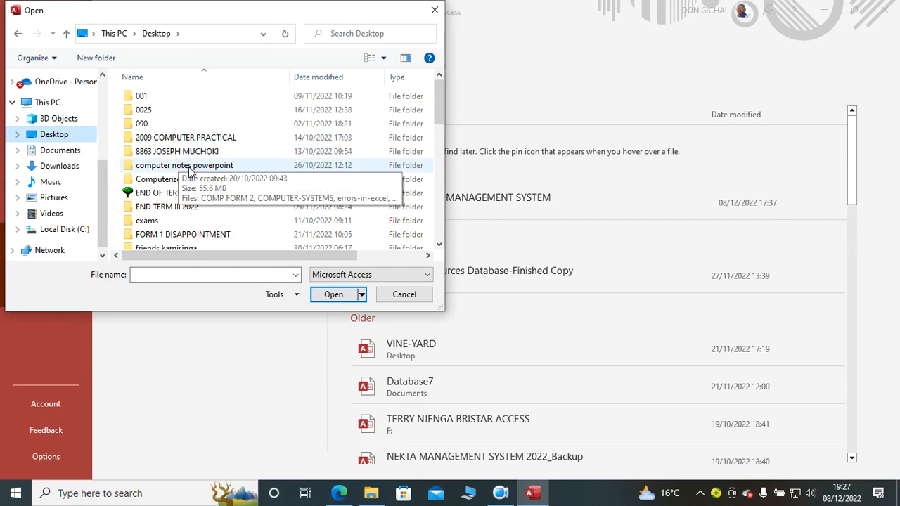
click(185, 239)
scroll(185, 238, down, 10)
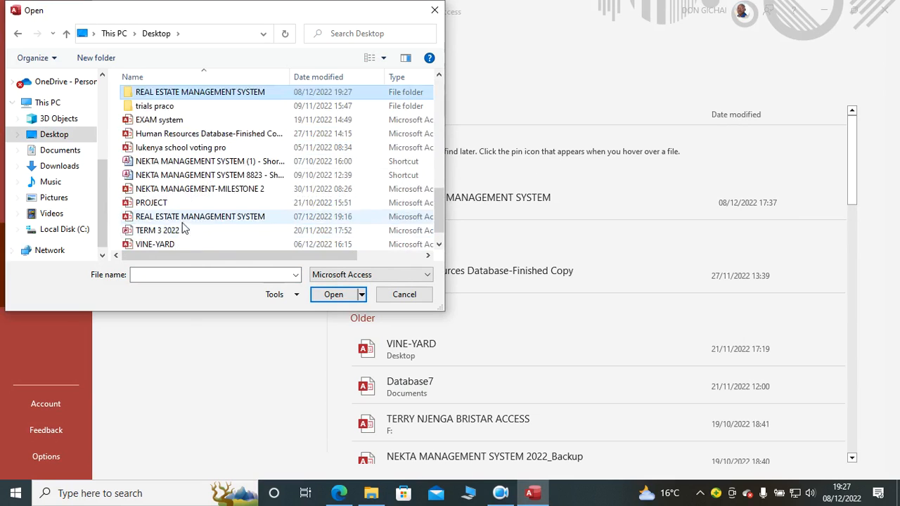
double_click(185, 97)
double_click(173, 98)
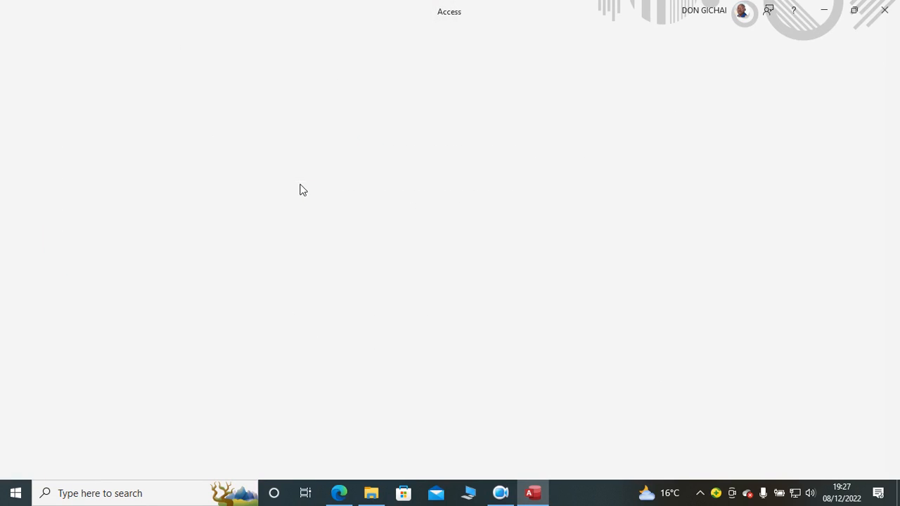
click(360, 118)
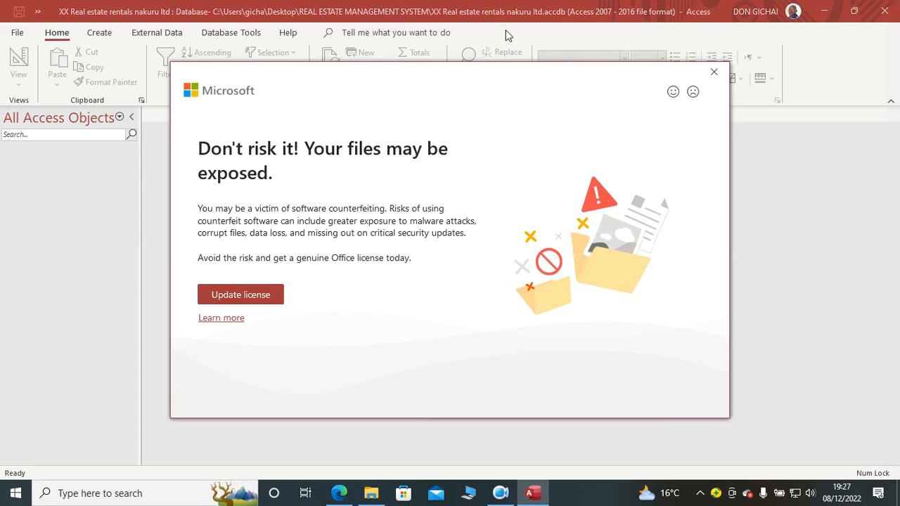
Step: Dismiss the licence notice and start a new table in Design view
click(714, 72)
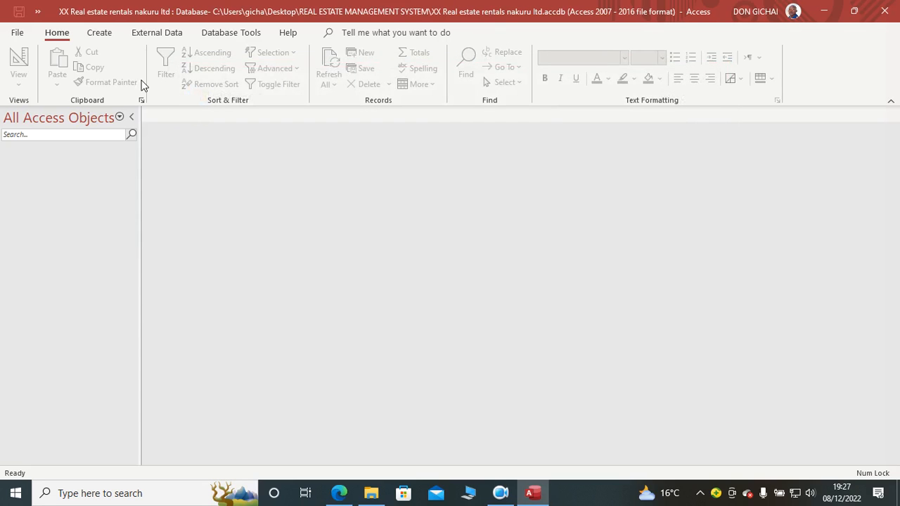
click(103, 35)
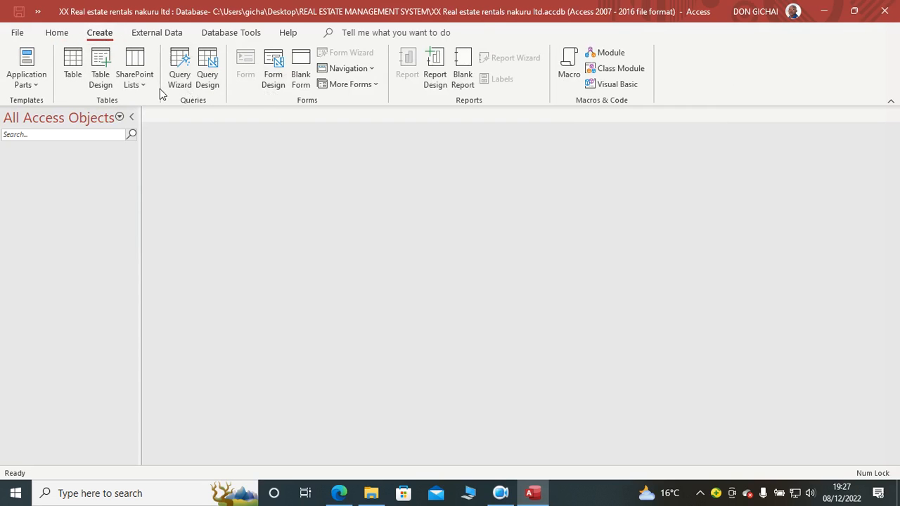
click(101, 79)
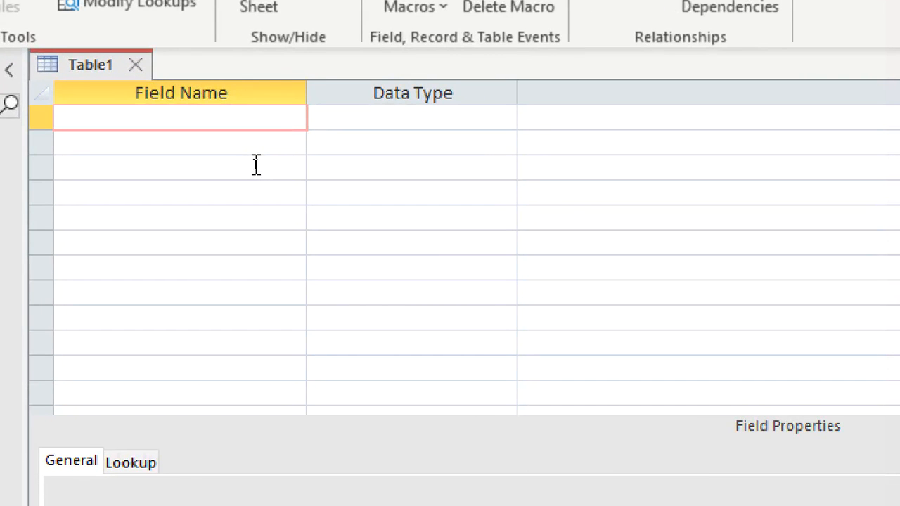
Step: Add a first field named PIDNO with the Short Text data type
text(pA)
key(BackSpace)
key(BackSpace)
text(P)
key(BackSpace)
text(PIDNO)
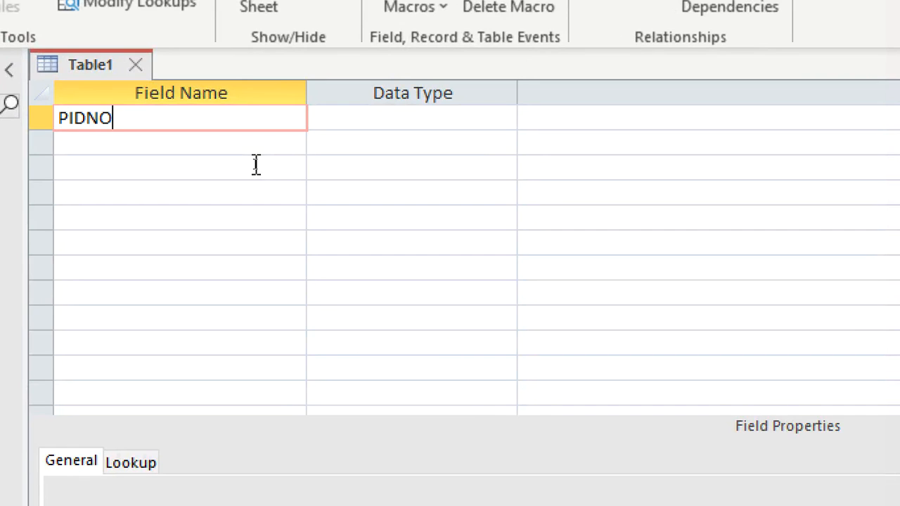
click(348, 118)
Step: Enter the description "P stands for payments table" for the PIDNO field
click(585, 118)
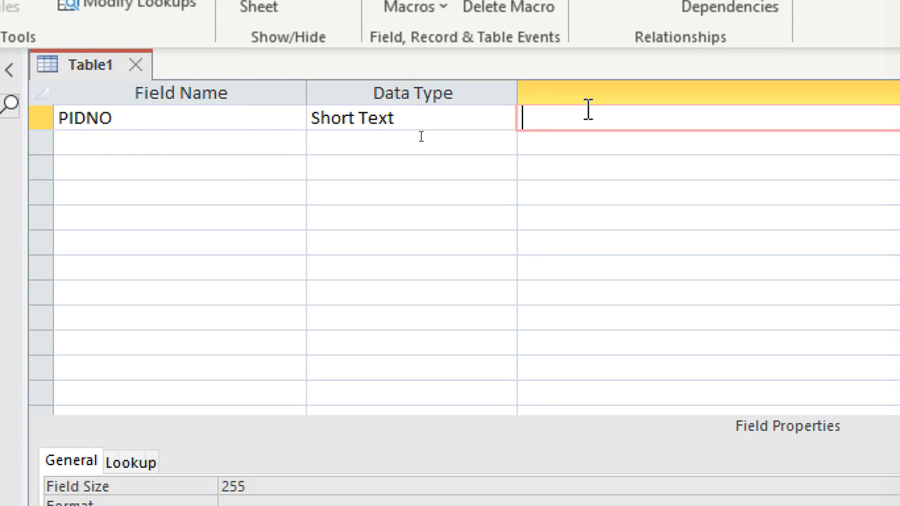
text(P stands f)
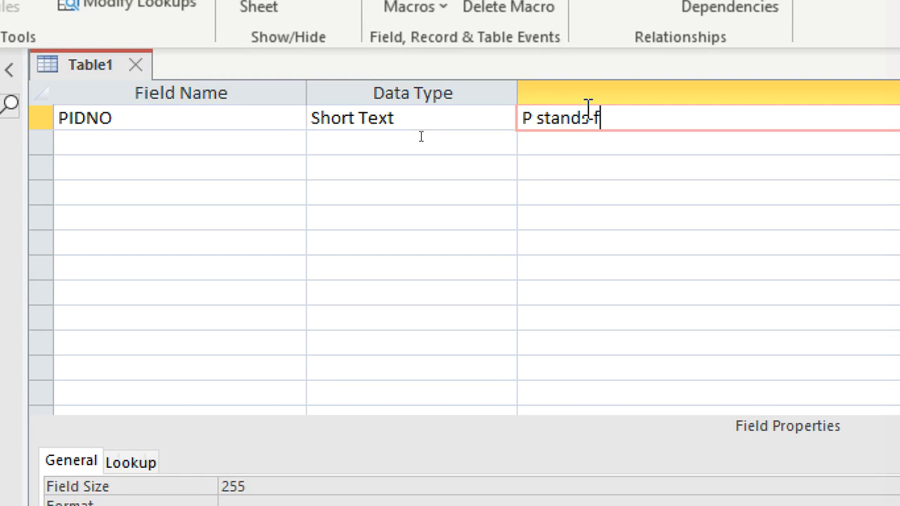
text(or  payments)
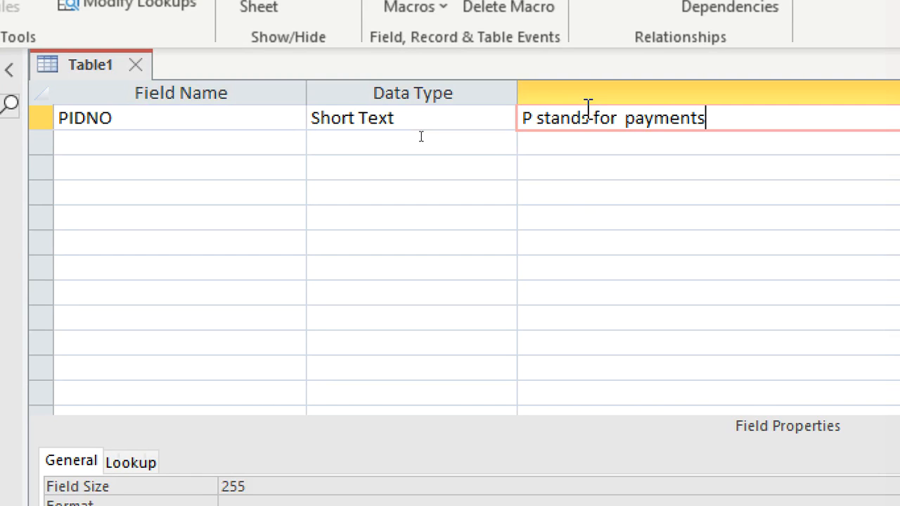
text( table)
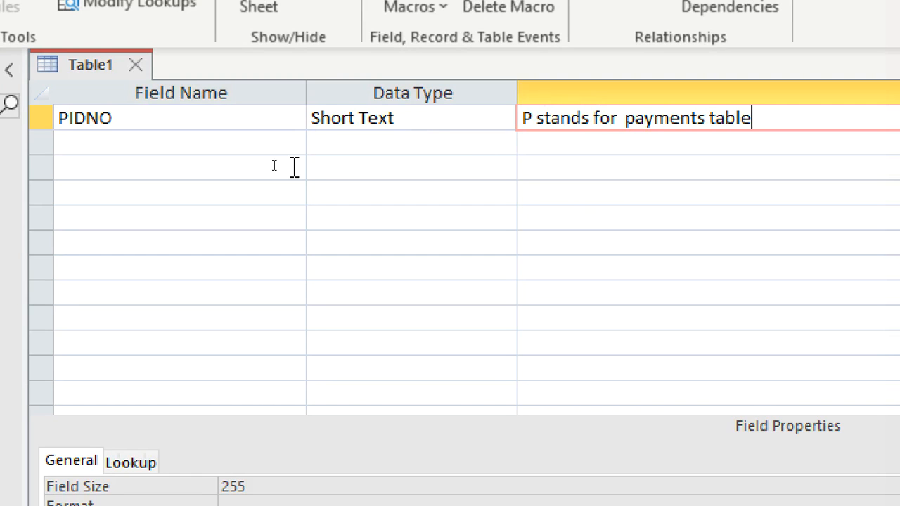
Step: Add a field named sno with the AutoNumber data type and make it the primary key
click(289, 142)
text(sno)
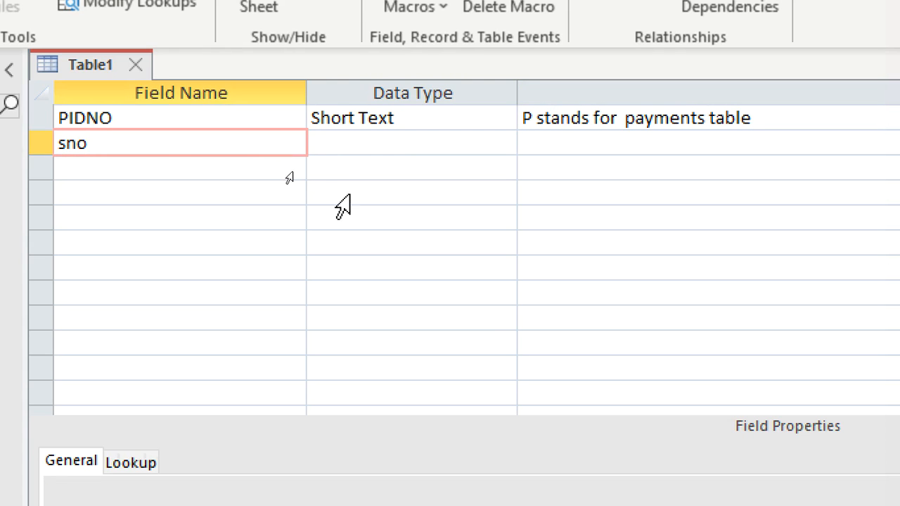
click(357, 140)
text(autoNumber)
right_click(353, 149)
click(418, 163)
Step: Add the fields JAN, FEB, MARCH and APRIL below sno
click(144, 175)
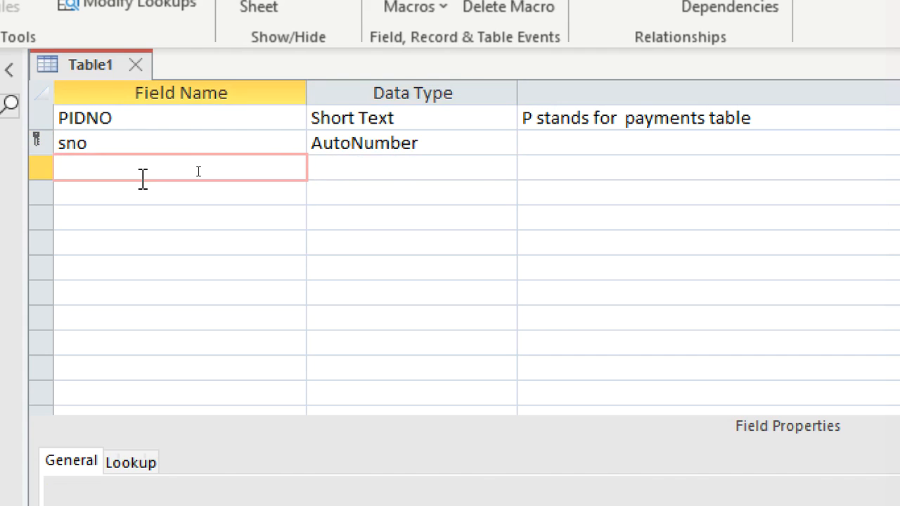
text(ja)
key(BackSpace)
key(BackSpace)
text(JAN)
key(Down)
text(FEB)
key(Down)
text(MARD)
key(BackSpace)
text(CH)
key(Down)
text(APRIL)
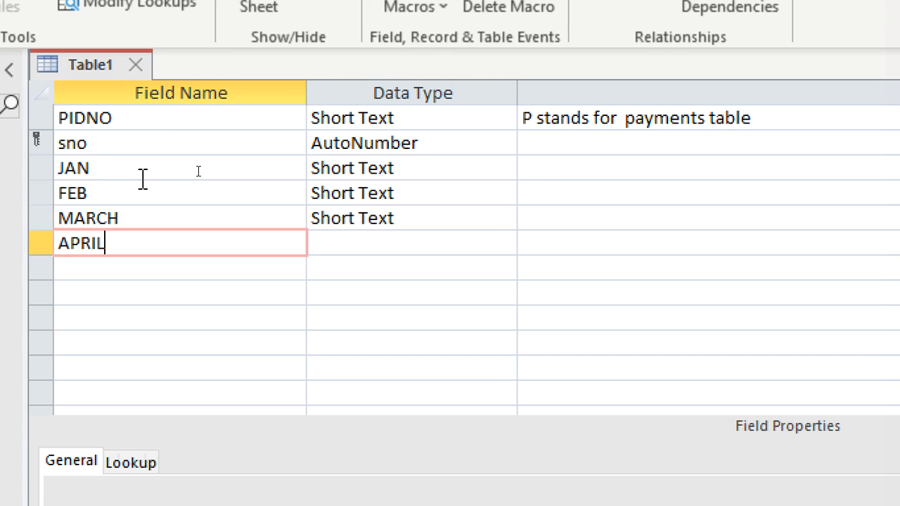
Step: Add the fields MAY, JUNE, JULY, AUGUST and SEPTEMBER below APRIL
key(Down)
text(MAY)
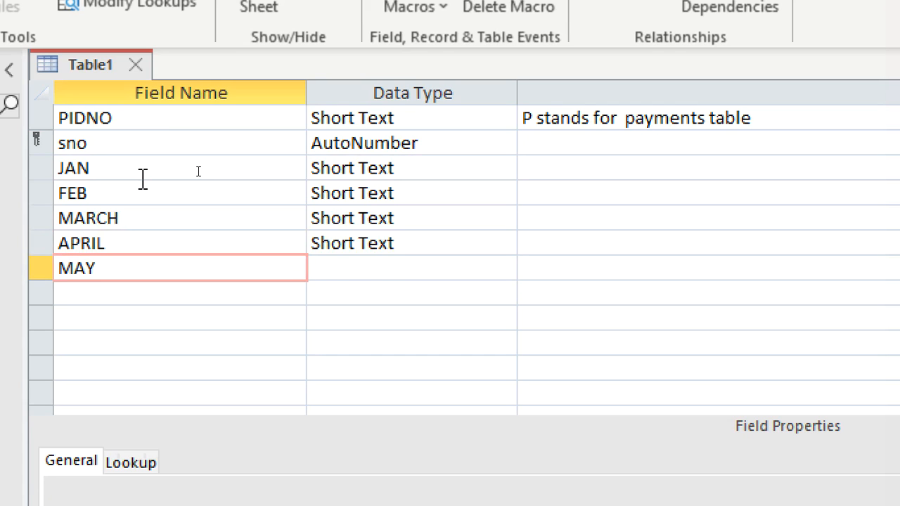
key(Down)
text(JUNE)
key(Down)
text(JULY)
key(Down)
text(AUGUST)
key(Down)
text(SEPTEMBER)
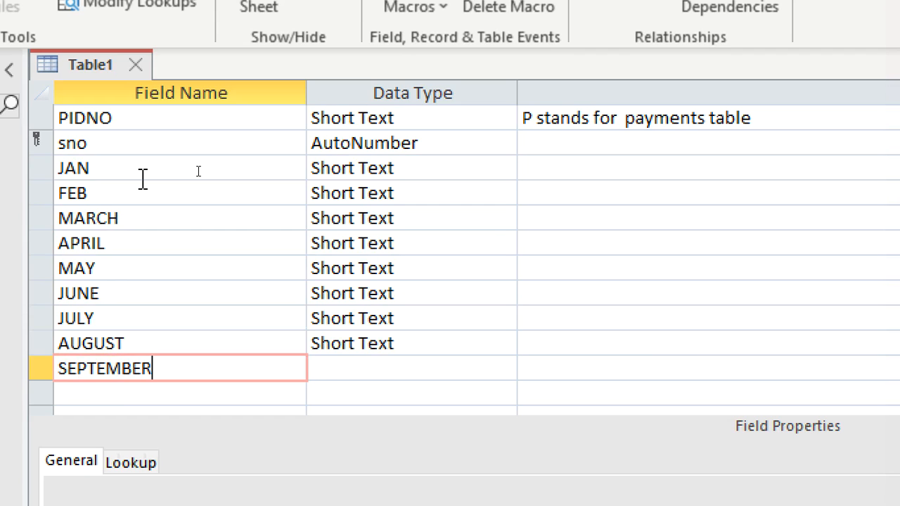
Step: Add the fields OCTOBER, NOVEMBER and DECEMBER to complete the list of months
key(Down)
text(OCTOBER)
key(Down)
text(NOVM)
text(EM)
key(BackSpace)
key(BackSpace)
key(BackSpace)
text(EM)
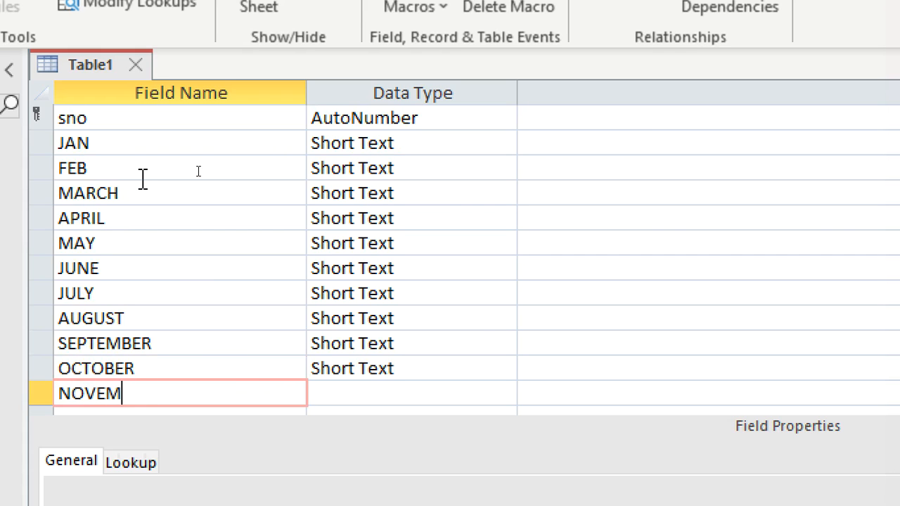
text(BER)
key(Down)
text(DECEMBER)
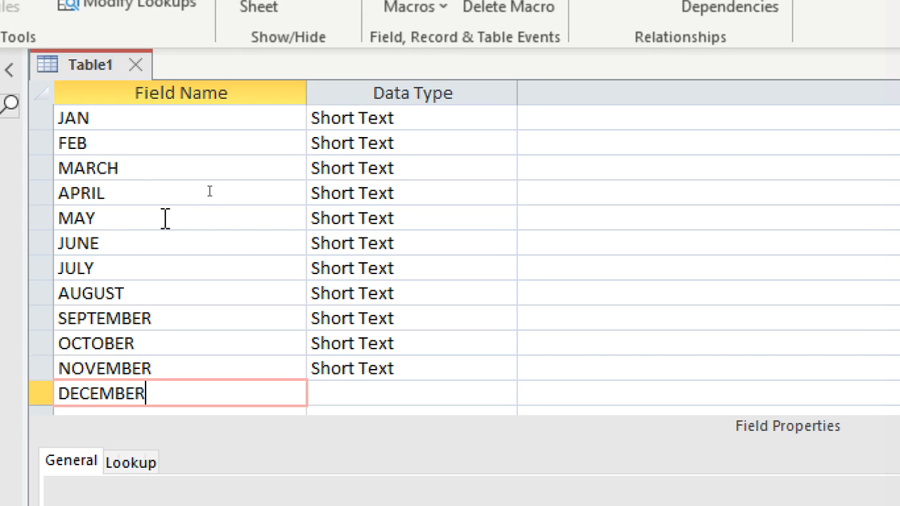
Step: Set the data type of all twelve month fields, JAN through DECEMBER, to Currency
double_click(411, 119)
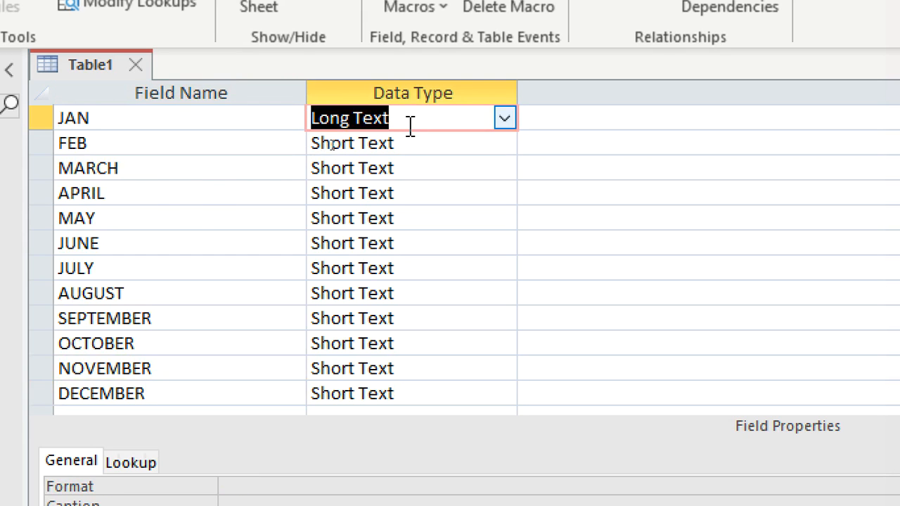
key(c)
key(Down)
text(c)
key(Down)
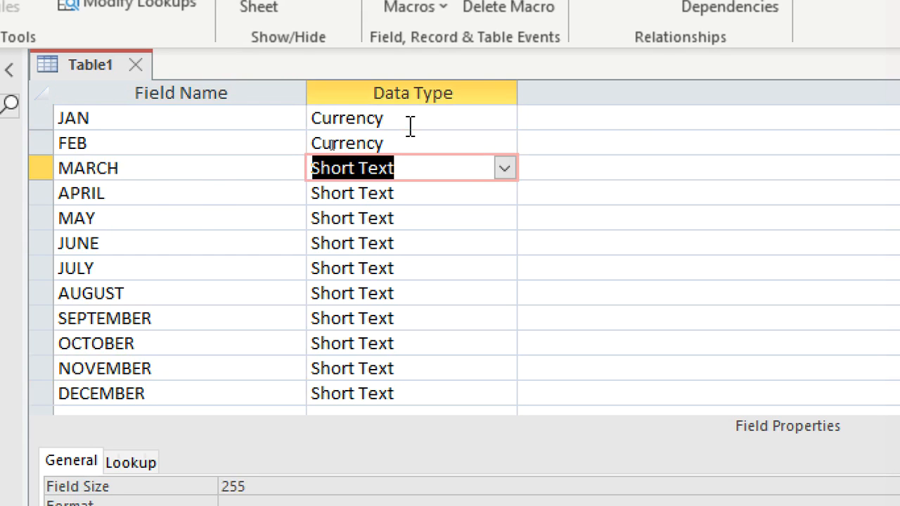
text(c)
key(Down)
text(c)
key(Down)
text(c)
key(Down)
key(c)
key(Down)
key(c)
key(Down)
key(c)
key(Down)
key(c)
key(Down)
key(c)
key(Down)
key(c)
key(Down)
text(c)
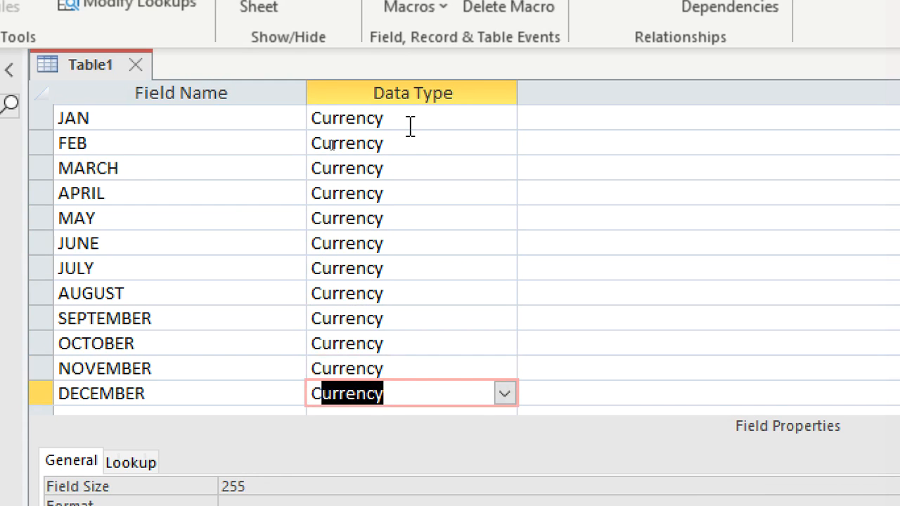
scroll(97, 319, down, 1)
scroll(186, 225, up, 1)
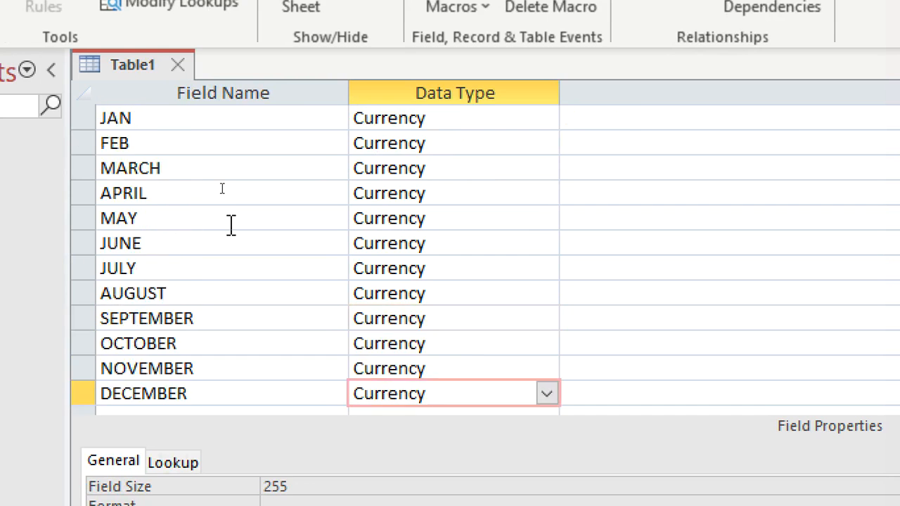
scroll(230, 224, up, 1)
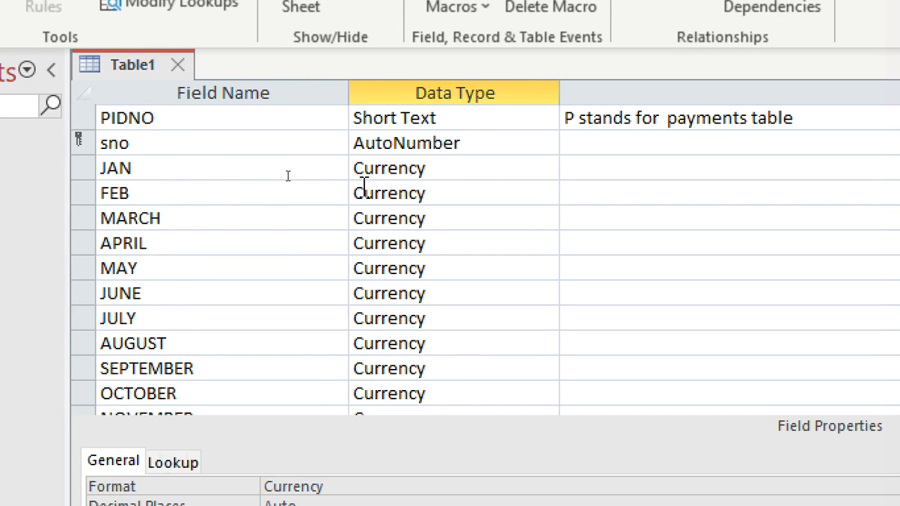
Step: Add the fields W1, W2, W3 and W4 below DECEMBER
scroll(288, 176, down, 3)
click(135, 245)
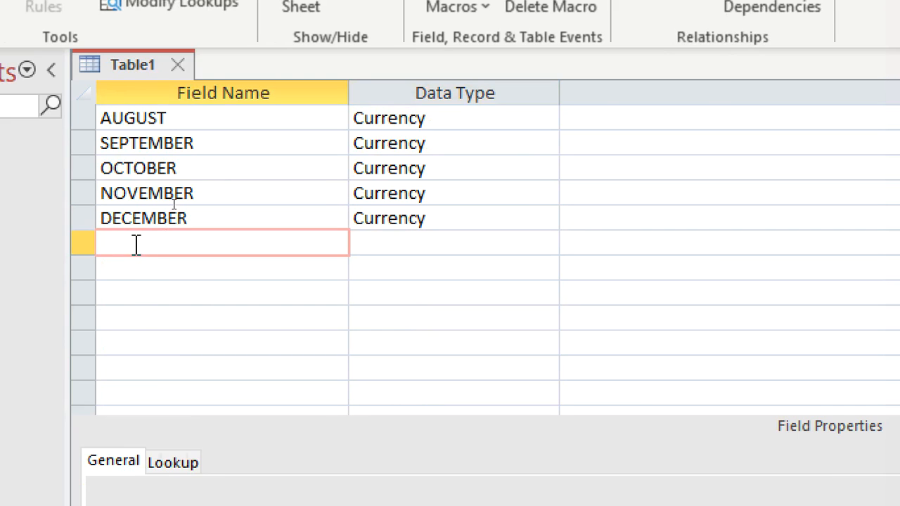
text(W1)
key(Return)
text(W2)
key(Down)
text(W3)
key(Down)
text(W4)
Step: Add the fields W5, W6, W7 and W8 below W4
key(Down)
text(W)
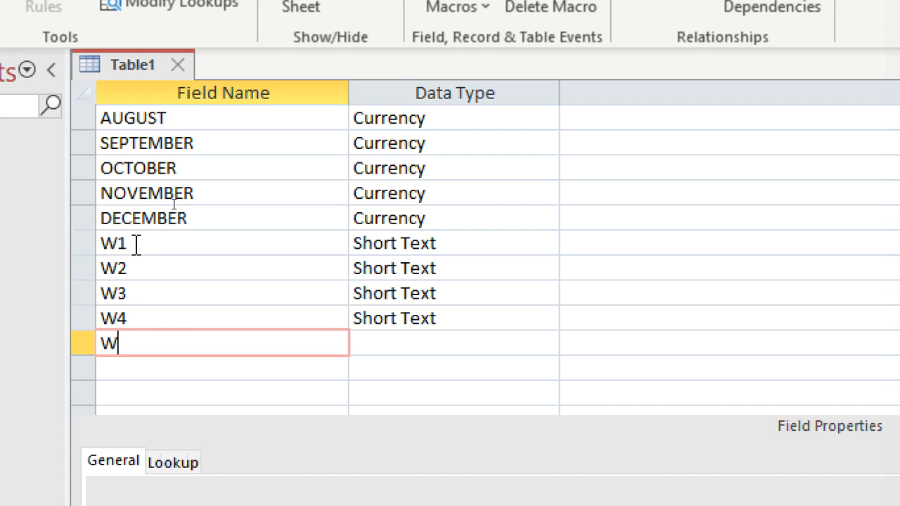
text(5)
key(Down)
text(W)
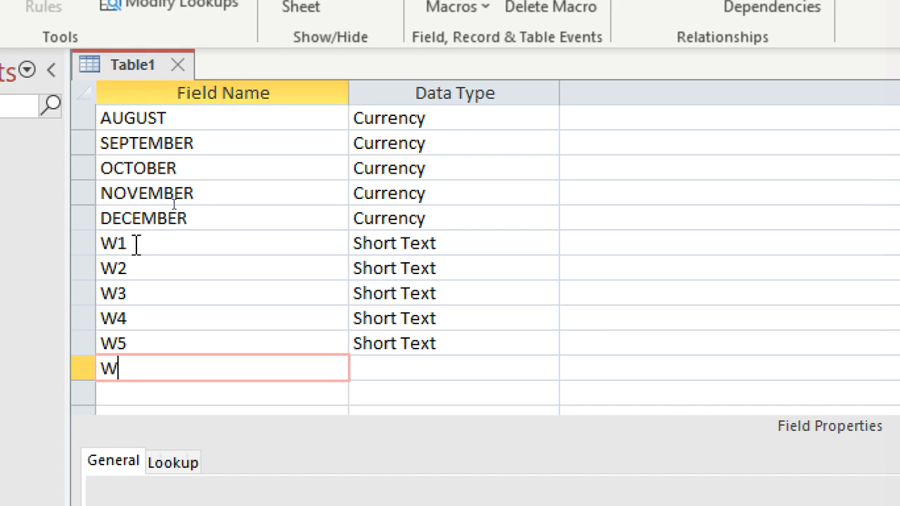
text(6)
key(Down)
text(W)
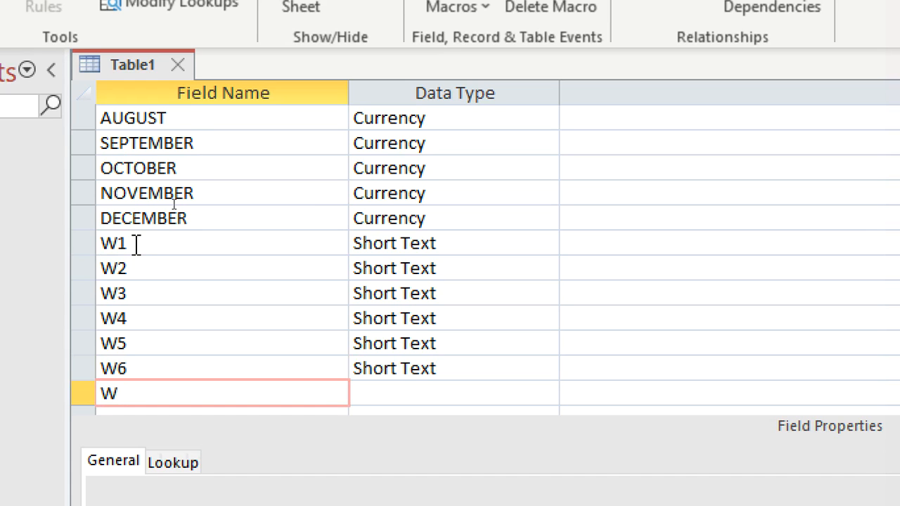
text(7)
key(Down)
text(W)
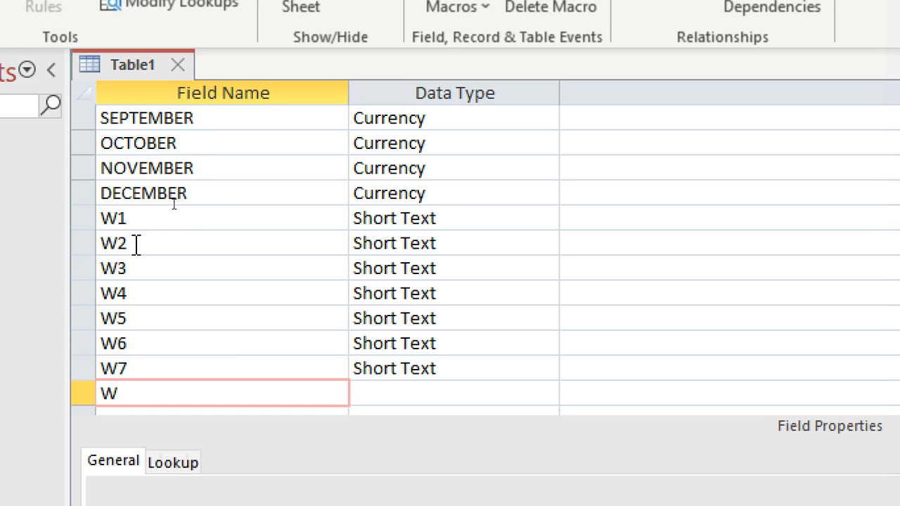
text(8)
Step: Add the fields W9, W10, W11 and W12 below W8
key(Down)
text(W)
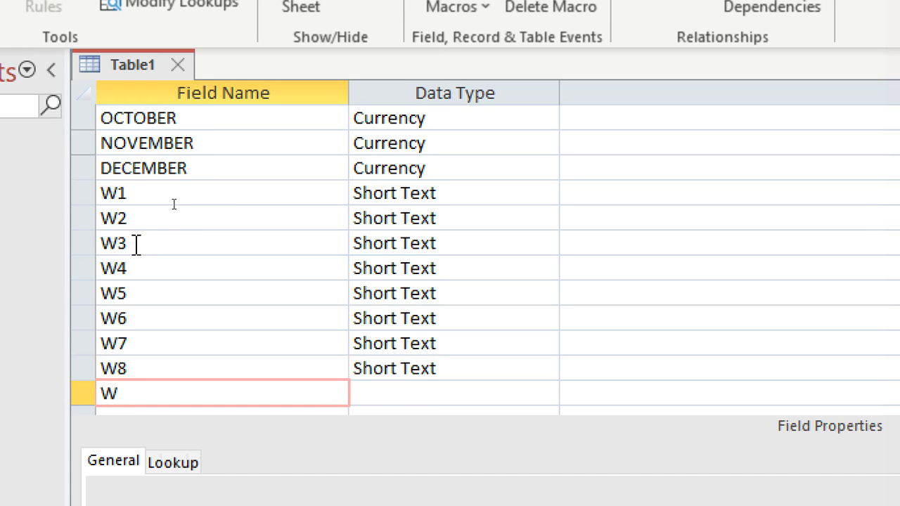
text(9)
key(Down)
text(W10)
key(Down)
text(W11)
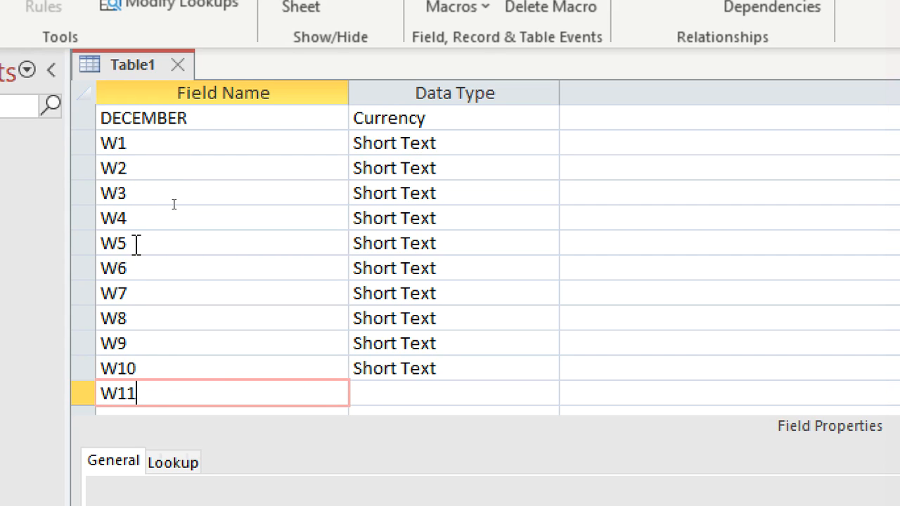
key(Down)
text(W1)
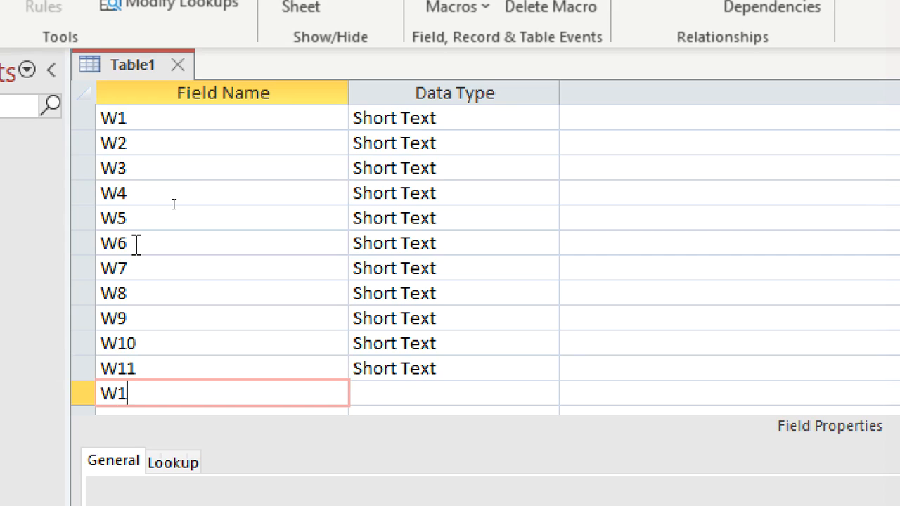
text(2)
Step: Add the fields E1, E2, E3 and E4 below W12
key(Down)
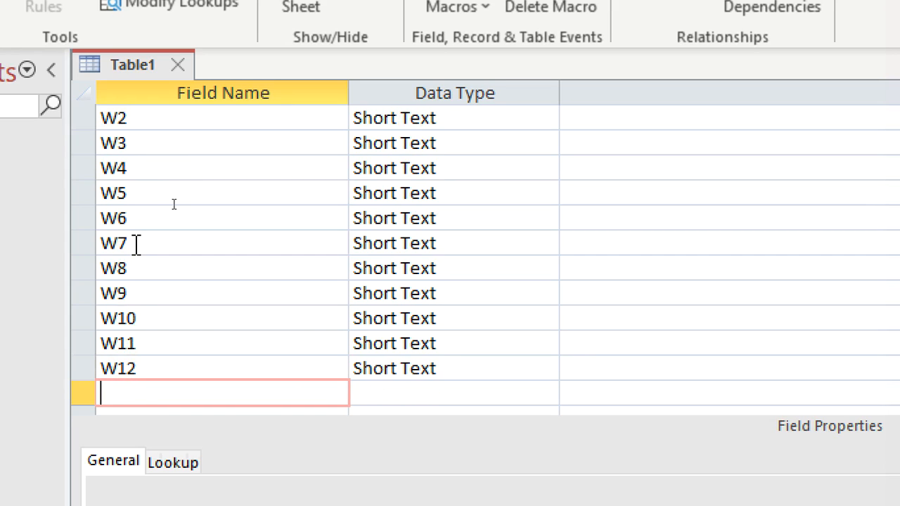
text(E1)
key(Down)
text(E2)
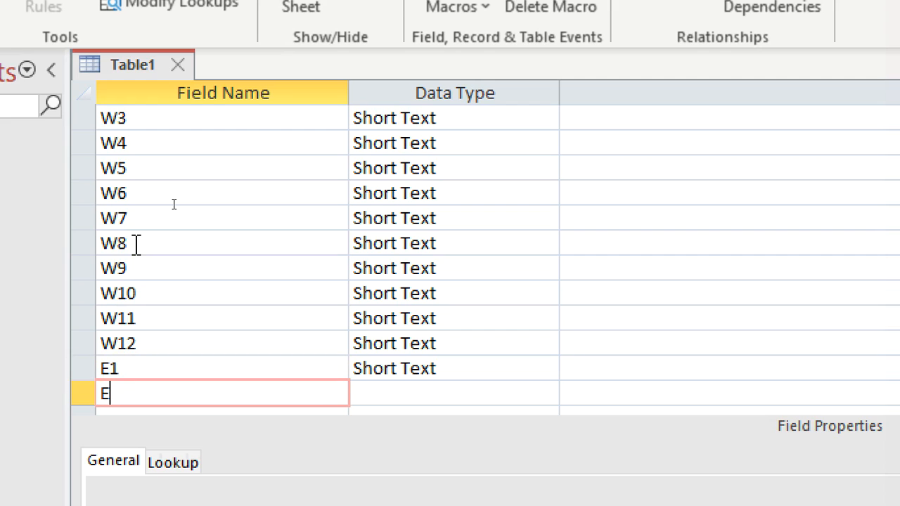
key(Down)
text(E3)
key(Down)
text(E4)
Step: Add the fields E5, E6, E7 and E8 below E4, followed by another field named E8
key(Down)
text(E5)
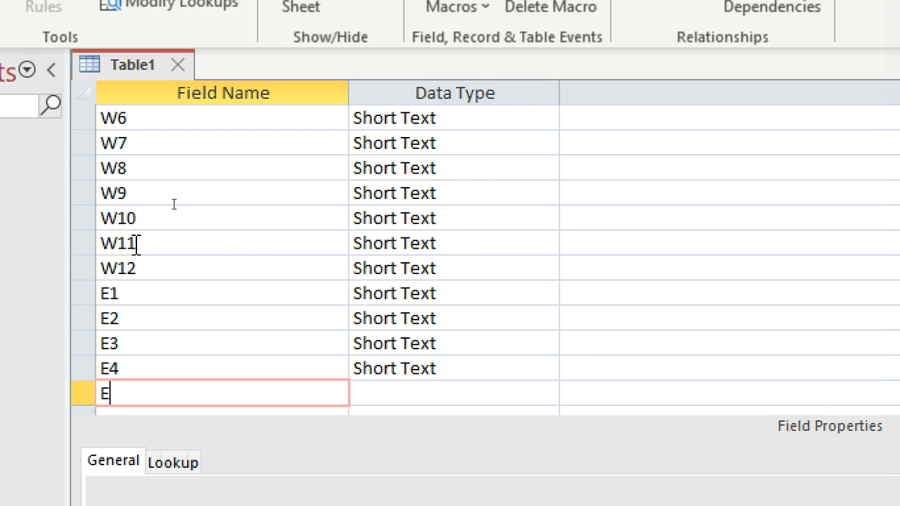
key(Down)
text(E6)
key(Down)
text(E7)
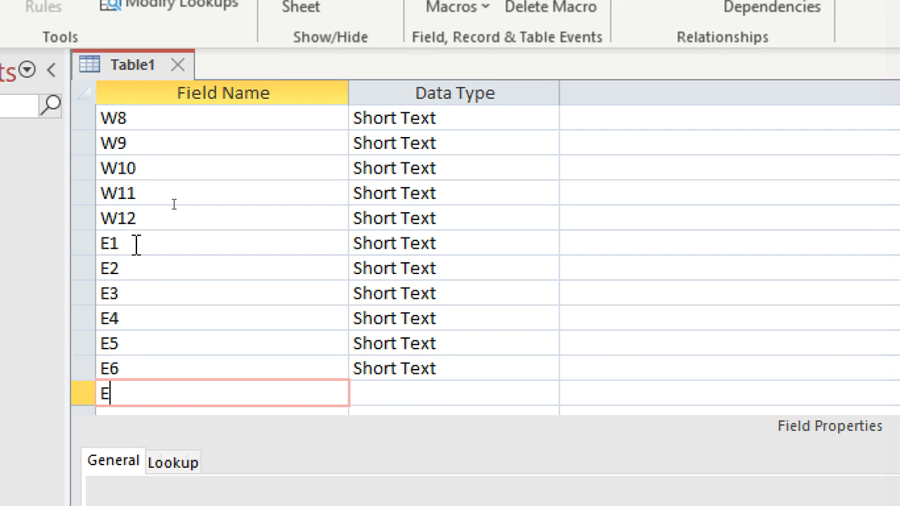
key(Down)
text(E)
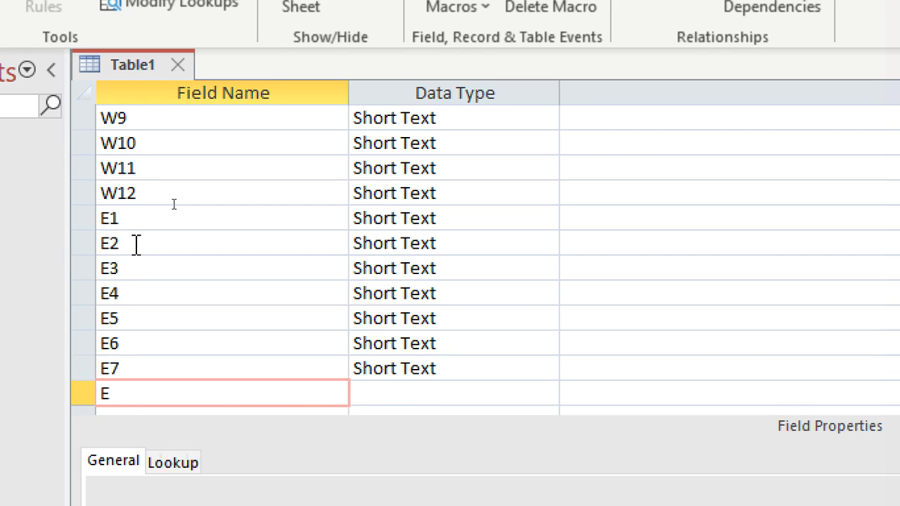
text(8)
key(Down)
text(E)
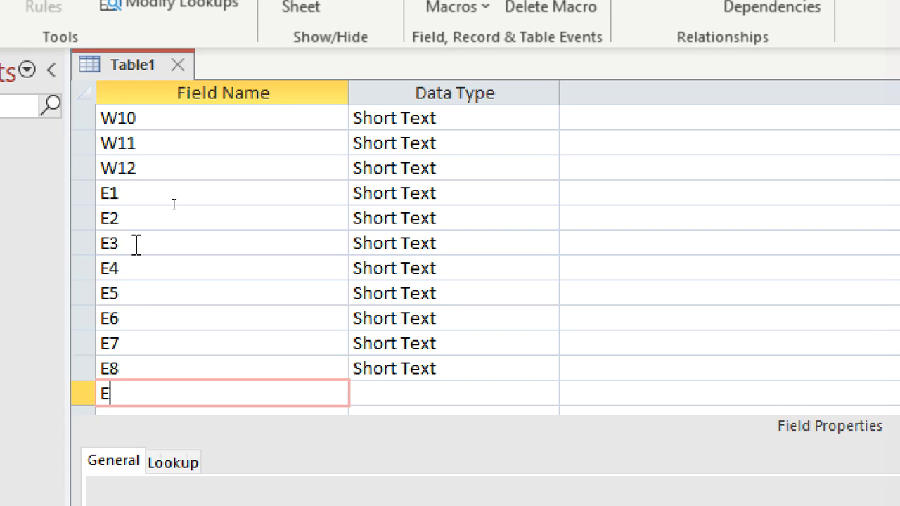
text(8)
key(Down)
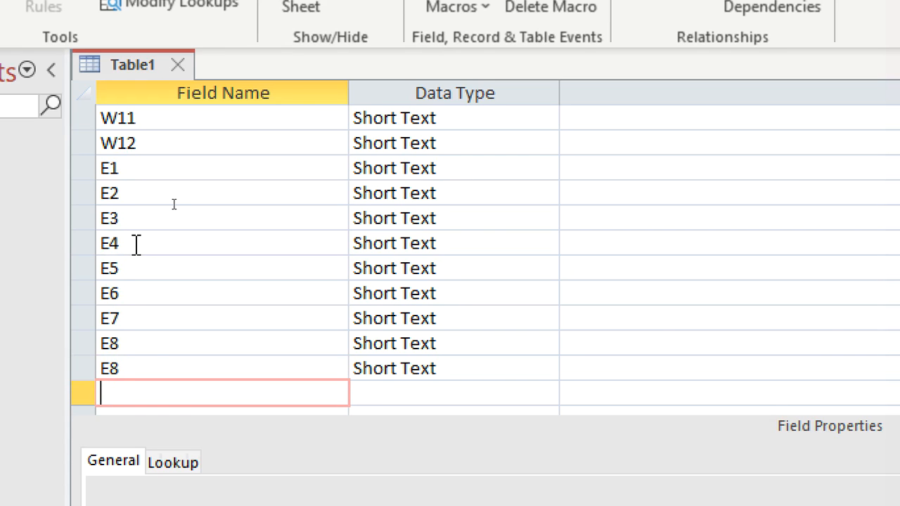
Step: Rename the second E8 field as E9
click(137, 368)
key(BackSpace)
text(9)
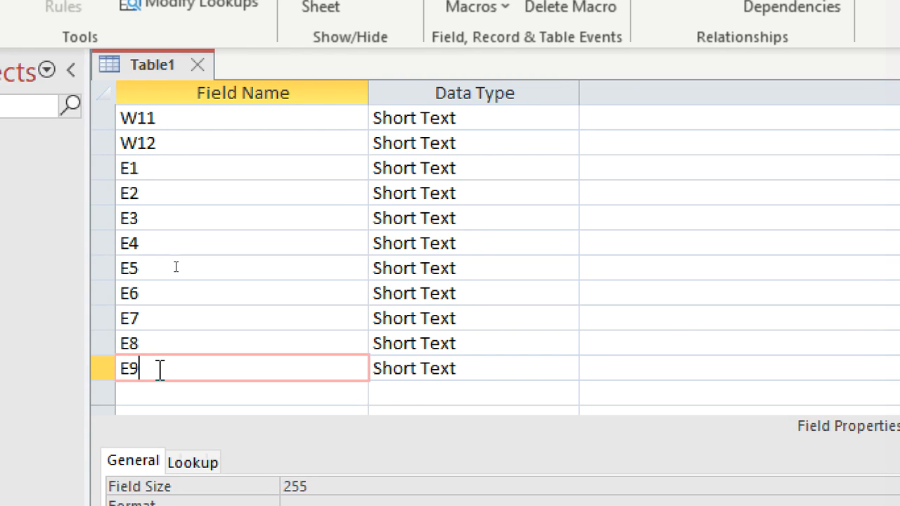
Step: Add the fields E10, E11 and E12 below E9
key(Down)
text(E10)
key(Down)
text(E11)
key(Down)
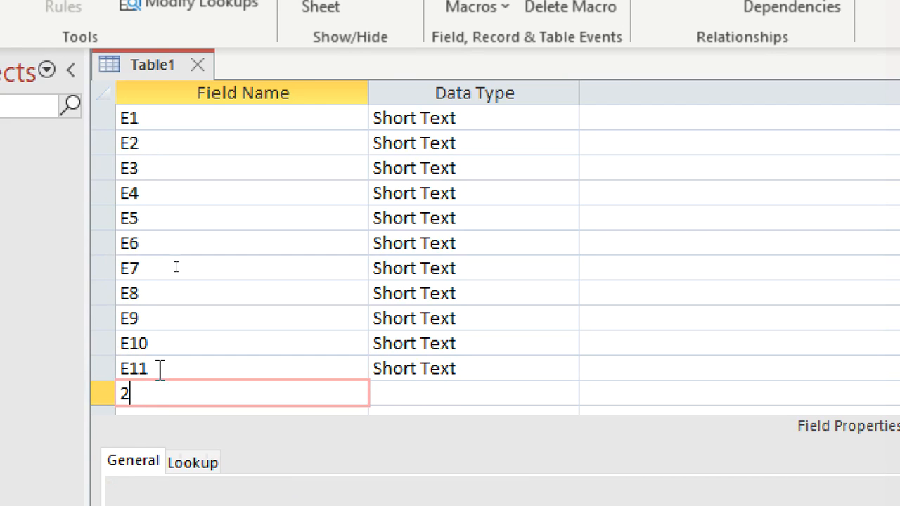
text(E12)
Step: Enter the description "E stands for electricity" for the E1 field
click(602, 123)
text(F)
key(BackSpace)
text(E stands for electricity)
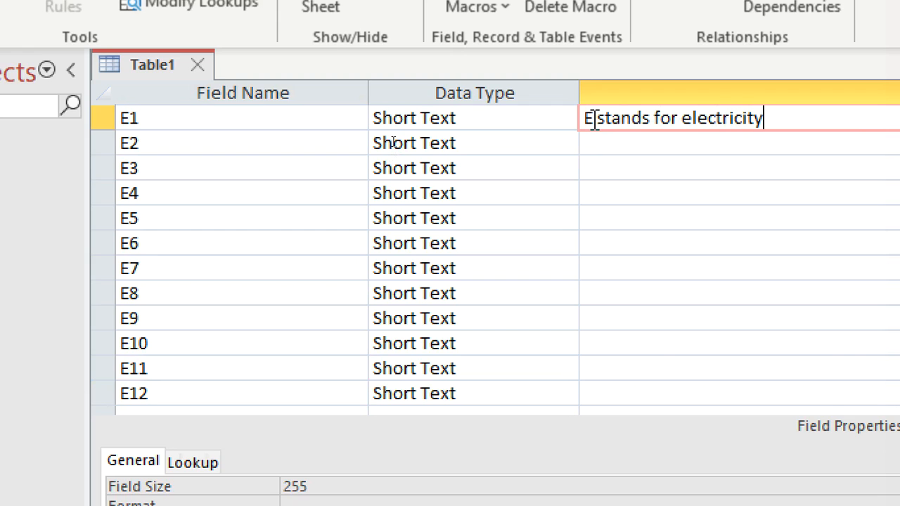
Step: Enter the description "w stands of water bills" for the DECEMBER field
scroll(605, 195, up, 5)
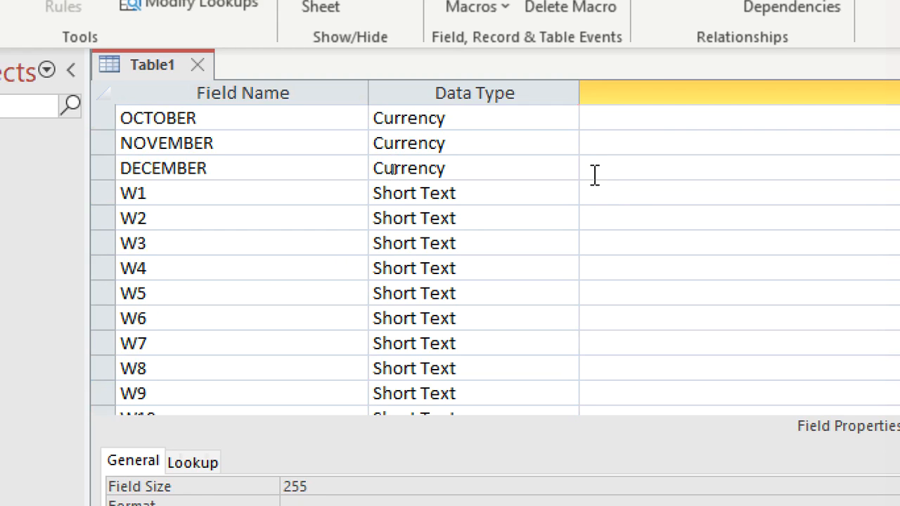
click(598, 169)
text(w sta)
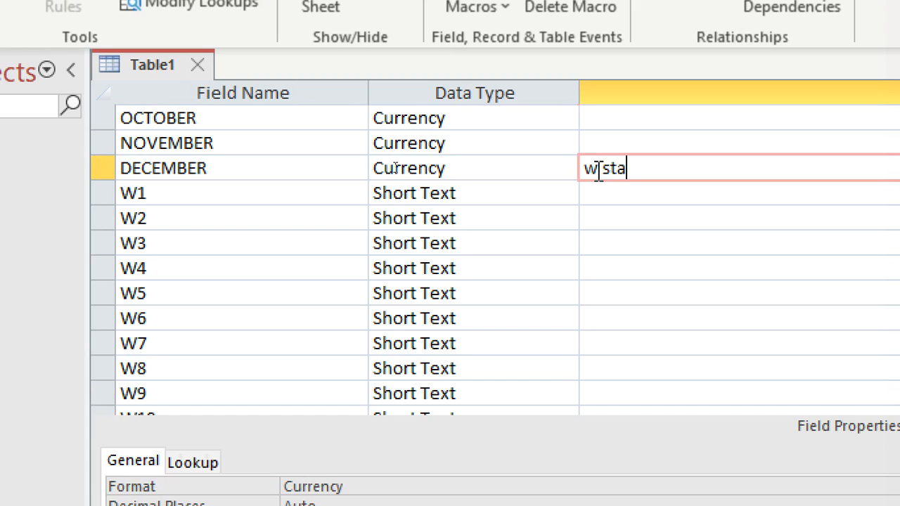
text(nds of water)
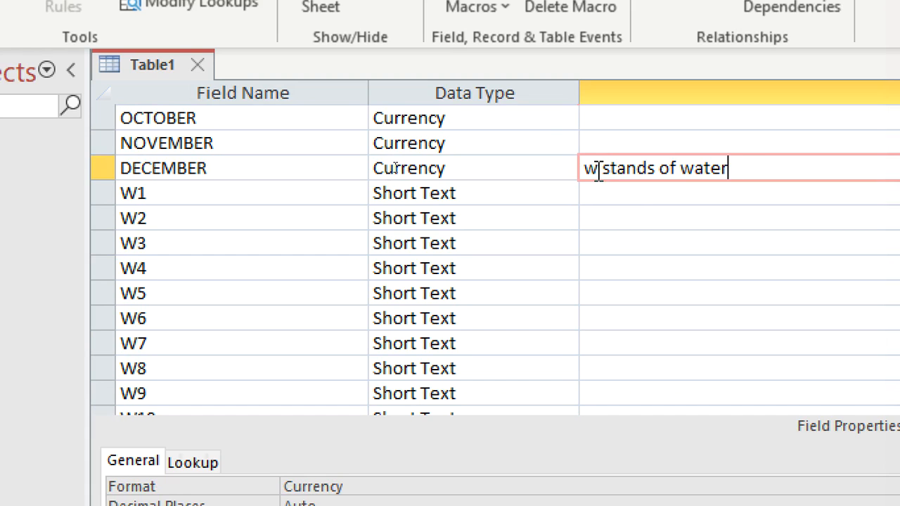
text( bills)
click(678, 262)
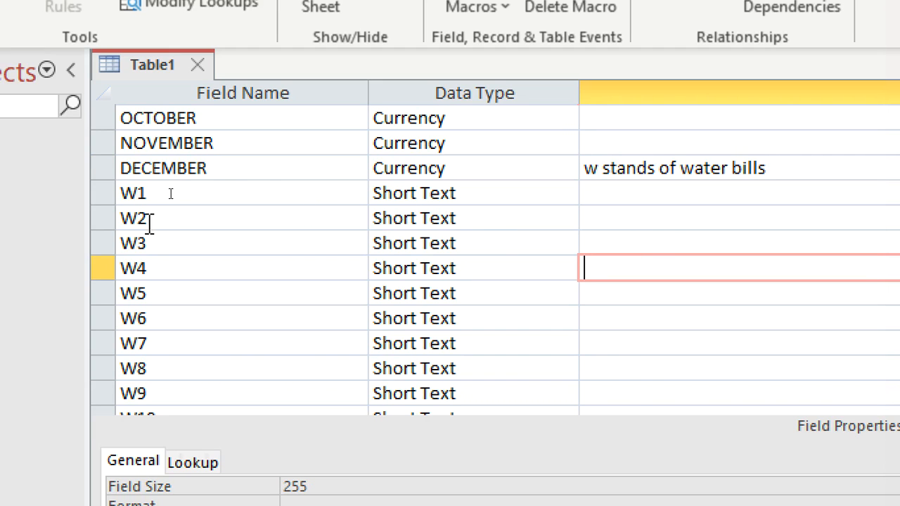
Step: Add a field named modeofpayments below E12
scroll(151, 267, down, 10)
scroll(169, 211, up, 3)
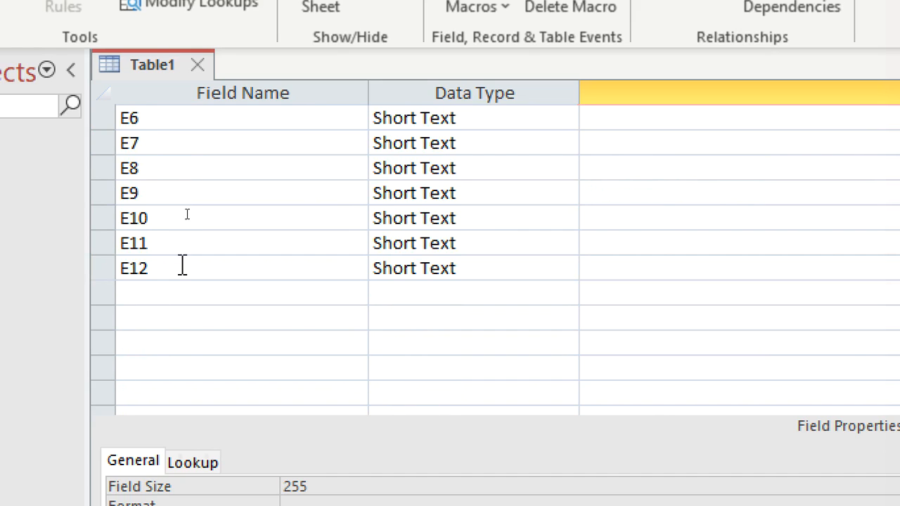
click(182, 294)
text(mode of paym)
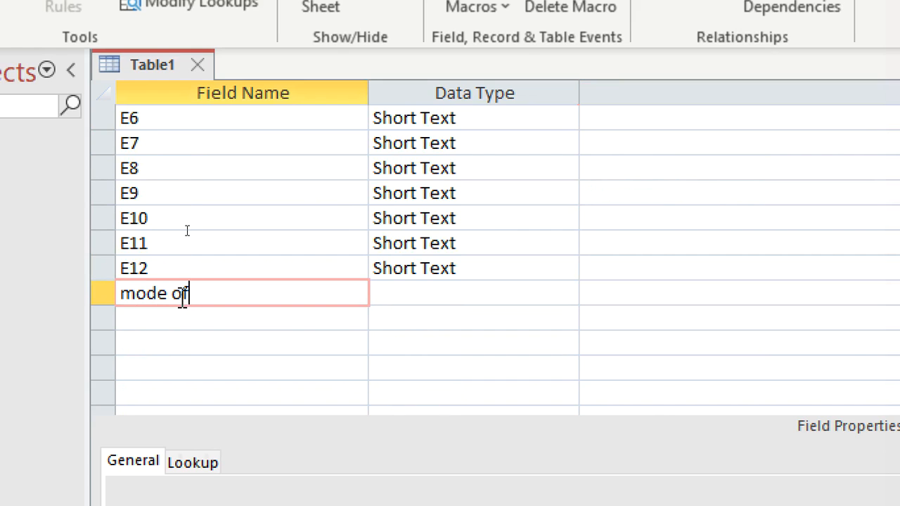
key(BackSpace)
key(BackSpace)
key(BackSpace)
key(BackSpace)
key(BackSpace)
key(BackSpace)
key(BackSpace)
text(ofpayments)
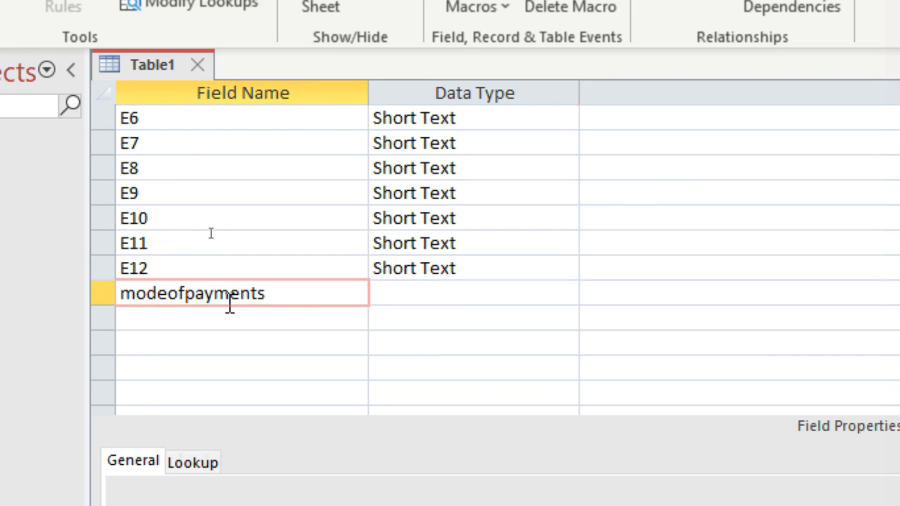
Step: Start the Lookup Wizard as the data type of modeofpayments and choose to supply the list values manually
click(378, 304)
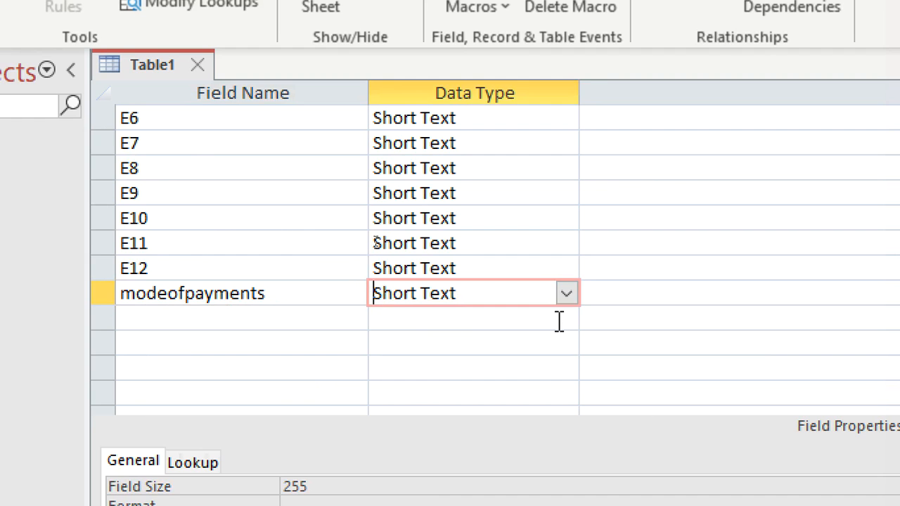
click(568, 295)
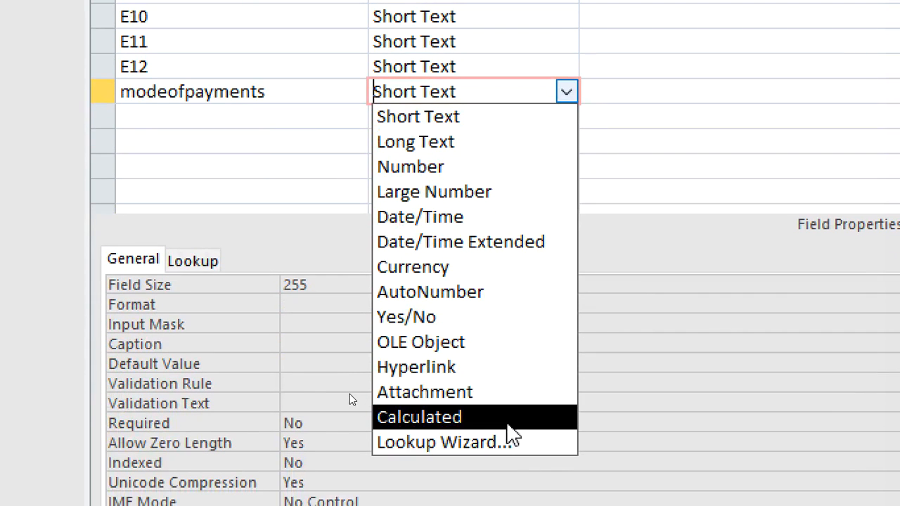
click(515, 442)
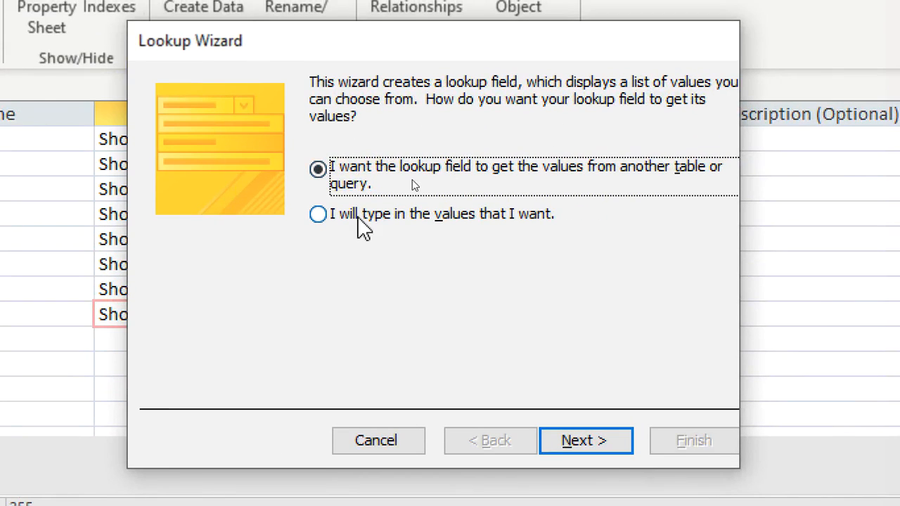
click(486, 213)
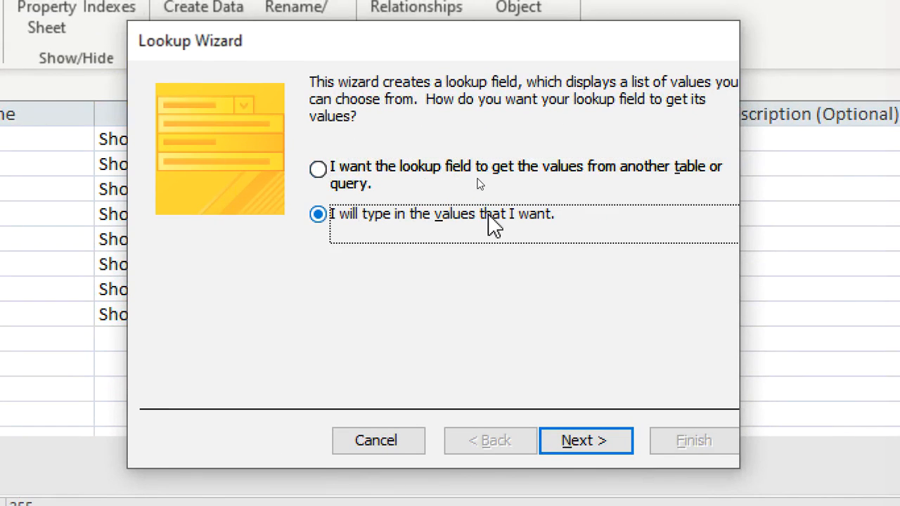
click(573, 439)
Step: Enter Cash and Cheque as the first two values of the single-column lookup list
click(255, 244)
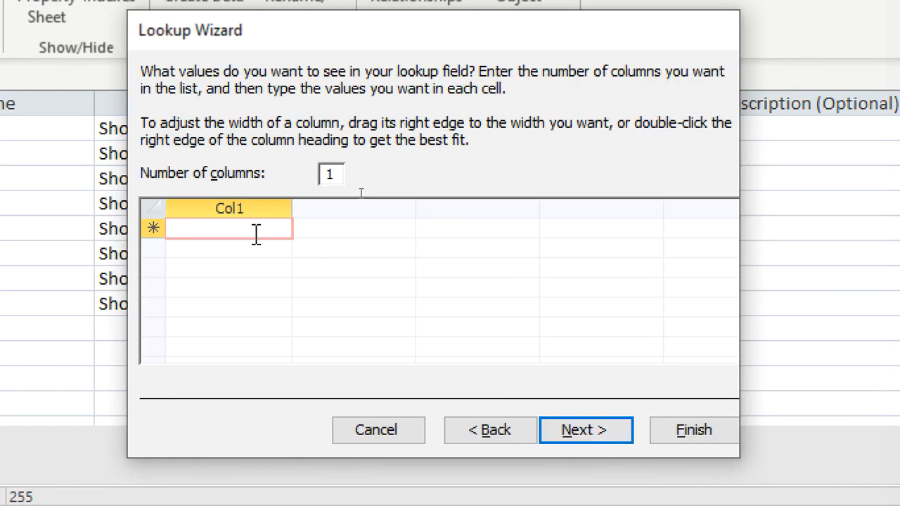
text(C)
text(\as)
key(BackSpace)
key(BackSpace)
key(BackSpace)
text(ash)
key(Return)
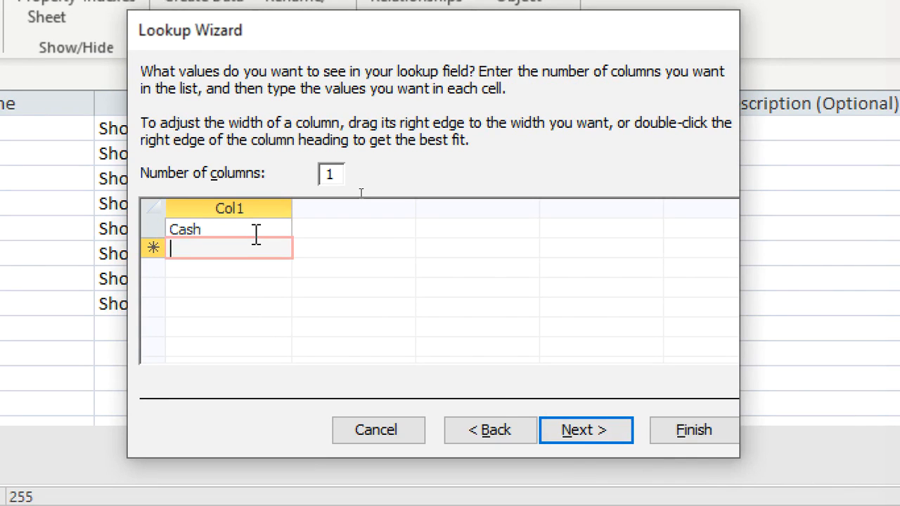
text(Chequer)
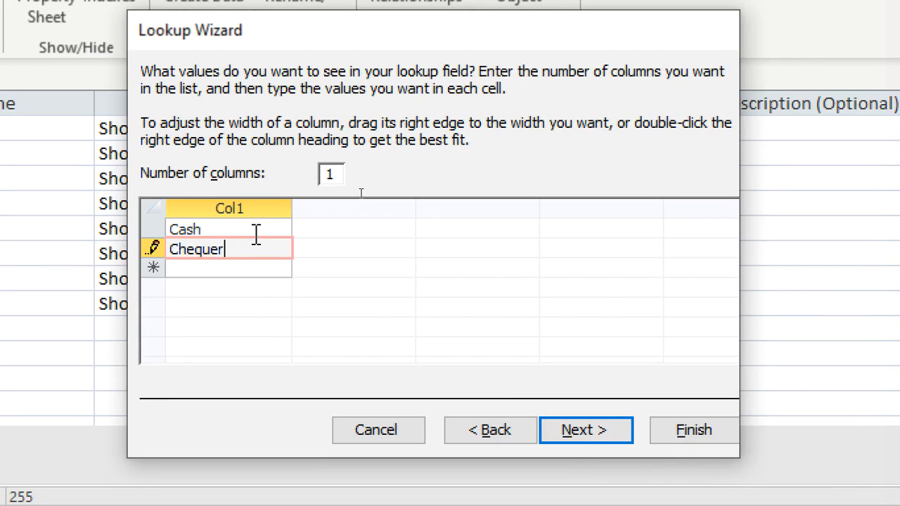
key(Return)
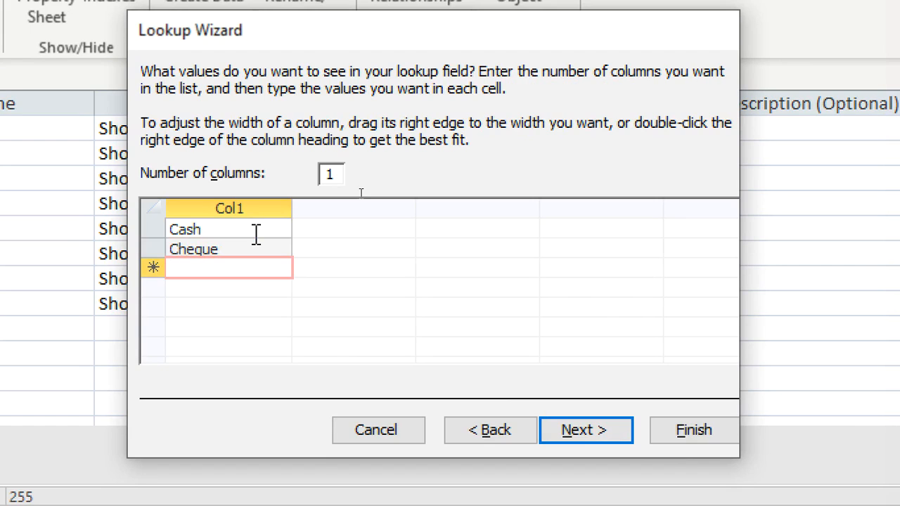
Step: Enter EFT as the third lookup value and begin a fourth value starting with "Mo"
text(E)
key(BackSpace)
key(BackSpace)
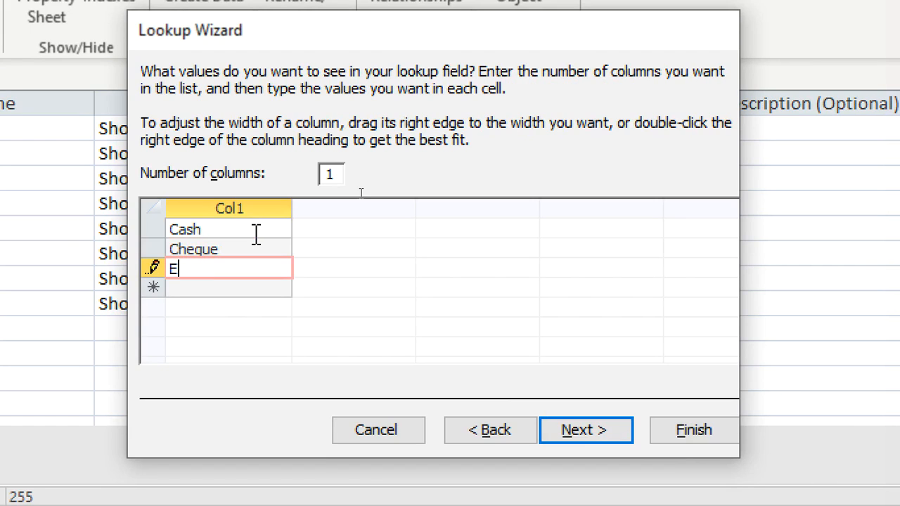
key(Return)
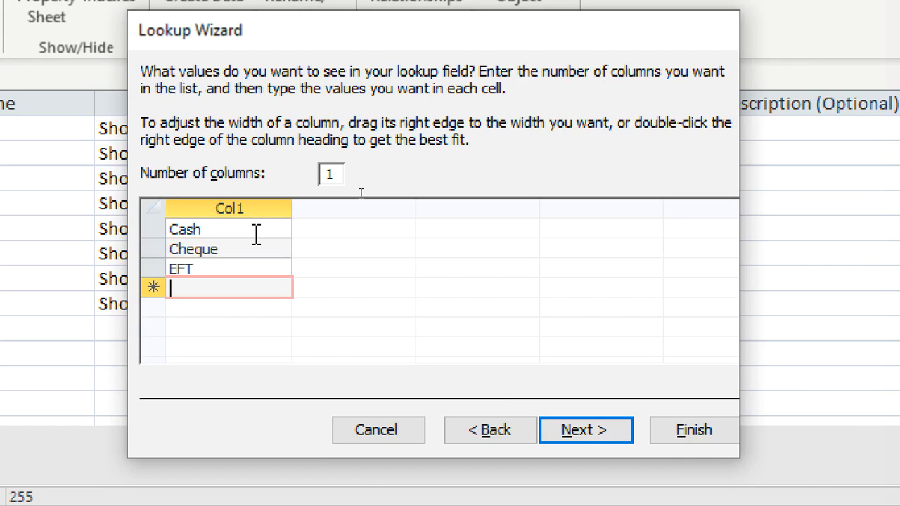
text(Mobile money)
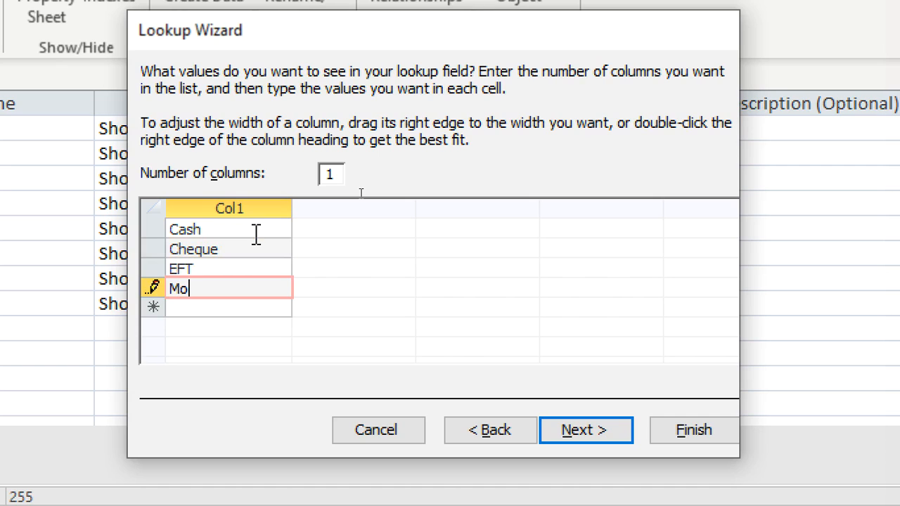
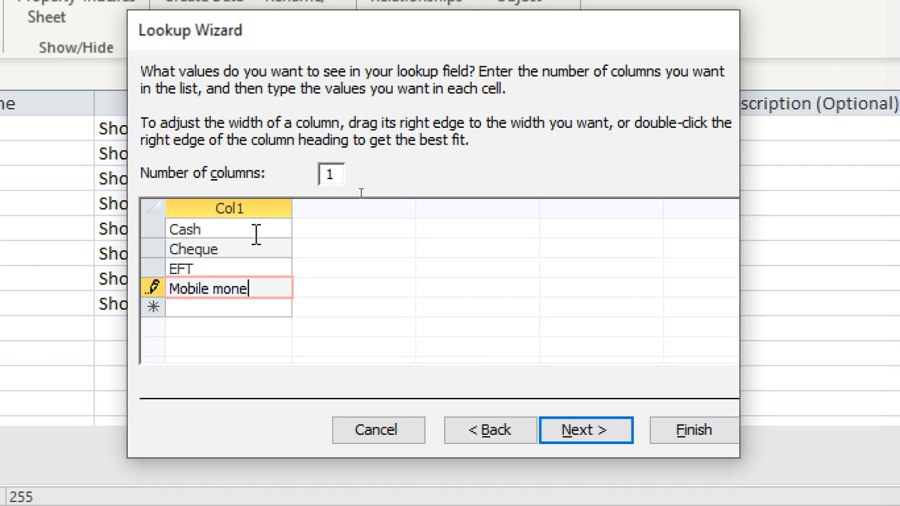
Step: Complete the lookup list with Mobile money as the fourth value and others as the fifth, and finish the wizard
key(Return)
text(oh)
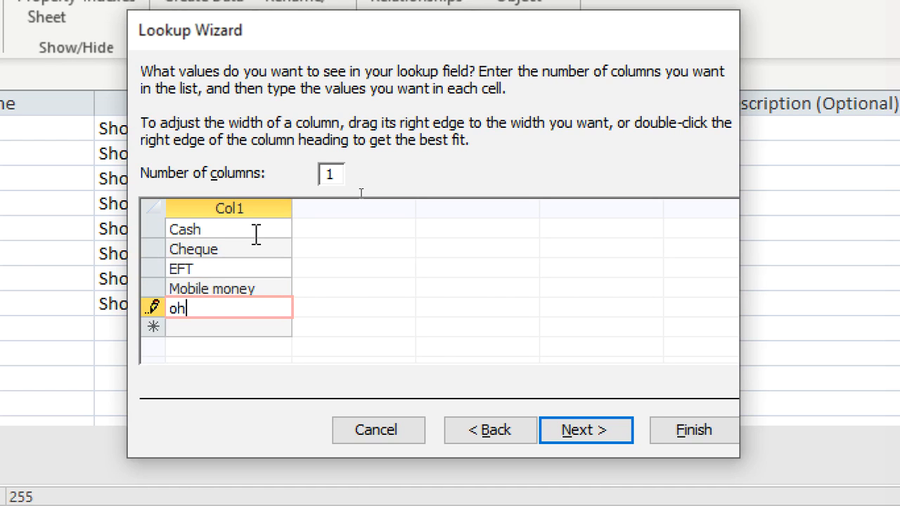
text(thers)
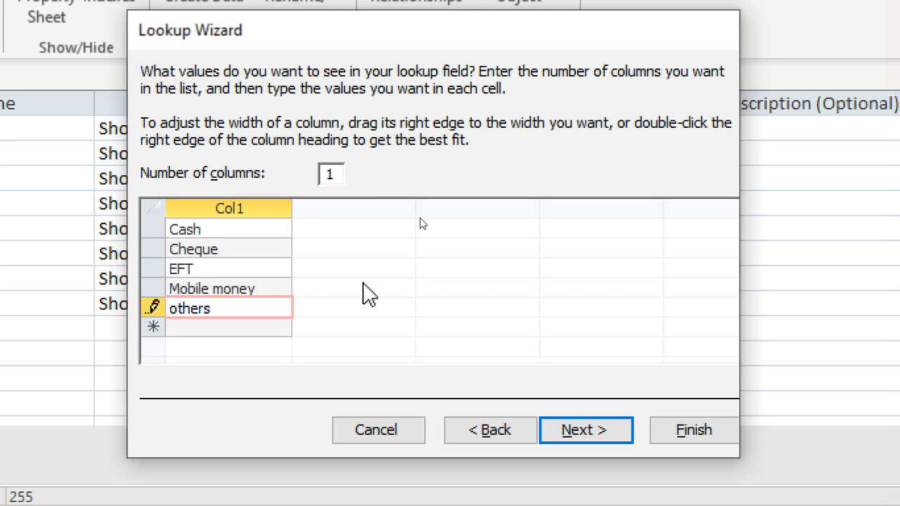
click(678, 422)
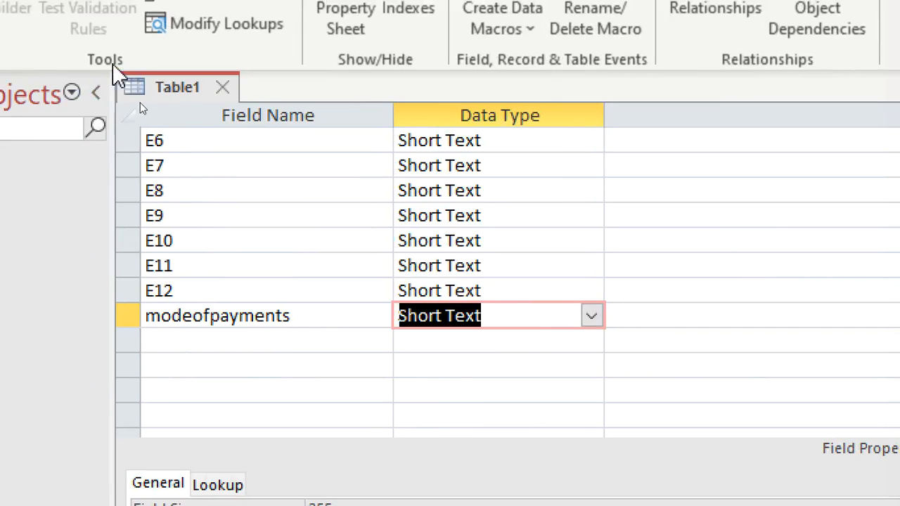
Step: Save the table under the name payments and close it
scroll(239, 169, up, 10)
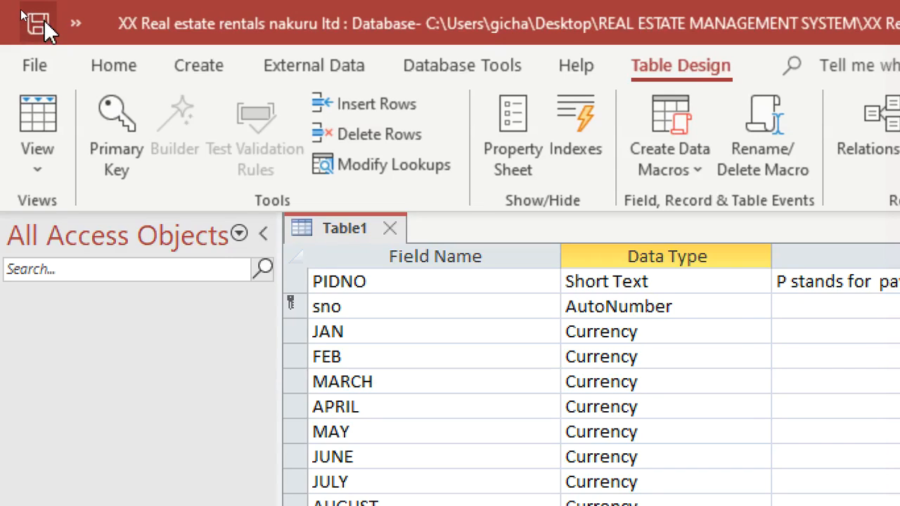
click(38, 25)
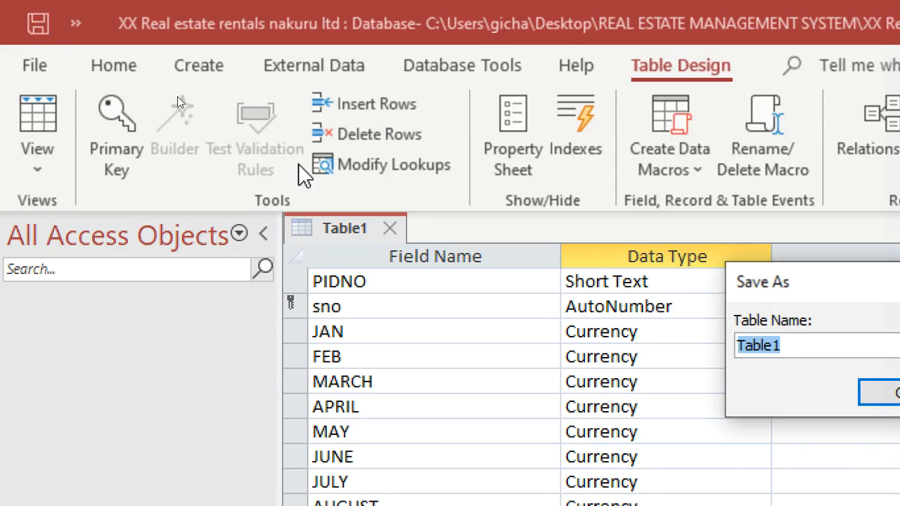
drag(761, 278, 480, 225)
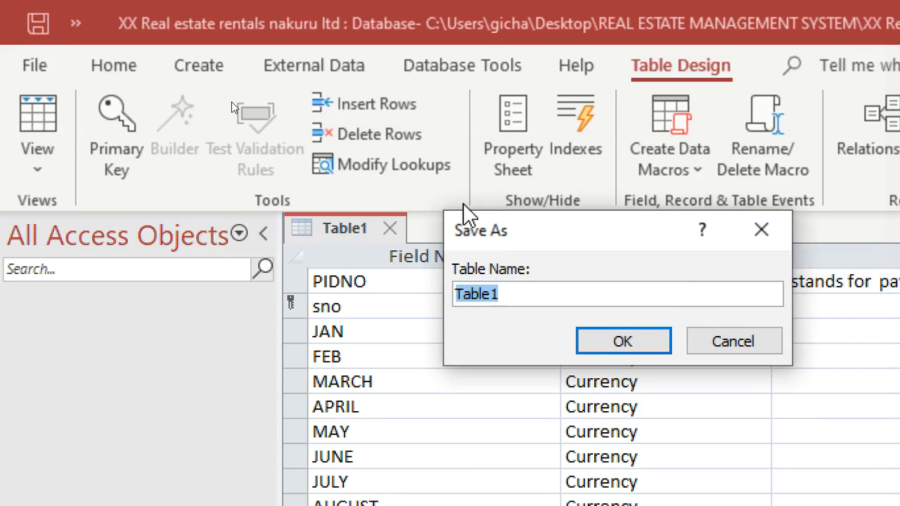
text(payments)
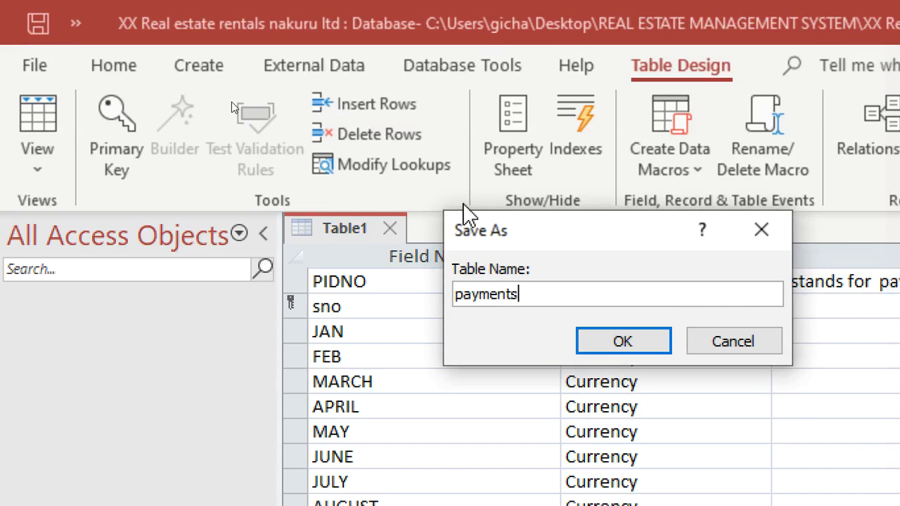
key(Return)
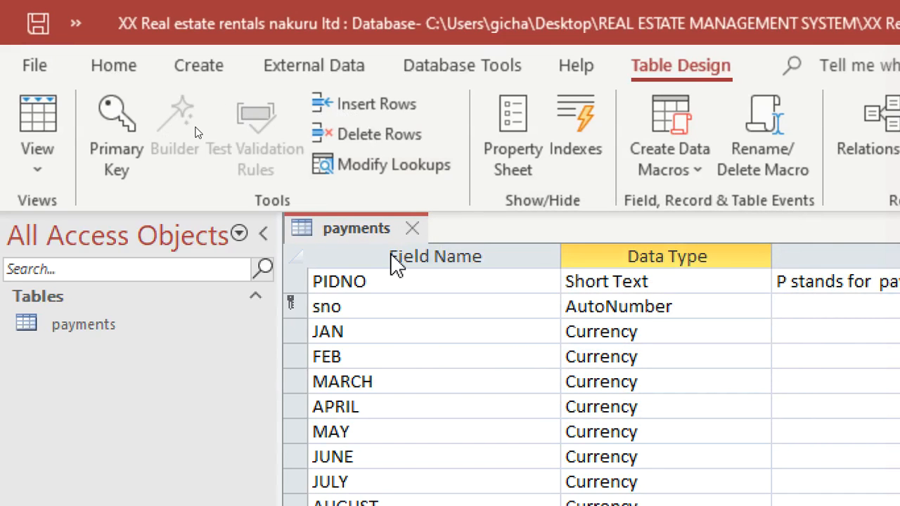
right_click(352, 230)
click(404, 283)
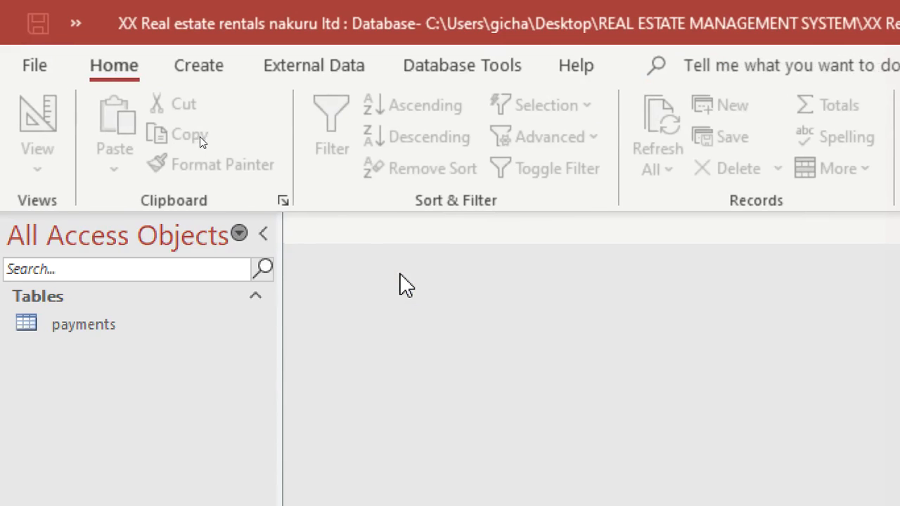
Step: Create a new table in design view with a Short Text field IDNO set as the primary key
click(197, 69)
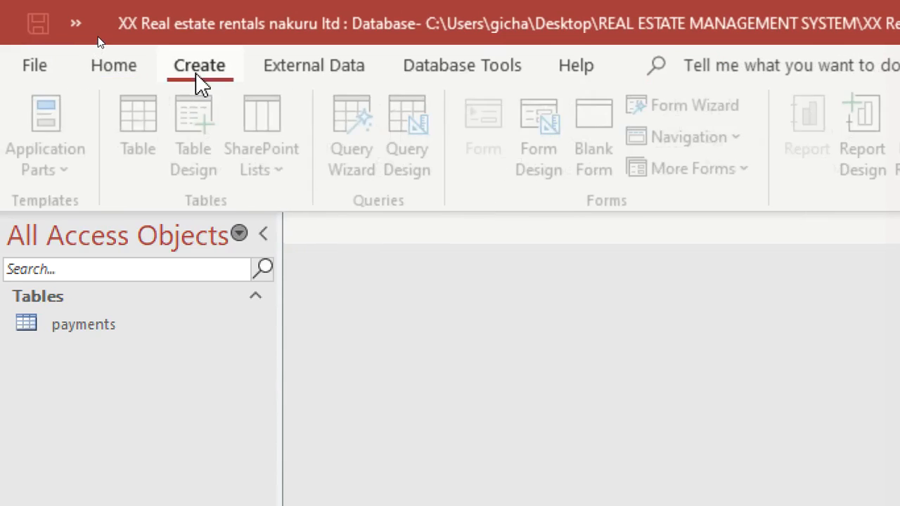
click(202, 156)
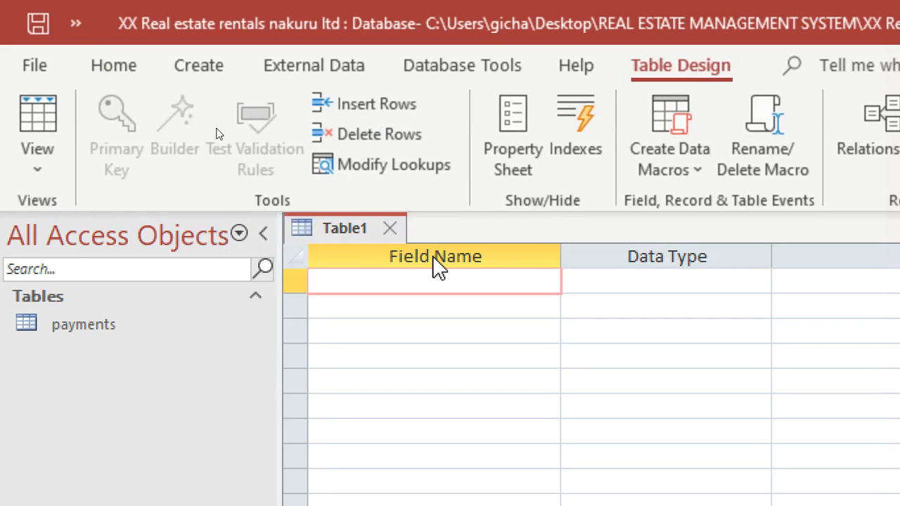
text(IDNO)
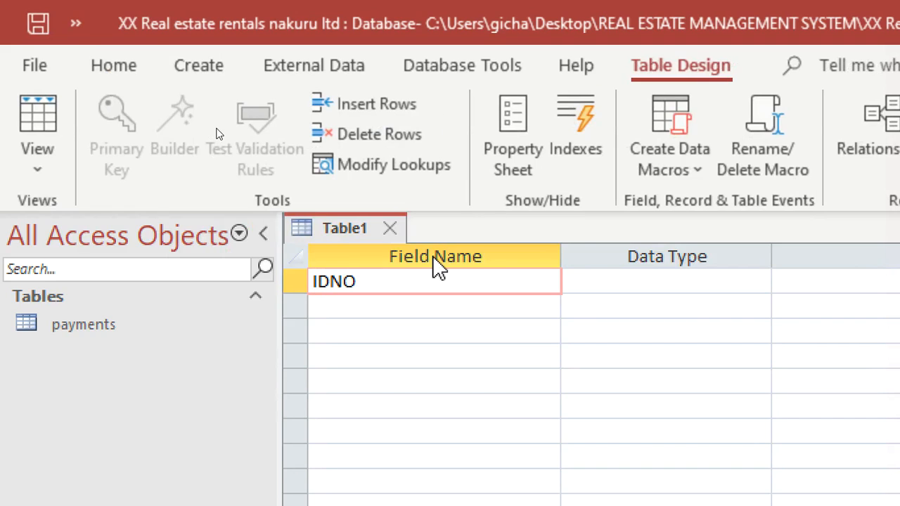
click(584, 274)
right_click(584, 276)
click(633, 295)
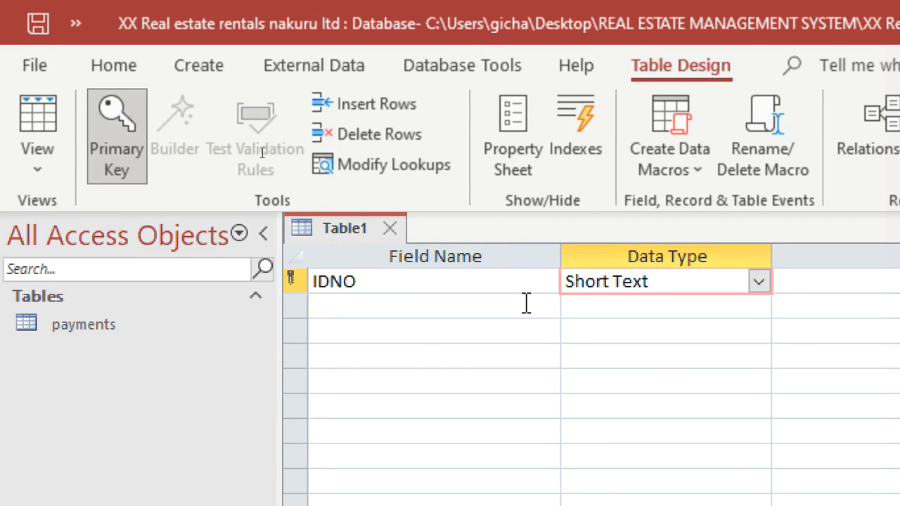
Step: Add a field named CustomerName below IDNO
click(523, 306)
text(CustomerName)
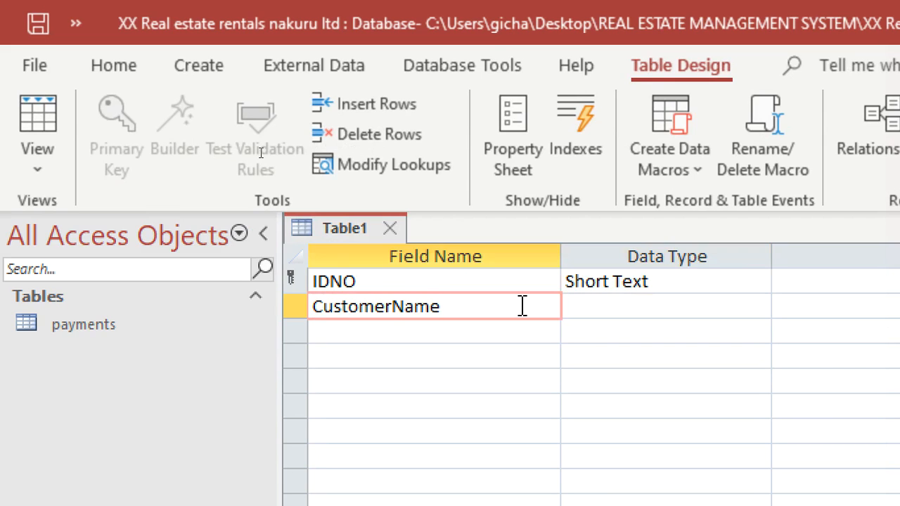
Step: Add a field named Cellphone below CustomerName
click(492, 330)
text(c)
key(BackSpace)
text(te;)
key(BackSpace)
key(BackSpace)
text(Ce)
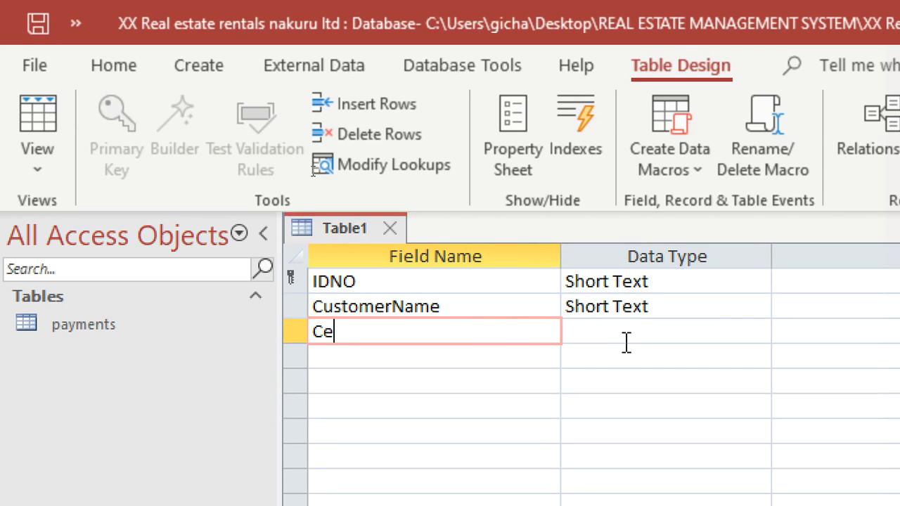
text(llphone)
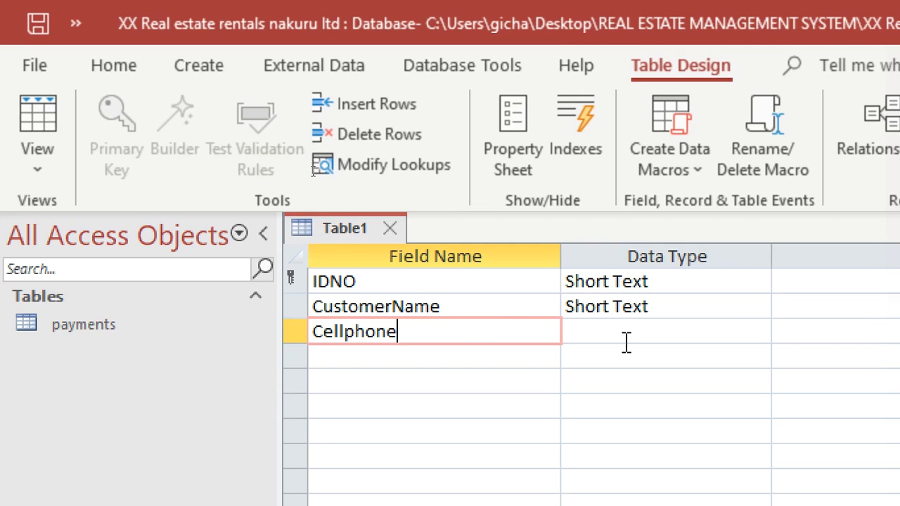
key(Down)
Step: Name the third field, directly below CustomerName, DateEntry
key(Up)
text(da)
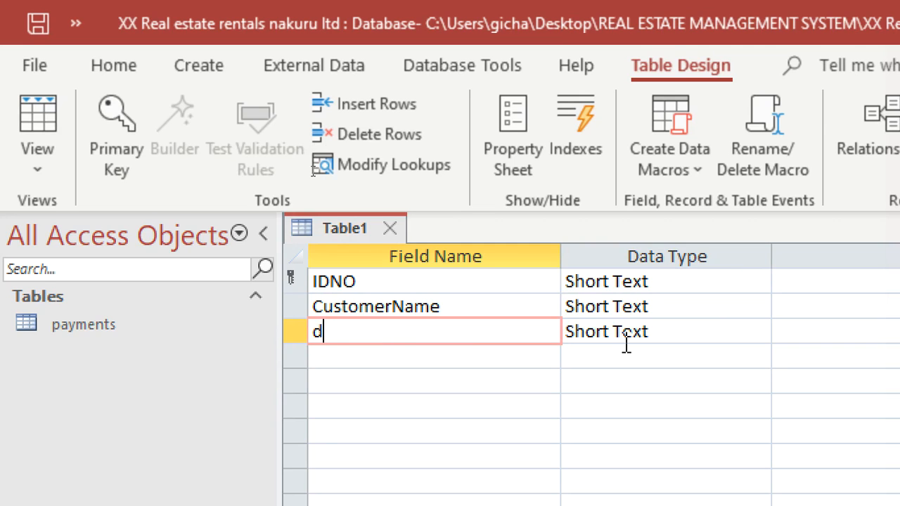
key(BackSpace)
key(BackSpace)
text(DateEntt)
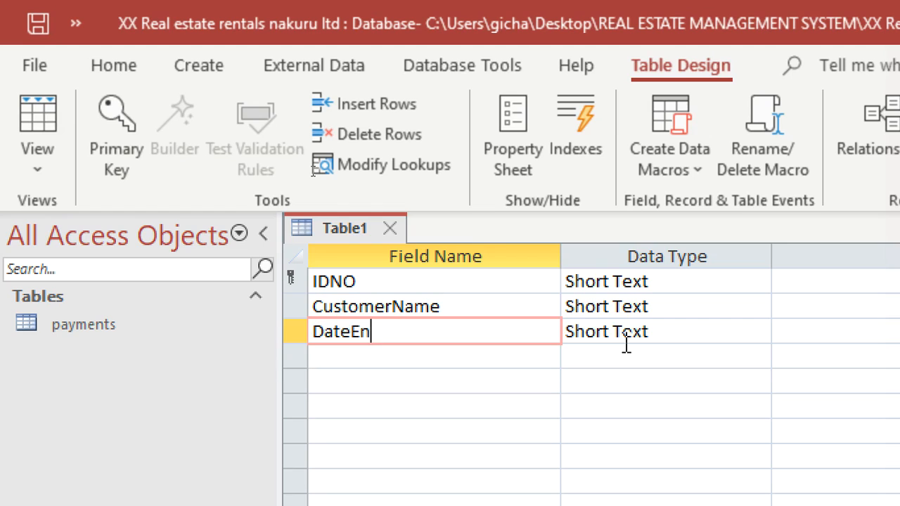
key(BackSpace)
key(BackSpace)
text(try)
Step: Add a field named DateExit below DateEntry
key(Down)
text(Date)
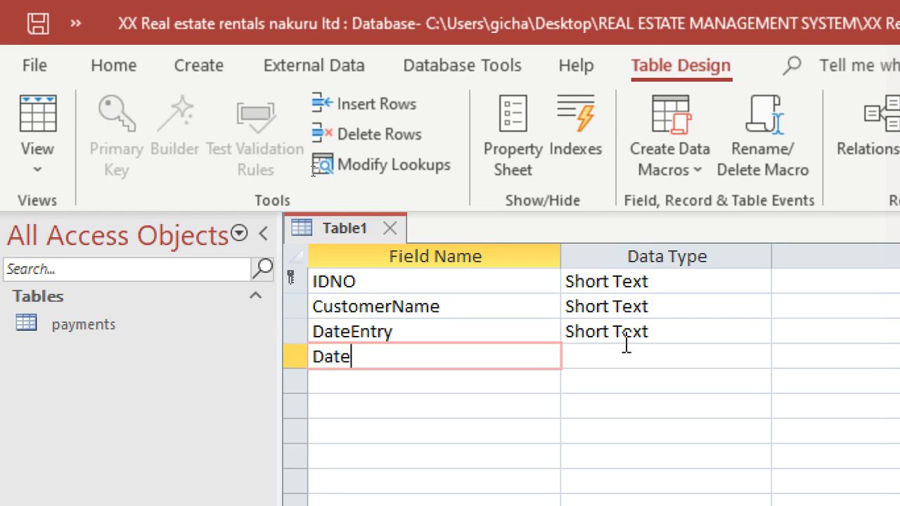
text(EXi)
key(BackSpace)
key(BackSpace)
text(xt)
text(it)
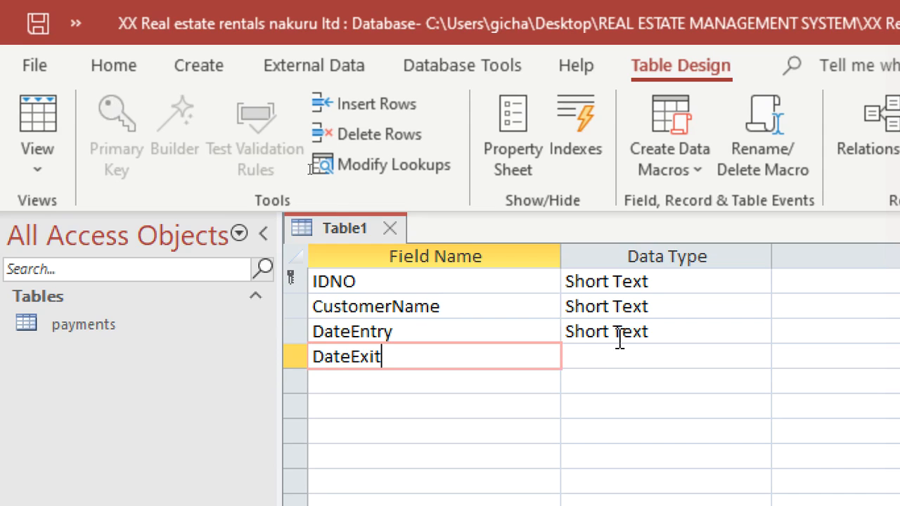
Step: Set the data type of both DateEntry and DateExit to Date/Time
click(625, 333)
text(d)
click(619, 359)
text(ld)
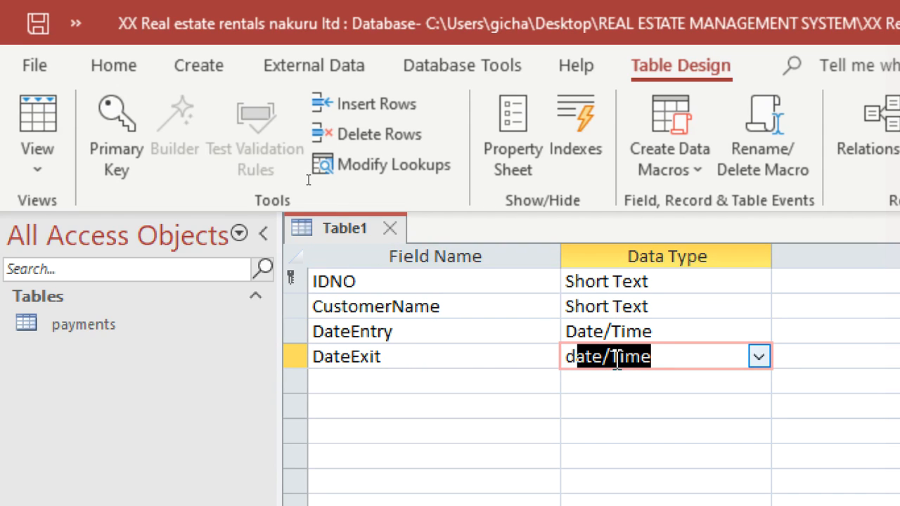
Step: Add a Short Text field named Reasons below DateExit
click(466, 377)
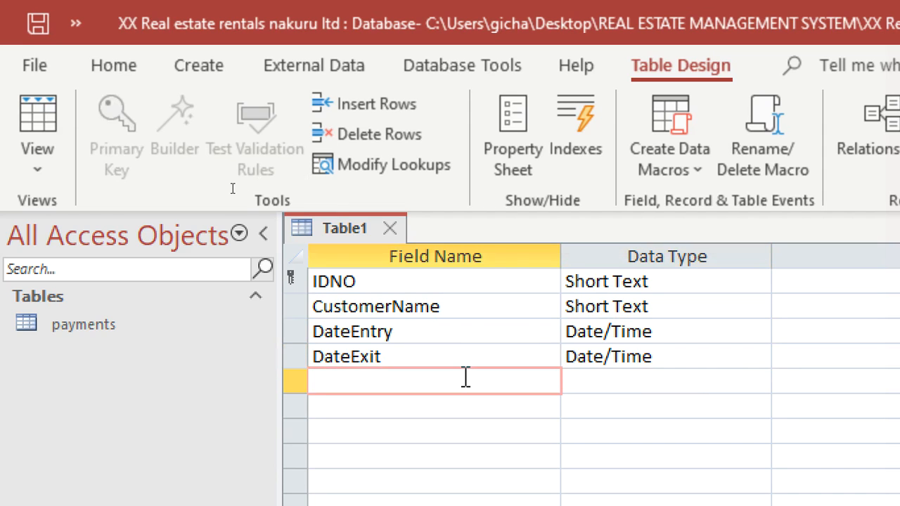
text(REa)
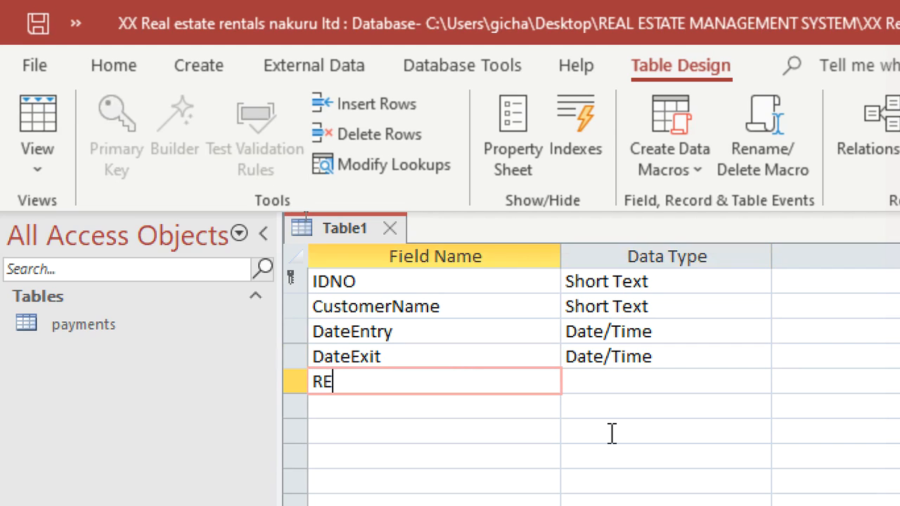
key(BackSpace)
text(easons)
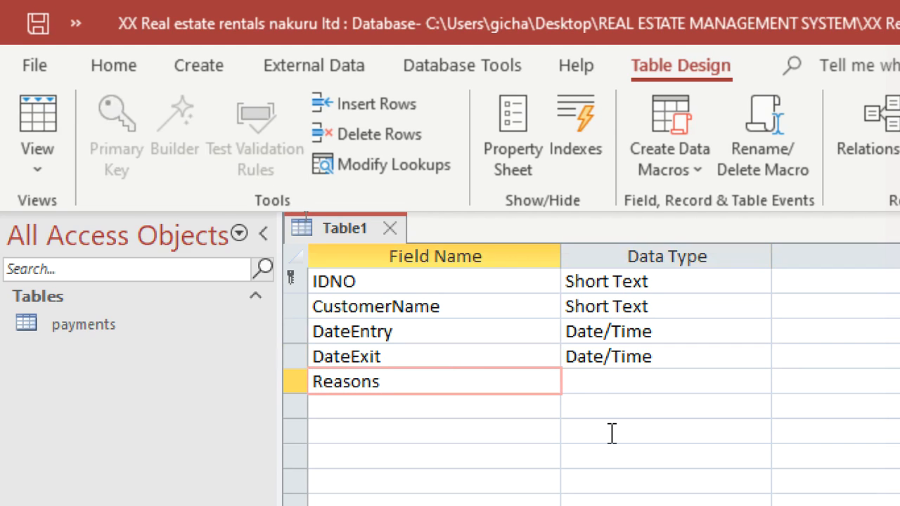
key(Down)
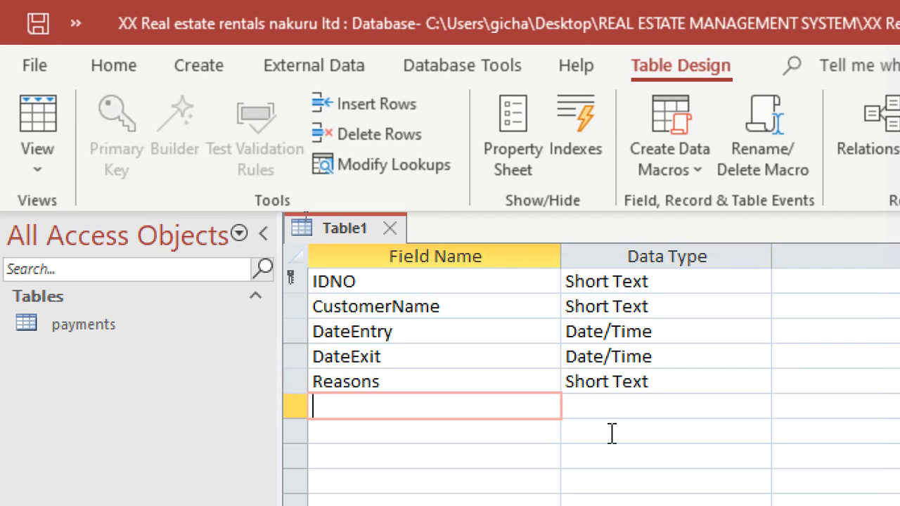
Step: Add two Short Text fields named HouseNo and FlatNo below Reasons
text(HouseNo)
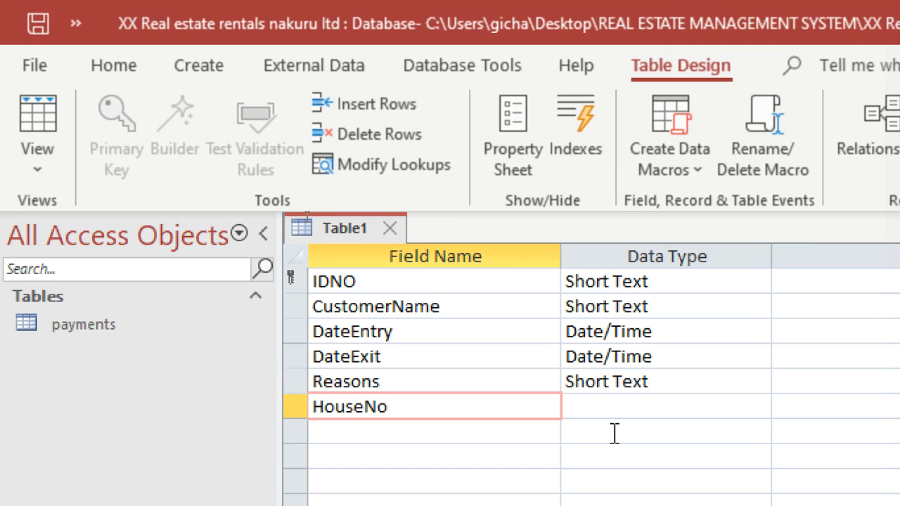
key(Down)
text(Flat)
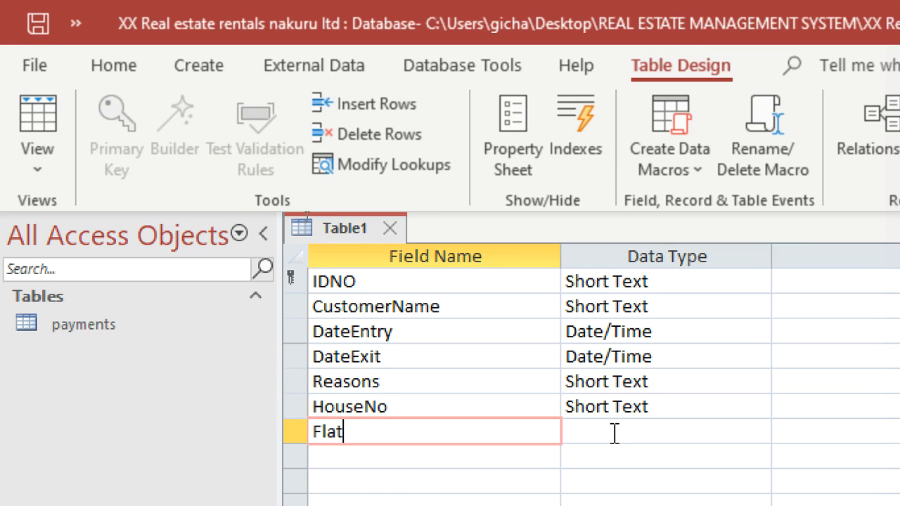
text(No)
key(Down)
Step: Add a field named T&C below FlatNo with the Long Text data type
text(T)
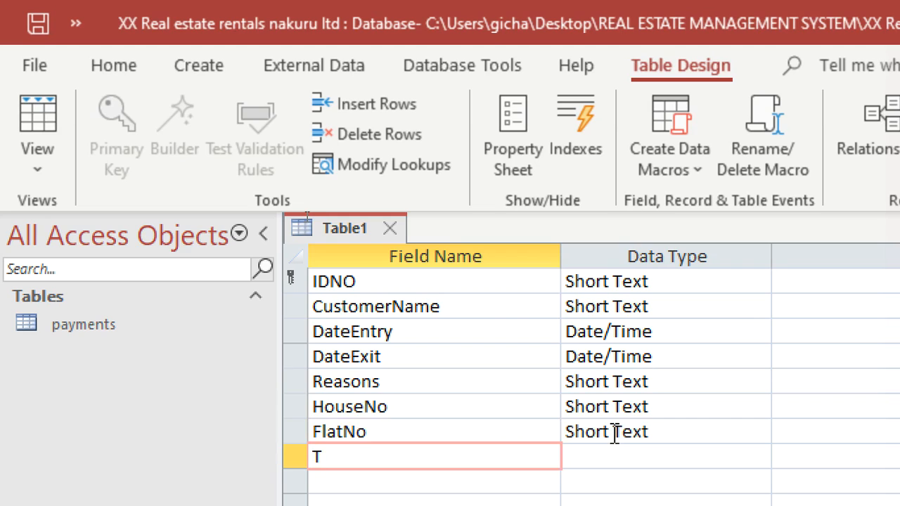
text(&C)
key(Return)
key(Down)
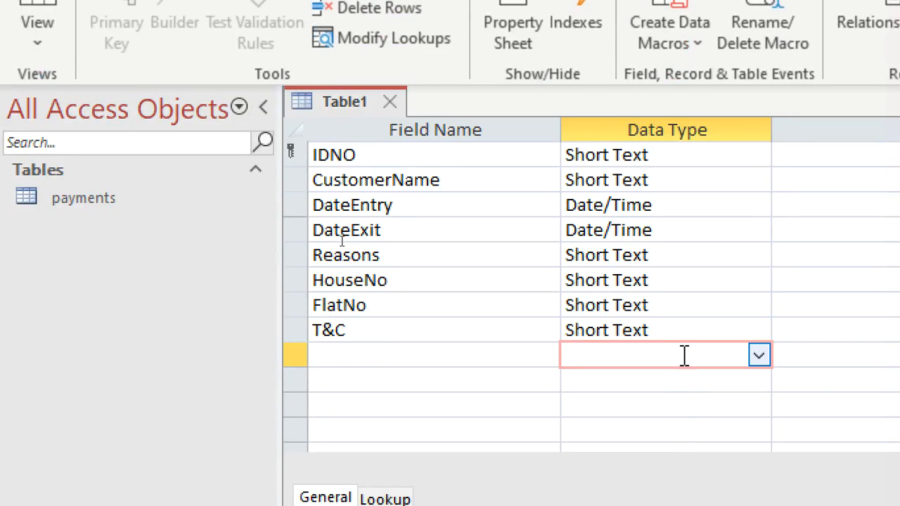
click(703, 457)
click(759, 334)
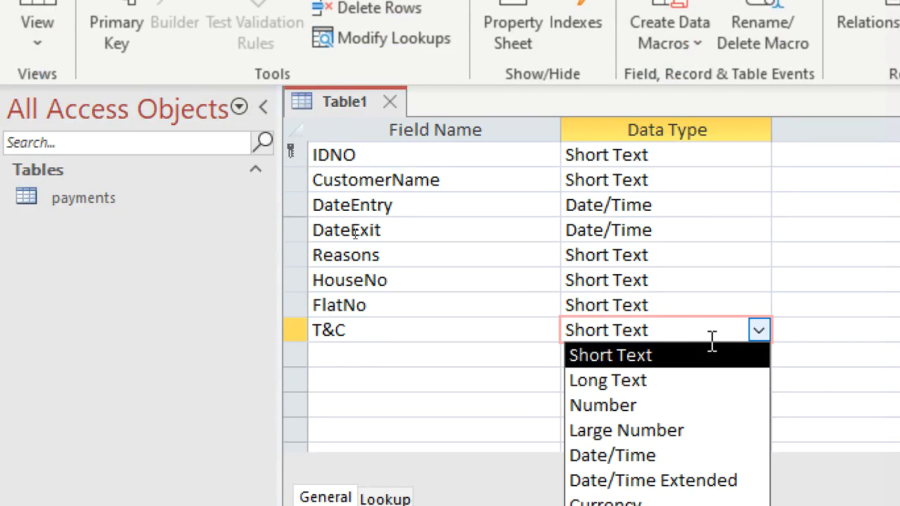
click(682, 376)
Step: Add a field named Tyear below T&C with the Number data type
click(461, 352)
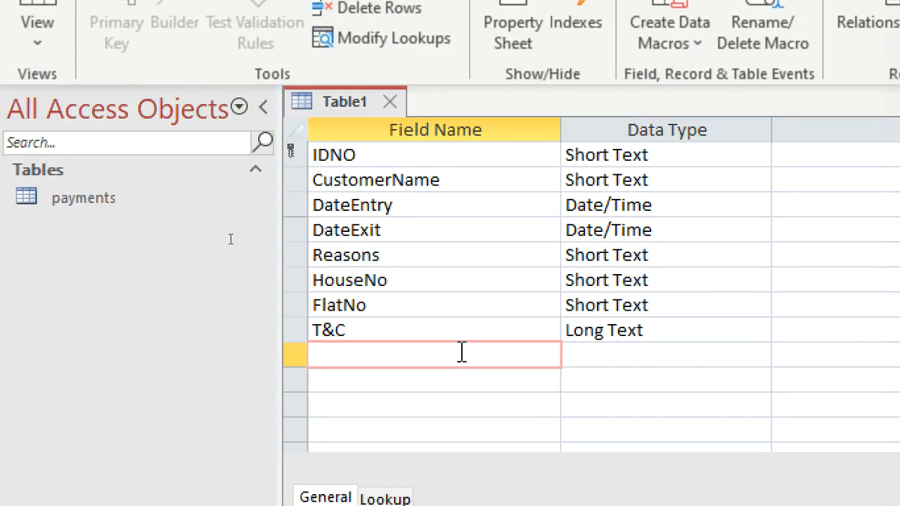
text(Tyear)
key(Tab)
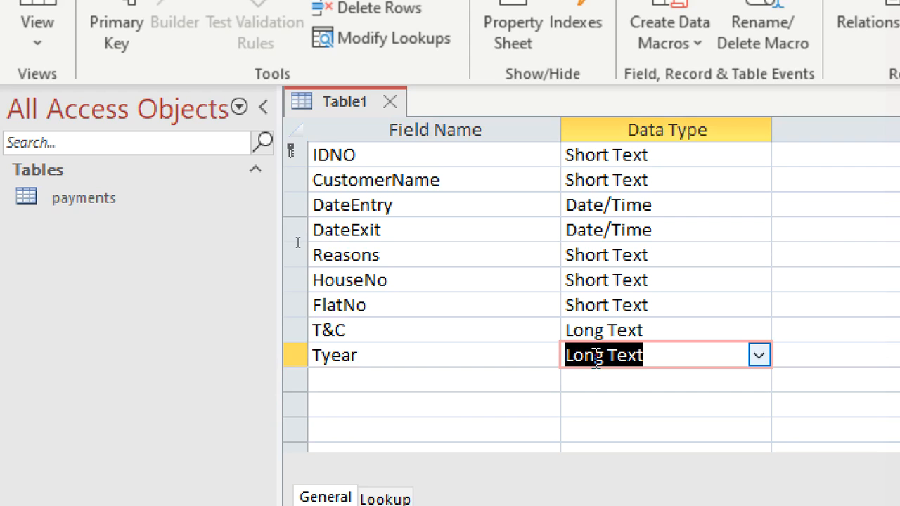
text(number)
Step: Enter "Tyear means tenants year" as the description of the Tyear field
key(Tab)
text(T)
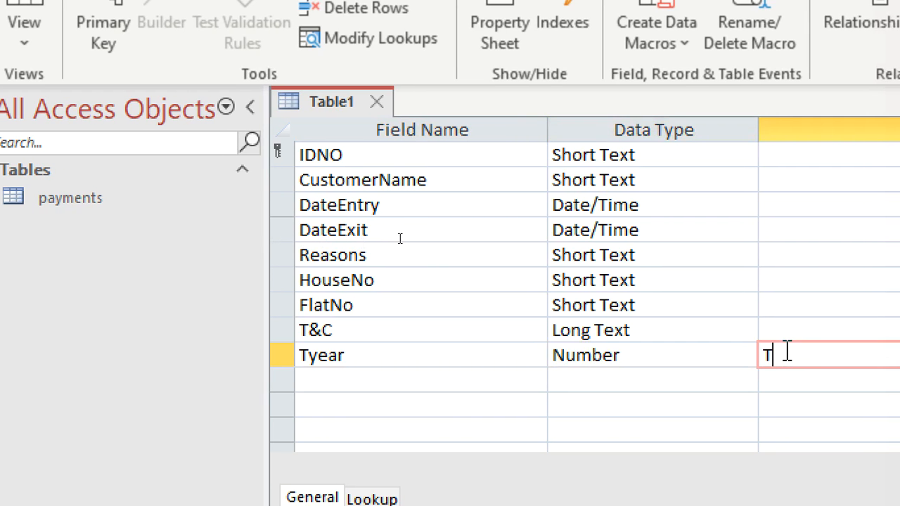
text(year means tena)
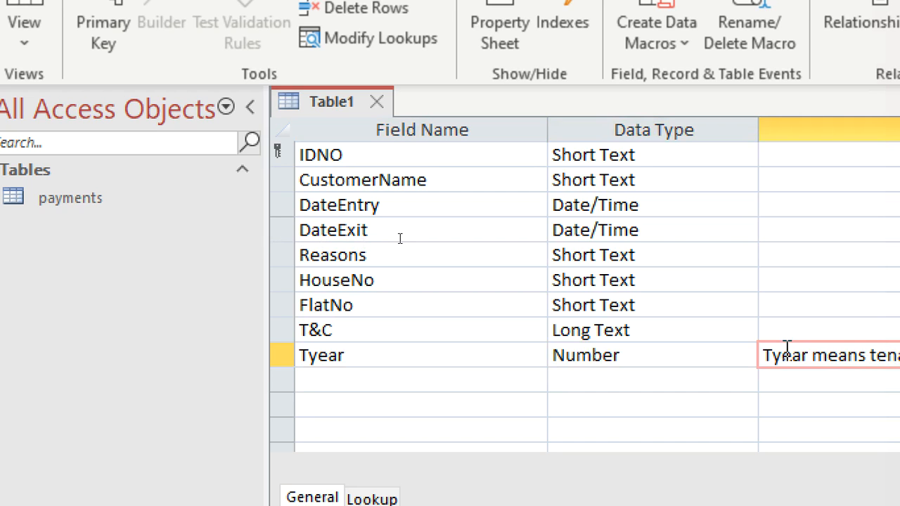
text(nts year)
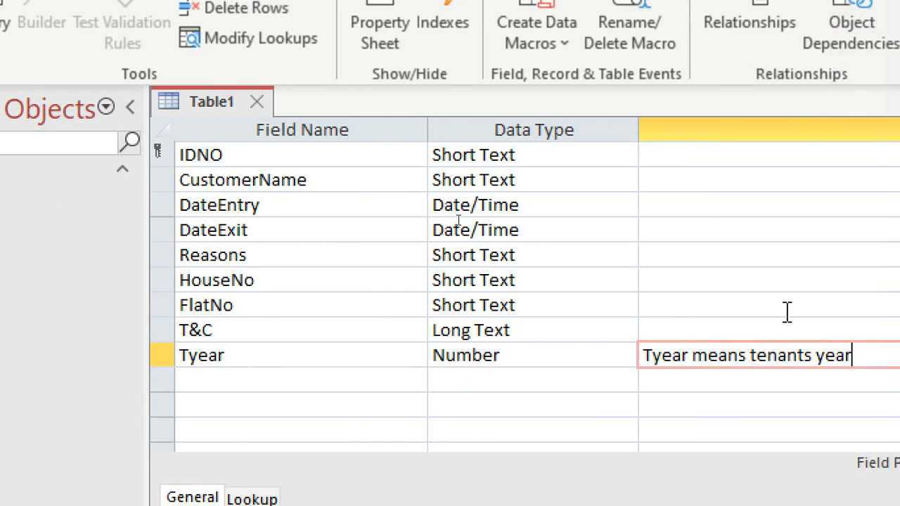
Step: Add a field named Tmonth below Tyear with the Short Text data type
click(257, 381)
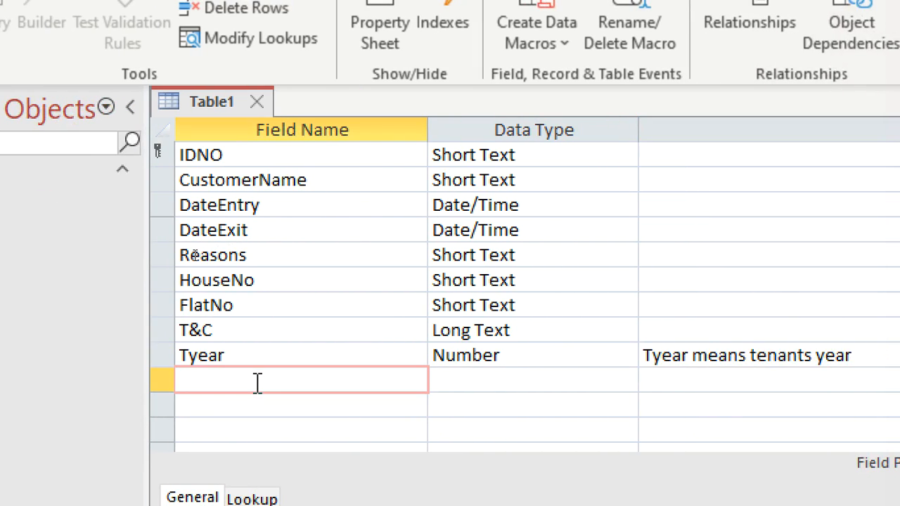
text(Tmonth)
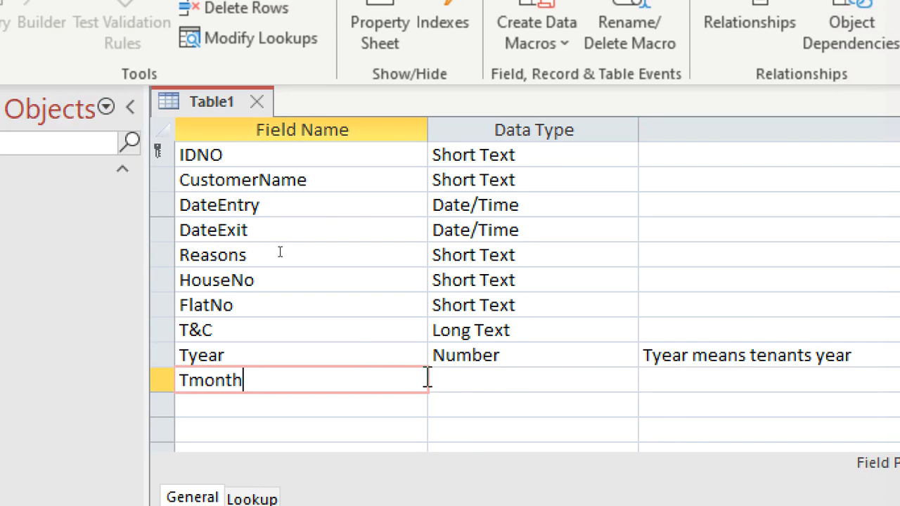
click(450, 381)
Step: Enter "tmonth stands for tenant month" as the description of the Tmonth field
click(663, 395)
click(663, 380)
text(ty)
key(BackSpace)
text(month stand s)
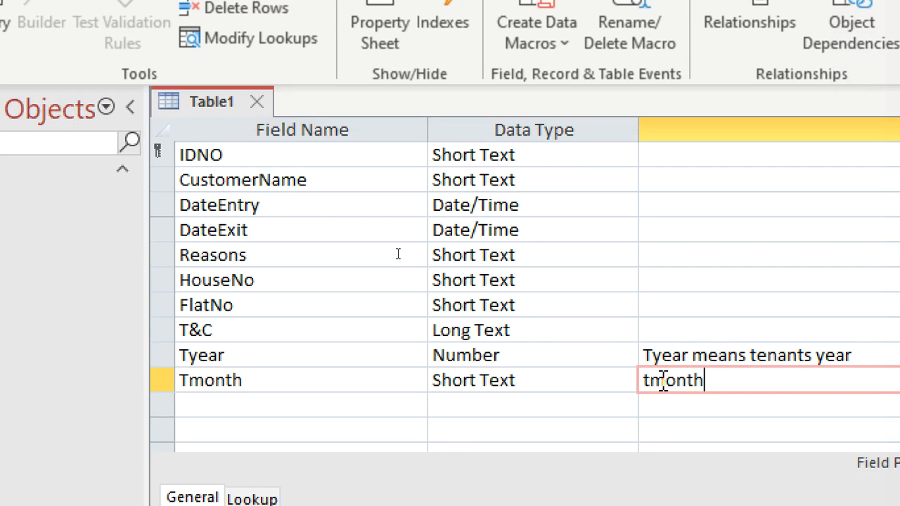
key(BackSpace)
text(s for tenant month)
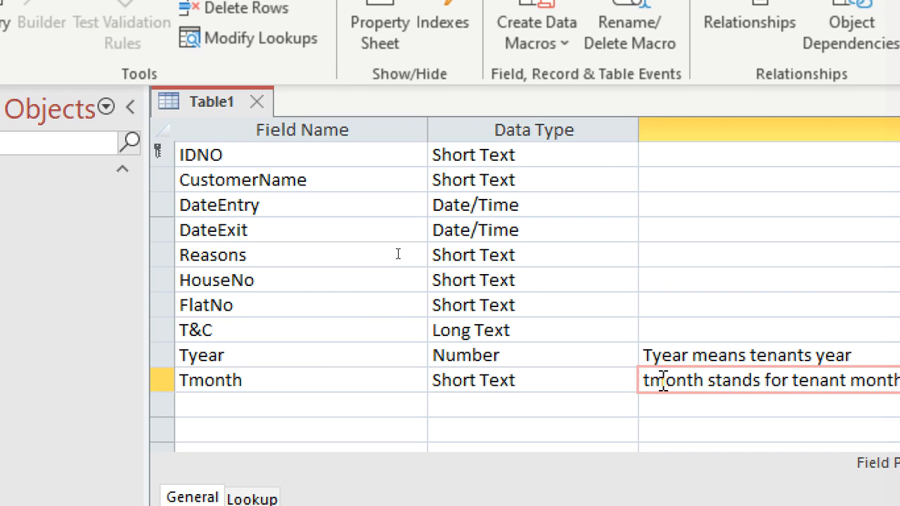
Step: Add a field named HouseStatus below Tmonth with the Yes/No data type
click(383, 405)
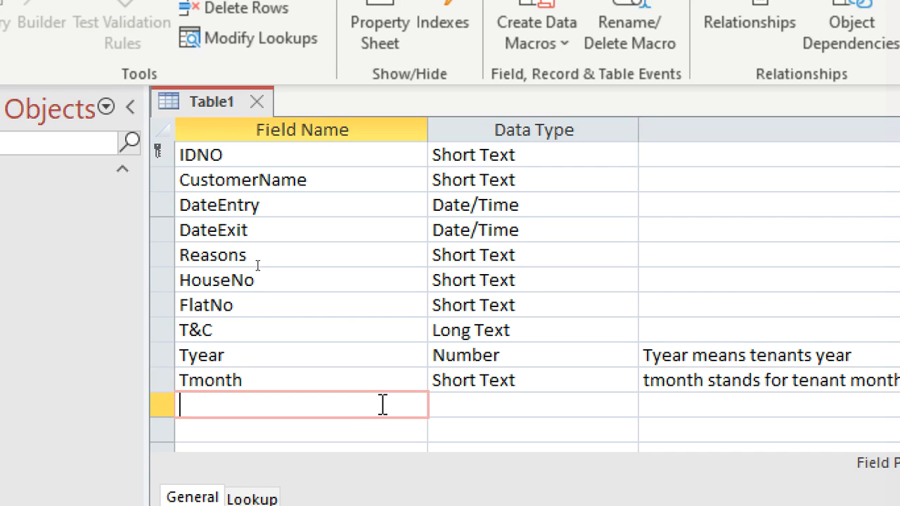
text(House)
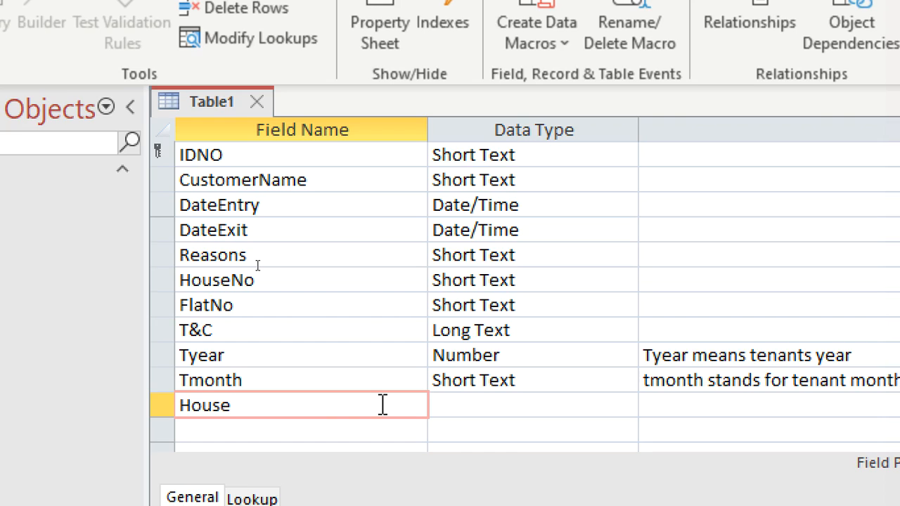
text(Status)
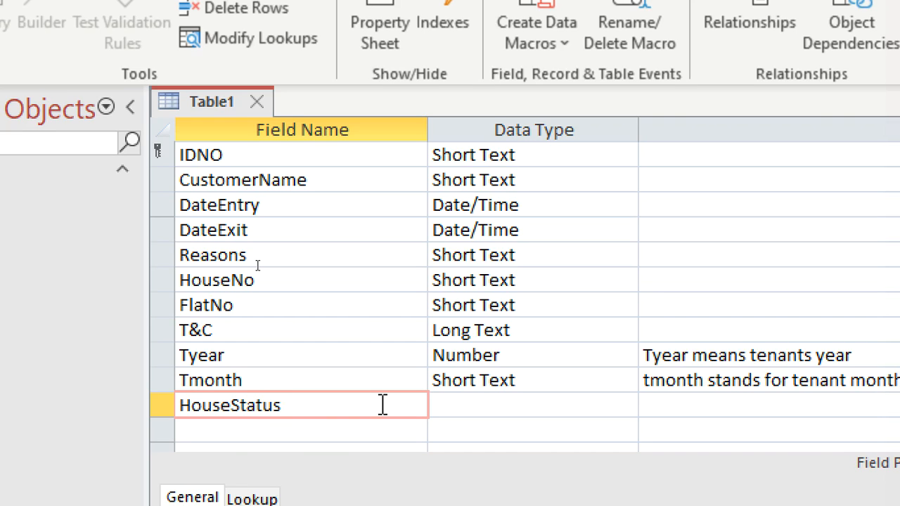
click(438, 412)
text(ly)
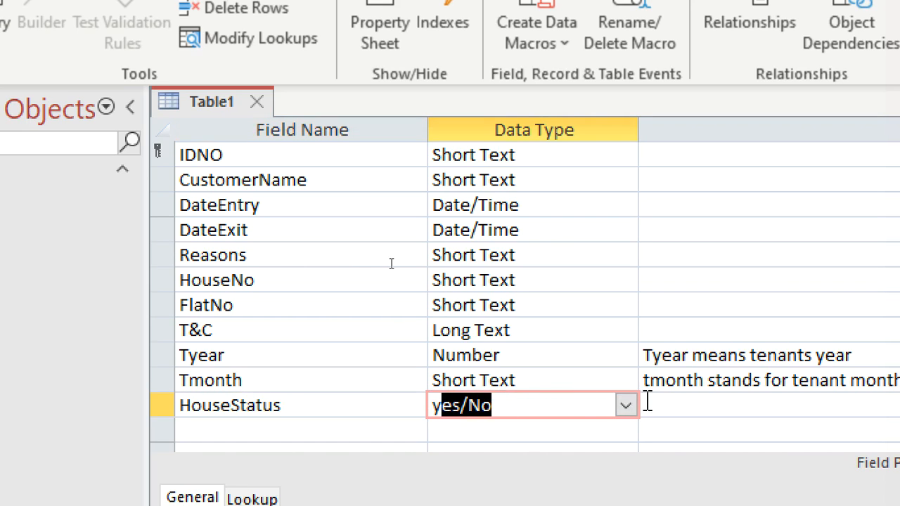
Step: Enter "vacant or occupied" as the description of the HouseStatus field
click(663, 404)
text(van)
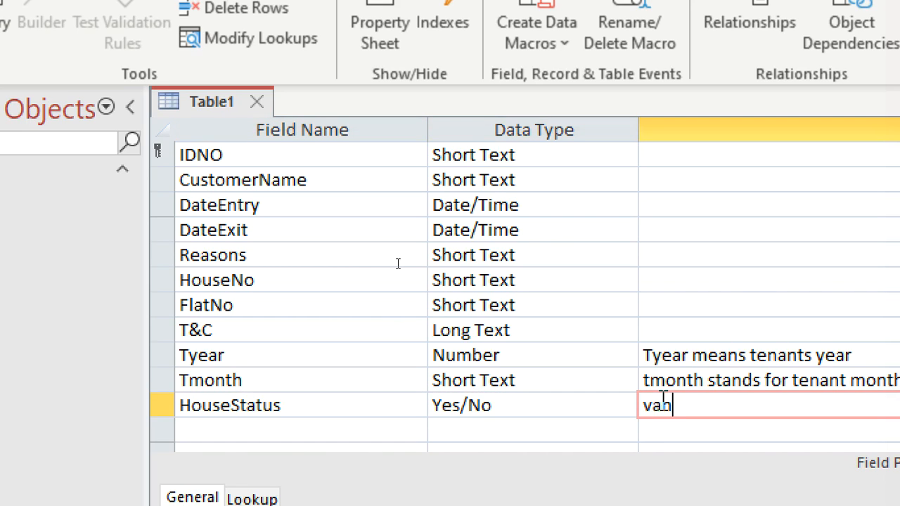
text(cant or occupied)
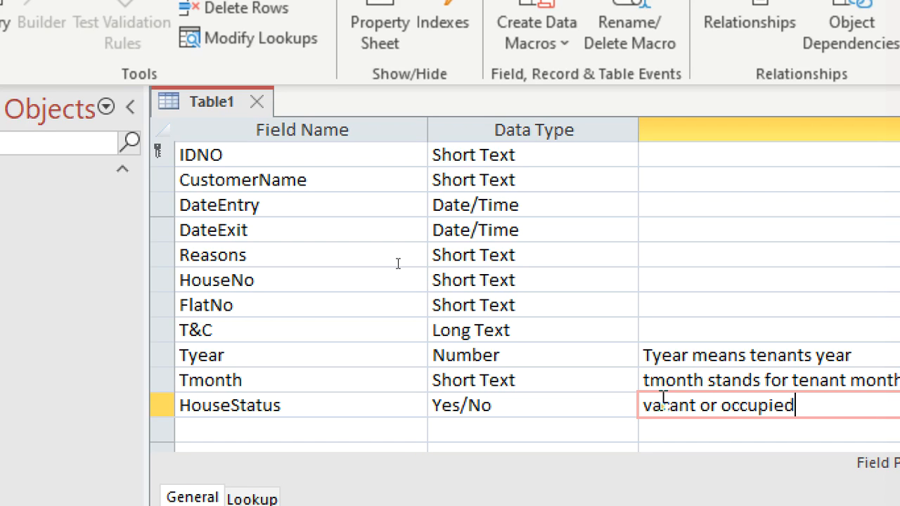
Step: Add a field named Category below HouseStatus with the Short Text data type
click(346, 433)
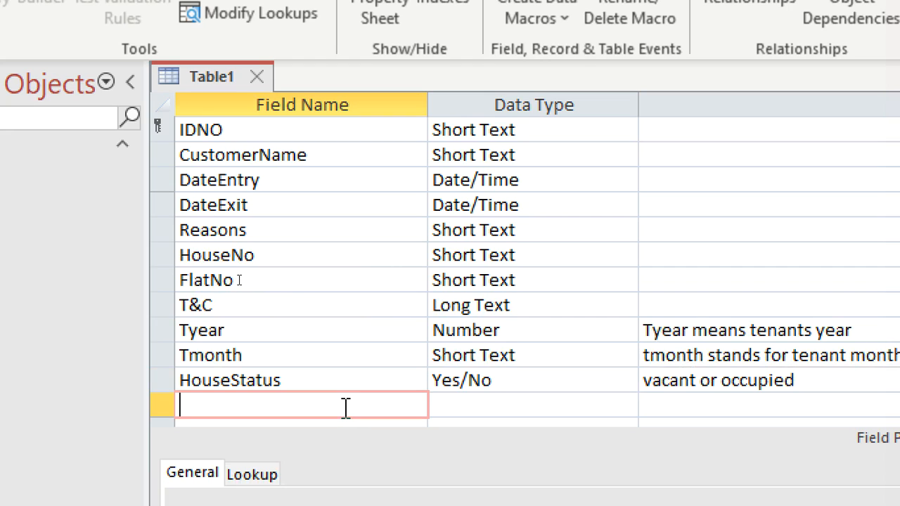
text(Category)
click(450, 405)
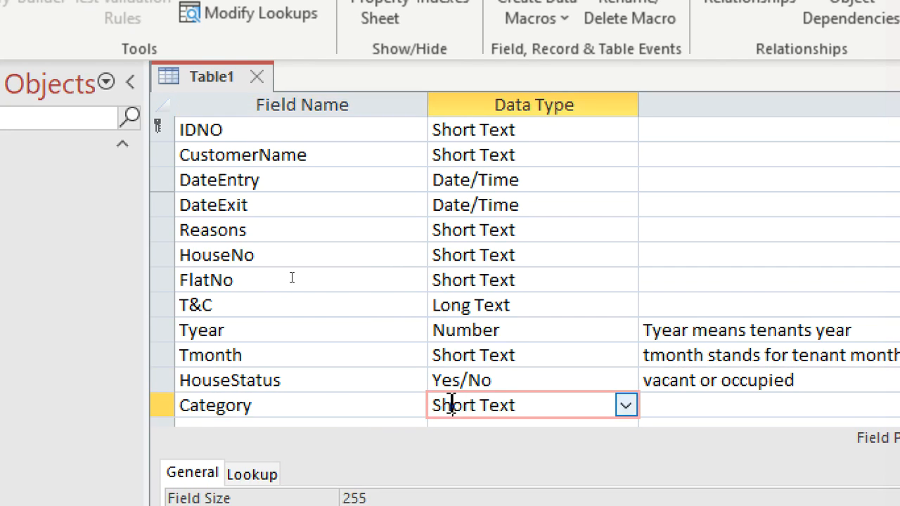
Step: Start the Lookup Wizard for the Category field and choose to type in the lookup values
click(625, 406)
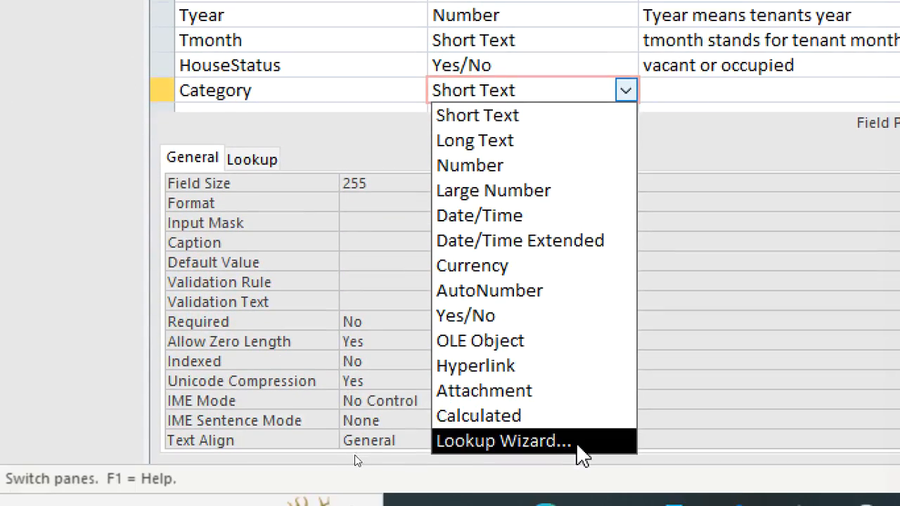
click(573, 481)
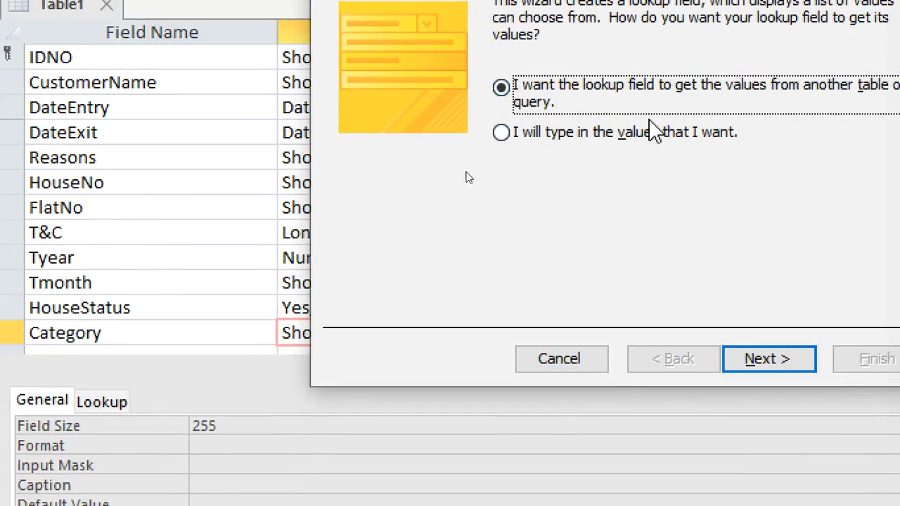
click(653, 118)
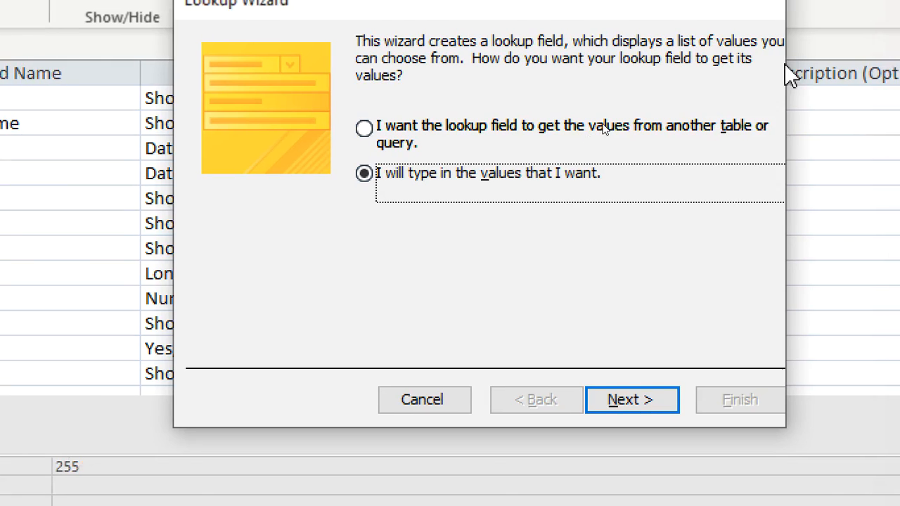
click(667, 387)
Step: Enter the lookup values Bedseater, One bedroom, Double and Hall for Category in one column and finish the wizard
click(314, 199)
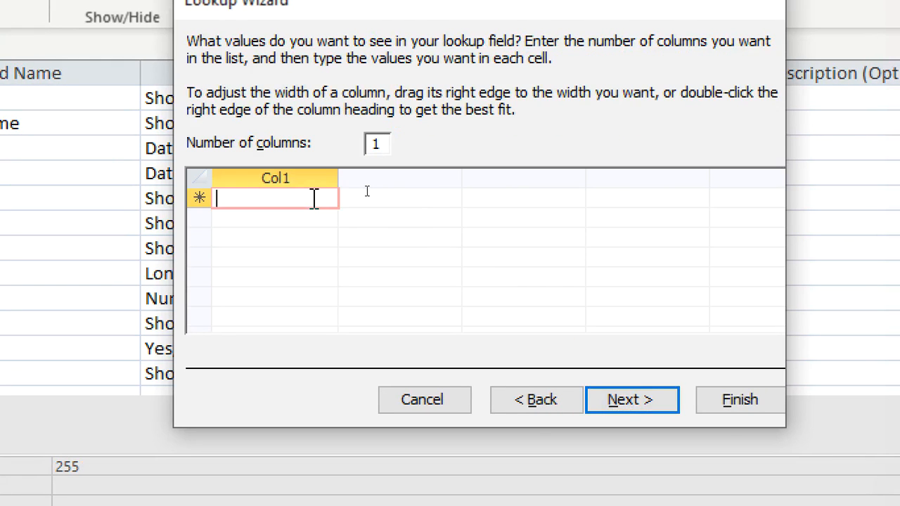
text(Bedseater)
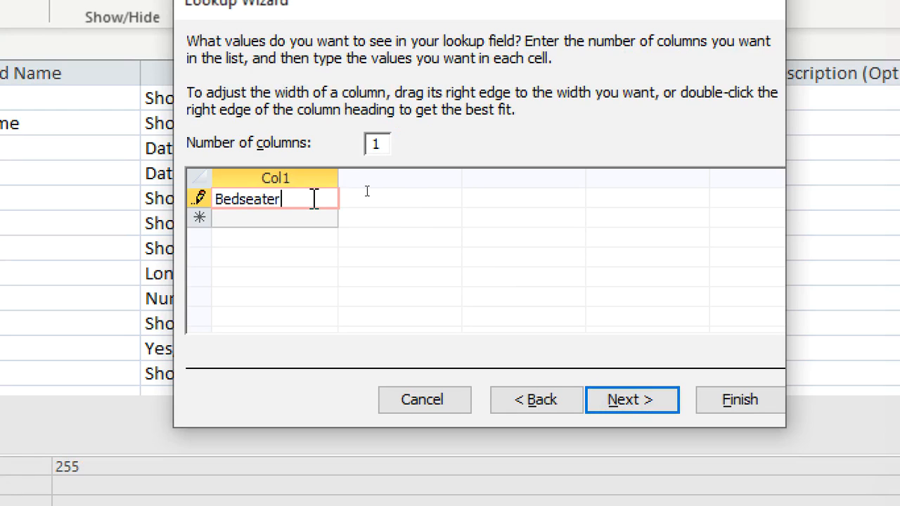
key(Down)
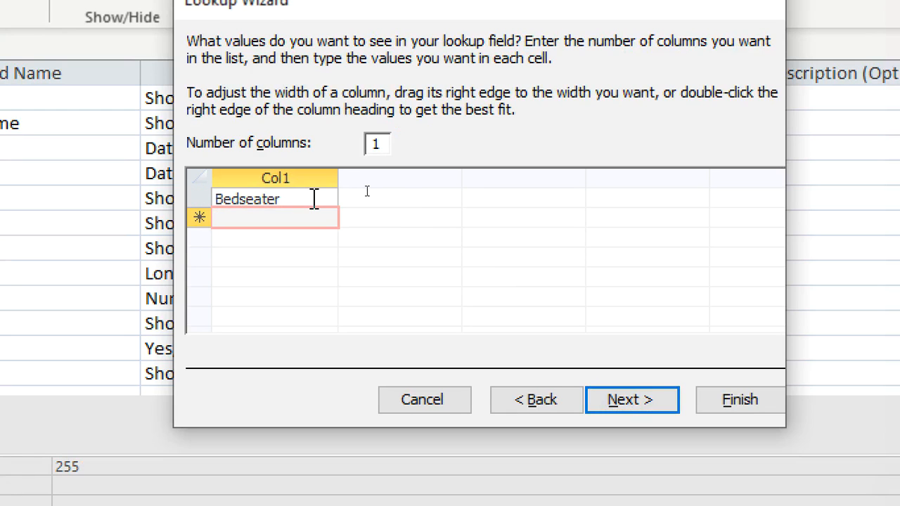
text(One )
text(bend)
text(oom)
key(Tab)
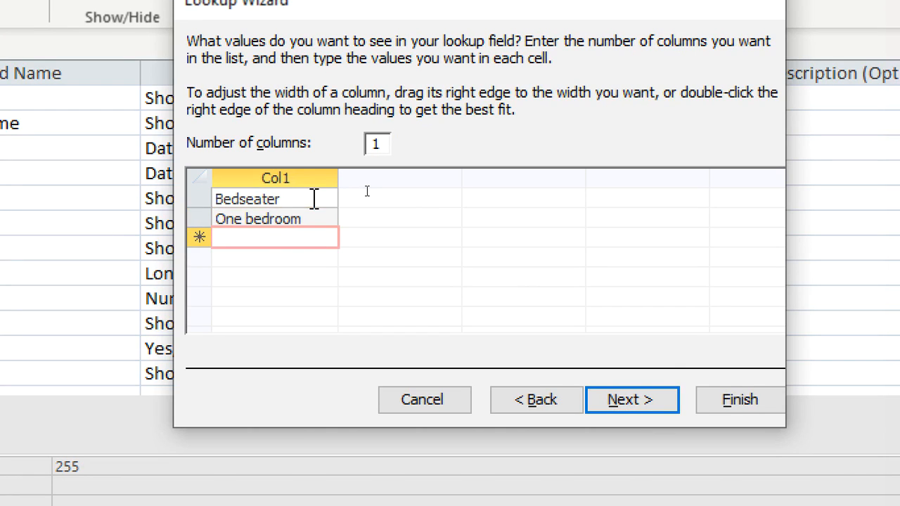
text(Double)
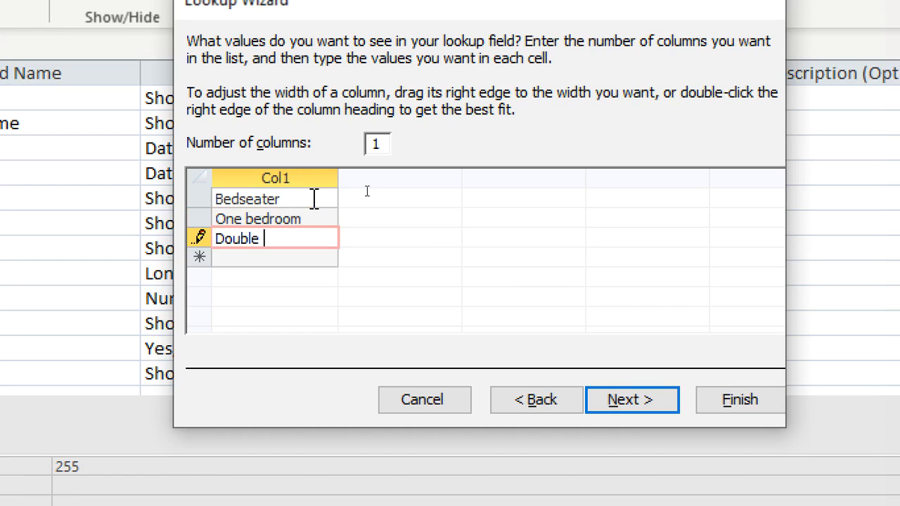
key(Tab)
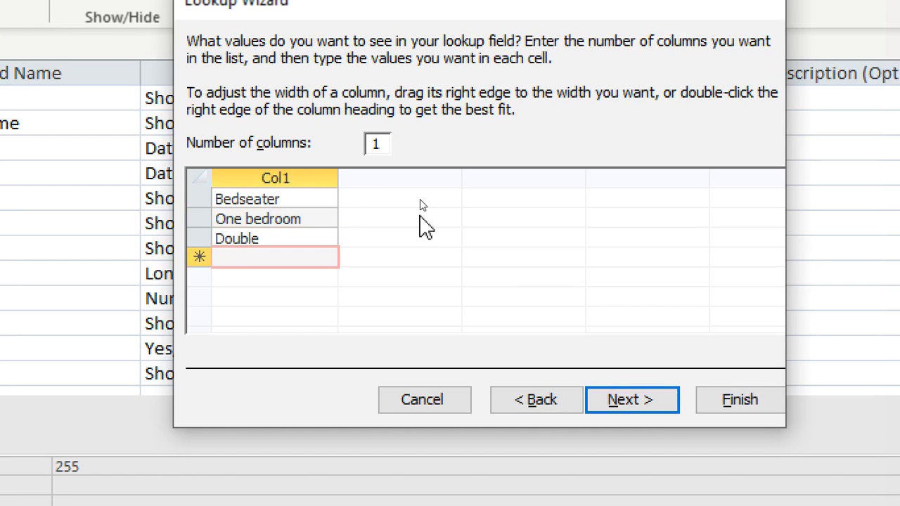
text(Hall)
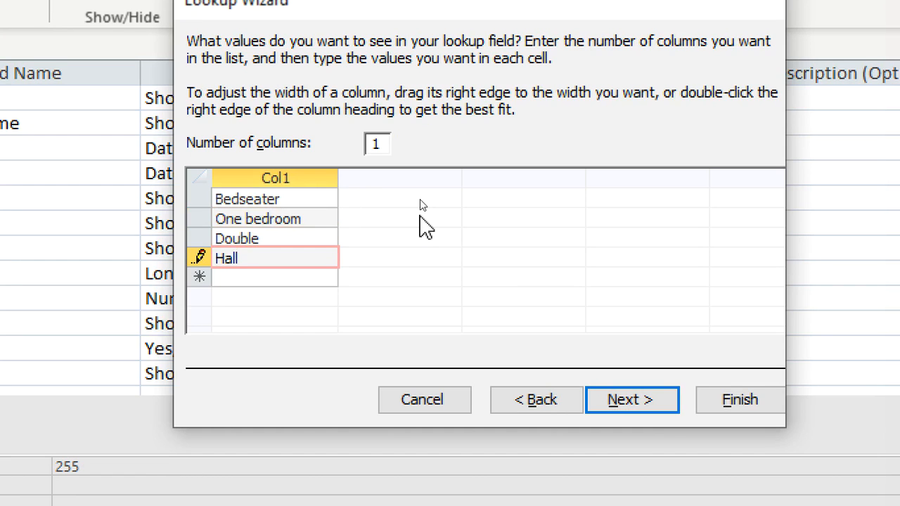
click(673, 408)
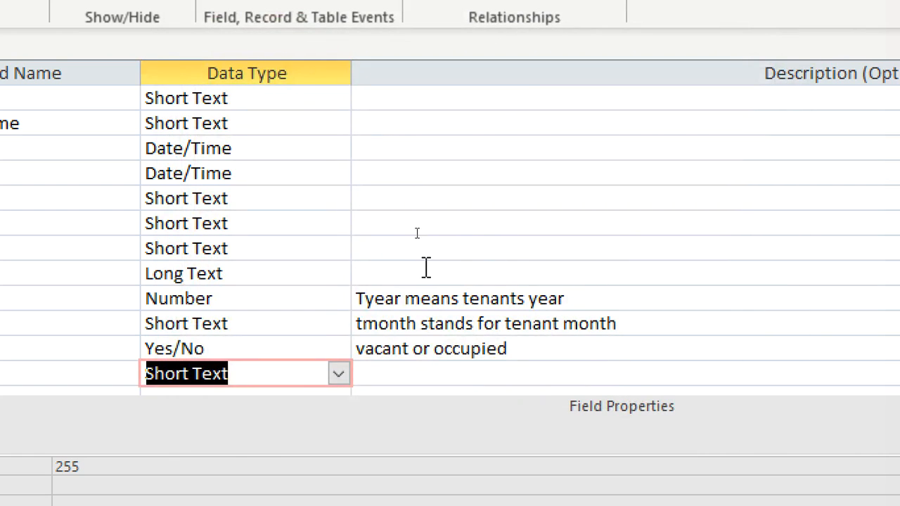
Step: Add three fields named Doc1, Doc2 and Doc3 below Category
scroll(290, 371, down, 2)
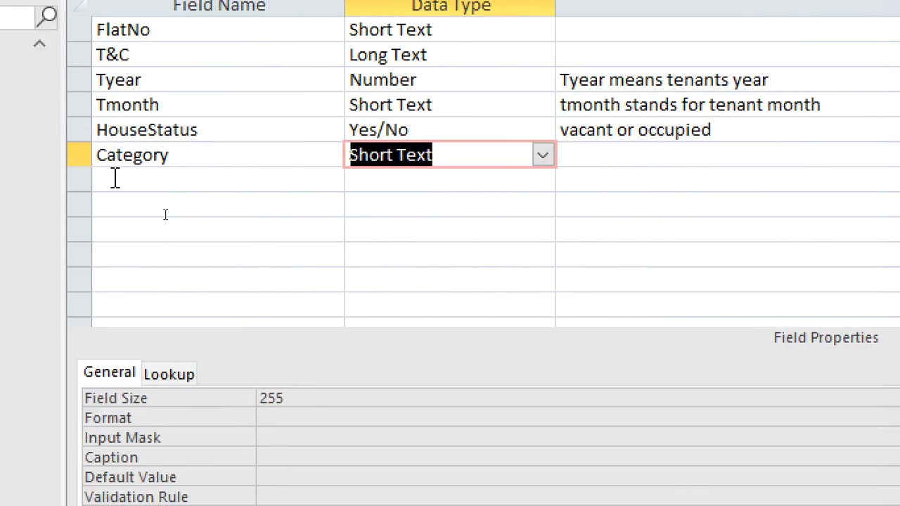
click(149, 178)
text(Doc)
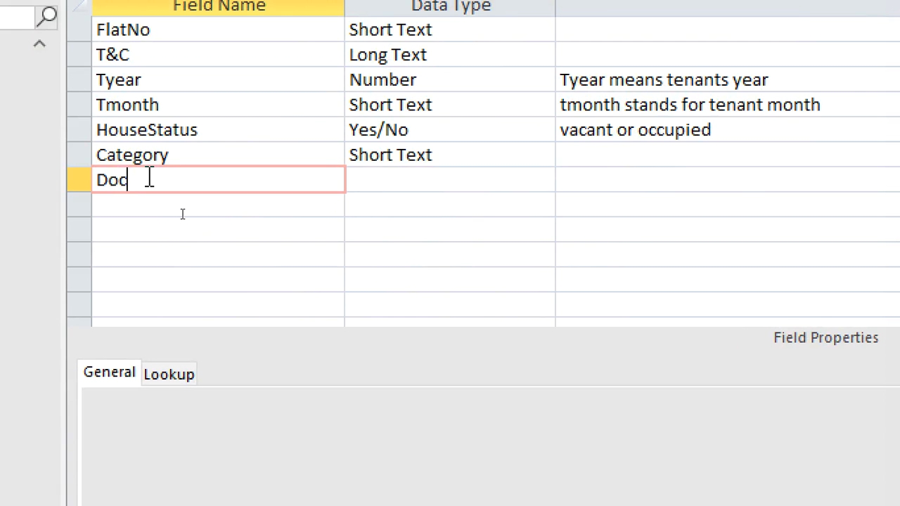
text(1)
key(Down)
text(Doc2)
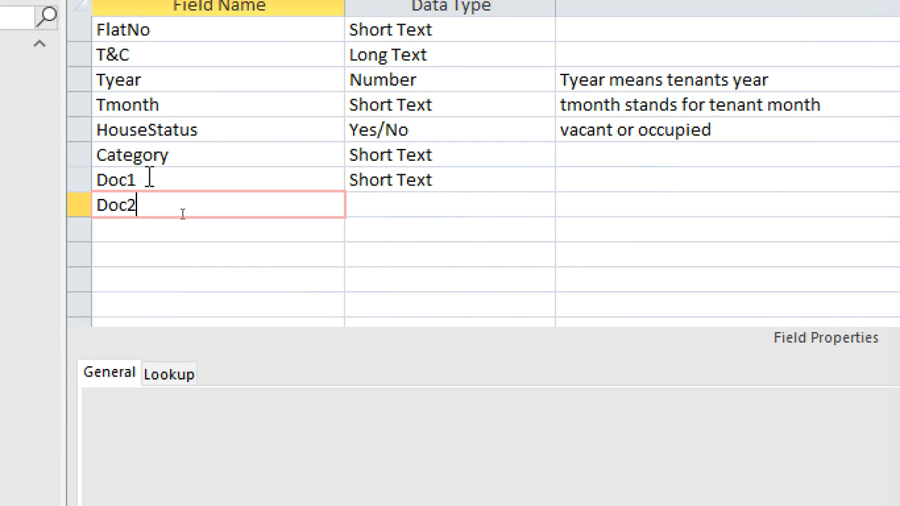
key(Down)
text(Doc3)
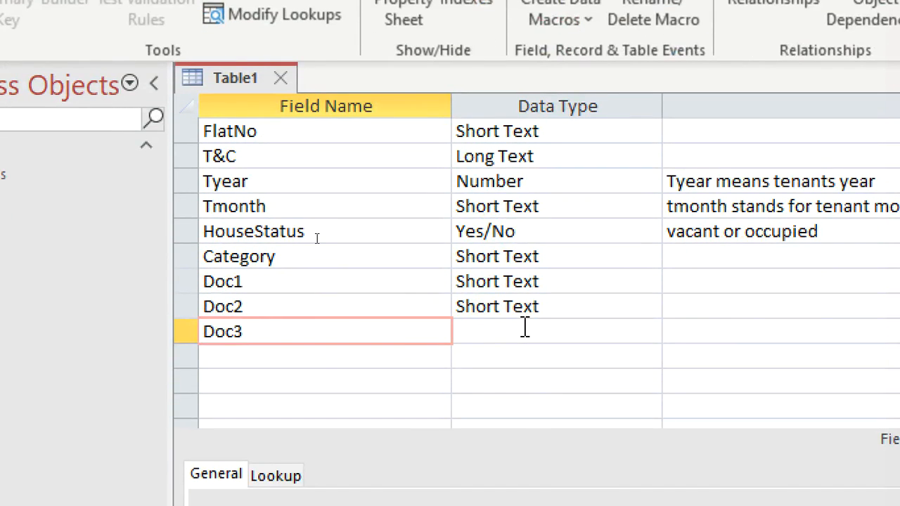
Step: Set the data type of the Doc1, Doc2 and Doc3 fields to Attachment
click(527, 478)
double_click(542, 284)
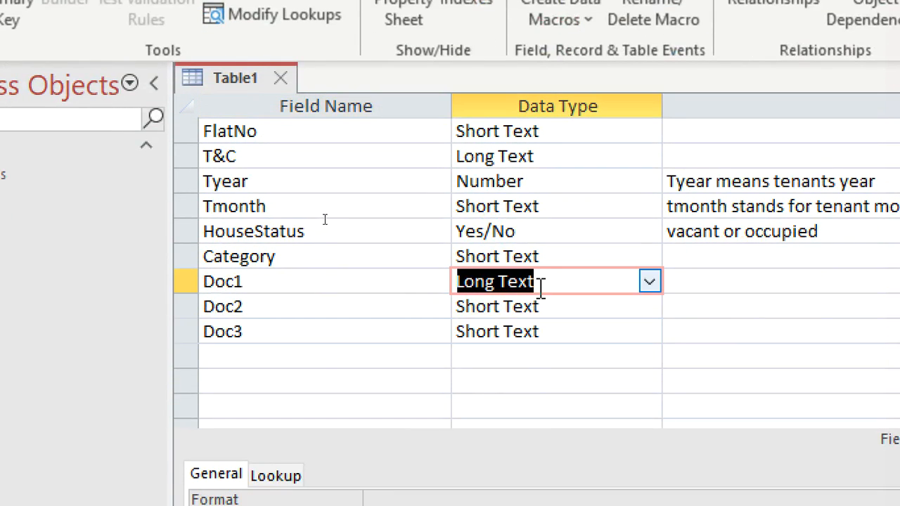
click(649, 283)
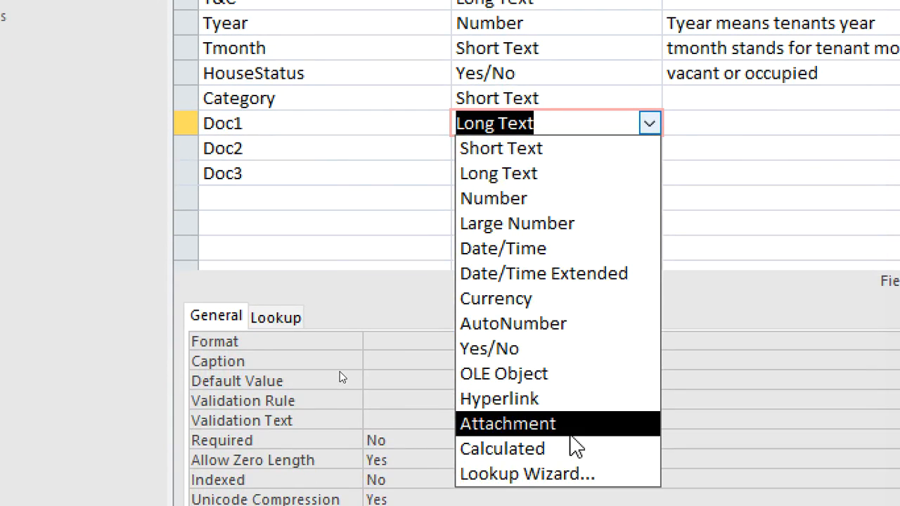
click(570, 435)
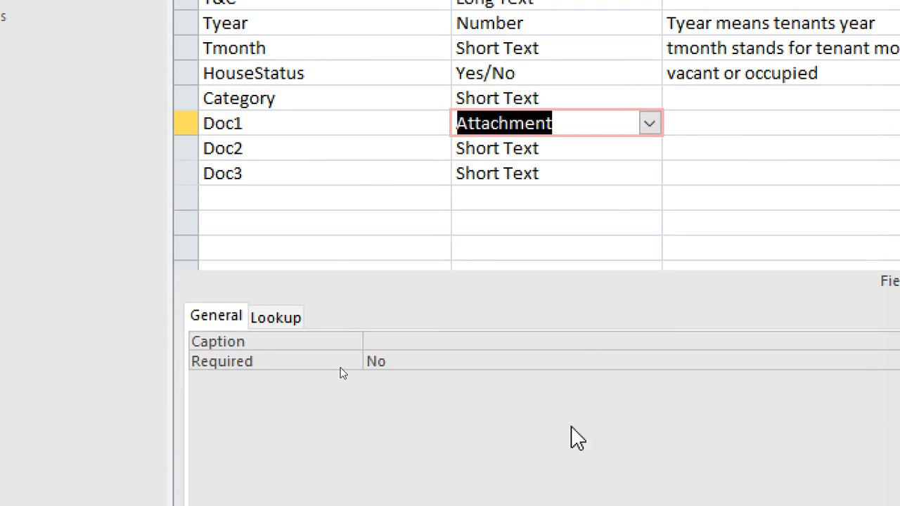
click(609, 149)
click(649, 149)
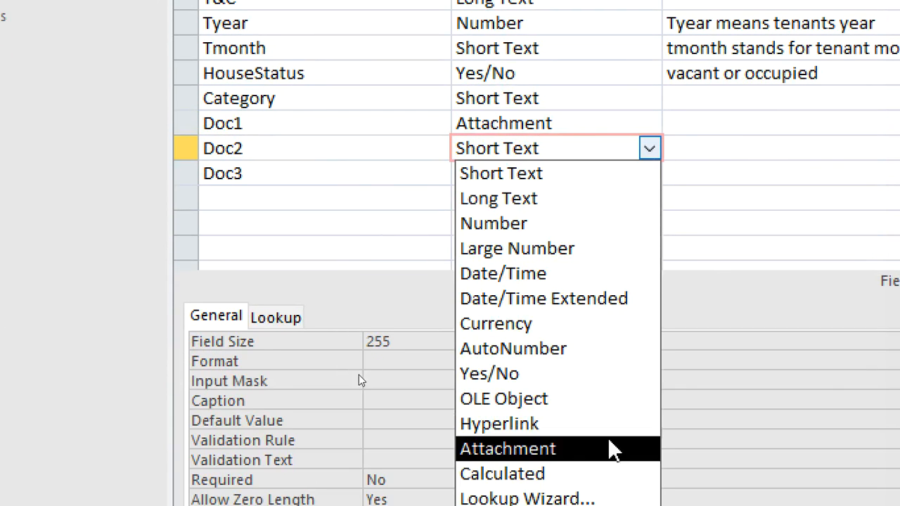
click(605, 448)
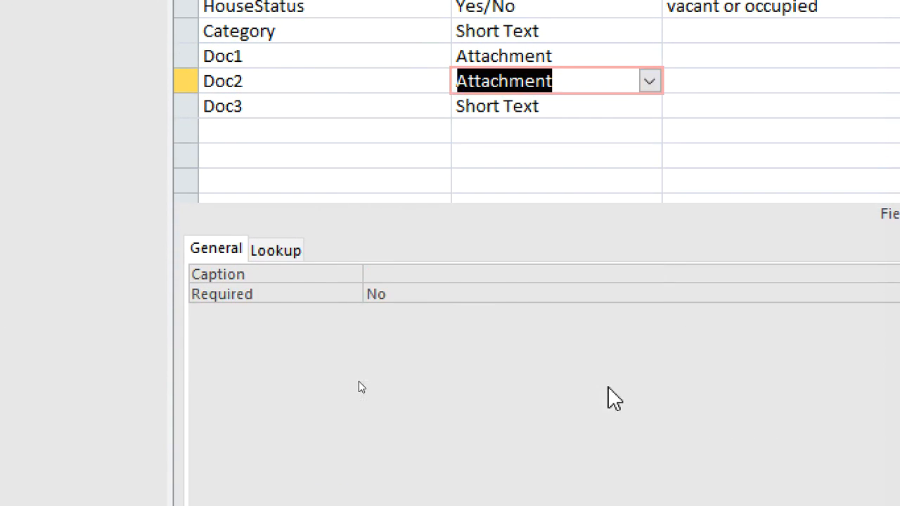
click(616, 106)
click(649, 106)
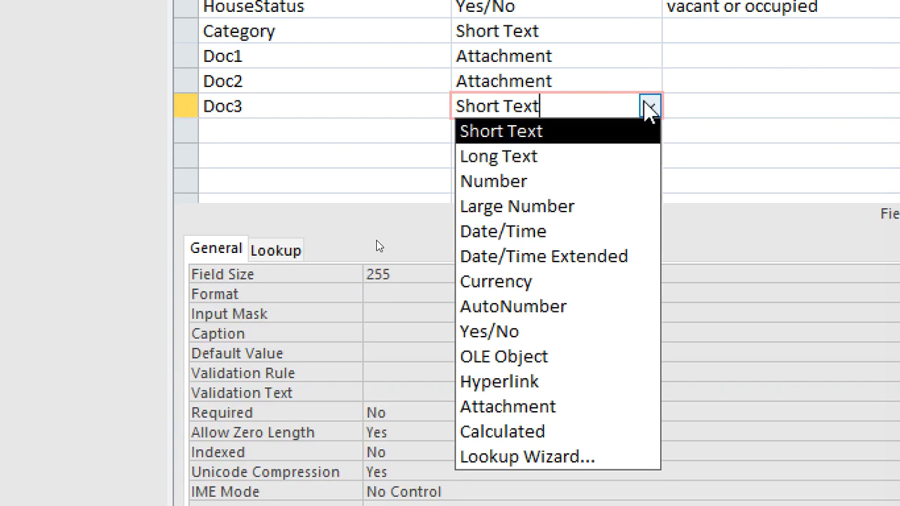
click(594, 406)
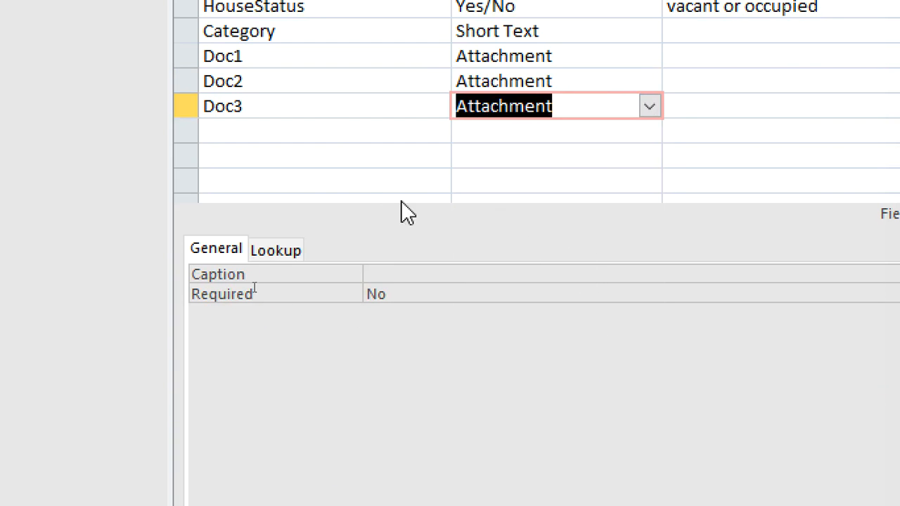
Step: Add a field named nextofkin below Doc3
click(322, 133)
text(N)
key(BackSpace)
text(nextofkin)
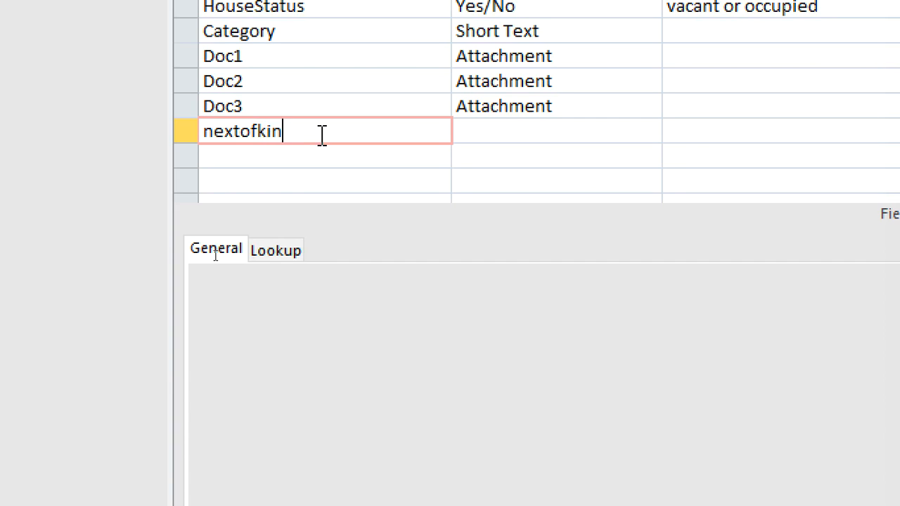
Step: Capitalize the letter O in the nextofkin field name so it reads nextOfkin
key(Left)
key(Left)
key(Left)
key(BackSpace)
text(O)
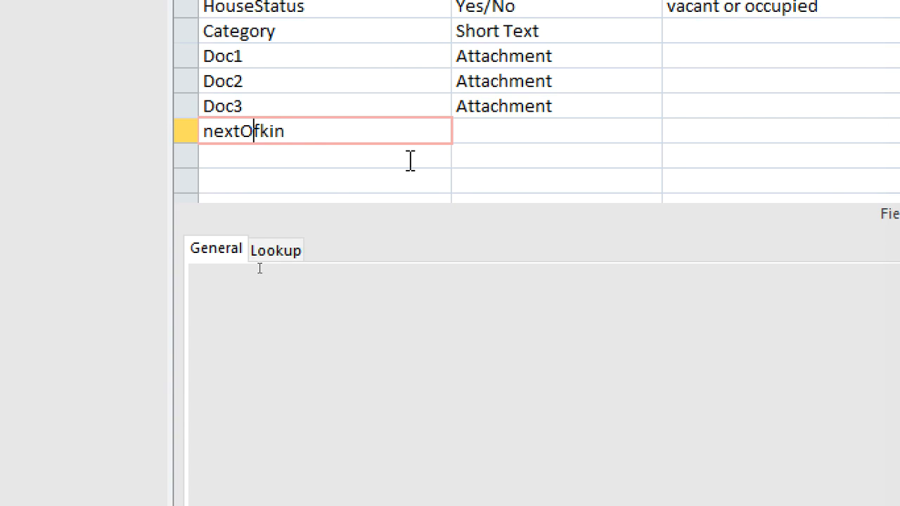
Step: Add a field named Address below nextOfkin
click(403, 155)
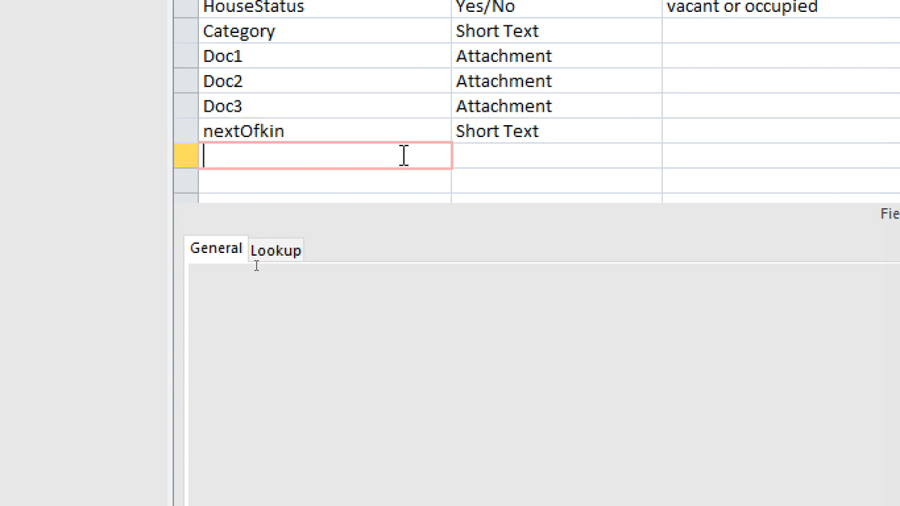
text(aDDR)
key(BackSpace)
key(BackSpace)
key(BackSpace)
key(BackSpace)
text(a)
key(BackSpace)
key(BackSpace)
text(Address)
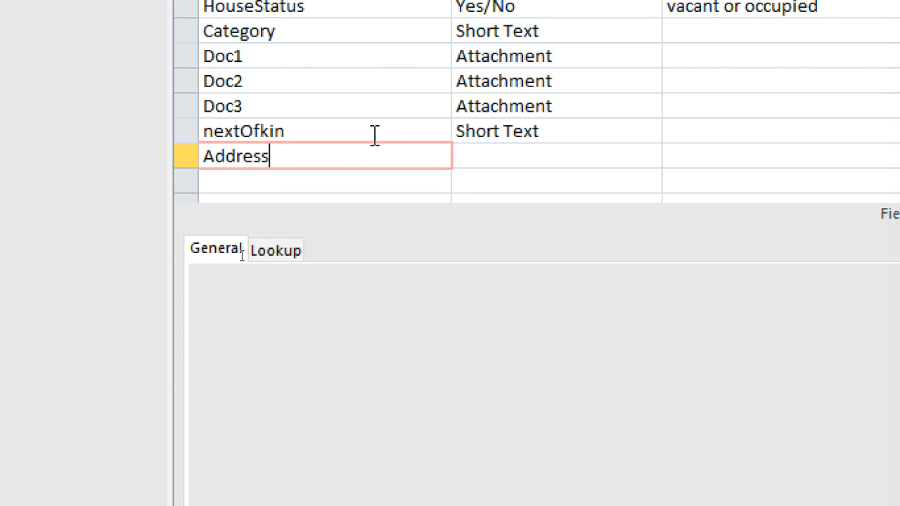
Step: Add a field named HomeCounty below Address
click(316, 182)
text(Home)
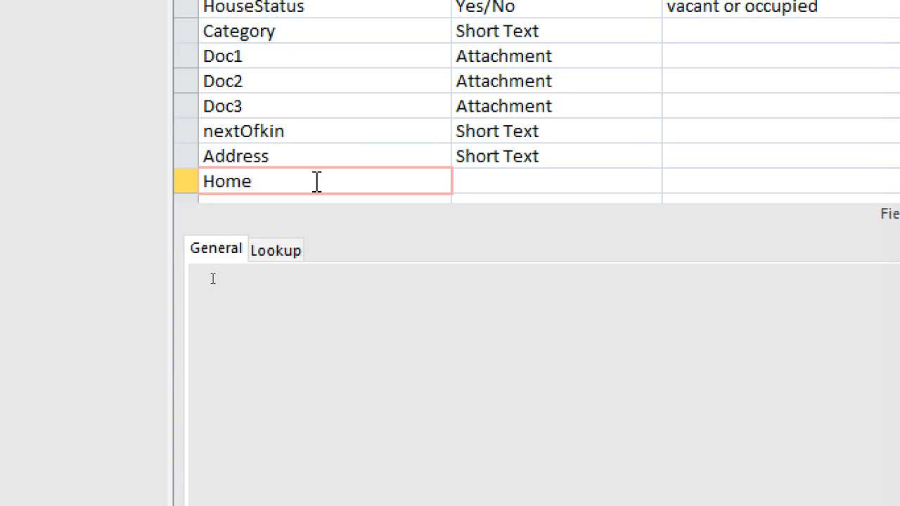
text(County)
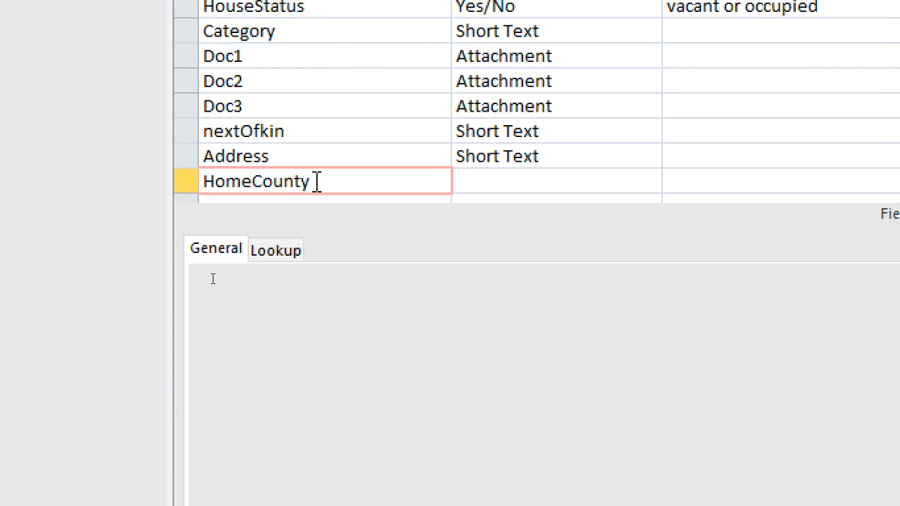
Step: Add a field named Deposit below HomeCounty with the Currency data type
scroll(337, 148, down, 2)
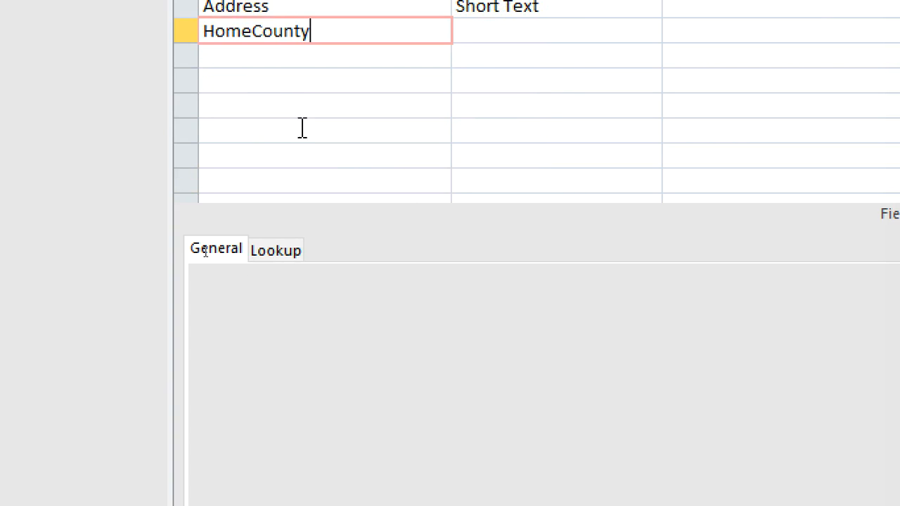
click(287, 64)
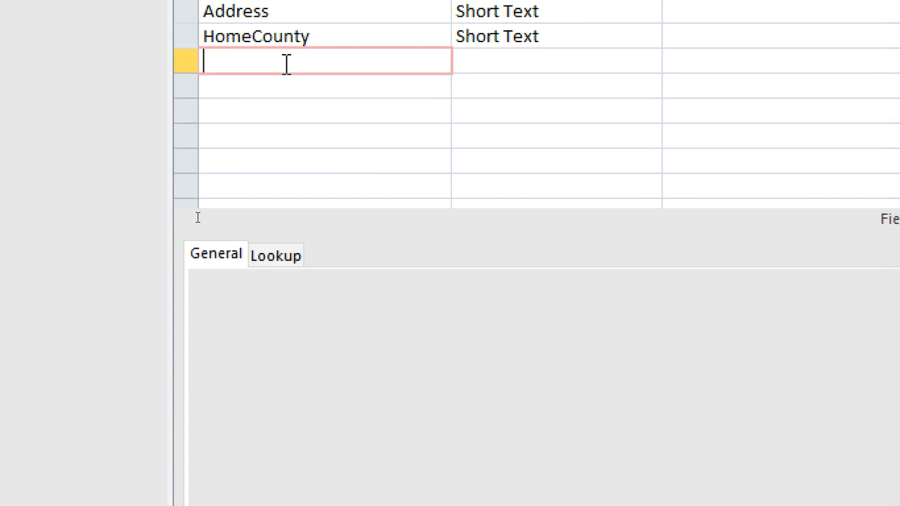
text(Deposit)
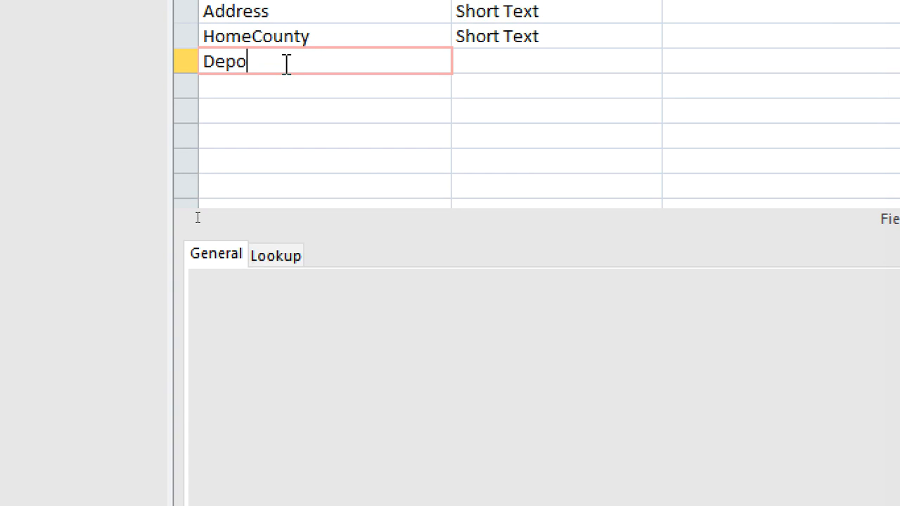
click(502, 62)
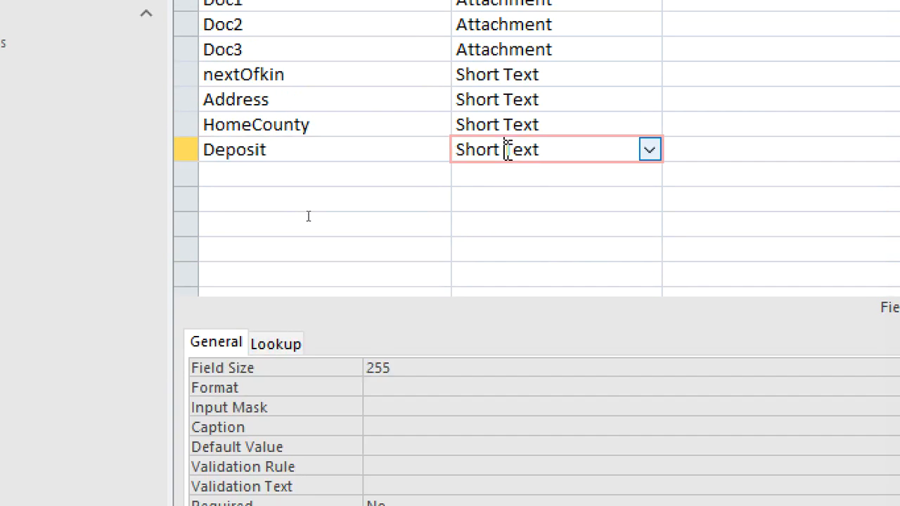
text(currency)
Step: Add a field named HouseLocation below Deposit
click(385, 172)
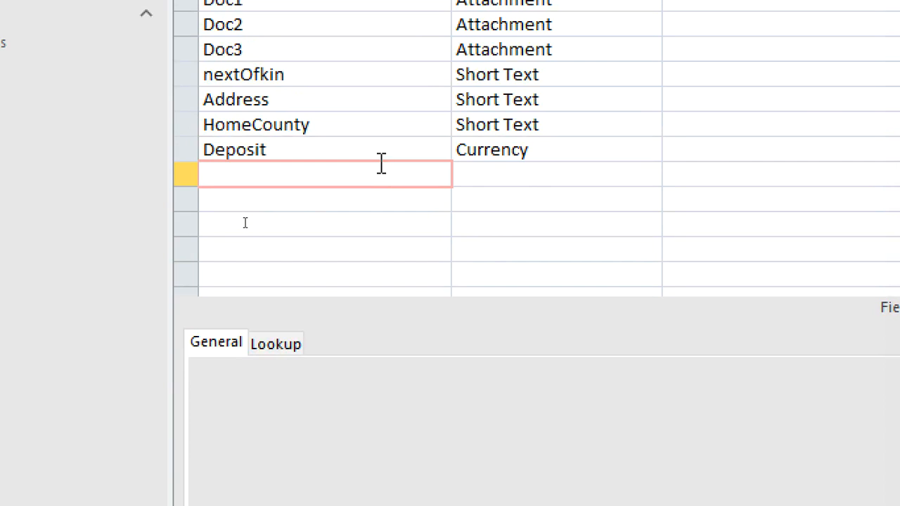
text(HouseLocation)
click(464, 199)
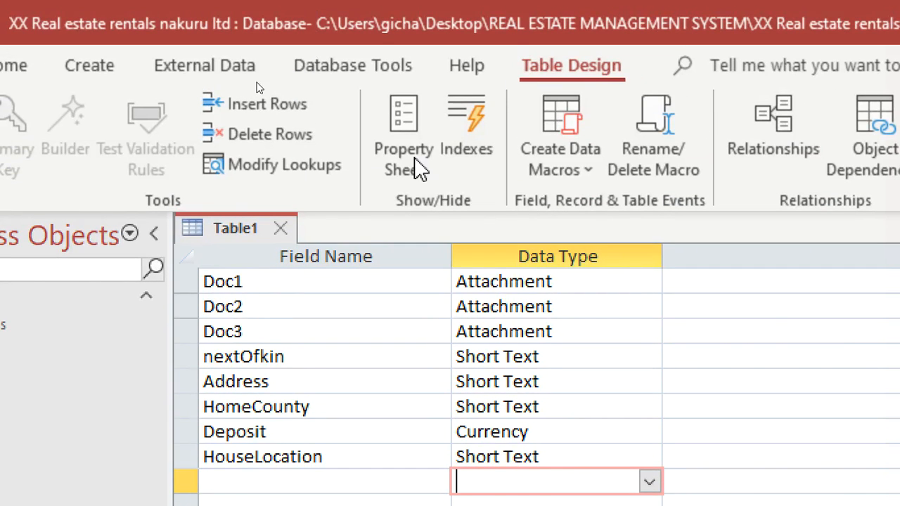
Step: Save the table as Tenants and close all open objects
scroll(331, 277, up, 4)
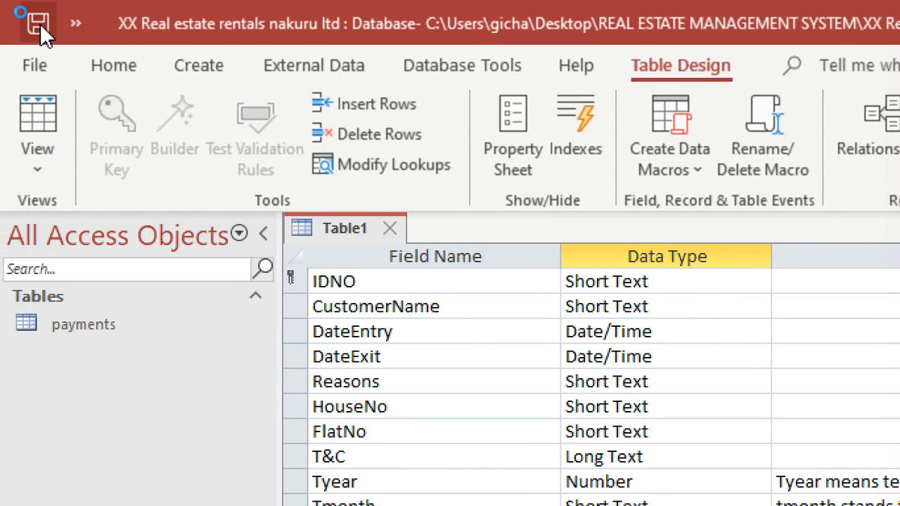
click(39, 23)
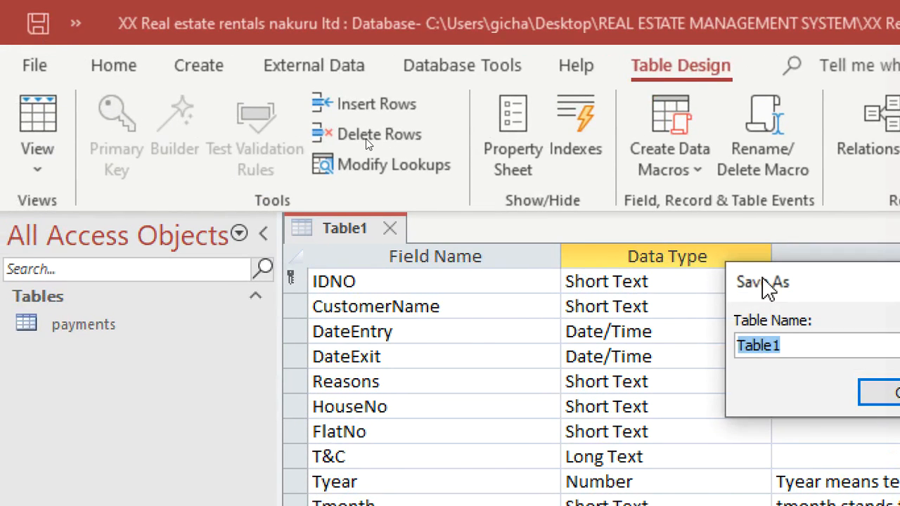
drag(751, 282, 428, 274)
text(Tenants)
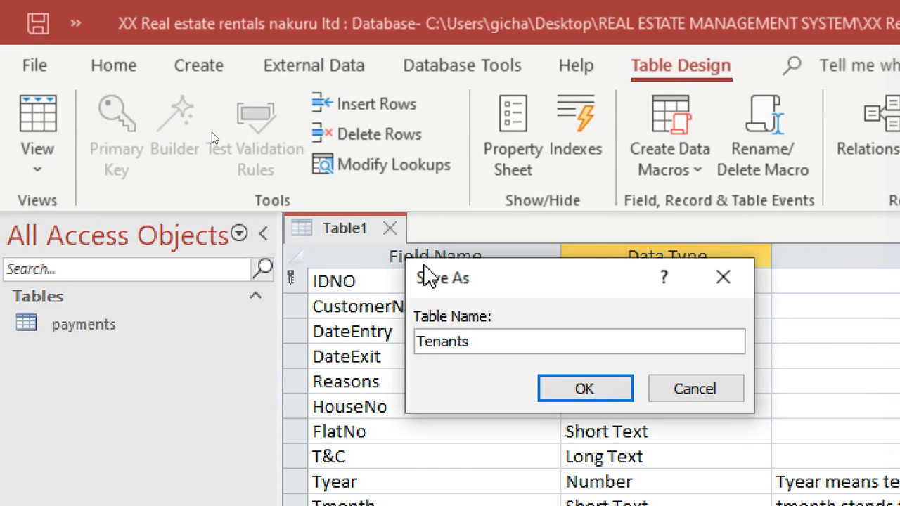
key(Return)
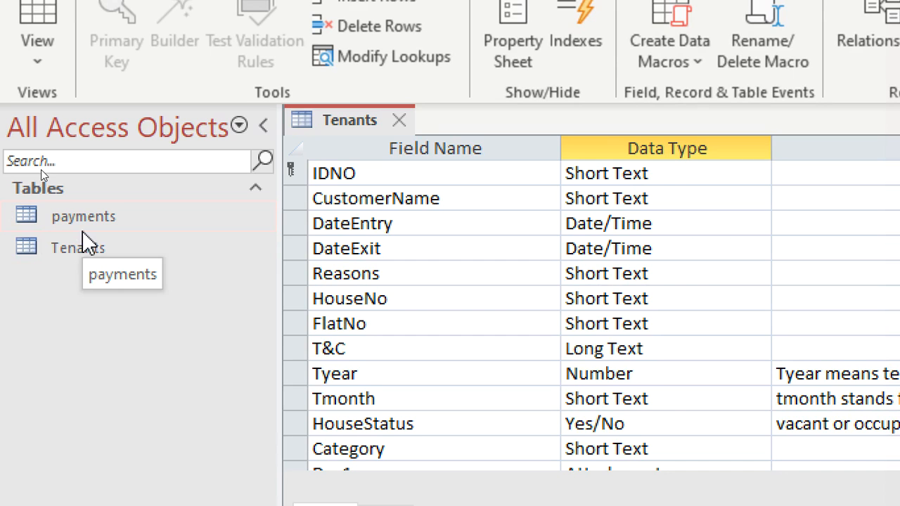
right_click(350, 133)
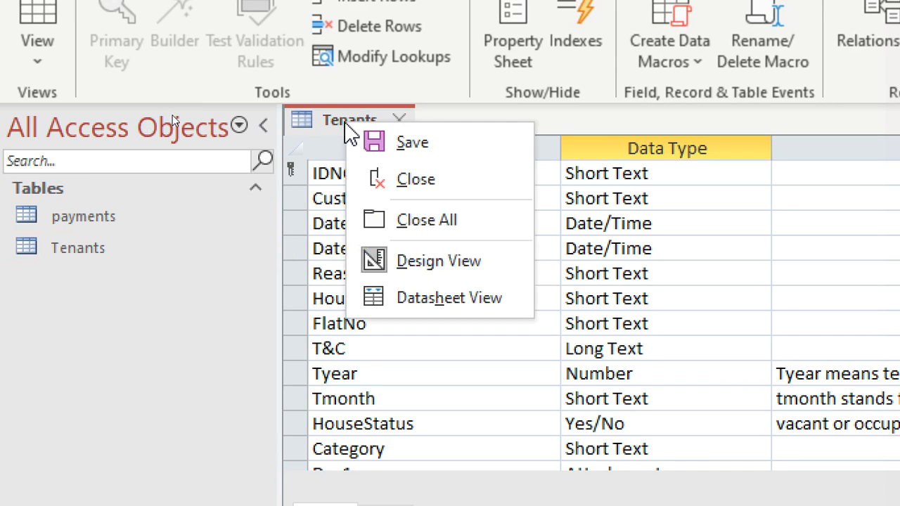
click(458, 219)
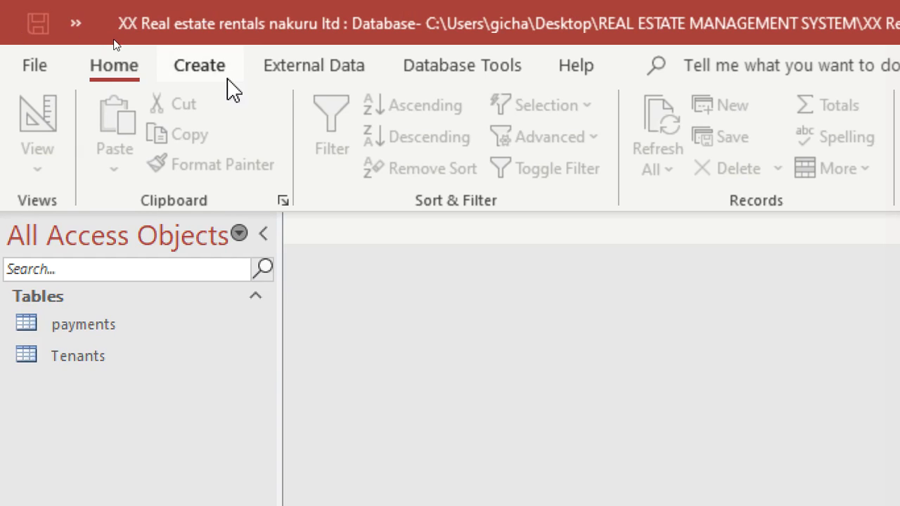
Step: Create a new query in Query Design and add the payments and Tenants tables to it
click(206, 68)
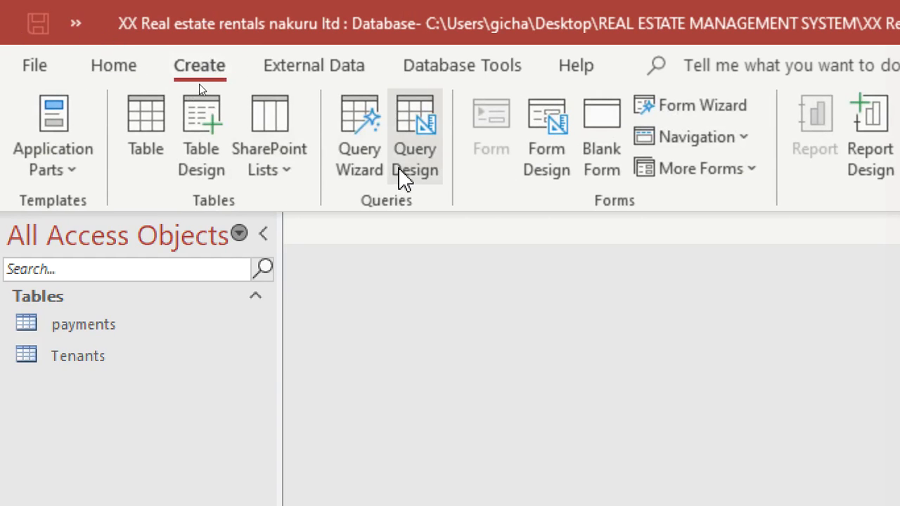
click(406, 174)
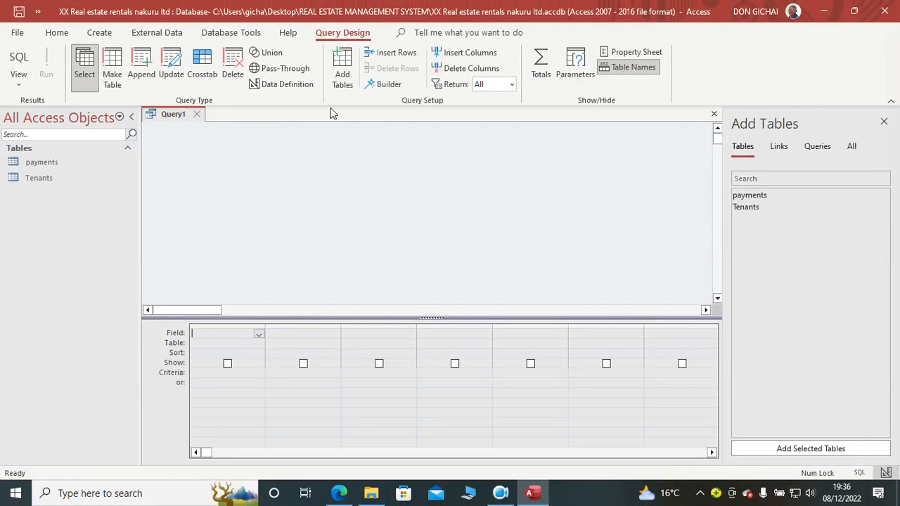
click(344, 70)
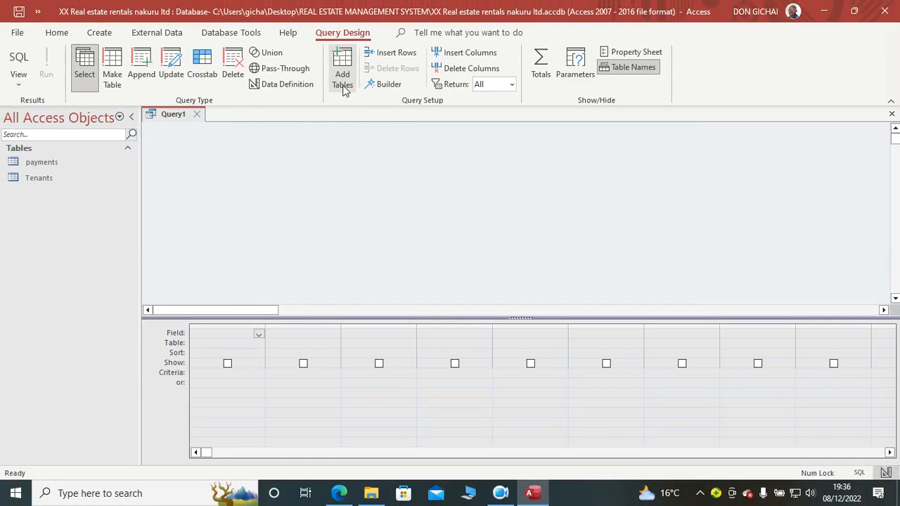
click(343, 85)
double_click(749, 196)
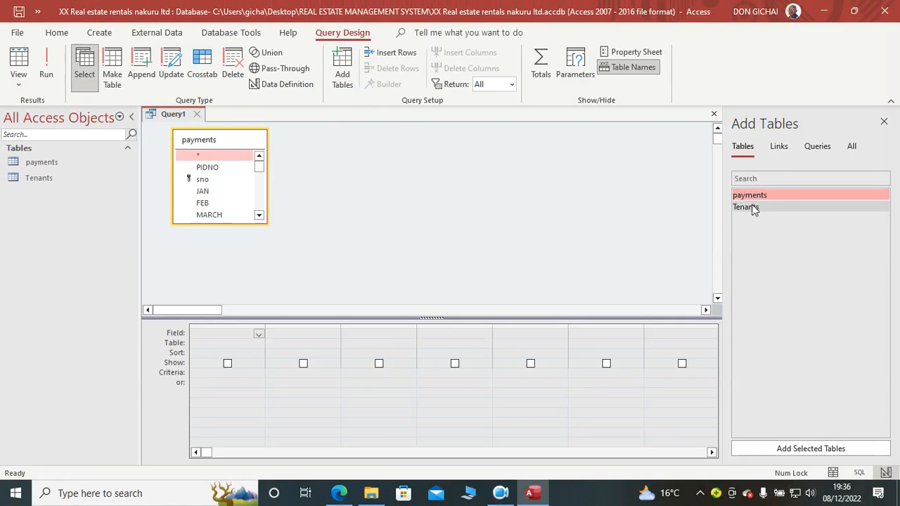
double_click(751, 208)
click(883, 121)
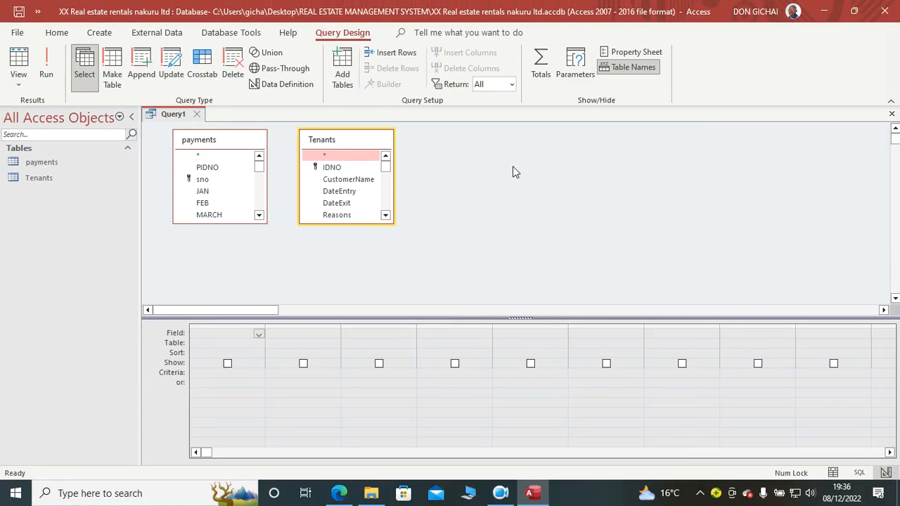
Step: Arrange the Tenants field list to the left of payments and lengthen it, enlarging the query's table area to fit
drag(237, 145, 510, 156)
drag(385, 144, 262, 143)
drag(245, 317, 237, 363)
drag(141, 313, 97, 315)
drag(180, 224, 184, 354)
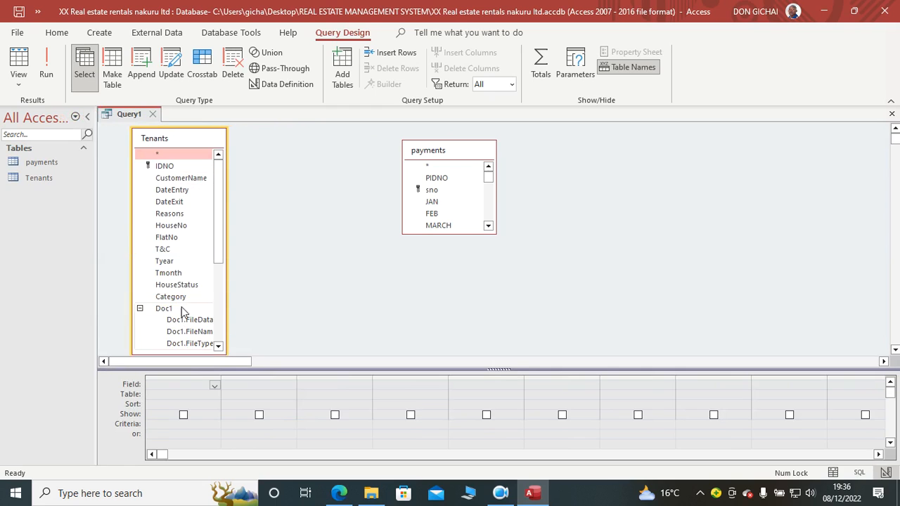
Step: Collapse the Doc1, Doc2 and Doc3 attachment subfields in the Tenants field list
drag(222, 245, 222, 301)
click(140, 195)
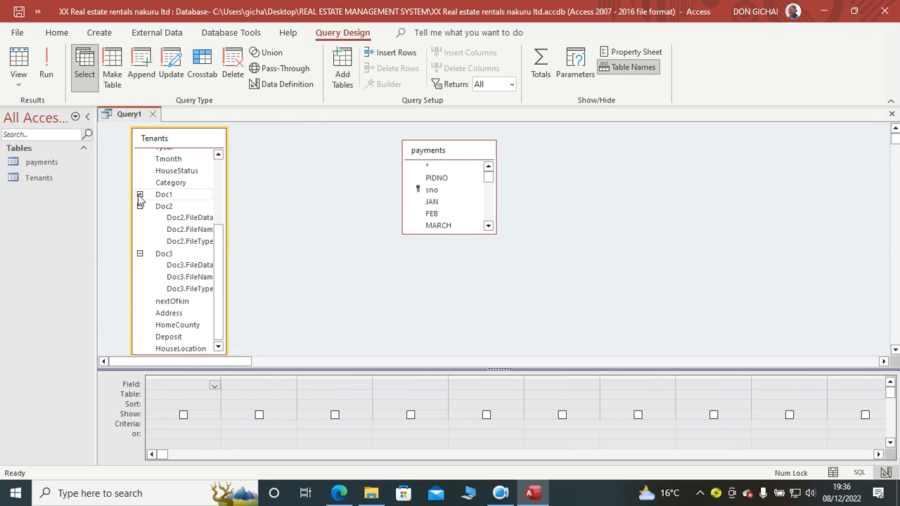
click(140, 206)
click(140, 252)
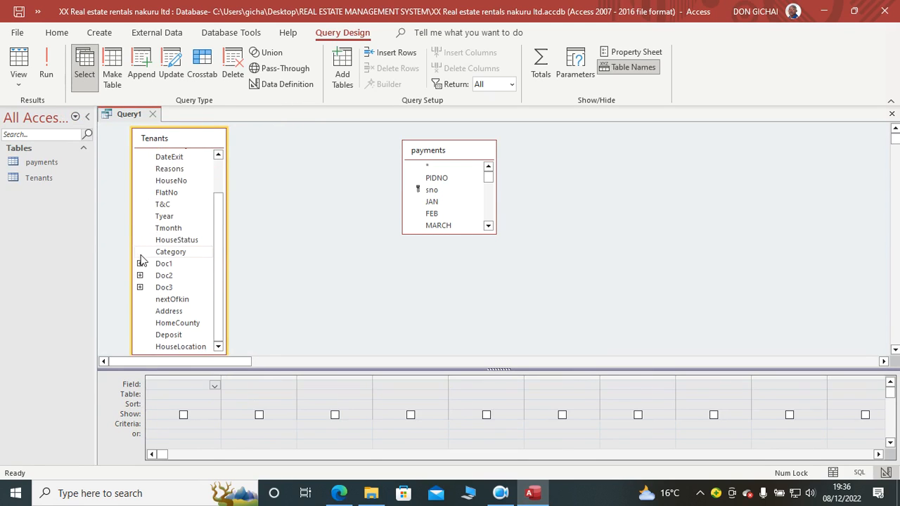
drag(218, 242, 222, 203)
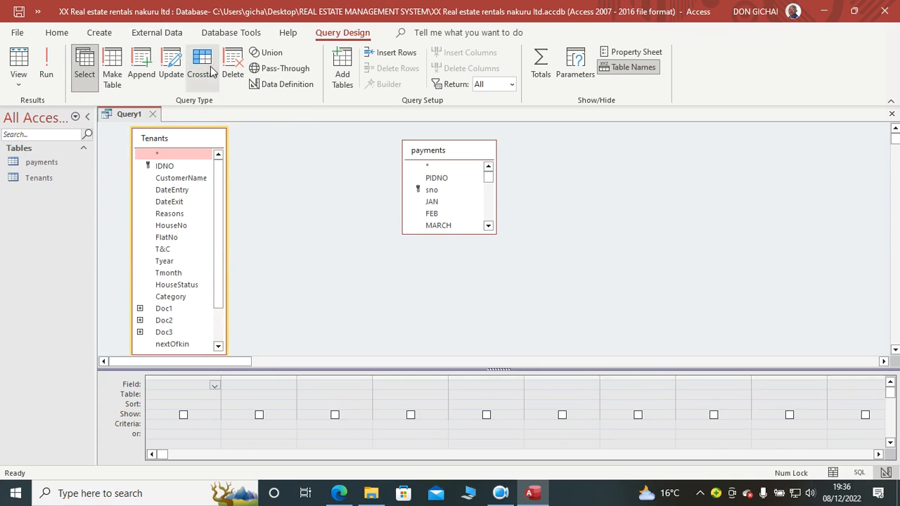
Step: Add the Tenants fields IDNO, CustomerName, DateEntry, DateExit, Reasons, HouseNo and FlatNo to the query grid
double_click(177, 167)
double_click(179, 178)
double_click(183, 190)
double_click(181, 202)
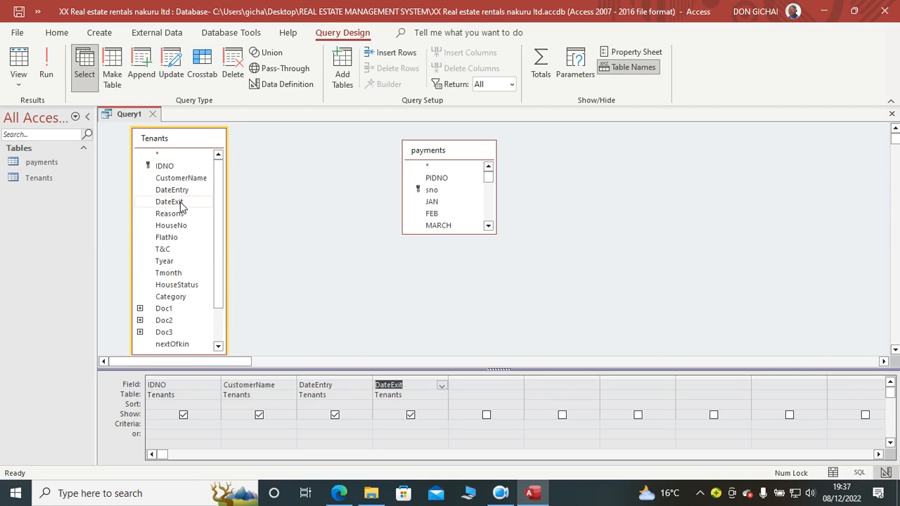
double_click(176, 215)
double_click(177, 226)
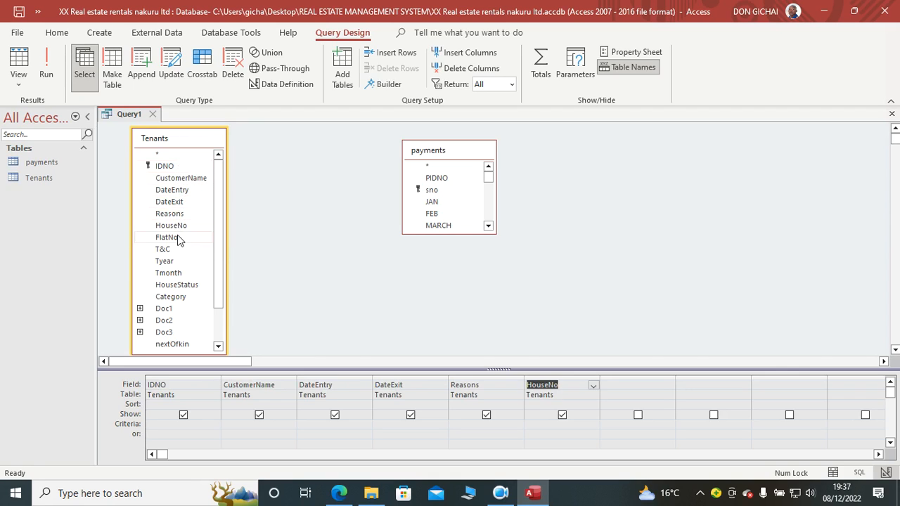
double_click(178, 237)
Step: Add the Tenants fields T&C, Tyear, Tmonth, HouseStatus and Category to the query grid
click(176, 249)
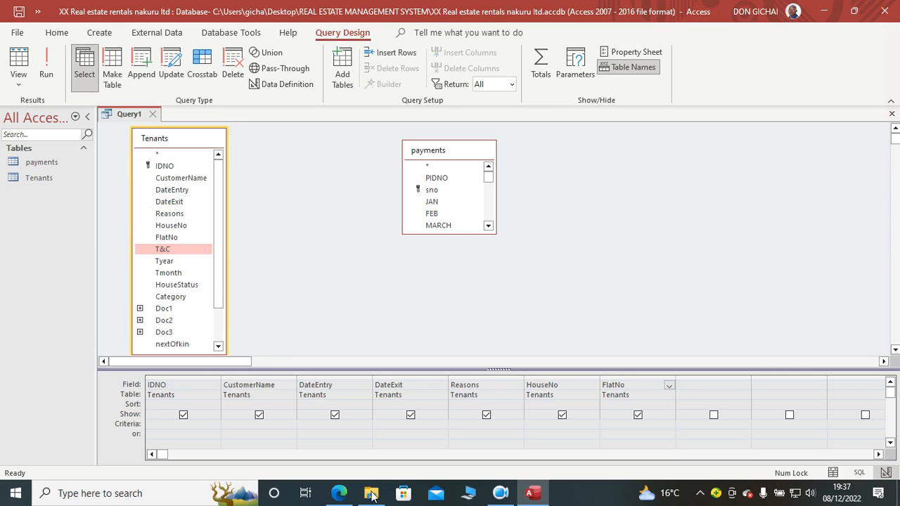
drag(161, 455, 514, 455)
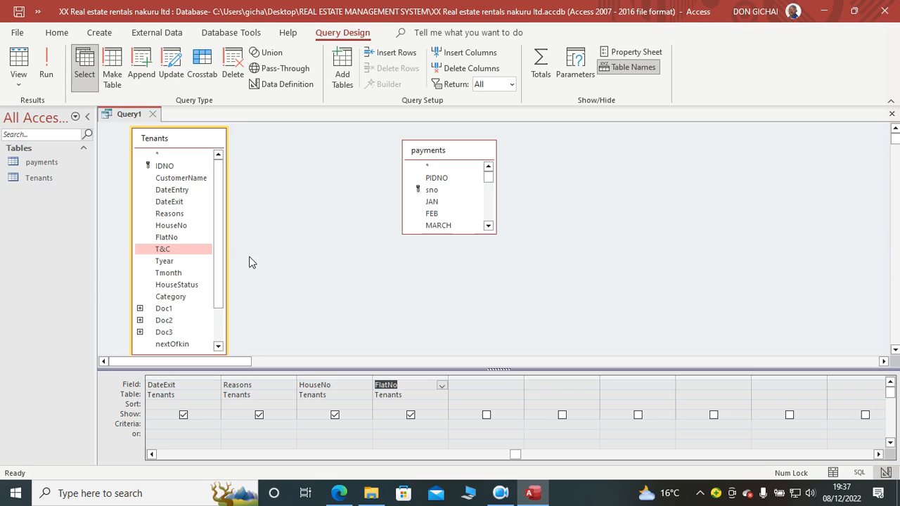
double_click(170, 250)
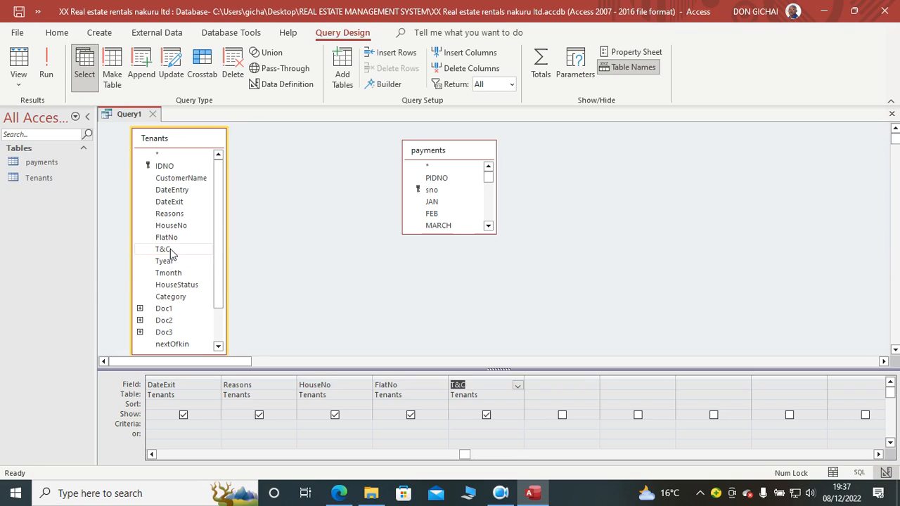
click(175, 260)
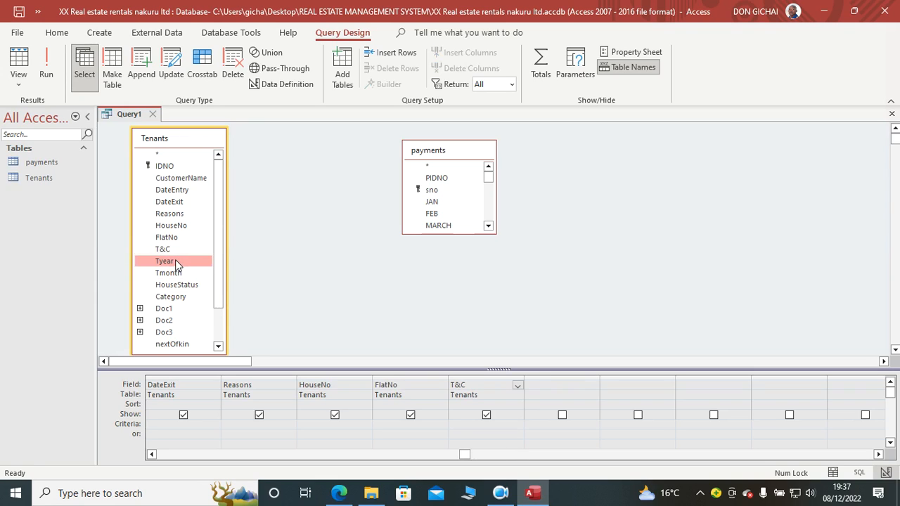
double_click(175, 262)
double_click(179, 276)
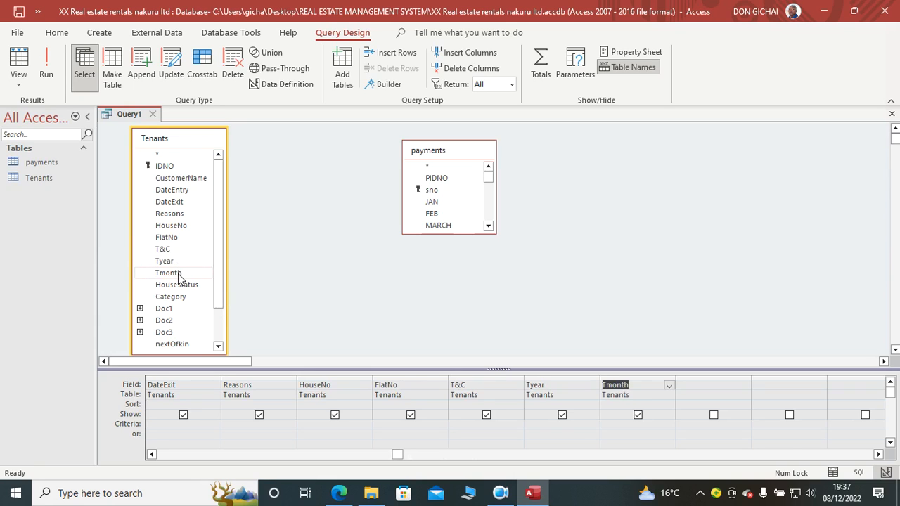
double_click(186, 286)
double_click(182, 296)
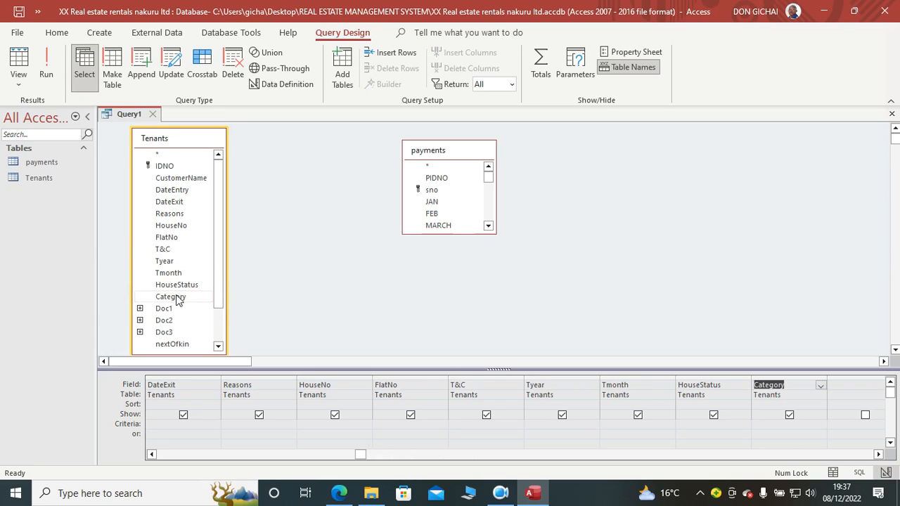
Step: Add the Tenants Doc attachment fields plus nextOfkin, Address, HomeCounty, Deposit and HouseLocation to the query grid
double_click(166, 310)
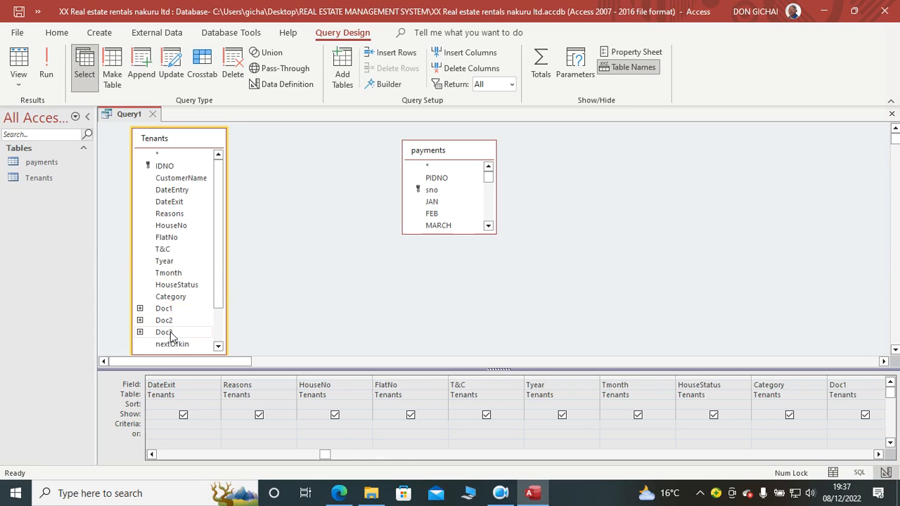
drag(221, 298, 226, 344)
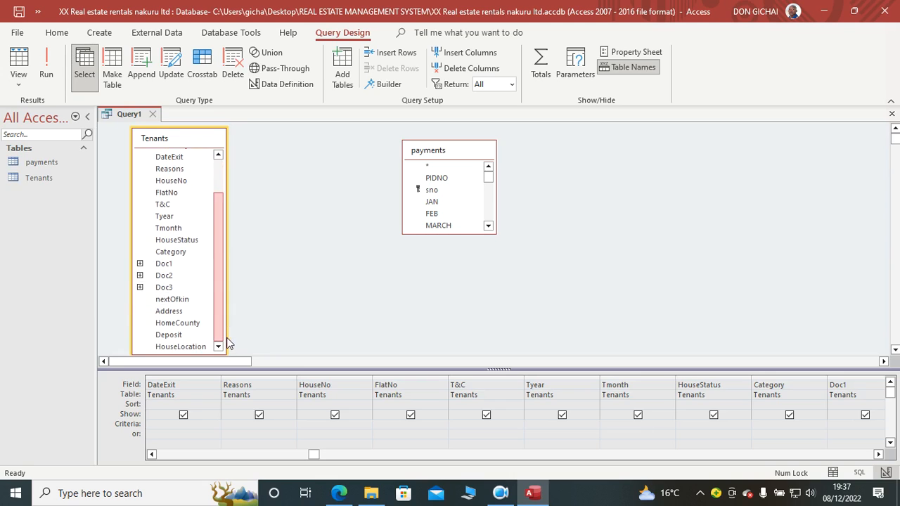
double_click(187, 310)
drag(301, 455, 808, 476)
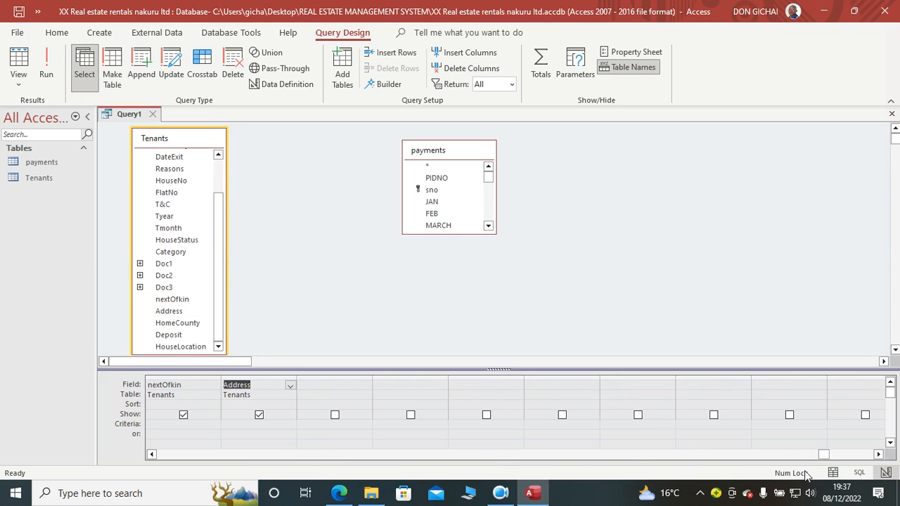
double_click(185, 324)
double_click(170, 335)
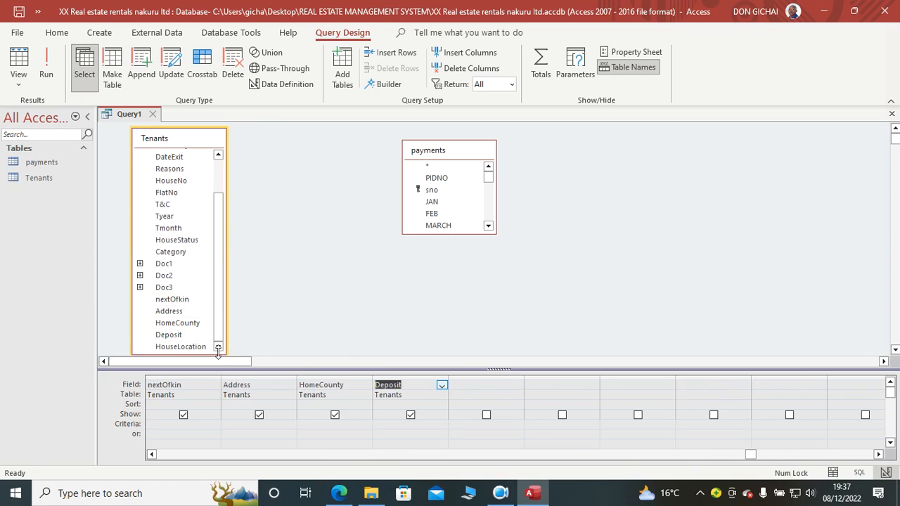
double_click(180, 347)
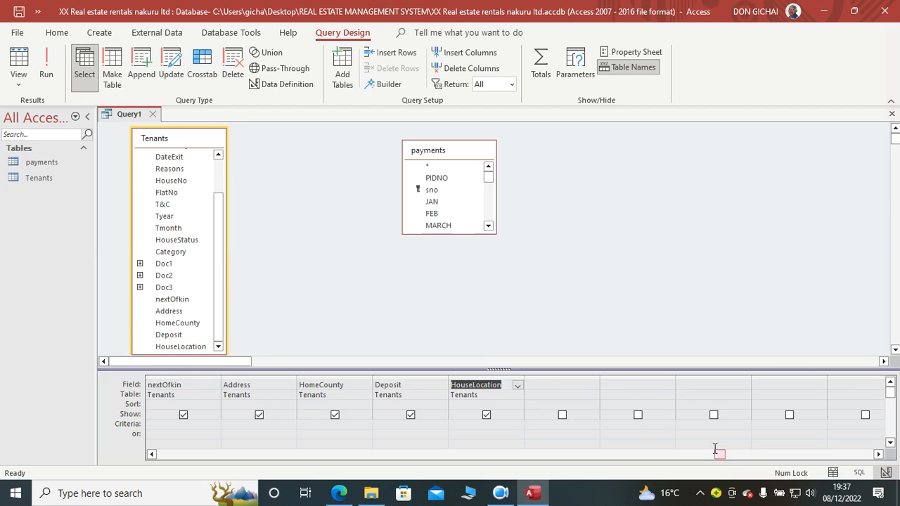
Step: Lengthen the payments field list and move it up and closer to the Tenants list
drag(718, 456, 812, 456)
drag(469, 235, 467, 330)
drag(426, 140, 351, 129)
Step: Add the payments fields JAN, FEB, PIDNO, MARCH, APRIL, MAY, JUNE and JULY to the query grid
click(355, 155)
click(362, 179)
double_click(362, 180)
double_click(364, 192)
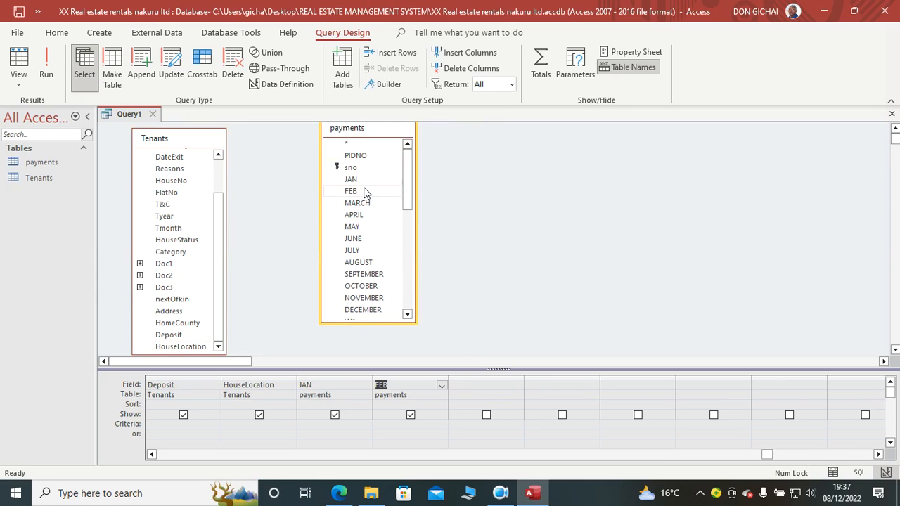
double_click(355, 155)
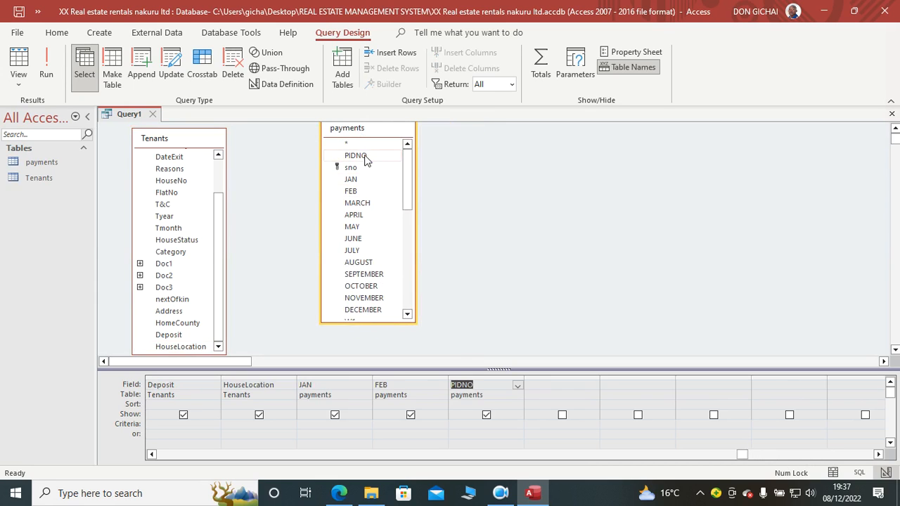
double_click(359, 203)
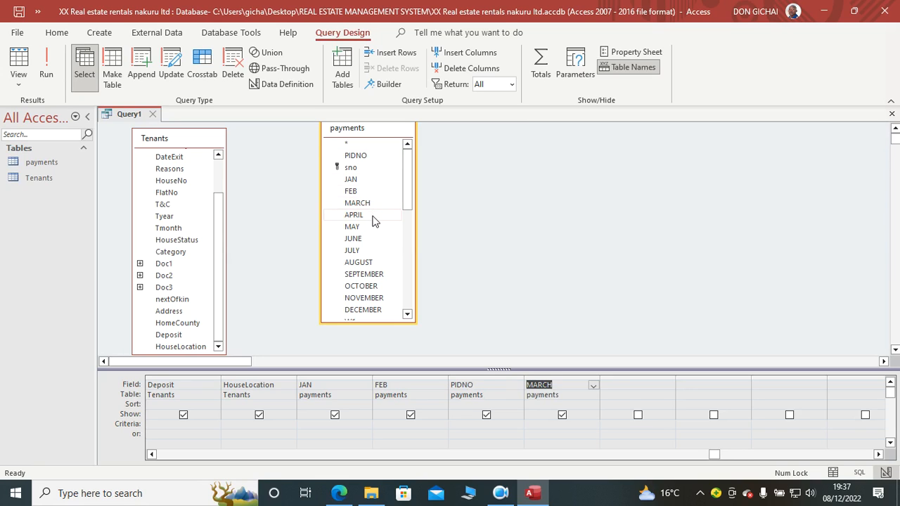
double_click(373, 218)
double_click(369, 228)
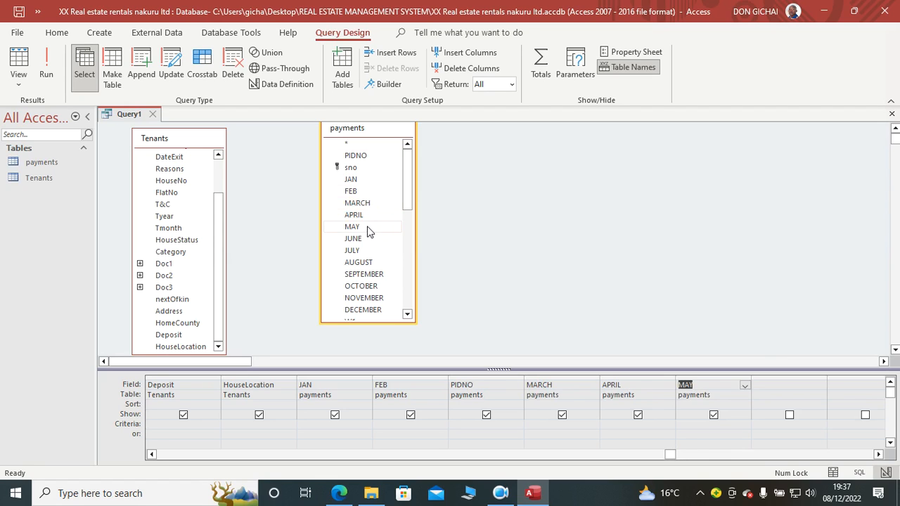
double_click(371, 241)
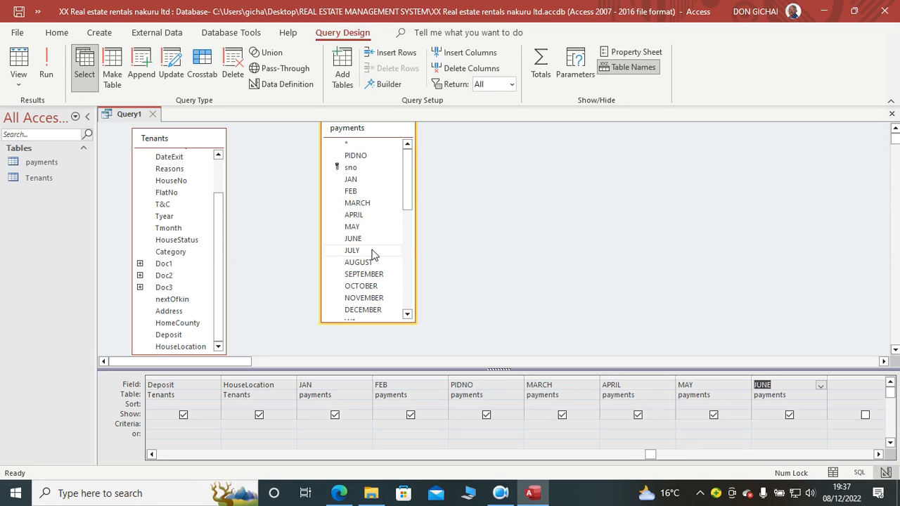
double_click(371, 251)
Step: Add the payments fields AUGUST, SEPTEMBER, OCTOBER, NOVEMBER and DECEMBER to the query grid
drag(631, 457, 759, 468)
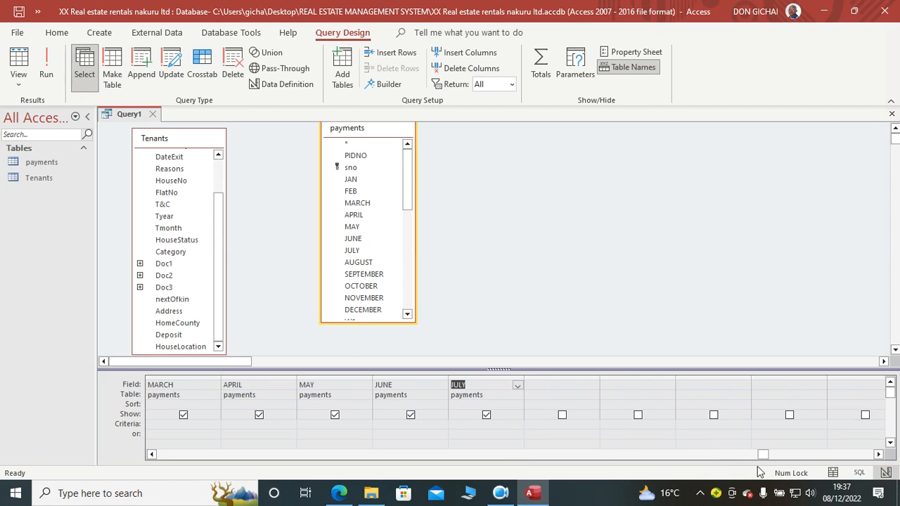
double_click(360, 263)
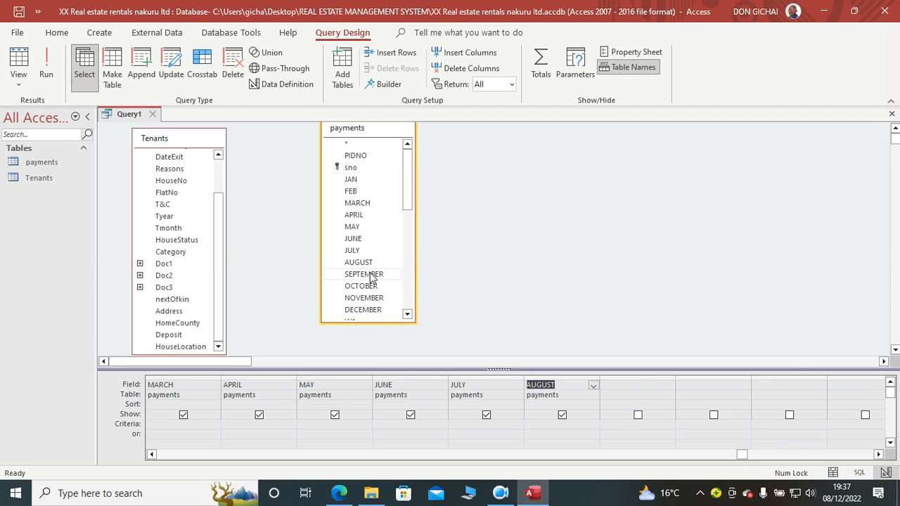
double_click(365, 275)
click(368, 287)
double_click(369, 287)
double_click(371, 298)
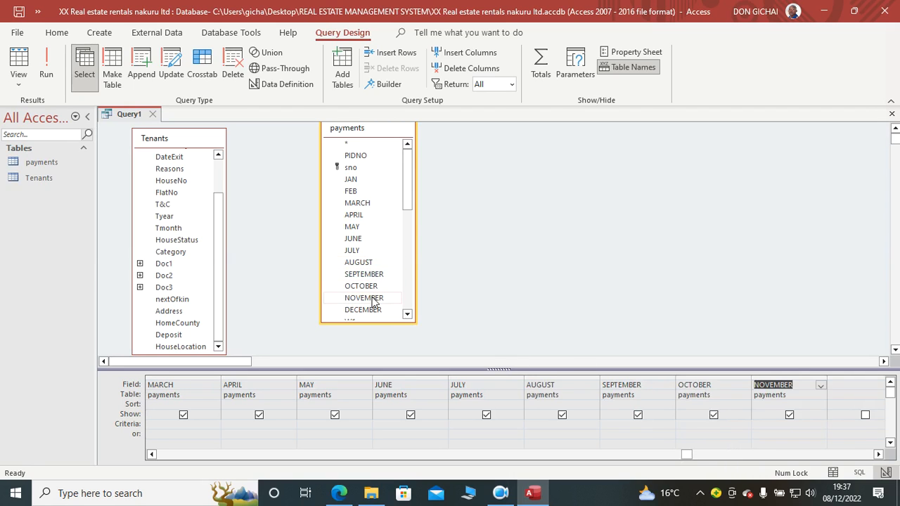
drag(409, 197, 418, 242)
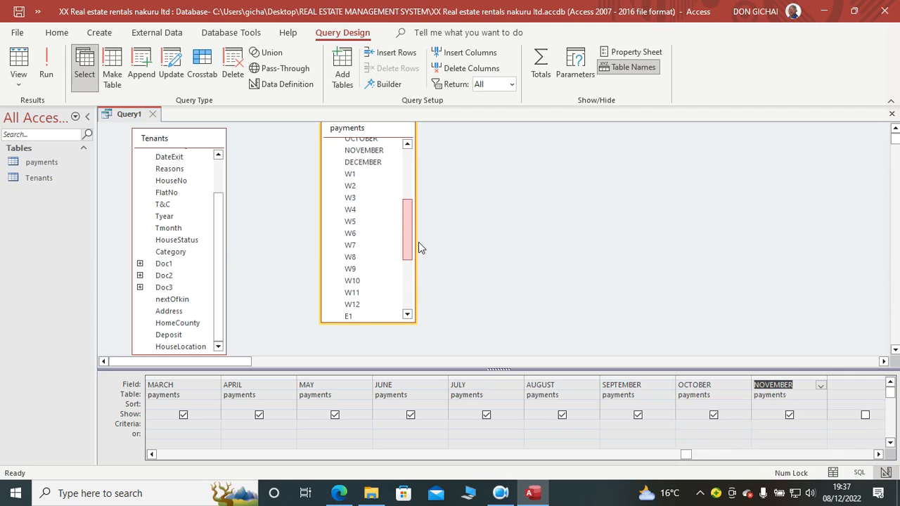
double_click(374, 163)
Step: Add the payments fields W2 through W12 to the query grid after DECEMBER
drag(680, 455, 877, 471)
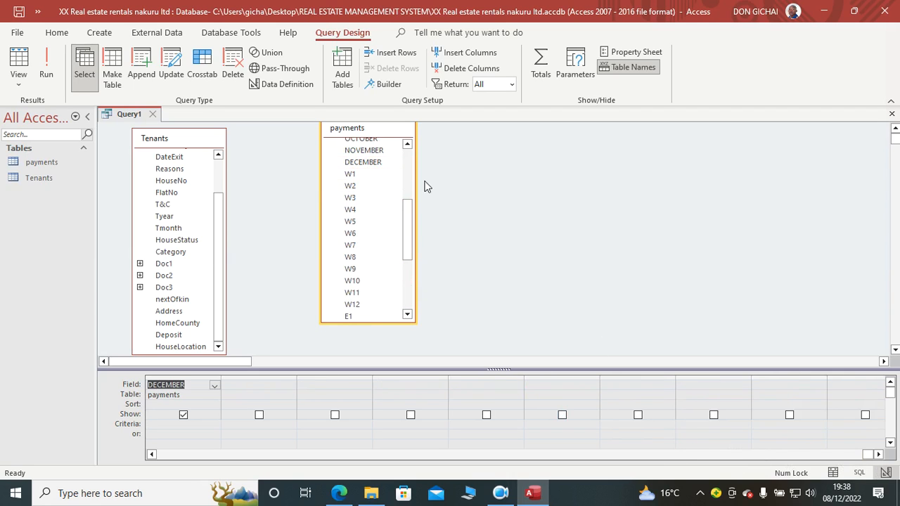
click(364, 175)
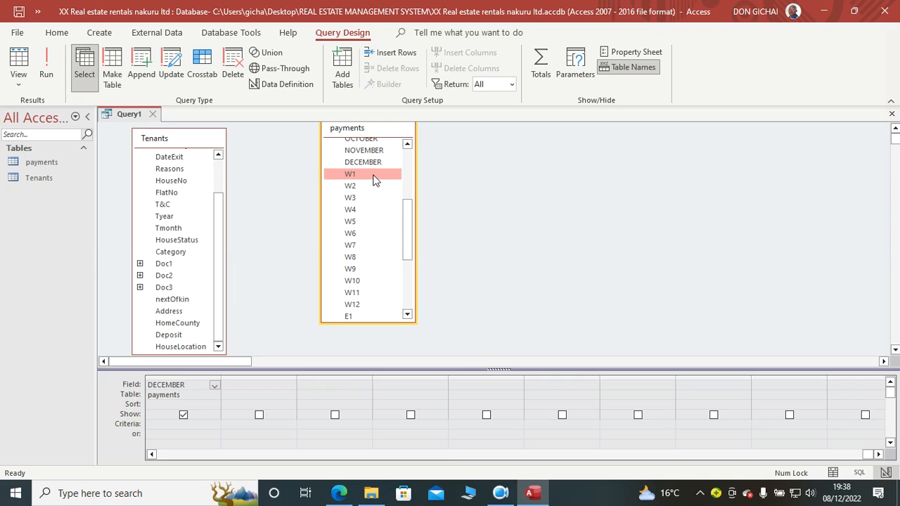
double_click(368, 184)
double_click(366, 199)
double_click(368, 208)
double_click(365, 222)
click(365, 237)
double_click(365, 238)
double_click(367, 247)
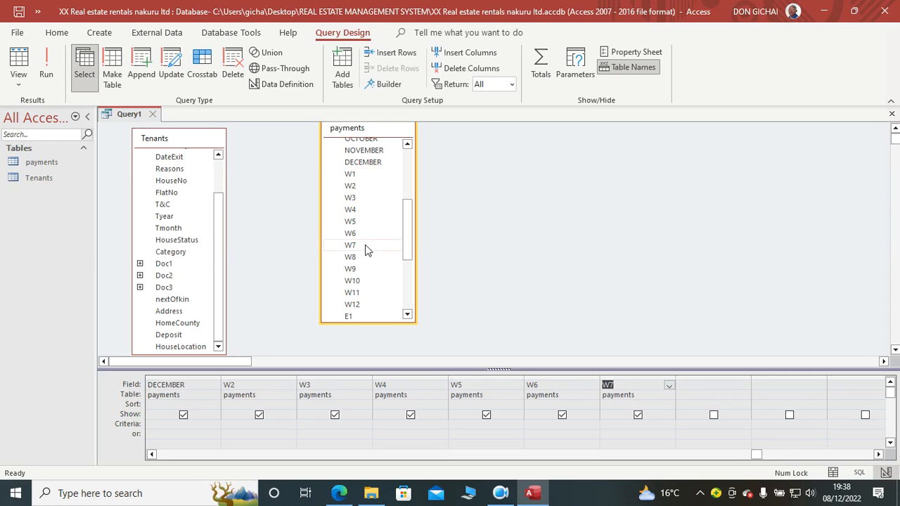
double_click(369, 256)
double_click(368, 268)
double_click(370, 281)
double_click(369, 294)
double_click(370, 304)
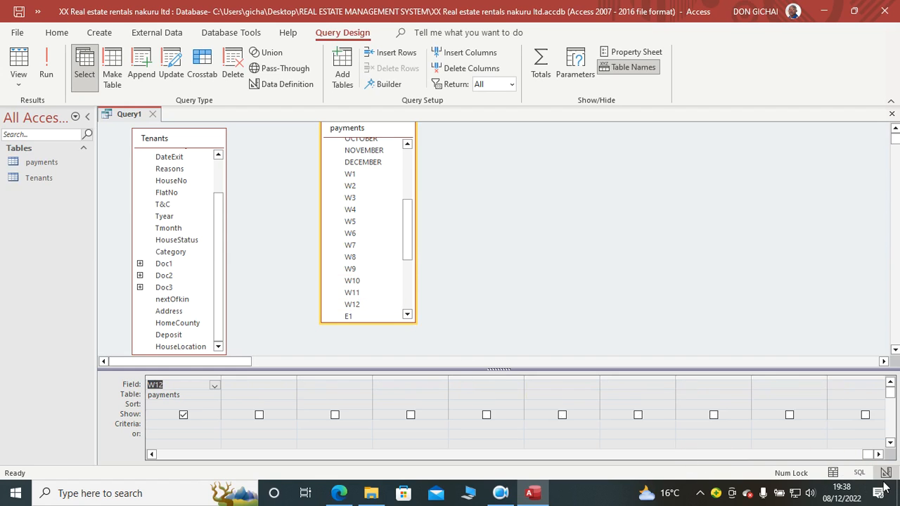
Step: Add the payments fields E1 through E12 and modeofpayments to the query grid
drag(410, 236, 416, 295)
double_click(348, 173)
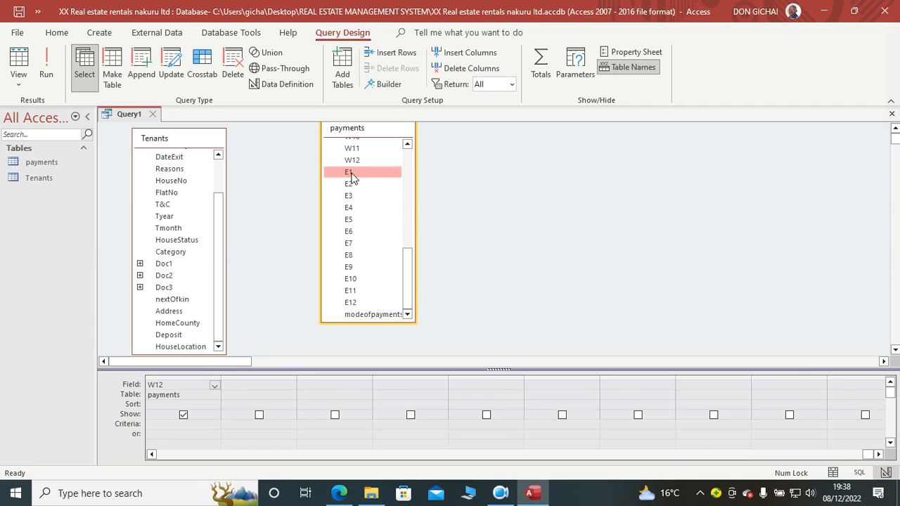
double_click(349, 184)
double_click(357, 207)
double_click(357, 221)
double_click(356, 232)
double_click(356, 243)
double_click(358, 255)
double_click(364, 268)
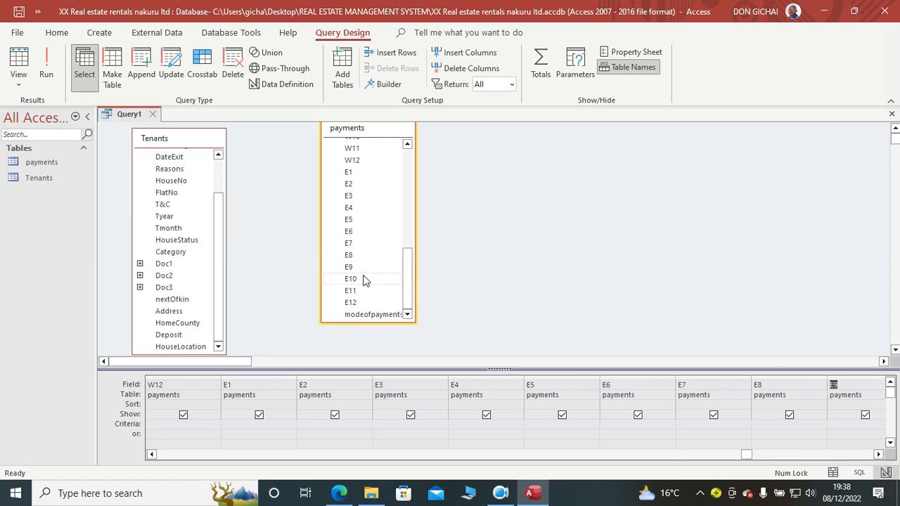
drag(734, 454, 812, 457)
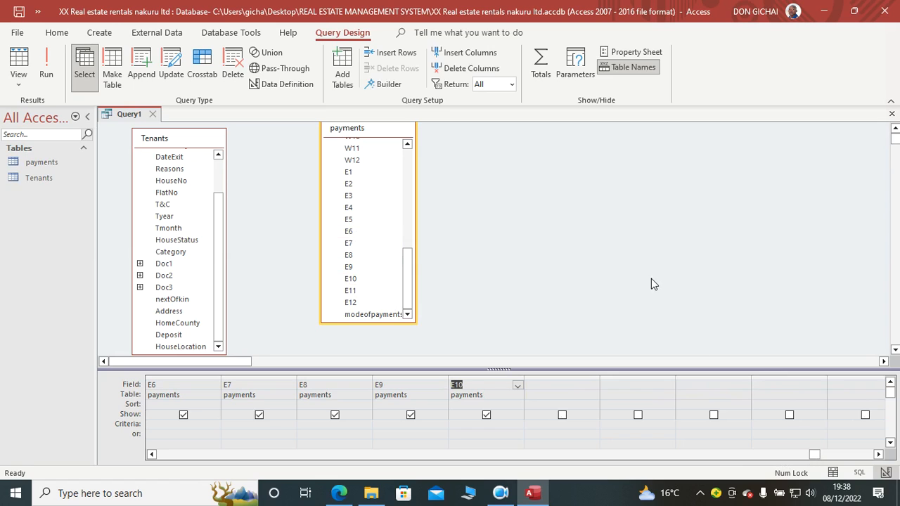
double_click(351, 291)
double_click(351, 303)
double_click(373, 314)
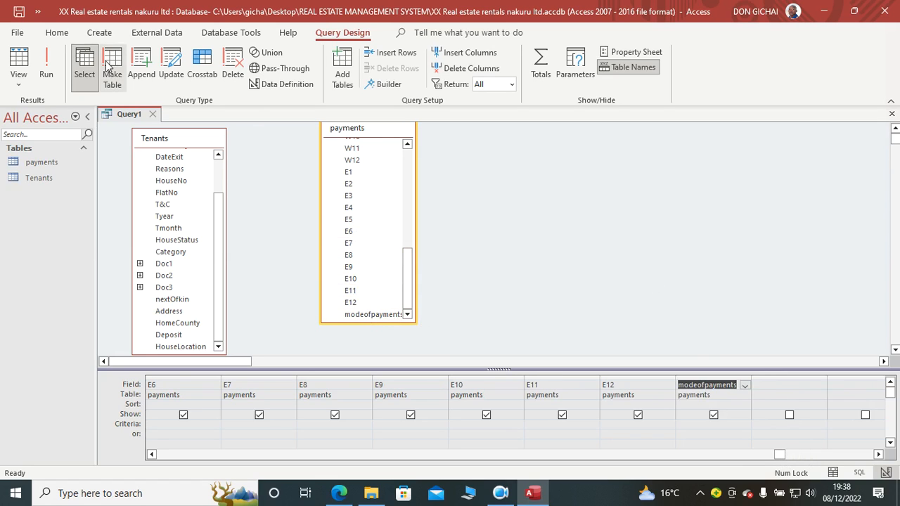
Step: Save the query under the name mainquery
click(19, 12)
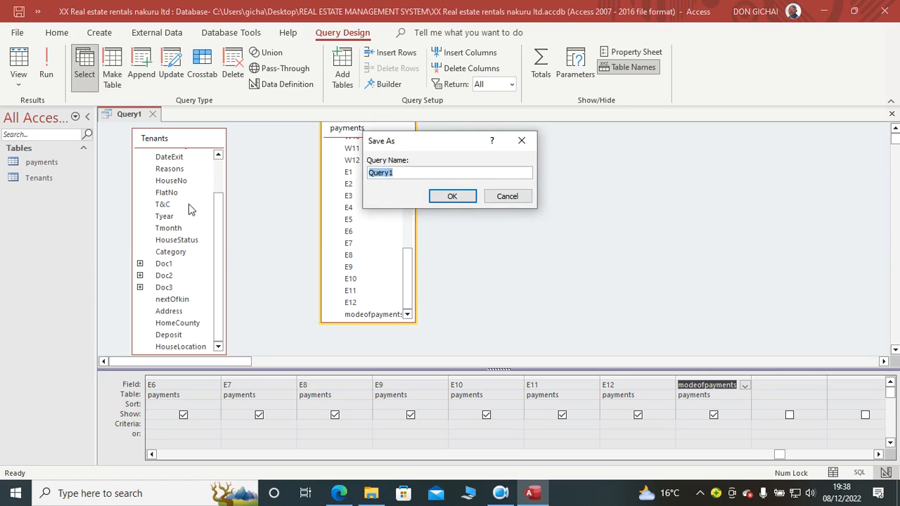
text(mainquery)
key(Return)
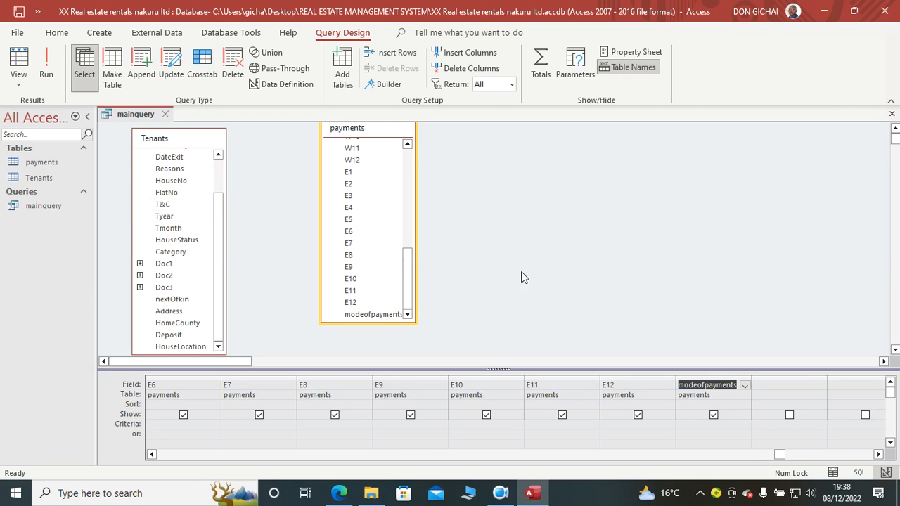
Step: Join the IDNO field of Tenants to the PIDNO field of payments in the query
drag(282, 363, 151, 356)
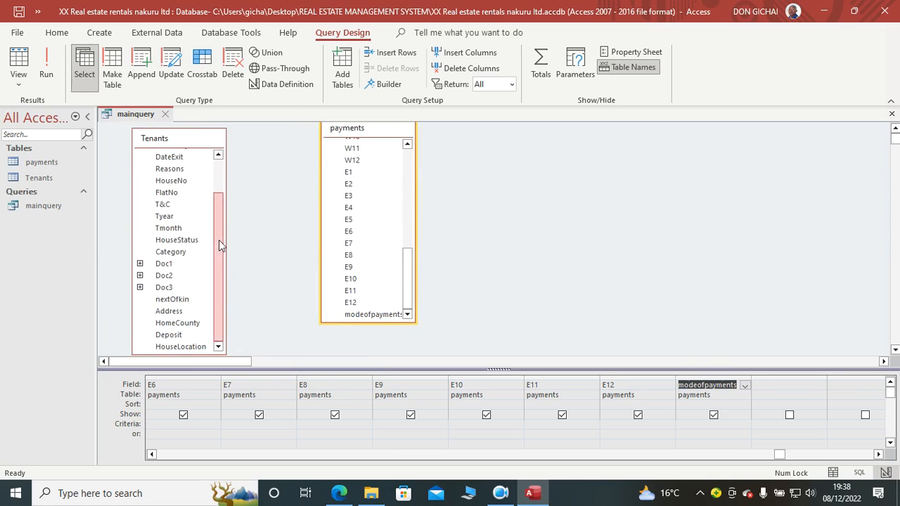
drag(219, 240, 220, 179)
drag(411, 292, 404, 163)
drag(163, 169, 356, 155)
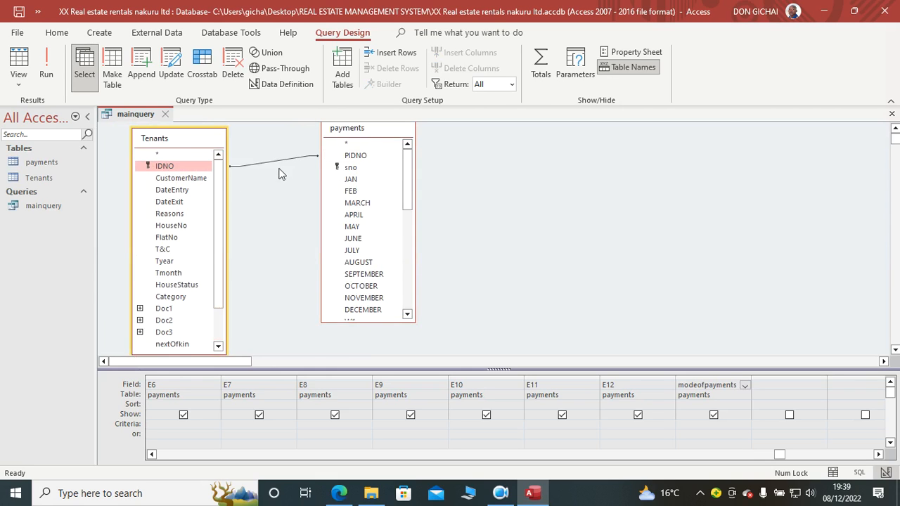
Step: Set the IDNO–PIDNO join to include all Tenants records and only the payments records where the joined fields are equal
double_click(273, 160)
click(322, 203)
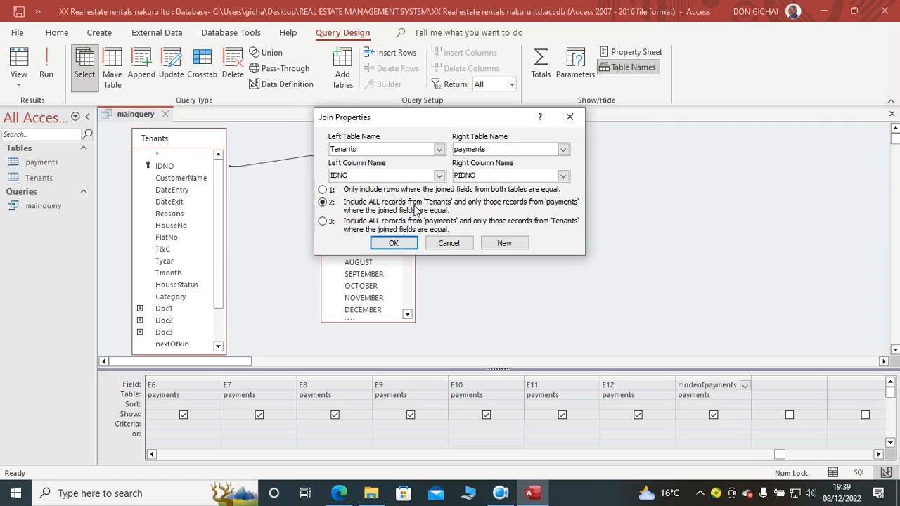
click(393, 243)
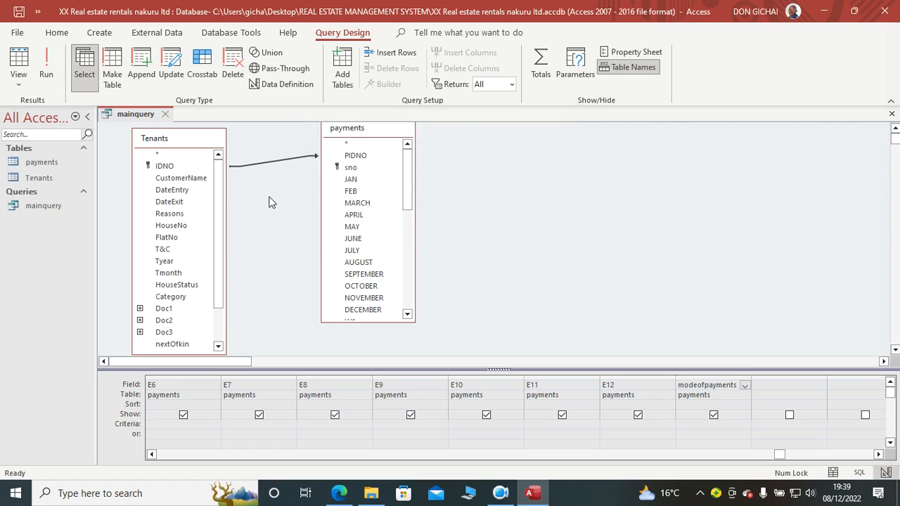
drag(166, 264, 195, 267)
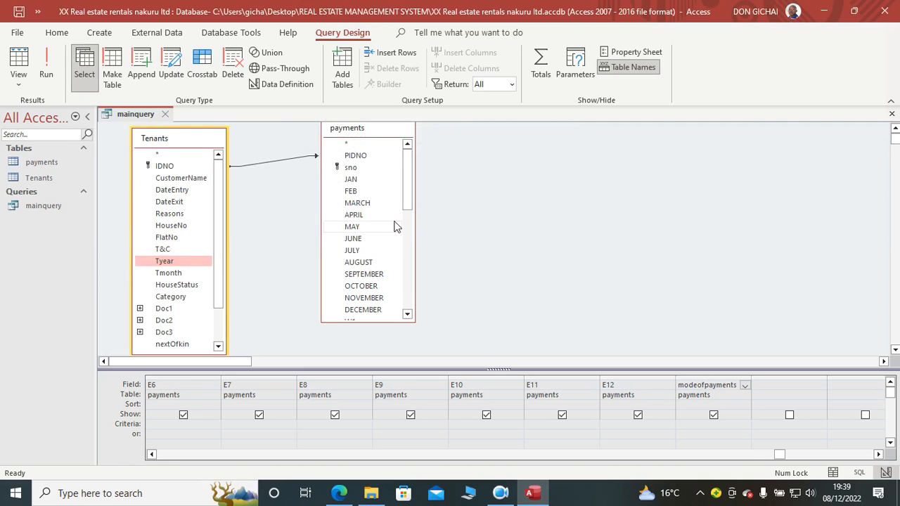
Step: Close mainquery and open the payments table in Design View at the end of its field list
mouse_move(407, 187)
mouse_down()
mouse_move(409, 303)
mouse_move(406, 174)
mouse_move(415, 312)
mouse_move(406, 181)
mouse_up()
right_click(127, 114)
click(163, 139)
right_click(52, 163)
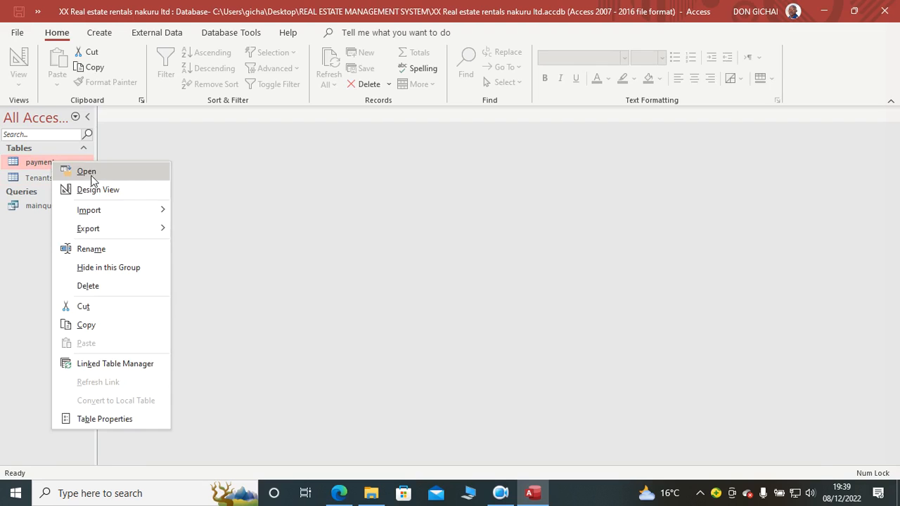
click(96, 189)
scroll(188, 253, down, 12)
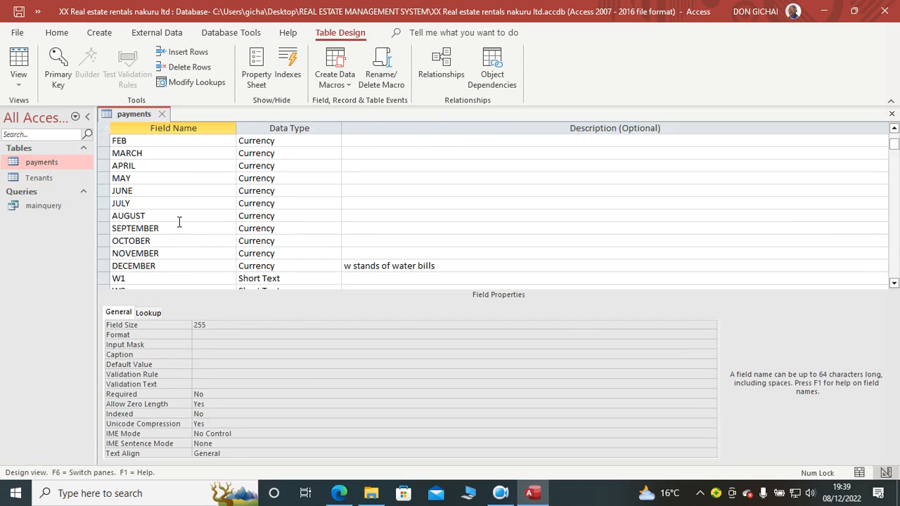
scroll(176, 221, up, 5)
scroll(176, 221, up, 7)
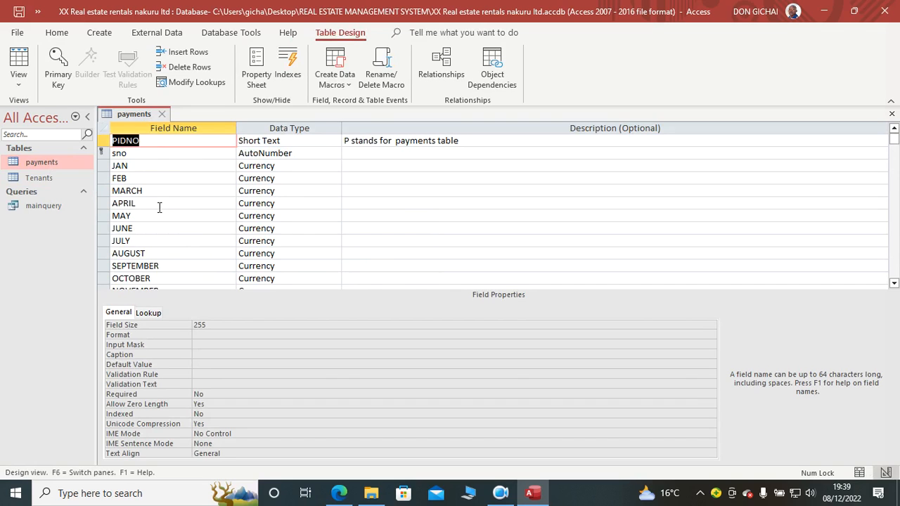
scroll(160, 207, down, 12)
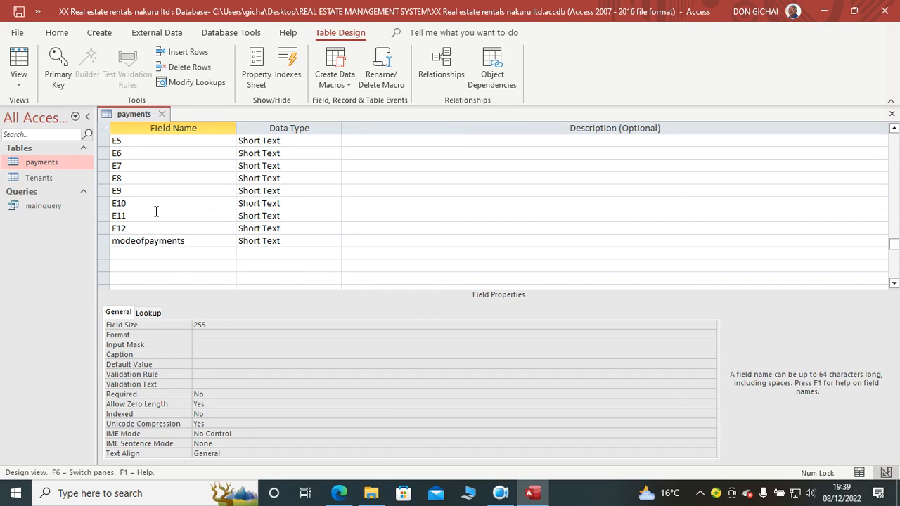
Step: Add a Short Text field named Pmonth below modeofpayments in the payments table
click(157, 254)
key(Caps_Lock)
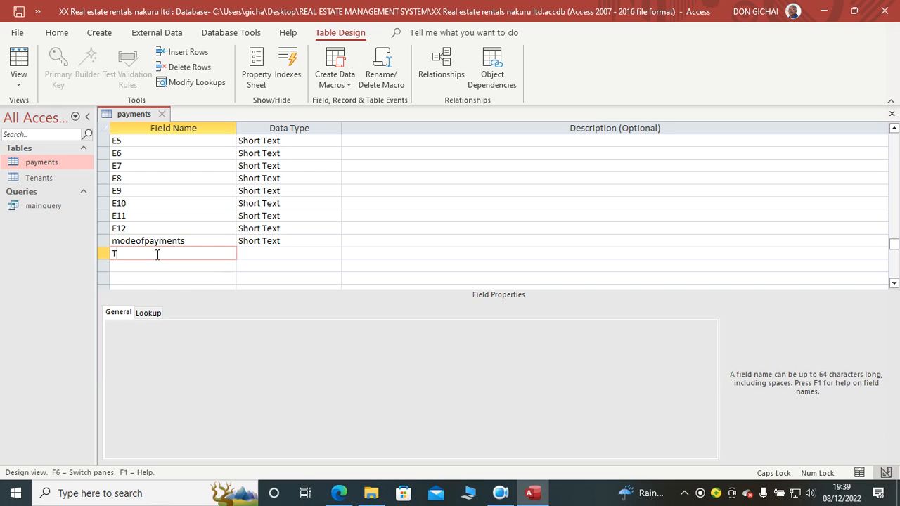
key(BackSpace)
key(Caps_Lock)
text(p)
key(Caps_Lock)
text(M)
key(BackSpace)
key(BackSpace)
key(BackSpace)
text(P)
key(Caps_Lock)
click(241, 254)
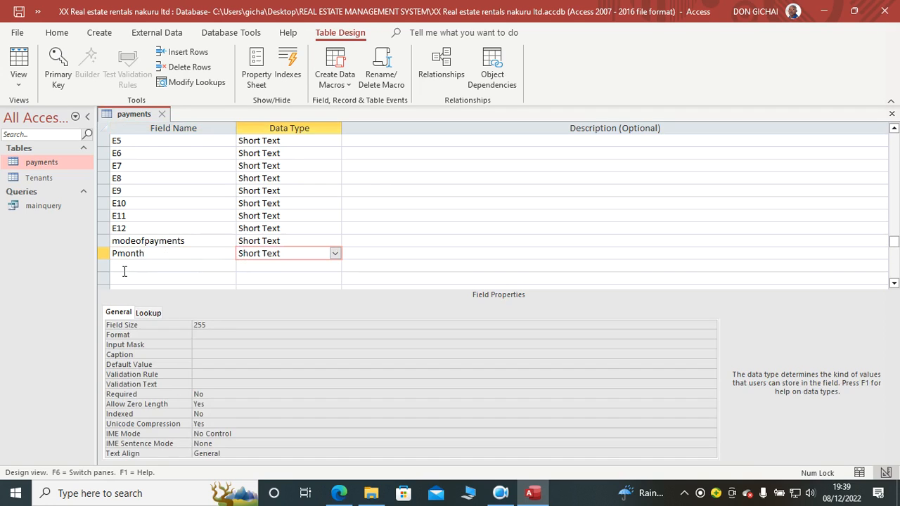
Step: Enter "p month p stands for payments table" as the description of the Pmonth field
click(379, 252)
text(p month p stands for)
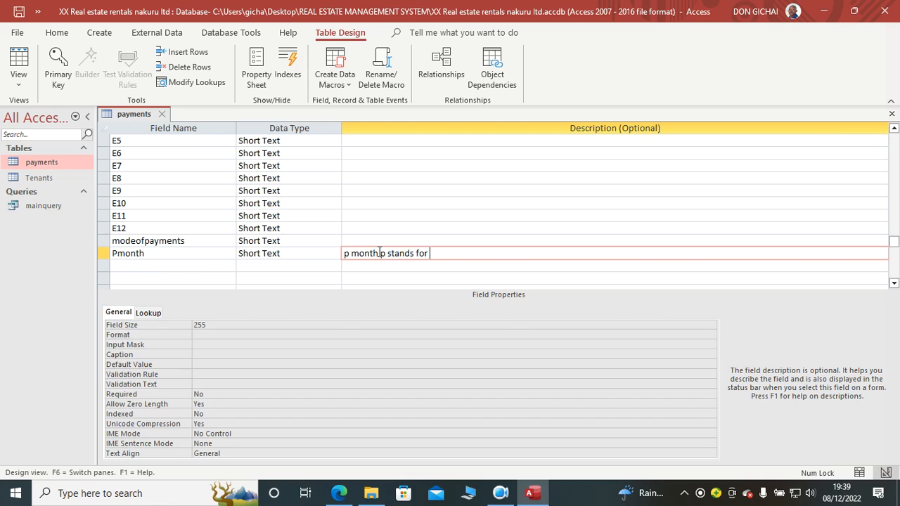
text( payments table)
Step: Add a Number field named Pyear below Pmonth, and close the payments table with its changes saved
click(199, 266)
text(Pyear)
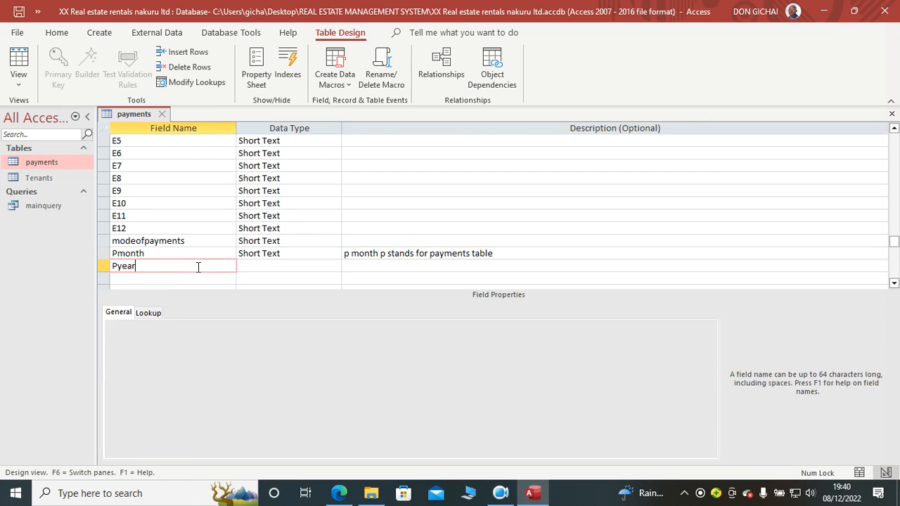
key(Tab)
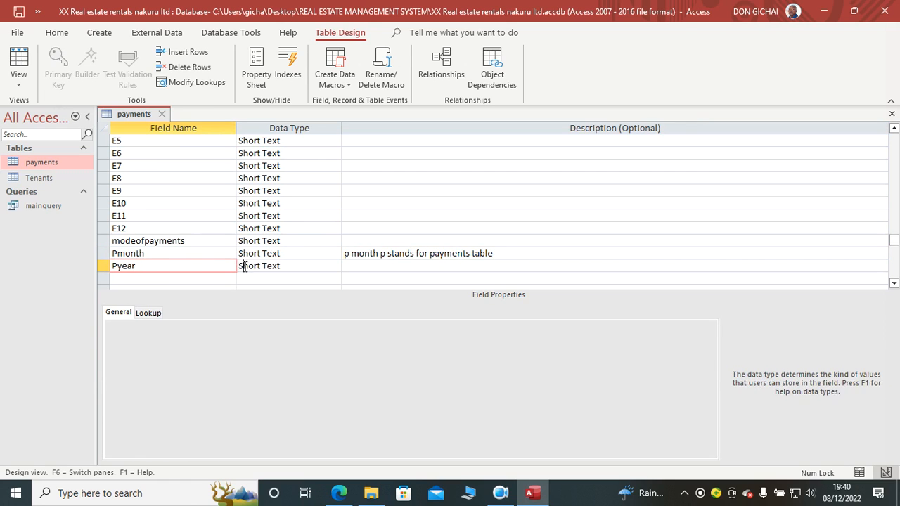
text(number)
click(354, 263)
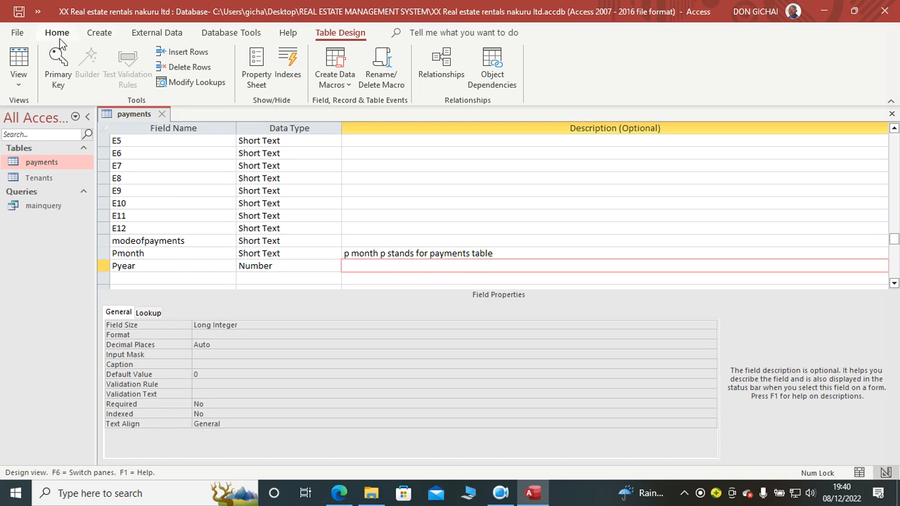
right_click(147, 115)
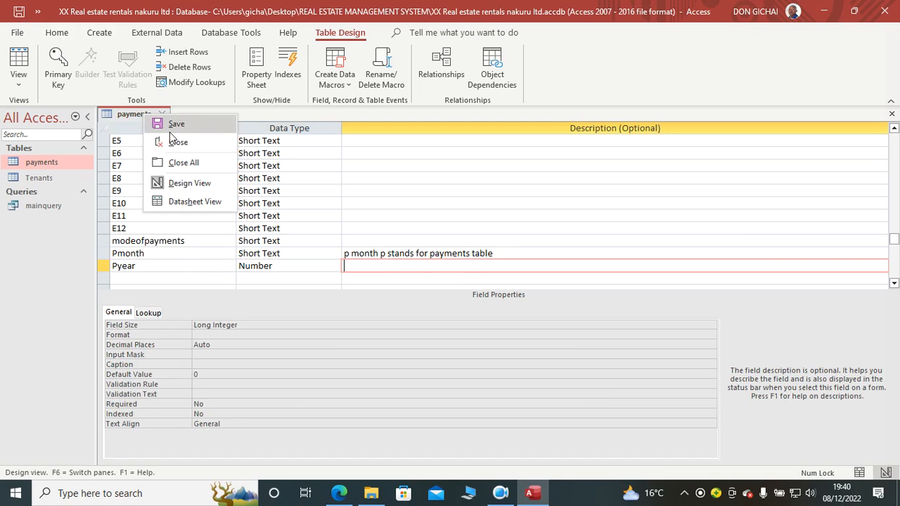
click(176, 139)
Step: Open mainquery in Design View and add the payments fields Pmonth and Pyear to the query grid
right_click(51, 205)
click(89, 232)
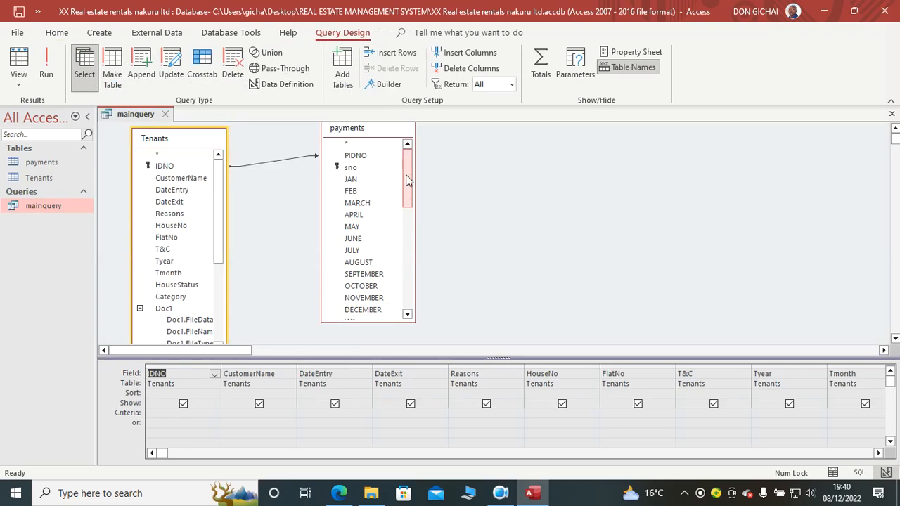
click(404, 194)
drag(396, 195, 401, 316)
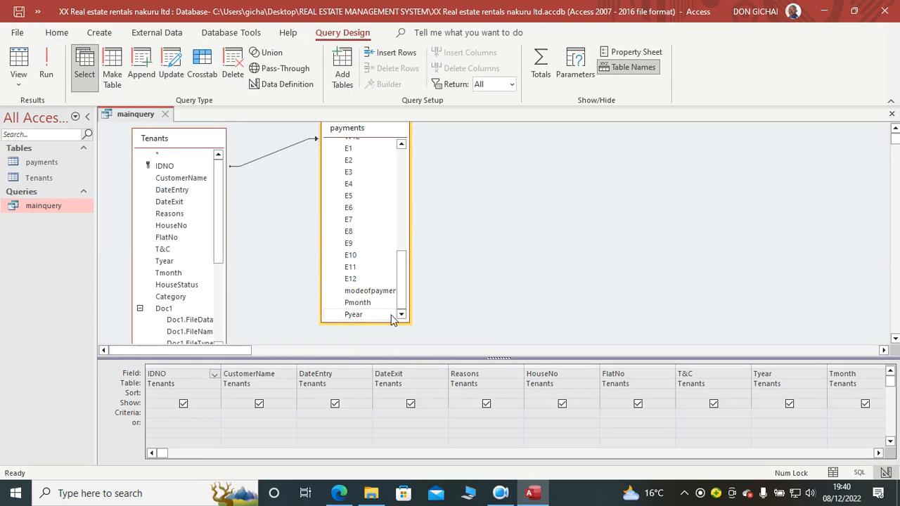
click(356, 316)
drag(164, 453, 814, 440)
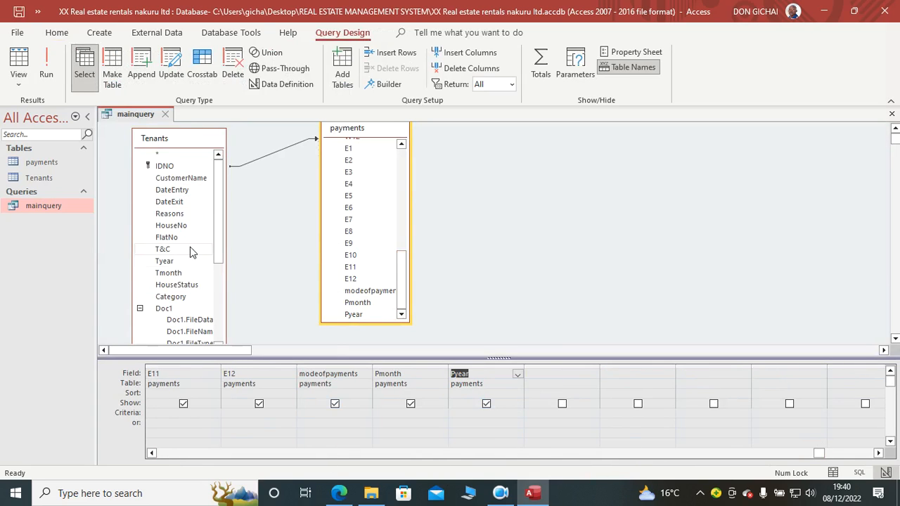
Step: Join Tyear of Tenants to Pyear of payments, including all Tenants records and only the payments records where the joined fields are equal
drag(165, 261, 336, 316)
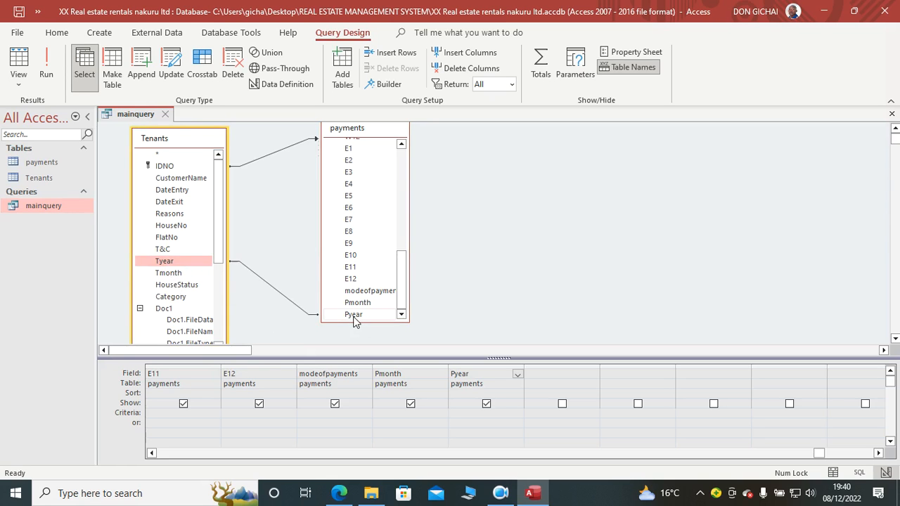
double_click(277, 296)
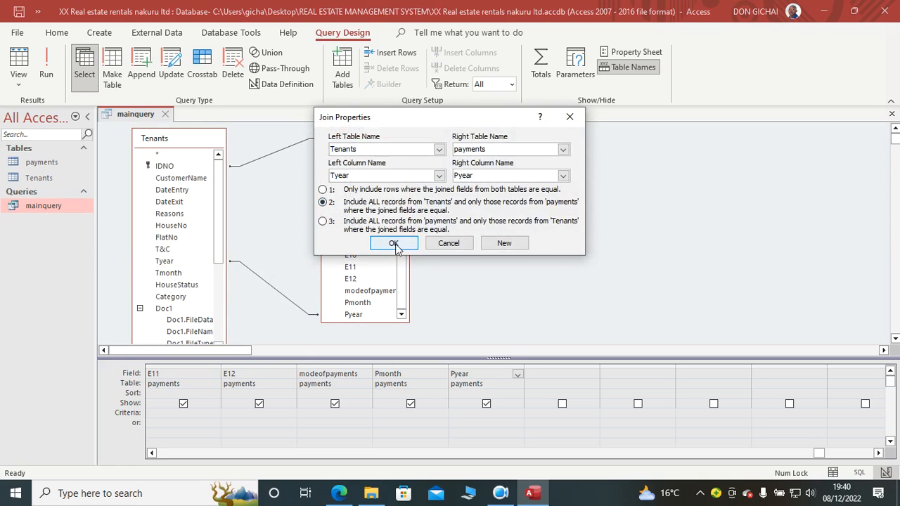
click(392, 242)
Step: Join Tmonth of Tenants to Pmonth of payments, including all Tenants records and only the payments records with equal joined fields
drag(171, 276, 359, 305)
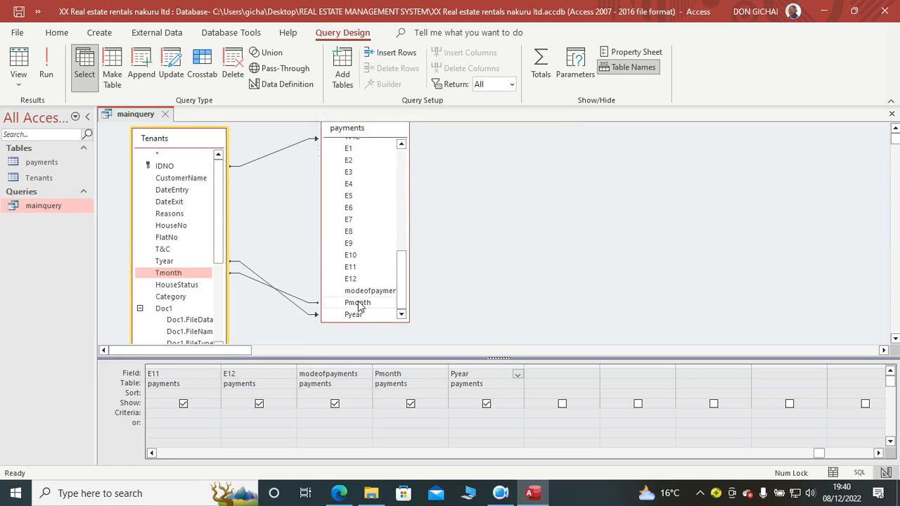
double_click(308, 305)
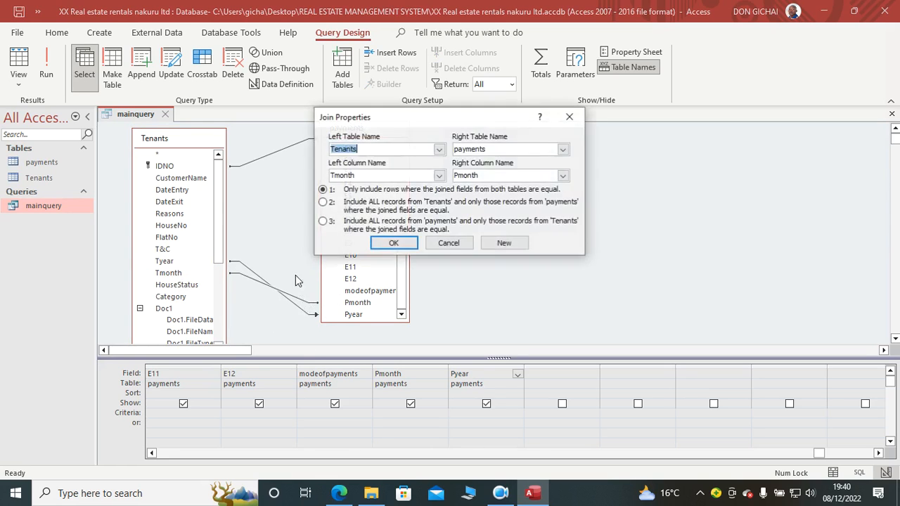
click(324, 204)
click(394, 243)
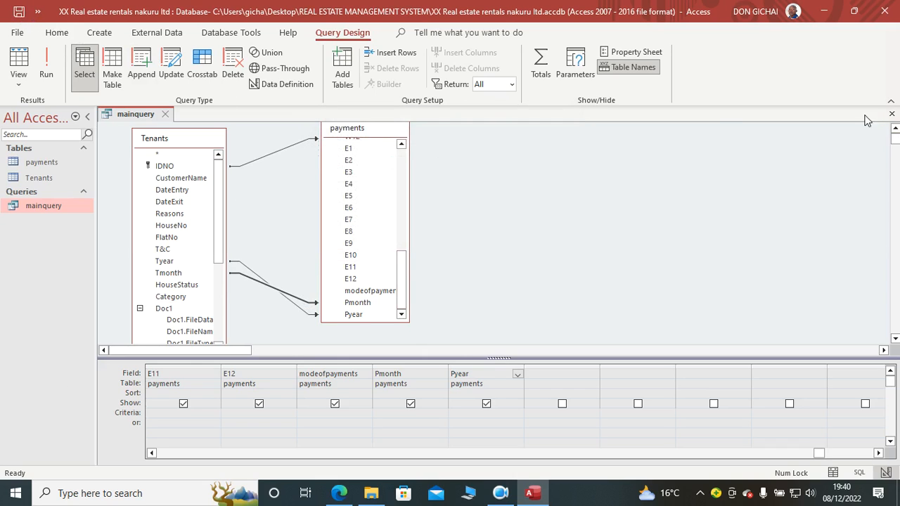
Step: Show mainquery in Datasheet View and close the query
click(19, 59)
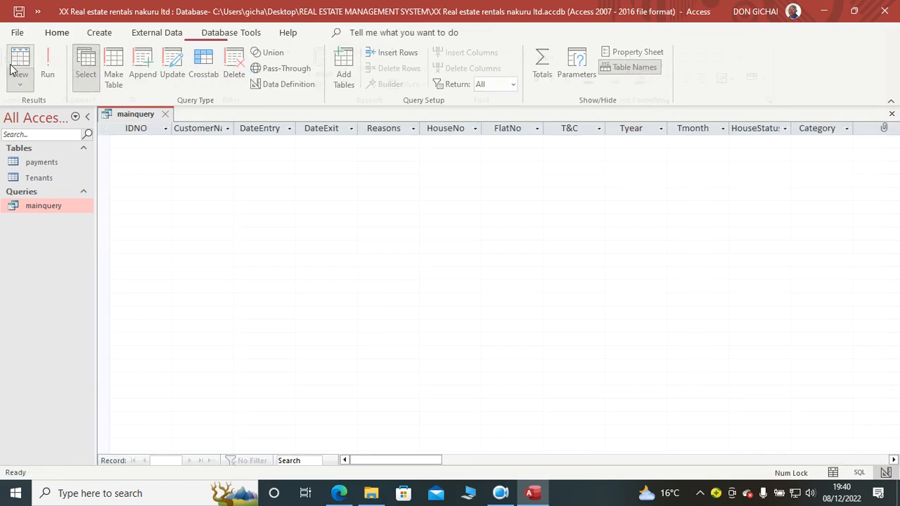
click(892, 114)
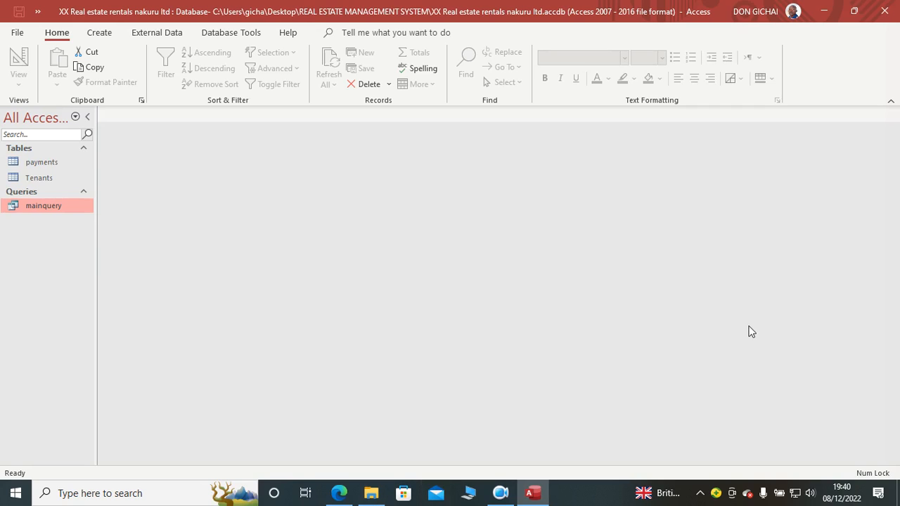
Step: Open the Tenants table and enter the tenant's ID number in the IDNO field of the first record
double_click(51, 177)
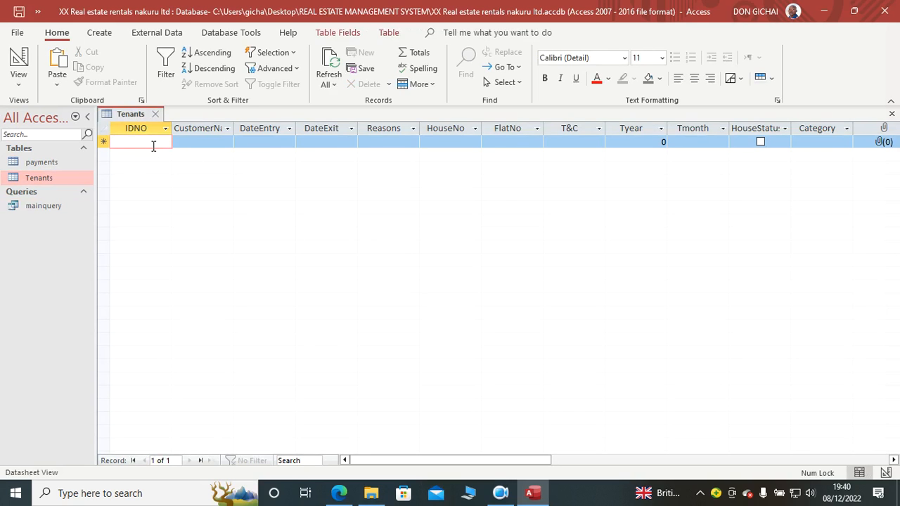
text(1253333)
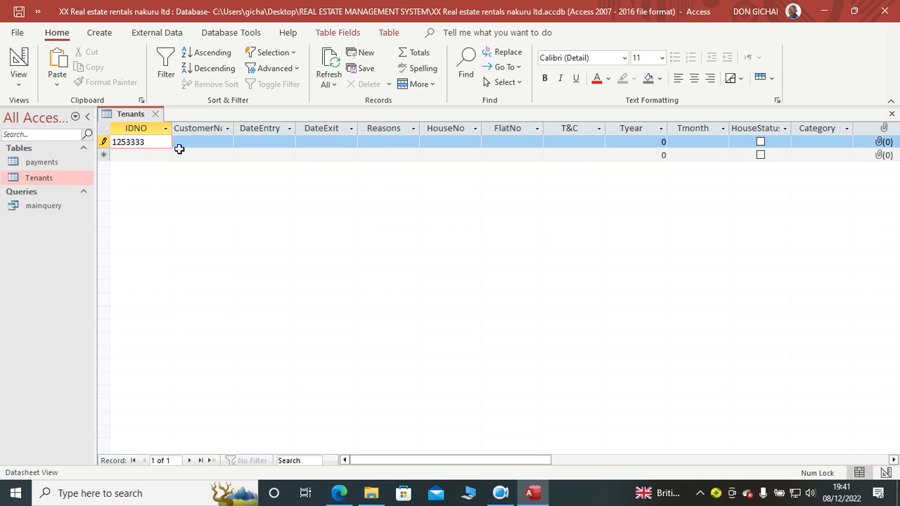
click(201, 141)
Step: Set the IDNO field size to 10, save the Tenants design despite possible data loss, and return to the datasheet
click(19, 64)
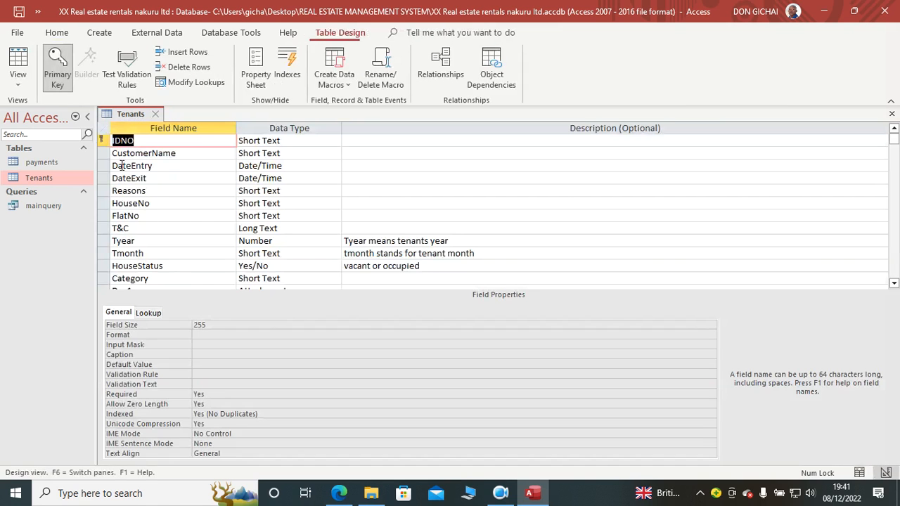
click(293, 140)
click(169, 325)
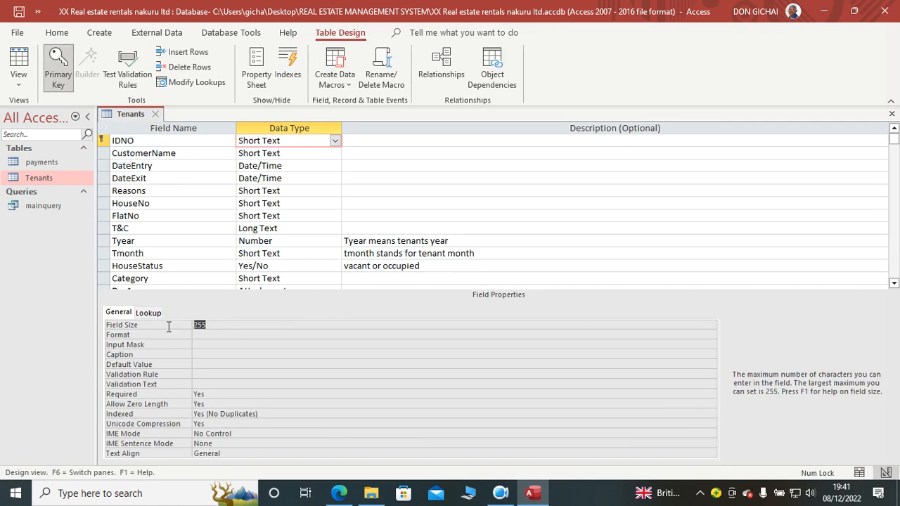
text(10)
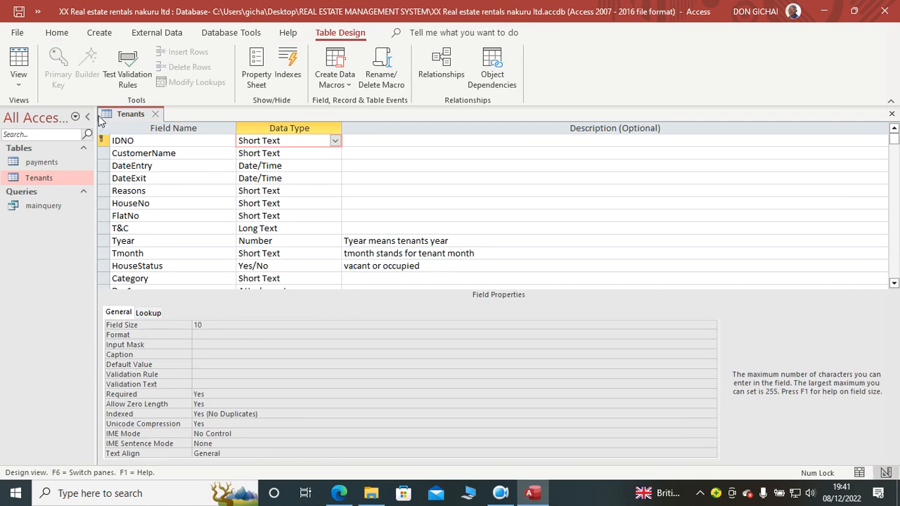
click(19, 11)
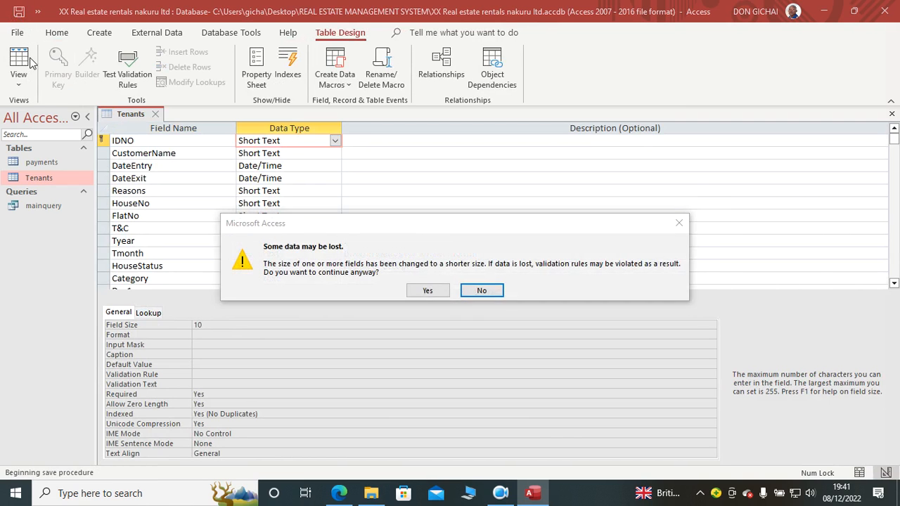
click(422, 290)
click(19, 65)
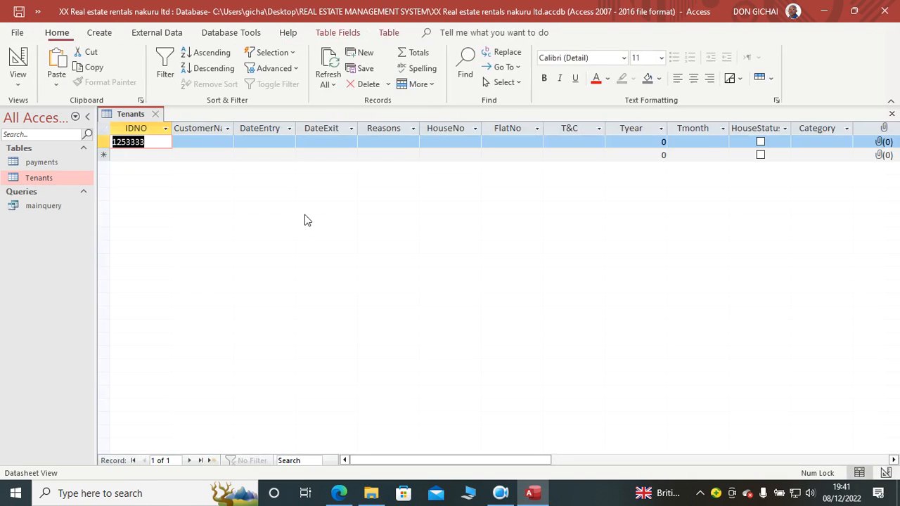
Step: Enter the customer's full name in the first tenant record and set its DateEntry to 08/12/2022
click(212, 142)
key(Caps_Lock)
text(A)
key(Caps_Lock)
text(dams C)
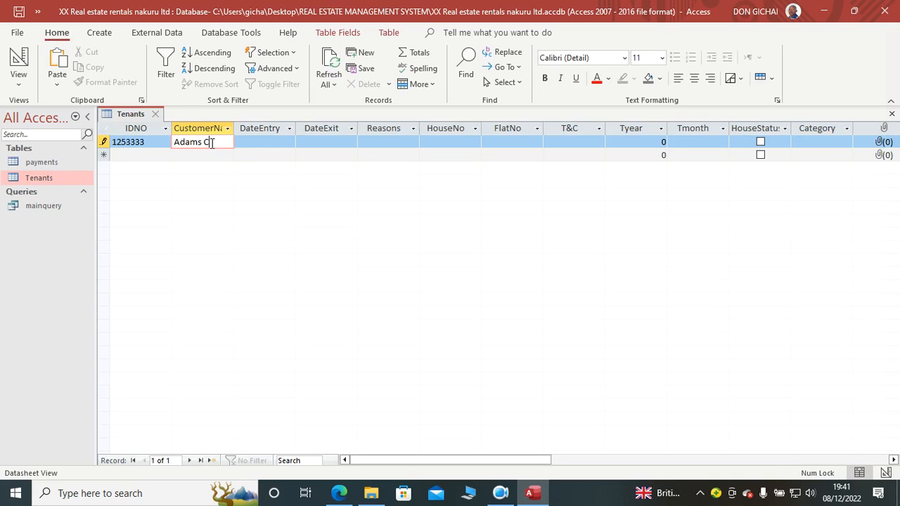
click(253, 143)
click(303, 143)
click(266, 193)
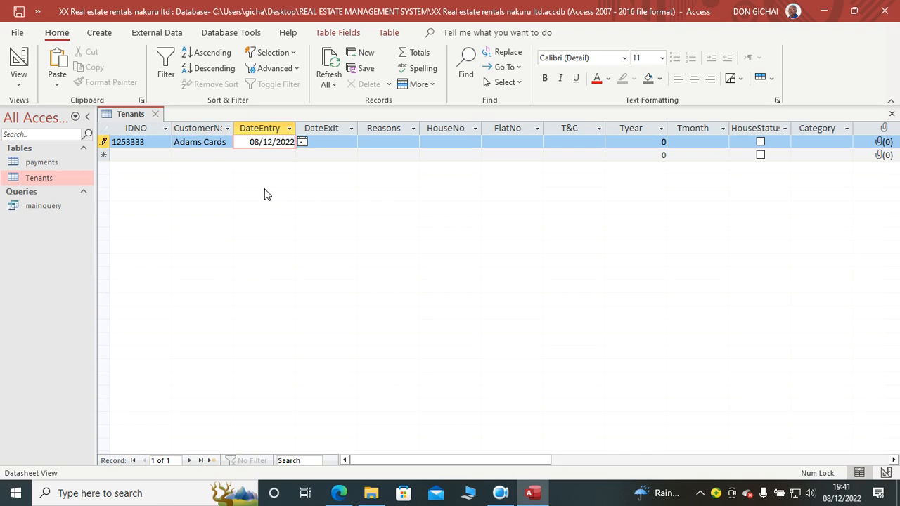
Step: Set HouseNo to HJK450 and FlatNo to 1 in the first tenant record
click(445, 143)
key(Caps_Lock)
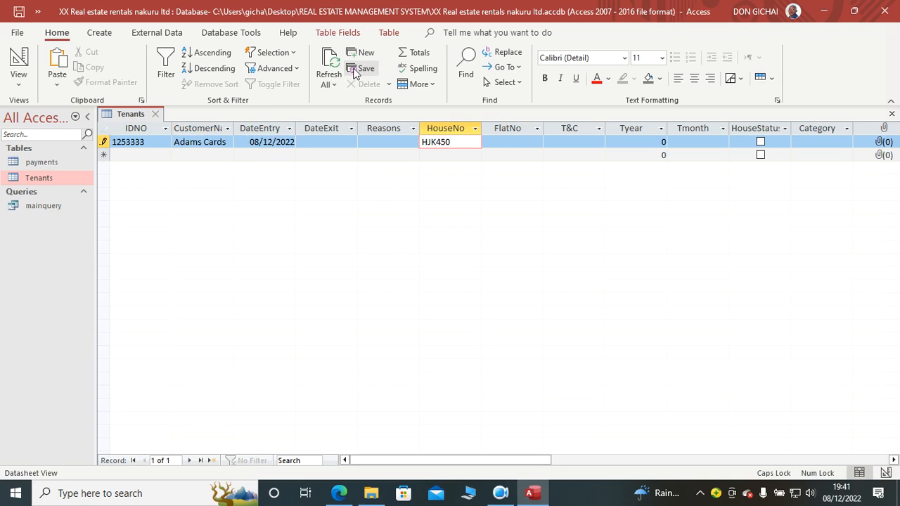
click(514, 145)
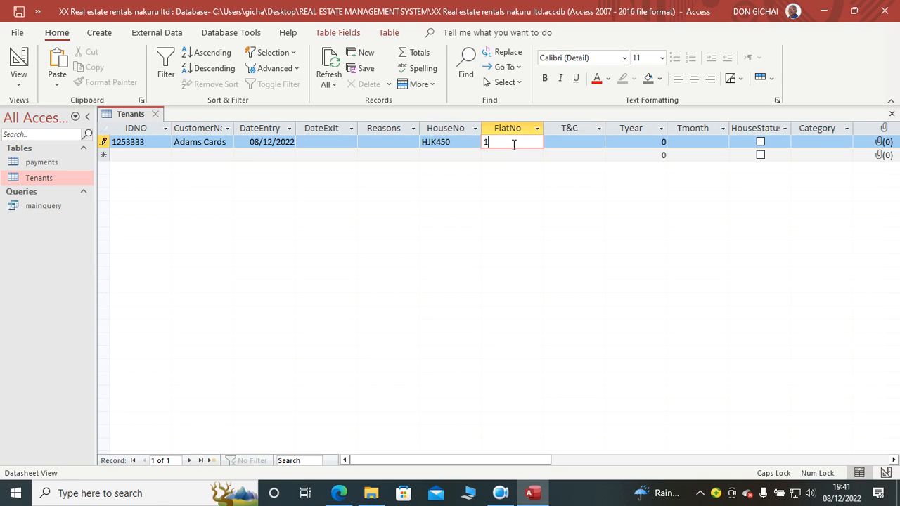
text(1)
Step: Set Tyear to 2022 and Tmonth to JANUARY in the first tenant record
double_click(625, 144)
text(2022)
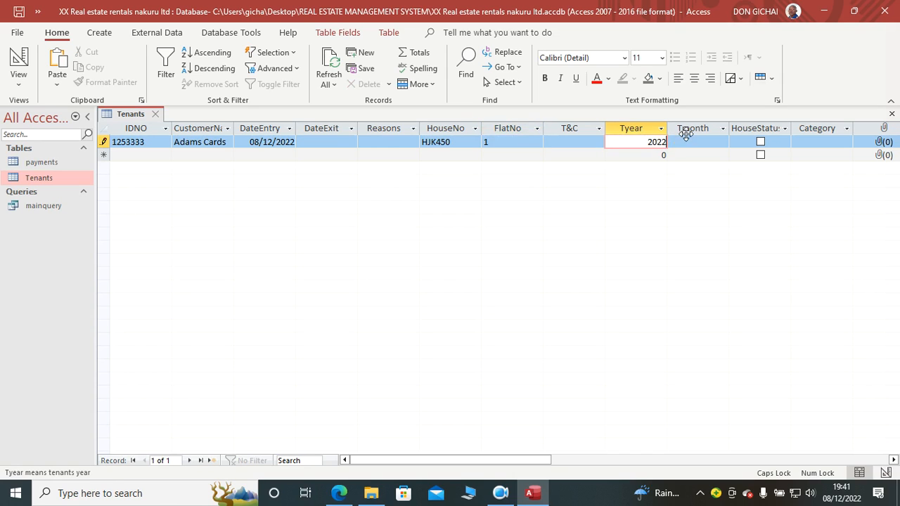
click(691, 143)
key(Caps_Lock)
text(j)
key(Caps_Lock)
key(BackSpace)
text(JAN)
text(UARY)
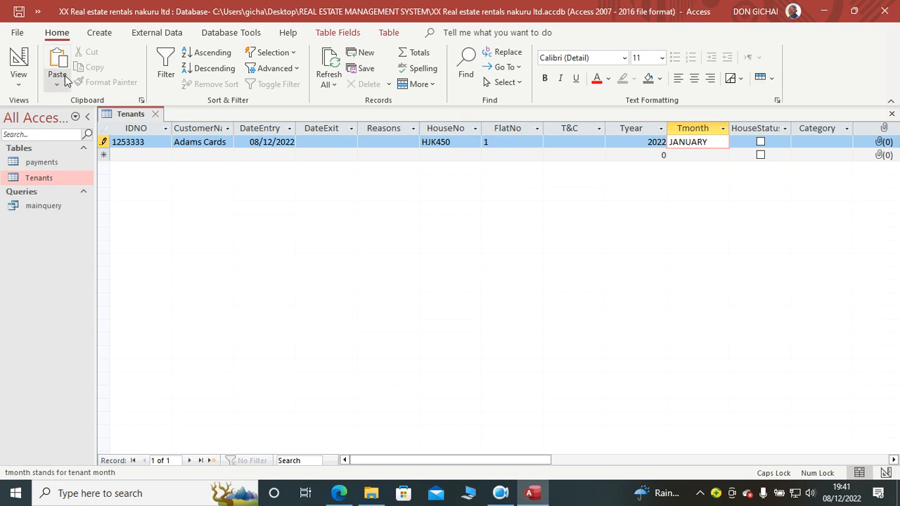
Step: Set the default value of the Tmonth field to JANUARY in the Tenants table design
click(19, 64)
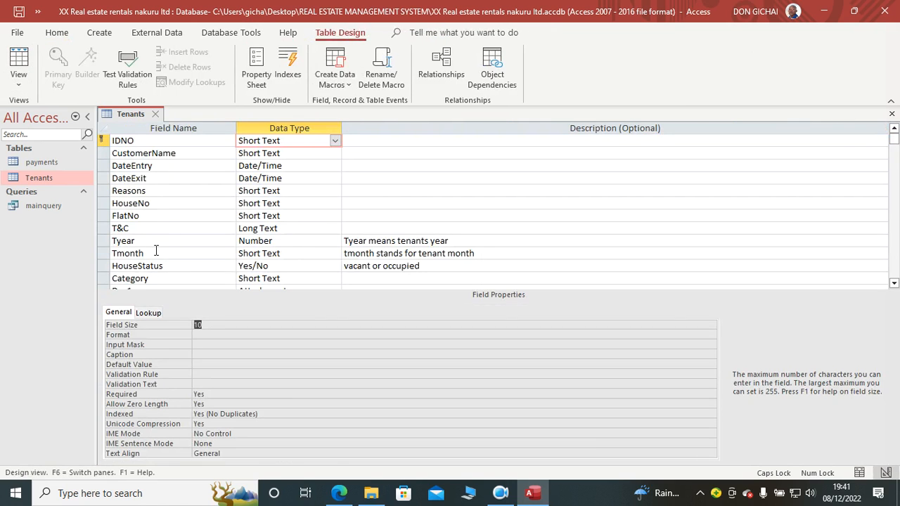
click(186, 254)
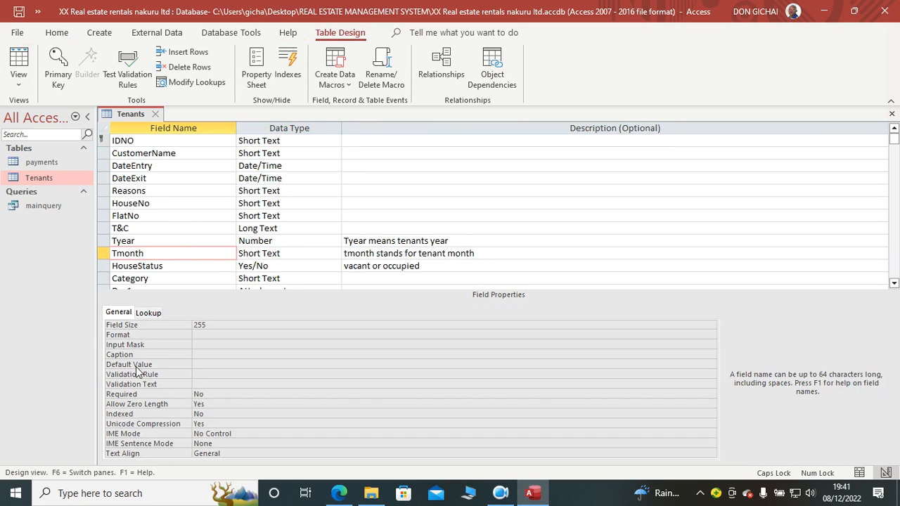
click(205, 363)
text(JANUARY)
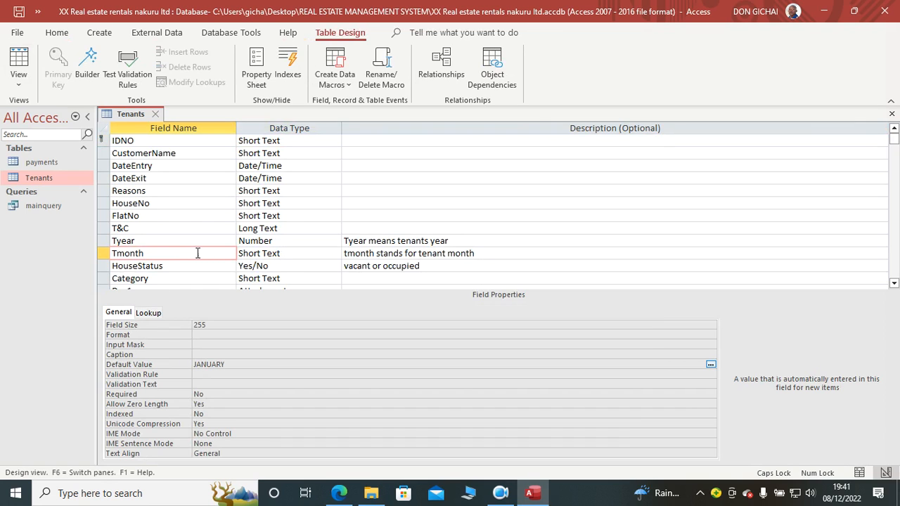
Step: Set the default value of the Tyear field to Year(Date()) and return to the Tenants datasheet
click(295, 240)
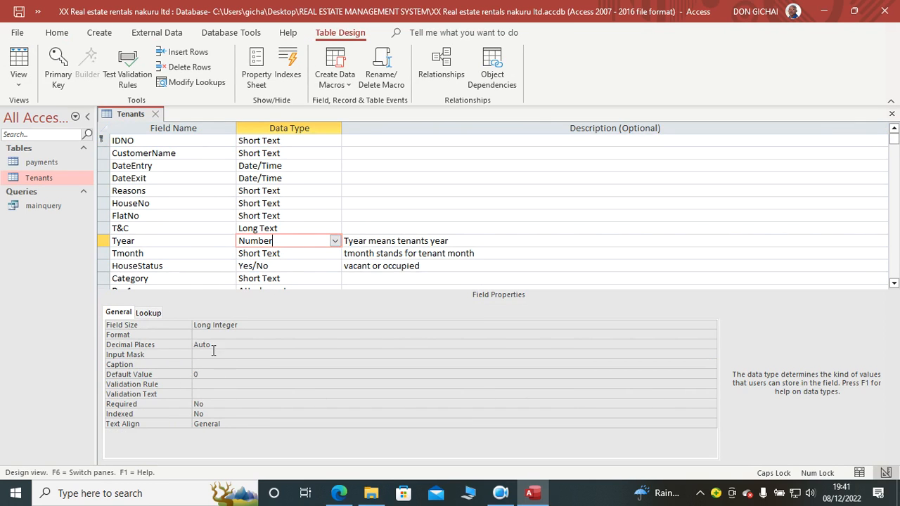
click(182, 373)
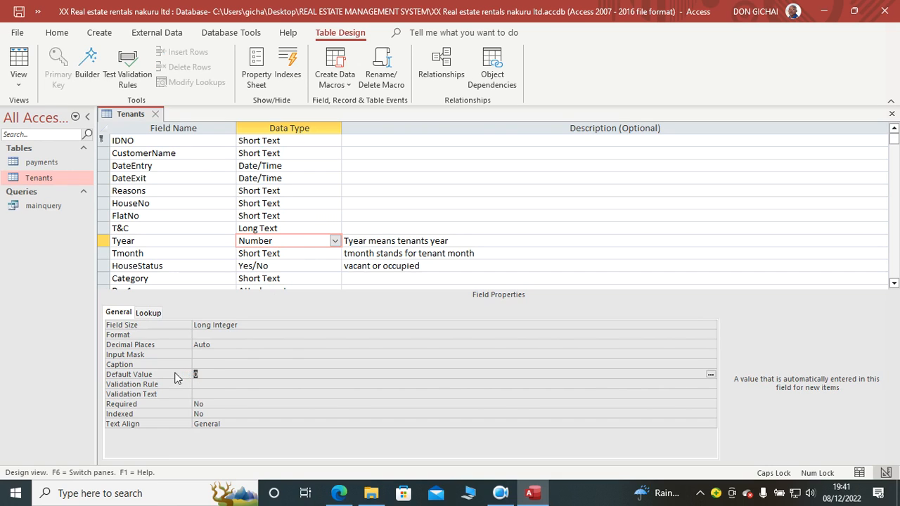
text(YEAR)
text((DATE()))
click(226, 387)
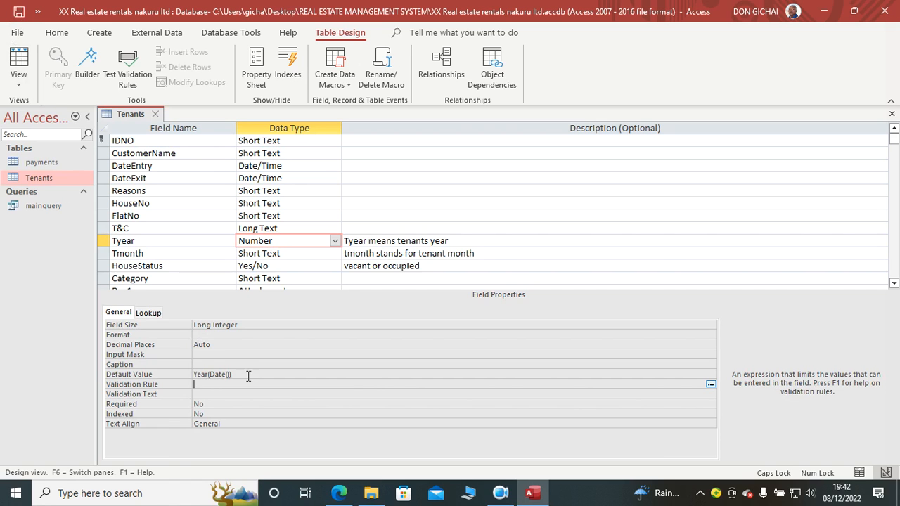
click(38, 57)
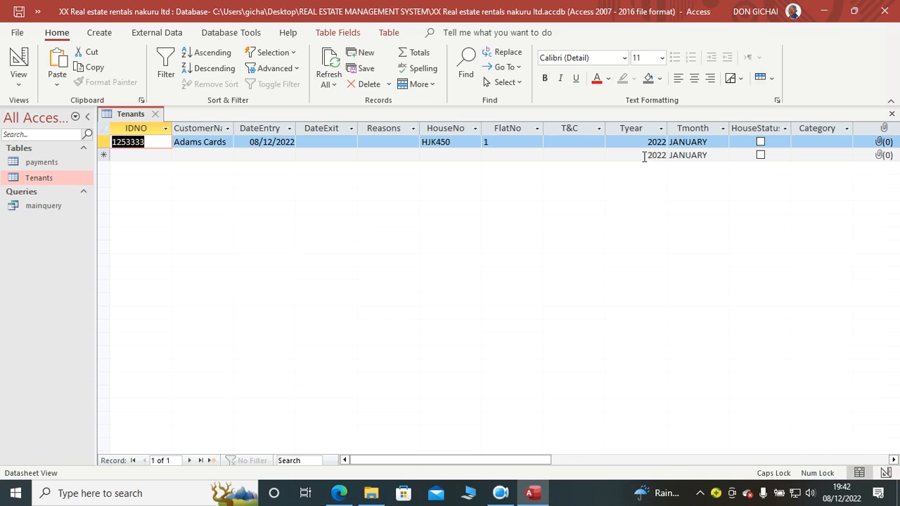
Step: Add a second tenant record with the tenant's ID number, the customer's full name and DateEntry 08/12/2022
click(159, 156)
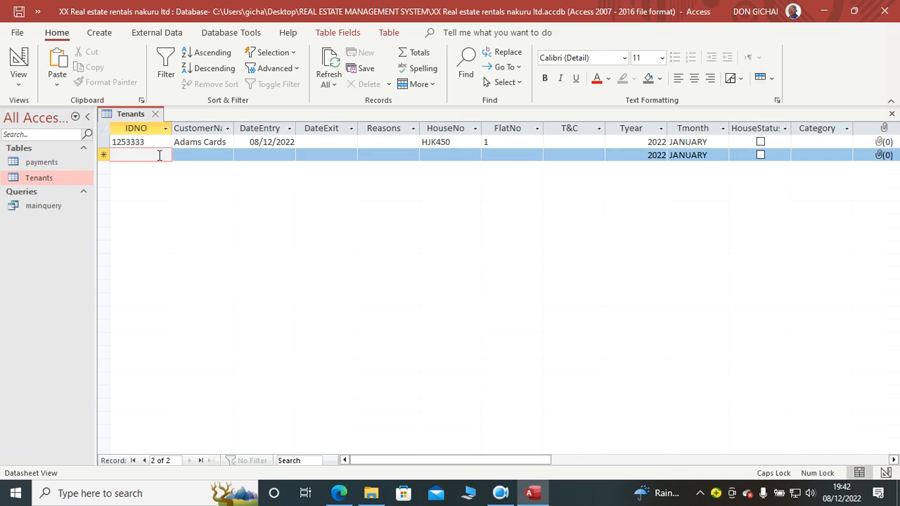
text(568555)
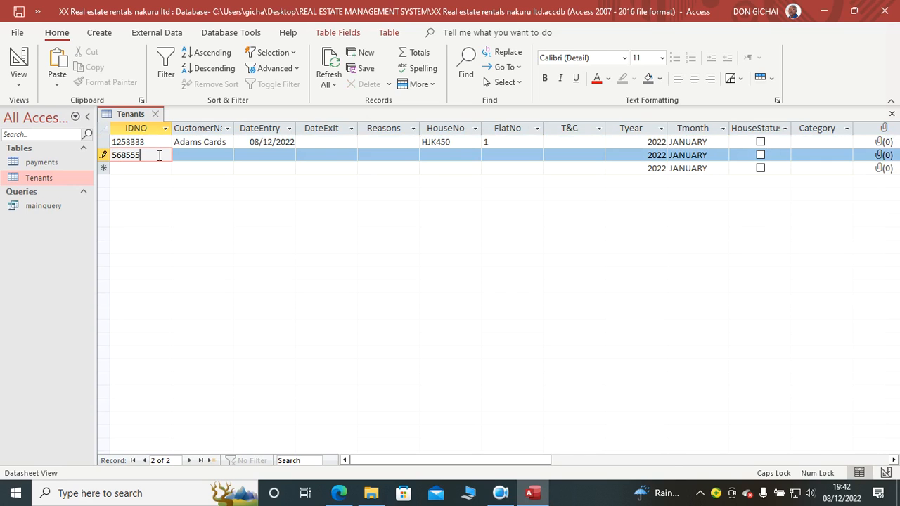
click(193, 155)
click(253, 156)
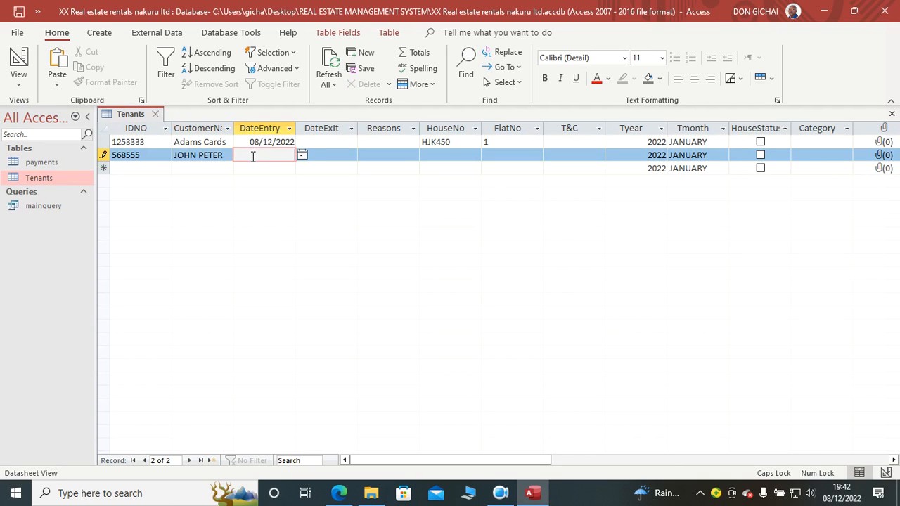
click(302, 155)
click(261, 207)
Step: Set HouseNo to HKJ452 and FlatNo to 1 in the second tenant record, and check HouseStatus for both tenants
click(432, 156)
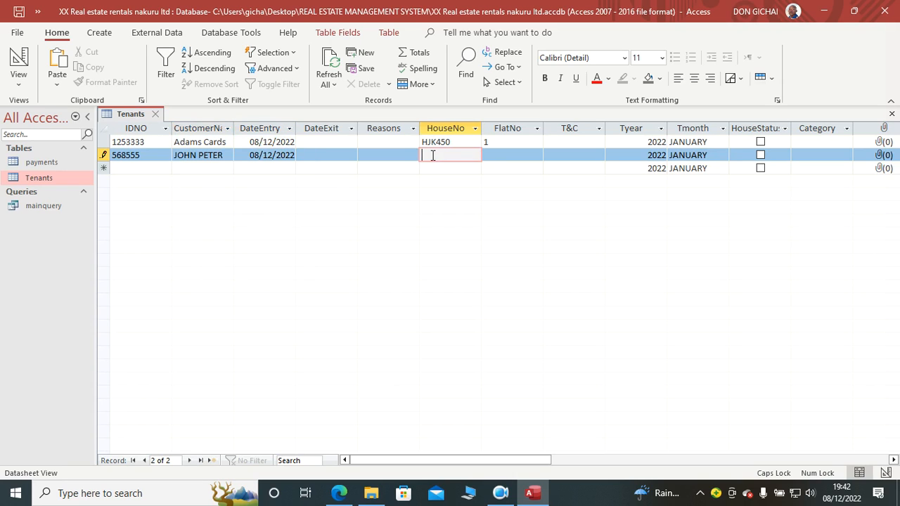
text(HKJ452)
click(492, 152)
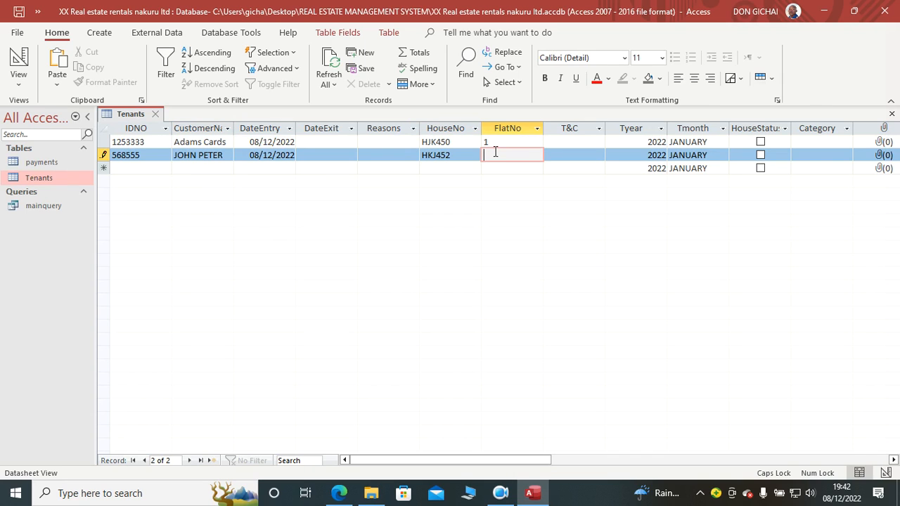
text(1)
click(760, 140)
click(761, 154)
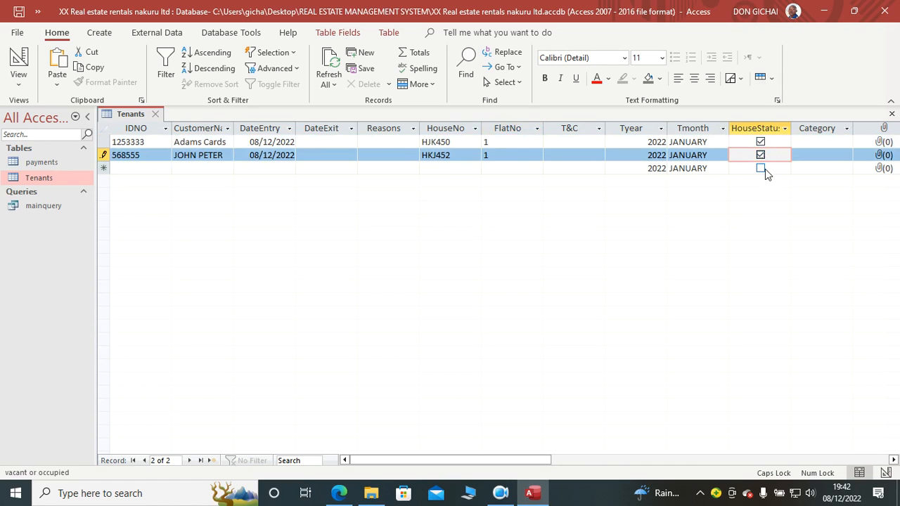
Step: Close the Tenants table and review the tenant records in mainquery
click(892, 113)
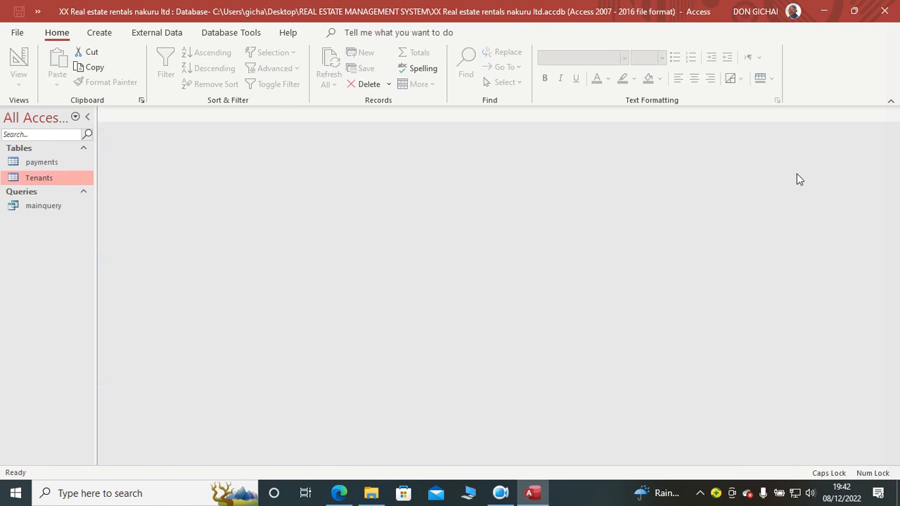
double_click(35, 205)
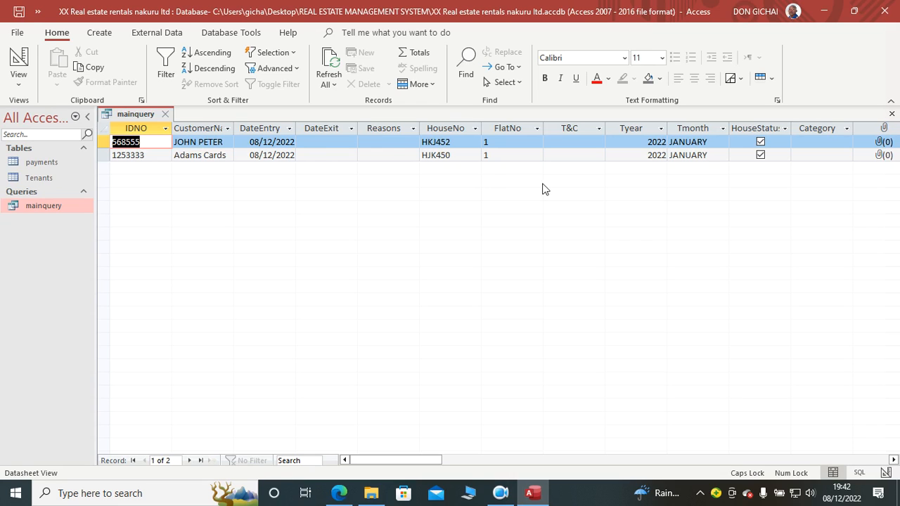
click(891, 113)
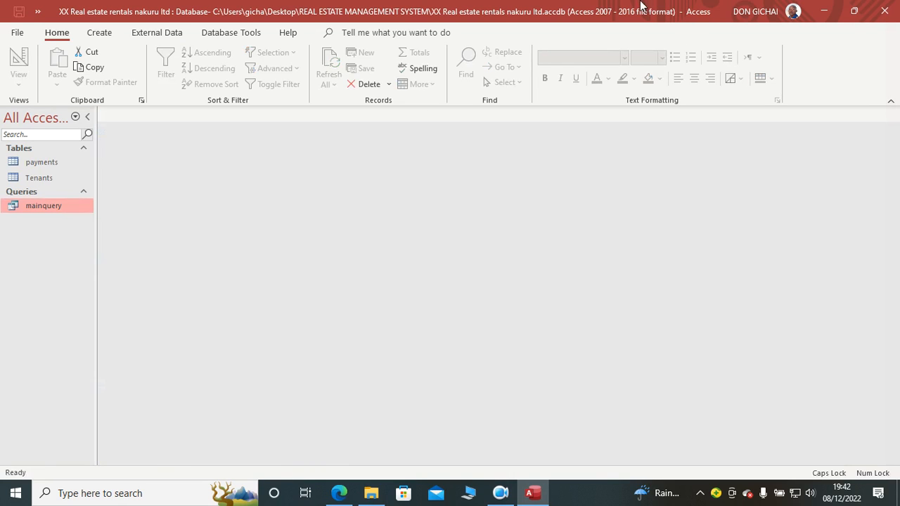
Step: Duplicate mainquery as a new query named DataEntryq
right_click(36, 211)
click(78, 345)
right_click(54, 258)
click(111, 345)
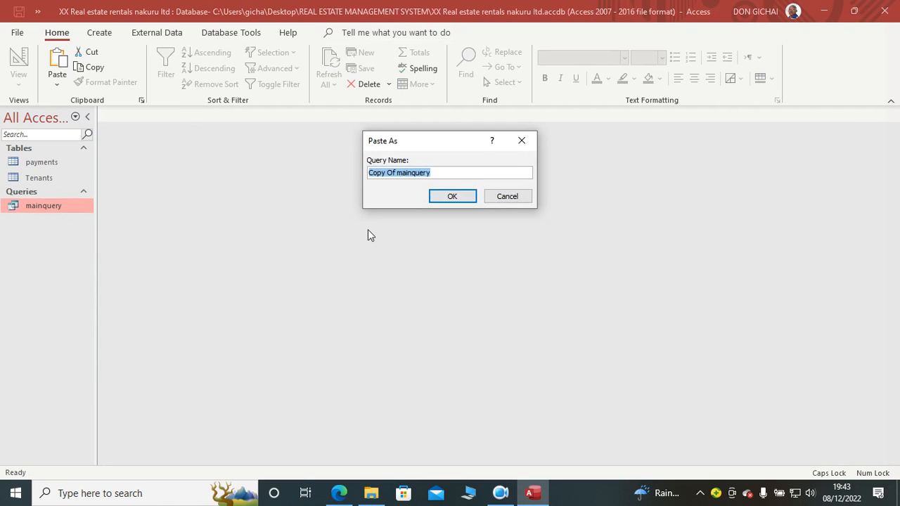
text(D)
key(Caps_Lock)
text(atae)
key(BackSpace)
text(Entryq)
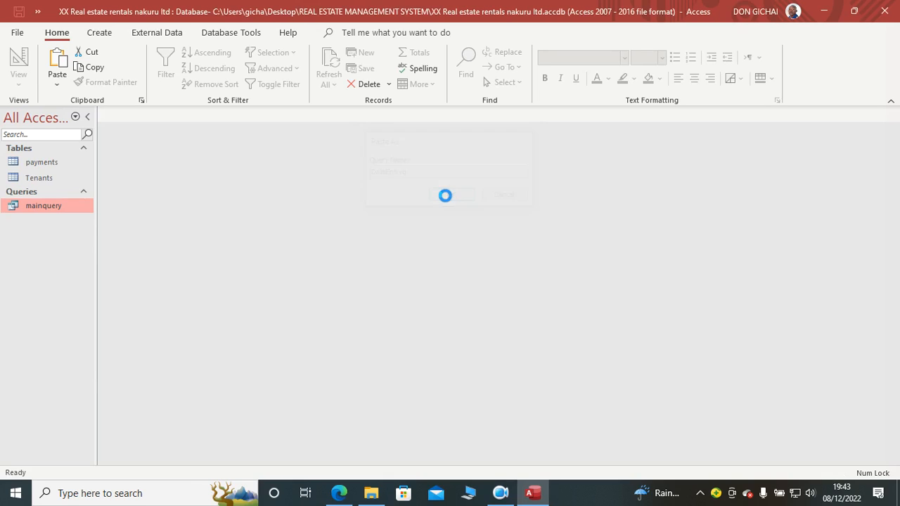
click(443, 198)
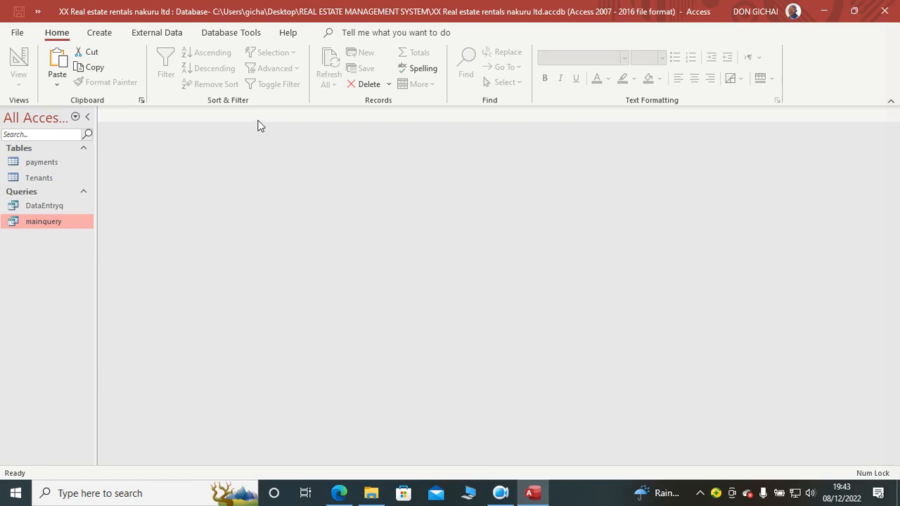
click(500, 493)
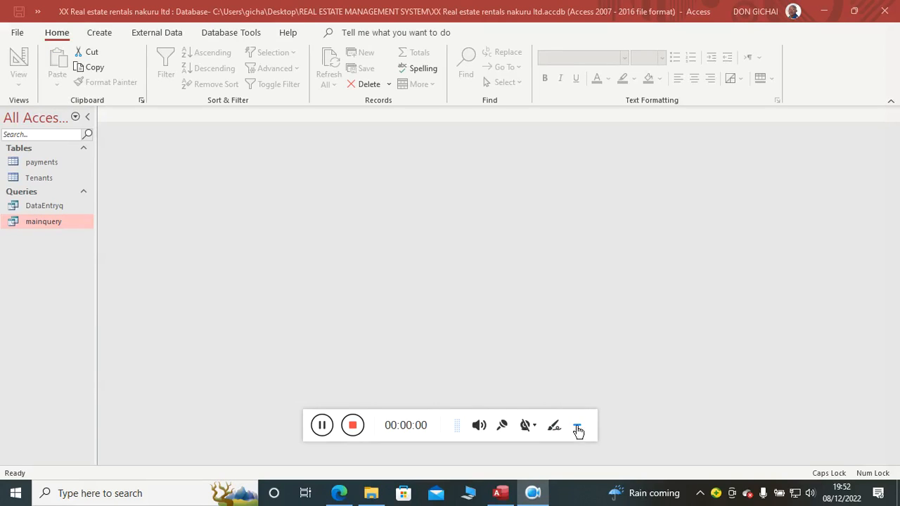
click(576, 425)
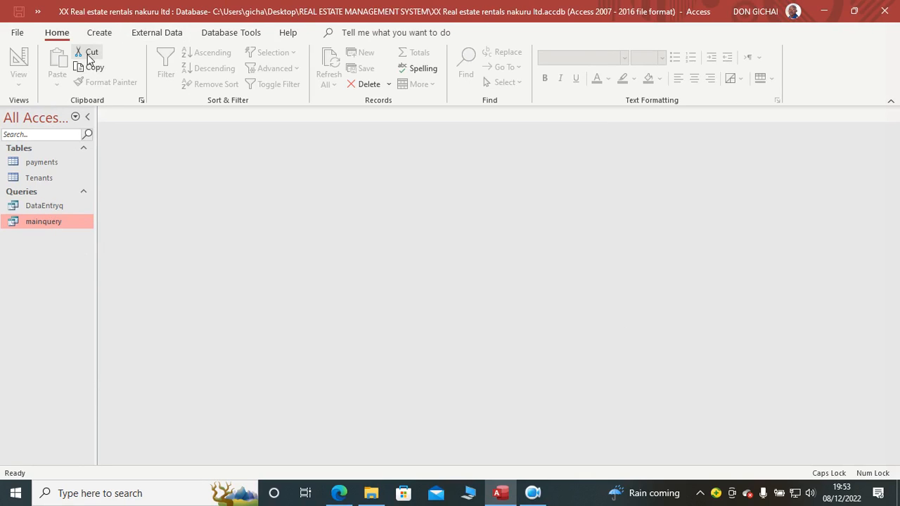
Step: Create a blank form in design view and enlarge its Detail section to about 31.8 cm wide
click(99, 34)
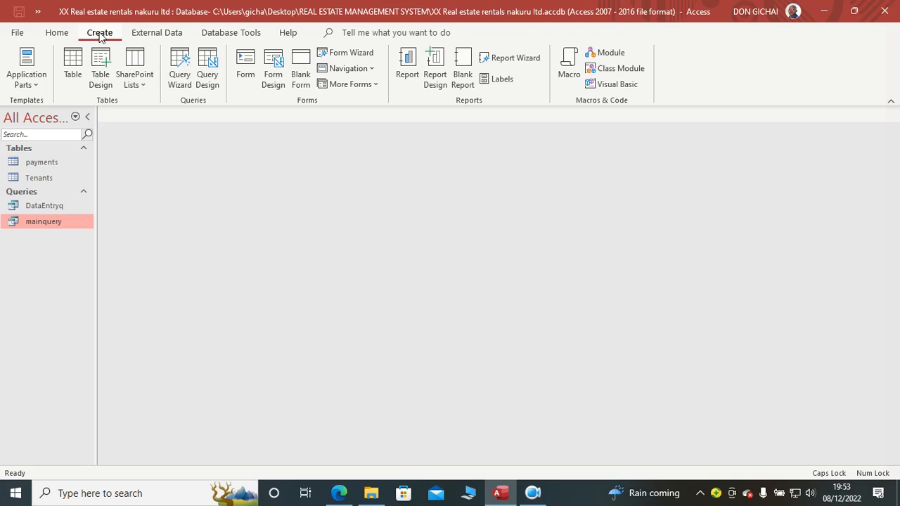
click(269, 78)
drag(420, 411, 760, 432)
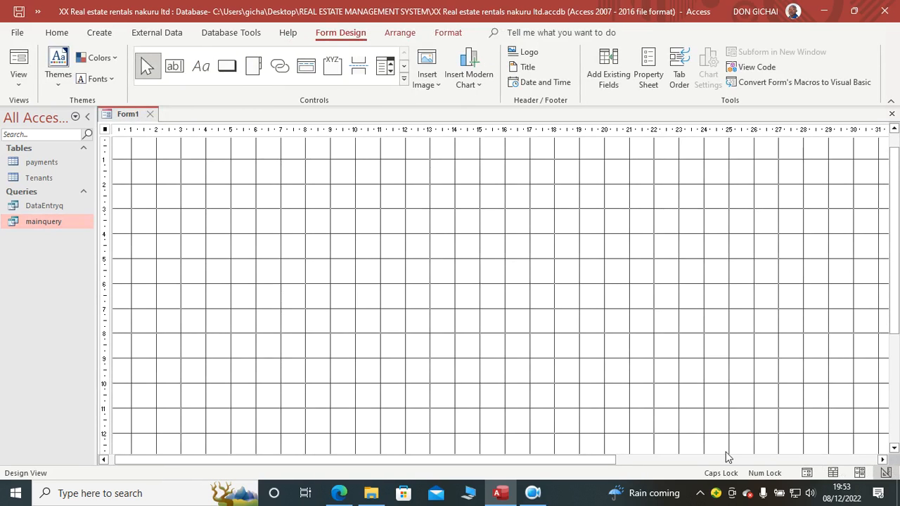
Step: Fill the background of the form's Detail section with dark grey
right_click(285, 219)
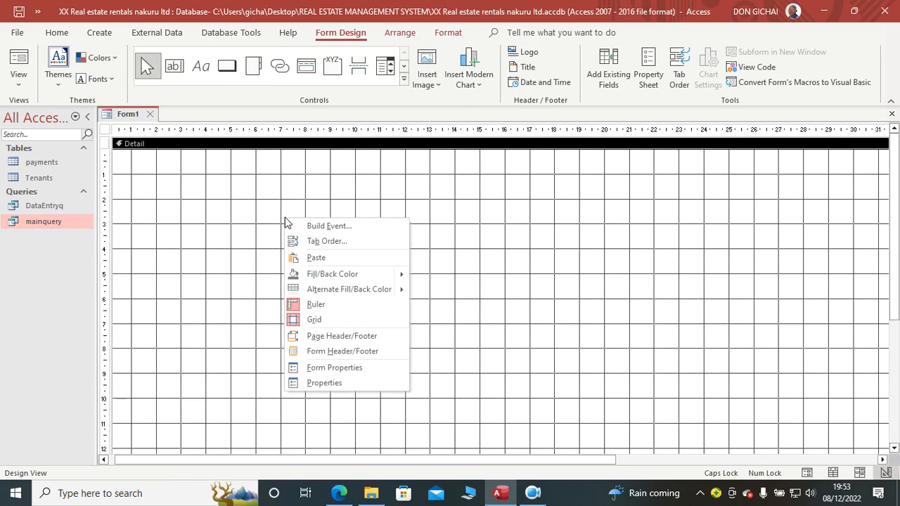
mouse_move(394, 278)
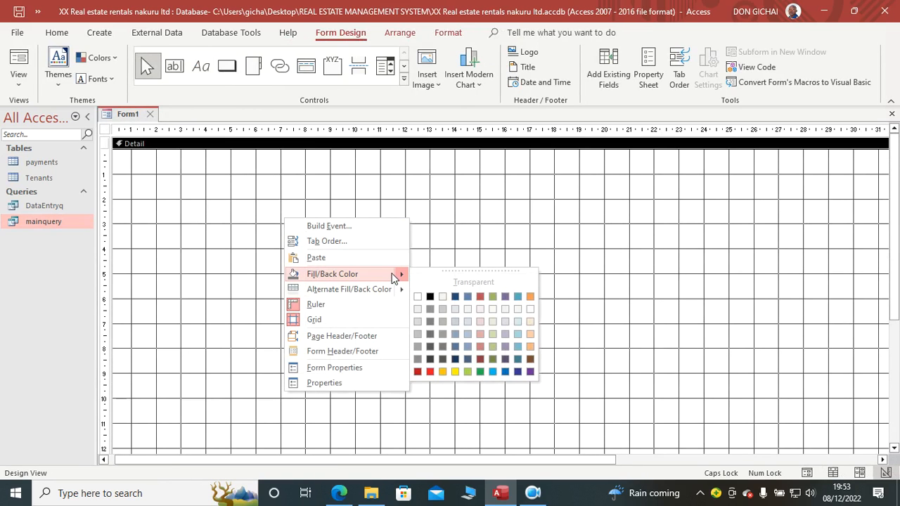
click(450, 336)
Step: Add a form header and footer, enlarge the header to about 3 cm high and fill it with black
right_click(265, 226)
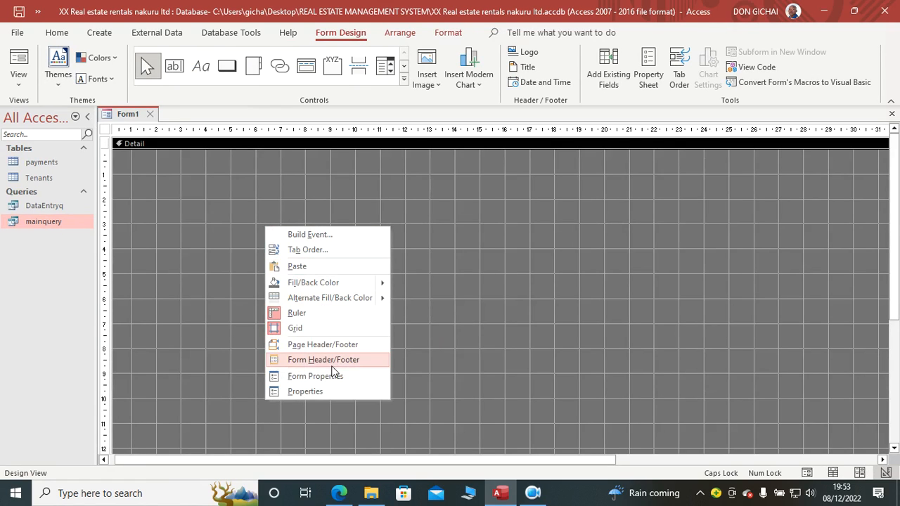
click(343, 365)
drag(334, 200, 327, 224)
right_click(317, 173)
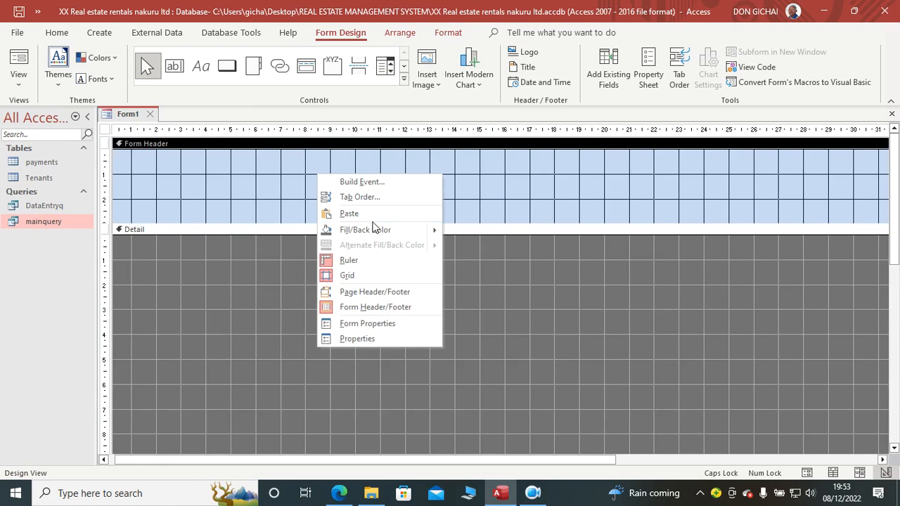
mouse_move(372, 229)
click(461, 251)
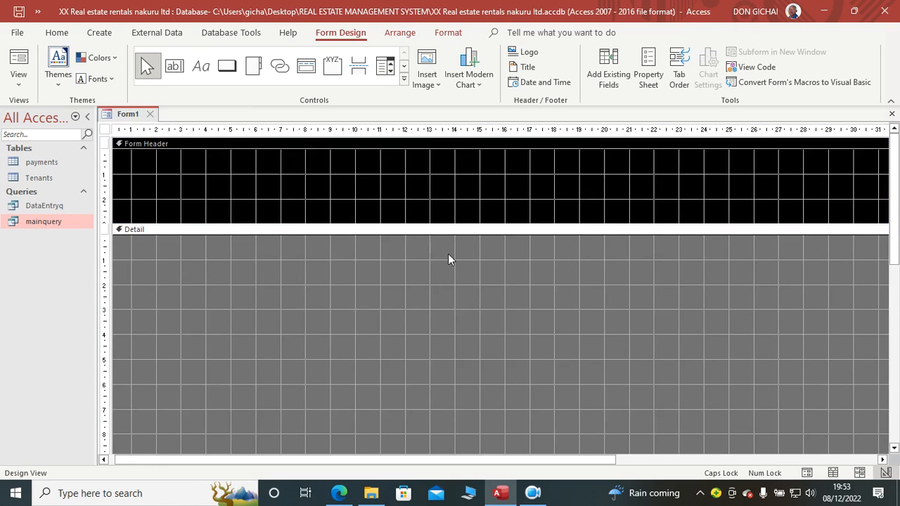
Step: Save the form under the name Data Entry
click(19, 11)
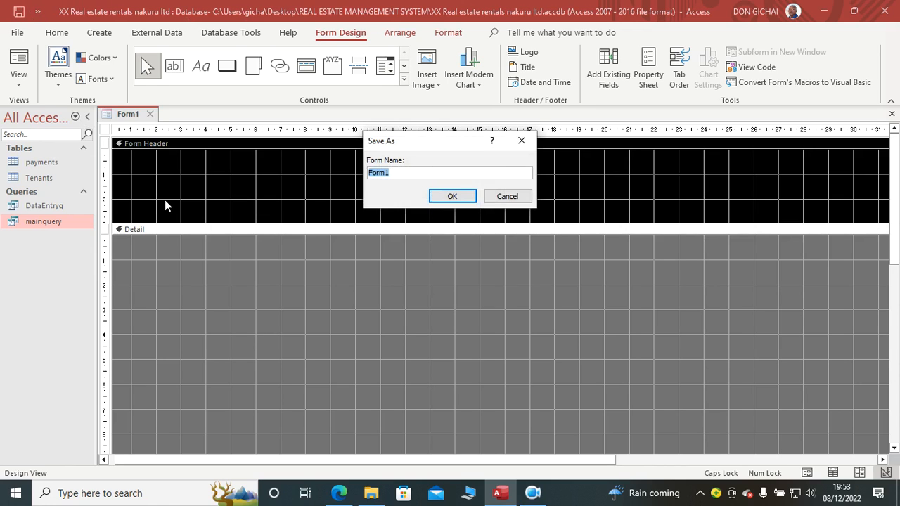
text(D)
key(Caps_Lock)
text(ata)
key(BackSpace)
key(BackSpace)
key(BackSpace)
text(ate)
key(BackSpace)
text(a Entery)
key(BackSpace)
key(BackSpace)
key(BackSpace)
text(ry)
key(Return)
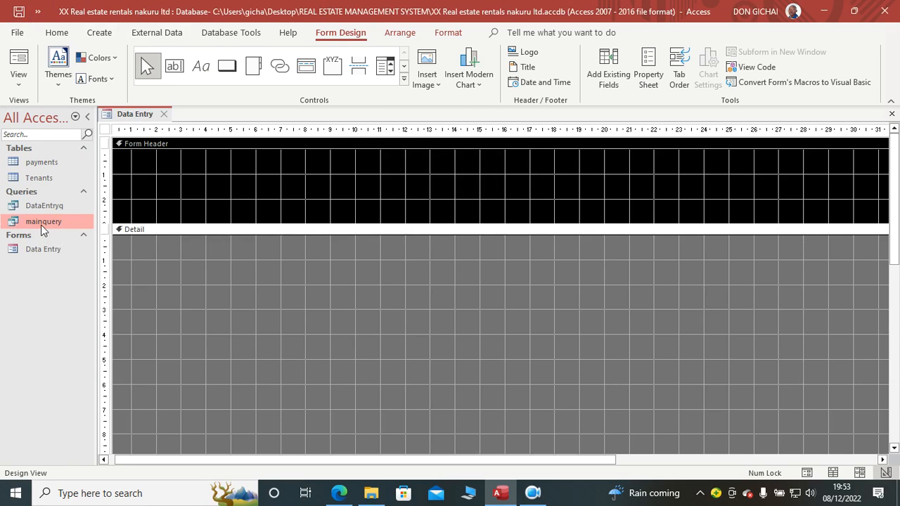
Step: Set the Record Source of the Data Entry form to the DataEntryq query
click(645, 71)
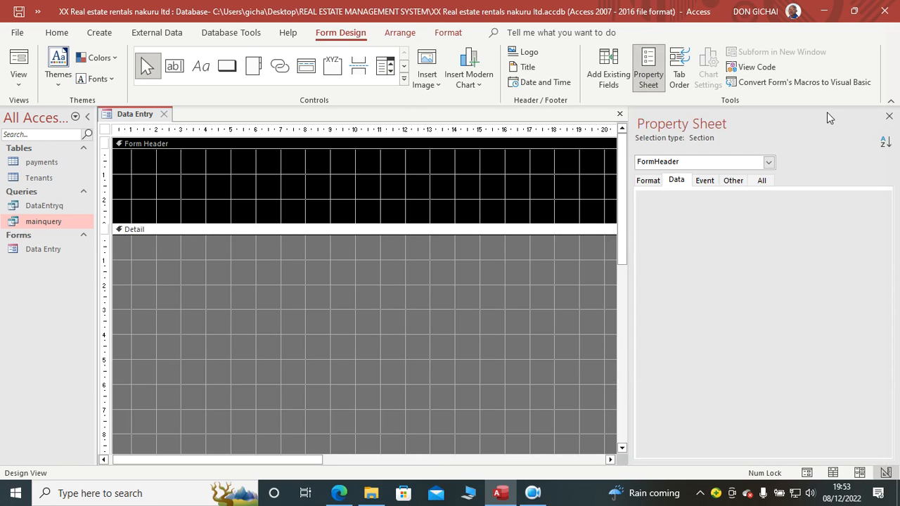
click(771, 181)
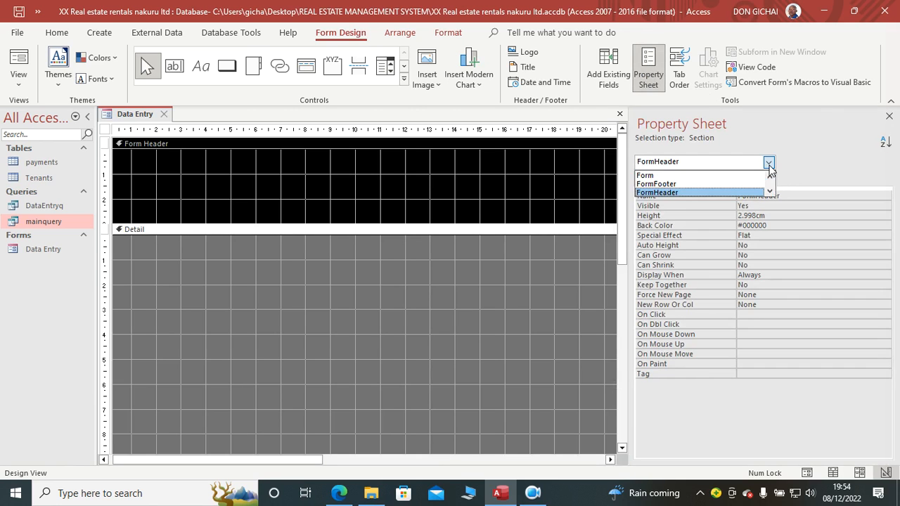
click(691, 176)
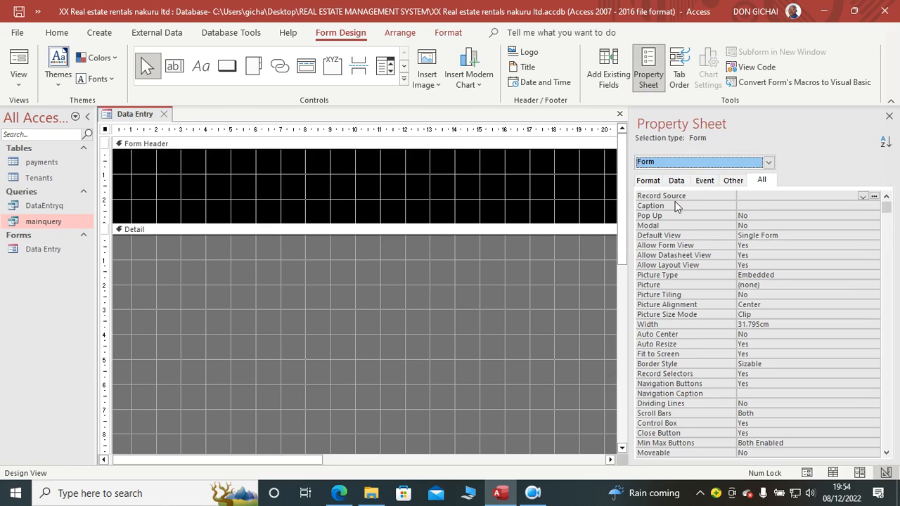
click(862, 196)
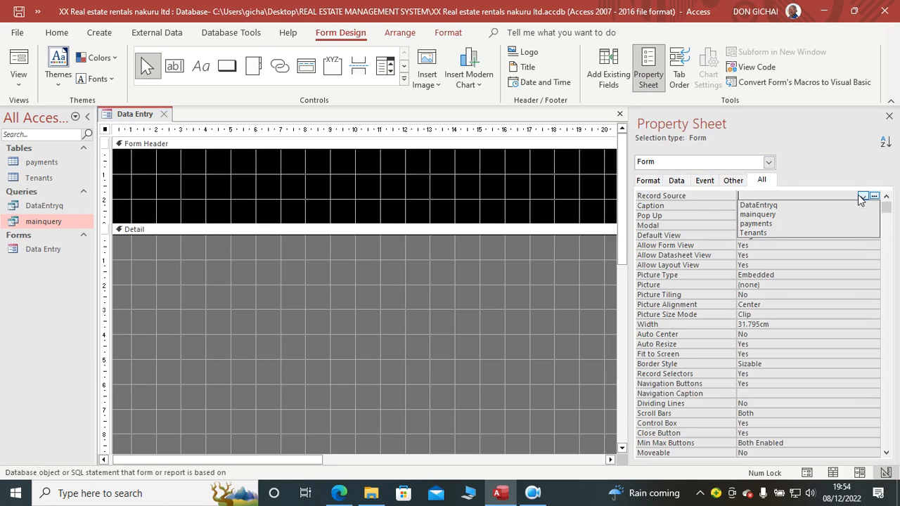
click(807, 205)
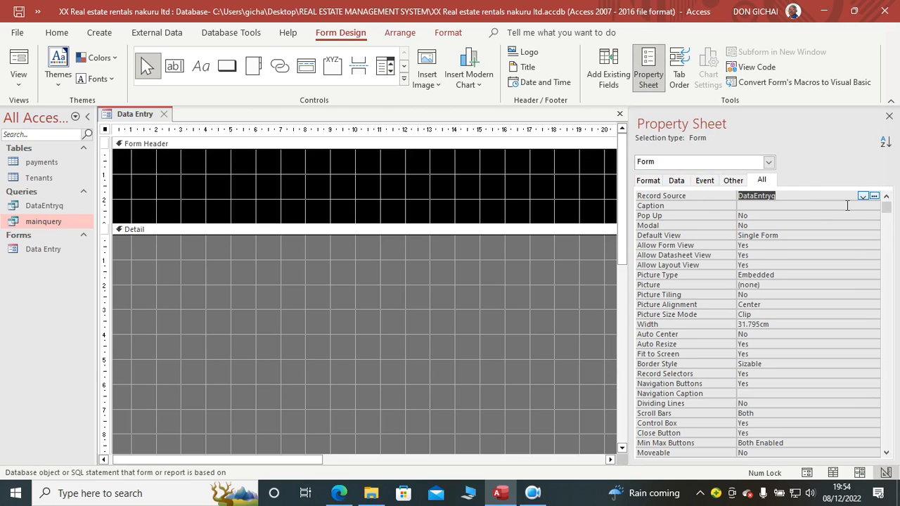
Step: Review the fields available to the form in the field list, collapsing the Doc1, Doc2 and Doc3 attachment fields
click(888, 116)
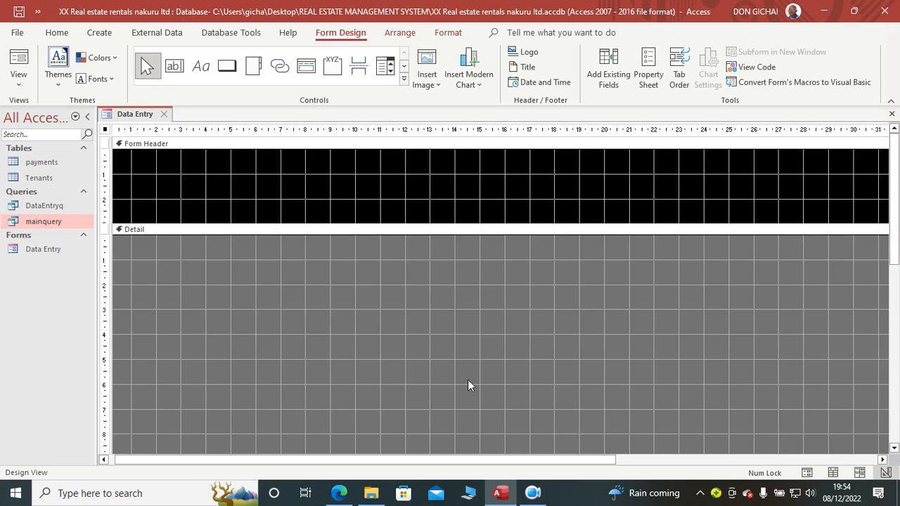
click(609, 68)
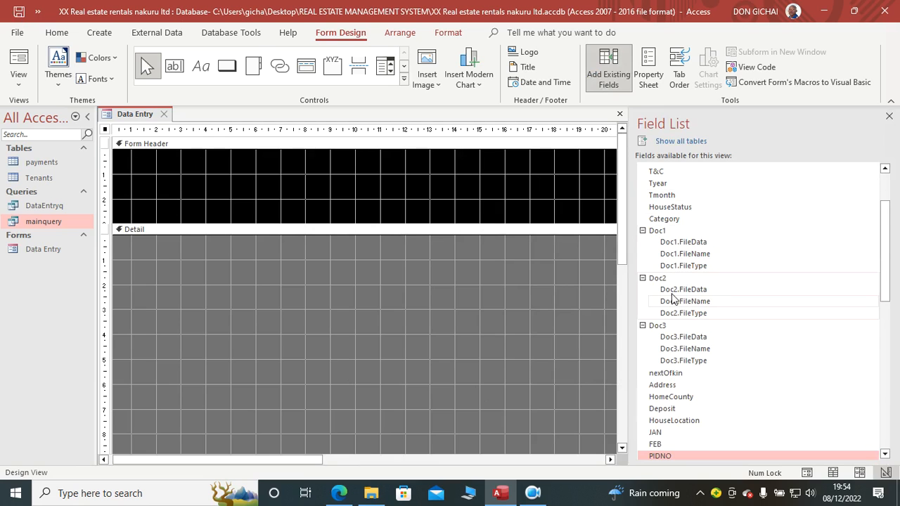
click(641, 325)
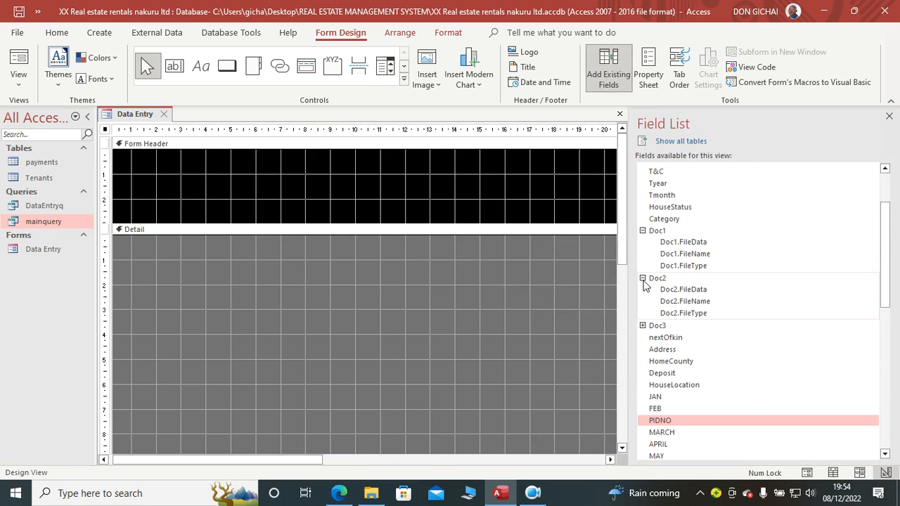
click(642, 278)
click(641, 231)
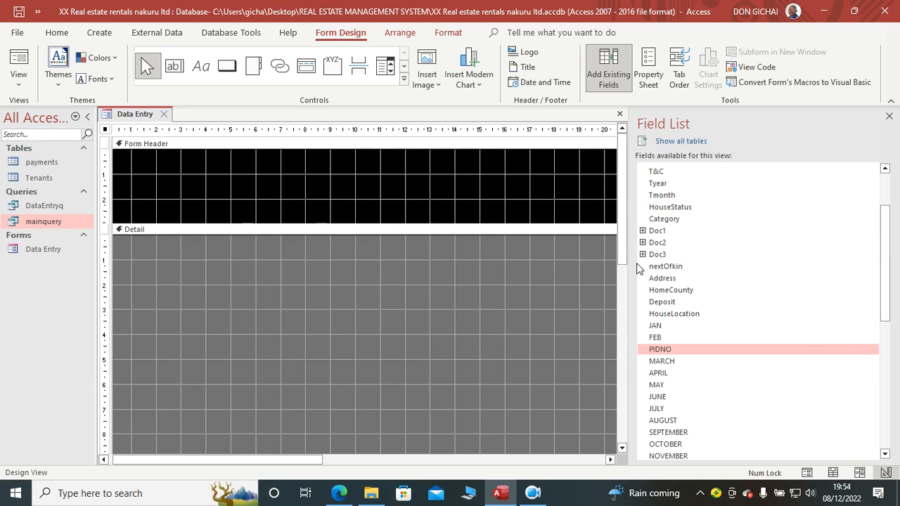
drag(885, 257, 855, 180)
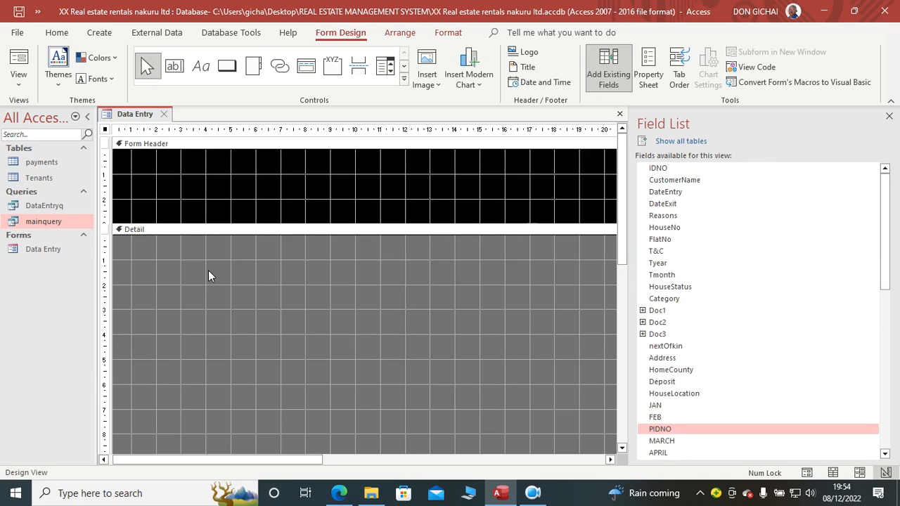
click(889, 116)
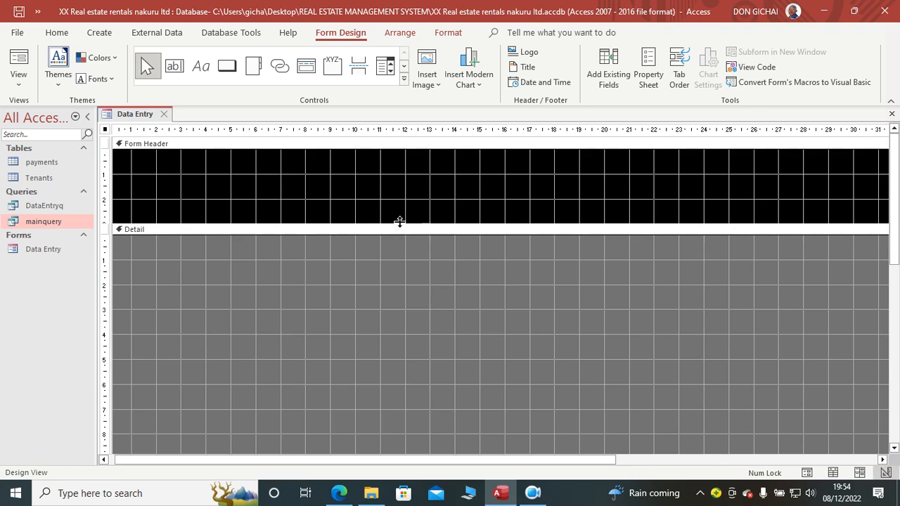
Step: Enlarge the form header to about 4.3 cm high and add a column of four toggle buttons, each about 4 cm by 0.7 cm
drag(382, 224, 447, 256)
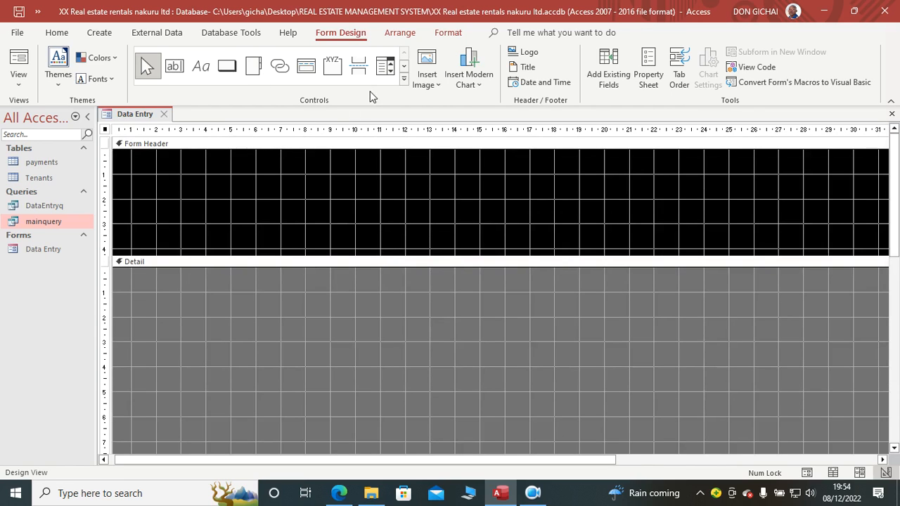
click(403, 79)
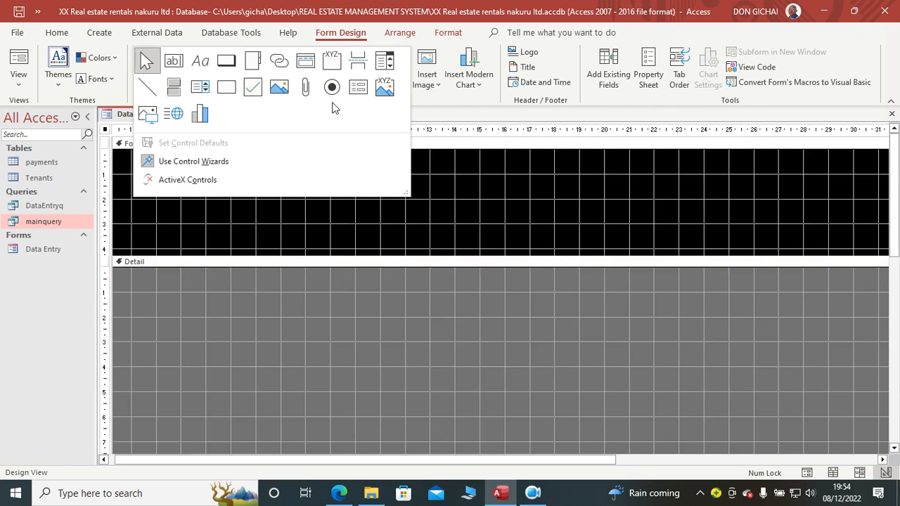
click(174, 90)
mouse_move(282, 179)
mouse_down()
mouse_move(347, 199)
mouse_move(383, 197)
mouse_up()
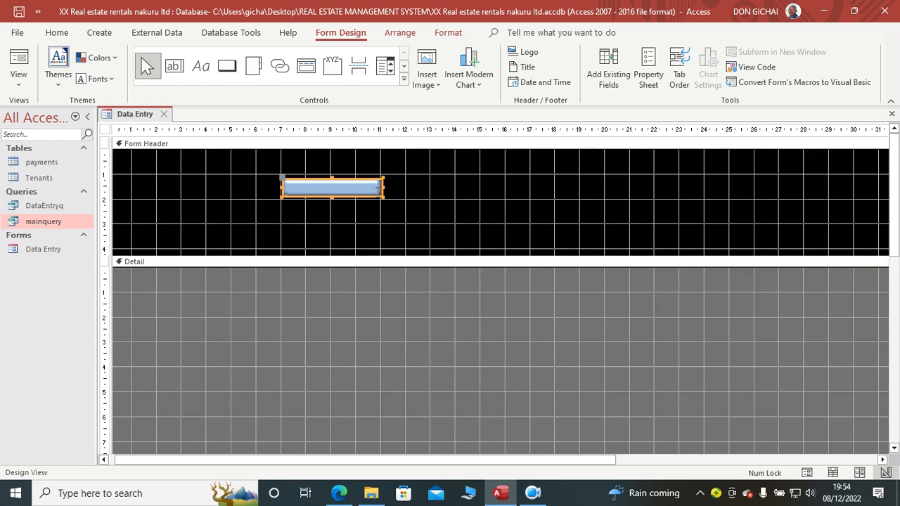
key(ctrl+v)
key(ctrl+v)
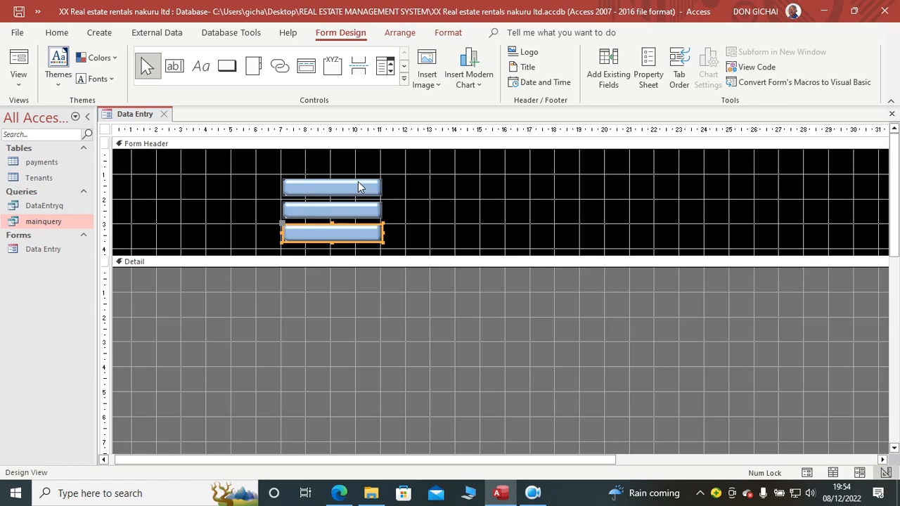
key(ctrl+v)
Step: Duplicate the column of four toggle buttons and place the copy beside it, starting about 11.3 cm across the header
drag(398, 184, 304, 254)
key(ctrl+c)
key(ctrl+v)
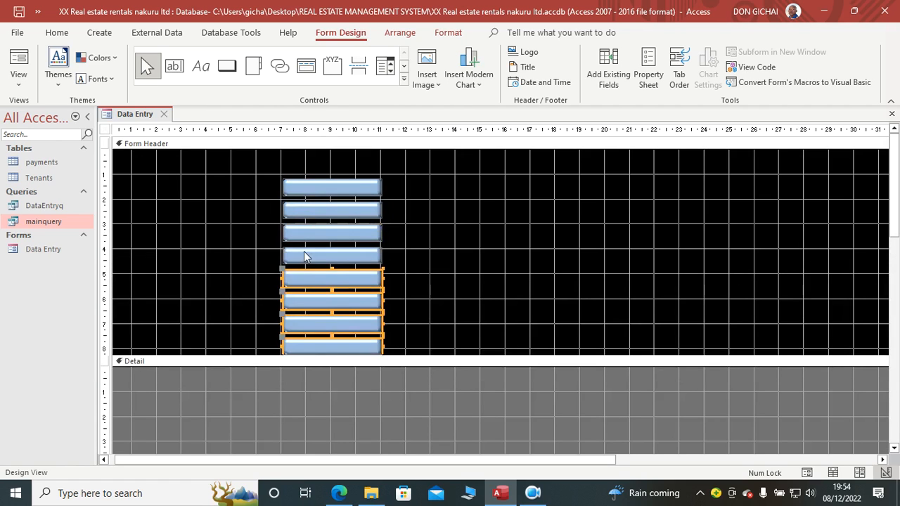
drag(331, 275, 445, 189)
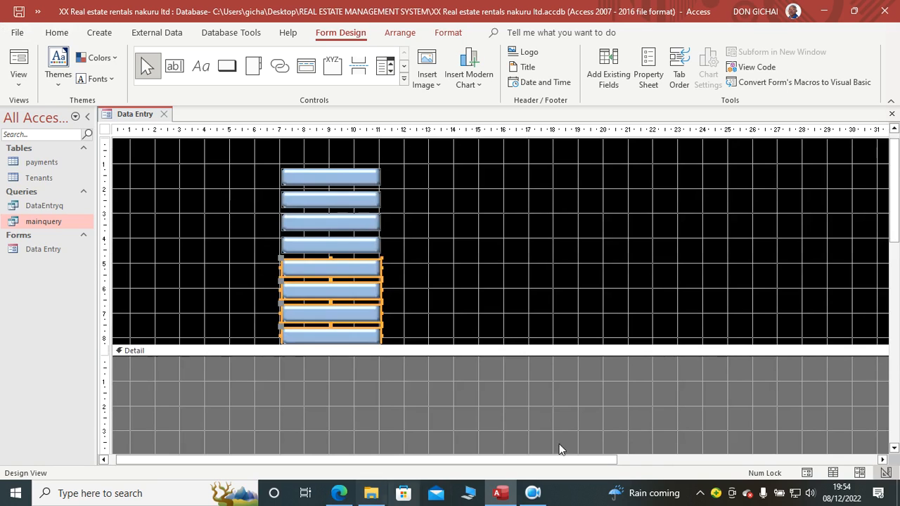
drag(353, 268, 459, 183)
drag(469, 258, 467, 251)
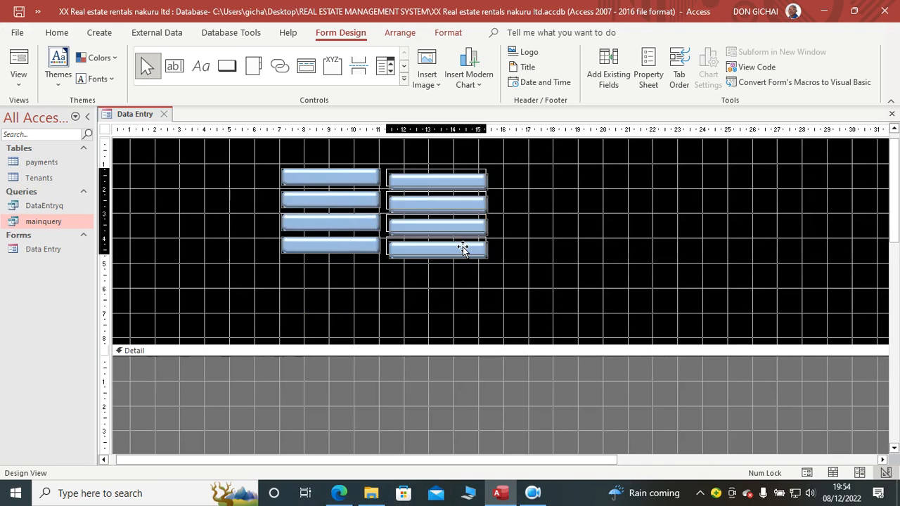
Step: Add third and fourth columns of four toggle buttons to the header, starting about 15.8 cm and 20.3 cm across
drag(513, 176, 538, 178)
key(ctrl+v)
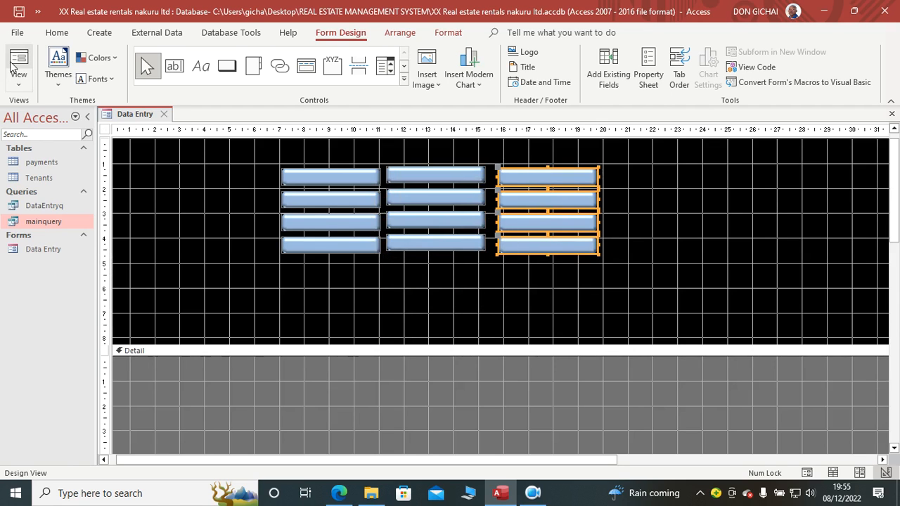
click(58, 33)
click(58, 67)
click(729, 224)
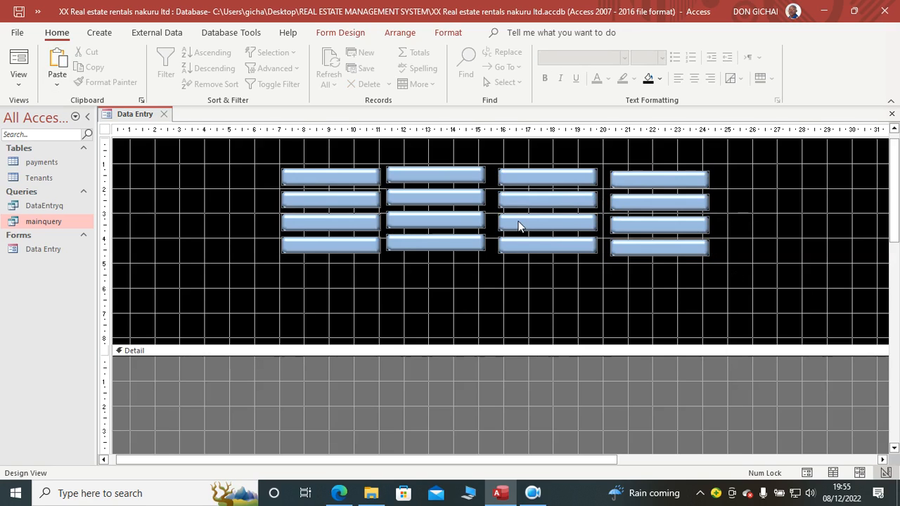
Step: Fill all sixteen toggle buttons with green and reduce the form header to about 7 cm high
drag(731, 163, 337, 261)
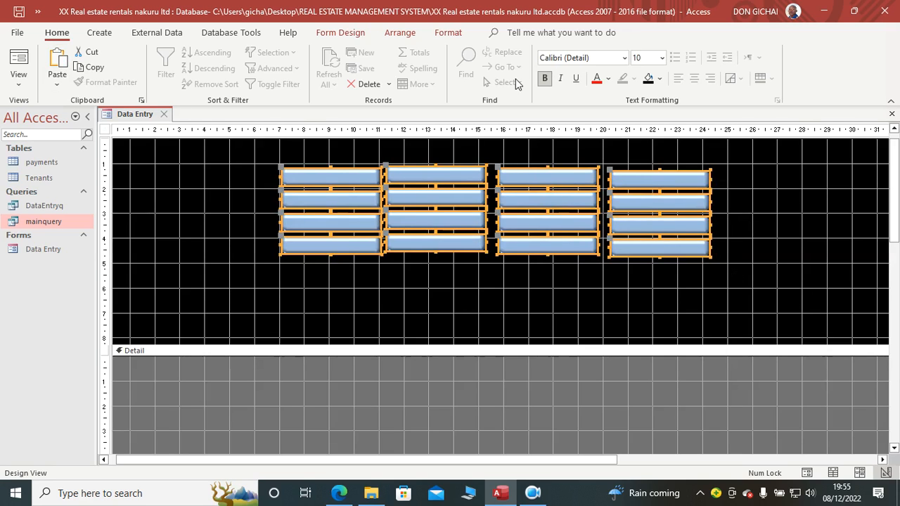
click(448, 33)
click(611, 57)
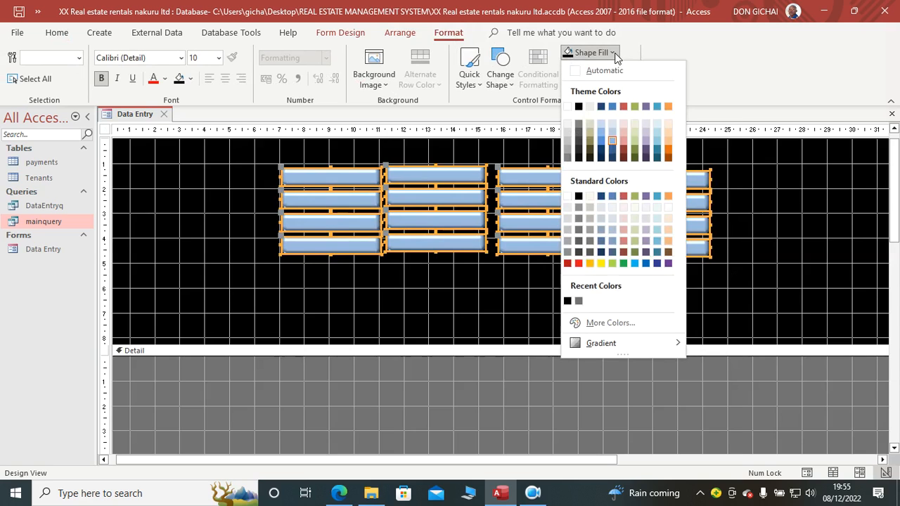
click(623, 264)
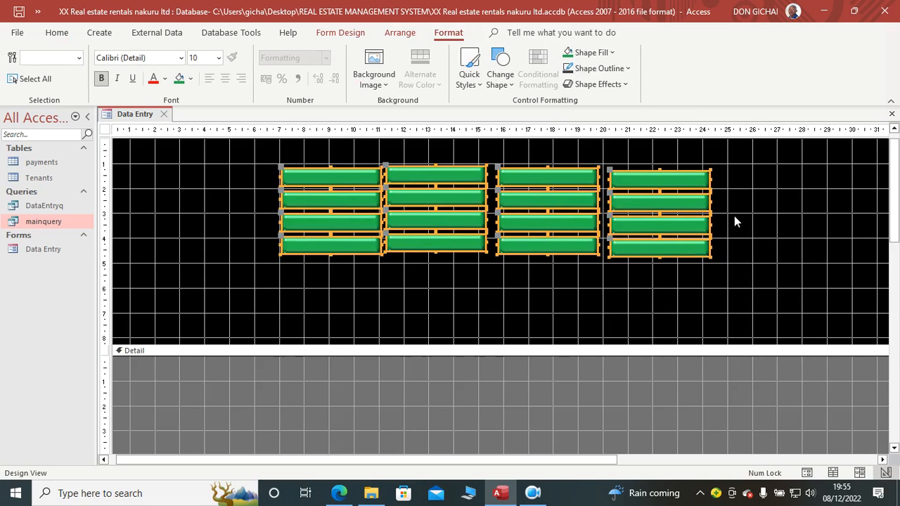
click(753, 209)
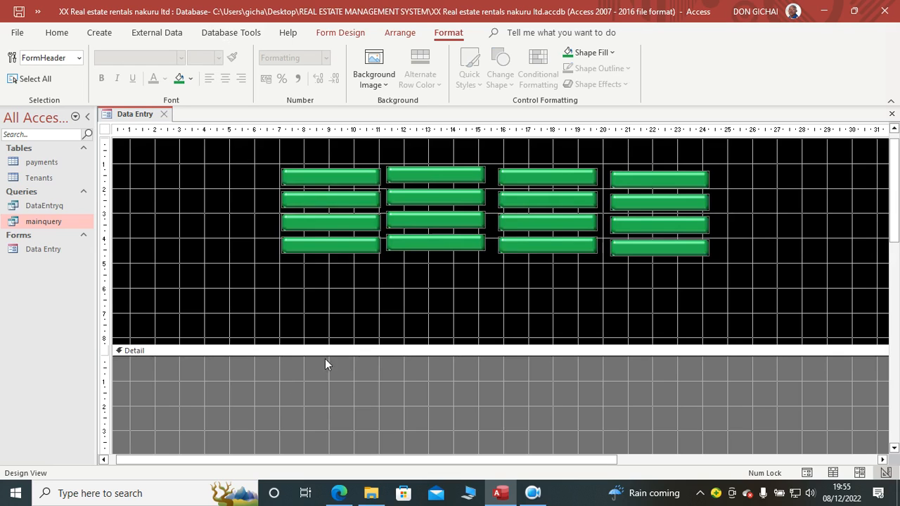
drag(358, 346, 359, 307)
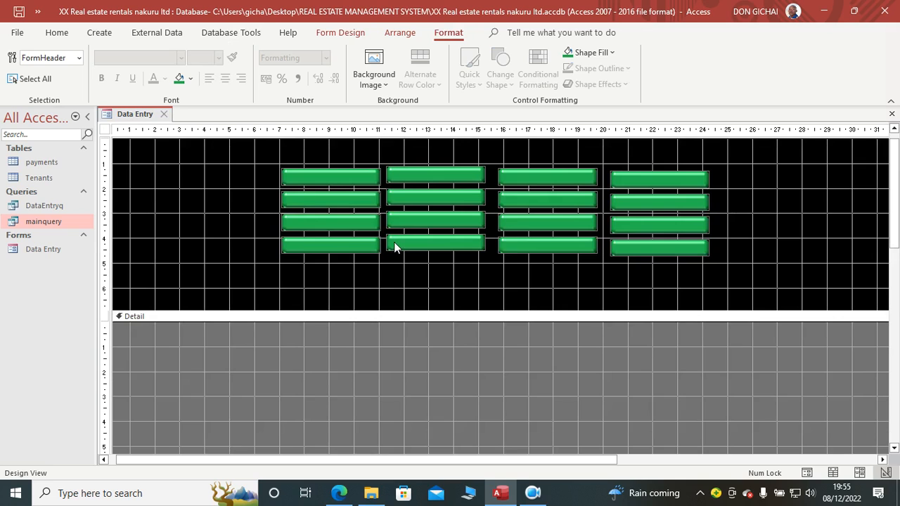
Step: Caption the first column of toggle buttons JANUARY, FEBRUARY, MARCH and APRIL from top to bottom
double_click(329, 180)
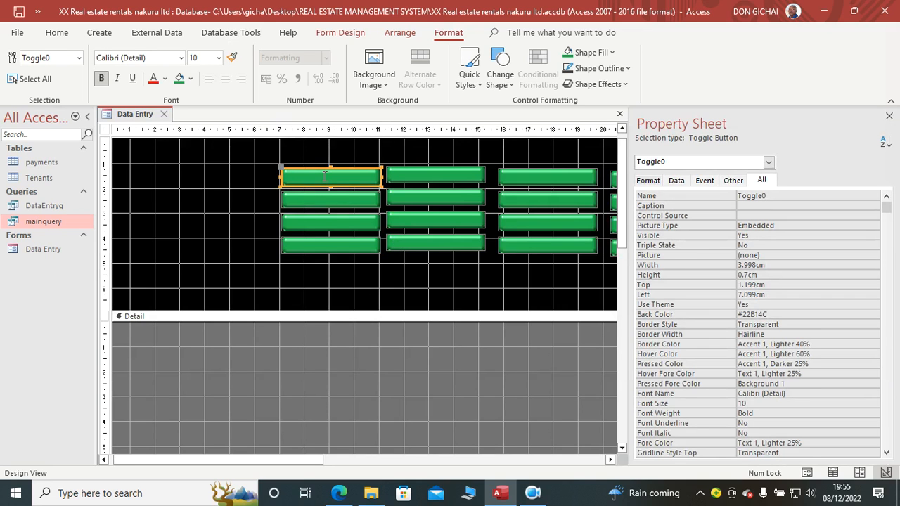
click(325, 177)
text(jan)
key(Caps_Lock)
text(JANUARY)
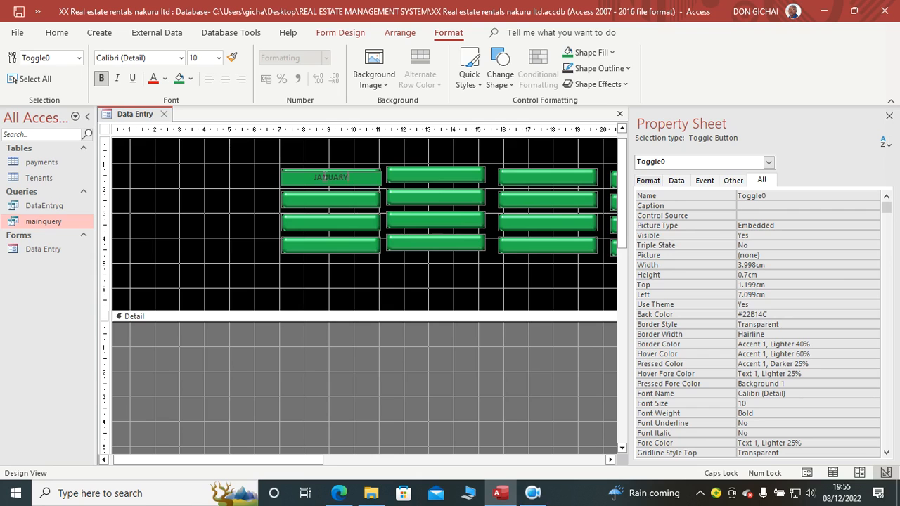
click(329, 203)
click(328, 200)
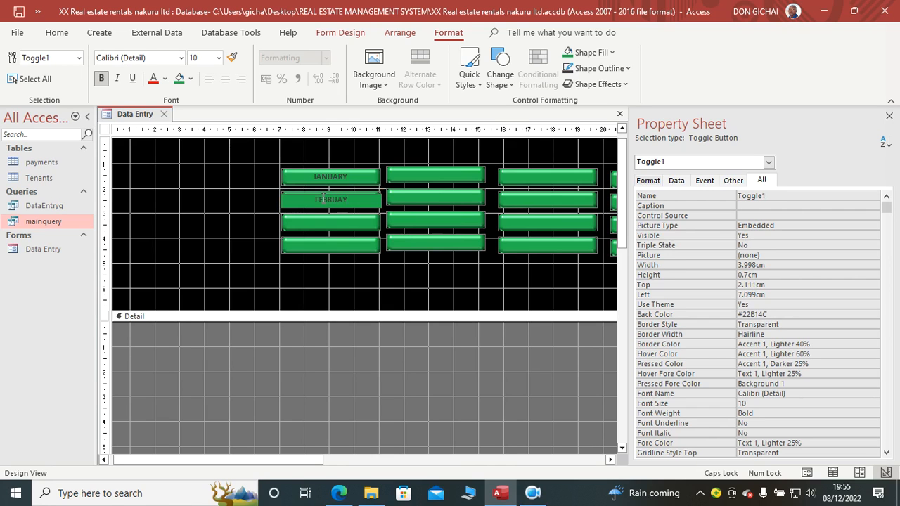
click(308, 222)
click(312, 220)
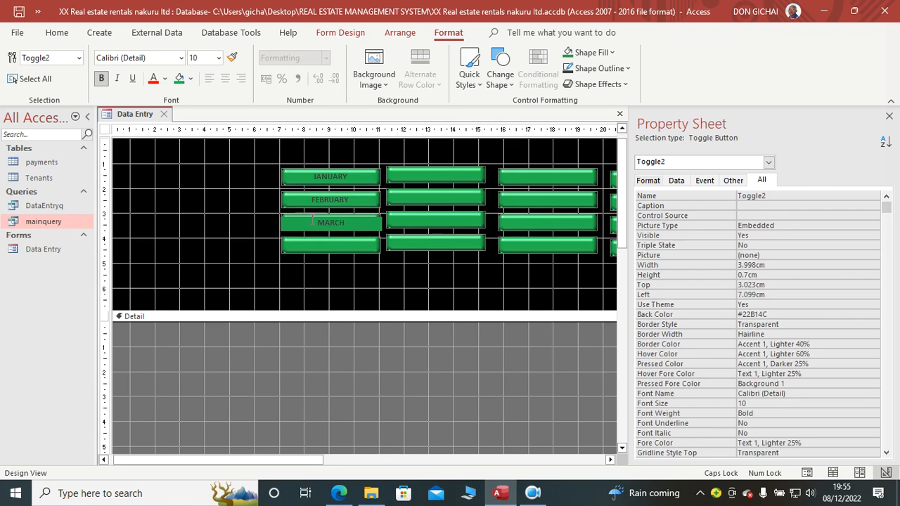
click(317, 248)
click(322, 247)
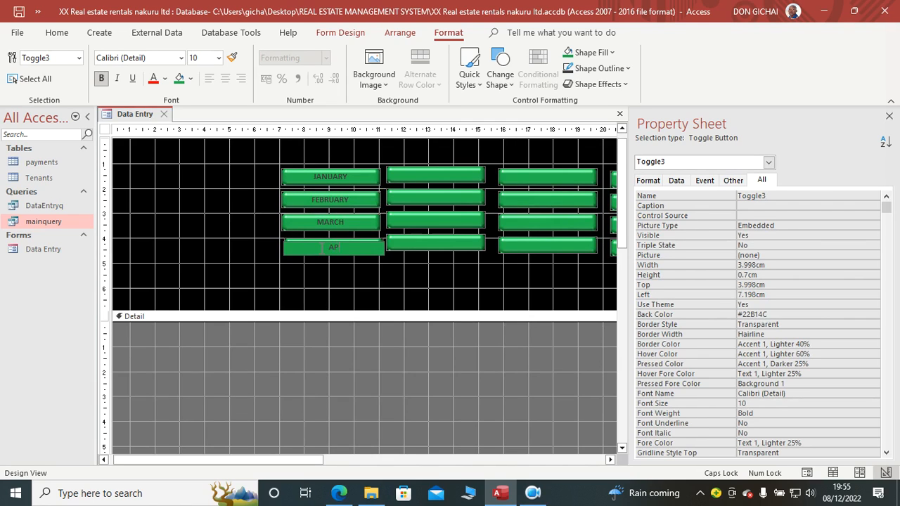
Step: Caption the second column of toggle buttons MAY, JUNE, JULY and AUGUST from top to bottom
click(403, 175)
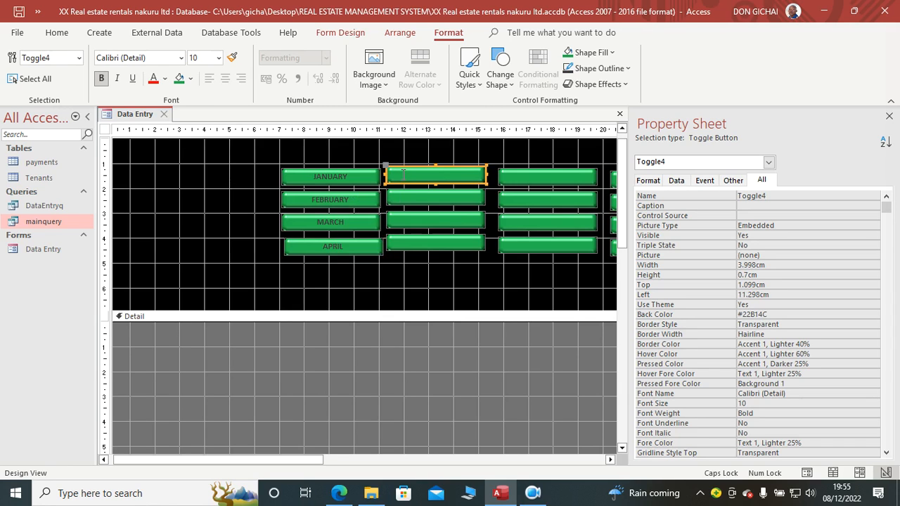
click(403, 175)
text(MAY)
click(405, 197)
click(408, 197)
text(JUNE)
click(422, 220)
click(425, 220)
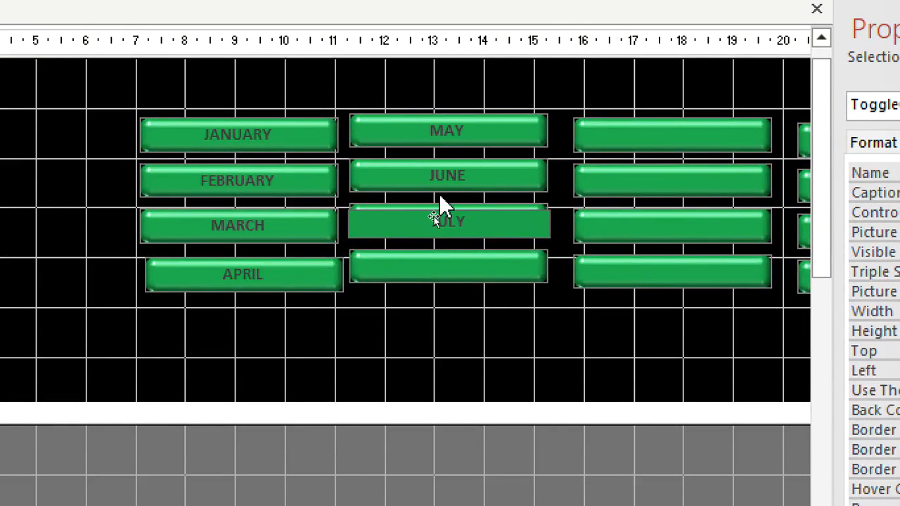
click(439, 243)
click(454, 264)
text(AUGUST)
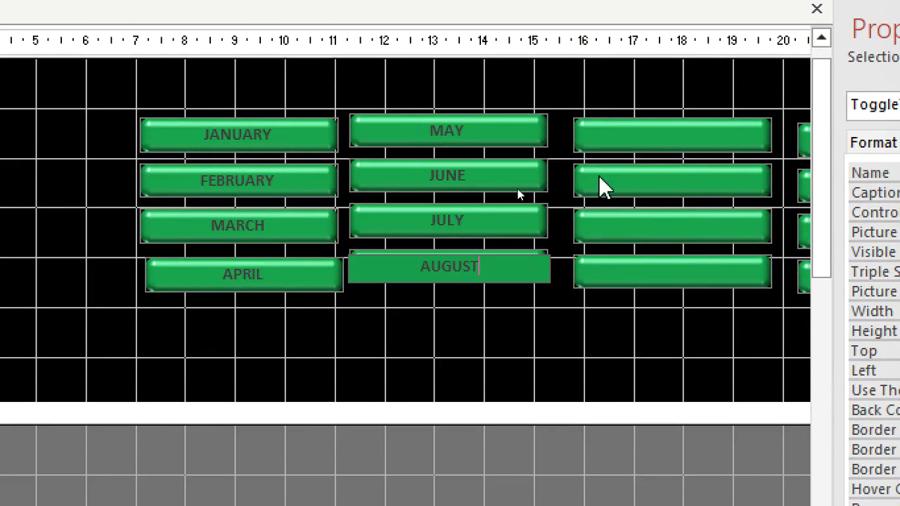
Step: Caption the third column of toggle buttons SEPTEMBER, OCTOBER, NOVEMBER and DECEMBER from top to bottom
click(640, 128)
click(640, 128)
text(SEPT)
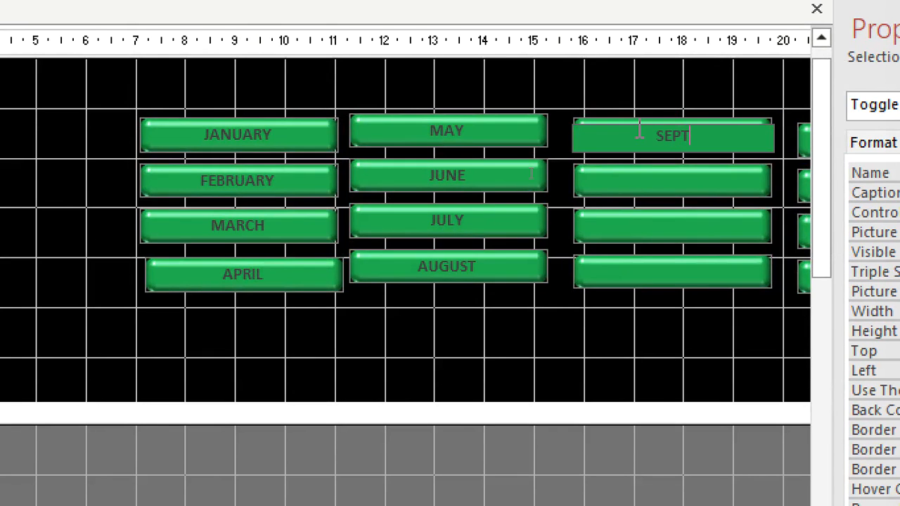
text(EMBER)
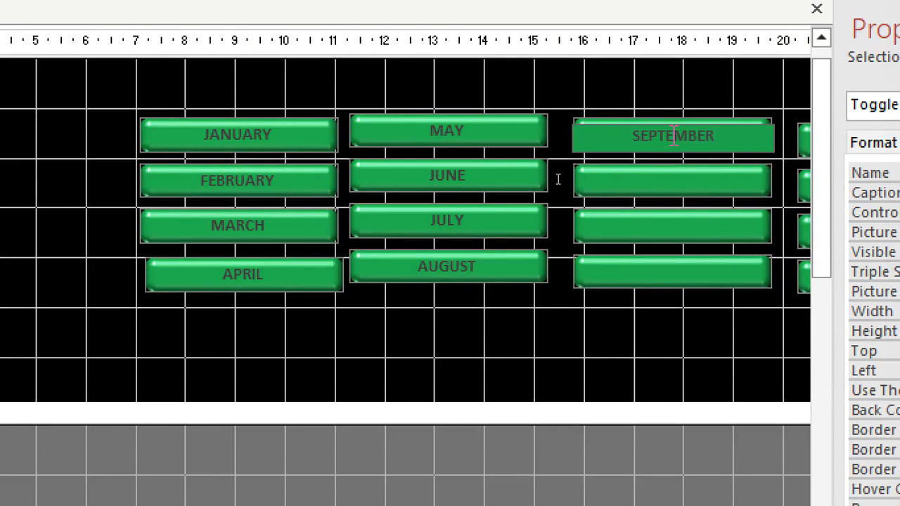
click(647, 179)
click(647, 179)
text(OCTOBER)
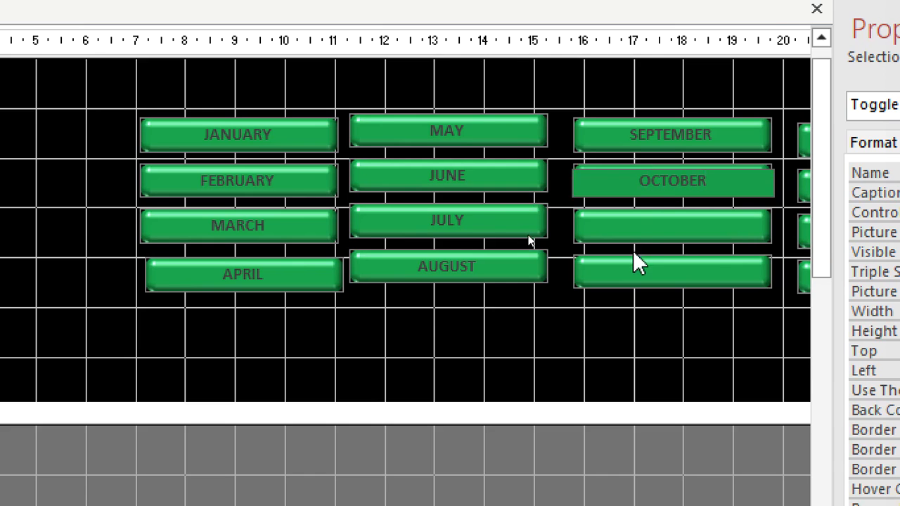
click(634, 231)
click(634, 232)
text(NOVMEMB)
key(BackSpace)
key(BackSpace)
key(BackSpace)
key(BackSpace)
text(EMBER)
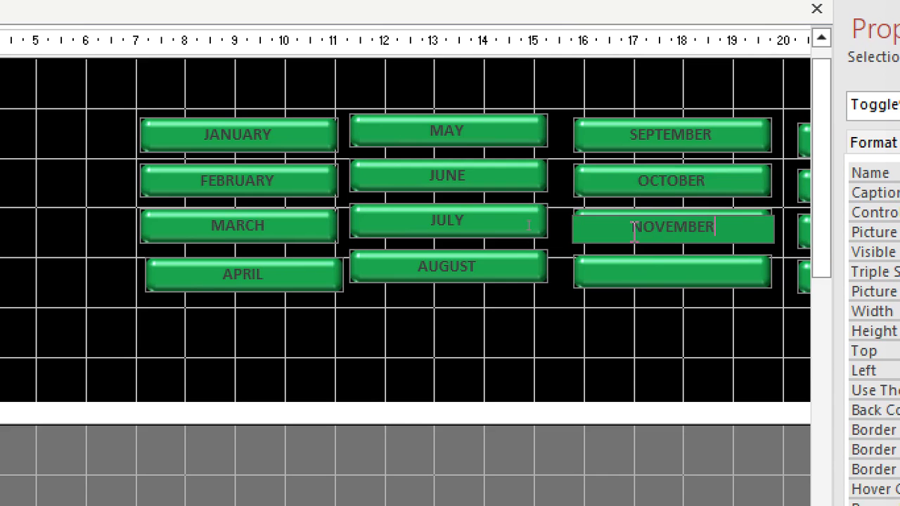
click(644, 271)
click(640, 267)
text(DECE)
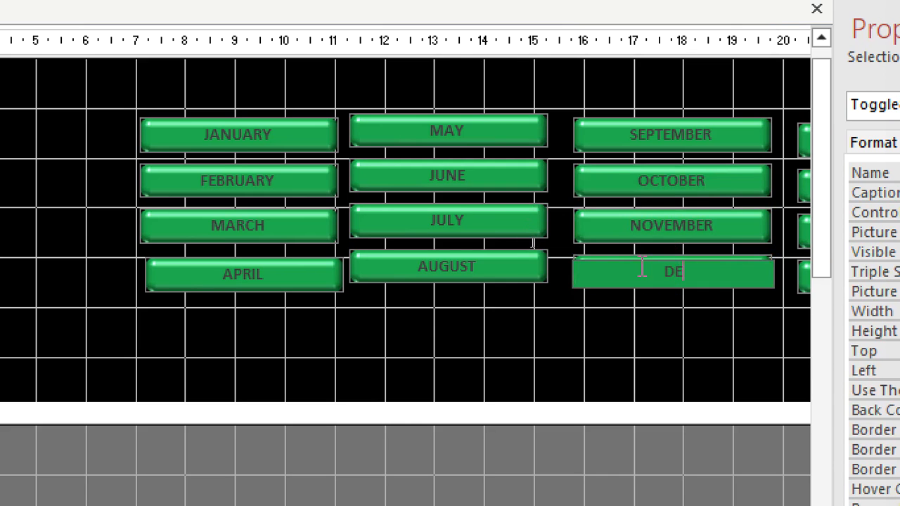
text(MBER)
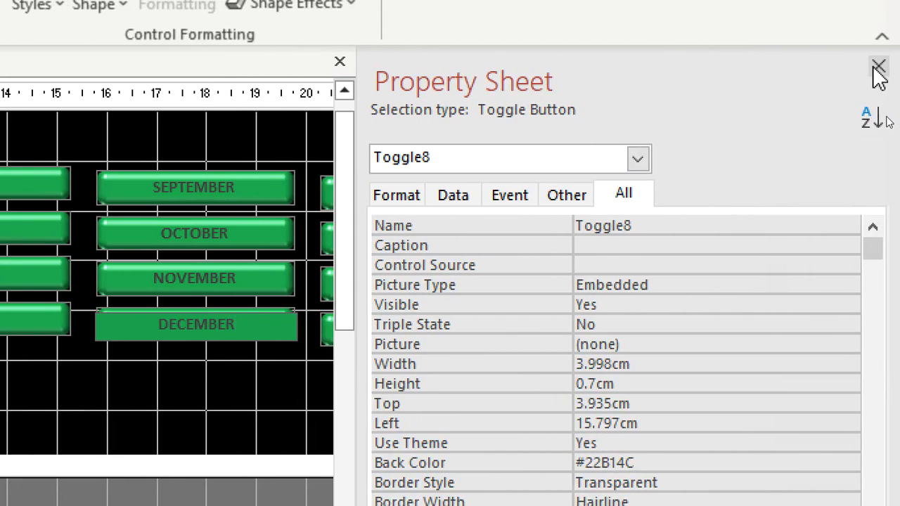
Step: Caption the top two toggle buttons of the fourth column SHOW Ribbon and HIDE Ribbon
click(879, 67)
click(402, 202)
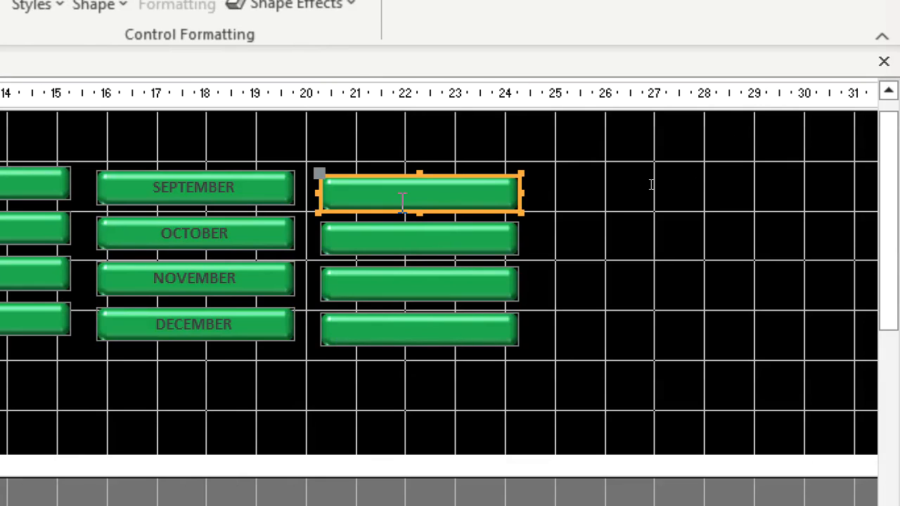
click(402, 203)
text(SHOW Ribbon)
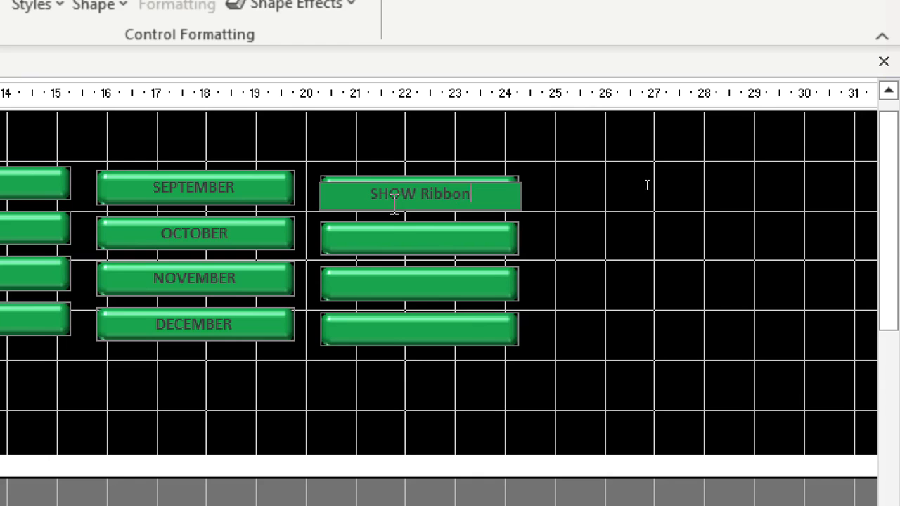
click(387, 241)
click(383, 237)
text(HID)
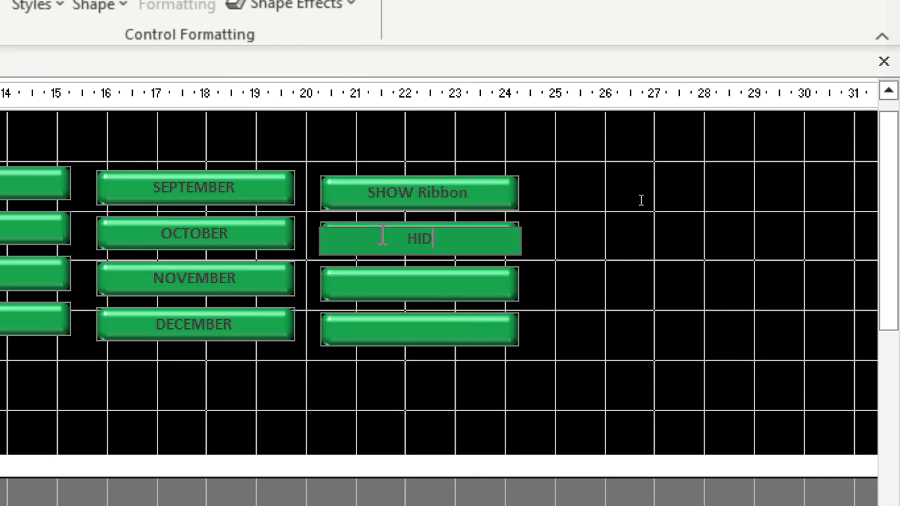
text(E Ribbon)
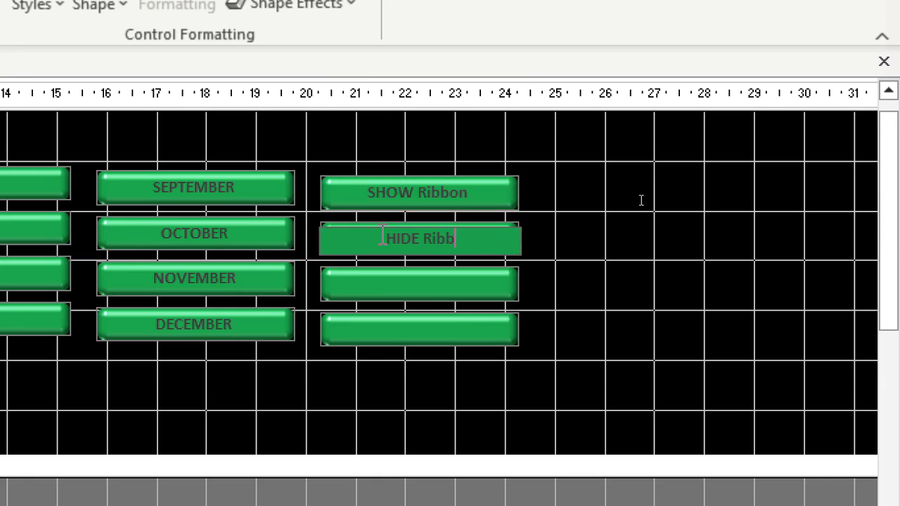
Step: Caption the third toggle button of the fourth column Close form
double_click(370, 284)
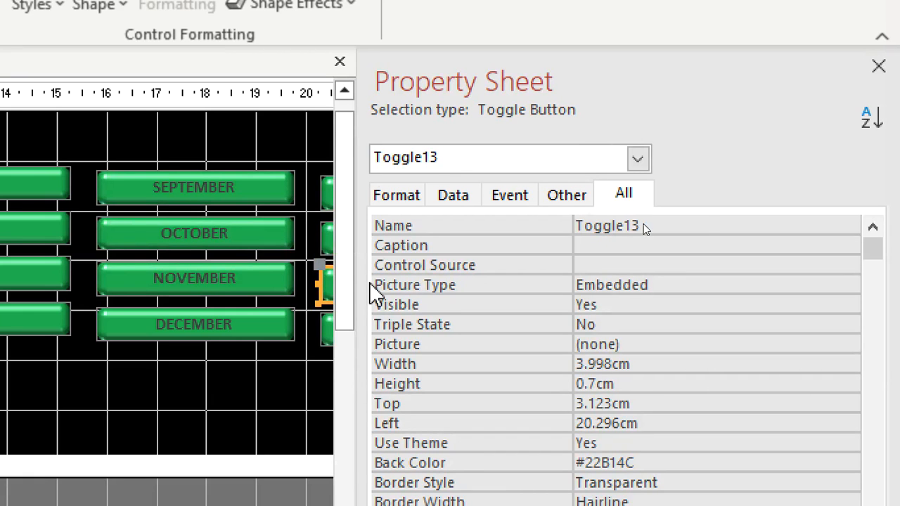
click(878, 66)
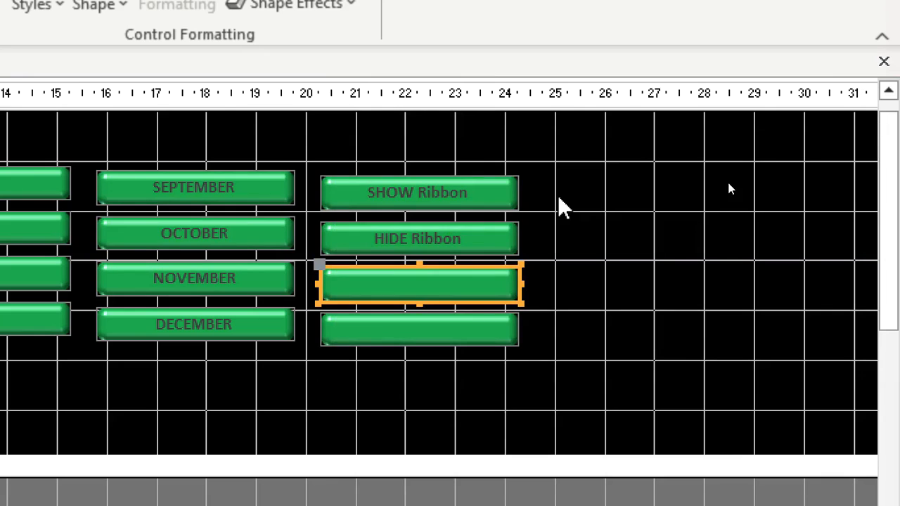
click(468, 274)
text(Close form)
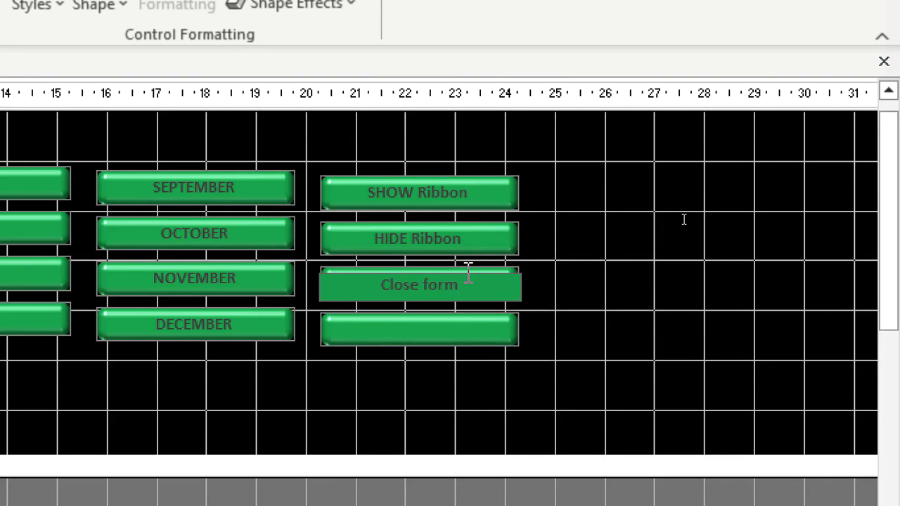
Step: Delete the blank bottom toggle button of the fourth column and narrow the remaining three to about 2.5 cm wide
click(420, 337)
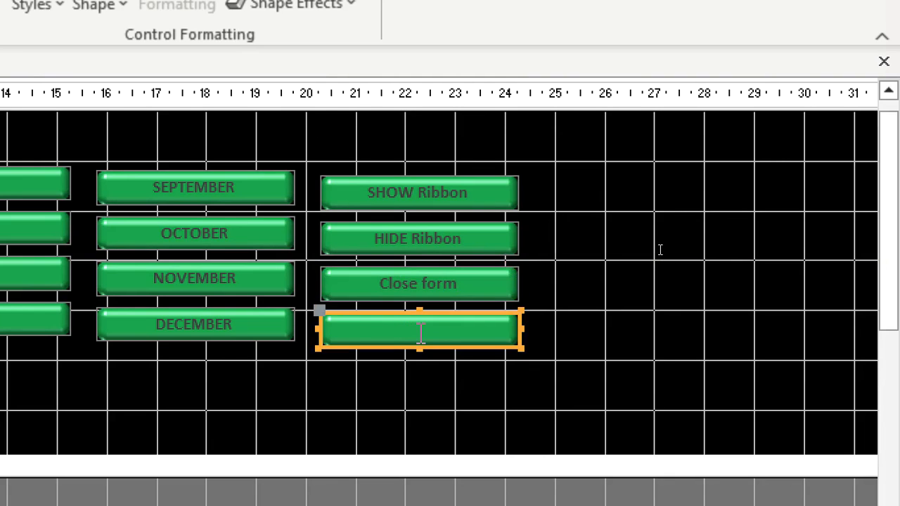
key(Delete)
drag(538, 185, 438, 293)
drag(520, 238, 444, 243)
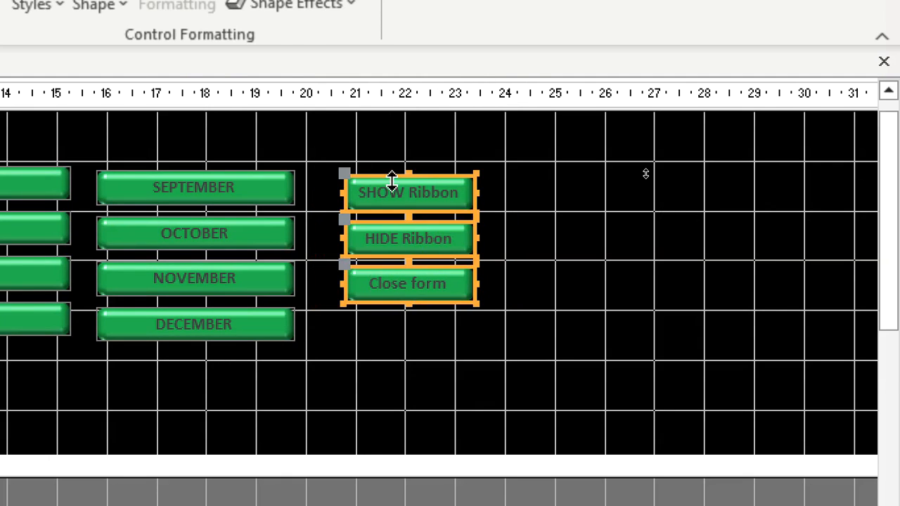
Step: Give the SHOW Ribbon, HIDE Ribbon and Close form buttons a red fill and white font
click(271, 104)
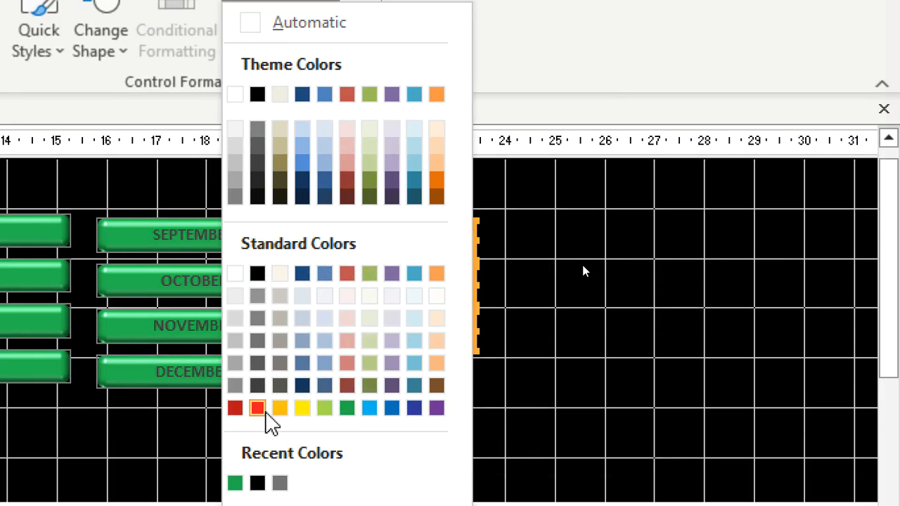
click(265, 410)
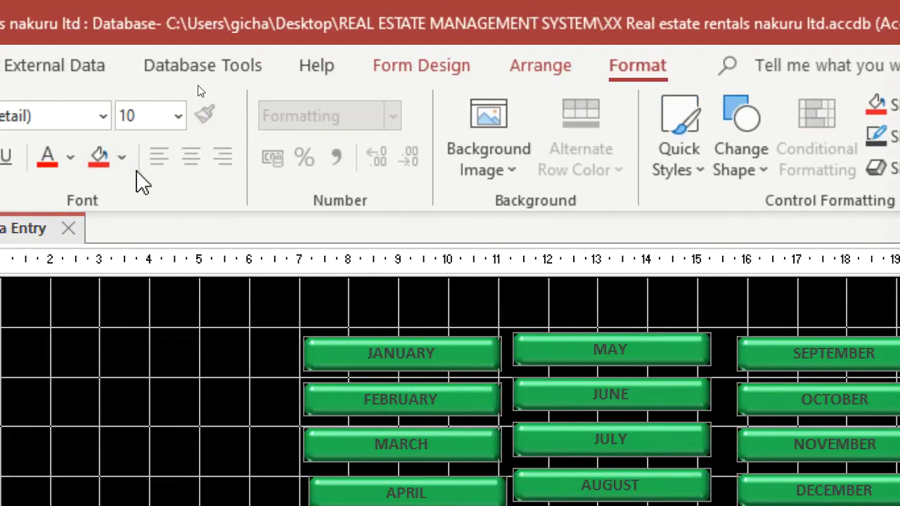
click(71, 157)
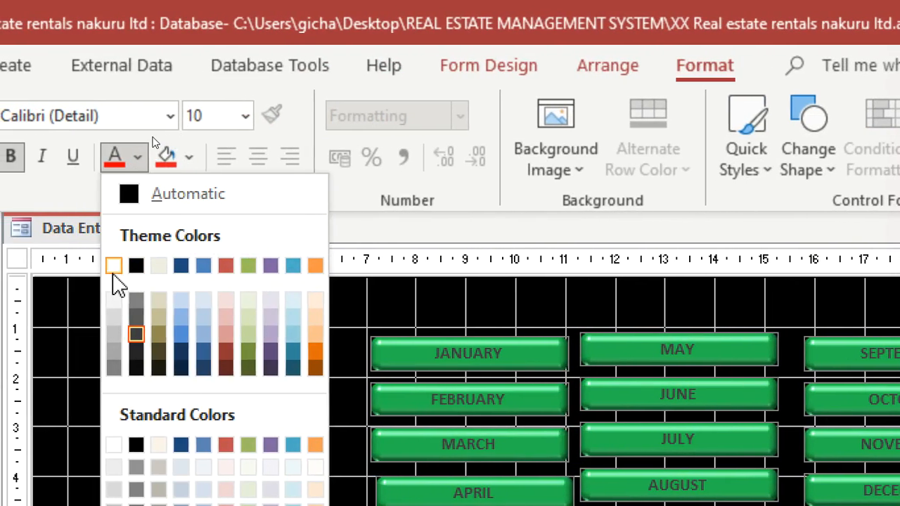
click(96, 268)
click(547, 392)
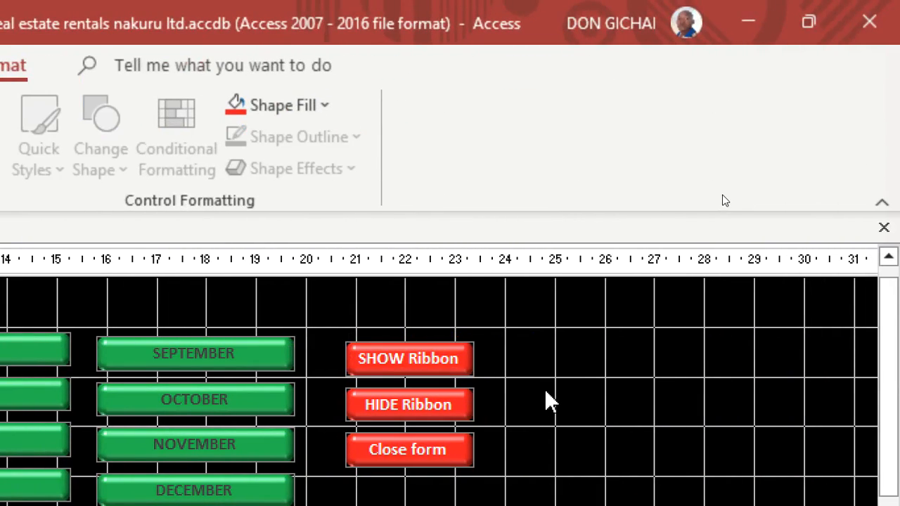
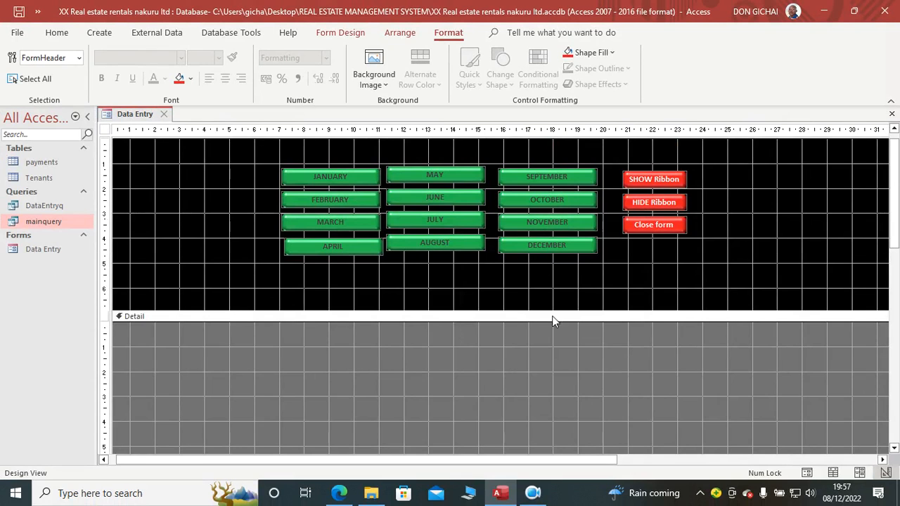
Step: Shorten the form header to about 6 cm and draw a blank label about 5.8 cm wide below the Close form button
drag(528, 313, 525, 293)
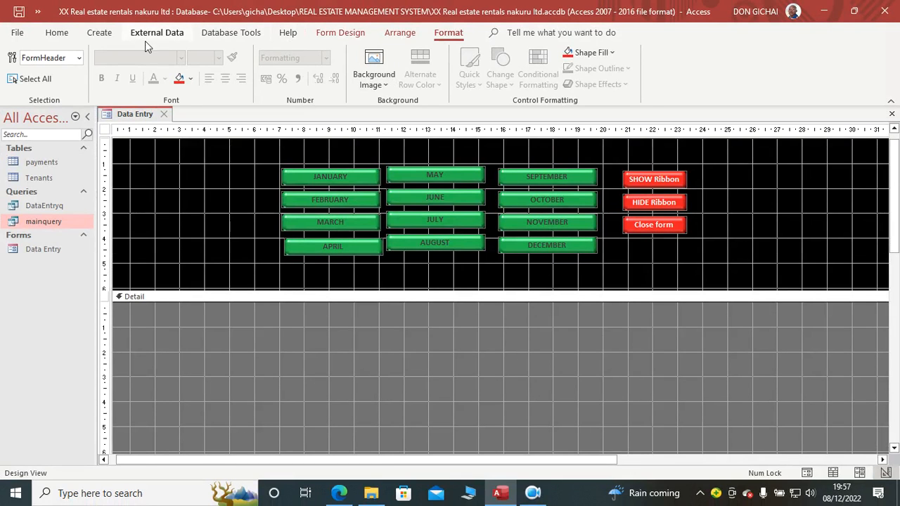
click(341, 32)
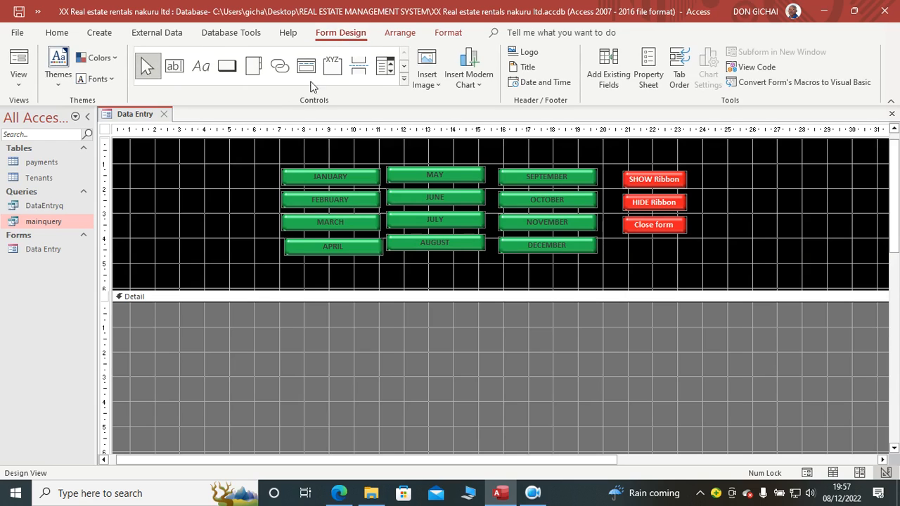
click(201, 65)
drag(608, 254, 753, 281)
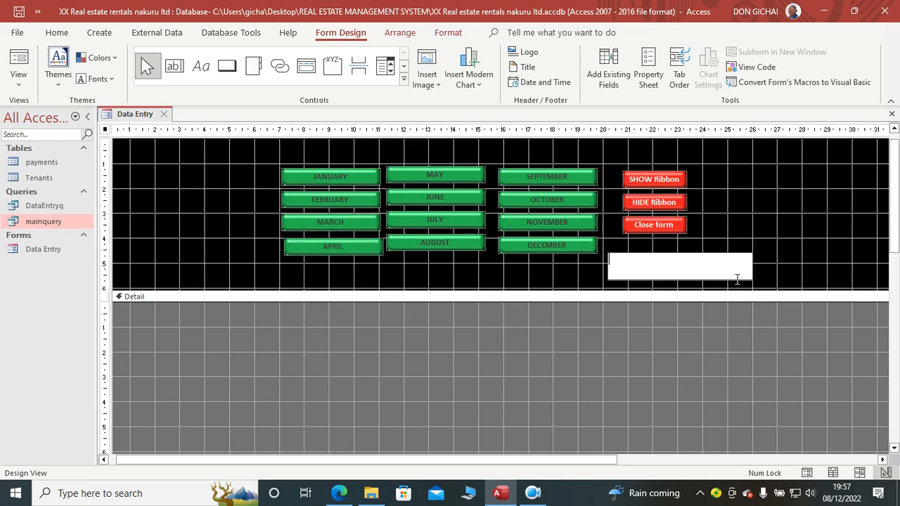
click(727, 319)
click(659, 274)
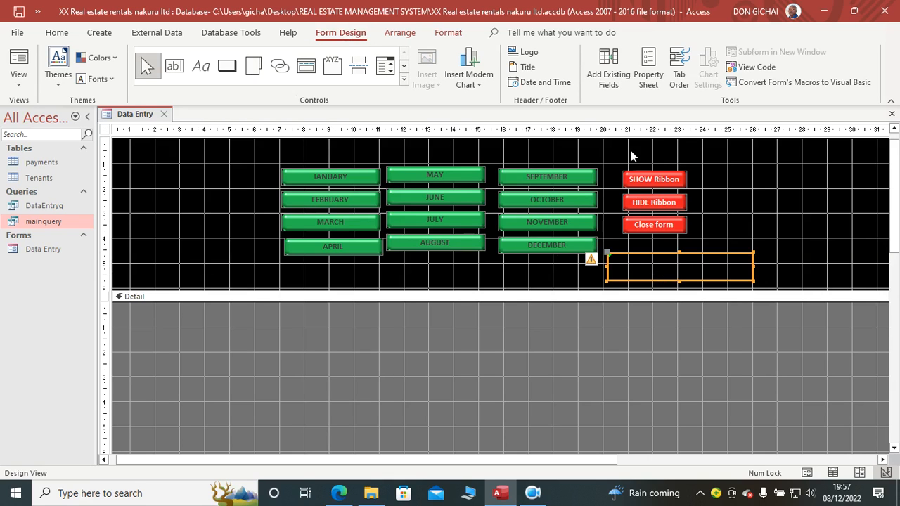
click(645, 79)
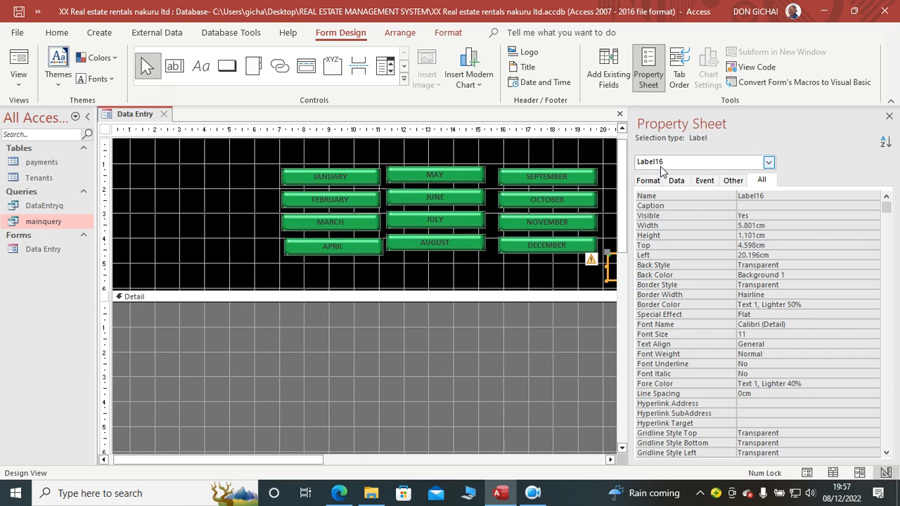
click(890, 116)
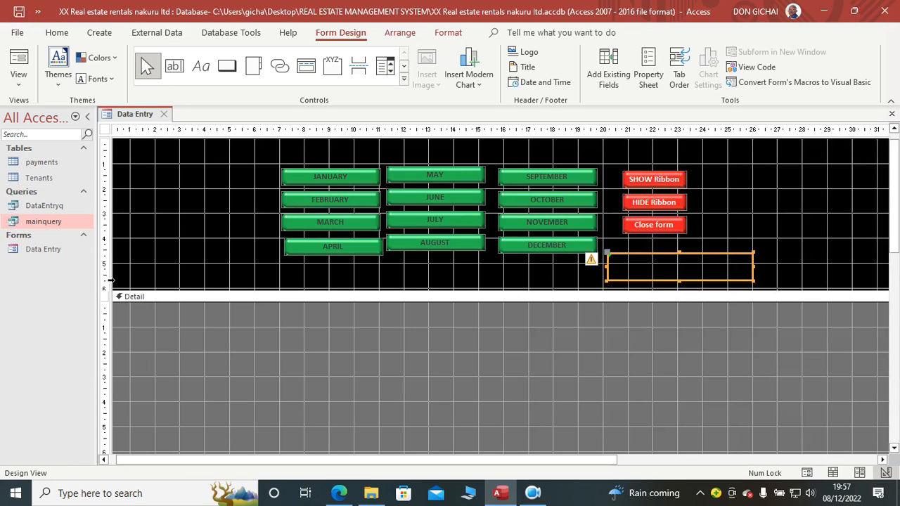
Step: Place the IDNO field at the left end of the Detail section, without its attached label
click(599, 79)
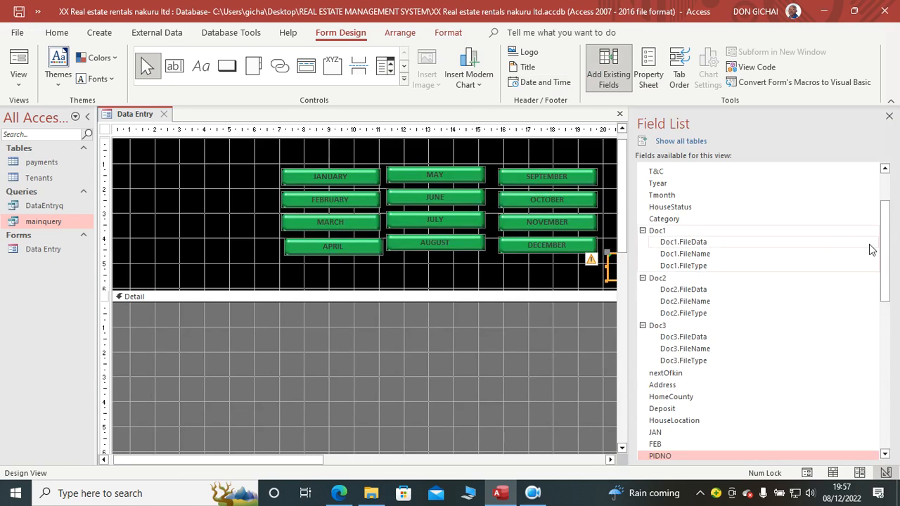
scroll(759, 208, up, 3)
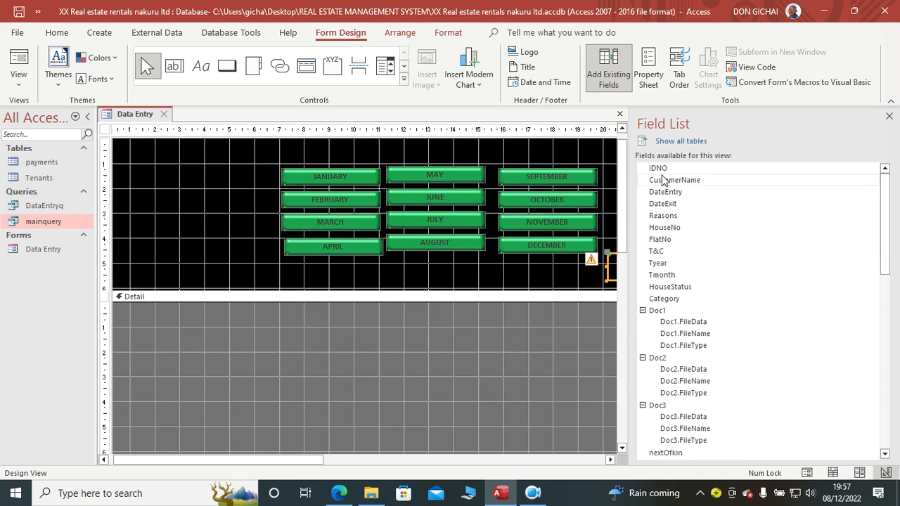
click(656, 170)
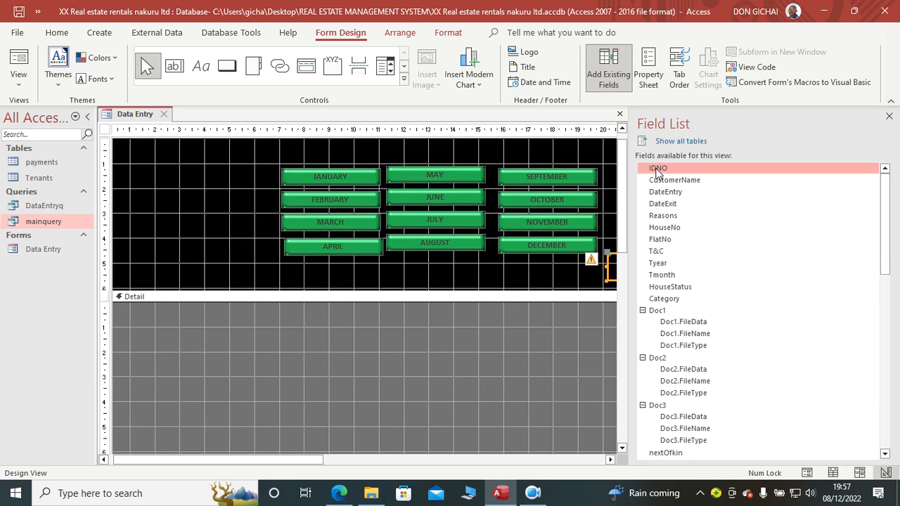
drag(658, 172, 130, 308)
click(130, 327)
key(Delete)
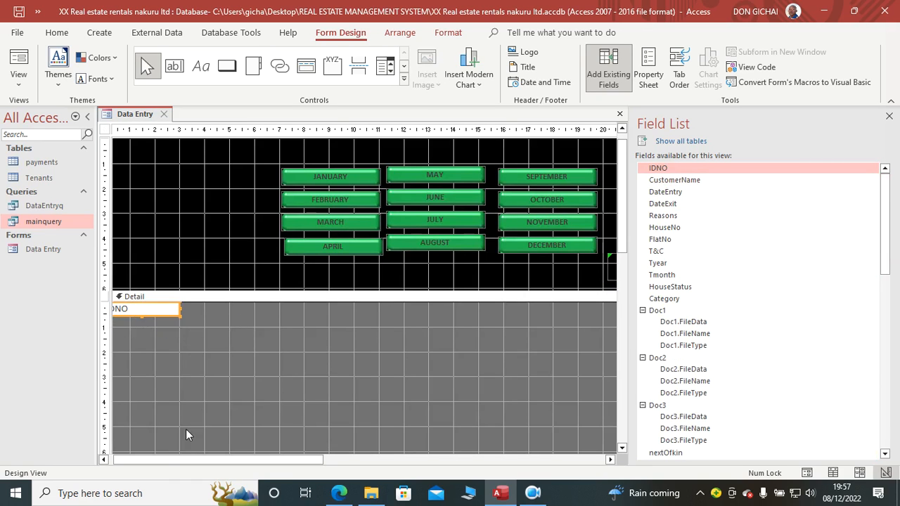
drag(150, 460, 141, 461)
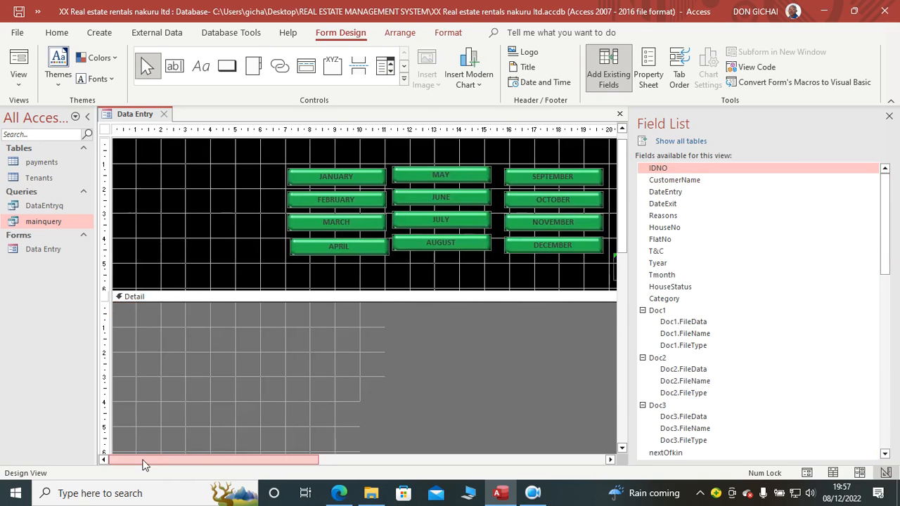
Step: Place the CustomerName field beside a narrowed IDNO box in the Detail section, without its attached label, and adjust its width
drag(666, 181, 171, 316)
click(270, 339)
key(Delete)
click(183, 310)
click(225, 309)
drag(225, 310, 259, 309)
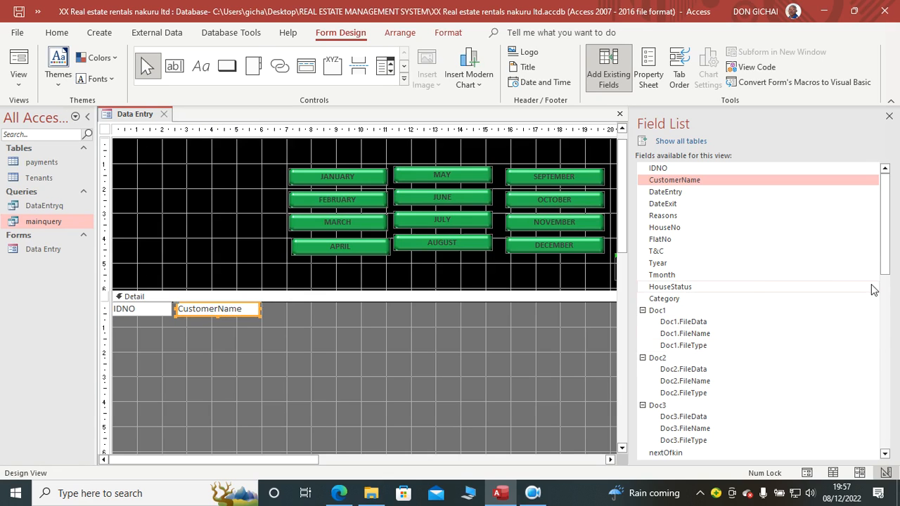
Step: Collapse Doc1, Doc2 and Doc3 among the available fields and place Deposit beside CustomerName, without its attached label
drag(890, 235, 868, 229)
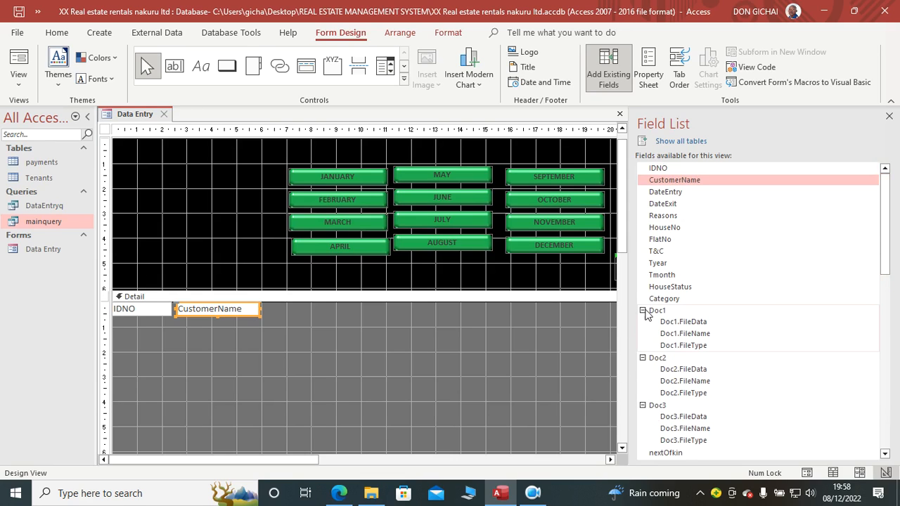
click(642, 310)
click(642, 322)
click(642, 334)
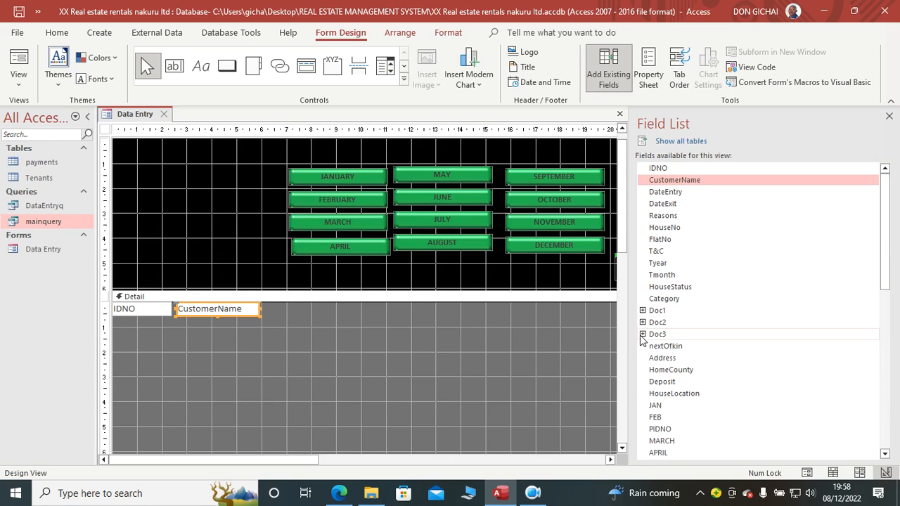
drag(663, 381, 297, 310)
click(197, 348)
key(Delete)
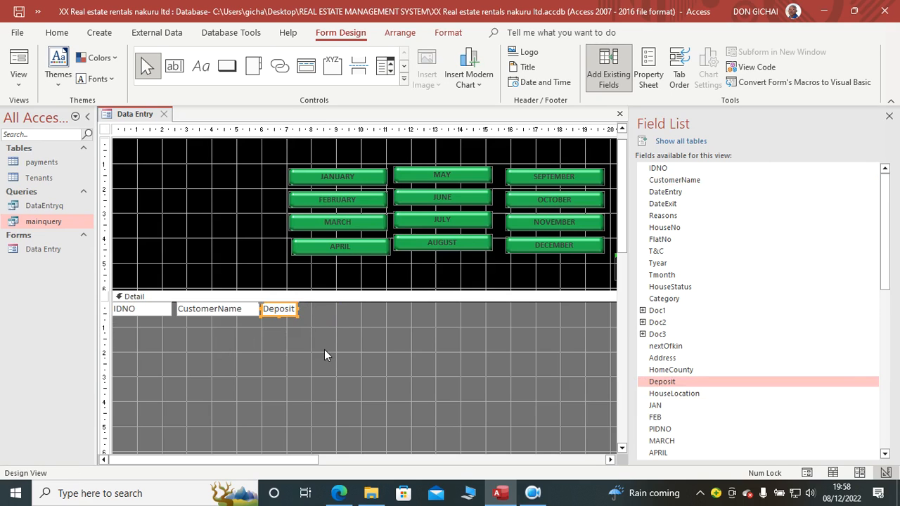
Step: Place the DateEntry and modeofpayments fields after Deposit in the Detail section row, without their attached labels
drag(665, 192, 313, 309)
click(364, 353)
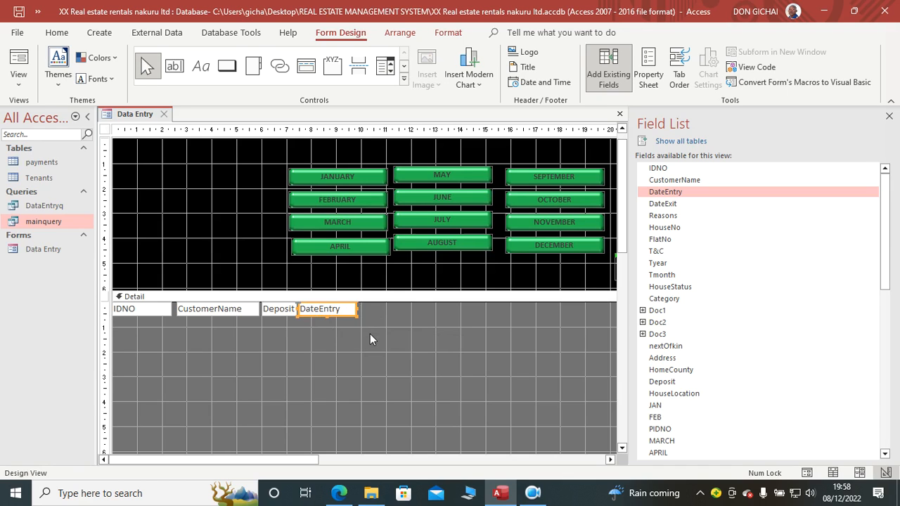
drag(890, 255, 767, 464)
drag(685, 430, 385, 386)
key(Delete)
drag(457, 387, 407, 313)
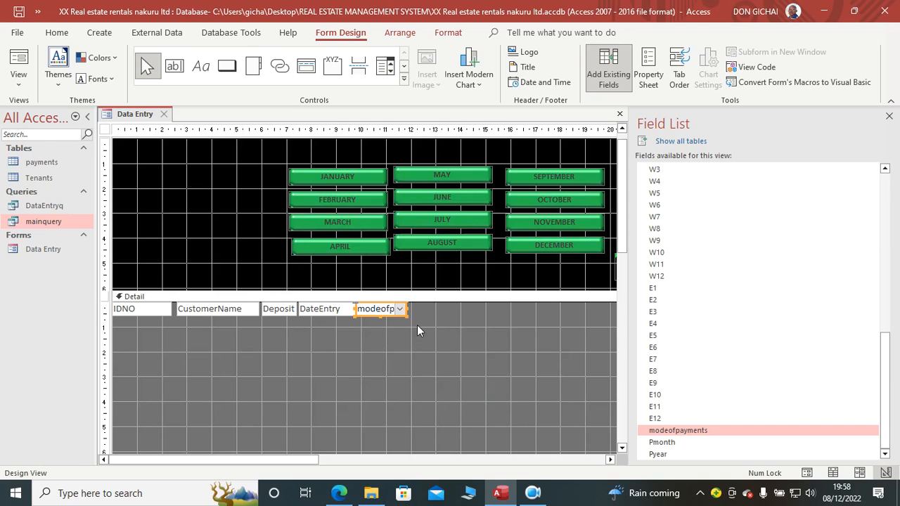
Step: Place the HouseNo field beside modeofpayments in the Detail section row, without its attached label
drag(885, 391, 884, 277)
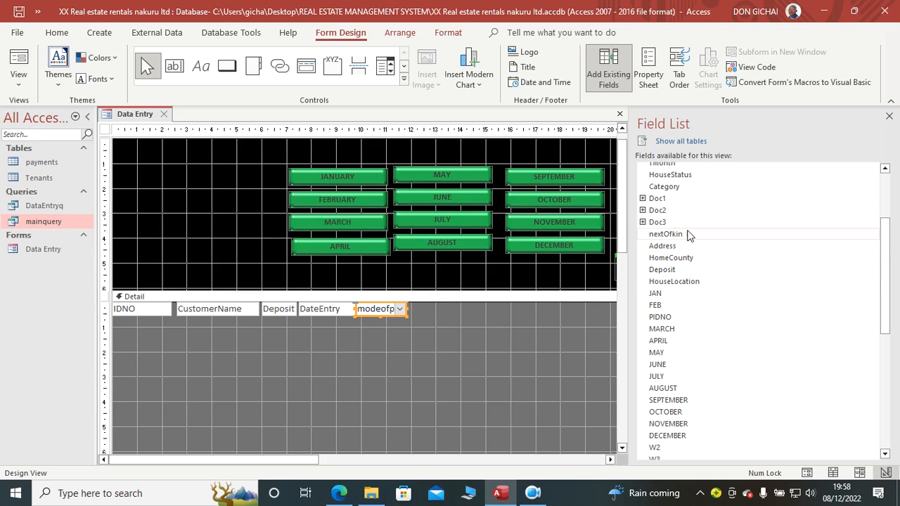
drag(892, 294, 887, 271)
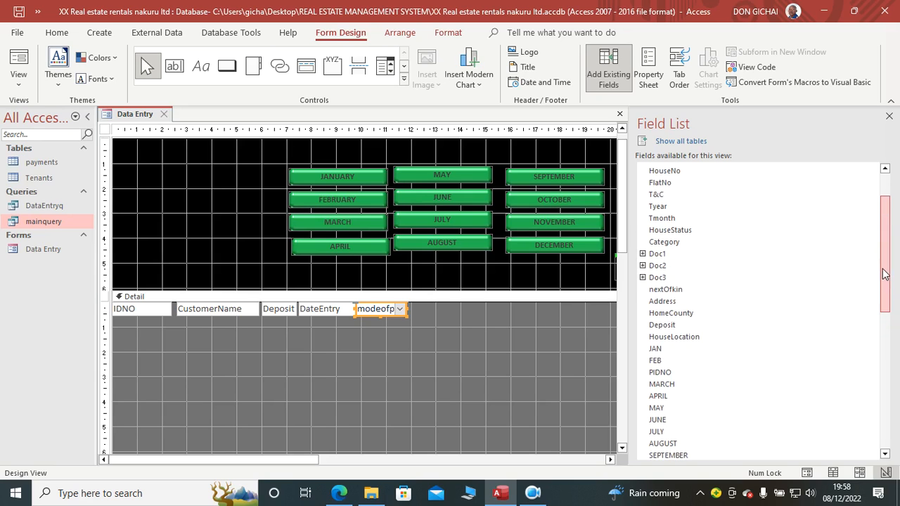
click(664, 175)
drag(664, 175, 365, 353)
click(313, 359)
key(Delete)
click(389, 360)
drag(440, 359, 441, 309)
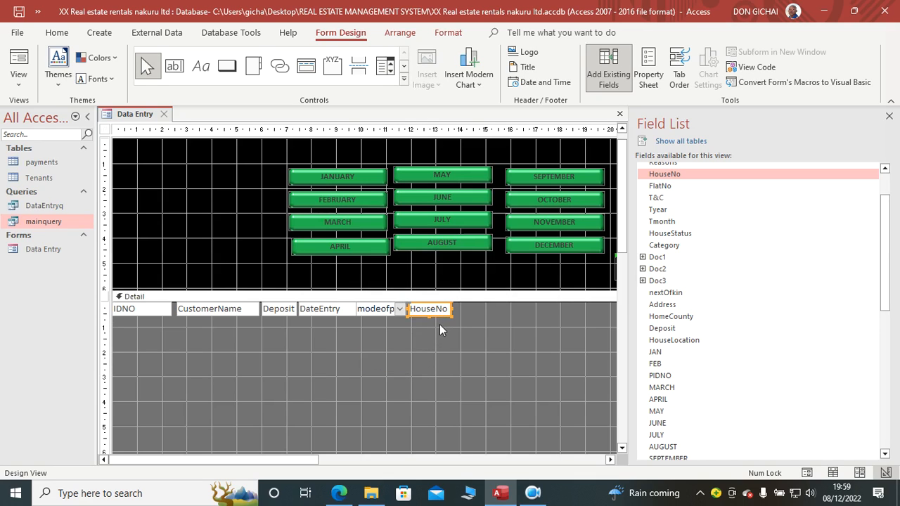
Step: Move the blank header label under the month buttons and add a label reading Water bills below the Close form button
drag(288, 461, 414, 461)
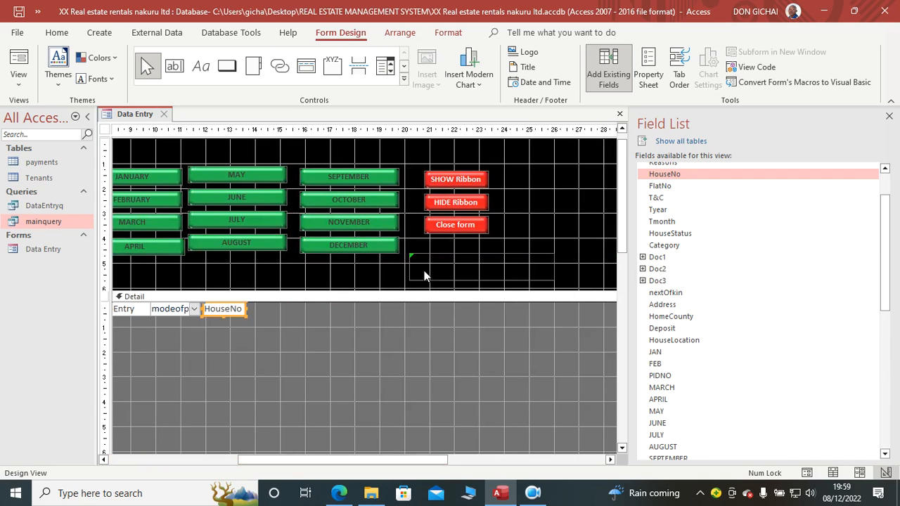
drag(423, 275, 276, 284)
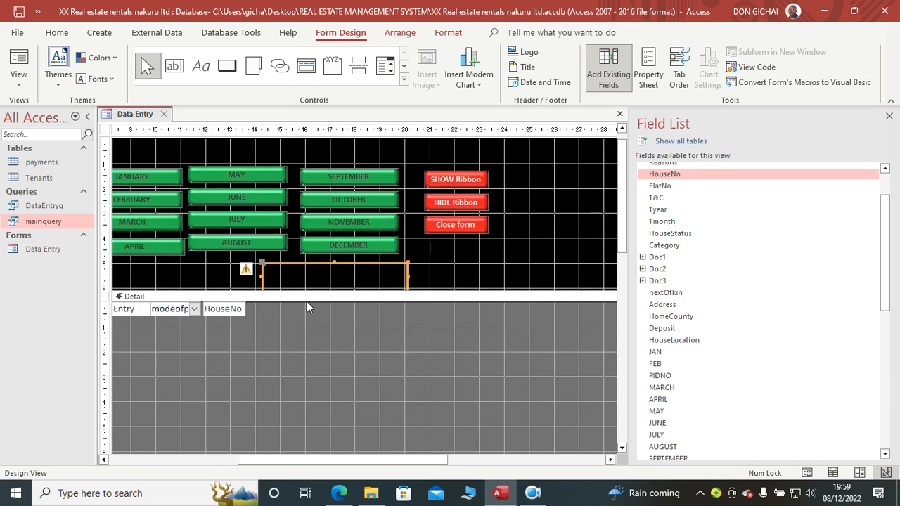
drag(271, 458, 355, 458)
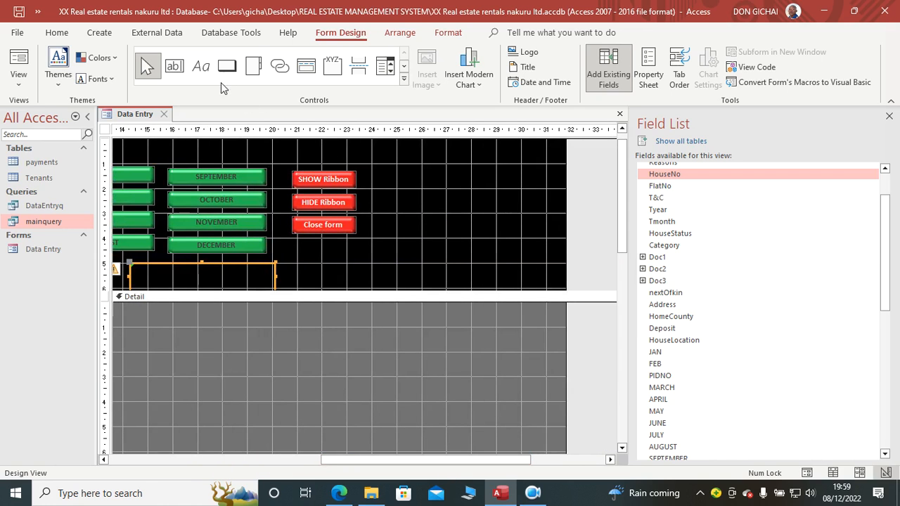
click(201, 65)
mouse_move(289, 266)
mouse_down()
mouse_move(335, 282)
mouse_move(365, 280)
mouse_up()
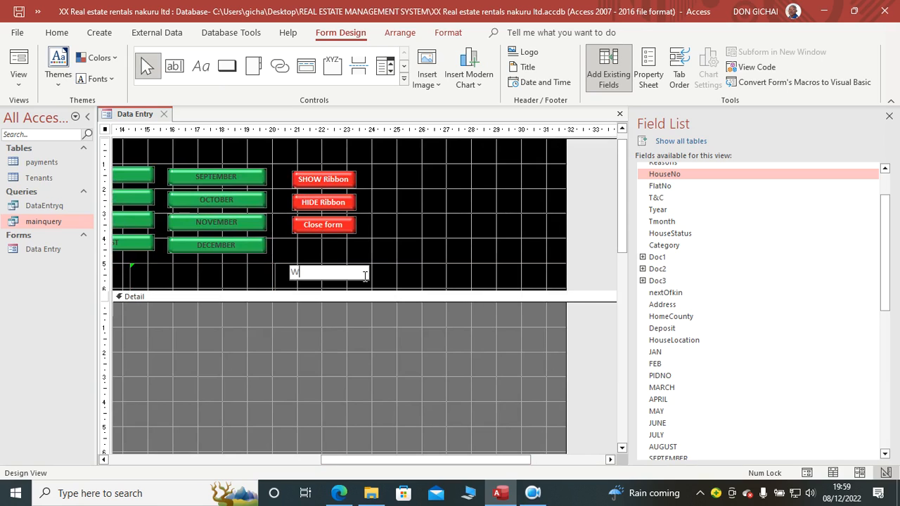
click(316, 296)
drag(322, 276, 321, 282)
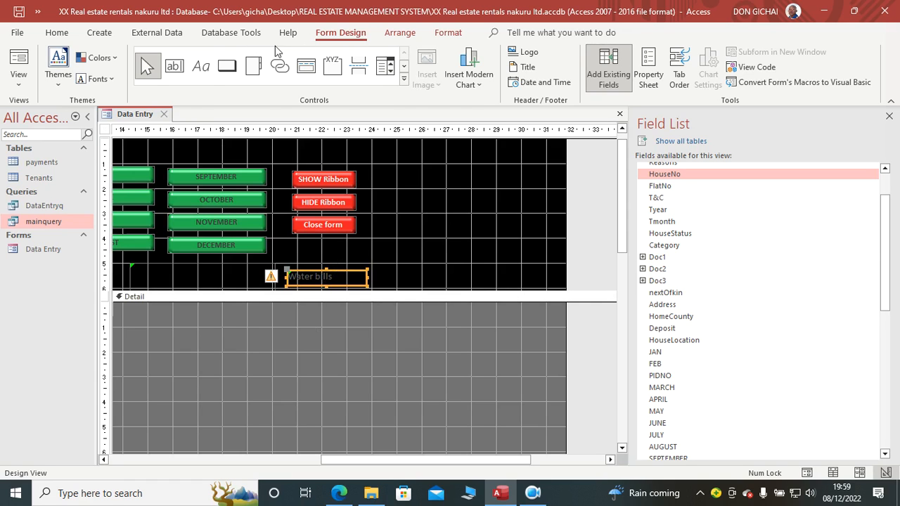
Step: Format the Water bills label with a white, bold font at size 12
click(447, 32)
click(152, 81)
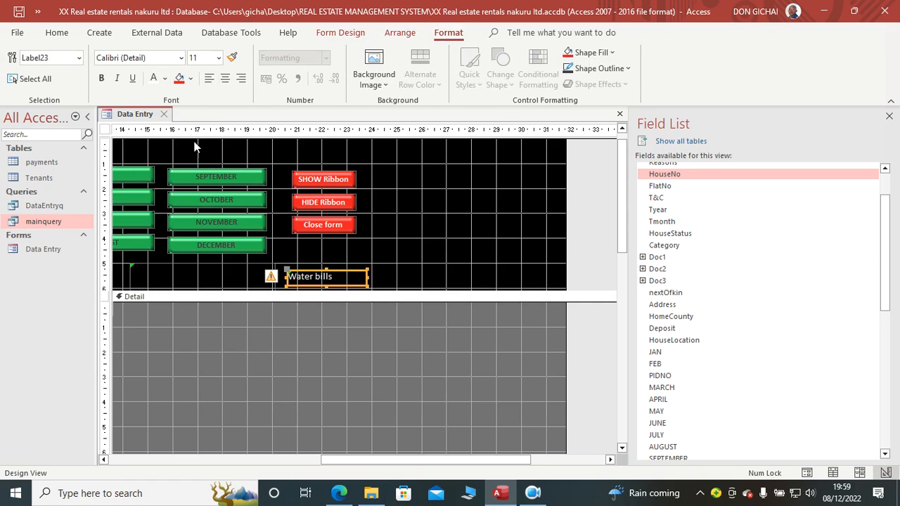
click(219, 58)
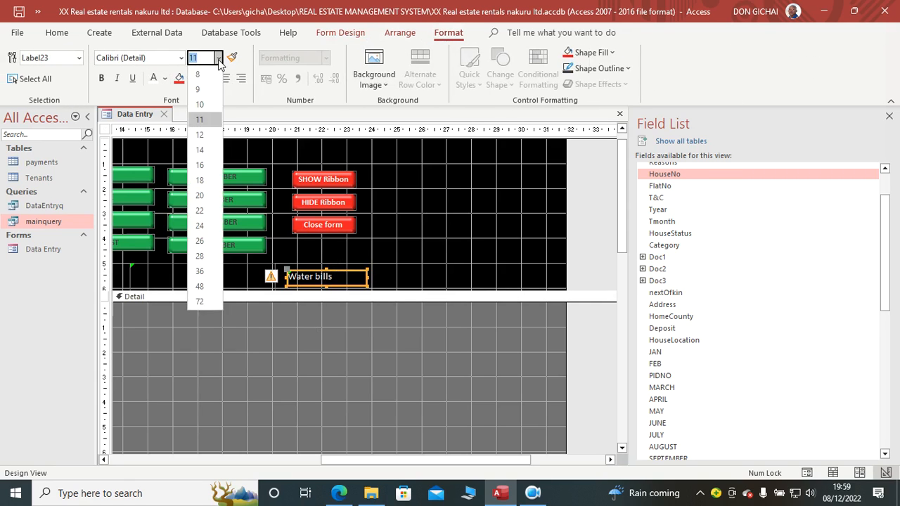
click(204, 135)
click(101, 78)
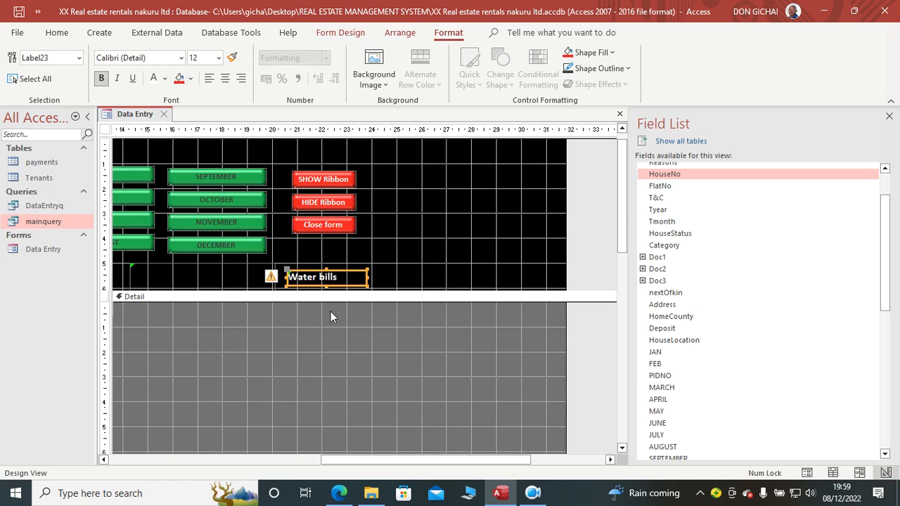
click(318, 300)
Step: Add a label reading Electricity bils beside the Water bills label in the form header
click(340, 32)
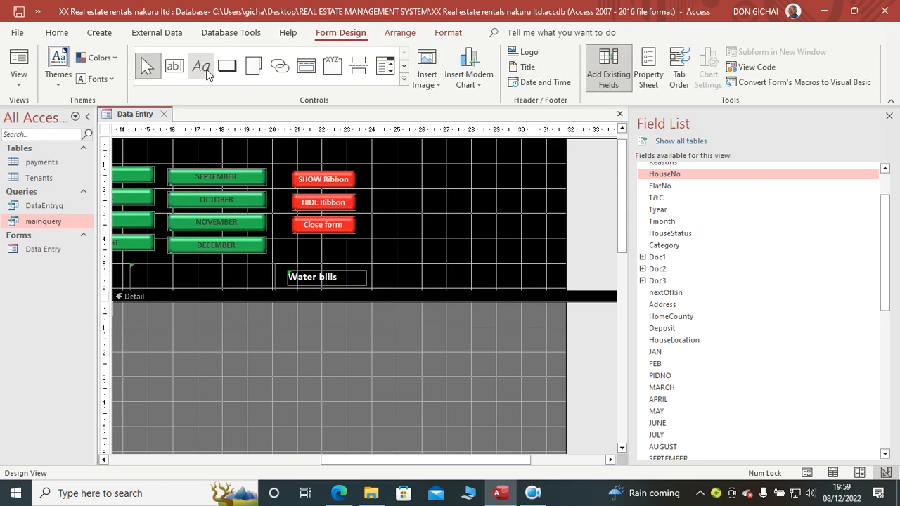
click(200, 66)
drag(381, 271, 436, 282)
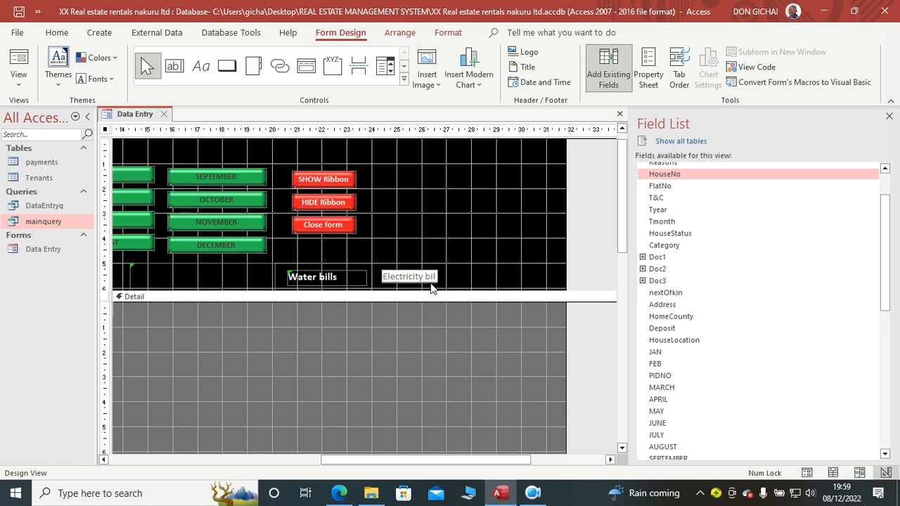
click(411, 301)
Step: Give the Electricity bils label a white, bold size 12 font and widen it to fit its full text
click(408, 277)
click(445, 33)
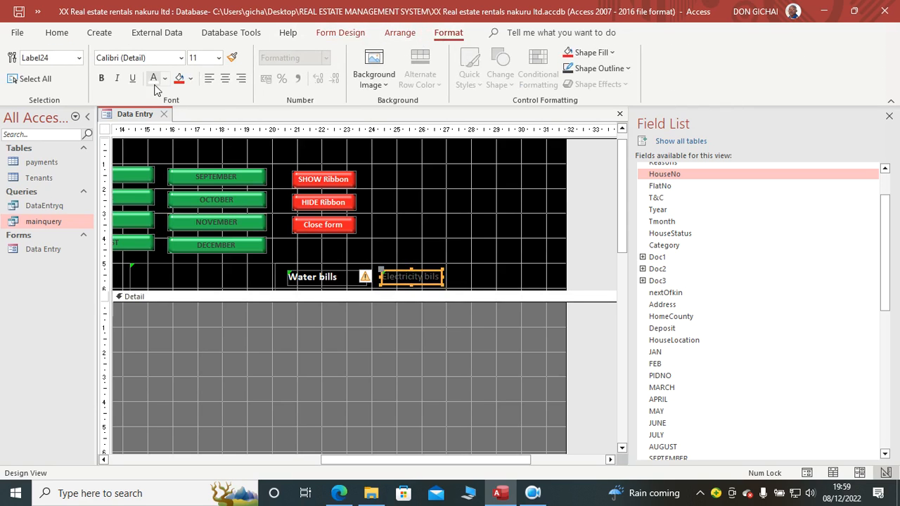
click(448, 326)
click(424, 276)
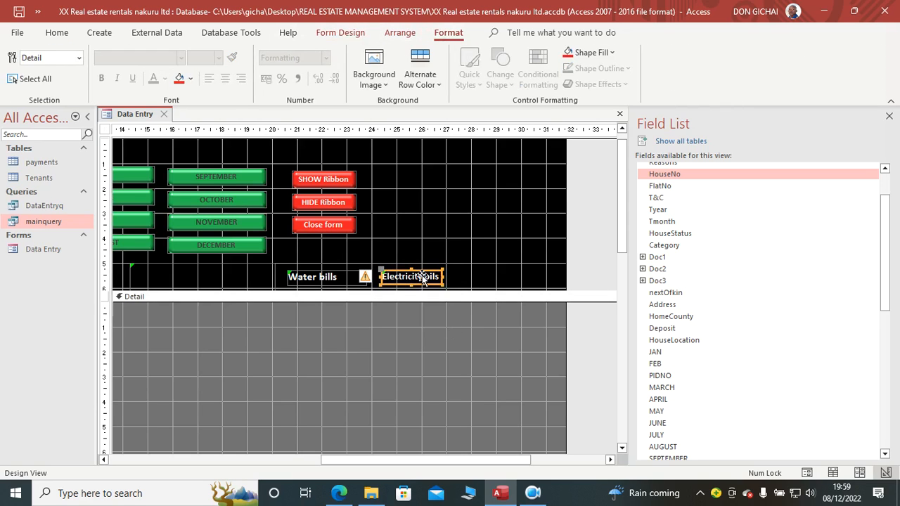
click(218, 57)
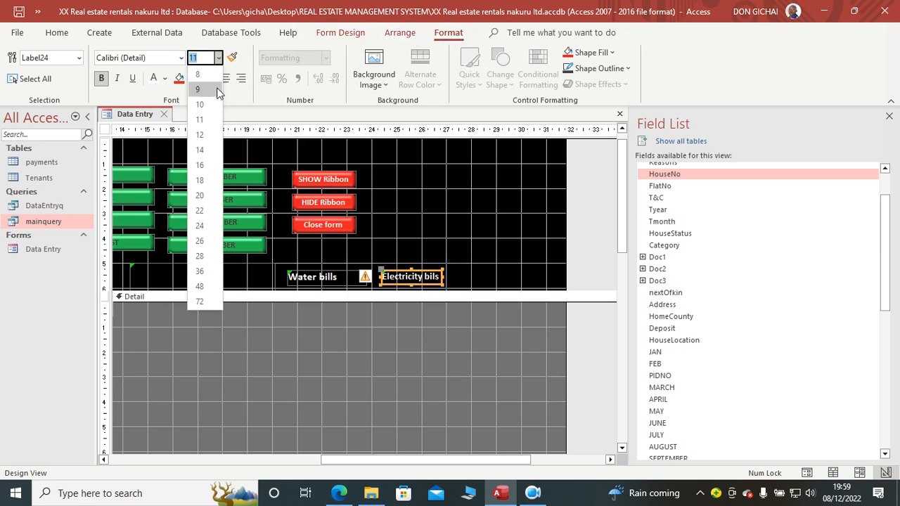
click(204, 134)
click(406, 347)
click(443, 277)
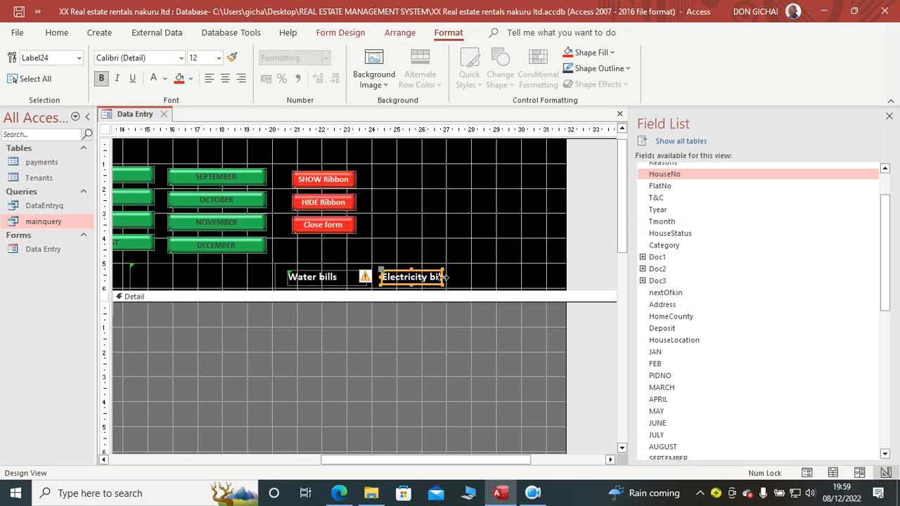
click(391, 316)
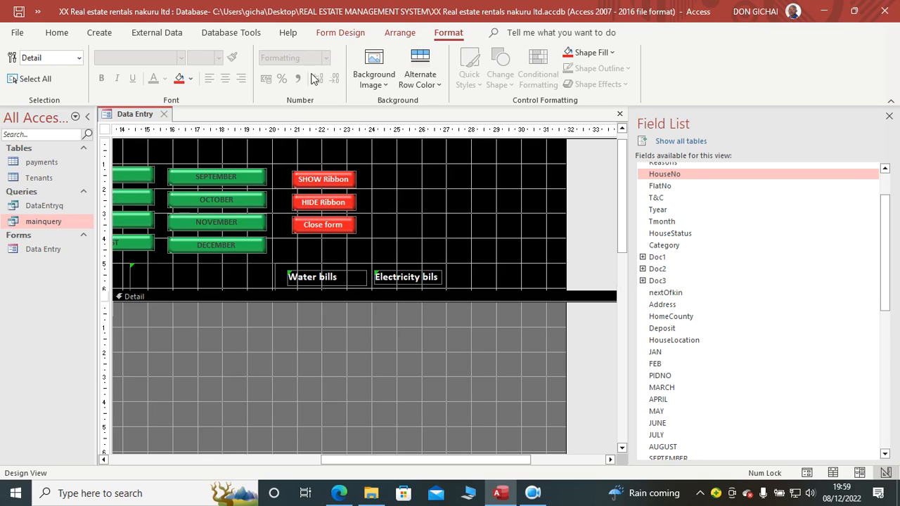
Step: Add two labels reading Month and Year in the form header, in line after the Electricity bils label
click(341, 32)
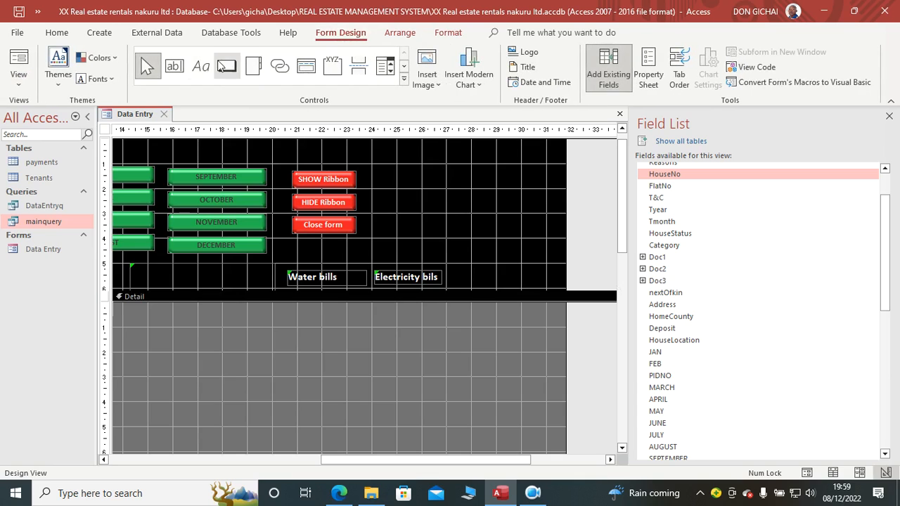
click(201, 65)
drag(449, 270, 498, 285)
text(Mo)
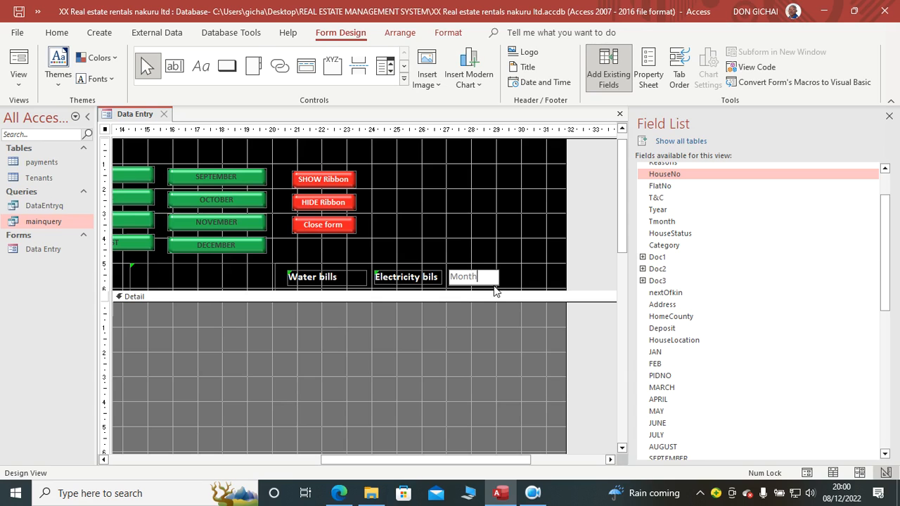
text(nth)
click(209, 75)
drag(506, 271, 555, 283)
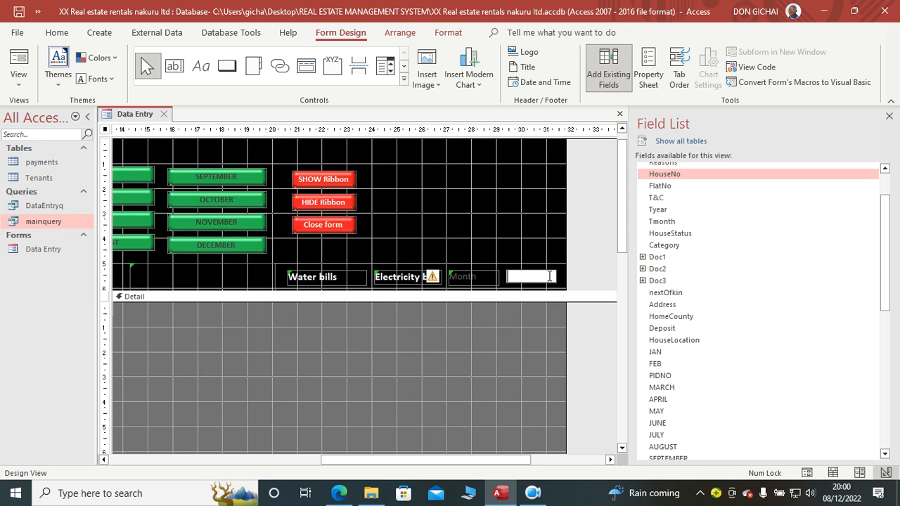
click(515, 321)
Step: Format the Month and Year header labels together with a white, bold font at size 12
drag(544, 263, 476, 283)
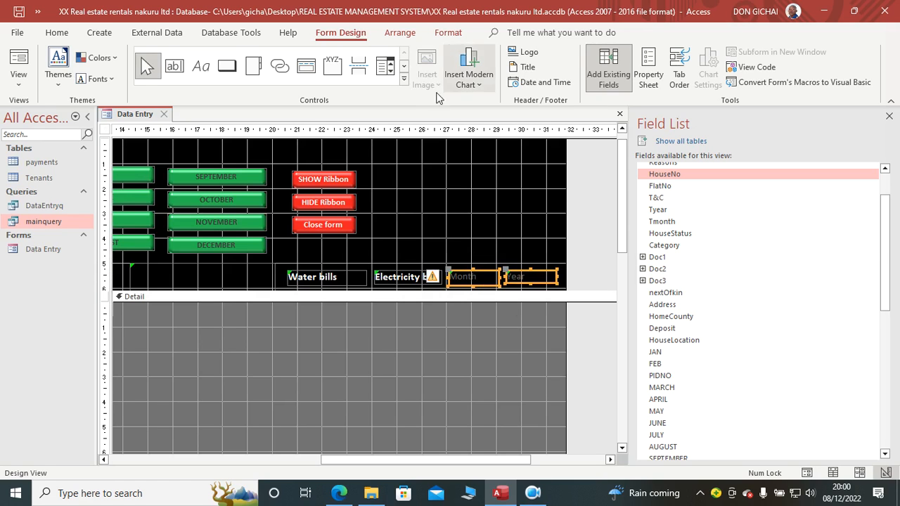
click(448, 33)
click(154, 80)
click(102, 79)
click(218, 58)
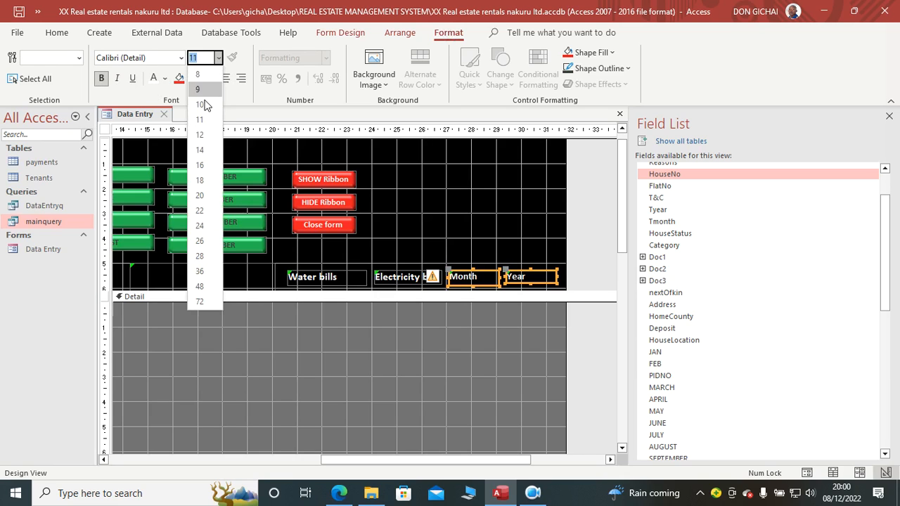
click(203, 135)
click(436, 364)
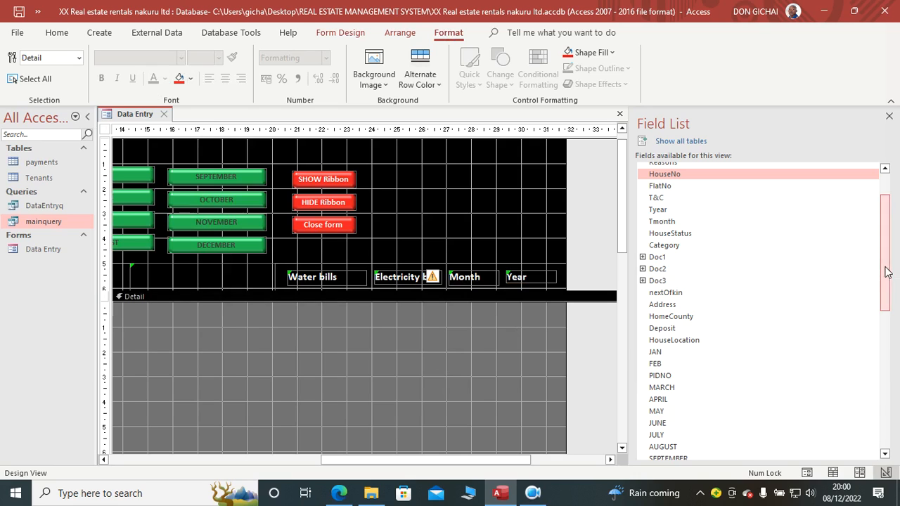
Step: Add the Tyear field to the Detail section, delete its attached label and narrow the text box
drag(660, 209, 416, 336)
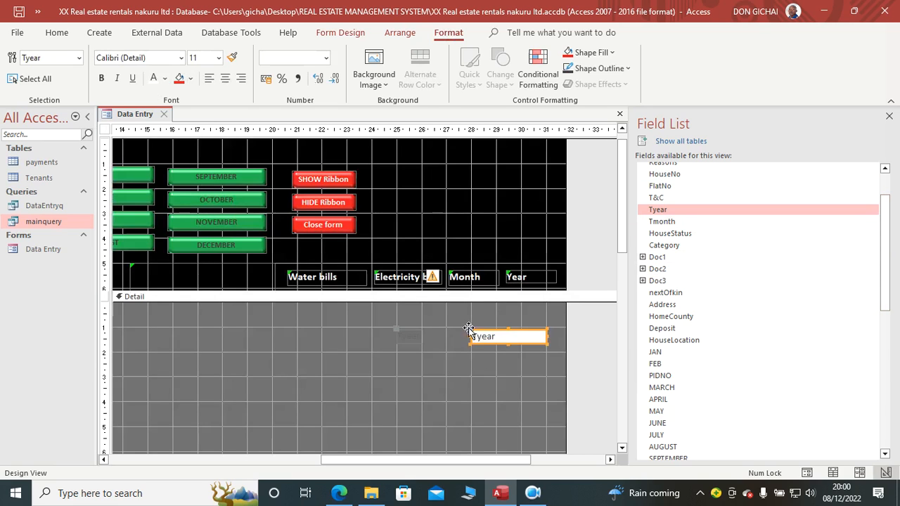
click(416, 336)
key(Delete)
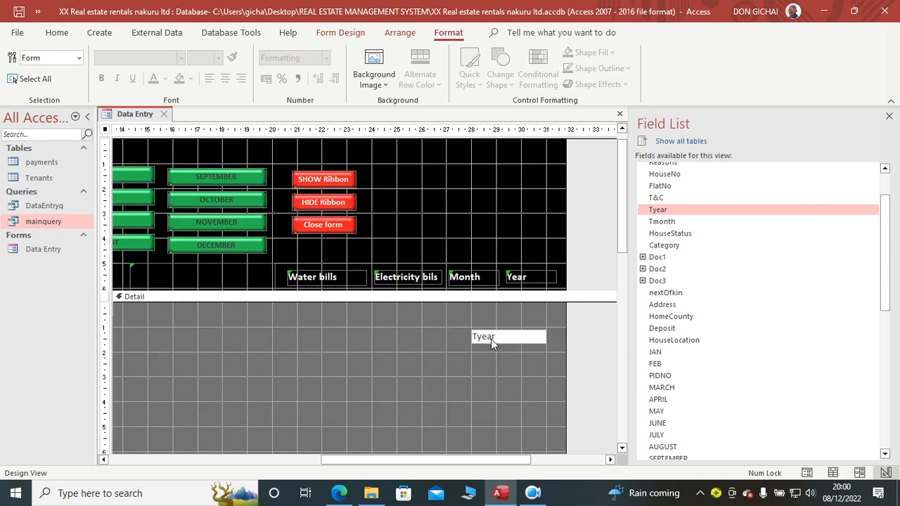
click(530, 337)
drag(547, 339, 521, 339)
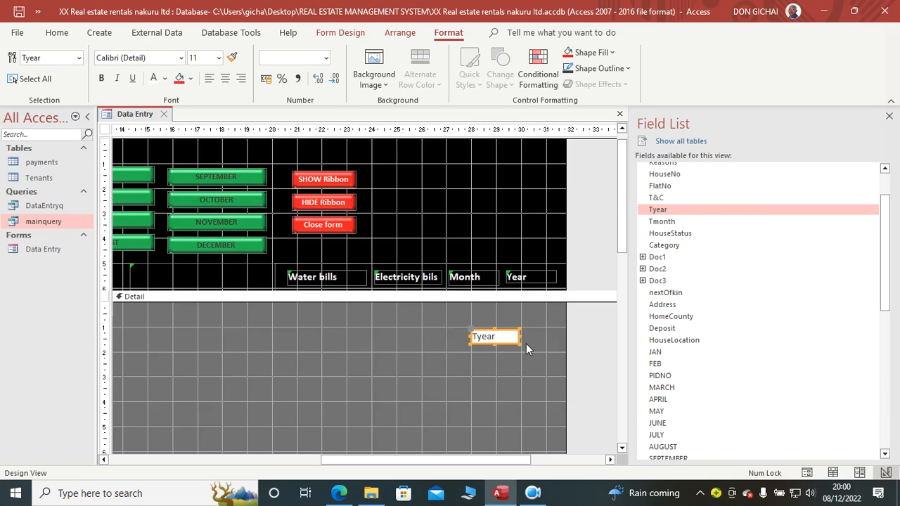
Step: Add the Tmonth field without its attached label and align Tmonth and Tyear under the Month and Year header labels
drag(663, 221, 535, 315)
click(466, 315)
key(Delete)
click(509, 329)
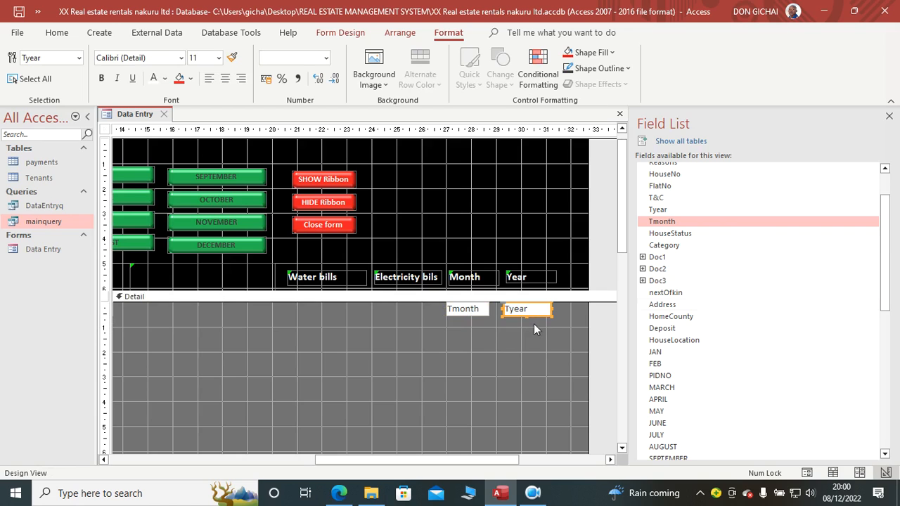
Step: Add the Pmonth and Pyear fields to the Detail section, delete their attached labels and narrow both text boxes
scroll(896, 378, down, 1)
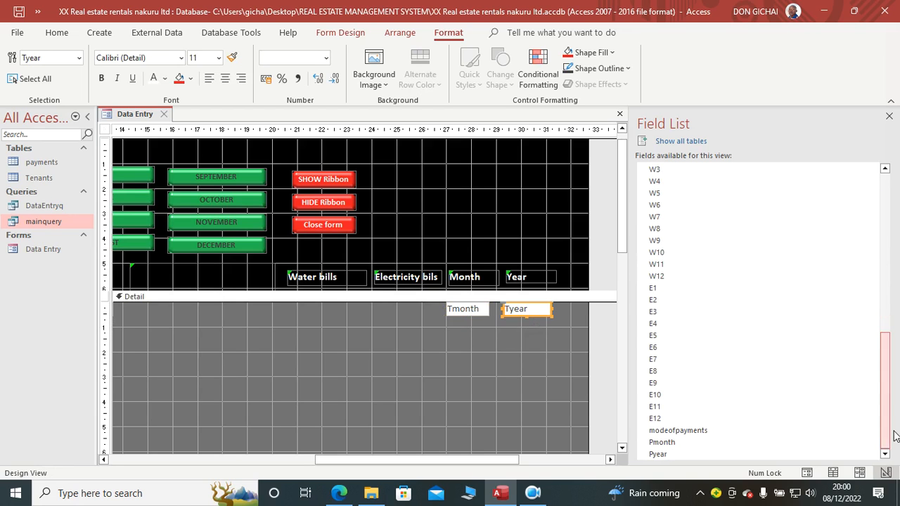
drag(668, 443, 470, 393)
drag(660, 454, 484, 415)
click(410, 393)
key(Delete)
click(509, 395)
drag(543, 394, 509, 394)
click(541, 418)
drag(555, 416, 478, 421)
click(516, 431)
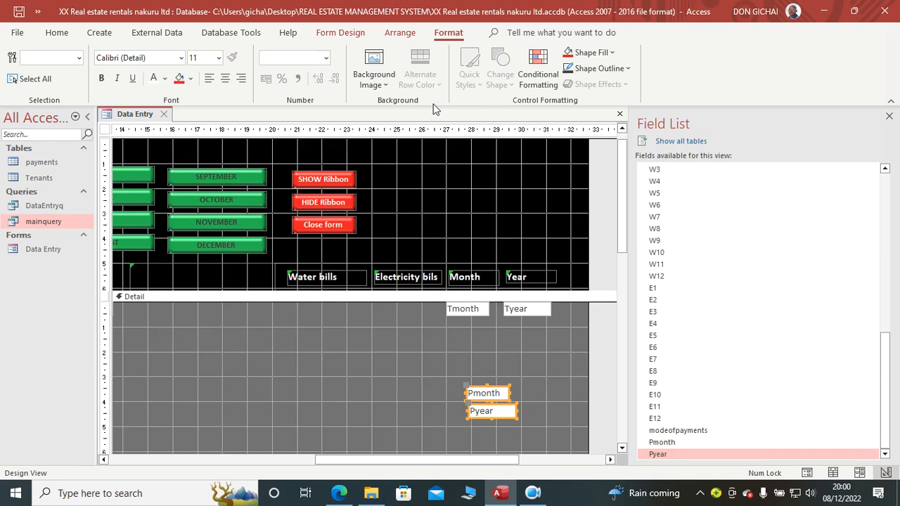
Step: Stack the Pmonth and Pyear text boxes exactly over the Tmonth and Tyear text boxes below the header labels
click(343, 32)
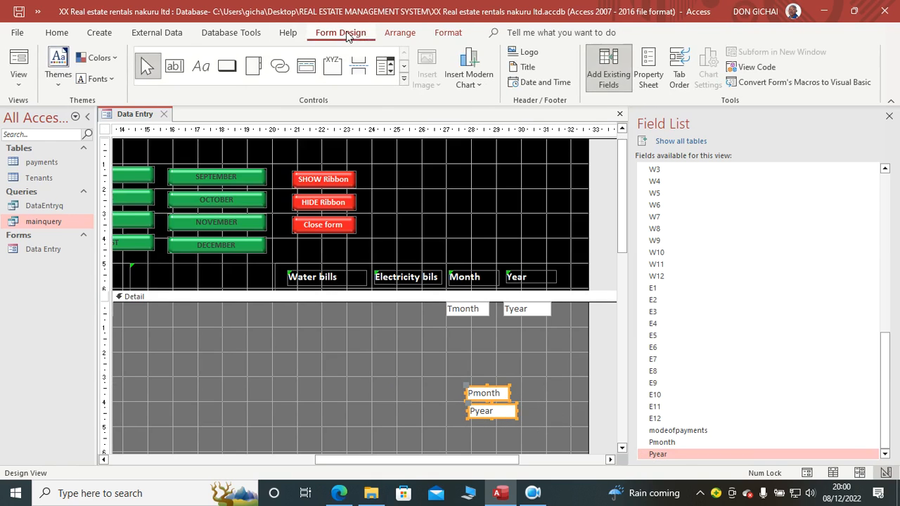
click(645, 76)
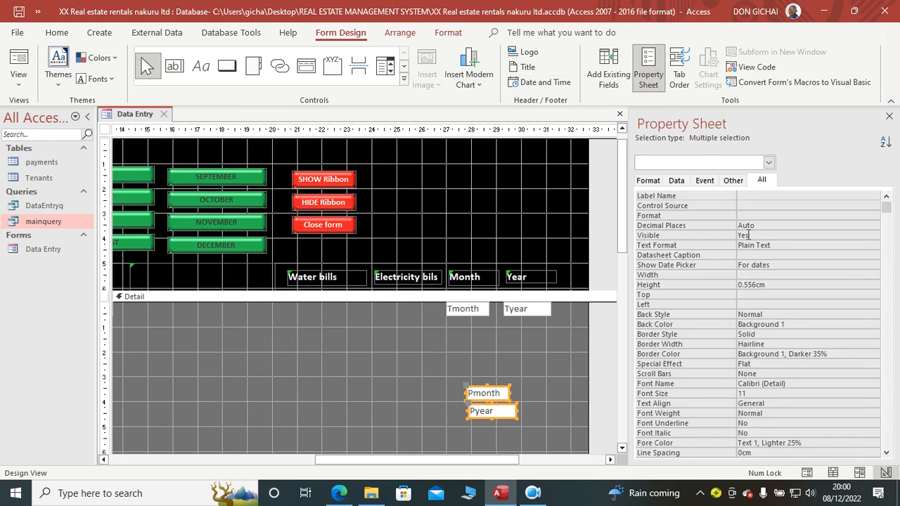
click(890, 116)
click(561, 374)
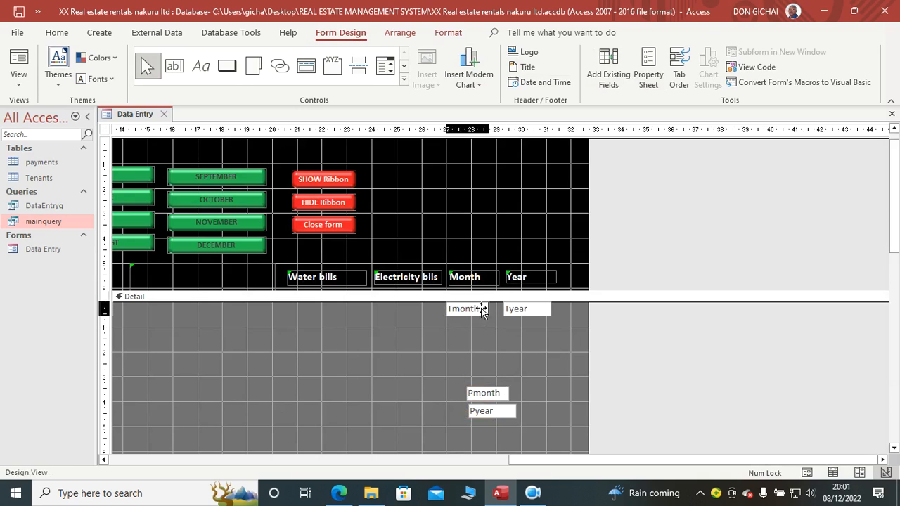
drag(481, 308, 481, 310)
drag(503, 410, 534, 307)
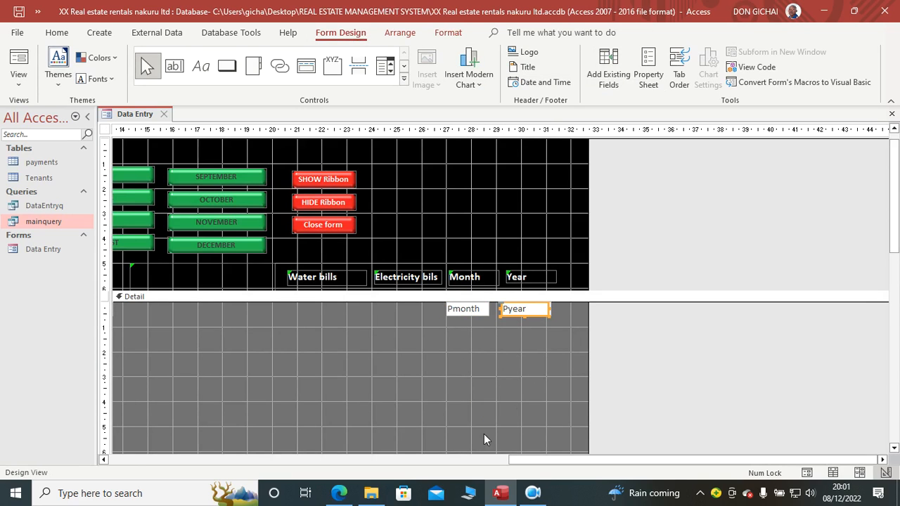
Step: Add the PIDNO field to the Detail section, delete its attached label and narrow the text box
drag(603, 466, 193, 462)
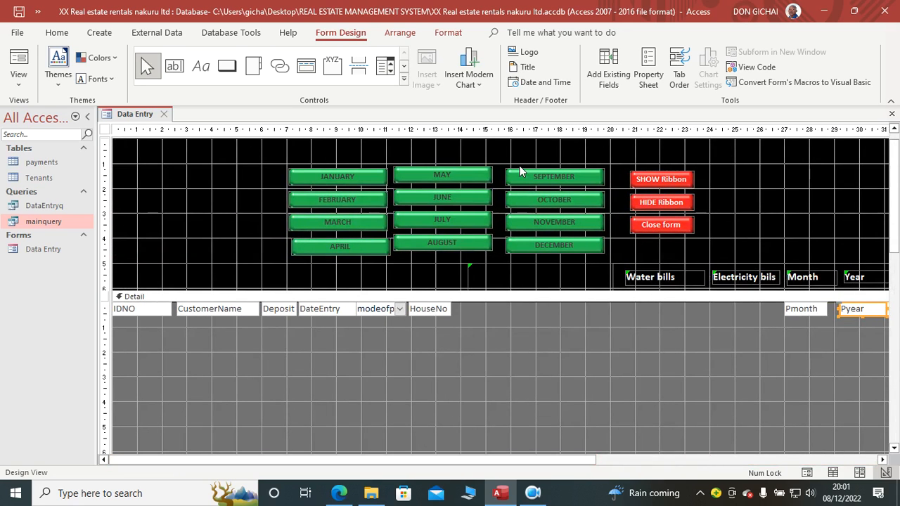
click(609, 68)
drag(887, 376, 890, 294)
drag(662, 285, 218, 357)
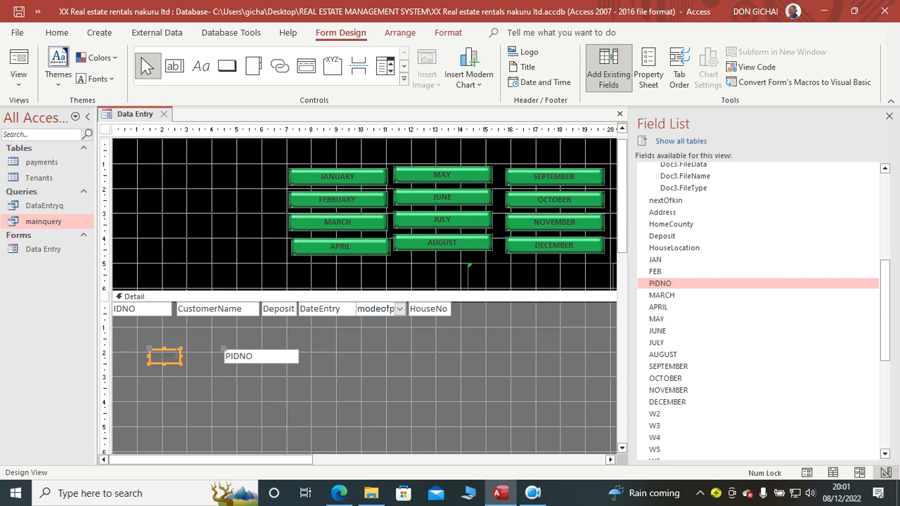
click(249, 357)
drag(297, 357, 260, 356)
Step: Set the PIDNO text box's Visible property to No and place it over the IDNO text box
click(648, 75)
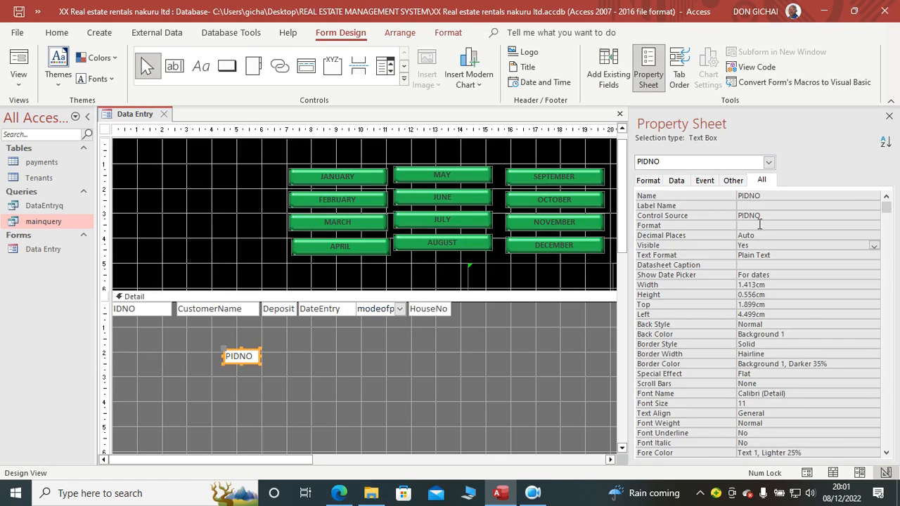
double_click(769, 244)
click(267, 389)
drag(251, 362, 141, 315)
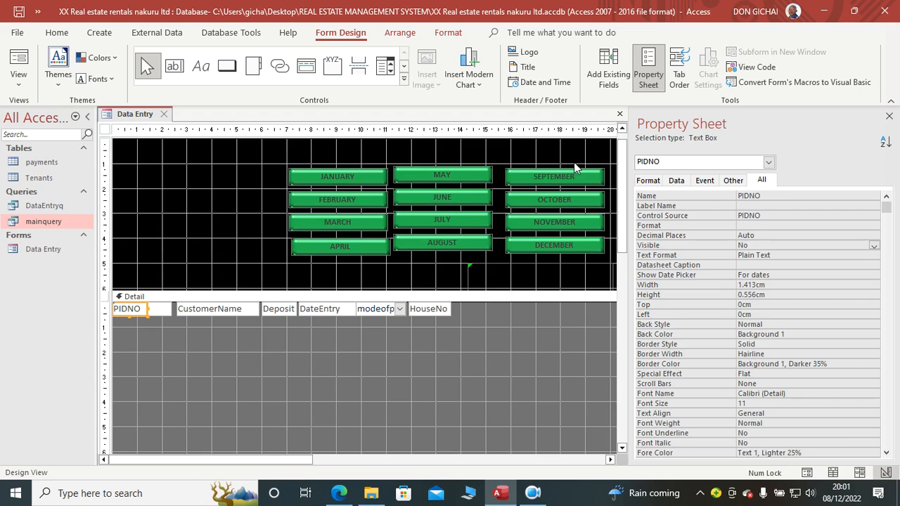
click(889, 117)
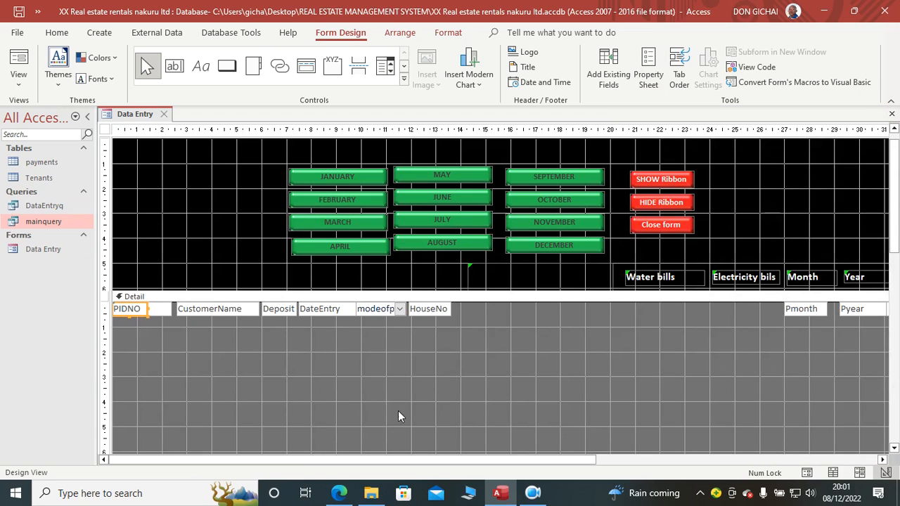
Step: Add all fields from JAN through DECEMBER to the Detail section below the HouseNo text box in one go
drag(306, 464, 372, 469)
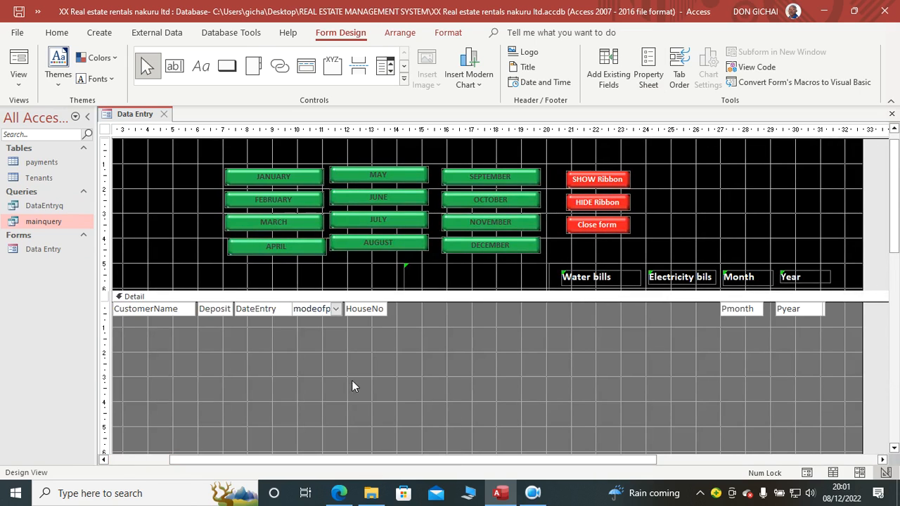
click(599, 76)
drag(888, 285, 898, 304)
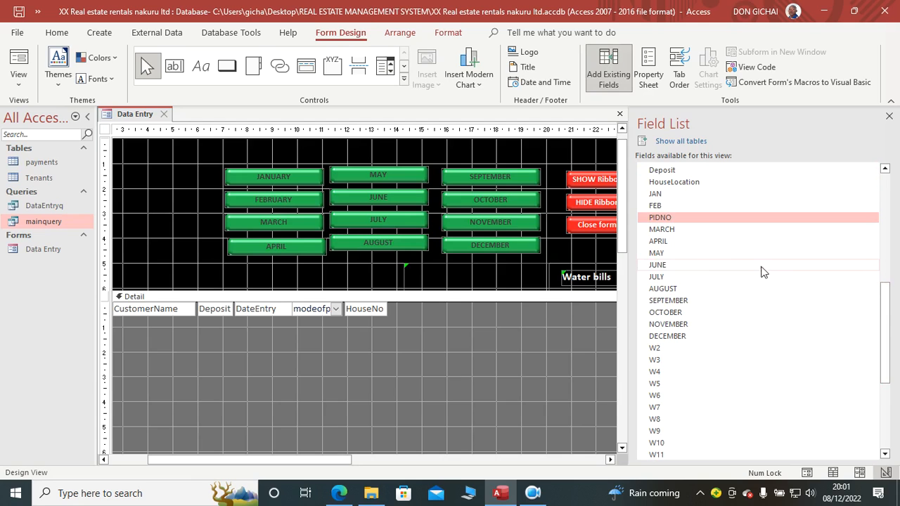
click(656, 195)
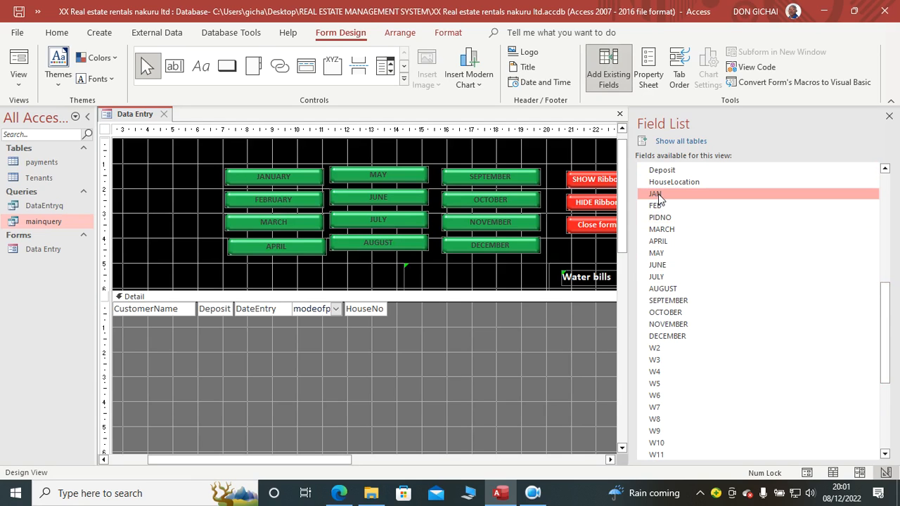
shift+click(668, 335)
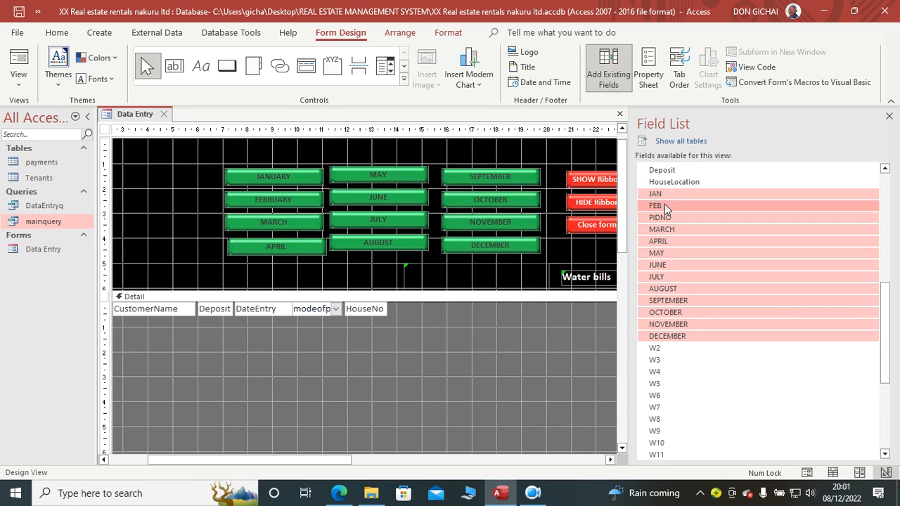
drag(685, 195, 355, 339)
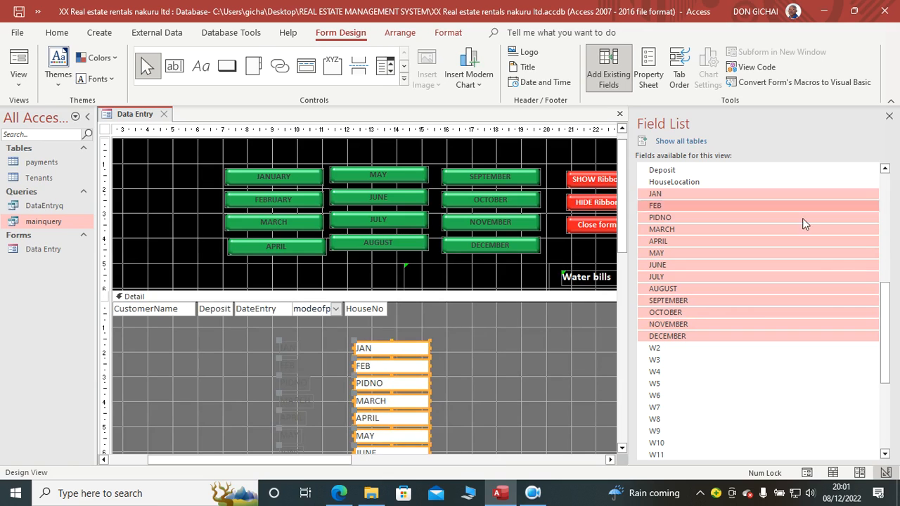
Step: Delete all the attached labels of the newly added month fields, keeping only their text boxes
click(888, 116)
scroll(350, 314, down, 2)
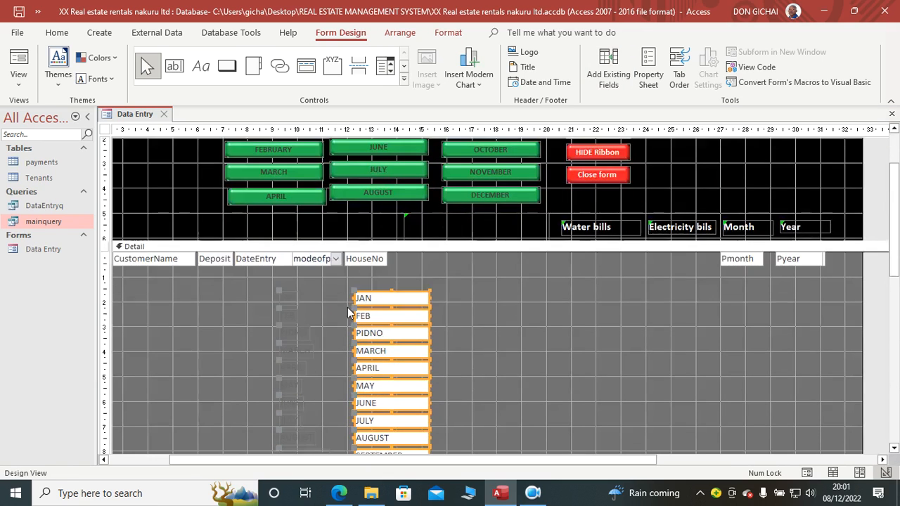
drag(301, 286, 273, 455)
key(Delete)
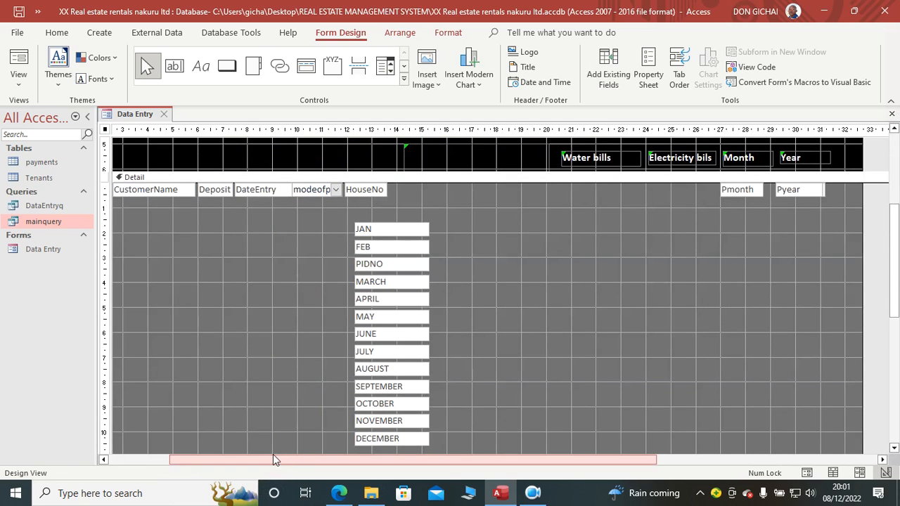
Step: Stack the JAN and FEB text boxes beside HouseNo and delete the extra PIDNO text box from the month column
scroll(811, 343, up, 3)
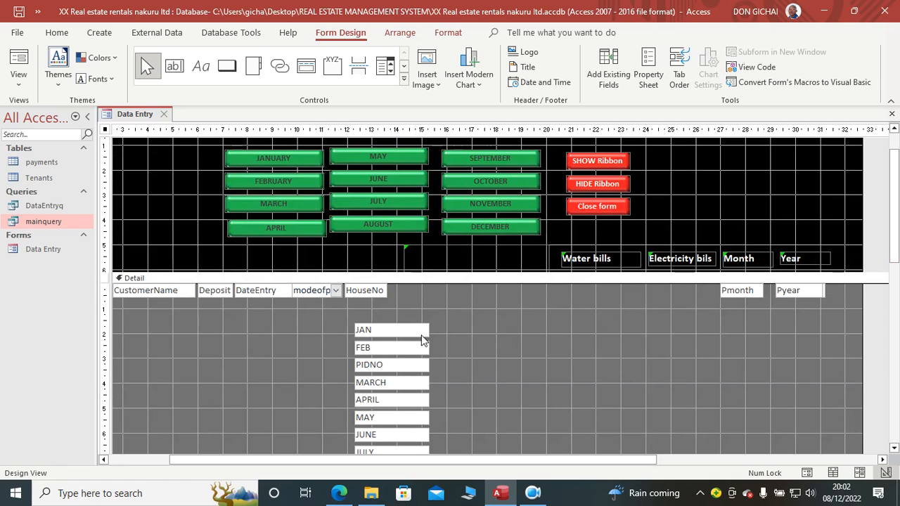
drag(415, 334, 476, 293)
drag(411, 353, 462, 292)
drag(405, 369, 462, 330)
key(Delete)
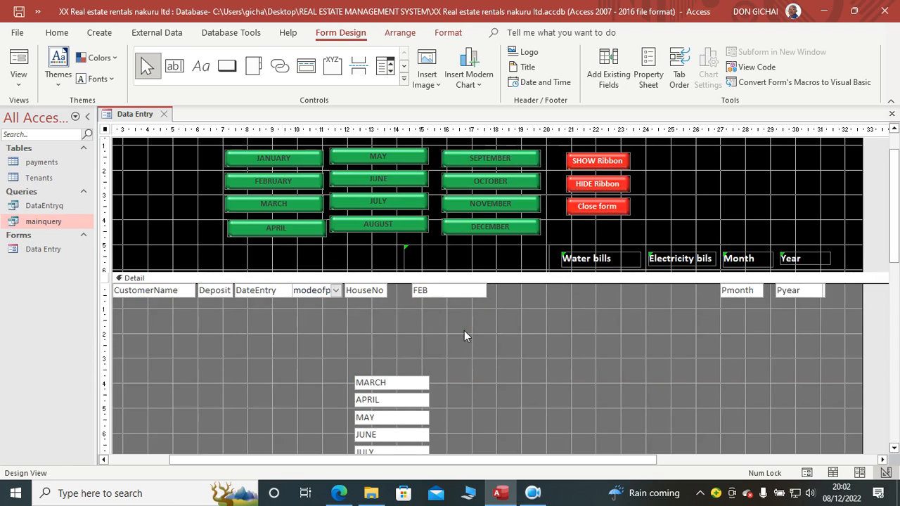
Step: Stack the text boxes from MARCH through JULY over the FEB text box beside HouseNo
drag(393, 386, 458, 295)
drag(399, 416, 457, 290)
drag(395, 433, 450, 290)
drag(392, 453, 450, 291)
Step: Stack the text boxes from AUGUST through DECEMBER on the month text boxes beside HouseNo
scroll(393, 338, down, 3)
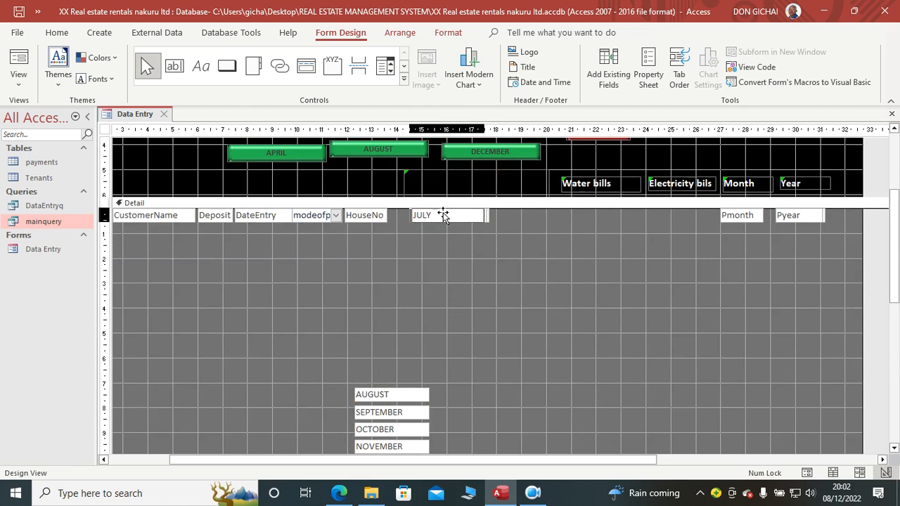
drag(391, 394, 447, 216)
drag(396, 411, 448, 215)
drag(401, 425, 455, 212)
drag(398, 441, 451, 210)
scroll(387, 269, down, 2)
drag(399, 384, 469, 202)
scroll(460, 274, up, 3)
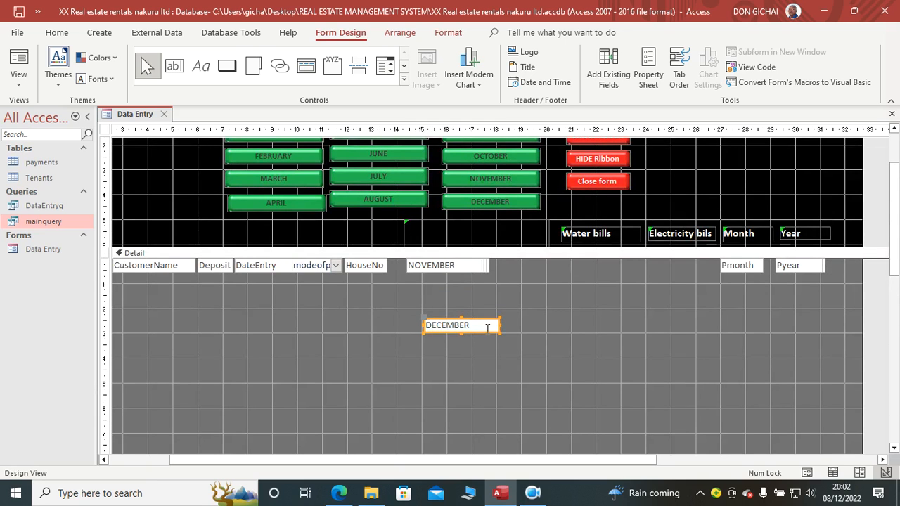
drag(489, 332, 477, 269)
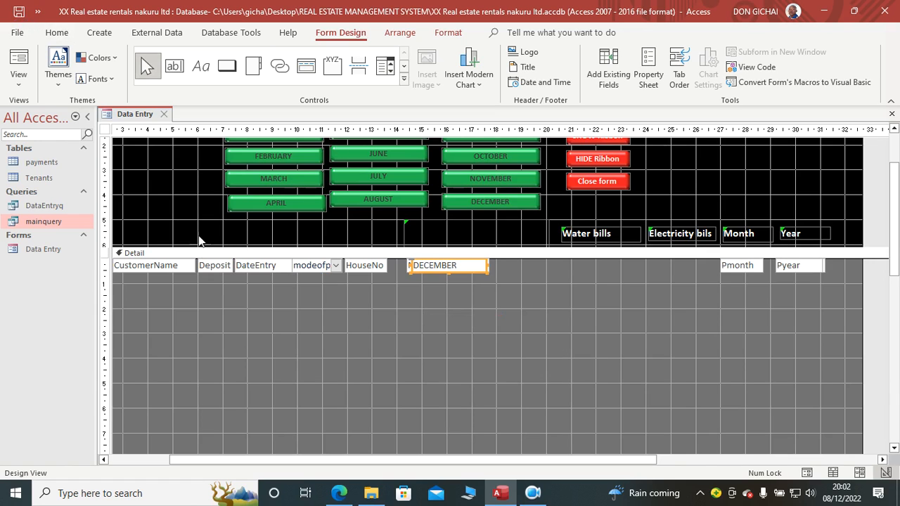
Step: Look through the form's available fields for W1 and close the Data Entry form
click(610, 79)
drag(889, 331, 891, 348)
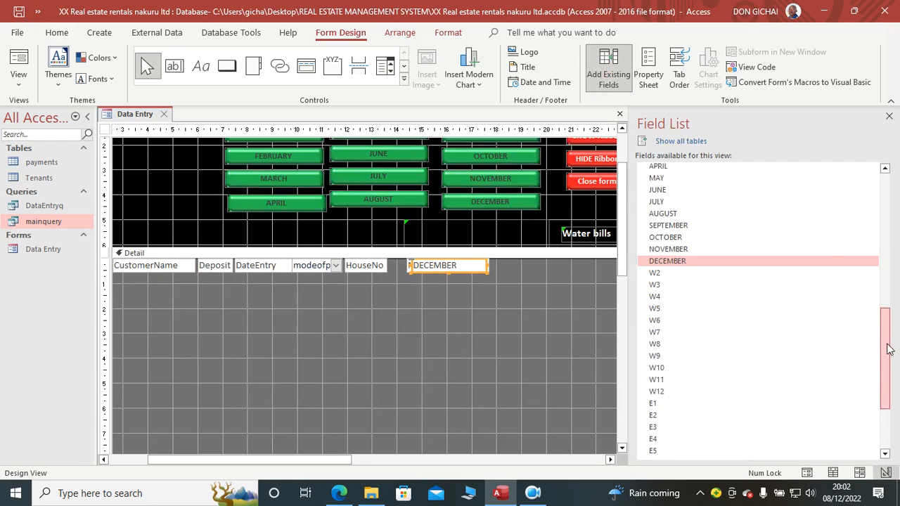
scroll(683, 298, down, 1)
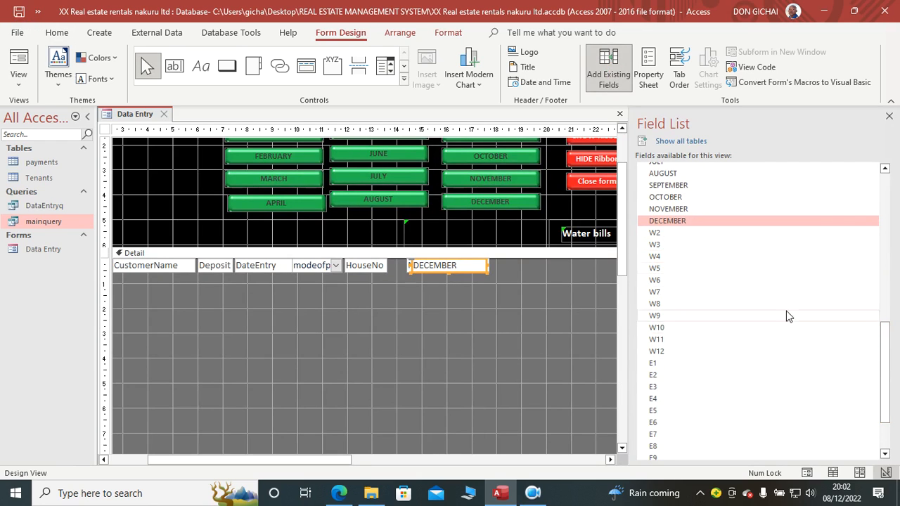
mouse_move(887, 362)
mouse_down()
mouse_move(890, 306)
mouse_move(892, 360)
mouse_up()
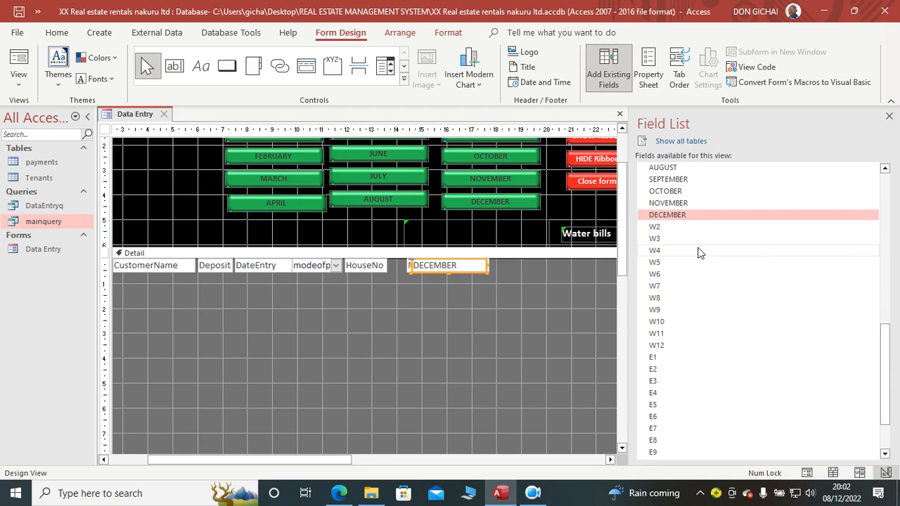
right_click(138, 114)
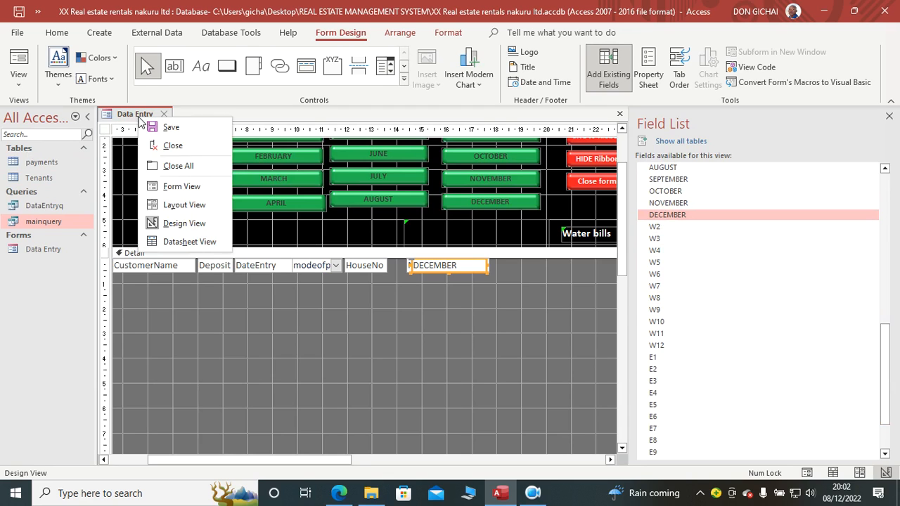
click(174, 145)
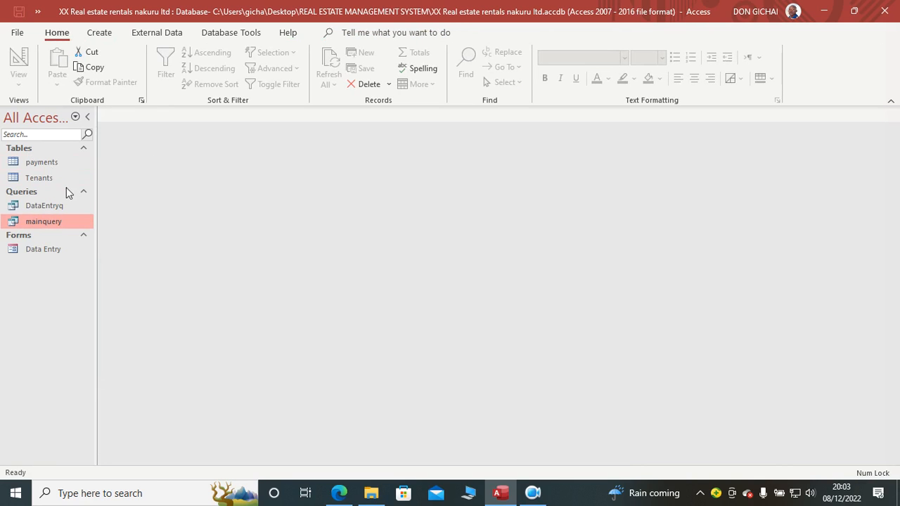
Step: Check the payments table's design for the W1 field and close the table
right_click(52, 161)
click(88, 187)
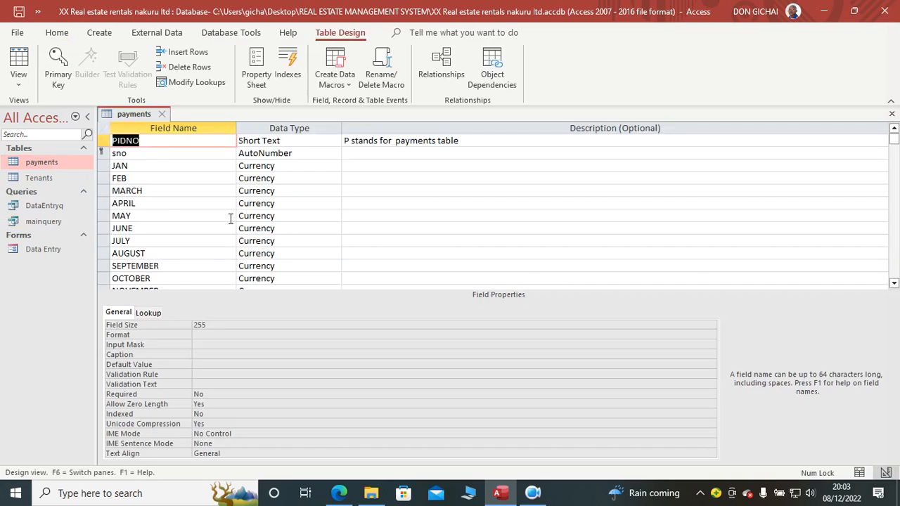
scroll(232, 218, up, 1)
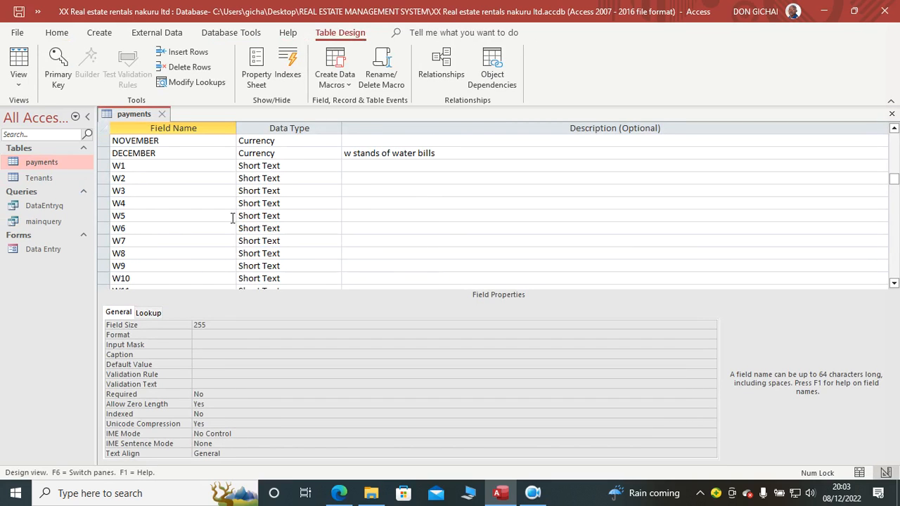
click(156, 167)
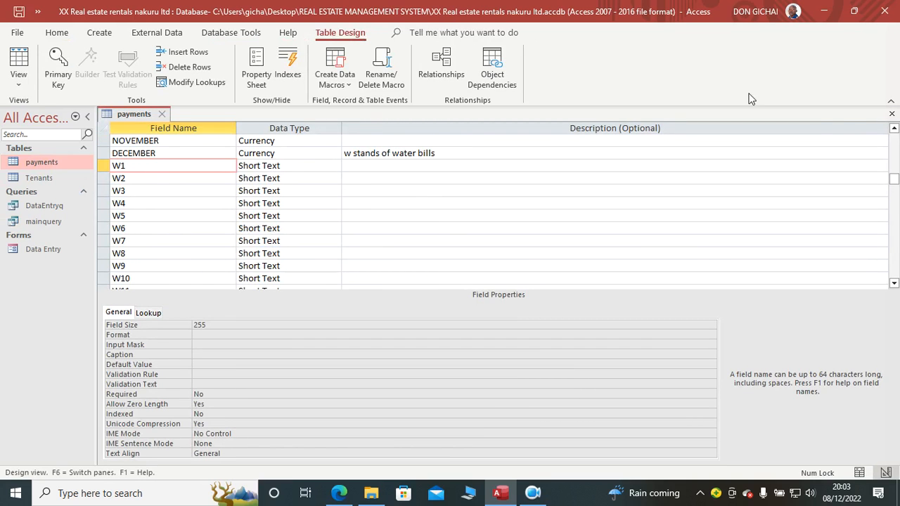
click(891, 113)
Step: Reopen the Data Entry form in Design View, recheck its available fields from DECEMBER to E1, and close the field list
click(53, 249)
right_click(51, 249)
click(83, 292)
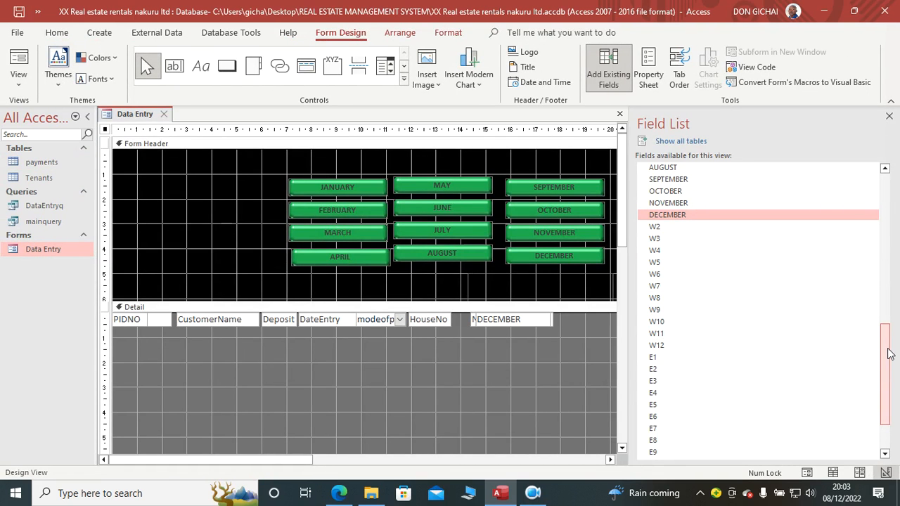
drag(883, 358, 884, 339)
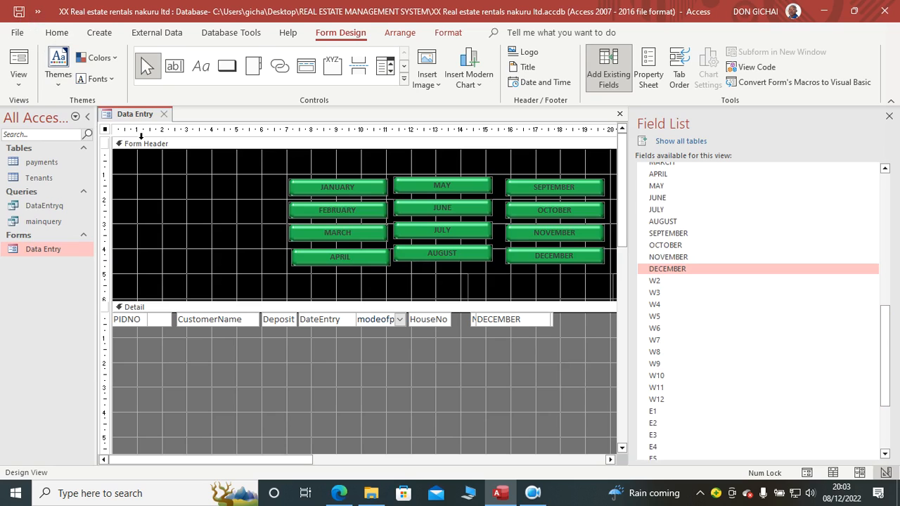
click(511, 324)
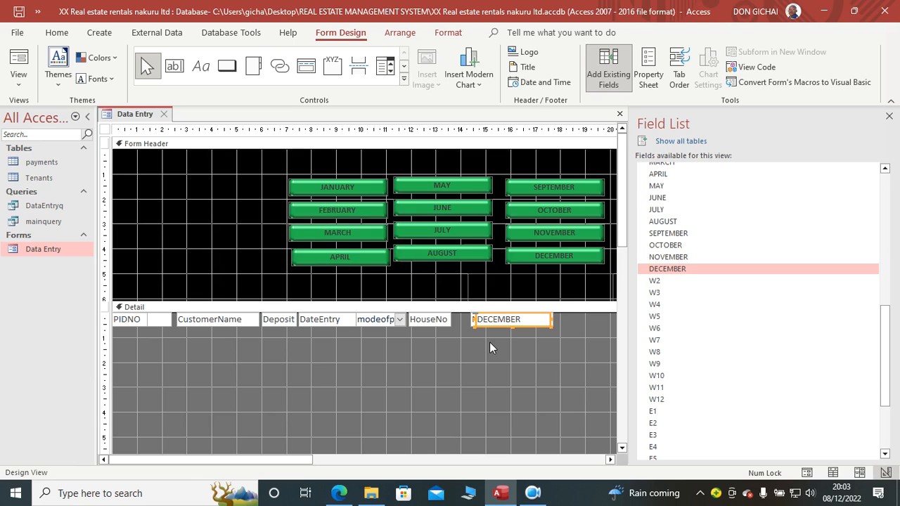
click(890, 113)
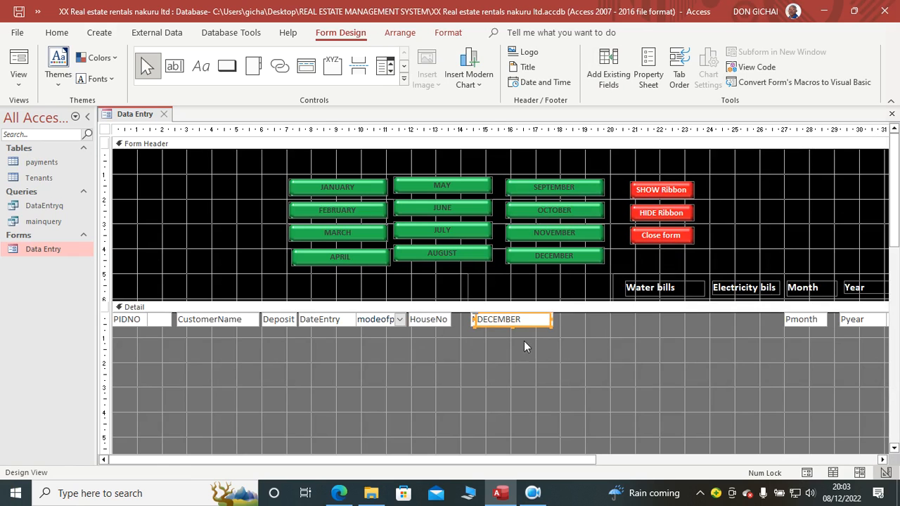
Step: Spread the stacked month text boxes apart in the Detail section to inspect them, and undo all the moves
drag(526, 325, 547, 415)
drag(501, 319, 532, 362)
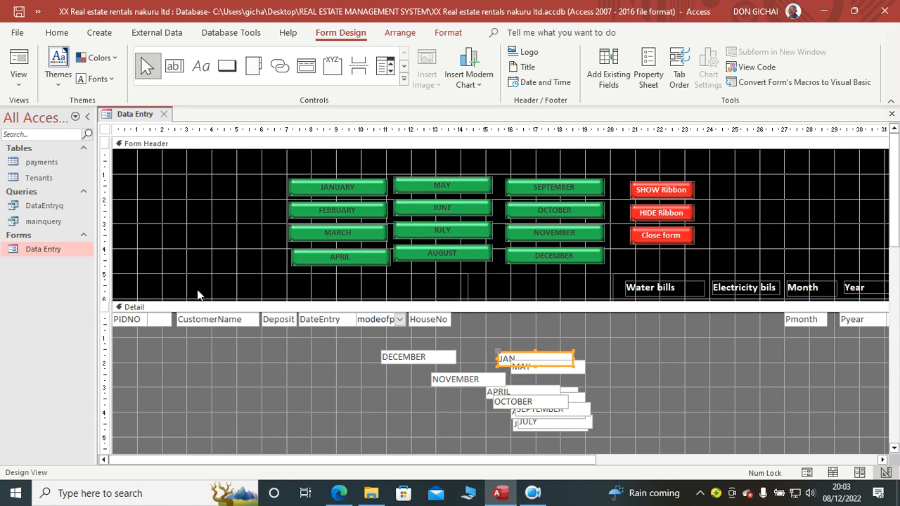
key(ctrl+z)
key(ctrl+z)
key(ctrl+z)
key(ctrl+z)
key(ctrl+z)
key(ctrl+z)
key(ctrl+z)
key(ctrl+z)
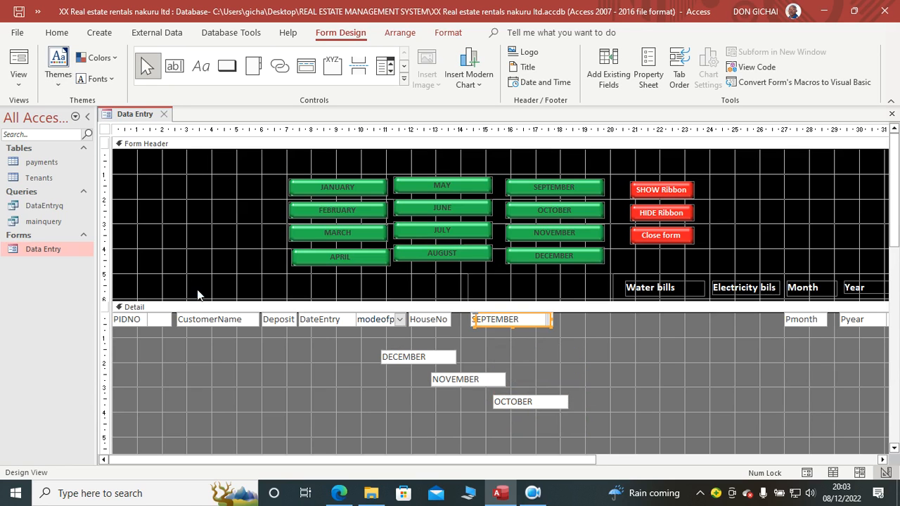
key(ctrl+z)
key(ctrl+z)
key(ctrl+z)
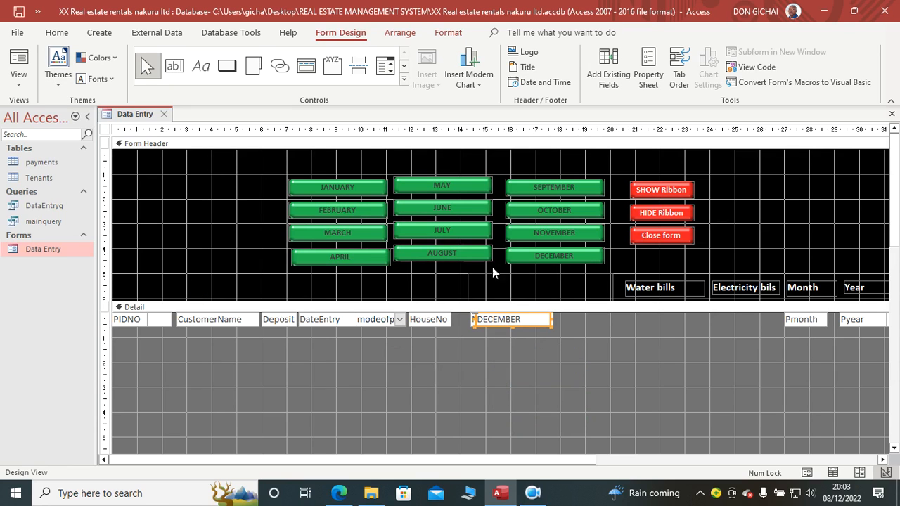
Step: Search the form's field list once more for W1 and close the Data Entry form
click(613, 70)
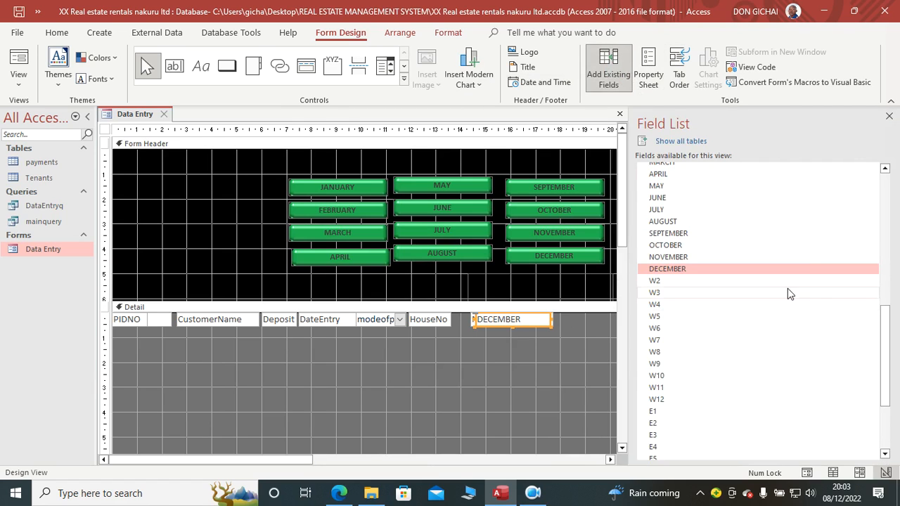
drag(883, 337, 886, 384)
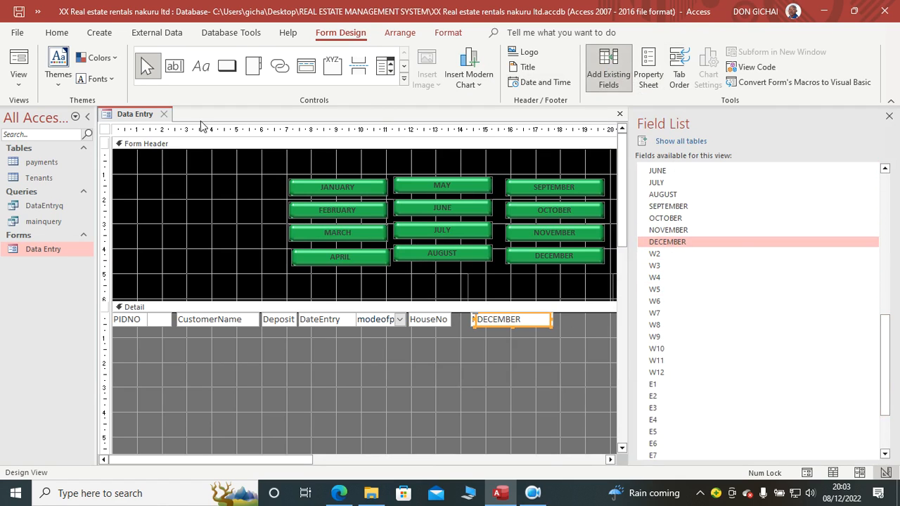
right_click(138, 113)
click(159, 138)
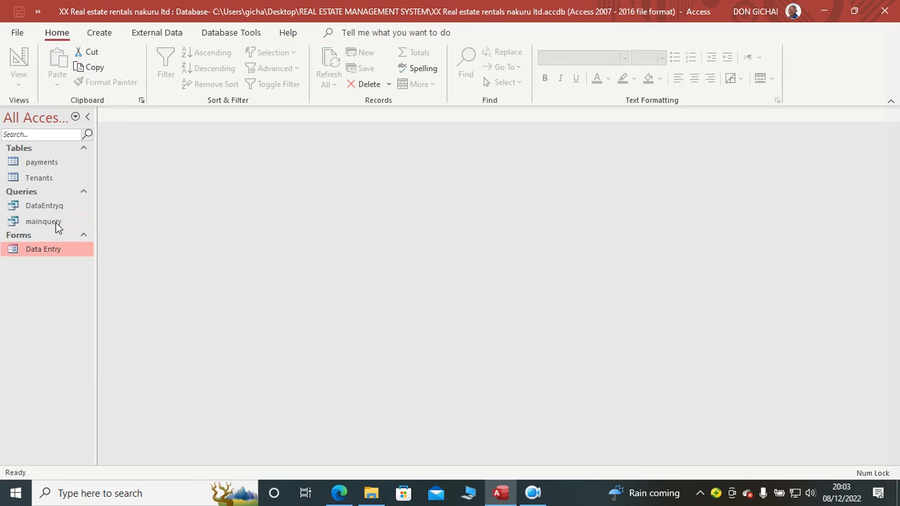
Step: Check the payments field list in the DataEntryq query's design for W1 and close the query
right_click(56, 208)
click(124, 237)
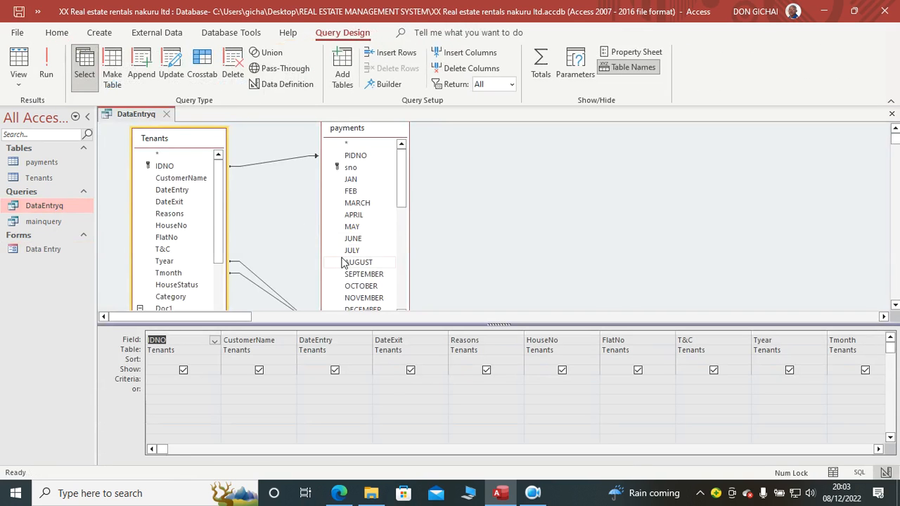
drag(399, 190, 406, 213)
drag(405, 268, 404, 247)
click(352, 167)
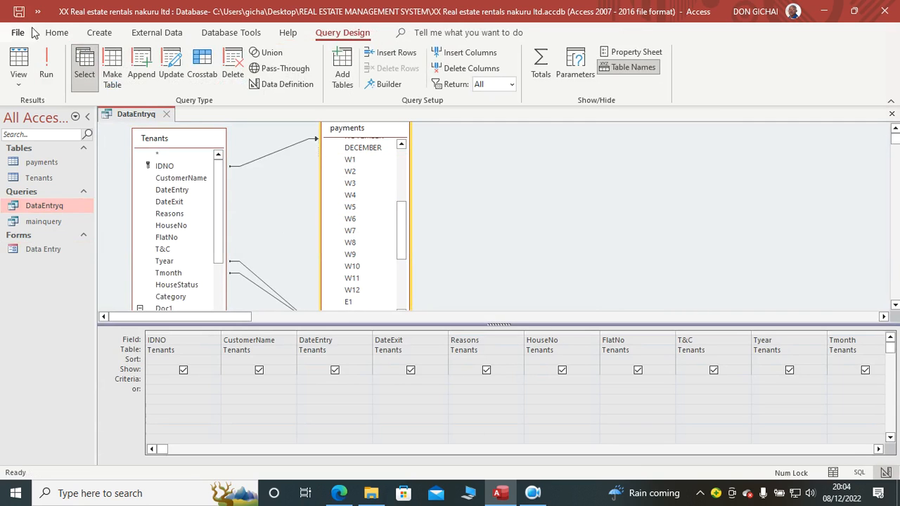
click(892, 113)
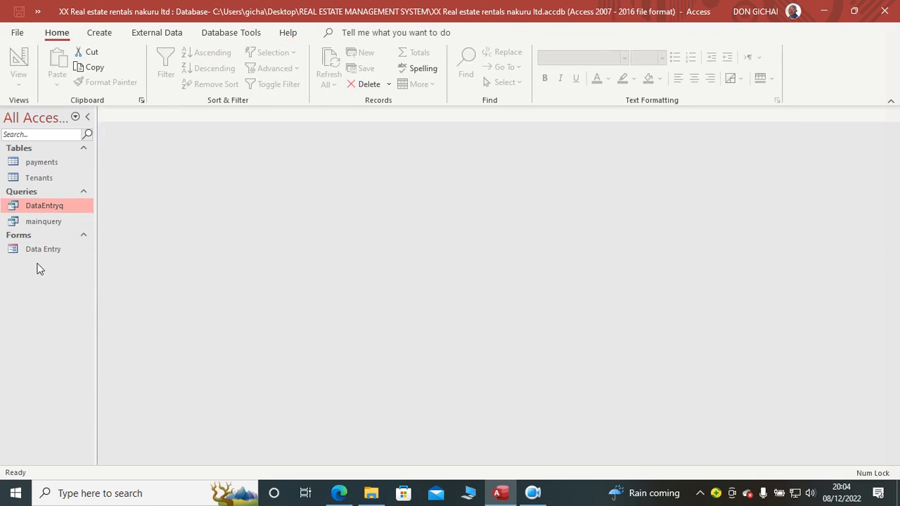
Step: Open the Data Entry form in Design View and add the fields W2 through W12 and W1 to the Detail section
right_click(42, 249)
click(94, 291)
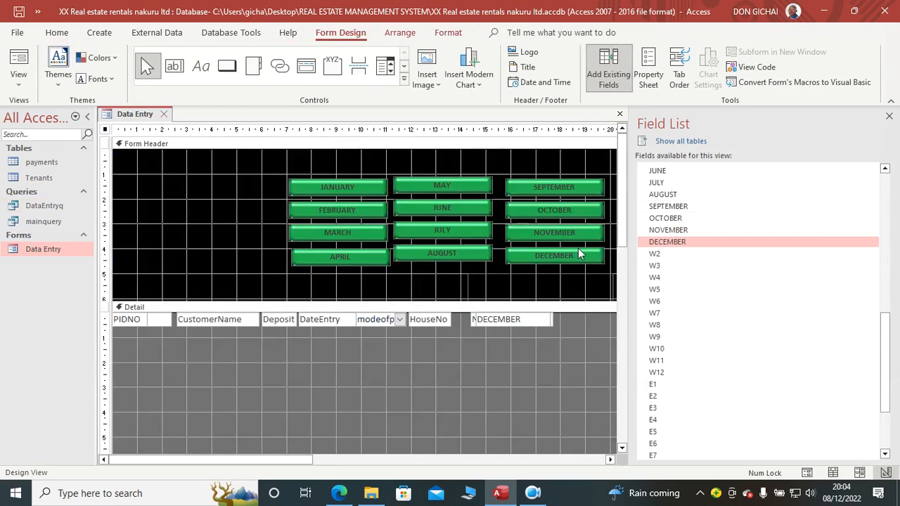
click(656, 256)
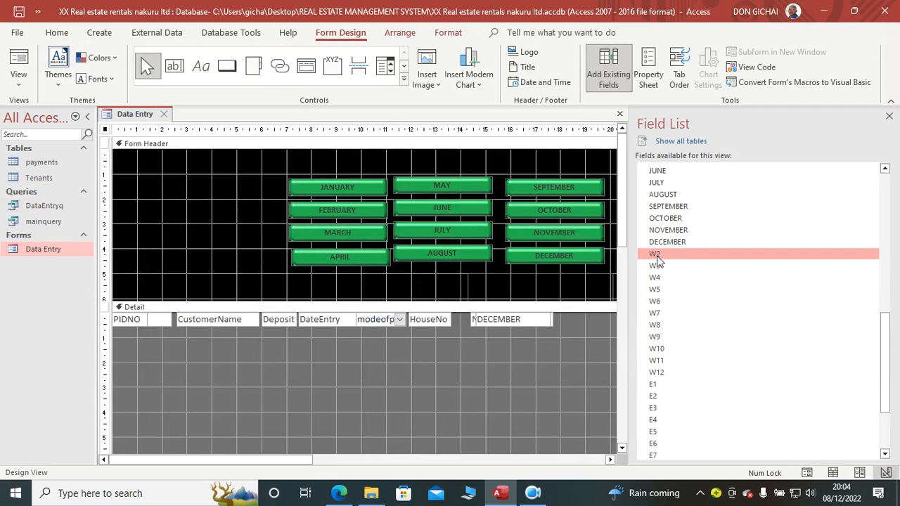
shift+click(661, 372)
drag(660, 258, 409, 373)
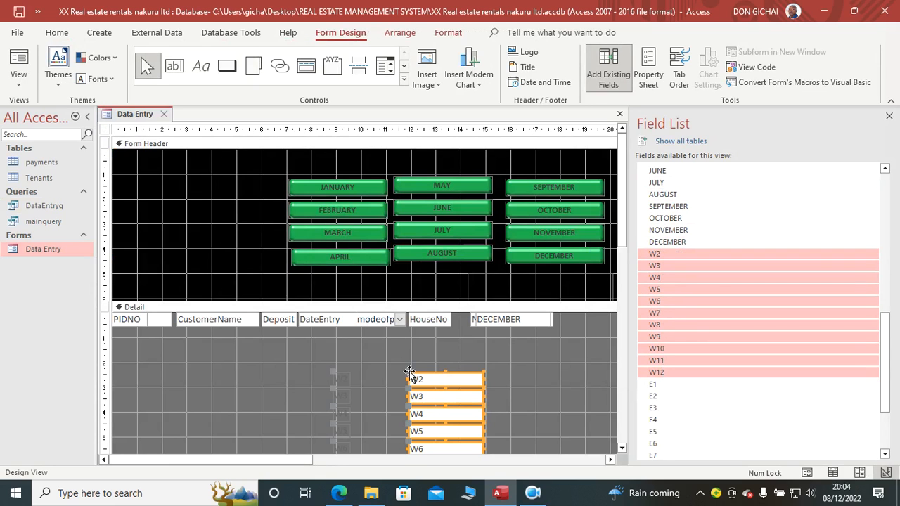
drag(887, 336, 886, 450)
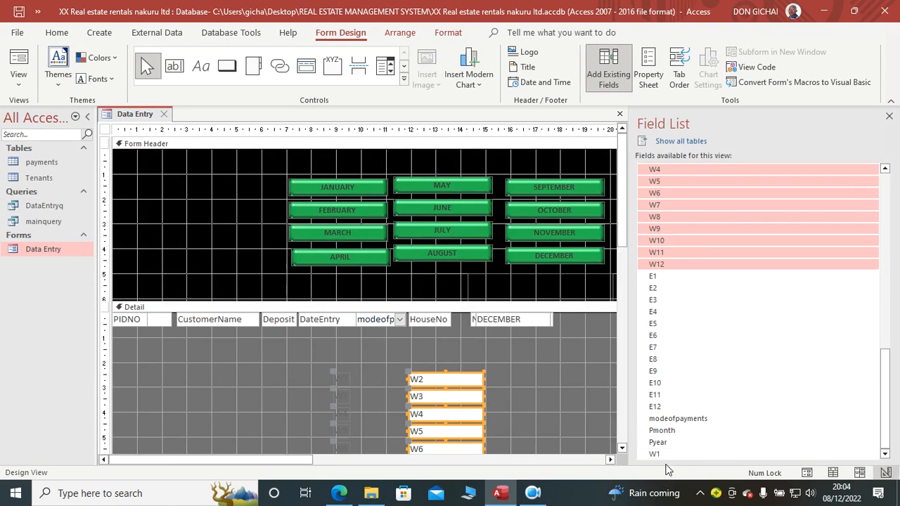
drag(655, 456, 540, 372)
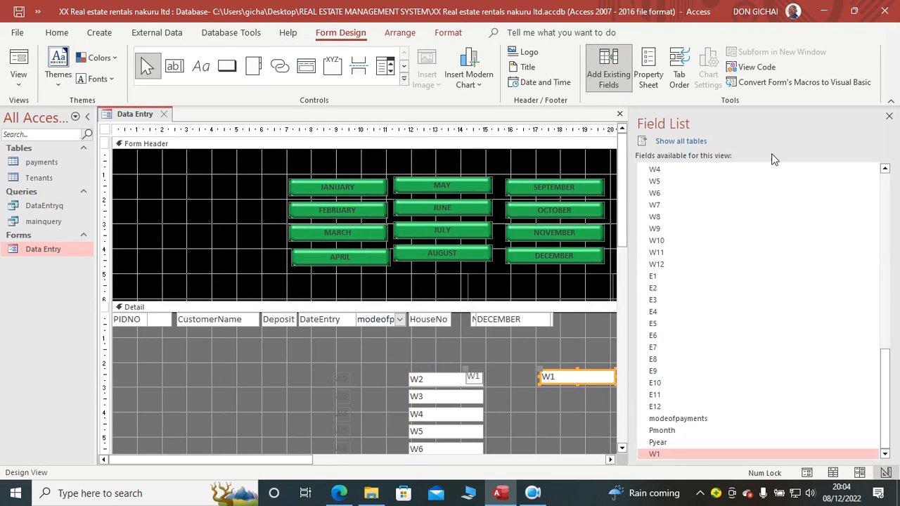
click(888, 116)
Step: Delete the attached labels of the newly added W fields, keeping only their text boxes
click(512, 380)
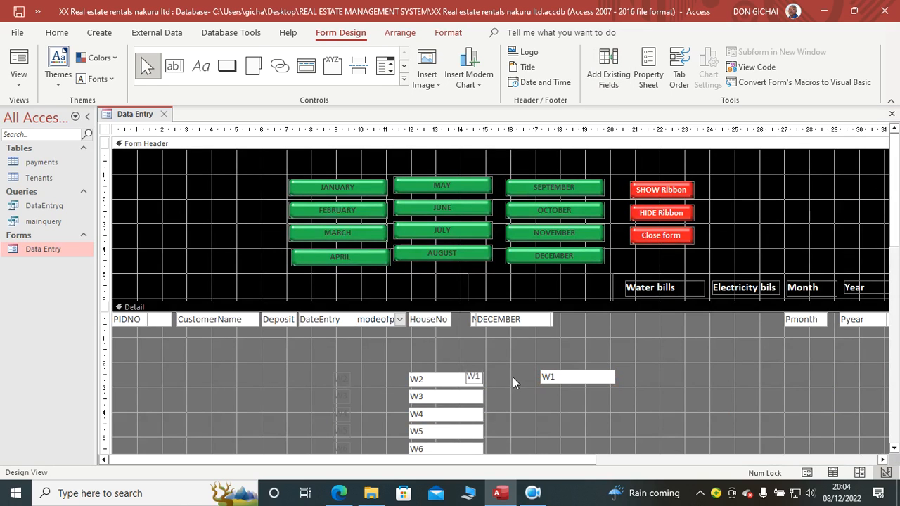
click(477, 380)
key(Delete)
drag(348, 377, 337, 457)
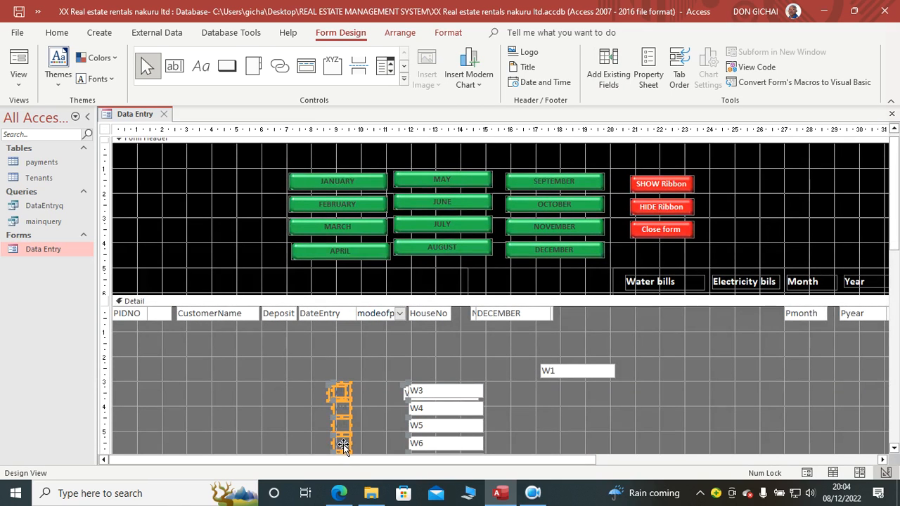
key(Delete)
scroll(355, 362, down, 3)
drag(350, 275, 338, 394)
key(Delete)
Step: Stack the W1 through W8 text boxes at the start of the Detail section beneath the Water bills header
scroll(635, 324, up, 5)
scroll(635, 323, up, 3)
click(592, 322)
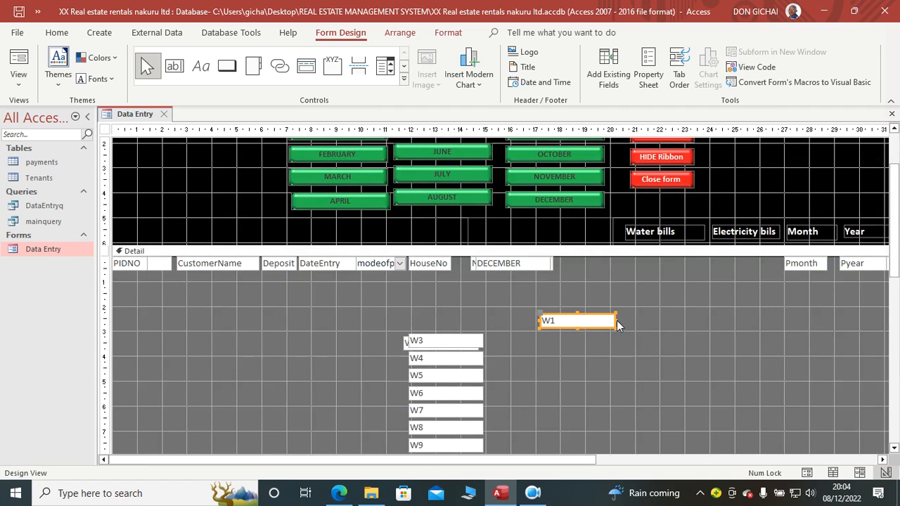
drag(616, 320, 667, 273)
drag(452, 342, 651, 271)
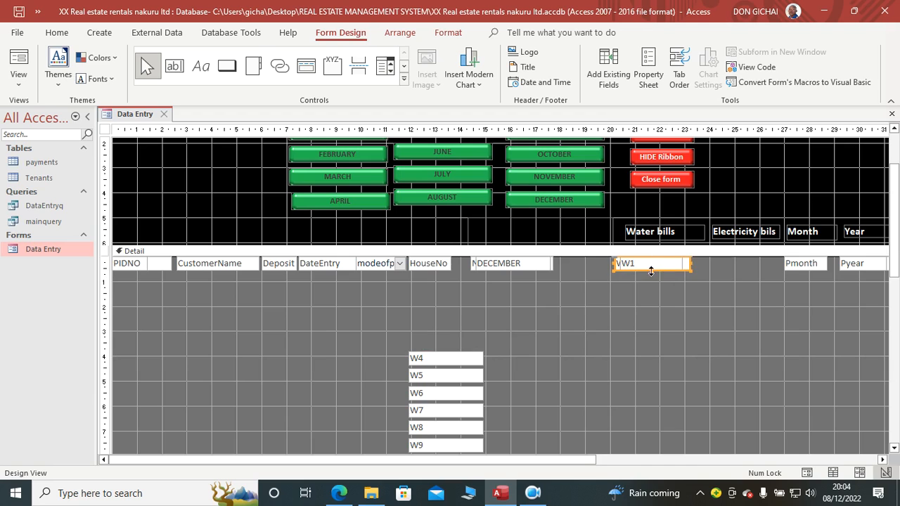
drag(457, 362, 657, 264)
drag(452, 393, 654, 267)
drag(439, 412, 644, 263)
drag(462, 436, 665, 263)
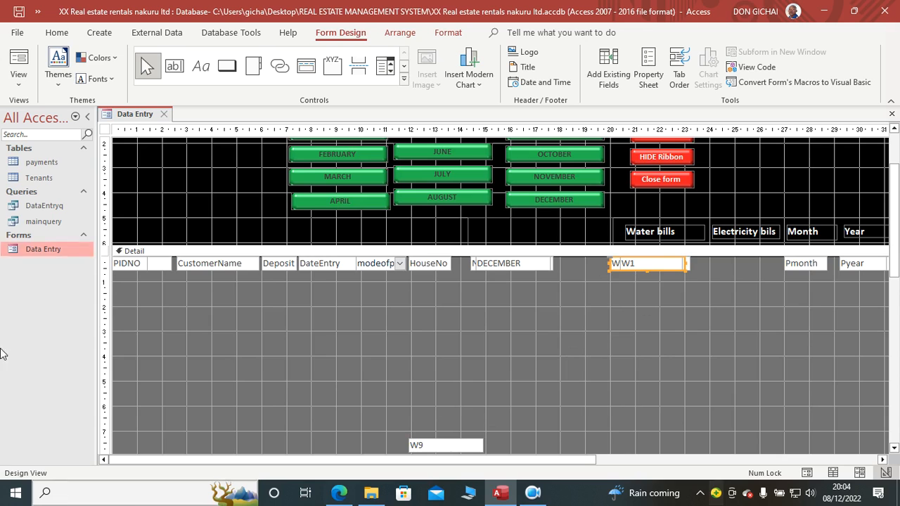
Step: Stack the W9 through W12 text boxes on the other water bill text boxes under Water bills
scroll(353, 314, down, 3)
drag(450, 375, 652, 183)
drag(450, 387, 662, 182)
drag(469, 406, 664, 185)
drag(472, 415, 671, 178)
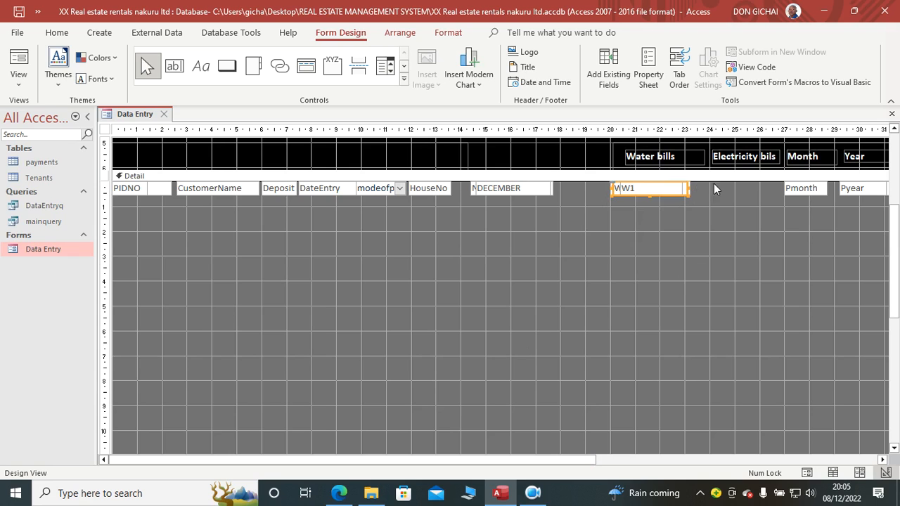
Step: Add the fields E1 through E12 to the Detail section of the Data Entry form
click(658, 85)
click(889, 116)
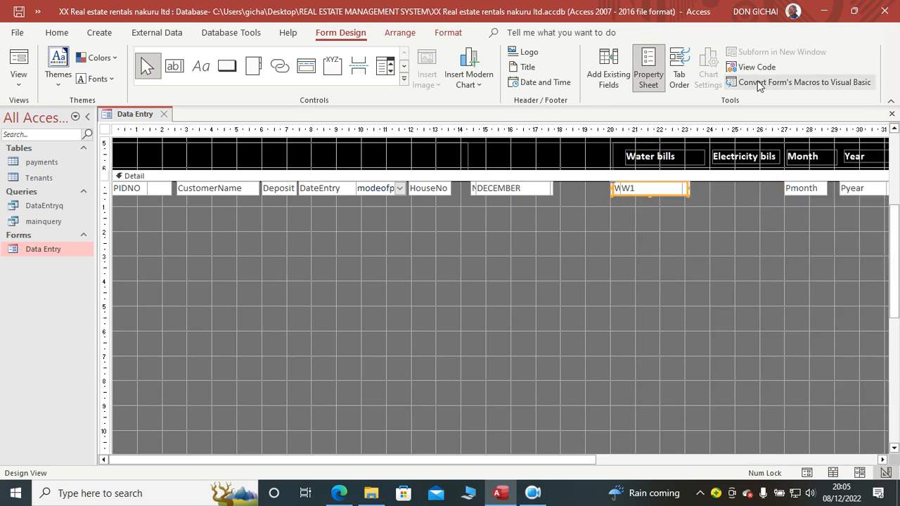
click(608, 70)
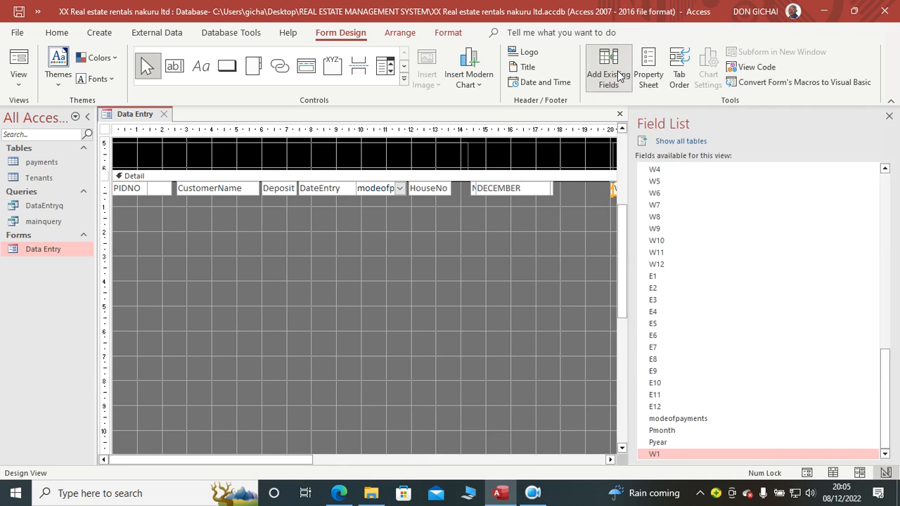
click(665, 278)
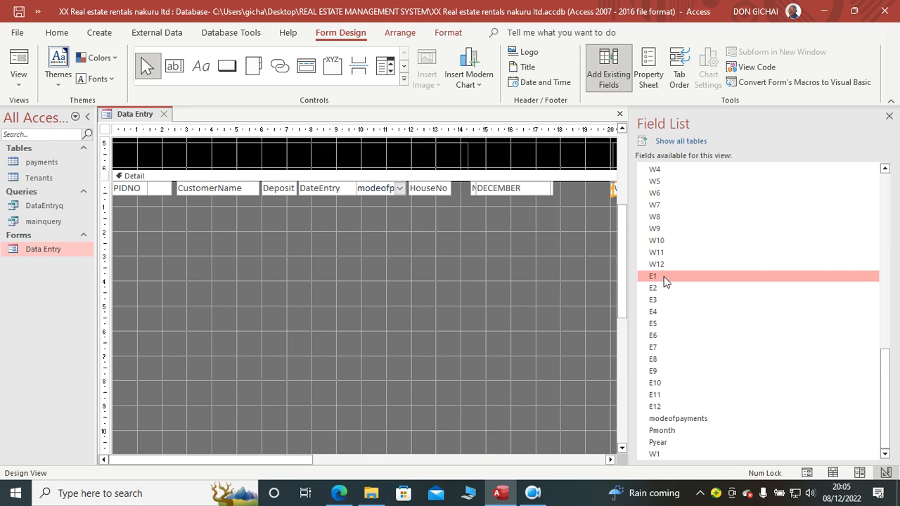
shift+click(654, 406)
drag(670, 277, 509, 281)
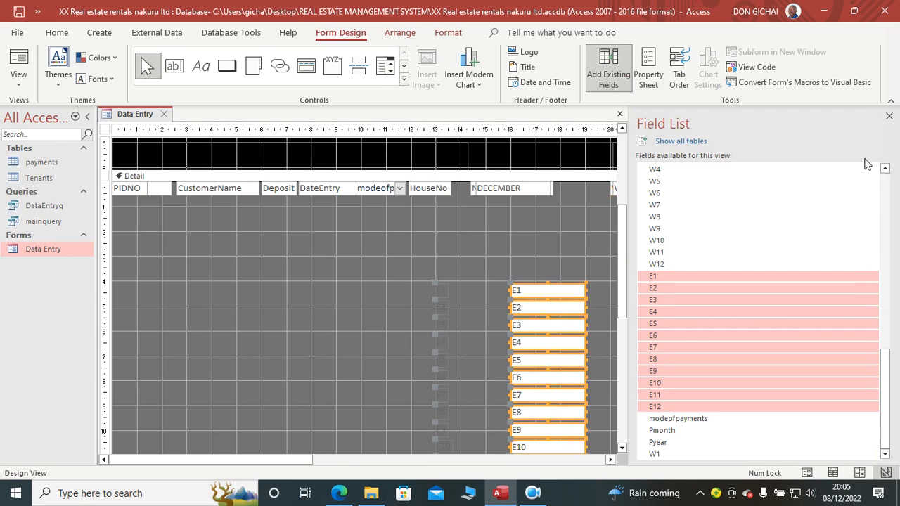
Step: Delete the attached labels of the newly added E fields, keeping only their text boxes
click(889, 116)
scroll(544, 241, down, 3)
scroll(464, 274, up, 1)
drag(447, 203, 424, 412)
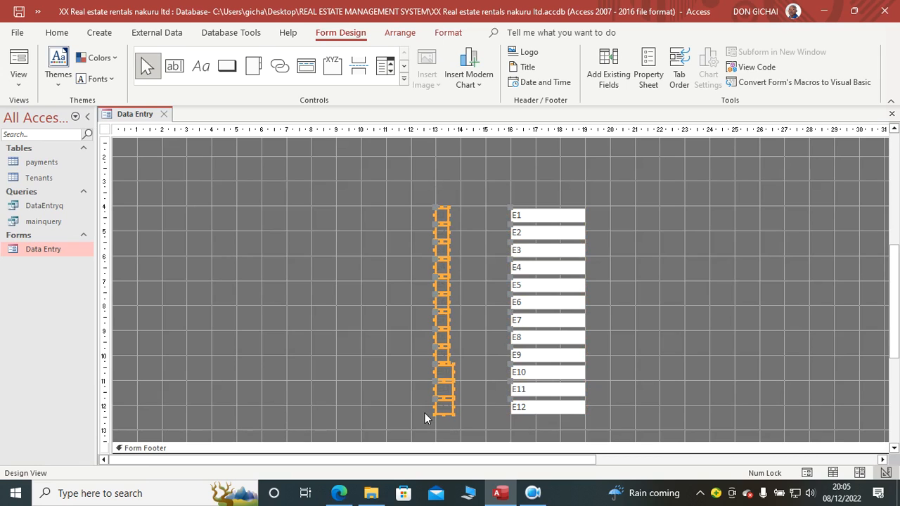
key(Delete)
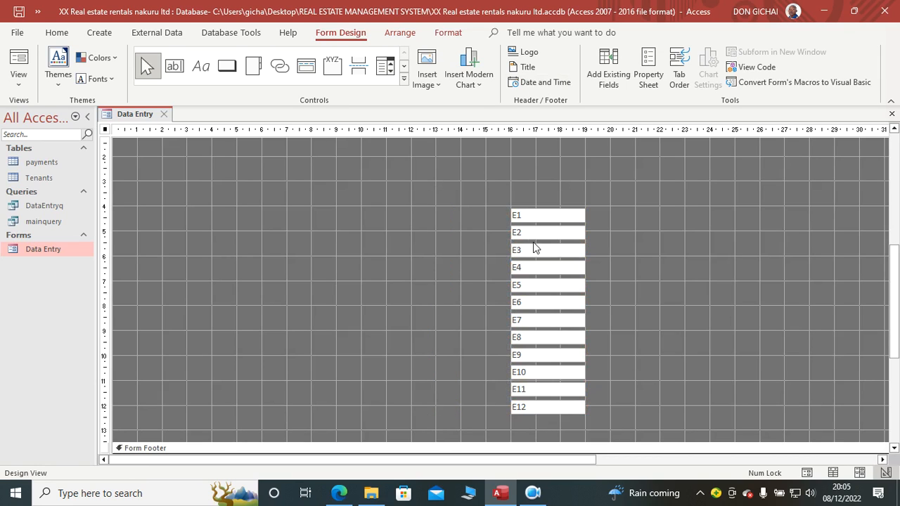
Step: Place the E1 text box beneath the Electricity bils header, then narrow the E2 through E12 text boxes and move them nearer that column
scroll(649, 263, up, 3)
drag(577, 288, 771, 188)
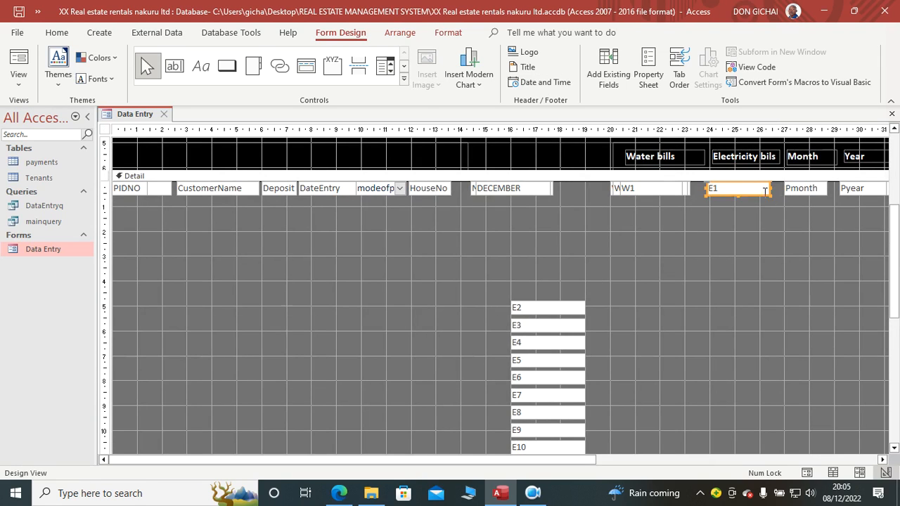
scroll(599, 286, down, 3)
drag(600, 197, 558, 383)
drag(584, 313, 573, 319)
click(593, 277)
scroll(596, 279, up, 2)
drag(596, 232, 559, 439)
drag(548, 367, 595, 304)
Step: Stack the E2 through E7 text boxes on E1 at the start of the Detail section under Electricity bils
scroll(759, 279, up, 3)
click(641, 314)
click(752, 243)
drag(752, 246, 752, 240)
drag(601, 316, 748, 241)
drag(590, 335, 745, 239)
drag(616, 346, 747, 238)
drag(587, 370, 736, 238)
drag(605, 385, 741, 238)
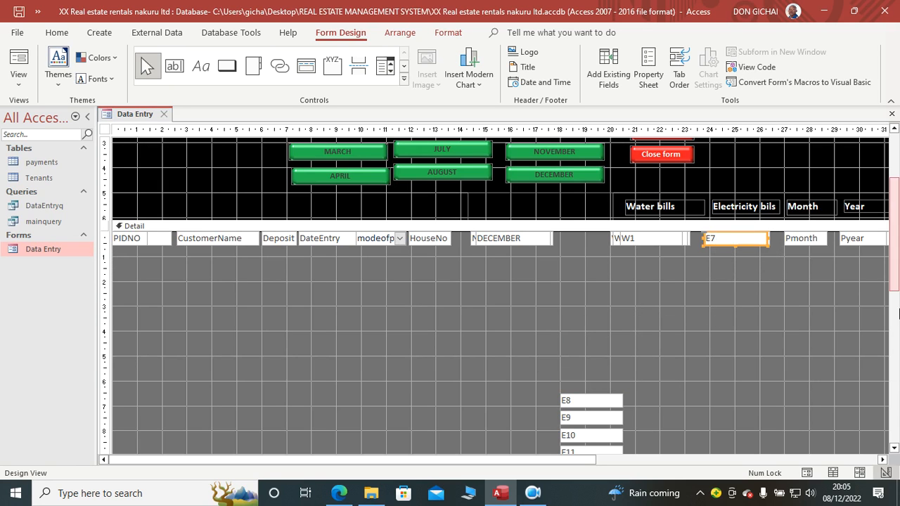
Step: Stack the E8 through E12 text boxes on the other electricity bill text boxes
drag(566, 398, 715, 237)
drag(594, 418, 733, 234)
drag(598, 435, 731, 238)
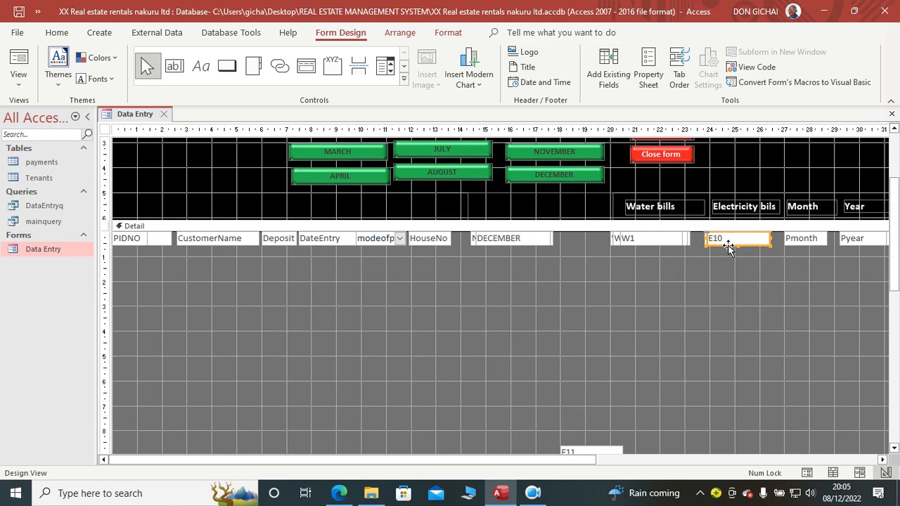
scroll(610, 349, down, 3)
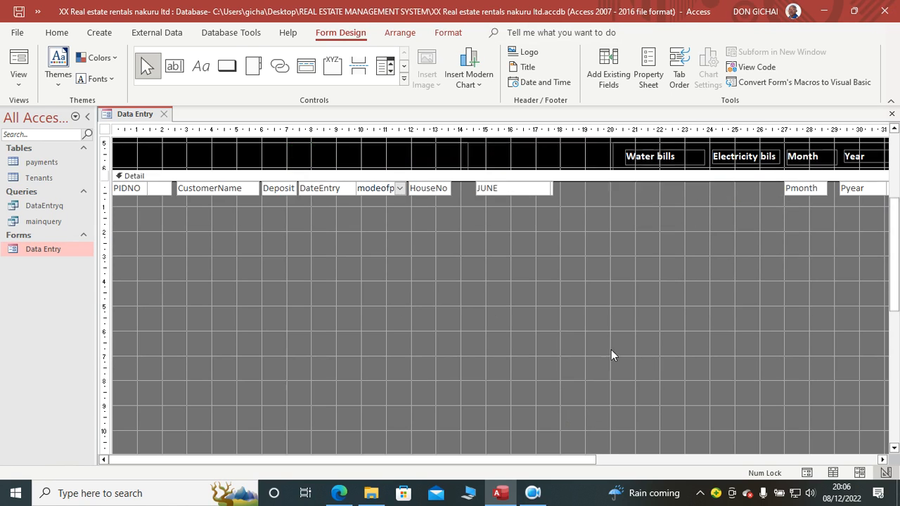
drag(606, 329, 666, 233)
drag(578, 347, 679, 205)
scroll(705, 288, up, 3)
drag(712, 308, 756, 215)
drag(666, 341, 752, 215)
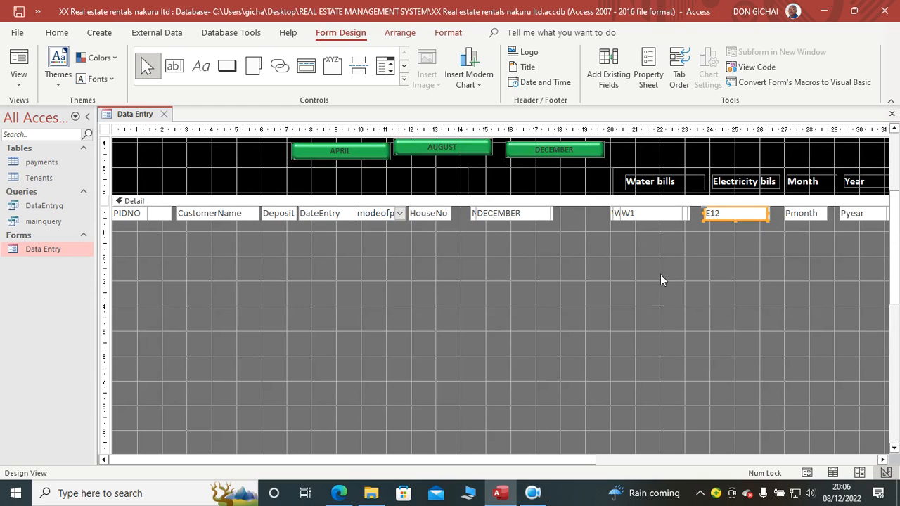
Step: Shrink the Detail section to the height of its single row of text boxes and the Form Footer to about 1.4 cm
scroll(415, 304, up, 3)
scroll(477, 356, down, 6)
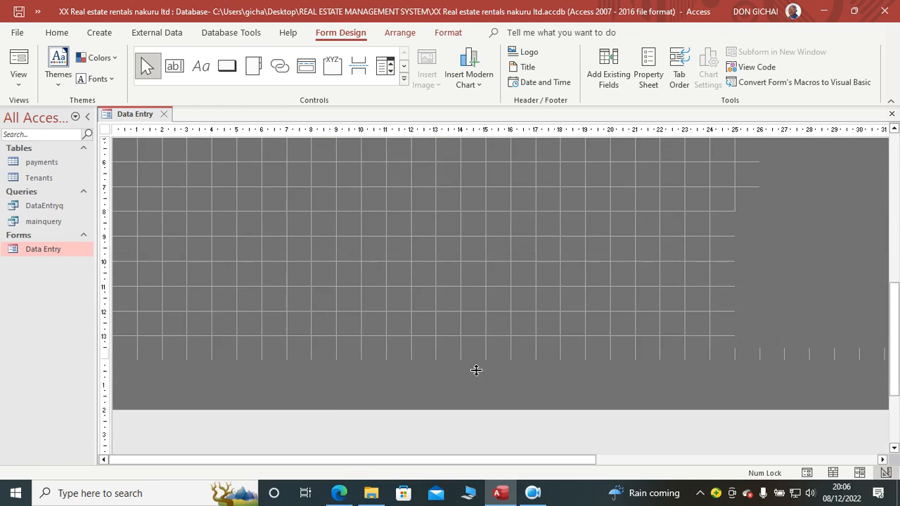
scroll(476, 369, down, 1)
drag(492, 323, 574, 122)
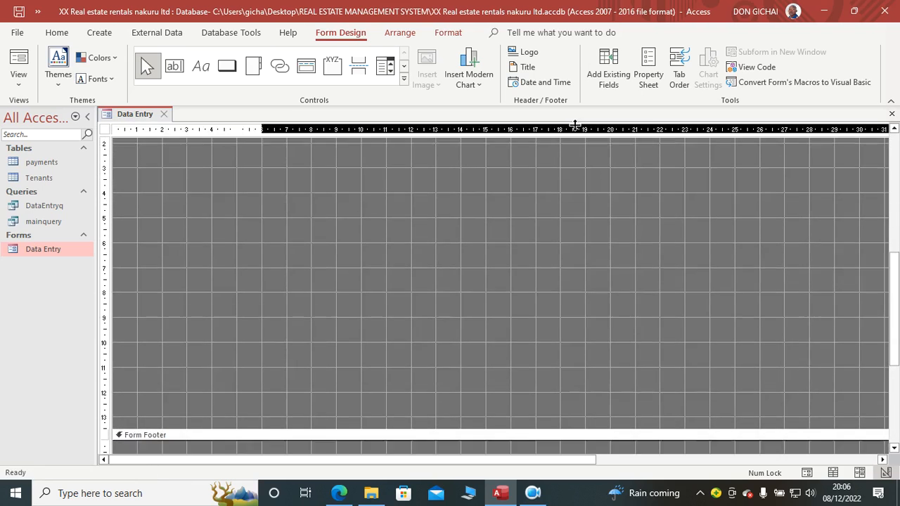
scroll(540, 234, up, 3)
drag(546, 307, 541, 268)
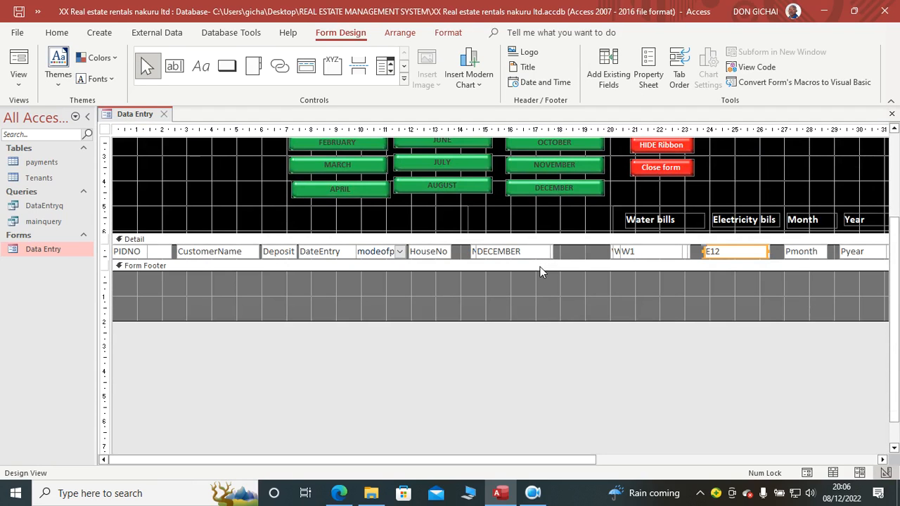
drag(440, 321, 440, 305)
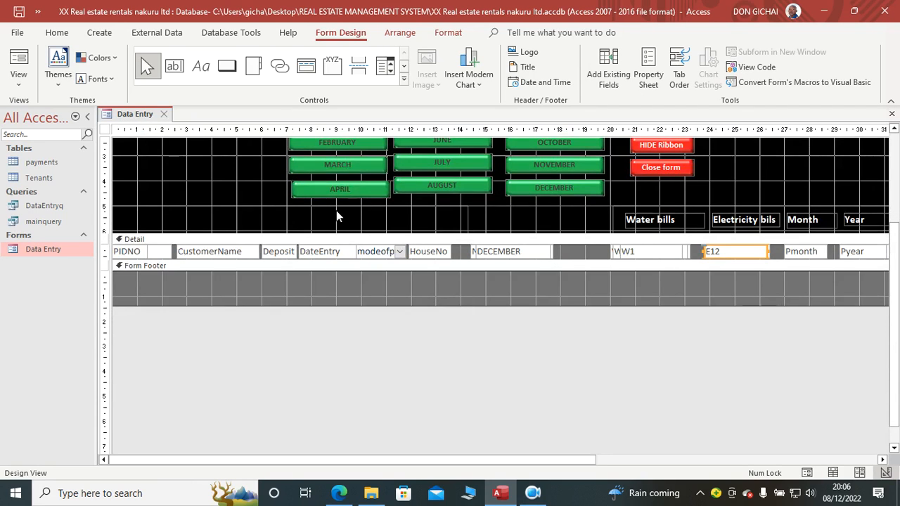
Step: Add a toggle button about 6 cm wide to the Form Footer and fill it with standard red
click(402, 80)
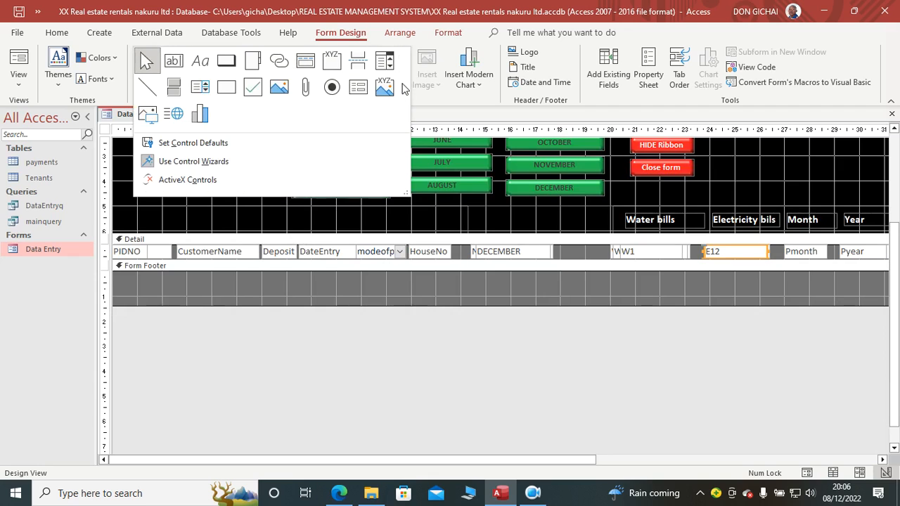
click(173, 92)
drag(275, 273, 424, 294)
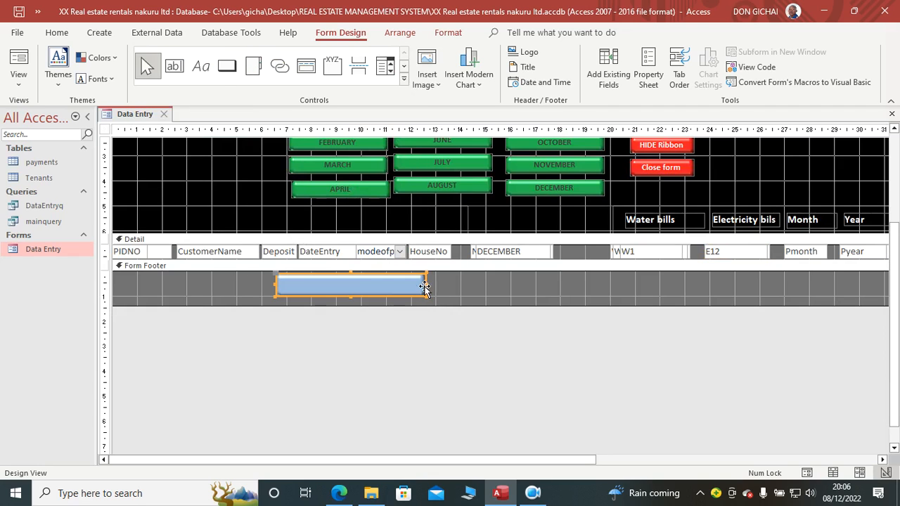
click(447, 33)
click(589, 52)
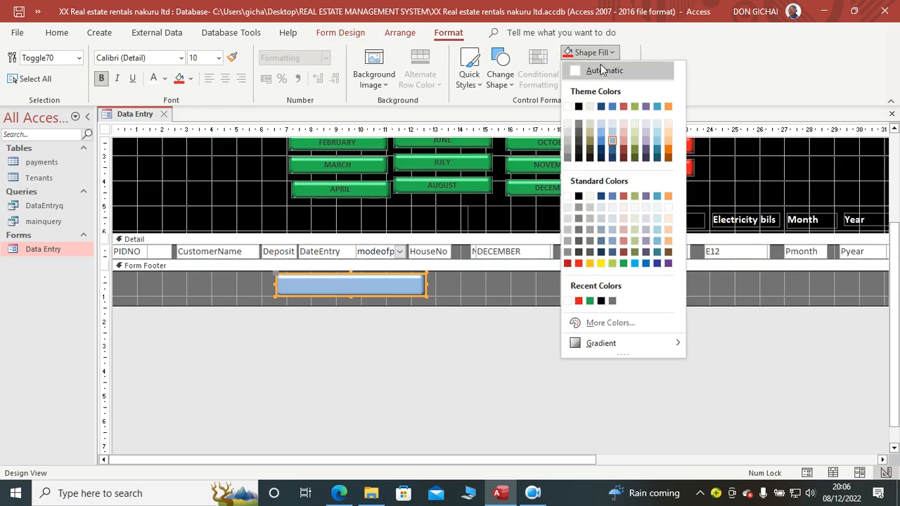
click(578, 263)
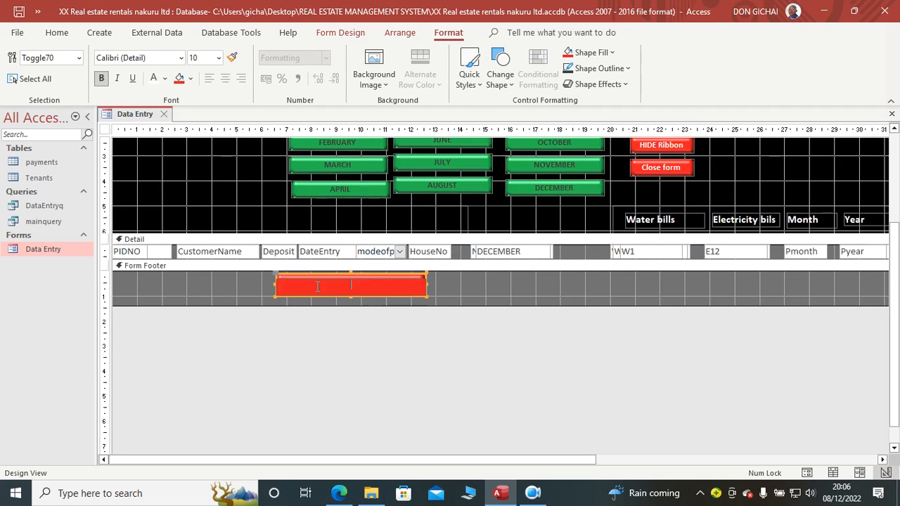
Step: Caption the red footer toggle button Print Receipt and set its font size to 18
key(Tab)
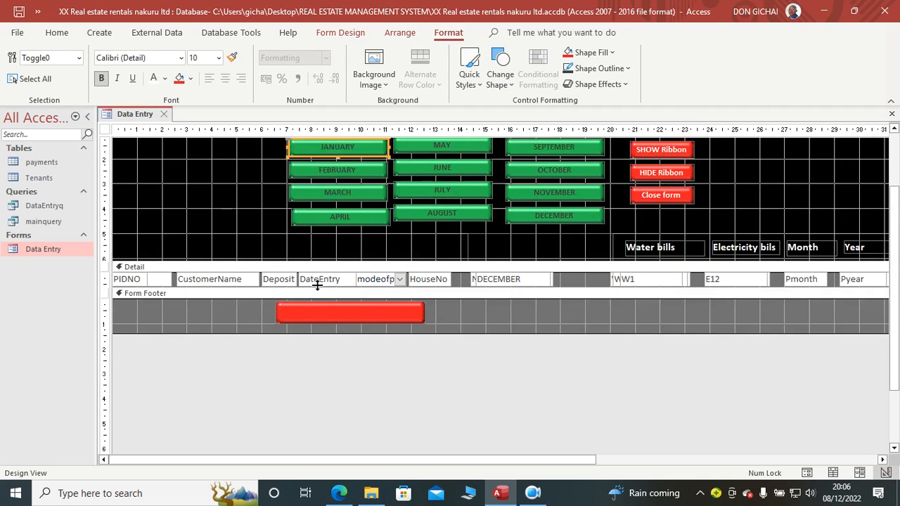
click(339, 314)
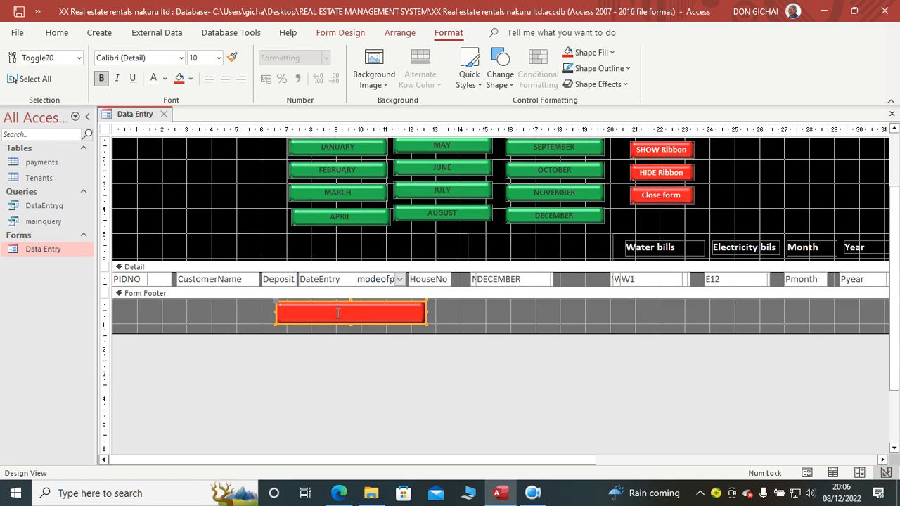
click(339, 314)
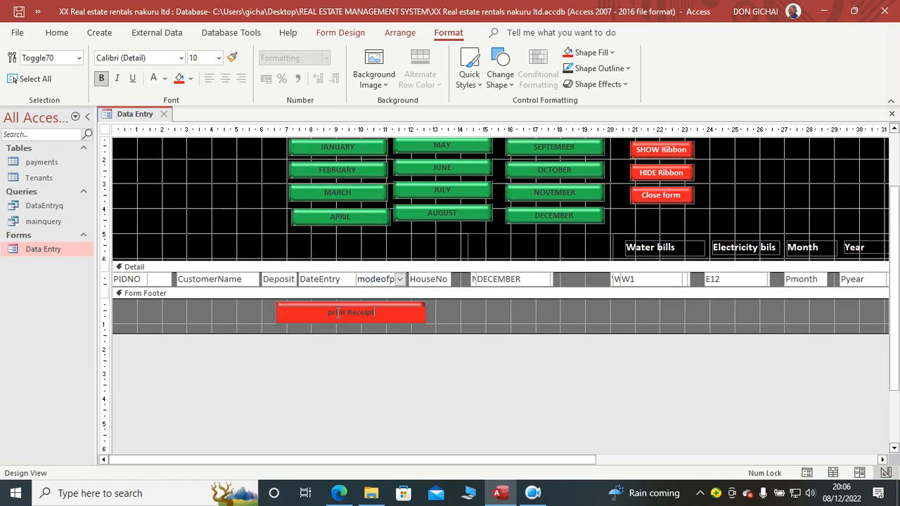
key(Delete)
key(Caps_Lock)
text(P)
click(412, 321)
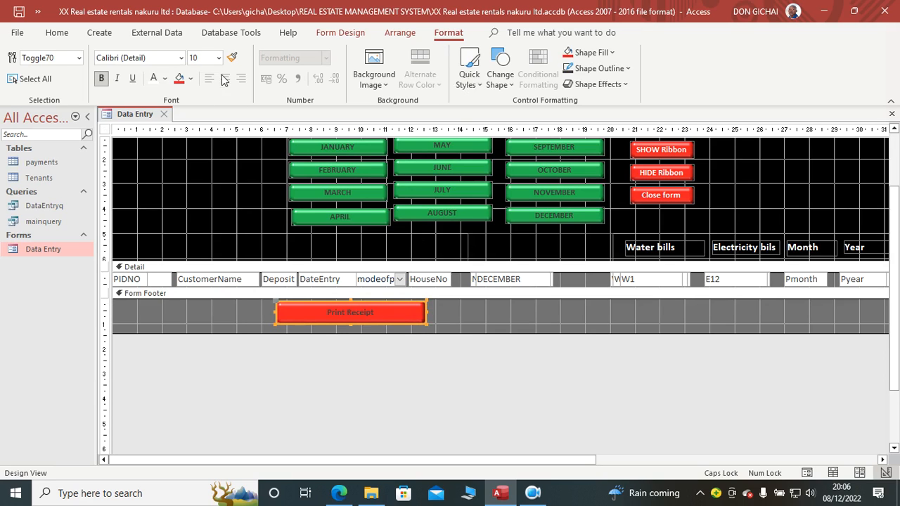
click(224, 61)
click(208, 180)
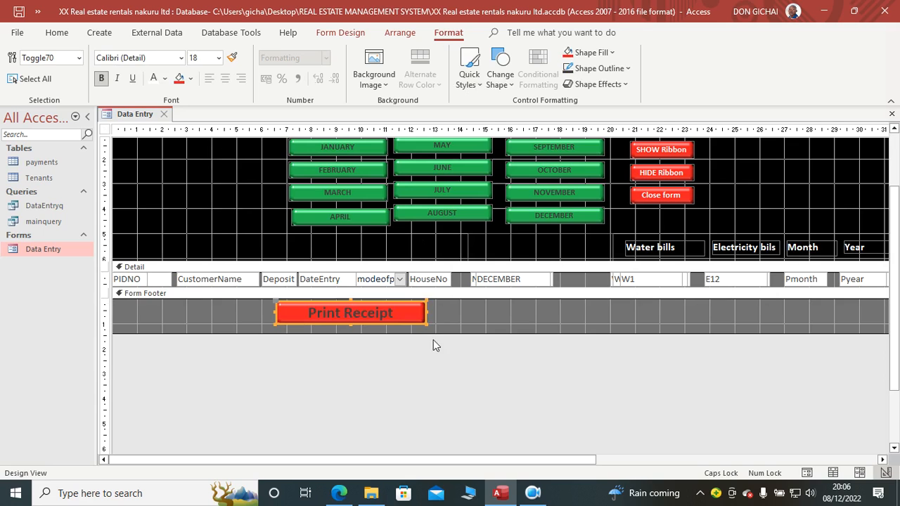
click(478, 386)
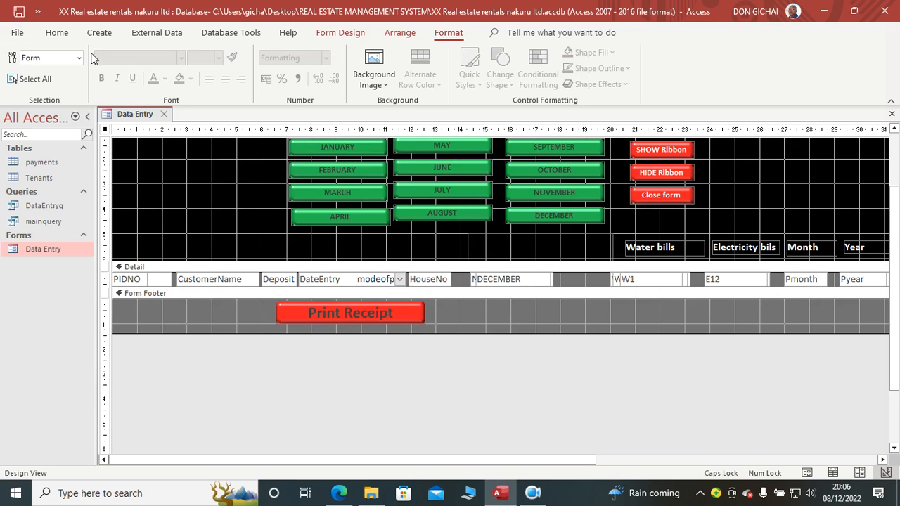
Step: Preview the Data Entry form in Form View and return to Design View
click(57, 33)
click(18, 62)
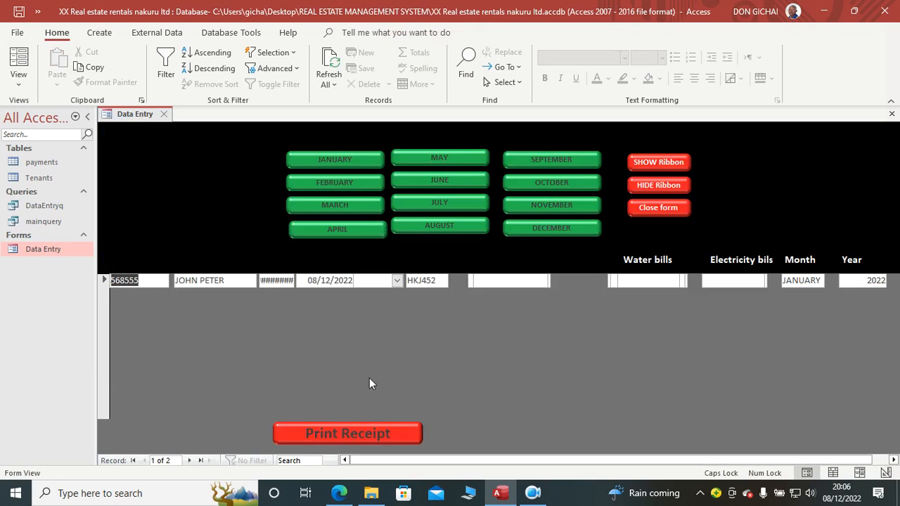
right_click(341, 339)
click(385, 187)
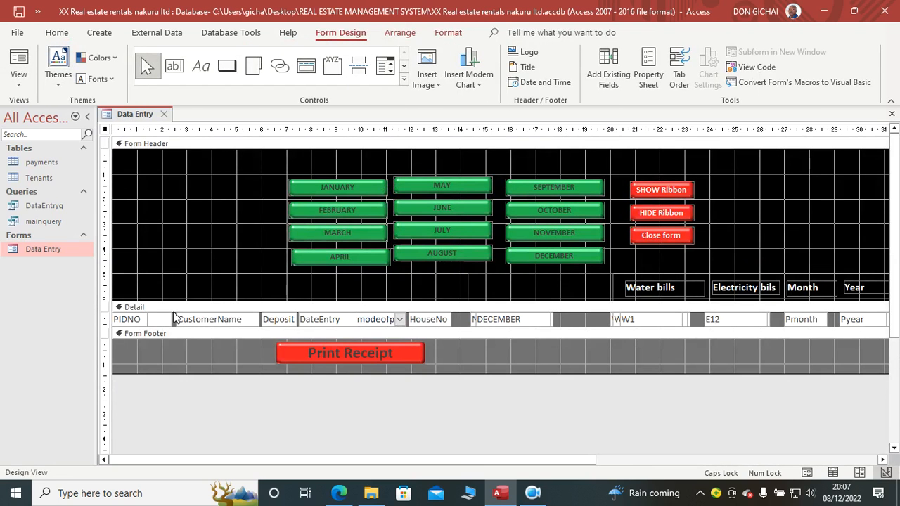
Step: Set the form's Allow Additions property to No, check the form in Form View and return to Design View
click(647, 74)
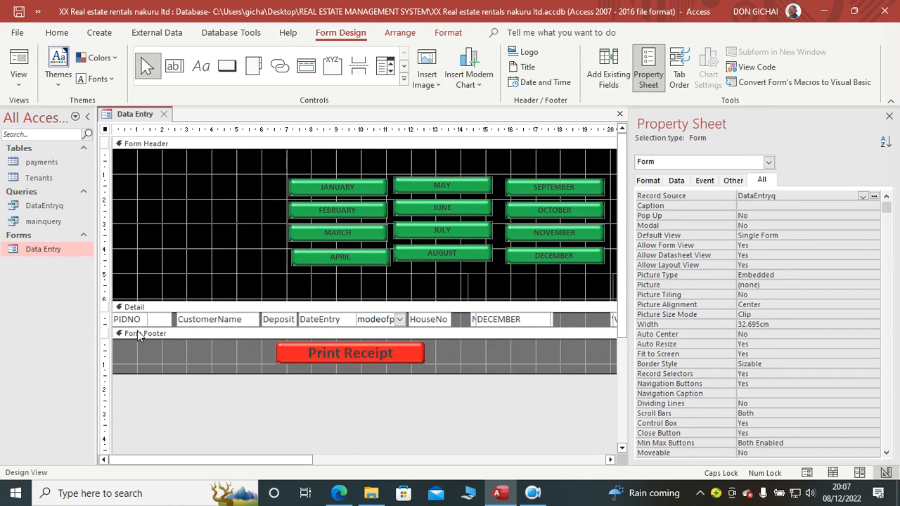
click(676, 180)
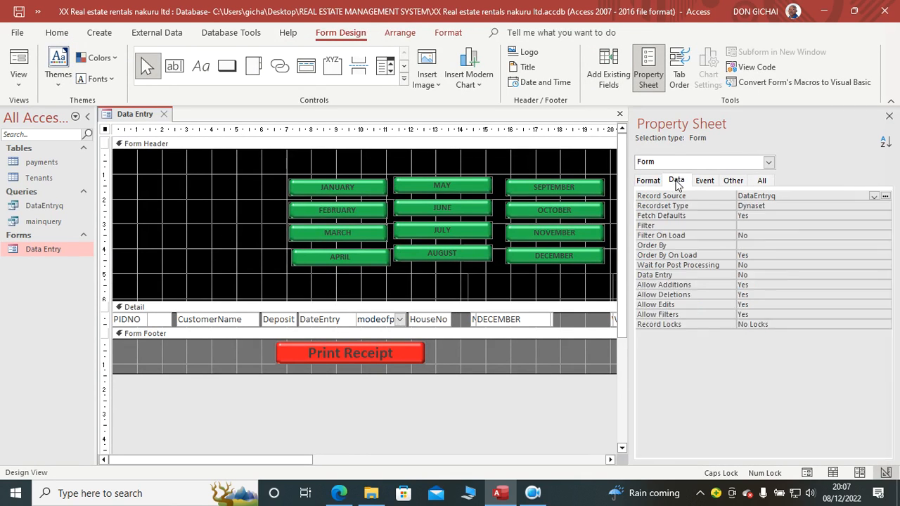
double_click(753, 285)
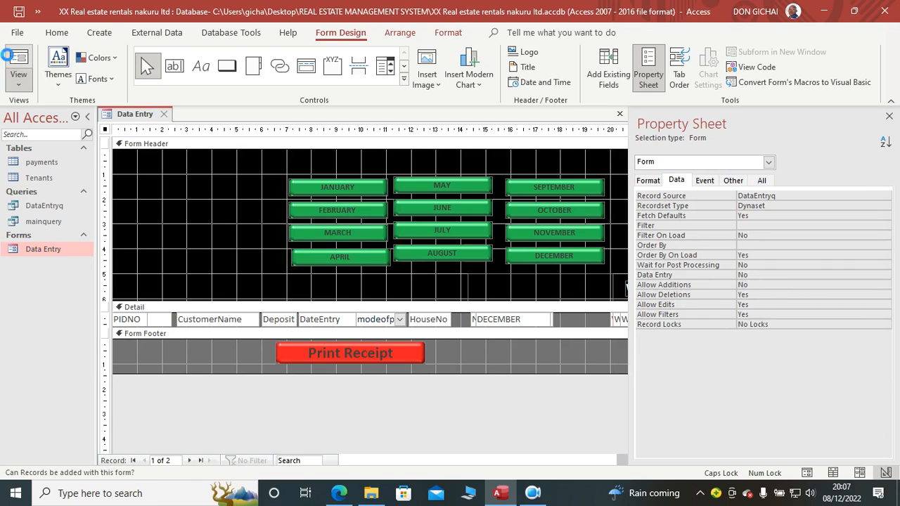
click(19, 62)
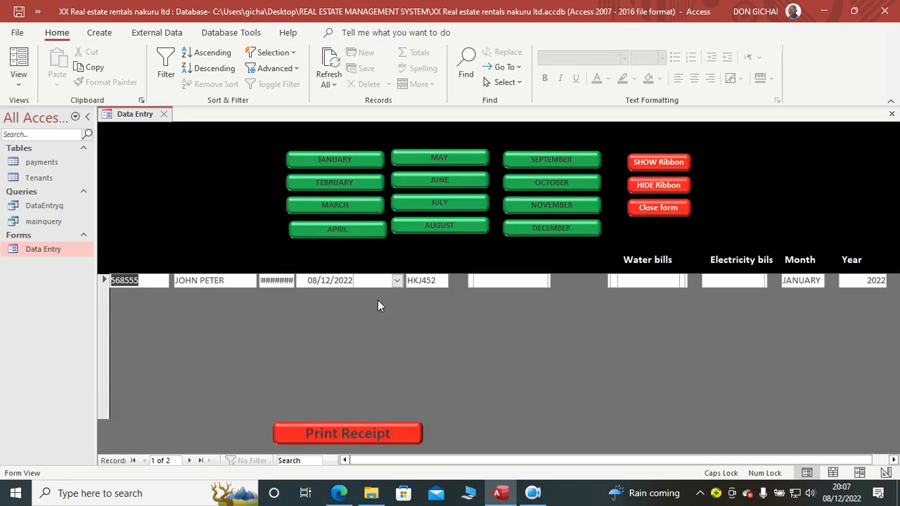
right_click(480, 321)
click(513, 177)
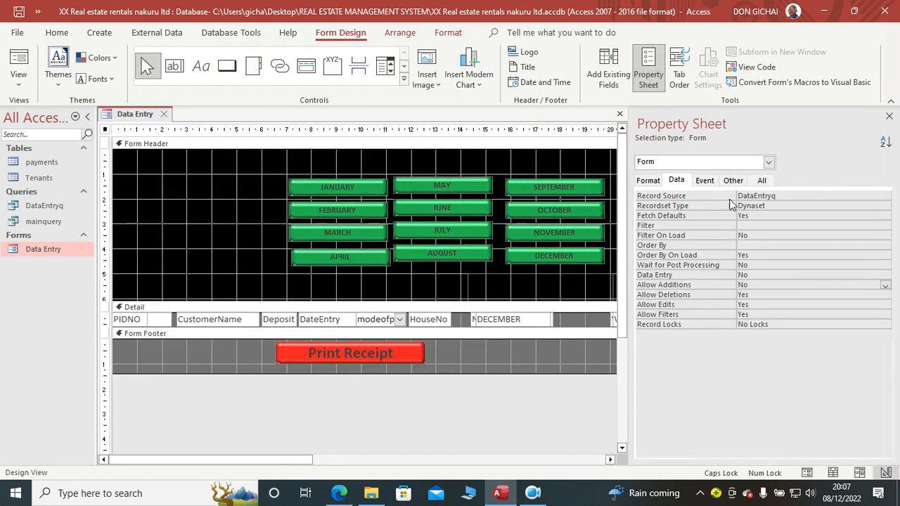
Step: Set the form's Default View property to Continuous Forms
click(762, 181)
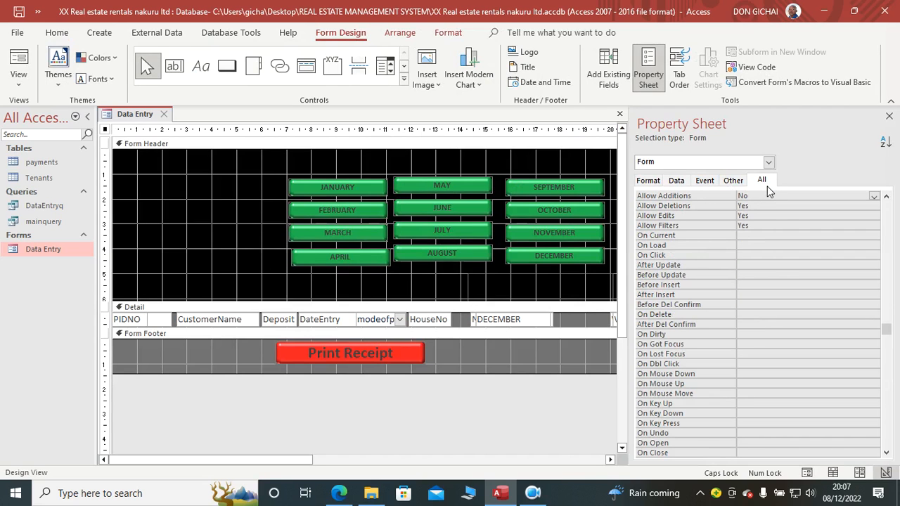
drag(891, 332, 886, 202)
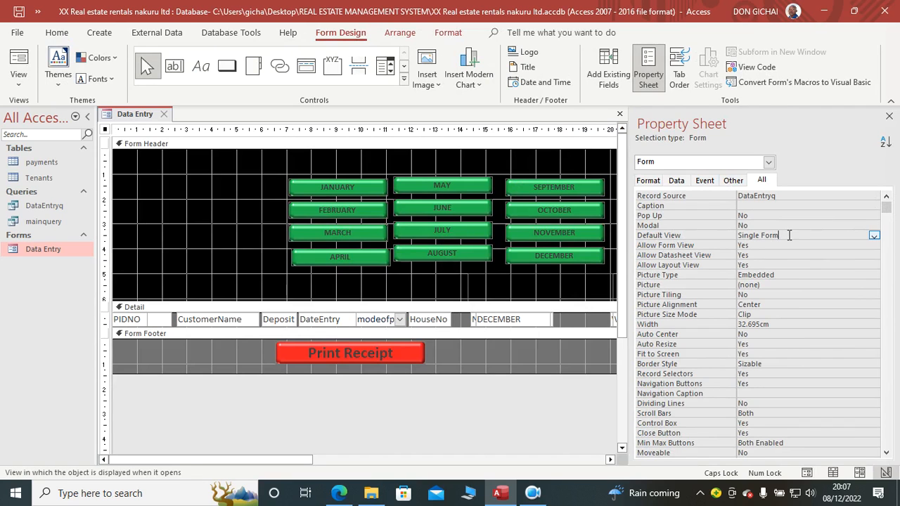
double_click(788, 235)
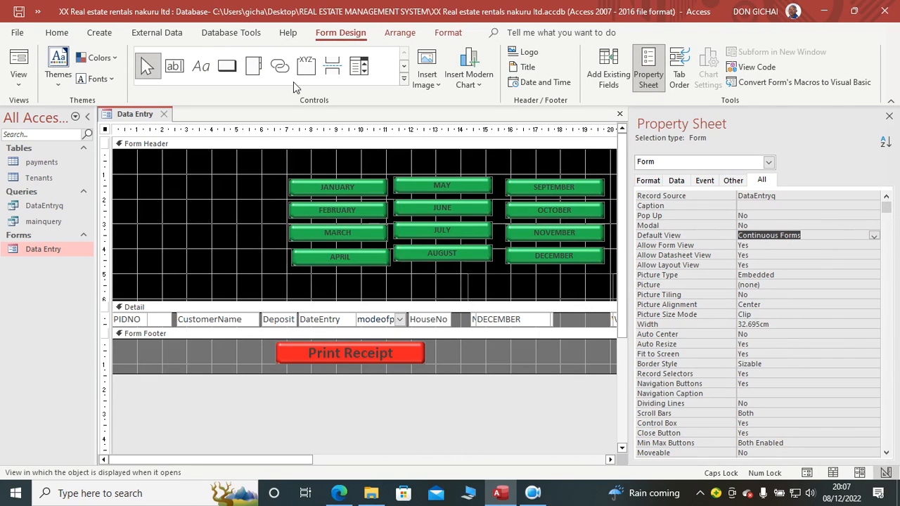
Step: Add a record to the Tenants table with the tenant's ID number, full name and DateEntry 08/12/2022, then close the table
click(18, 62)
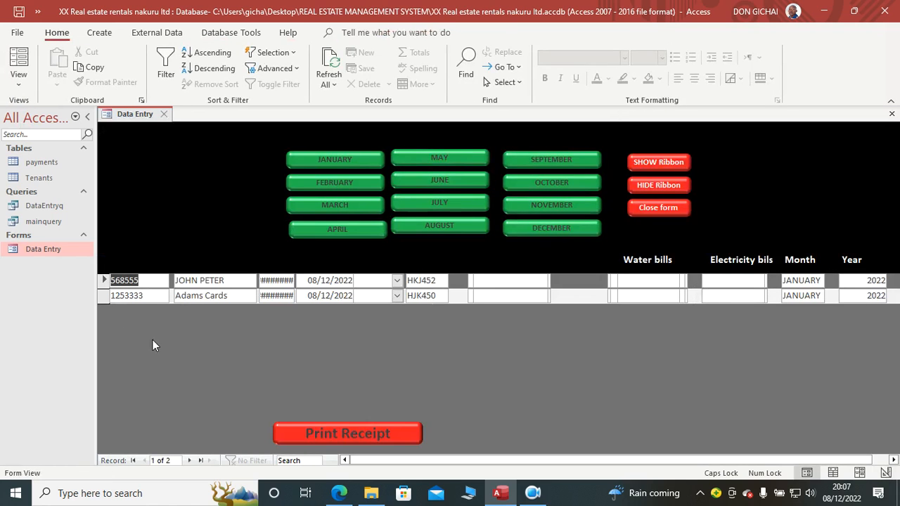
double_click(40, 177)
click(139, 170)
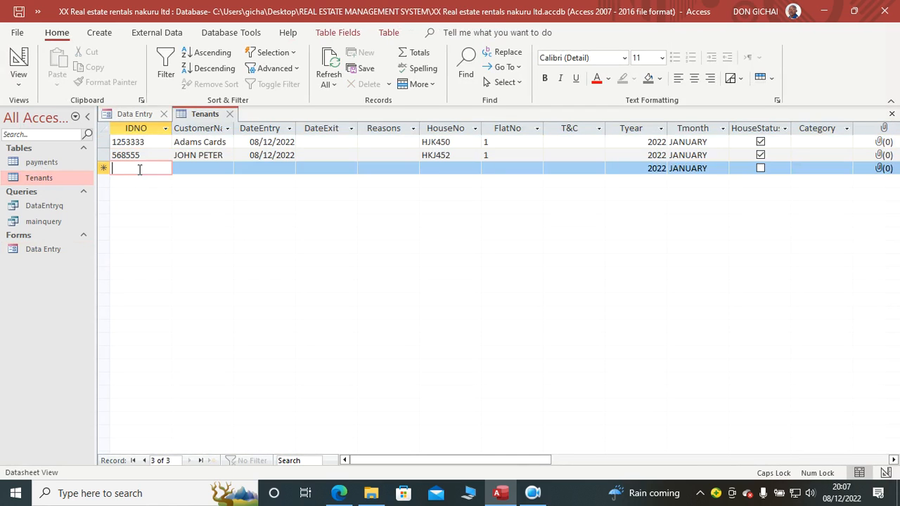
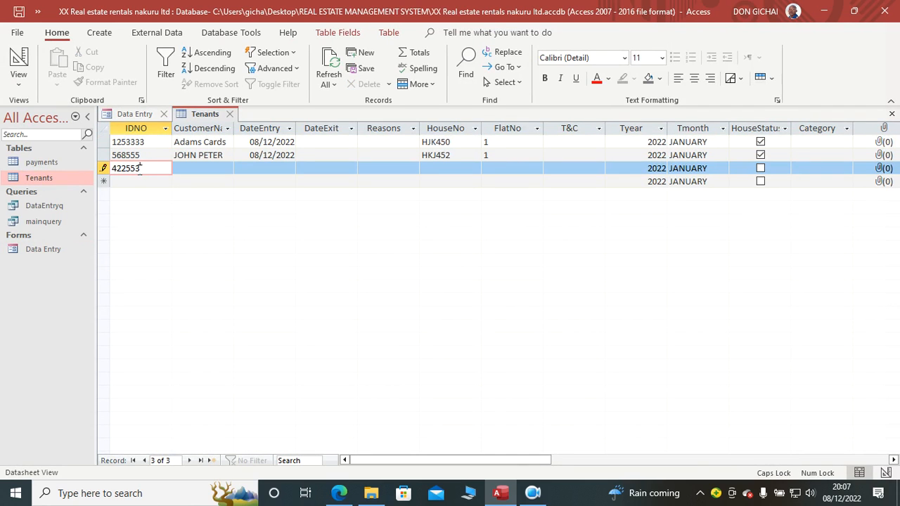
click(179, 166)
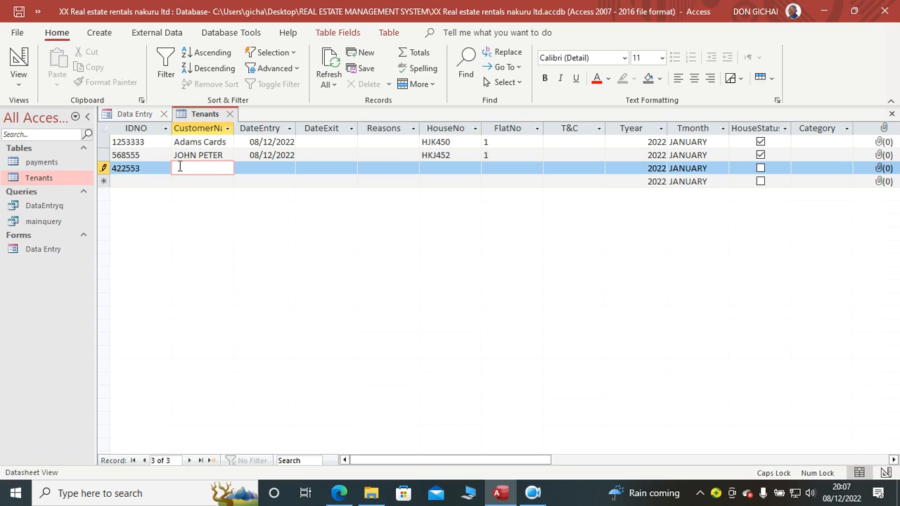
click(247, 169)
click(302, 169)
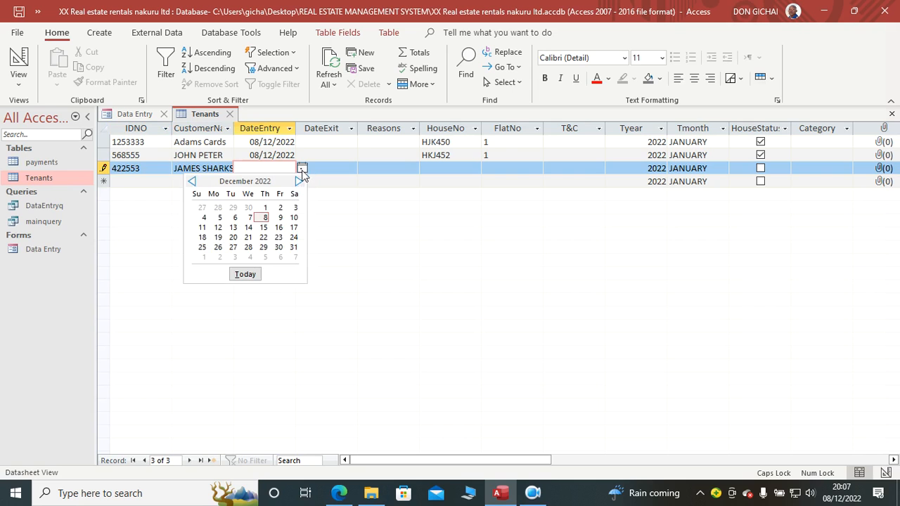
click(265, 218)
click(891, 114)
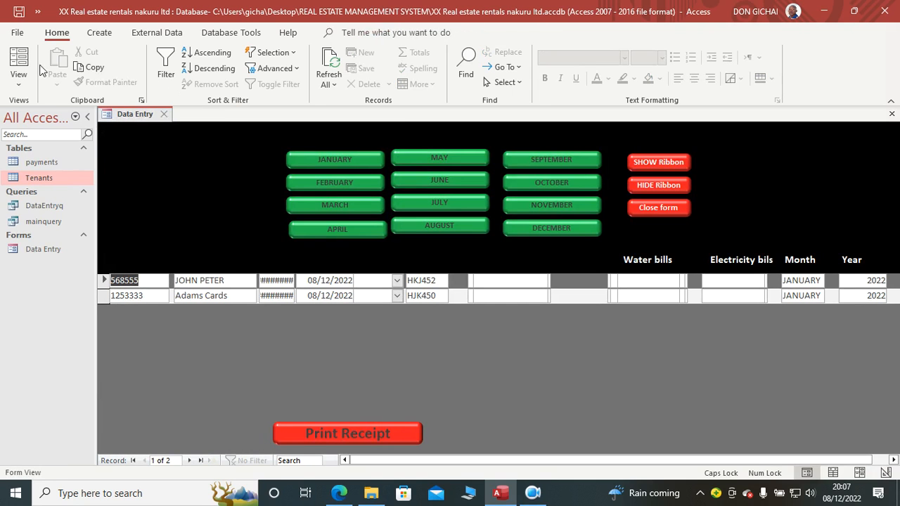
Step: Refresh the Data Entry form's records in Layout View and close the property sheet
click(18, 62)
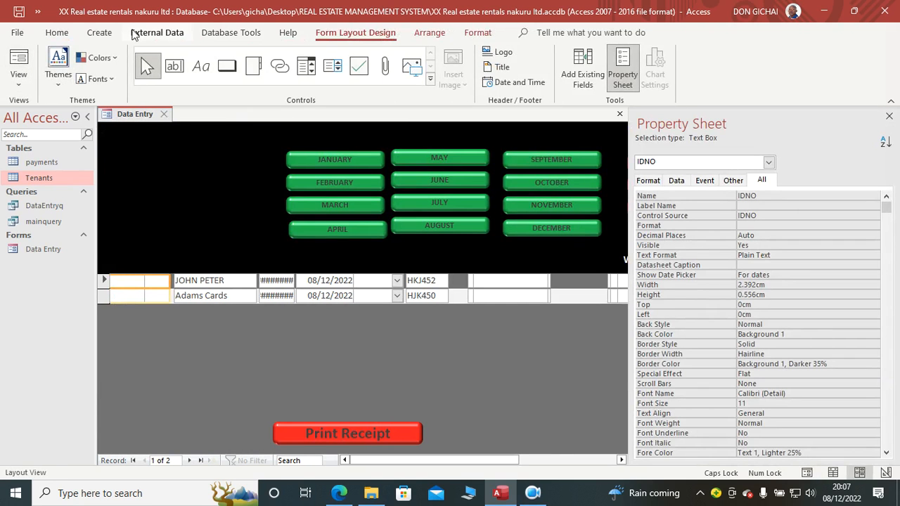
click(58, 33)
click(329, 63)
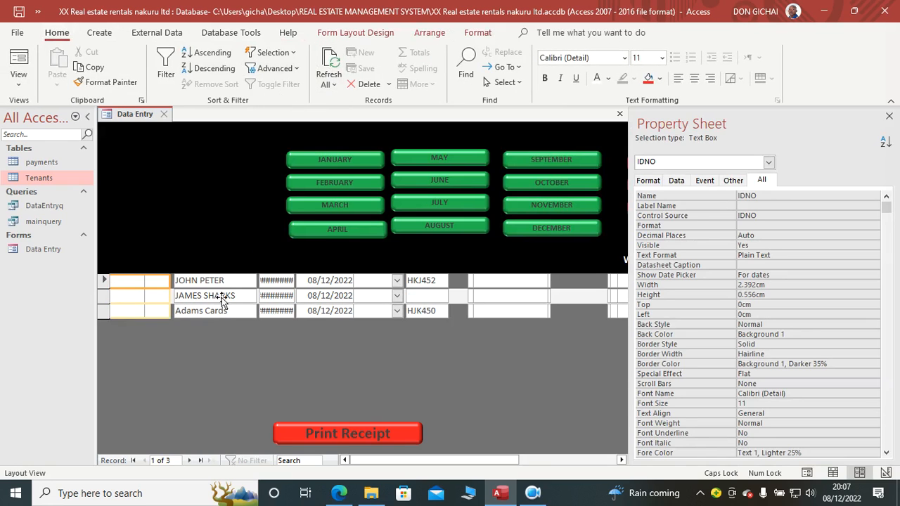
click(887, 117)
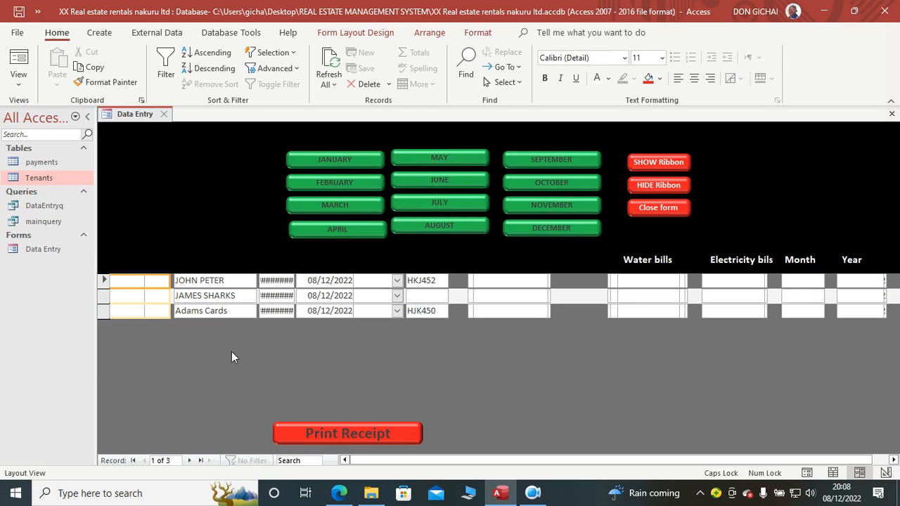
click(151, 345)
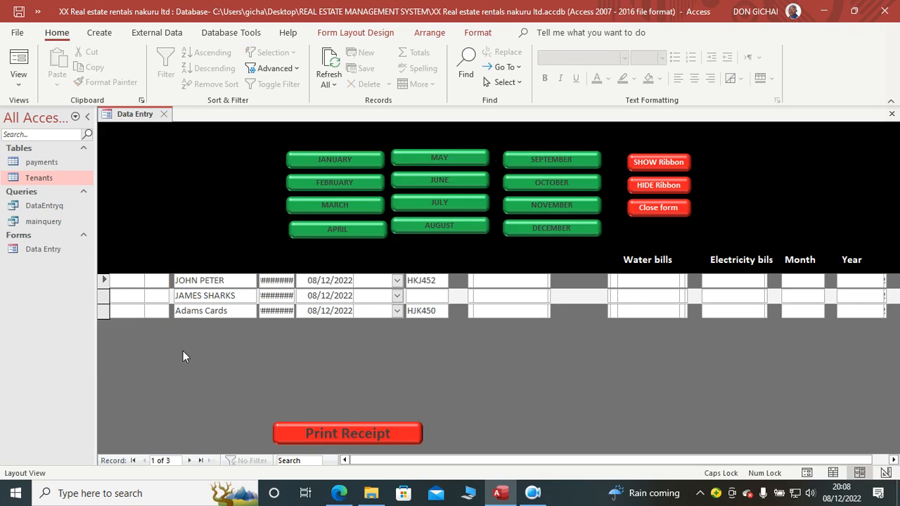
Step: In the form's Design View, move the PIDNO text box off IDNO into space below it and show its properties
right_click(187, 346)
click(230, 203)
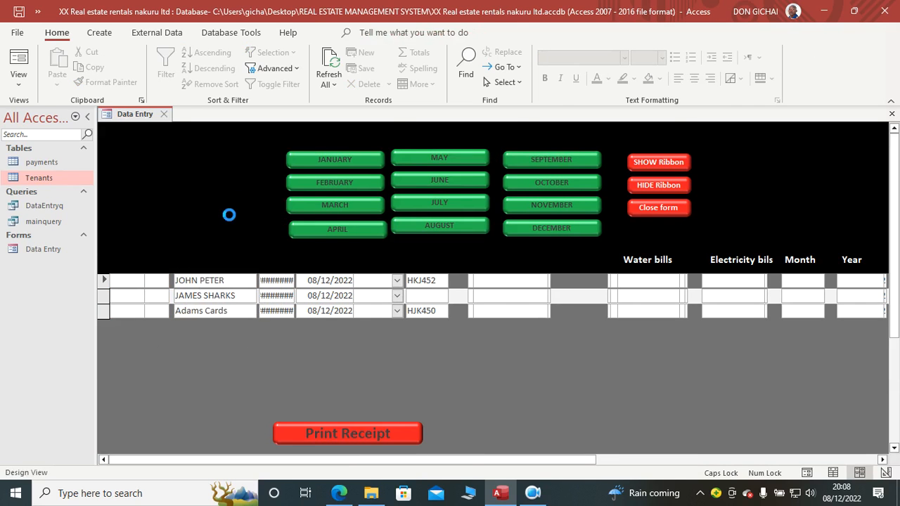
click(130, 320)
drag(130, 320, 148, 346)
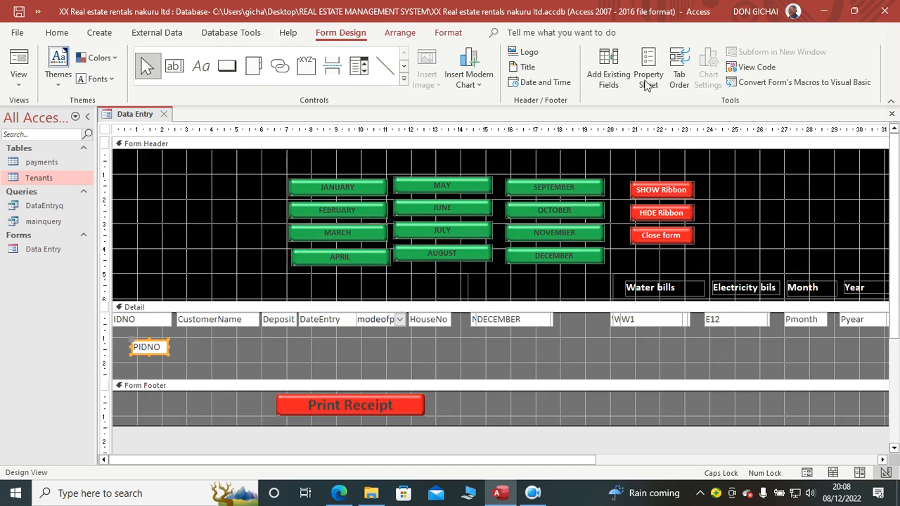
click(648, 74)
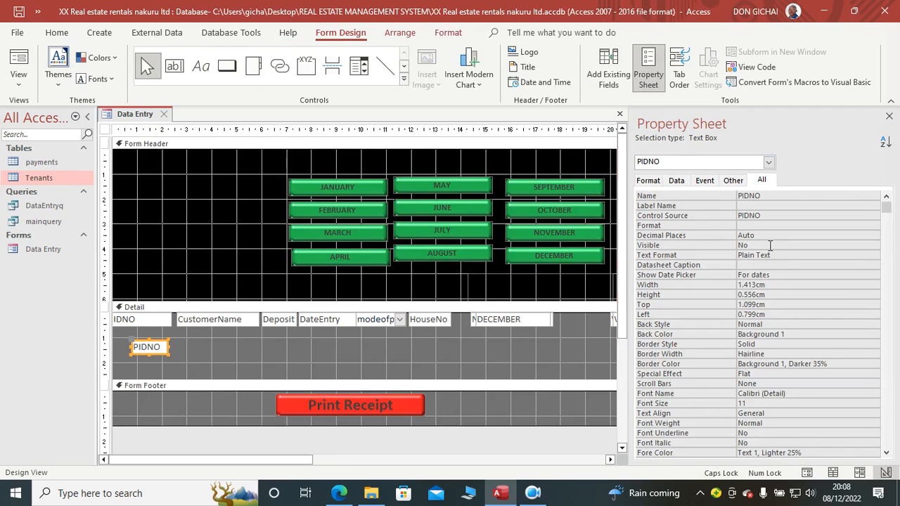
Step: Widen the IDNO text box slightly and narrow CustomerName from its left edge, keeping a small gap between them
click(156, 323)
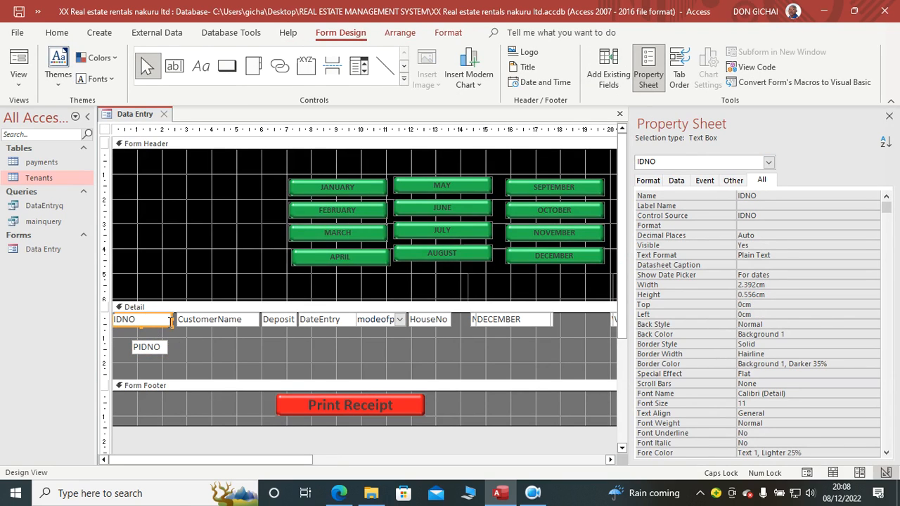
click(177, 321)
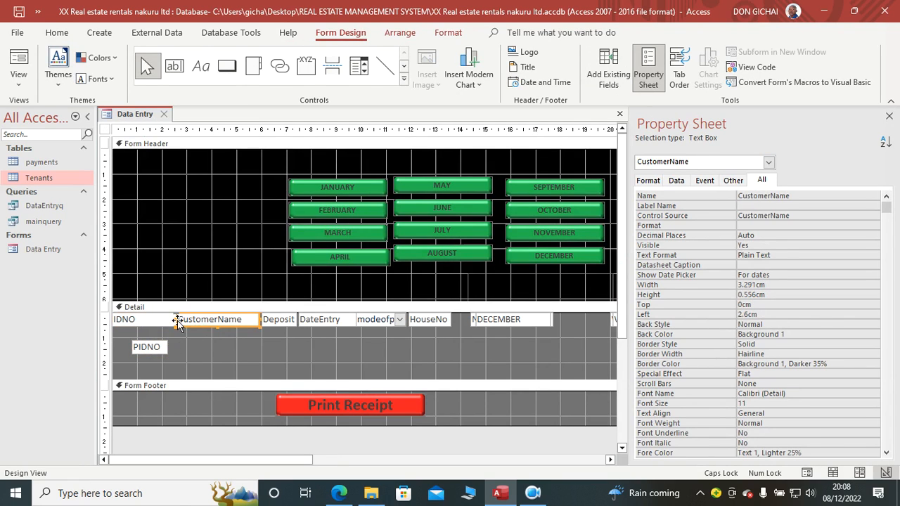
drag(177, 319, 184, 320)
click(193, 338)
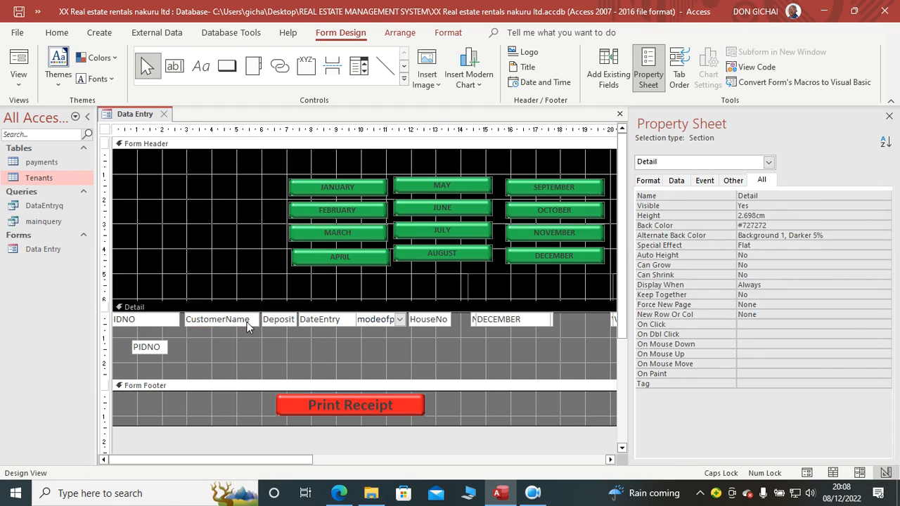
Step: Move the PIDNO text box back over IDNO and shrink the Detail section to the height of its field row
click(148, 348)
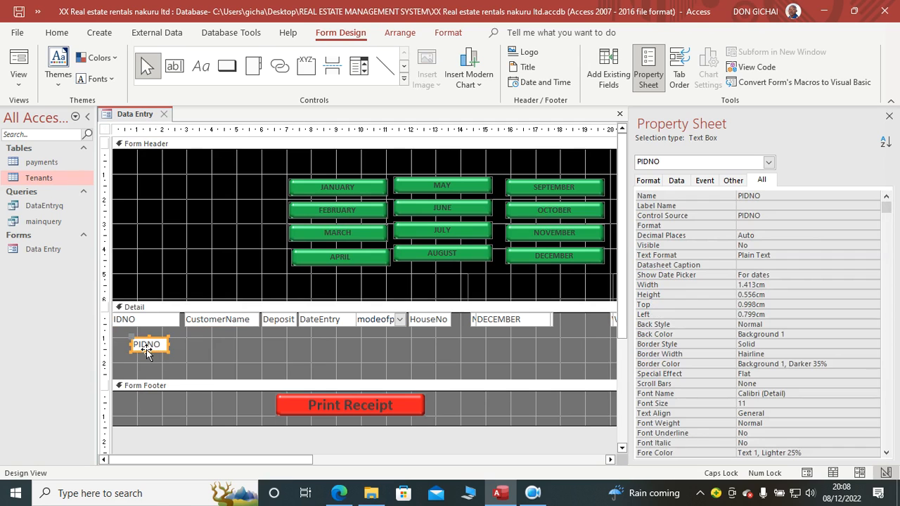
drag(147, 352, 159, 320)
click(184, 349)
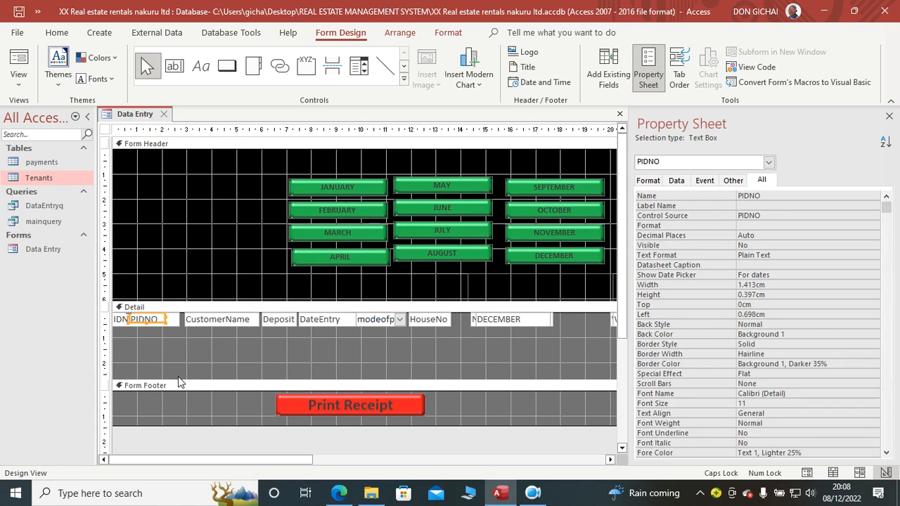
drag(190, 381, 189, 329)
Step: Check the tenant rows of the Data Entry form in Form View and return to Design View
click(18, 62)
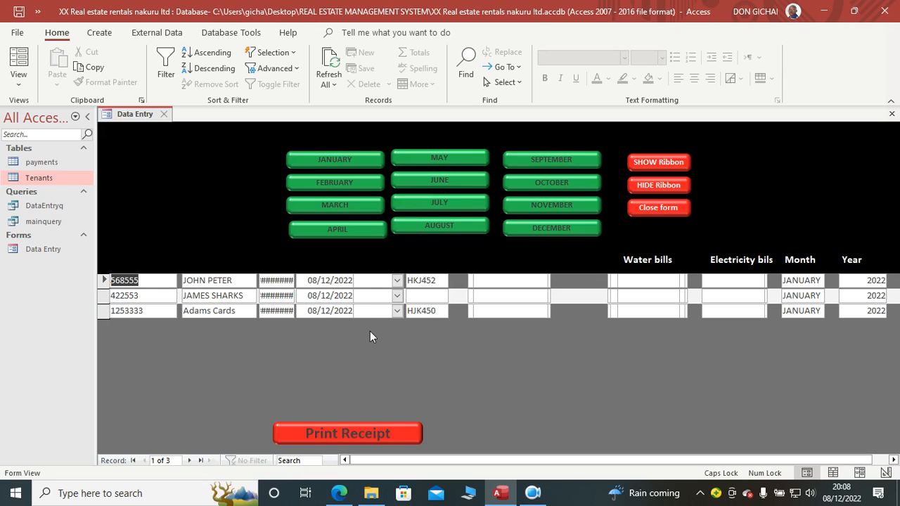
right_click(400, 374)
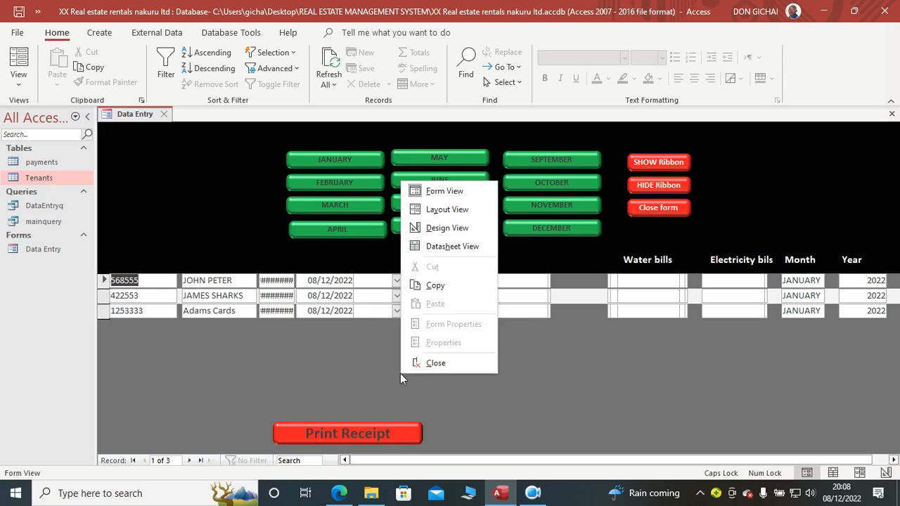
click(445, 229)
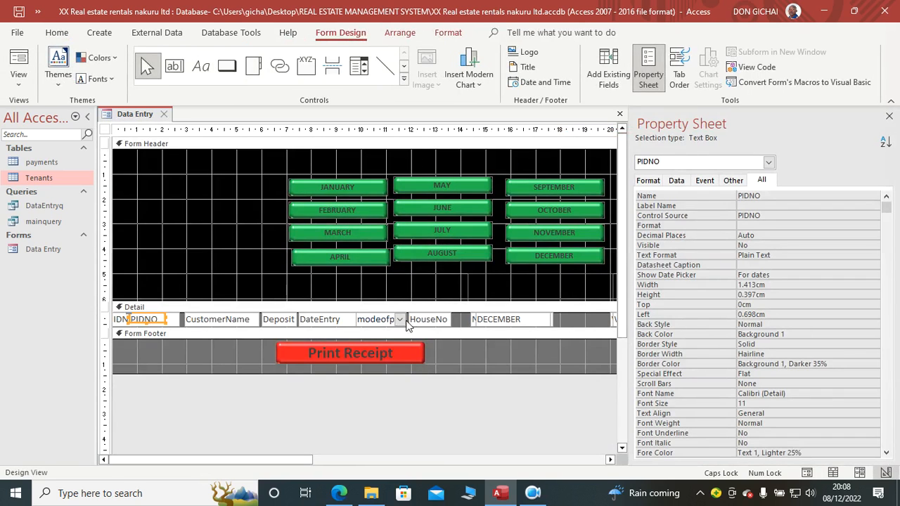
Step: Enlarge the Detail section, shift the Deposit through HouseNo fields right, and widen CustomerName toward Deposit
click(345, 333)
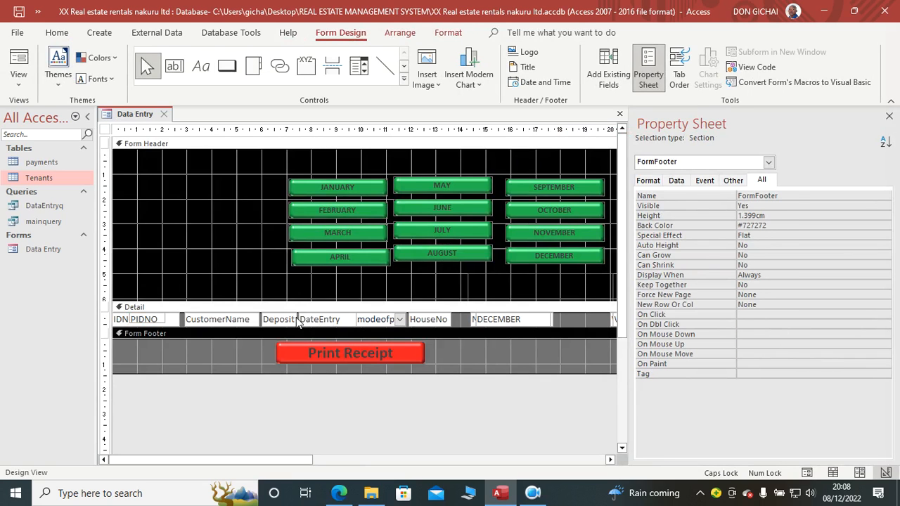
drag(314, 328, 361, 352)
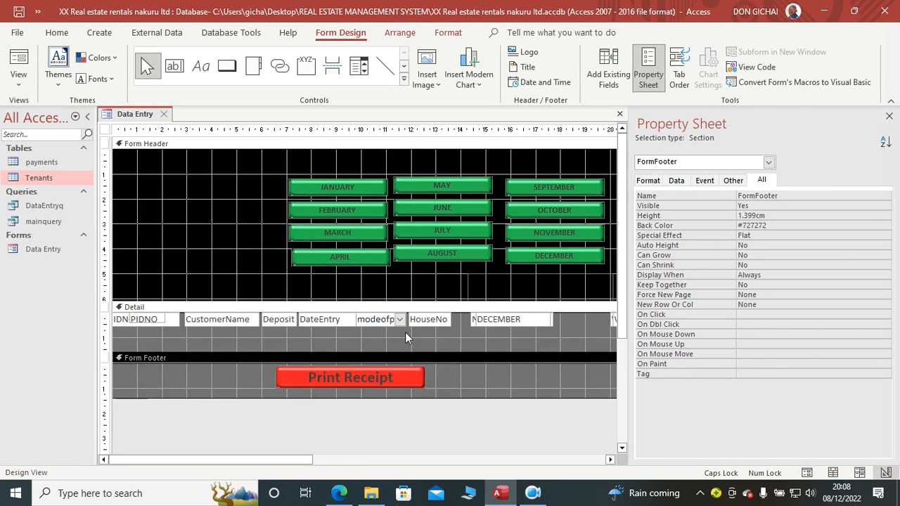
drag(457, 318, 272, 320)
click(261, 320)
click(277, 331)
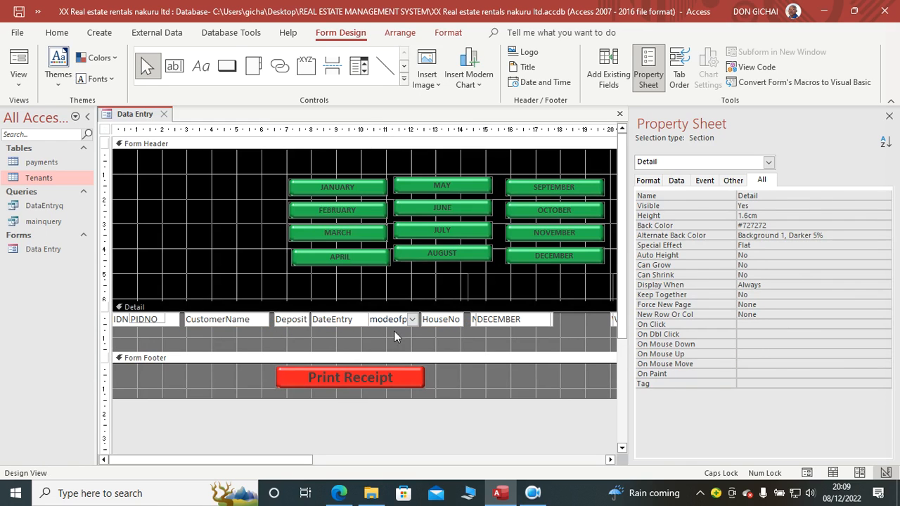
Step: Set the Enabled property to No for the IDNO, PIDNO, CustomerName, Deposit and DateEntry text boxes
click(360, 326)
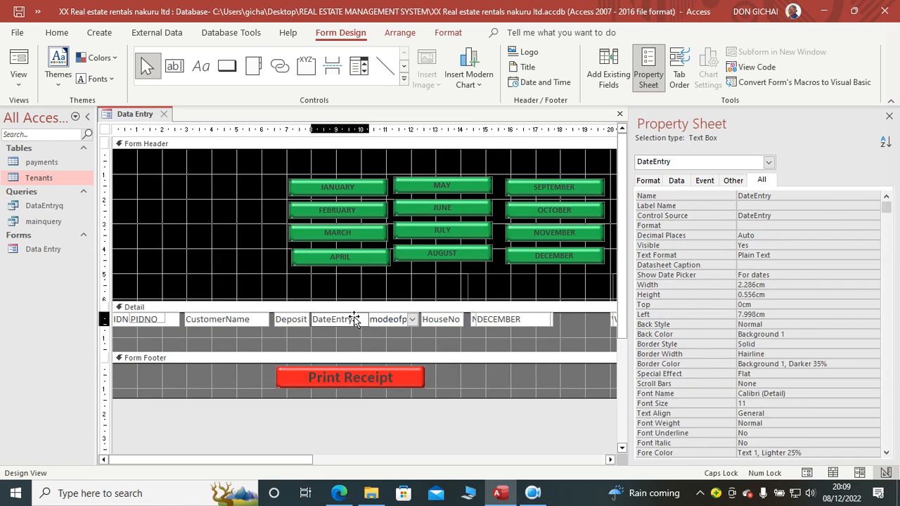
drag(341, 331, 168, 335)
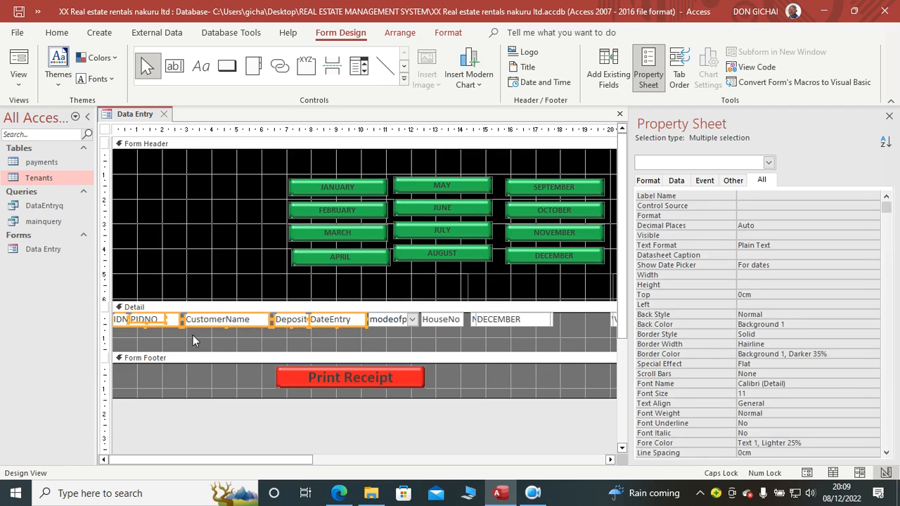
click(676, 181)
double_click(779, 264)
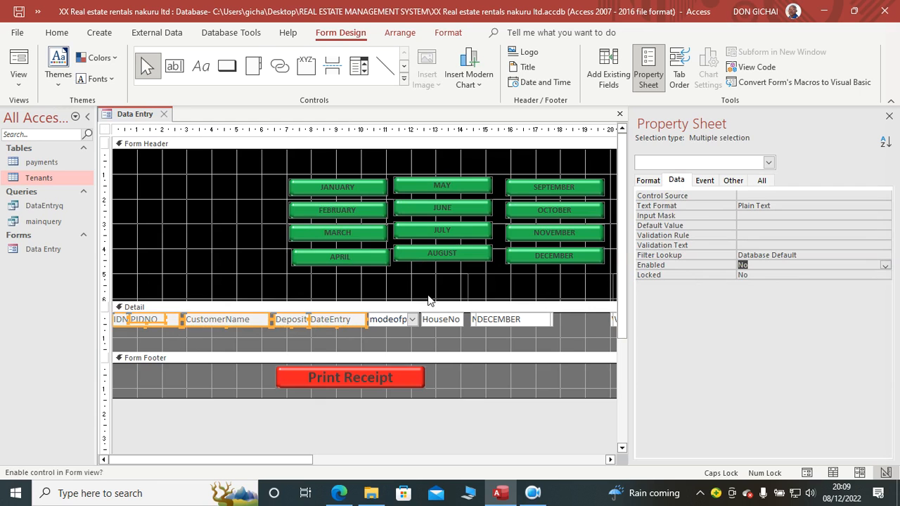
Step: Set the Enabled property to No for the HouseNo, Pmonth and Pyear text boxes
drag(253, 459, 396, 460)
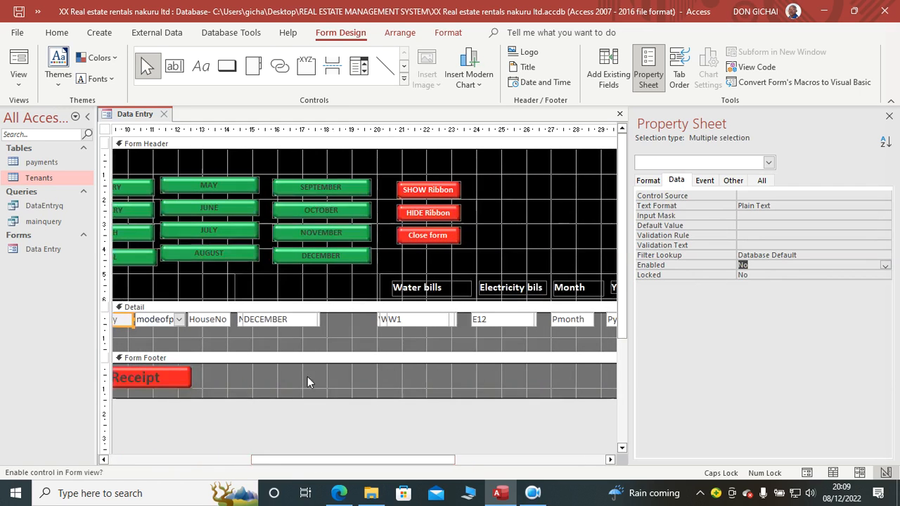
click(209, 319)
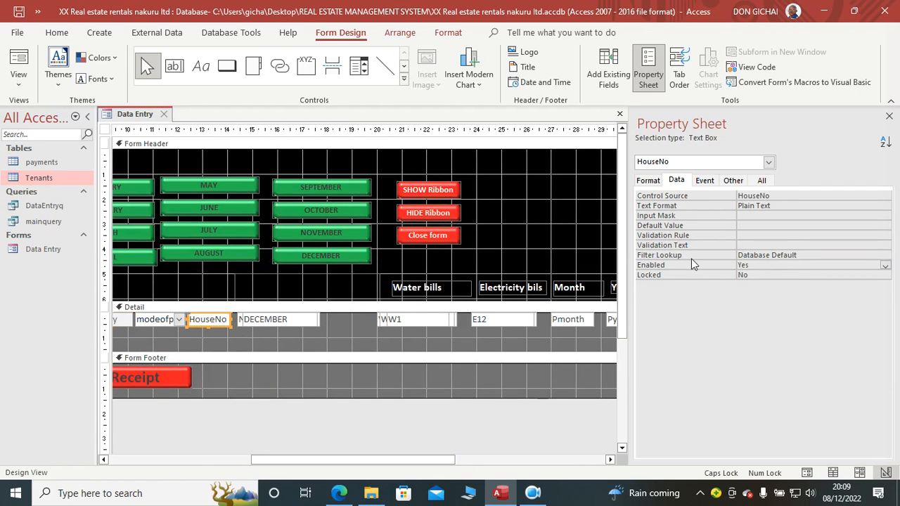
double_click(762, 266)
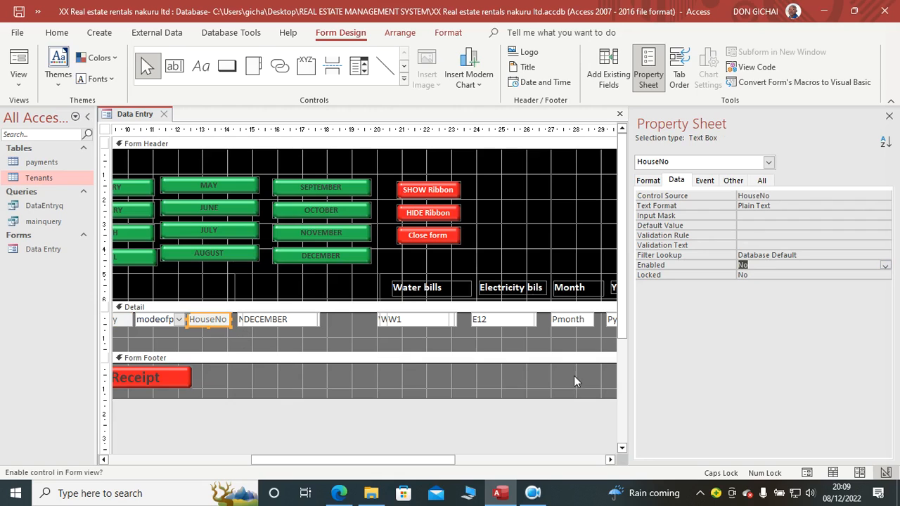
drag(335, 460, 435, 460)
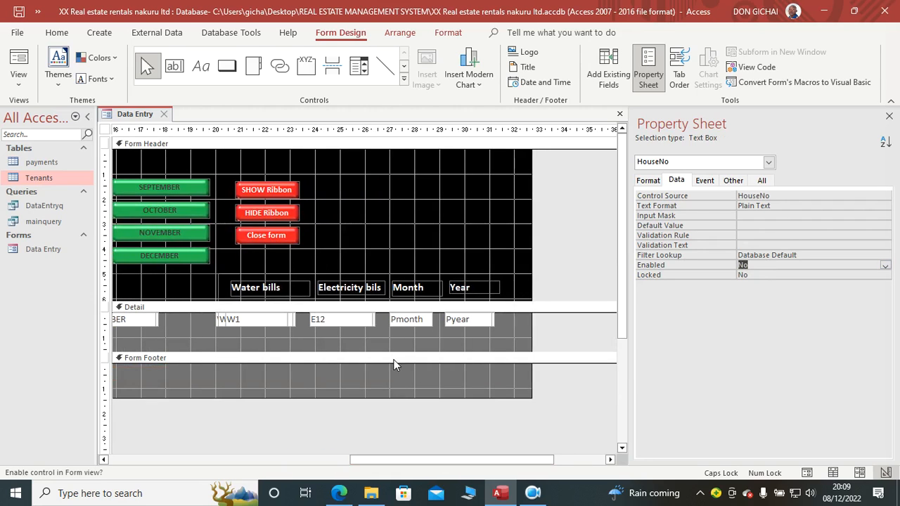
drag(402, 335, 501, 326)
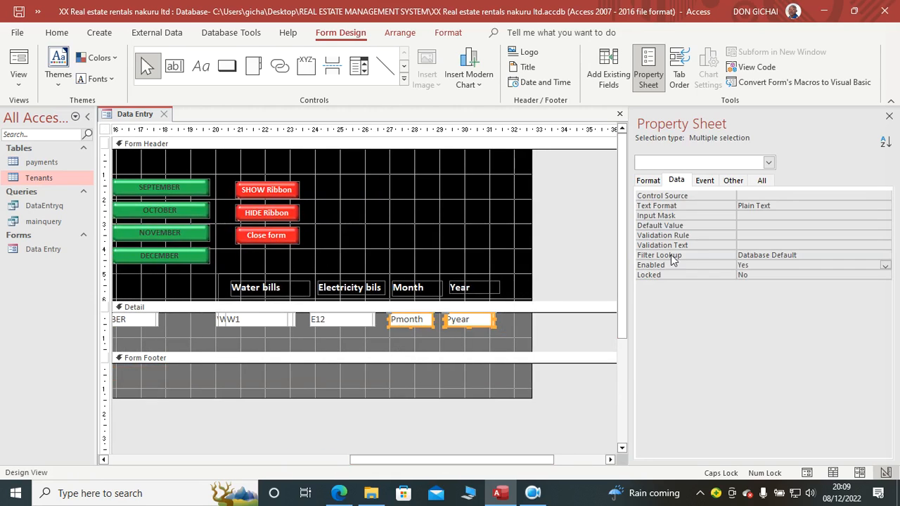
double_click(744, 265)
Step: Shrink the Detail section back to the height of its field row and show the form in Form View
drag(387, 457, 153, 453)
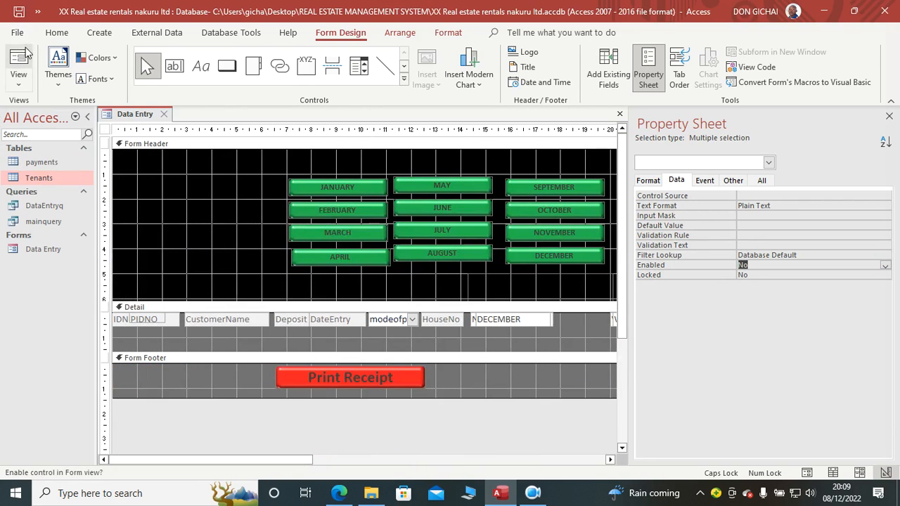
drag(264, 356, 276, 335)
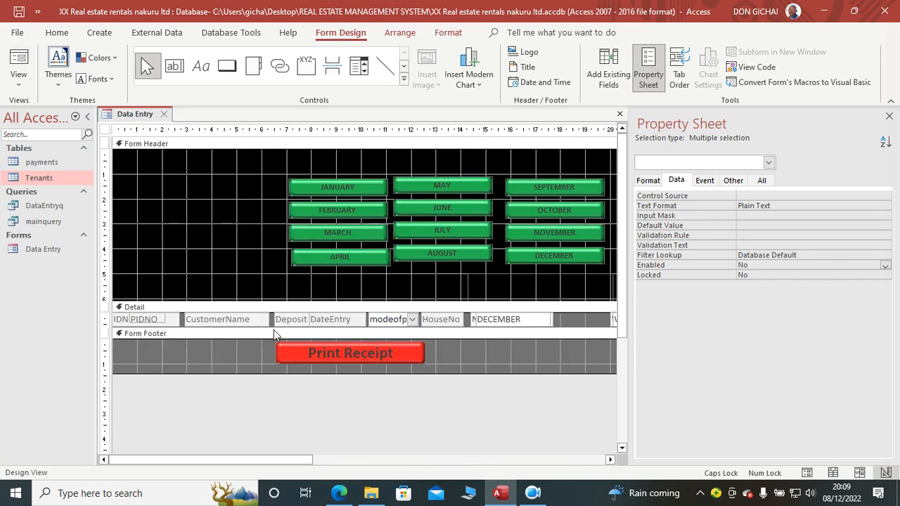
click(18, 65)
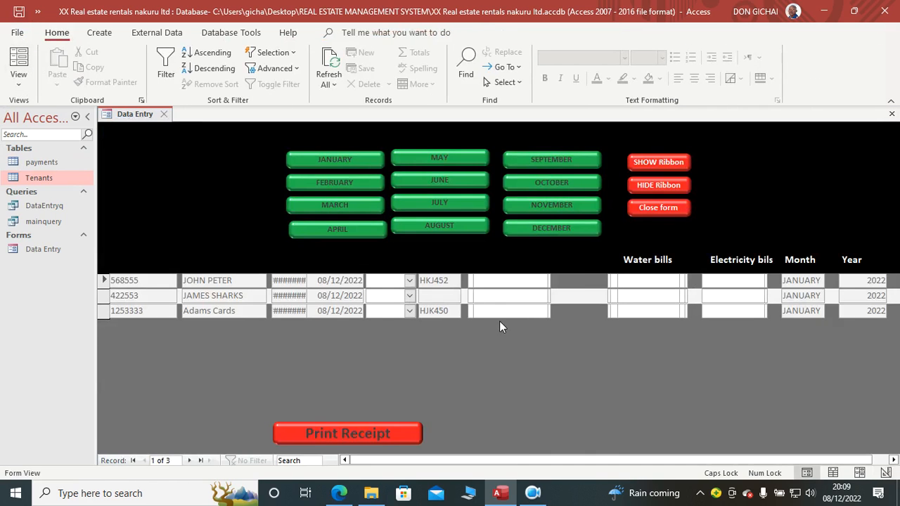
Step: Check the payment mode options offered for the first tenant record without choosing one
click(409, 281)
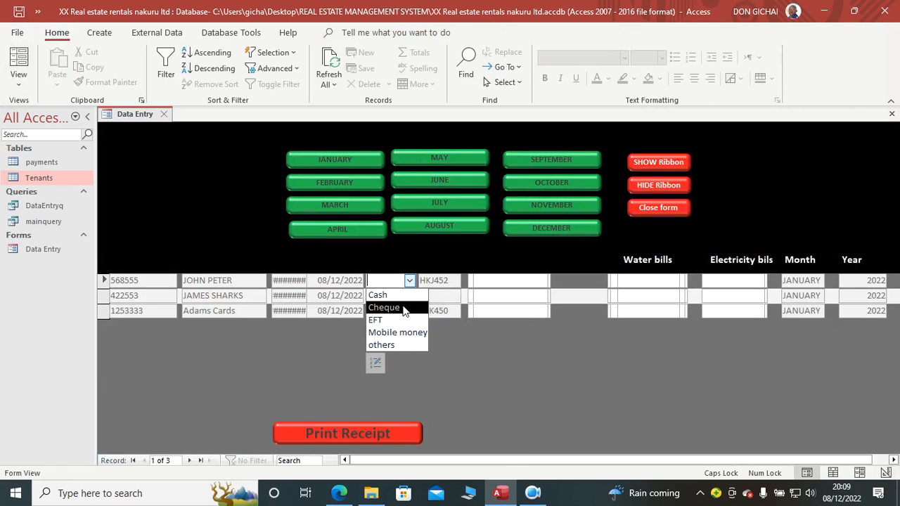
click(420, 358)
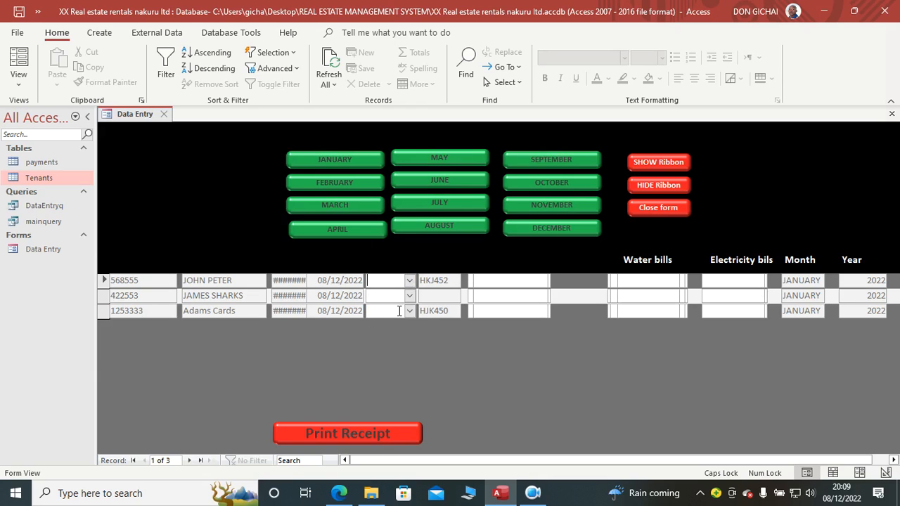
click(409, 280)
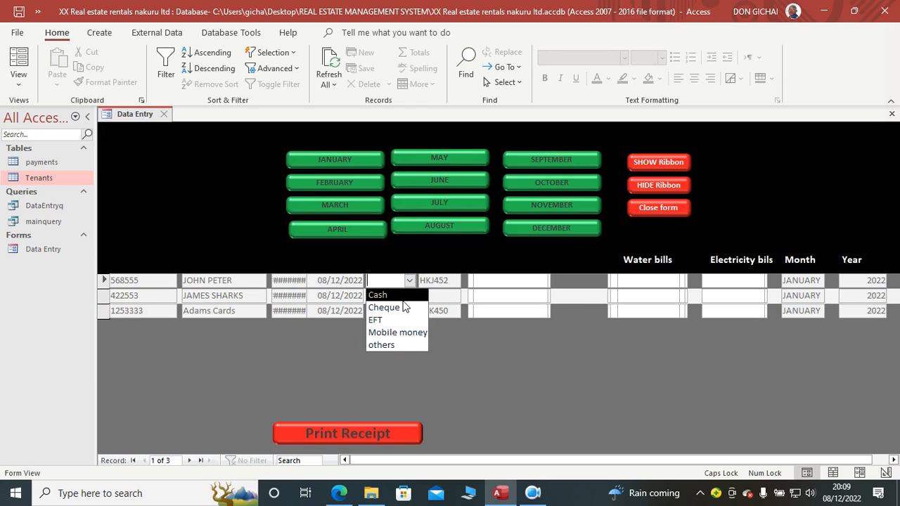
click(492, 358)
Step: In Design View, set the form's Recordset Type to Dynaset (Inconsistent Updates) and show the form in Form View
right_click(447, 340)
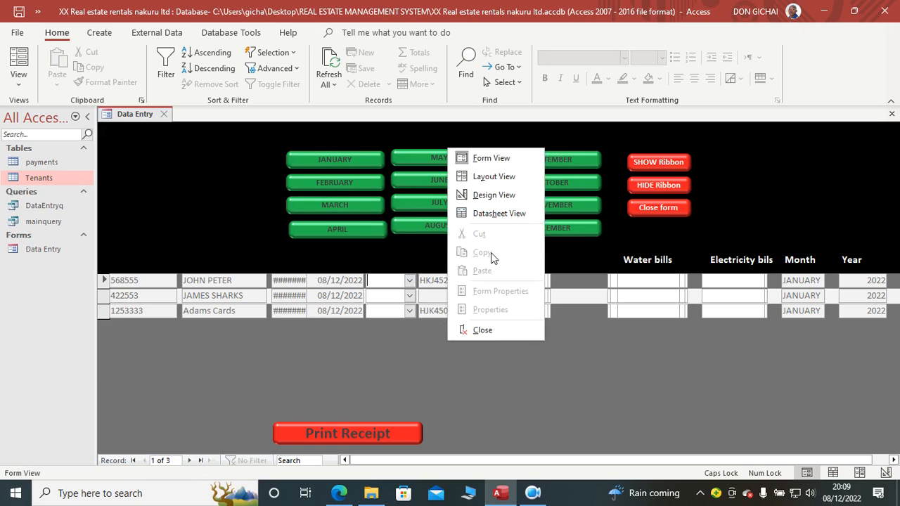
click(498, 197)
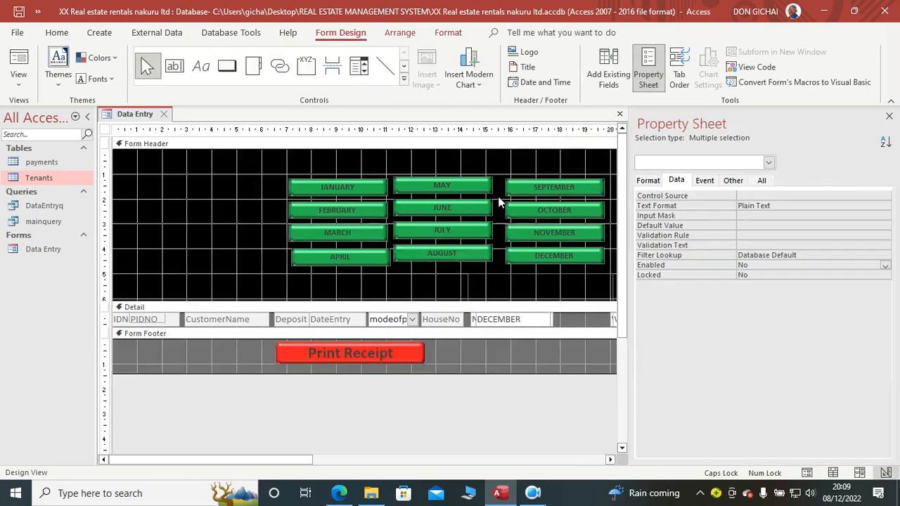
click(658, 182)
click(677, 180)
click(768, 162)
scroll(671, 222, down, 9)
scroll(670, 230, up, 2)
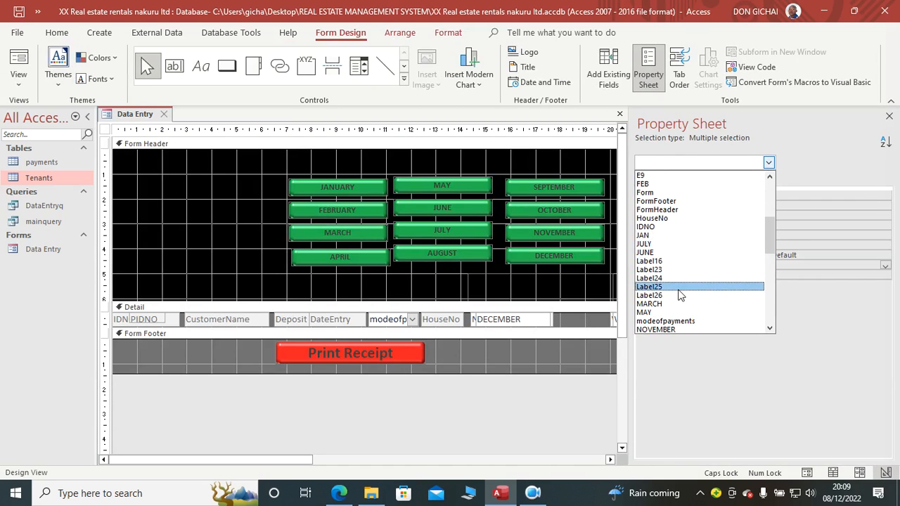
click(668, 193)
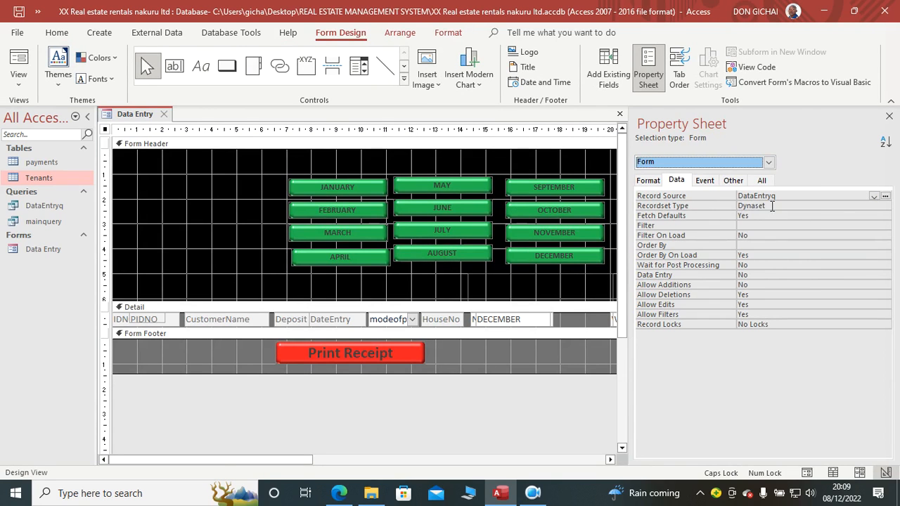
double_click(772, 205)
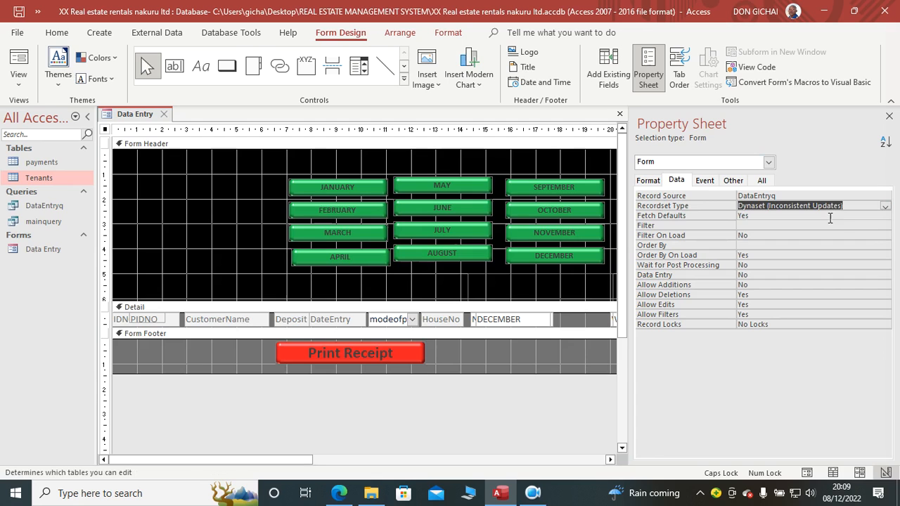
click(19, 67)
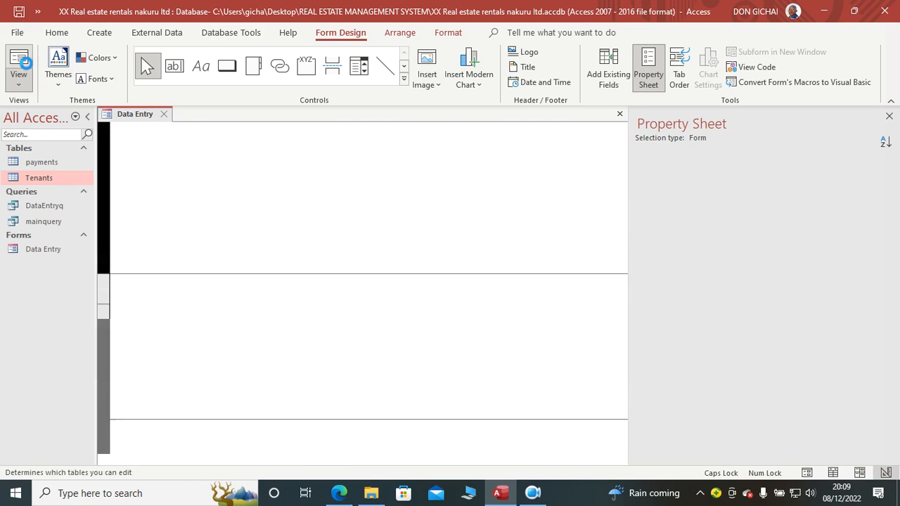
Step: Set the mode of payment to Cash for all three tenant records
click(407, 280)
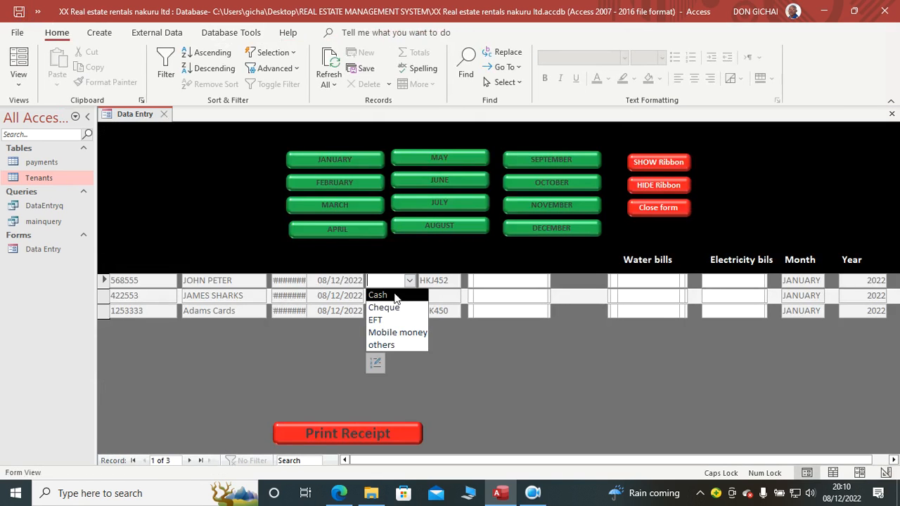
click(396, 294)
click(409, 295)
click(412, 310)
click(409, 311)
click(398, 323)
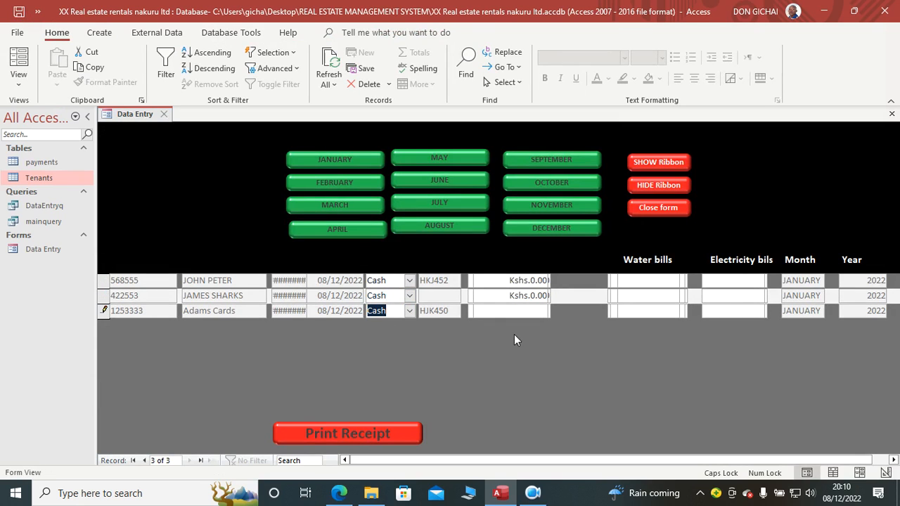
Step: In Design View, nudge CustomerName left and widen Deposit to meet it, and show the form in Form View
right_click(298, 340)
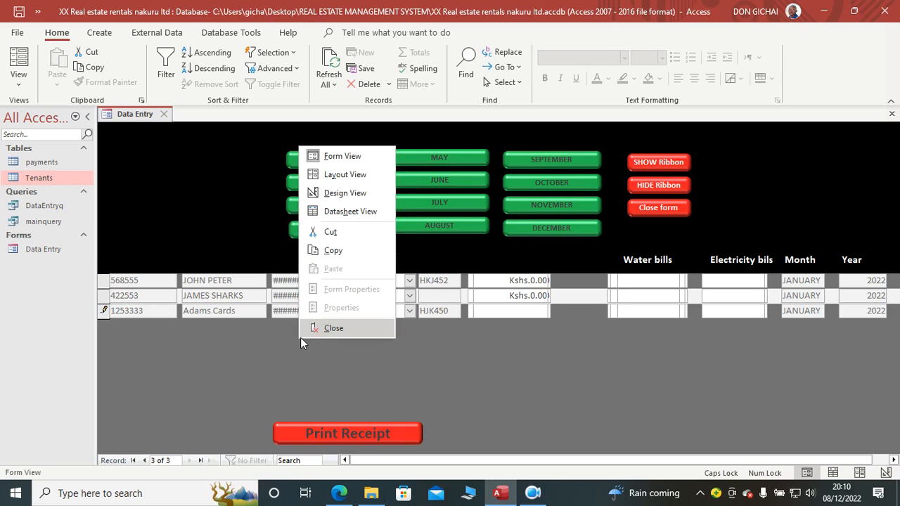
click(339, 190)
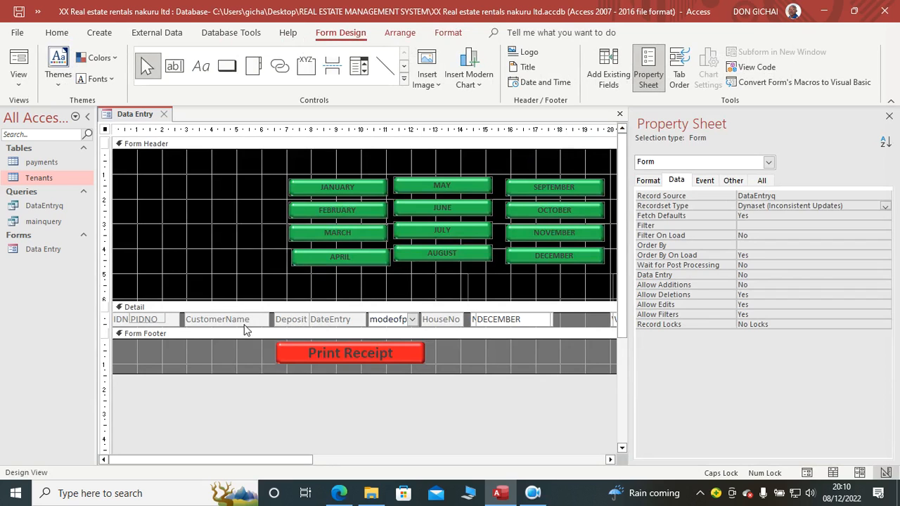
click(244, 325)
click(295, 320)
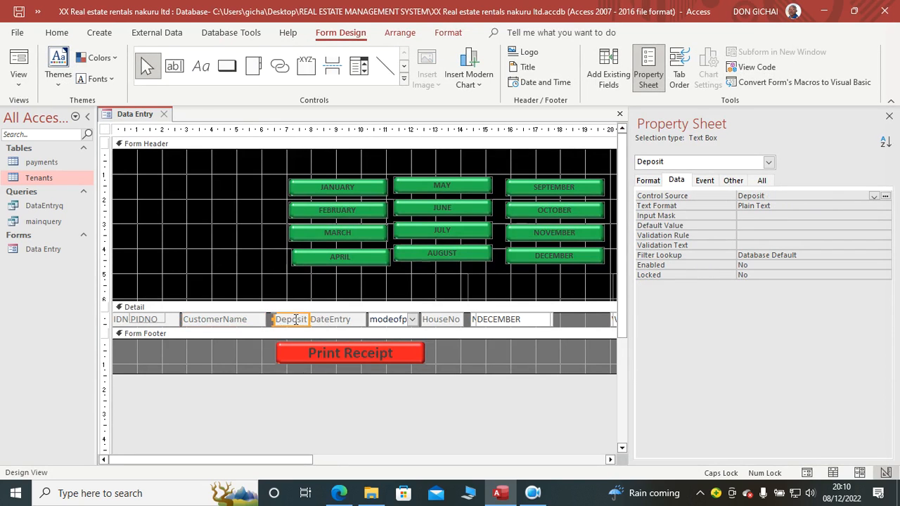
drag(274, 320, 266, 321)
click(19, 64)
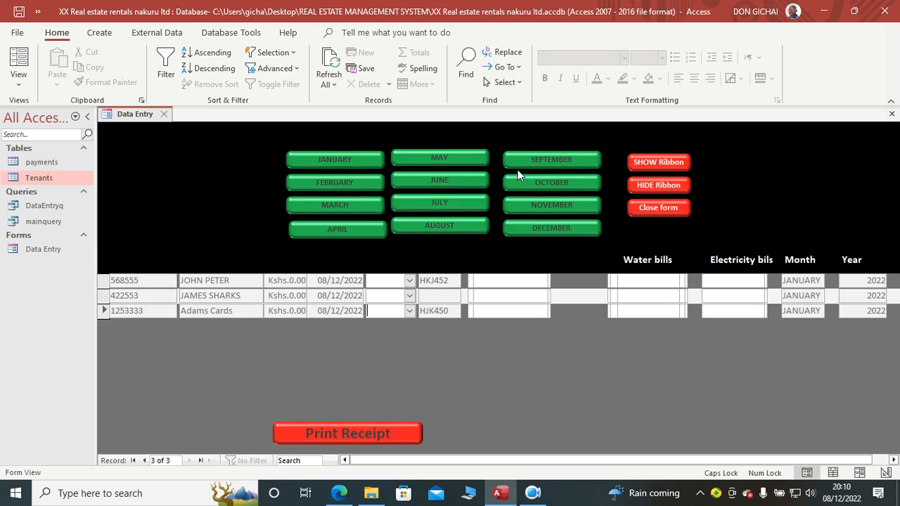
Step: Return to Design View, hide the Property Sheet, and move the stacked monthly payment fields right toward the water bill fields
right_click(422, 350)
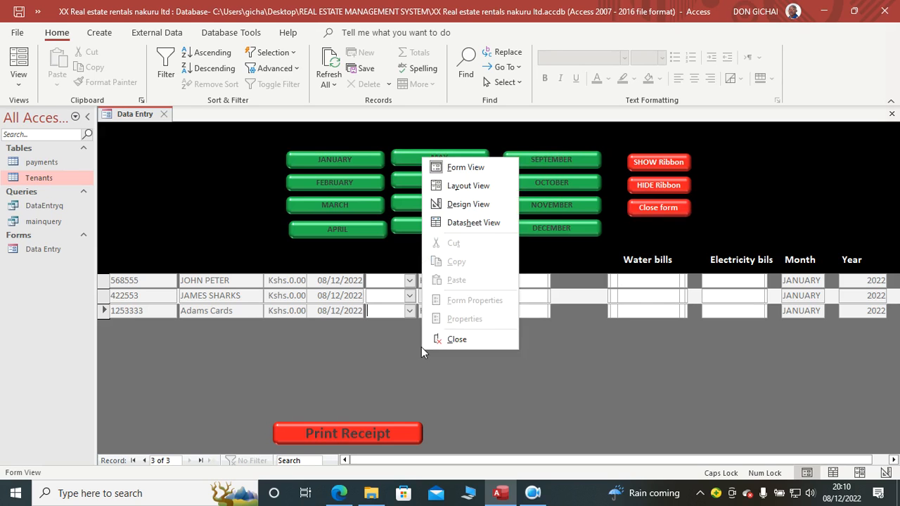
click(469, 205)
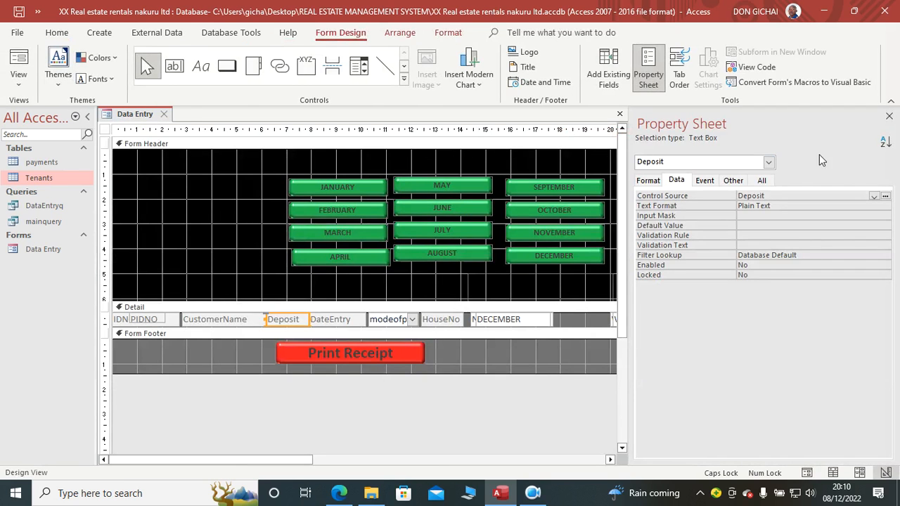
click(887, 115)
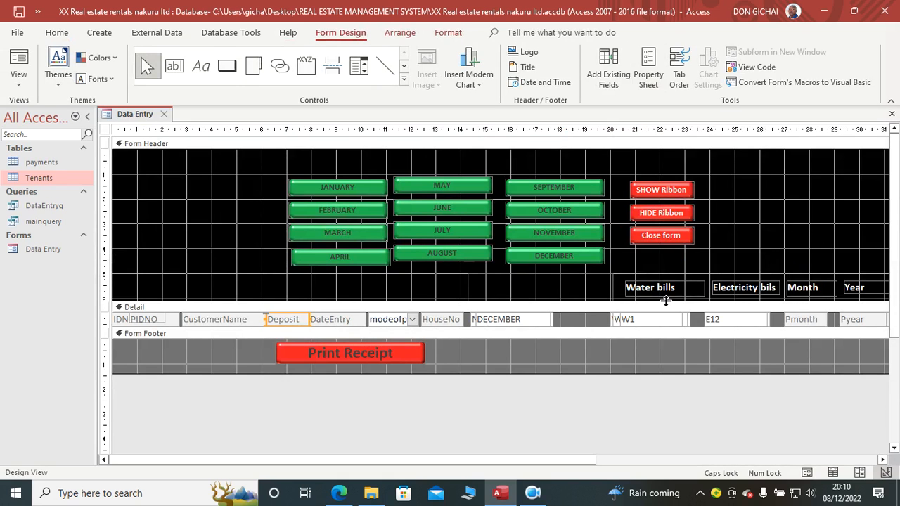
drag(469, 464, 576, 458)
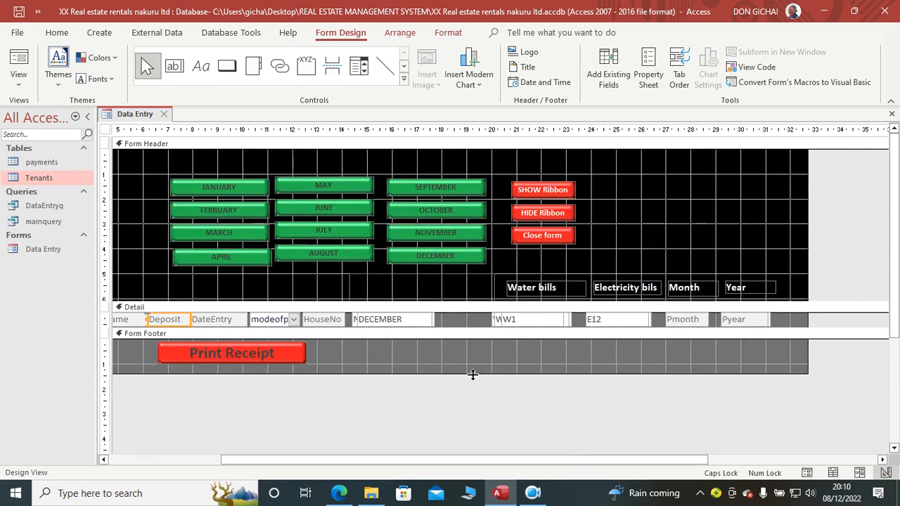
click(424, 299)
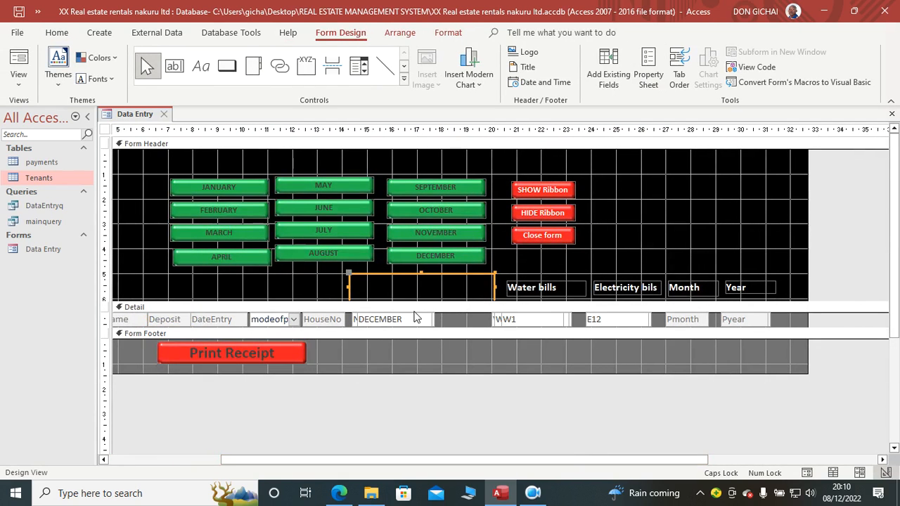
click(378, 321)
drag(355, 320, 395, 321)
Step: Try to narrow the blank header label above the monthly payment fields from its left side, and undo the change
click(396, 283)
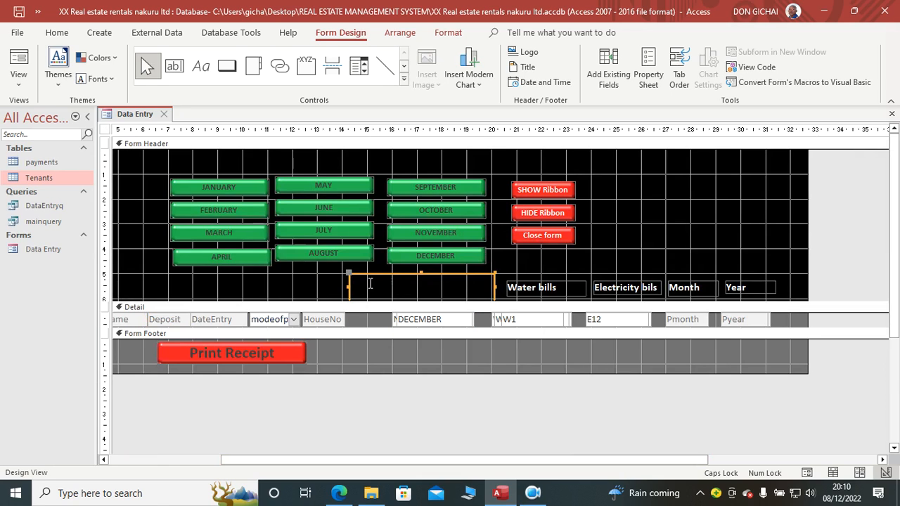
click(354, 287)
click(352, 300)
drag(351, 289, 377, 288)
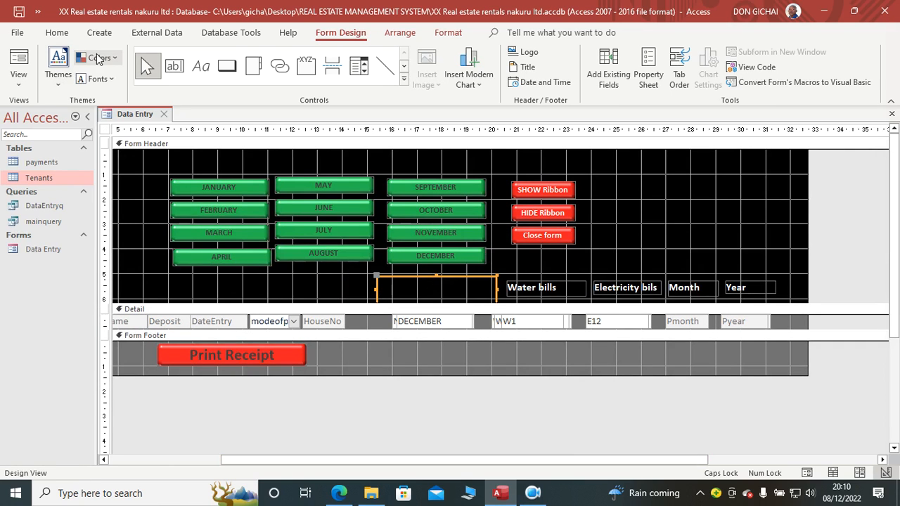
key(ctrl+z)
key(ctrl+z)
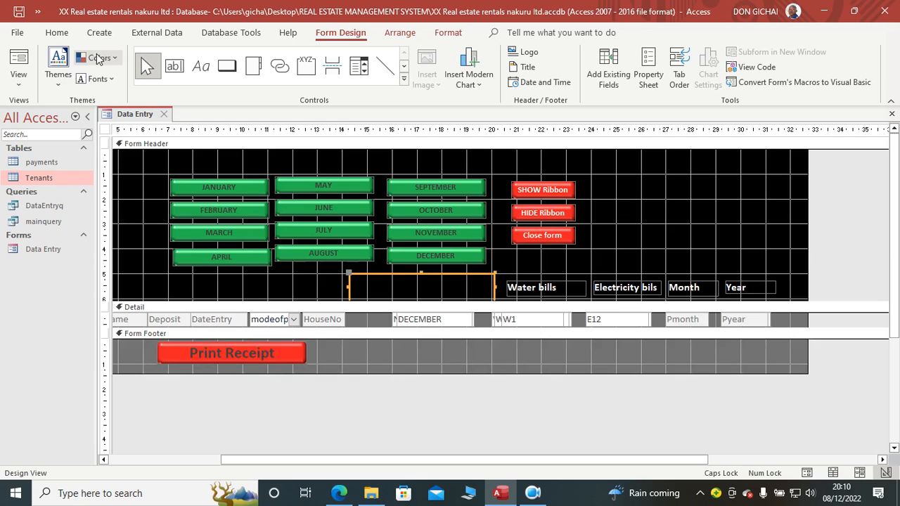
Step: Narrow the blank header label and shift the Deposit through HouseNo fields right, widening Deposit back toward CustomerName, and show Form View
drag(348, 287, 221, 319)
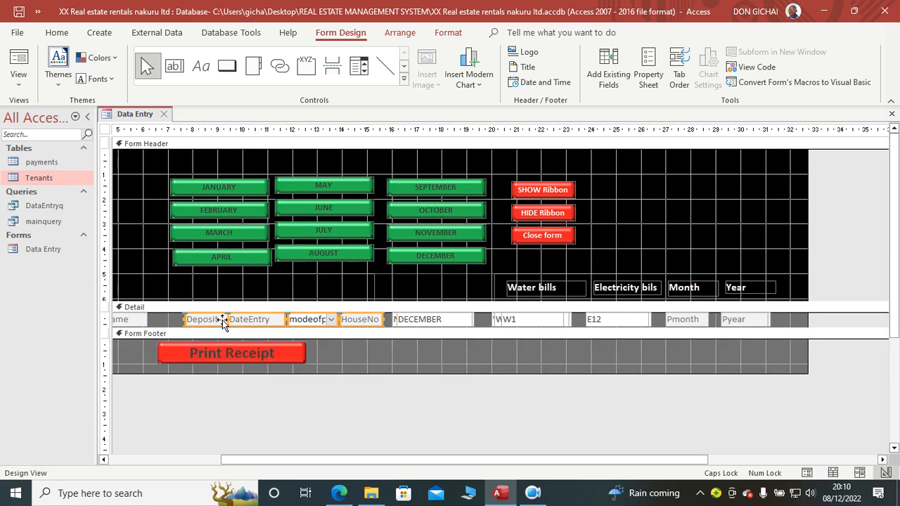
click(256, 398)
click(202, 319)
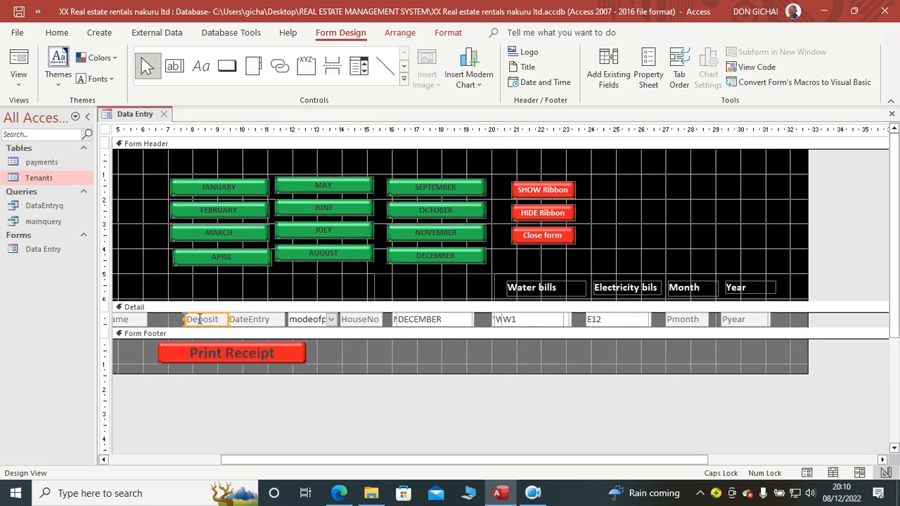
drag(187, 320, 157, 319)
click(18, 60)
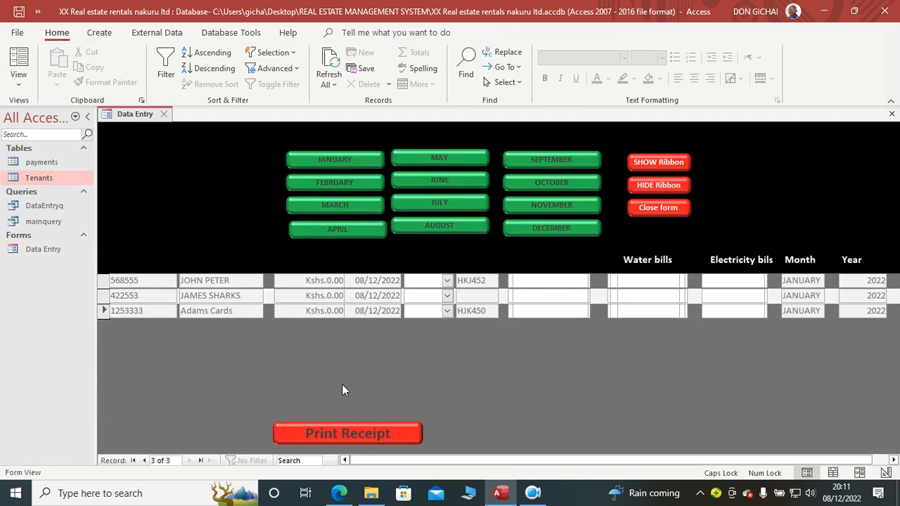
Step: In Design View, add a wide Form Header label above the tenant fields, starting with the spaced headings IDNO and TENANT
right_click(397, 364)
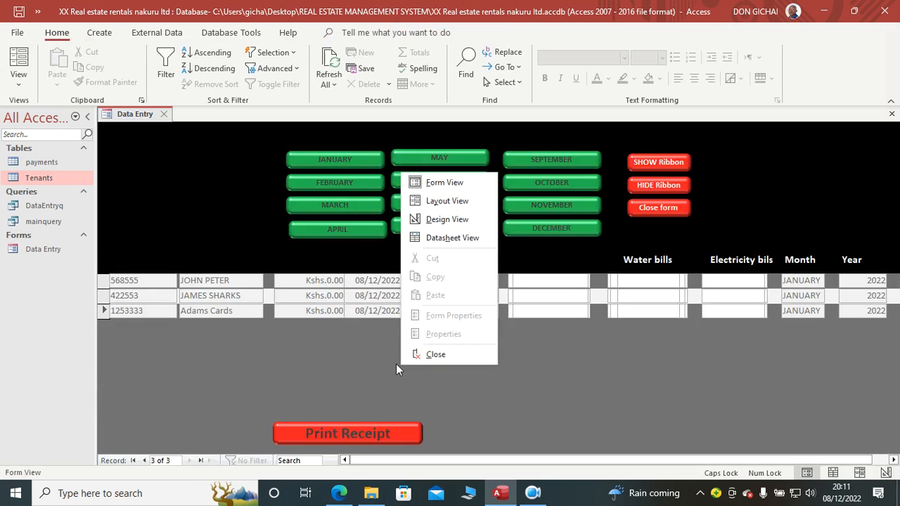
click(445, 218)
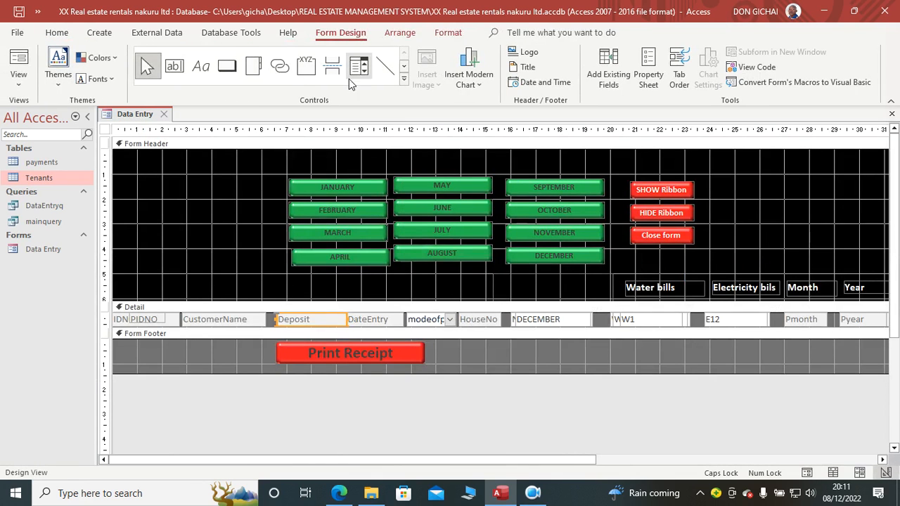
click(198, 74)
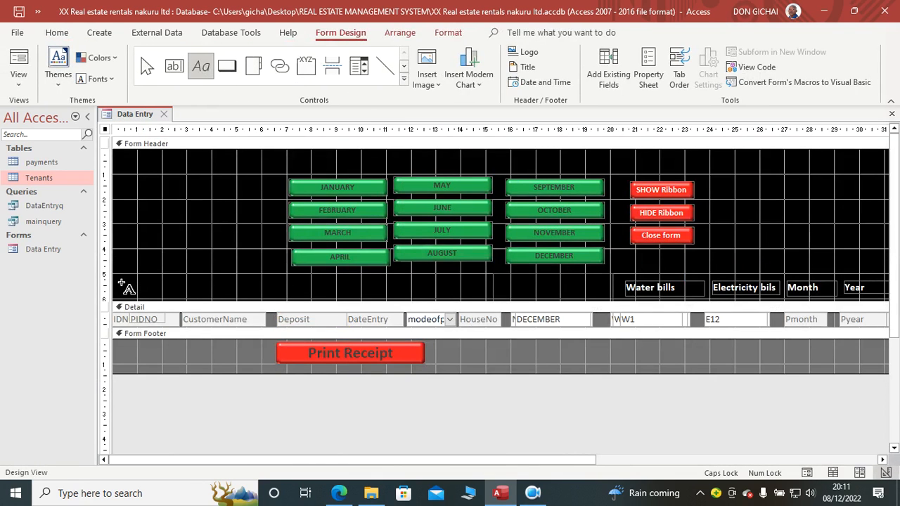
drag(118, 281, 488, 304)
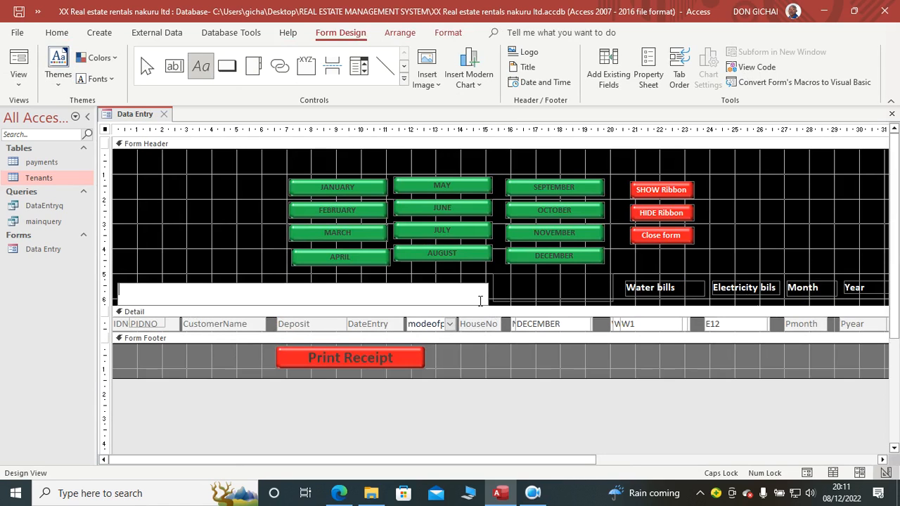
text(IDNO              TENANT)
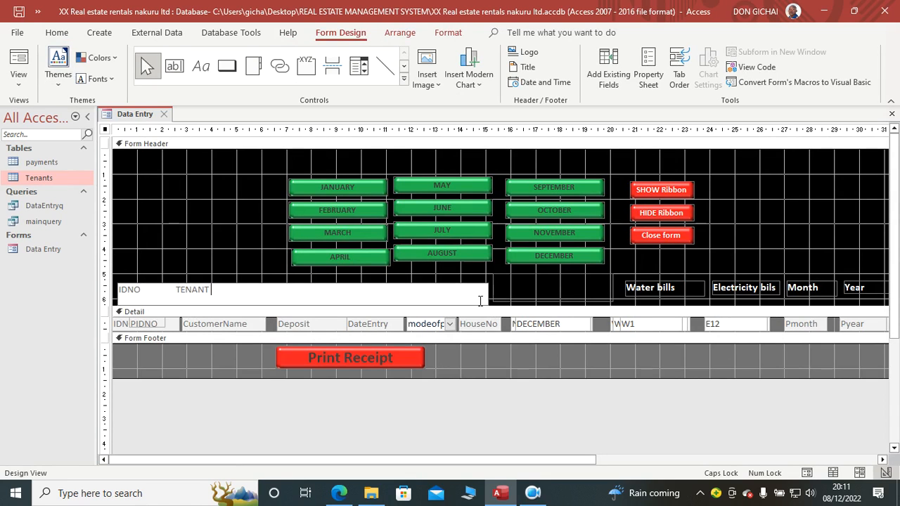
text(                        DEPOSIT               DATE ENTR)
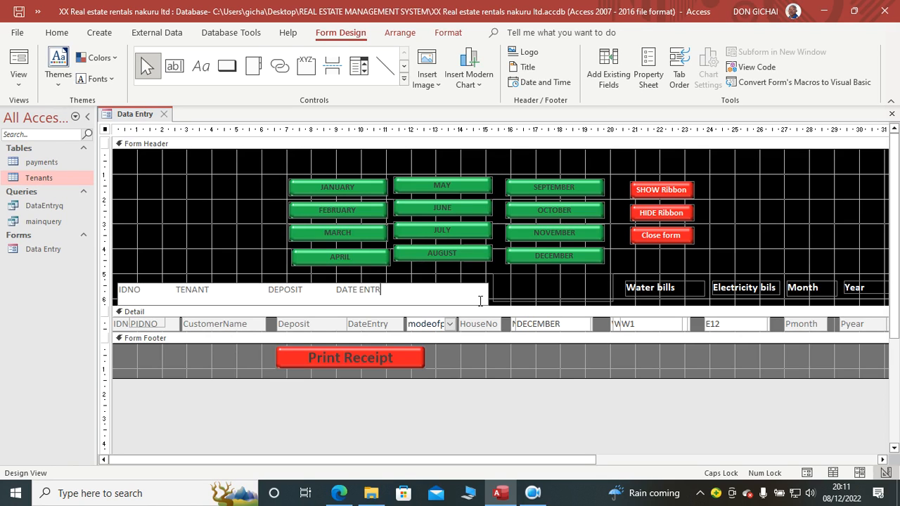
text(Y  MODE OF)
Step: Continue the header label with the spaced headings DEPOSIT, DATE ENTRY, MODE and HOUSE NO, and widen the label slightly to the right
key(BackSpace)
key(BackSpace)
text(HOUSE NO)
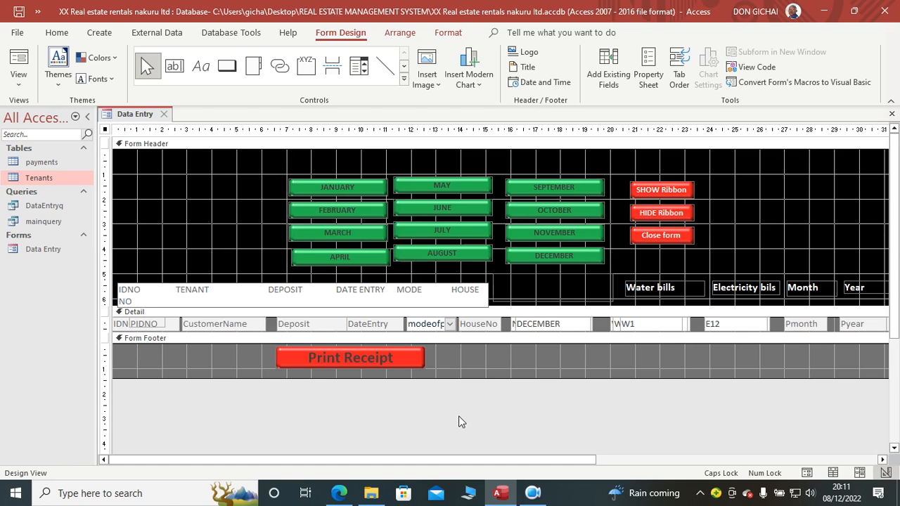
click(458, 421)
click(458, 302)
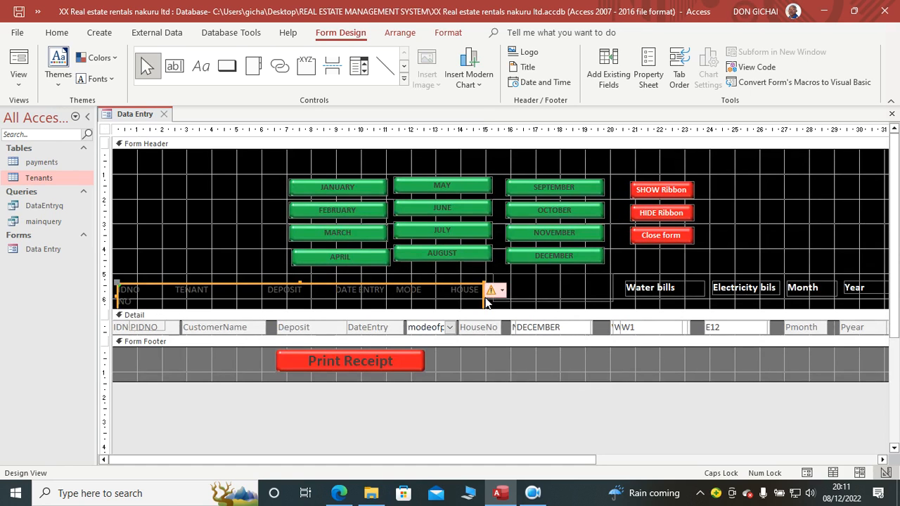
drag(482, 294, 494, 294)
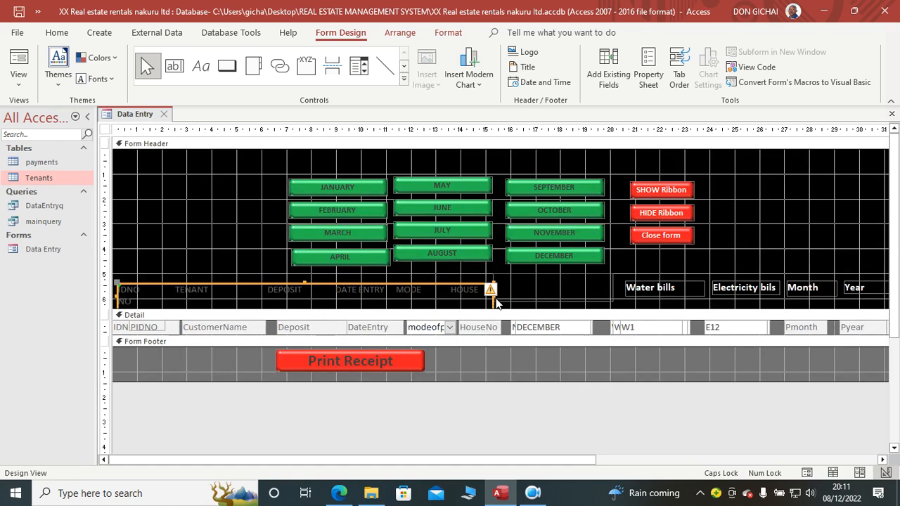
Step: Narrow the blank header label from its left side, widen the tenant headings label to fit HOUSE NO on one line, and reduce its height
click(538, 298)
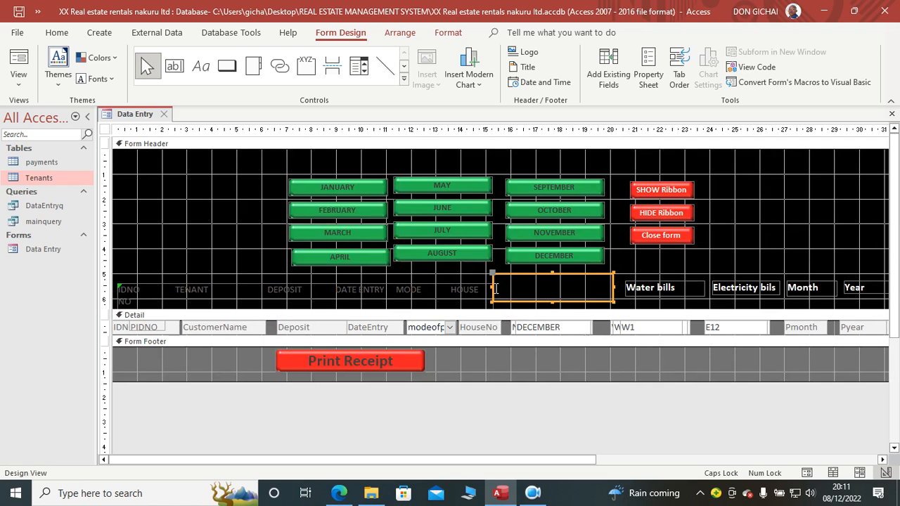
drag(494, 292, 505, 292)
click(496, 296)
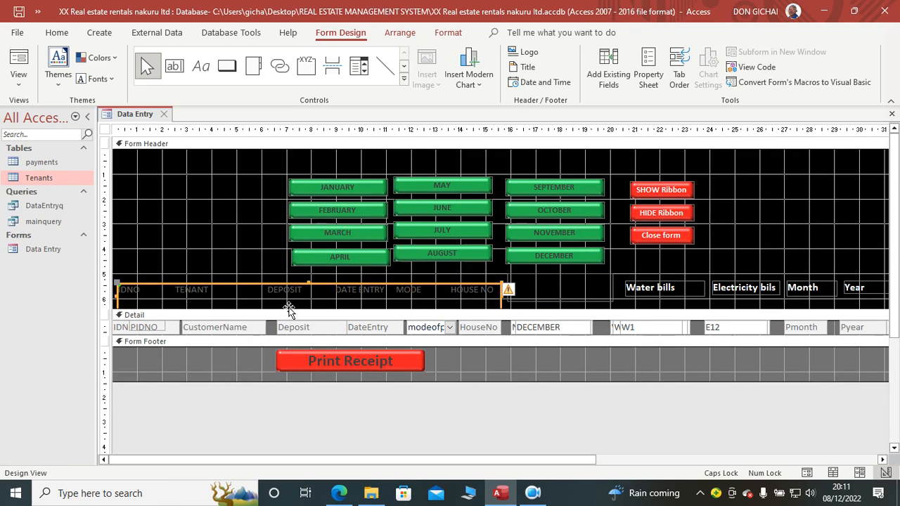
drag(288, 307, 307, 298)
Step: Format the tenant headings label with white, bold text and show the form in Form View
click(450, 32)
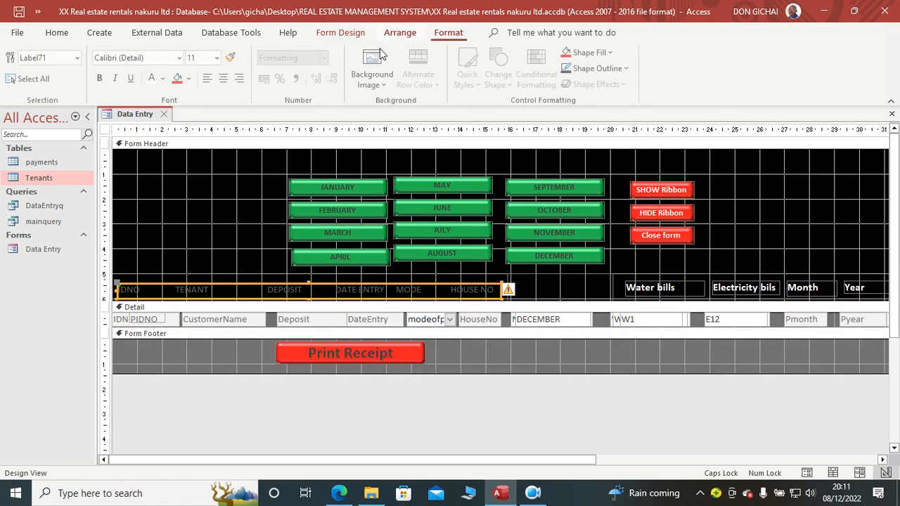
click(153, 78)
click(101, 78)
click(454, 407)
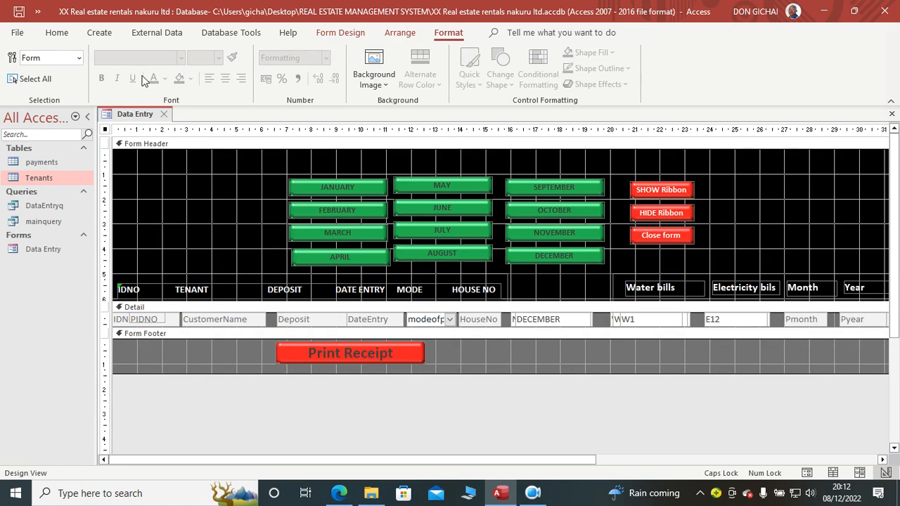
click(57, 33)
click(28, 62)
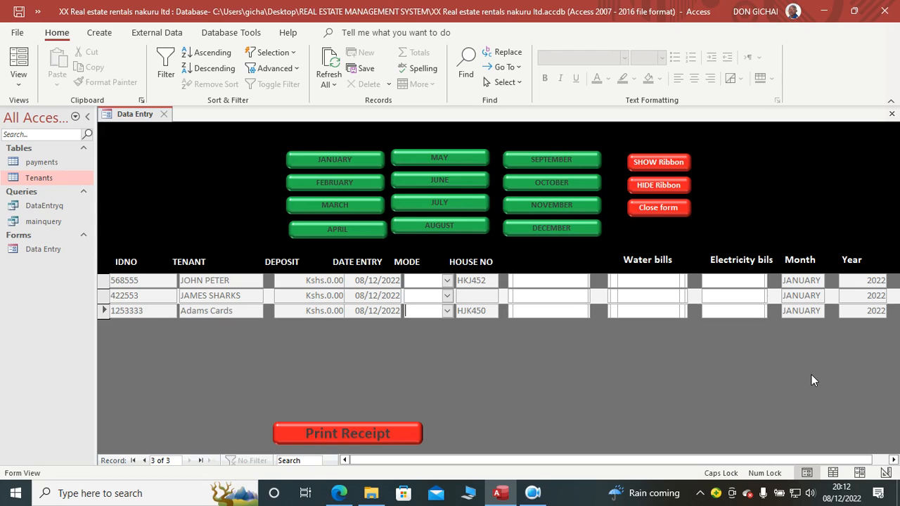
click(538, 493)
click(350, 429)
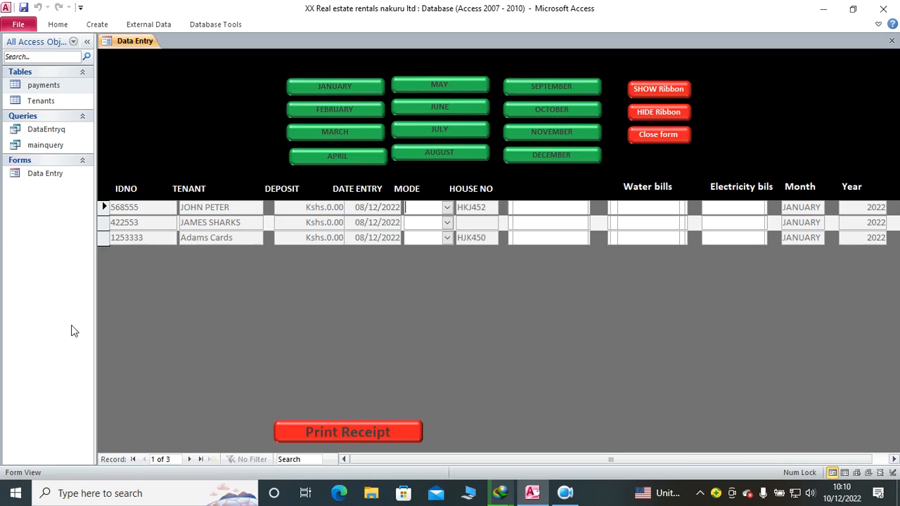
Step: Switch the Data Entry form to Design View and open the form's Property Sheet
right_click(173, 113)
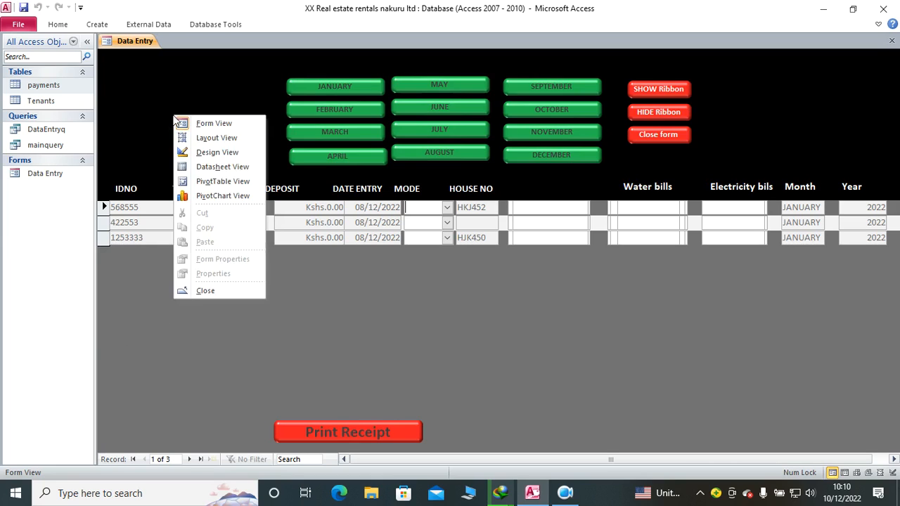
click(222, 154)
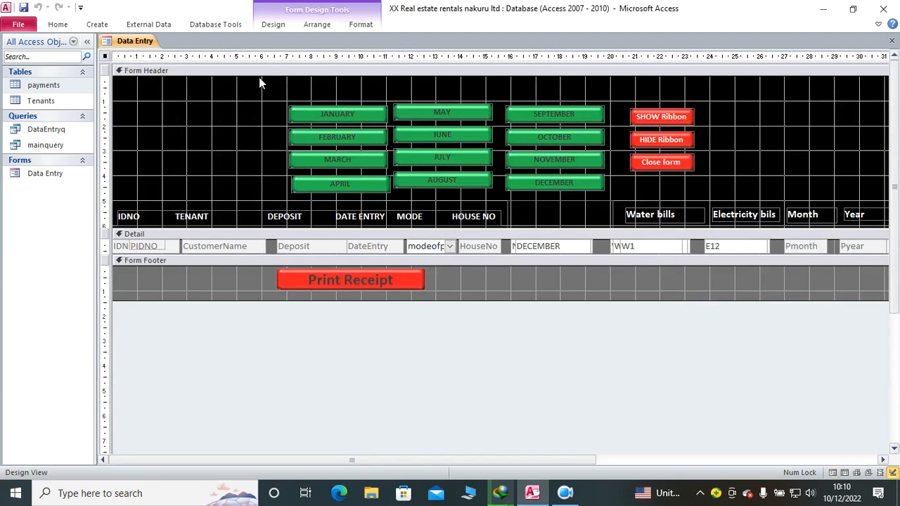
click(276, 25)
click(690, 63)
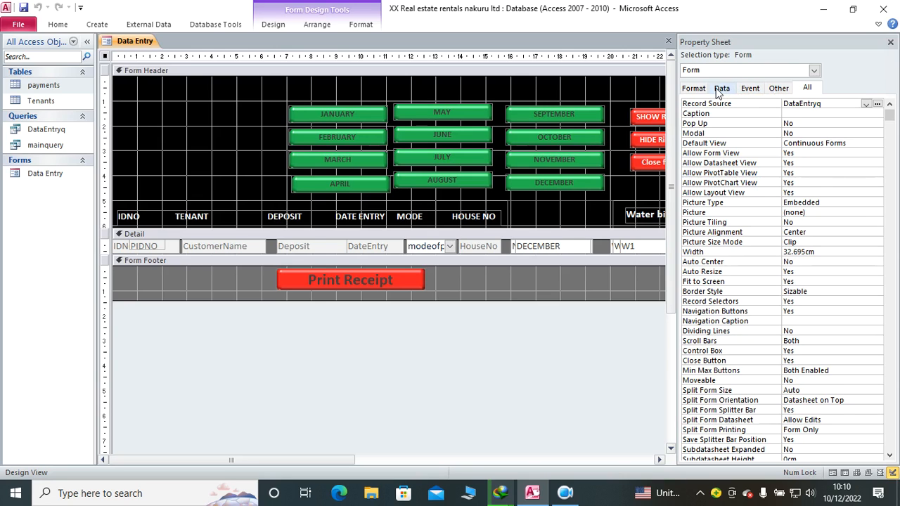
Step: Set the form's On Load event to [Event Procedure] and open its code in the Visual Basic editor
click(751, 90)
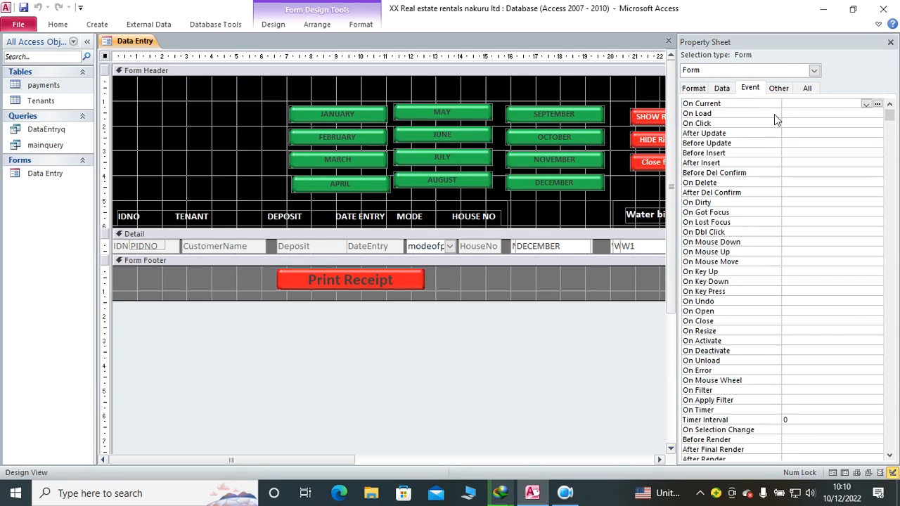
click(790, 113)
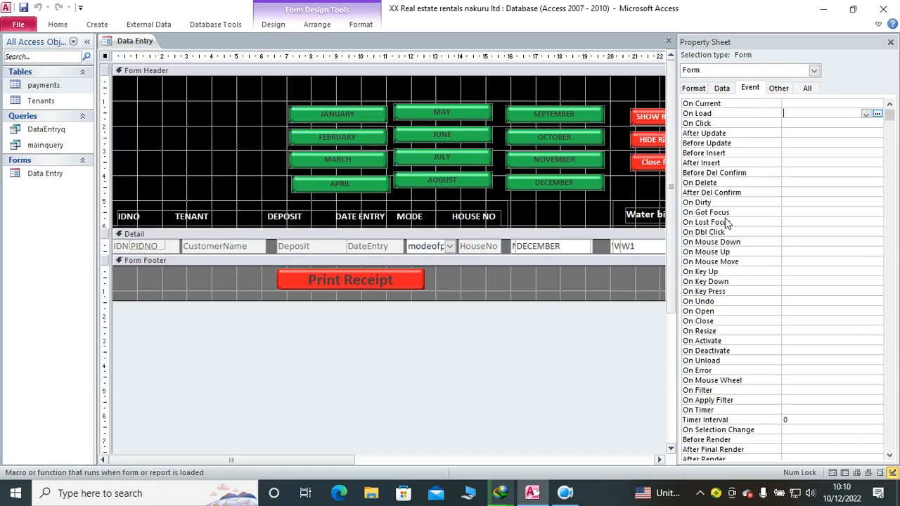
click(866, 113)
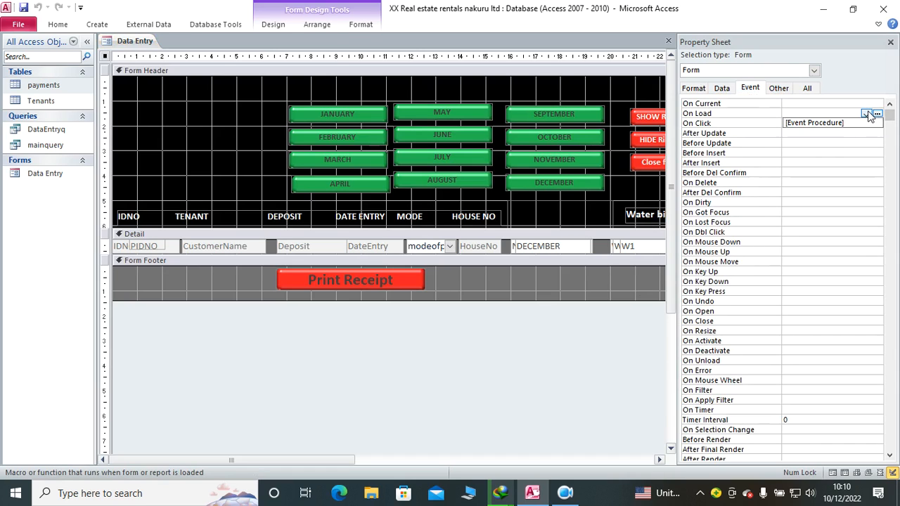
click(872, 123)
click(878, 115)
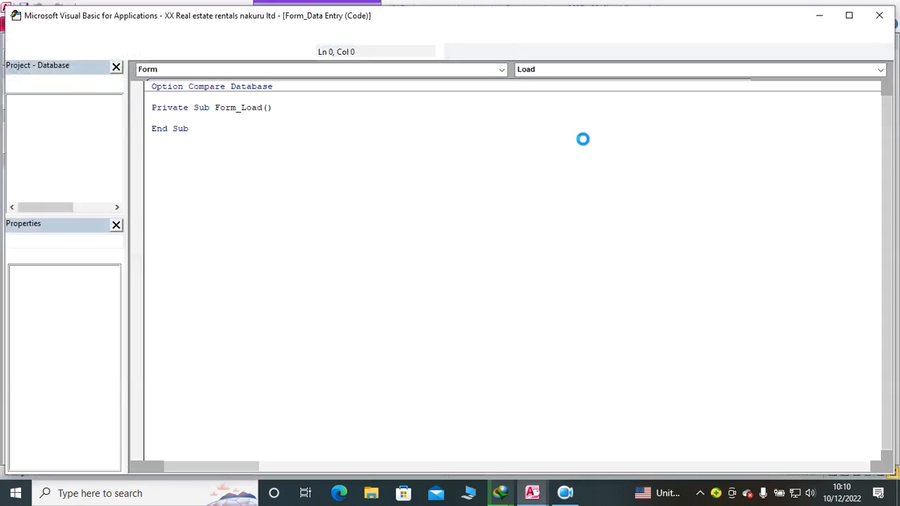
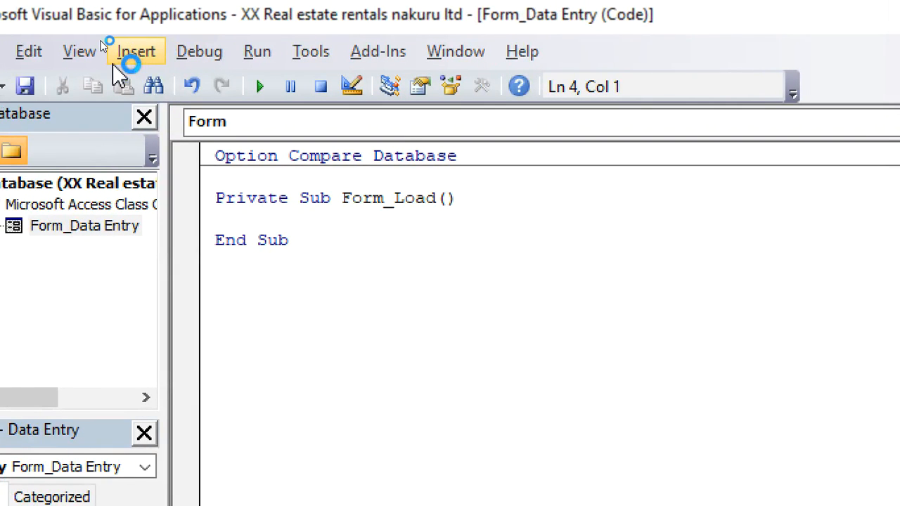
Step: Add an Option Explicit statement below Option Compare Database in the Data Entry form's code module
click(243, 177)
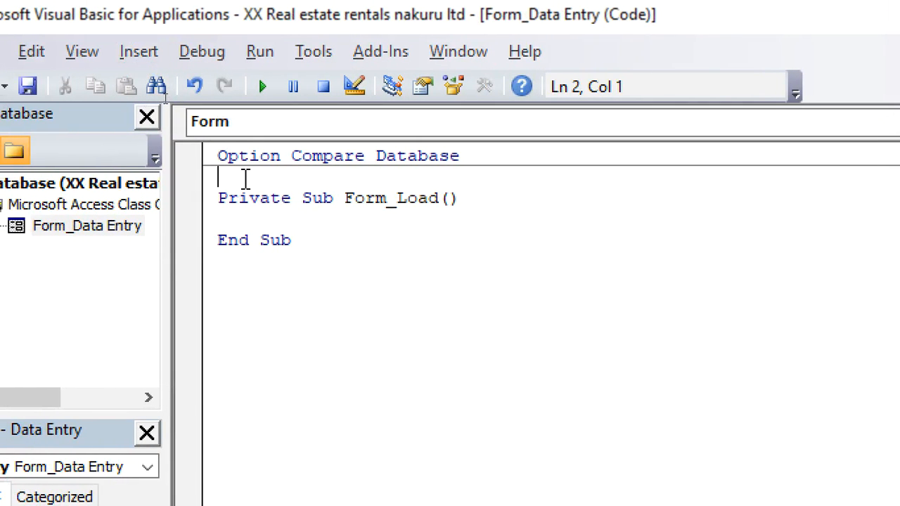
text(option explicit)
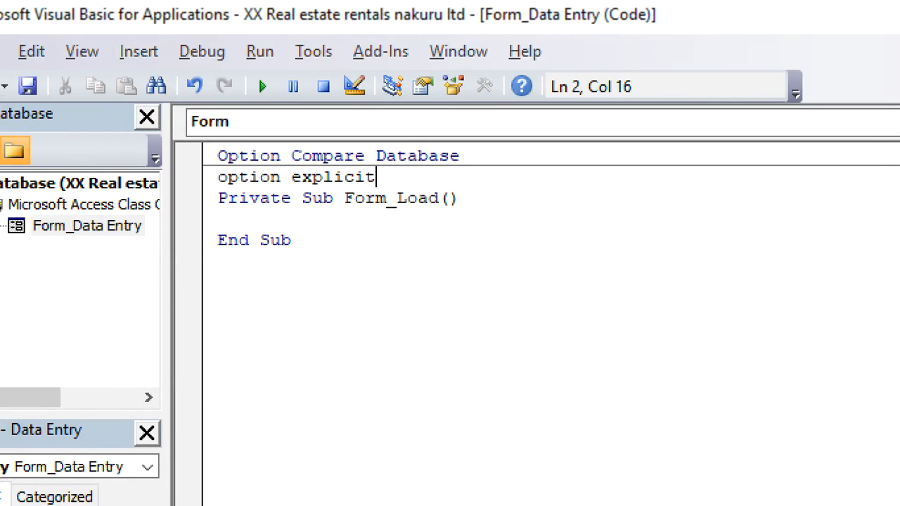
click(397, 305)
Step: Insert the comment 'disable electricity as the first line inside the Form_Load procedure
click(283, 220)
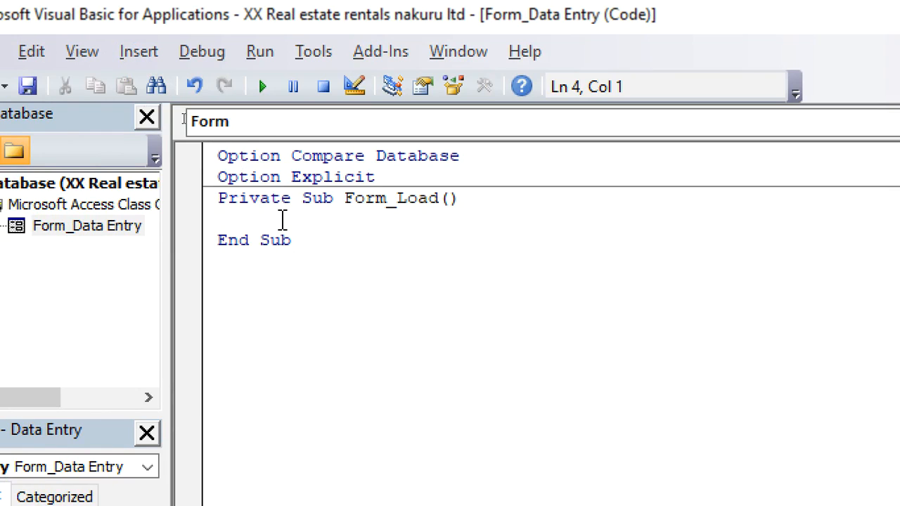
text('disable )
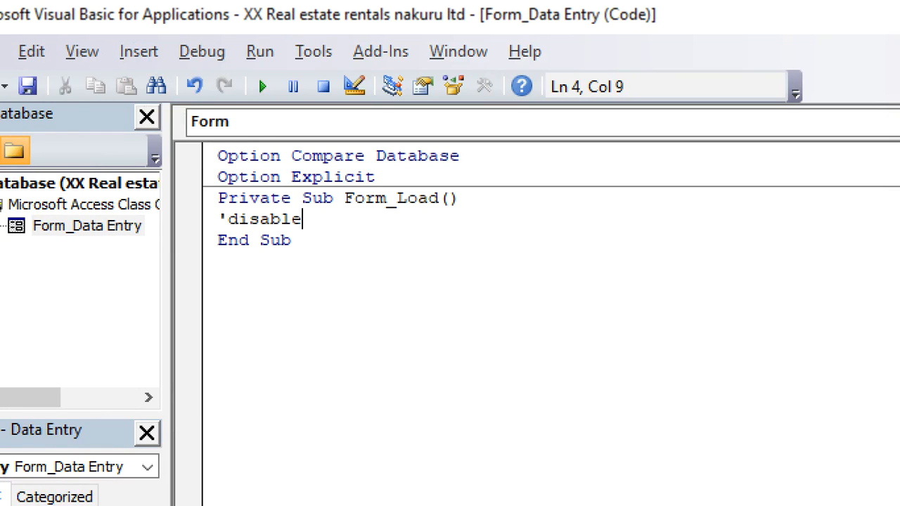
text(elec)
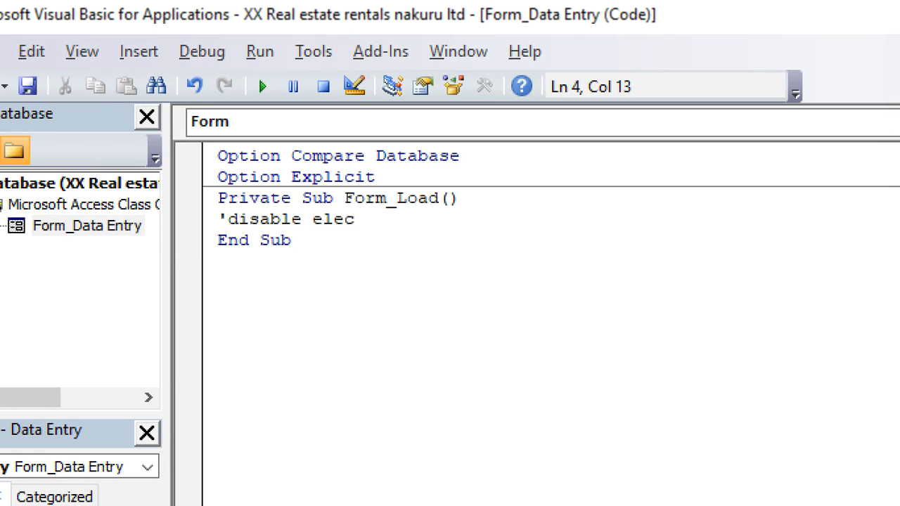
text(tricity)
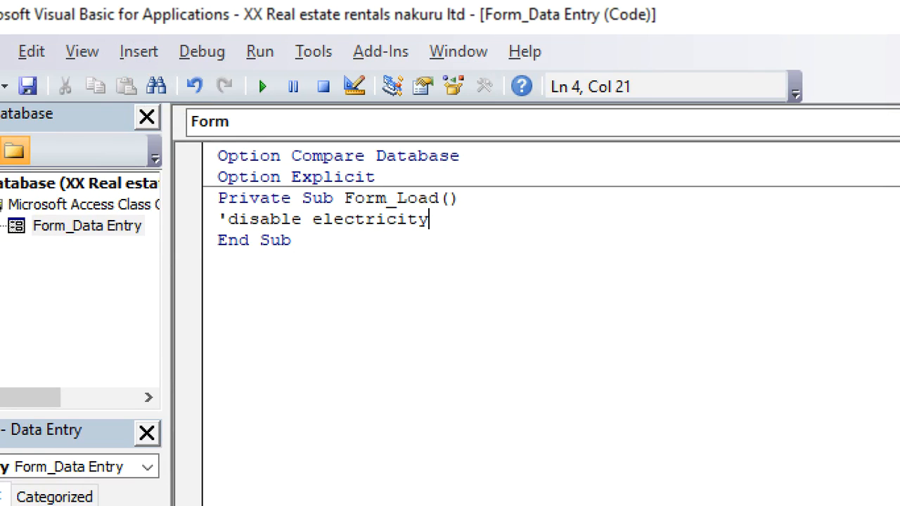
key(Return)
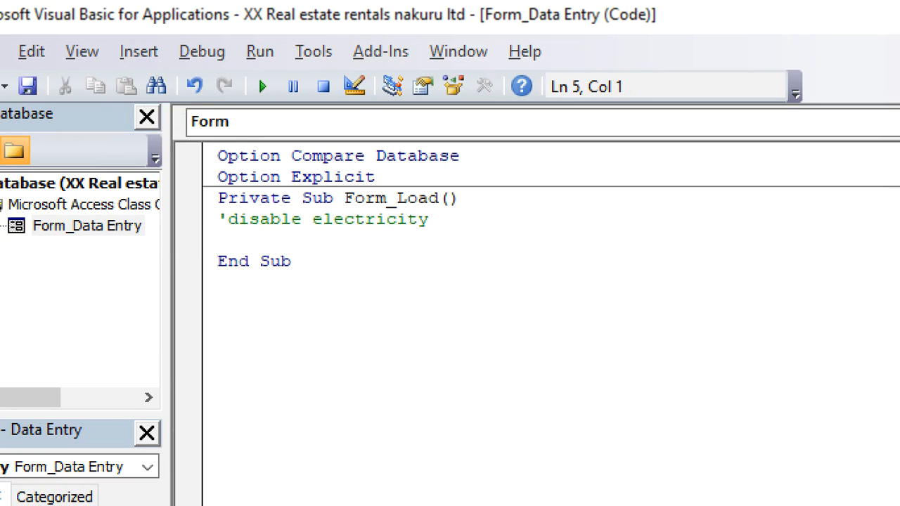
Step: Add the statement E1.Visible = False under the electricity comment
text(el.vi)
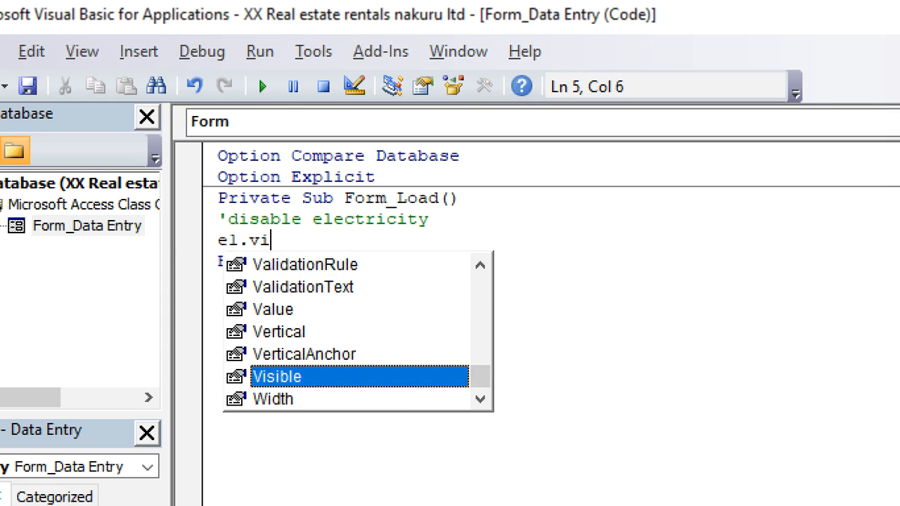
key(Tab)
text(=)
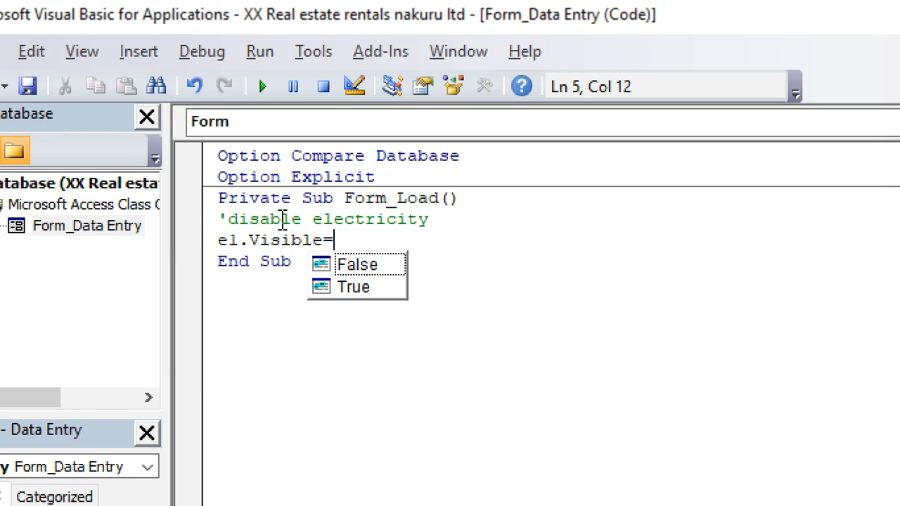
key(Tab)
key(Return)
Step: Add the statement E2.Visible = False on the line below E1
text(e)
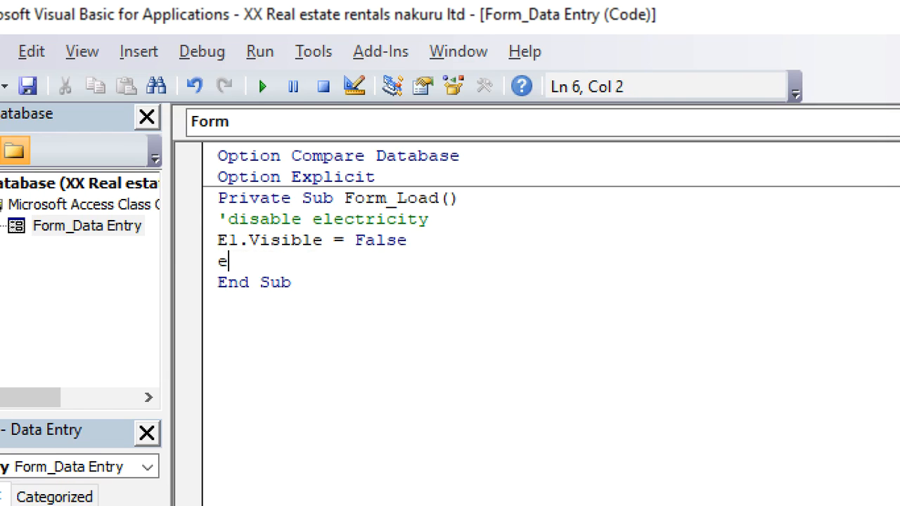
text(2.v)
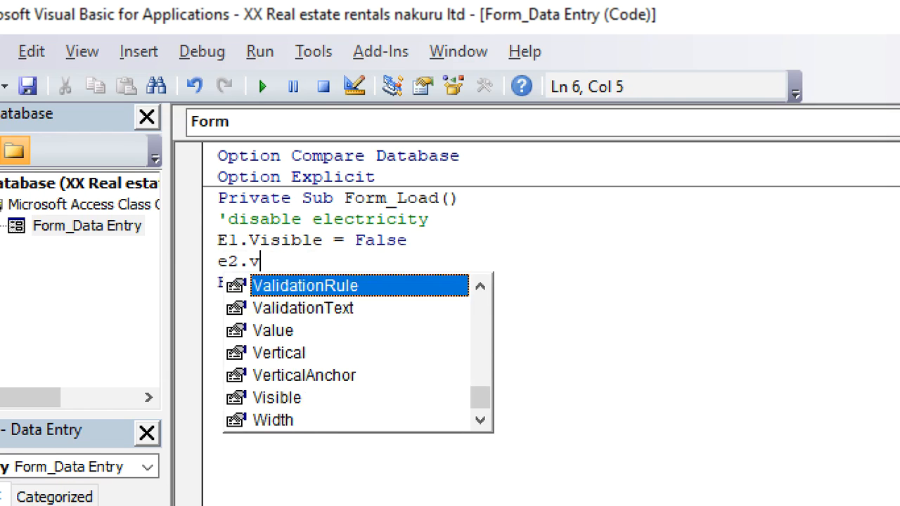
text(isible =f)
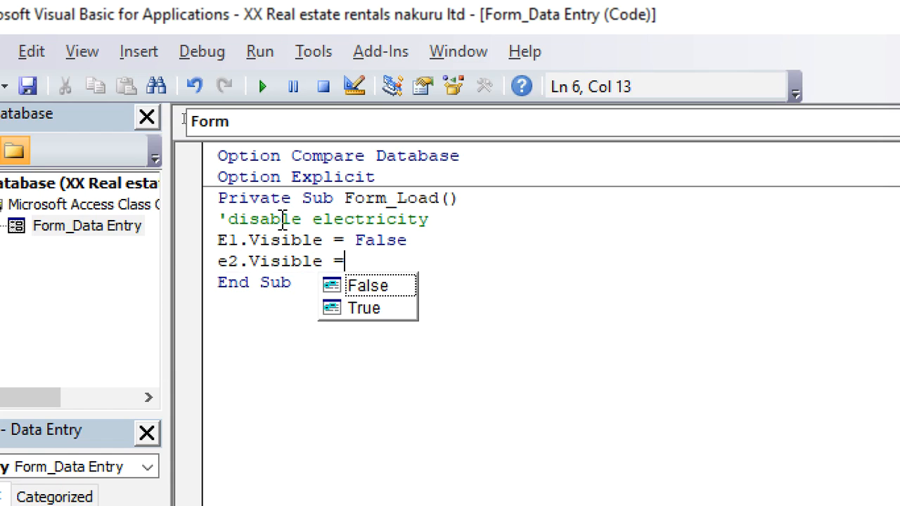
text(alse)
key(Escape)
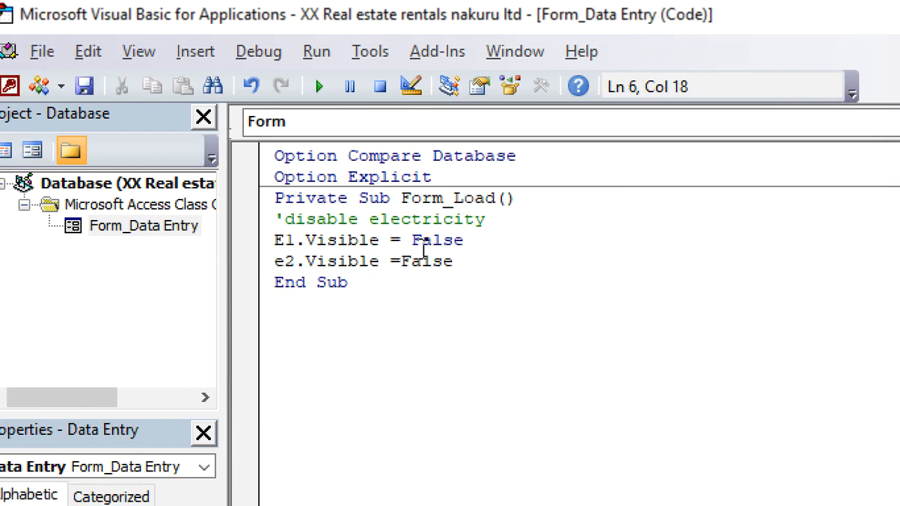
Step: Copy the E1 and E2 visibility statements in Form_Load
drag(397, 261, 293, 246)
drag(348, 242, 264, 257)
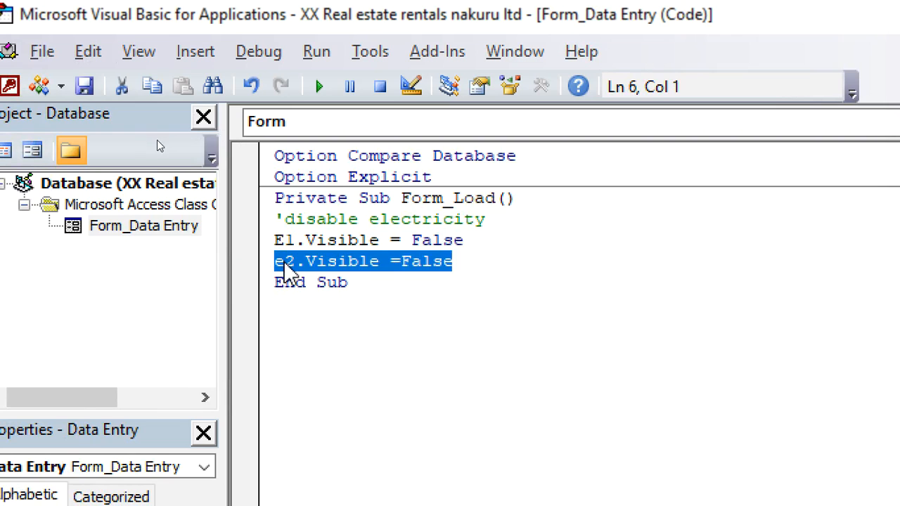
drag(339, 282, 410, 282)
drag(474, 262, 273, 241)
key(ctrl+c)
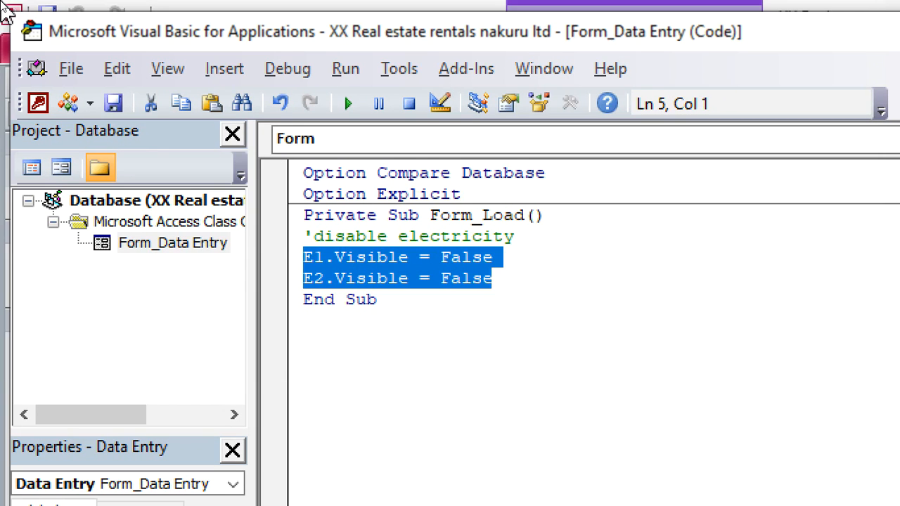
click(509, 301)
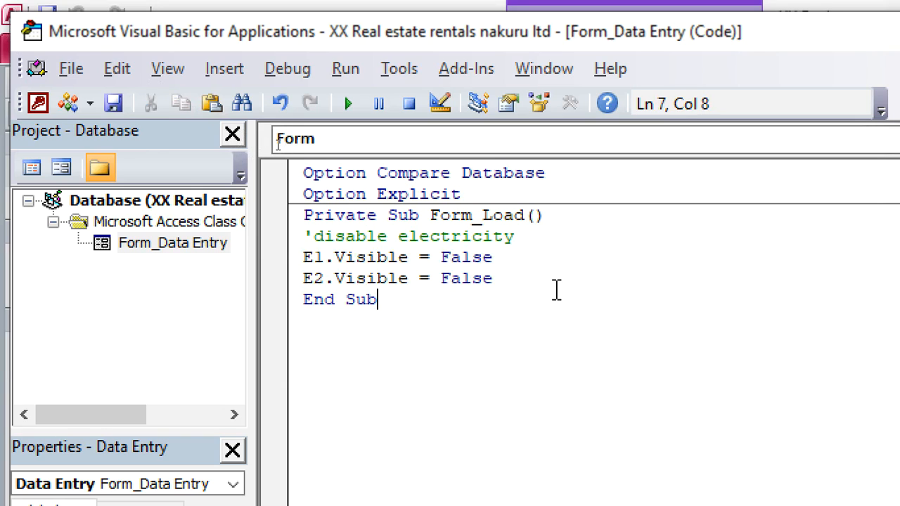
Step: Paste the copied pair of statements three times below the E2 line, with no stray characters
click(528, 278)
key(Return)
key(ctrl+v)
key(Return)
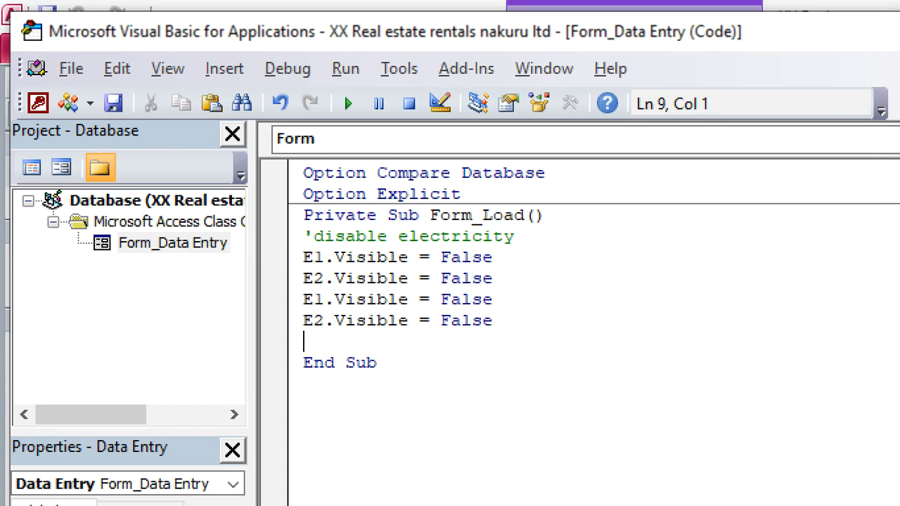
key(ctrl+v)
key(Return)
text(3)
key(ctrl+v)
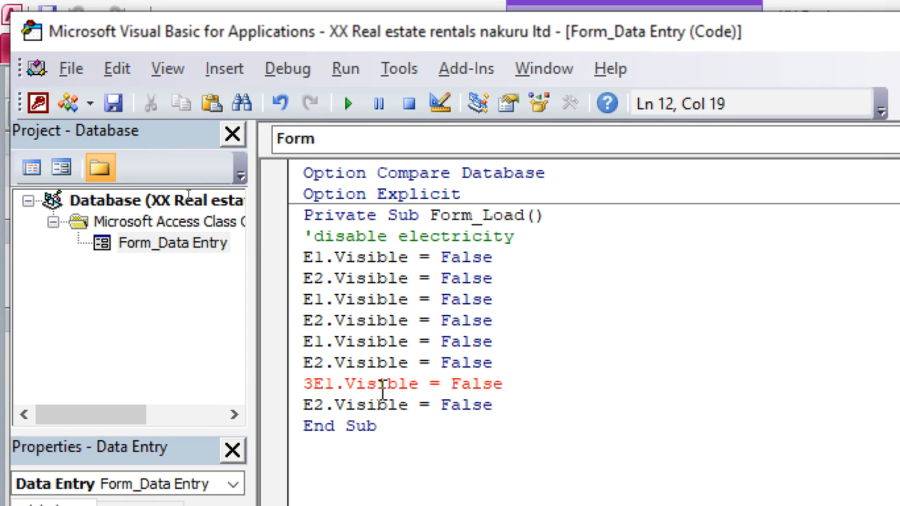
click(314, 384)
key(BackSpace)
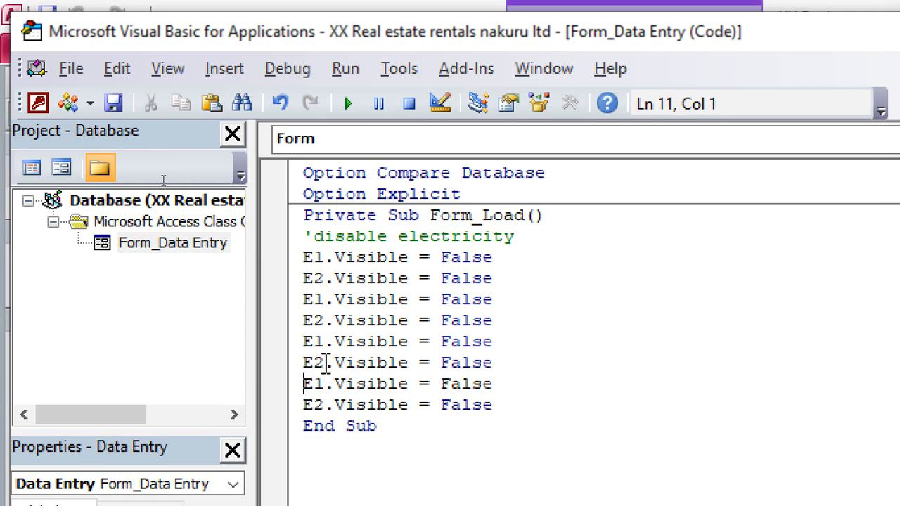
Step: Renumber the controls in the first three pasted statements as E3, E4 and E5
click(326, 320)
double_click(329, 302)
click(327, 301)
key(BackSpace)
text(3)
key(BackSpace)
text(4)
click(325, 342)
key(BackSpace)
text(5)
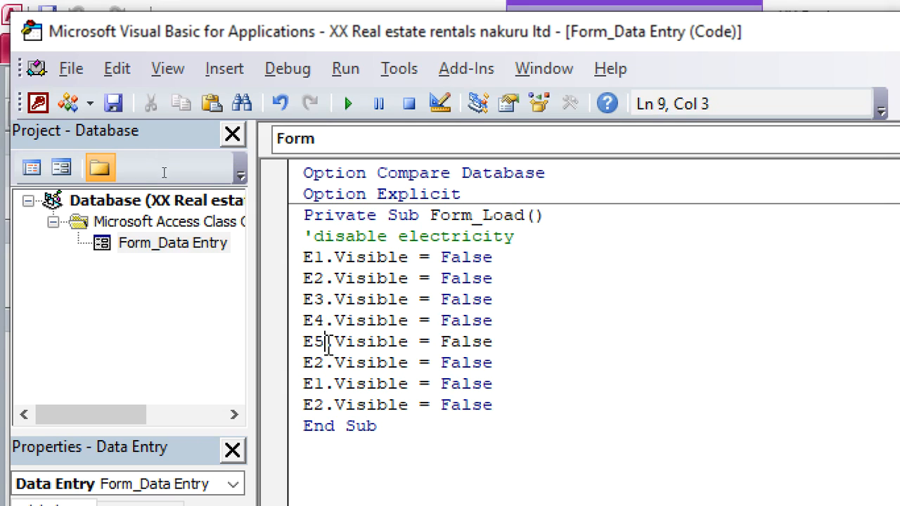
Step: Renumber the controls in the last three pasted statements as E6, E7 and E8
click(324, 363)
key(BackSpace)
text(6)
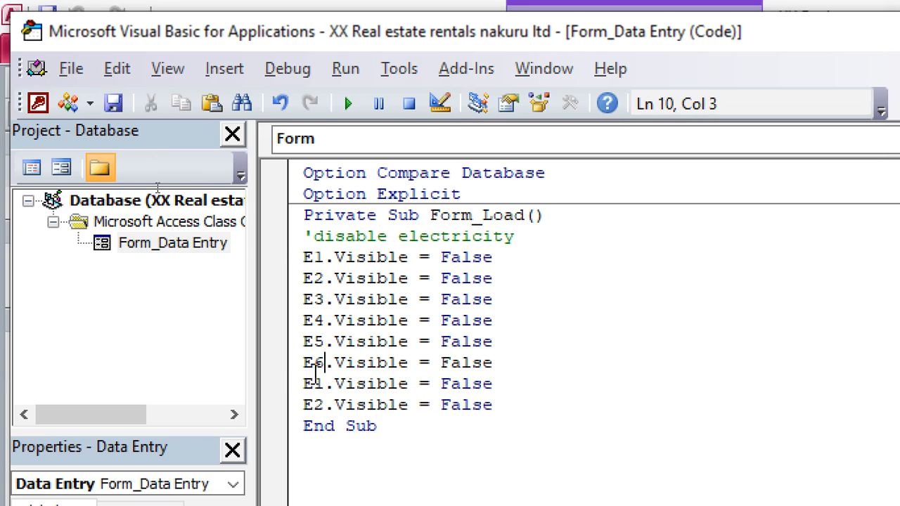
click(324, 384)
key(BackSpace)
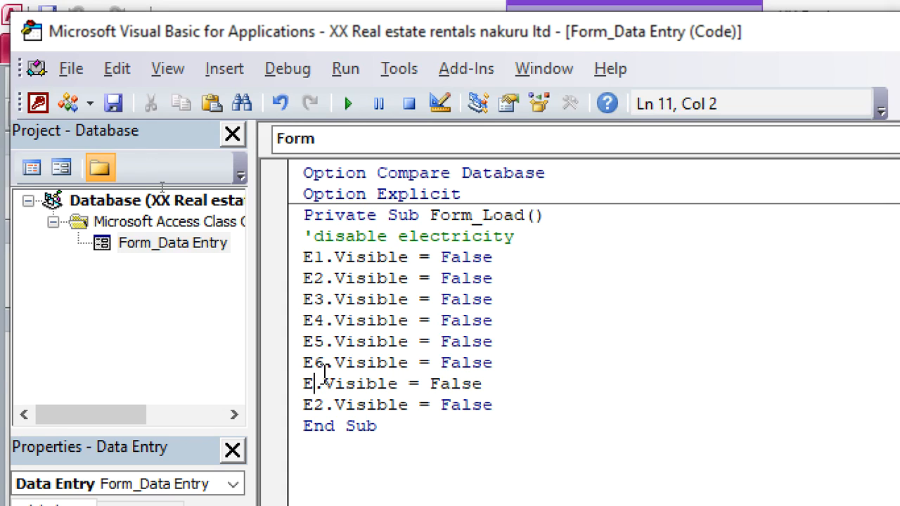
text(7)
key(BackSpace)
text(8)
Step: Paste the statement pair again below E8 and renumber its controls as E9 and E10
click(520, 406)
key(Return)
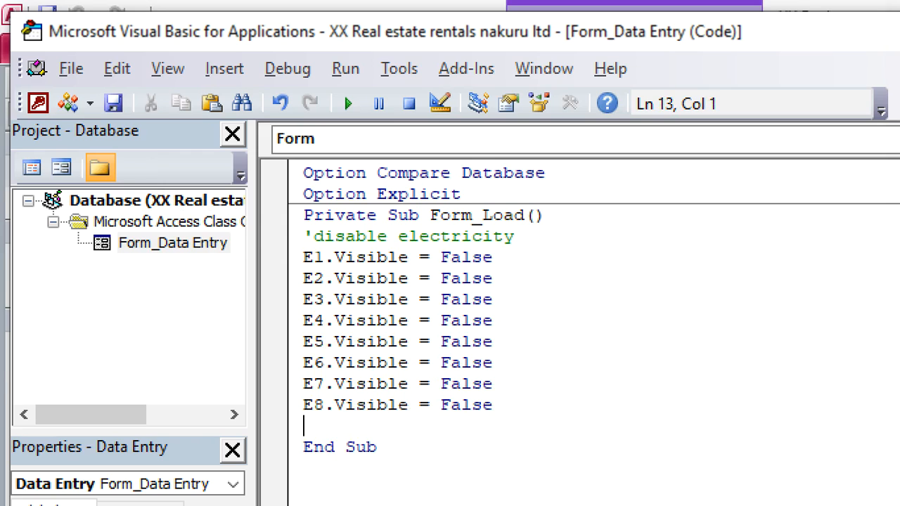
key(ctrl+v)
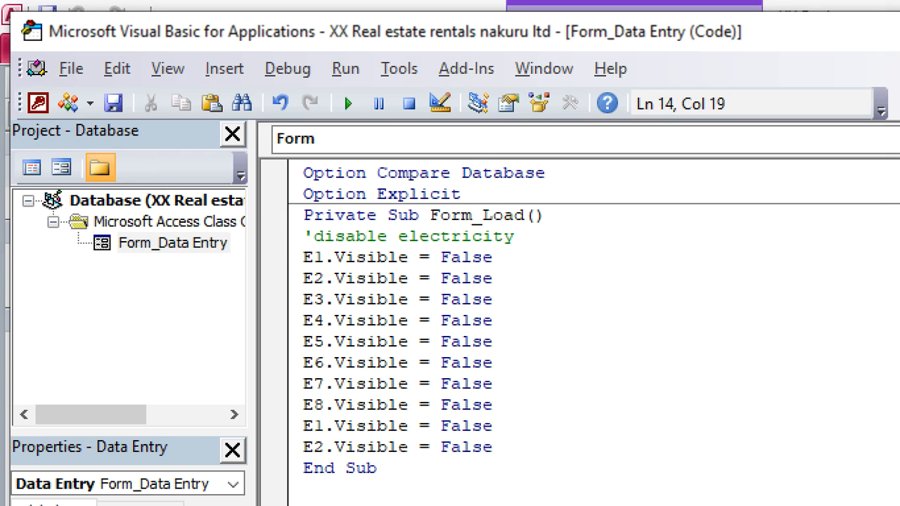
click(324, 426)
key(BackSpace)
text(9)
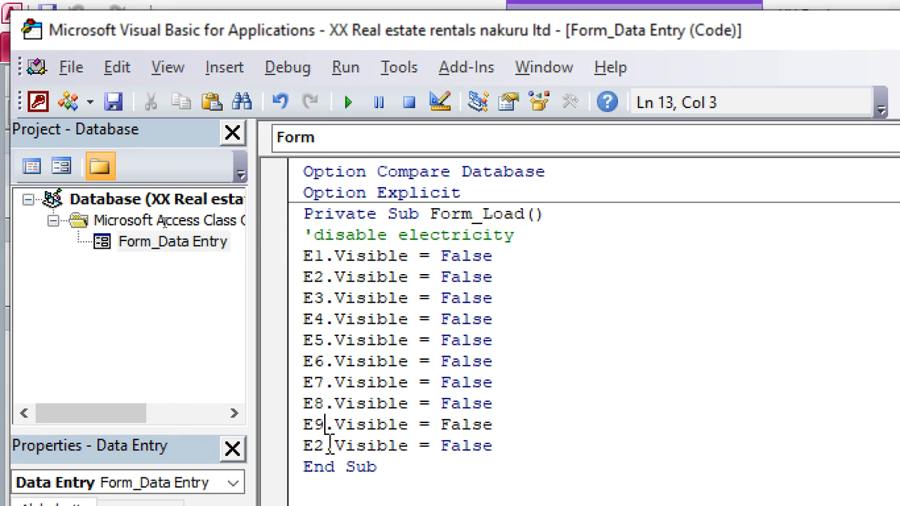
key(End)
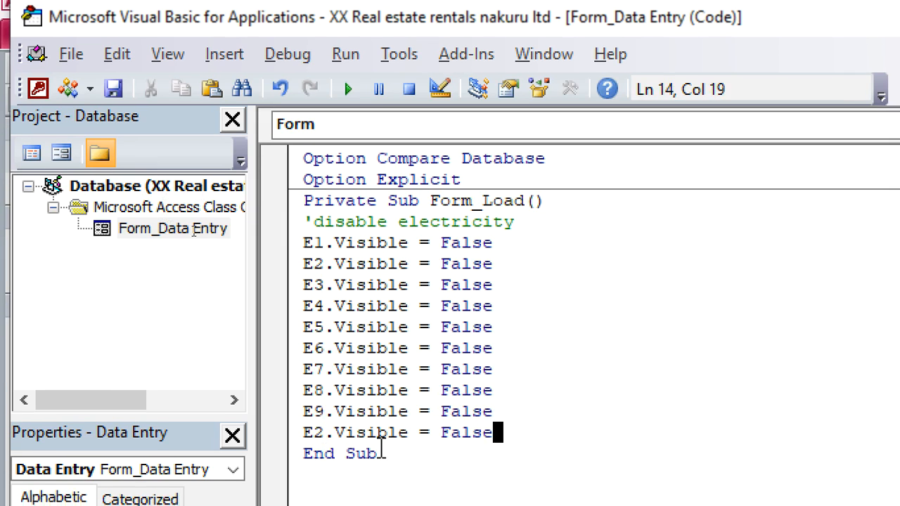
drag(323, 428, 318, 429)
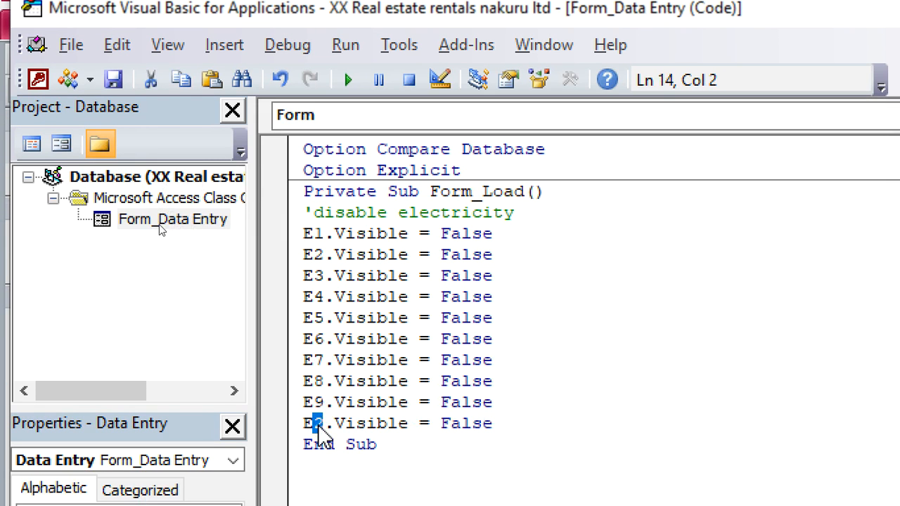
key(End)
click(327, 425)
text(10)
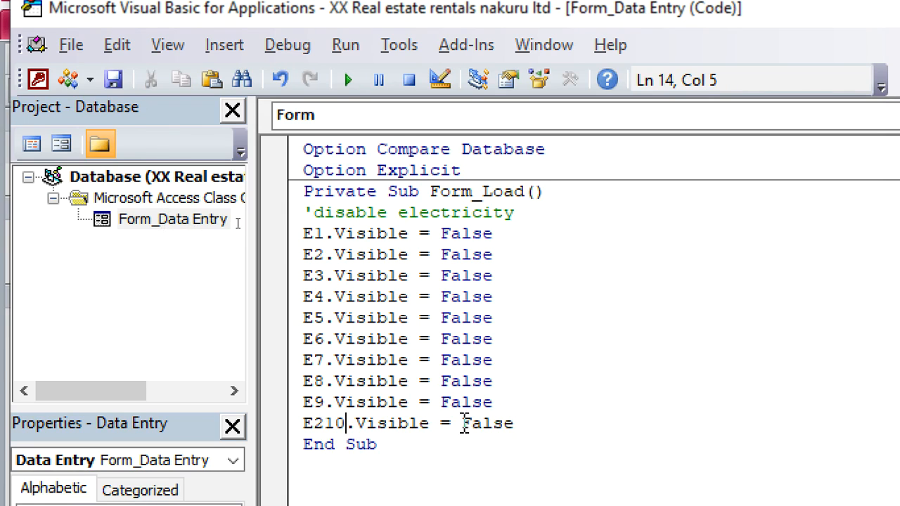
click(329, 426)
key(BackSpace)
Step: Paste the statement pair once more below E10 and renumber its controls as E11 and E12
click(546, 426)
key(Return)
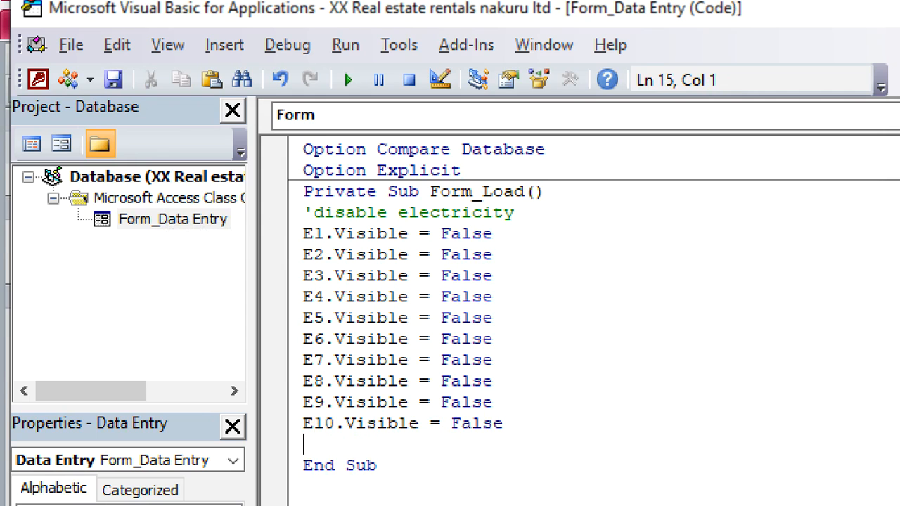
text(E1.Visible = False E2.Visible = False)
click(326, 443)
key(End)
click(328, 442)
text(1)
key(Down)
key(Left)
key(Left)
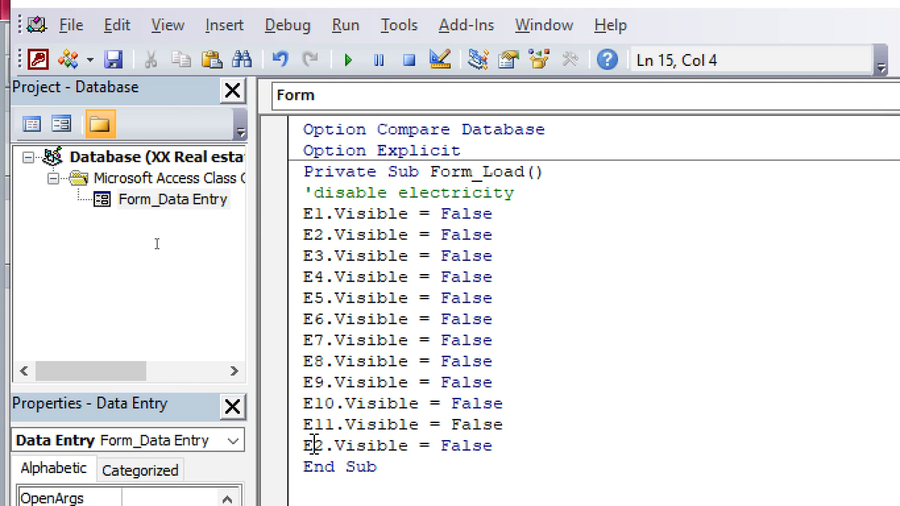
text(1)
click(421, 446)
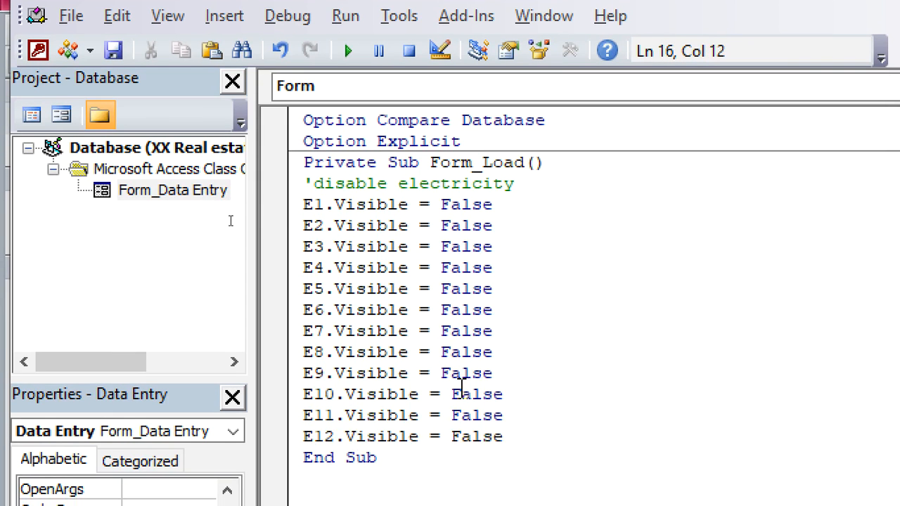
Step: Add the comment 'disable water below the E12 statement and start a new line beneath it
click(518, 412)
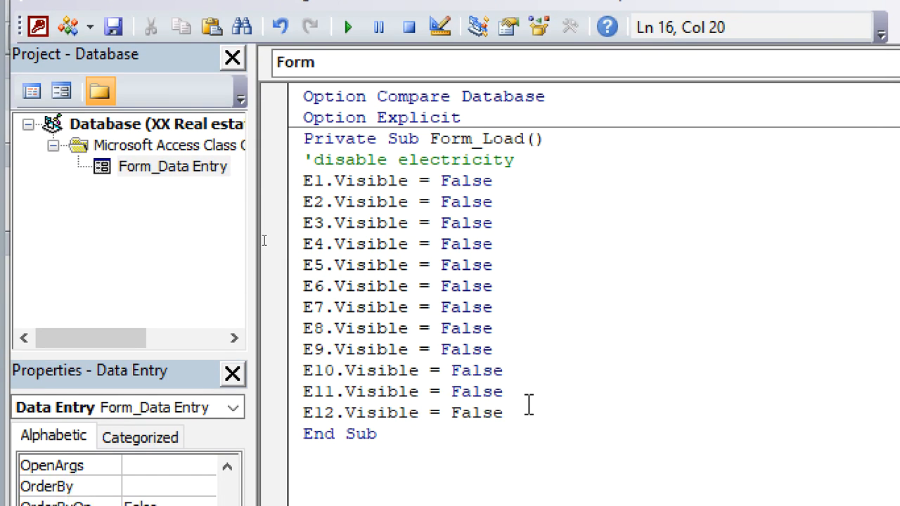
key(Return)
text('disable)
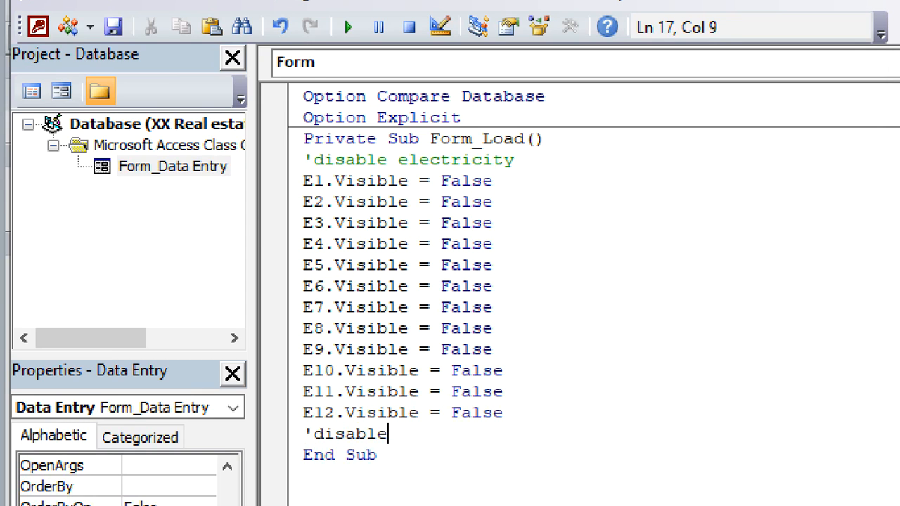
key(Return)
text(waer)
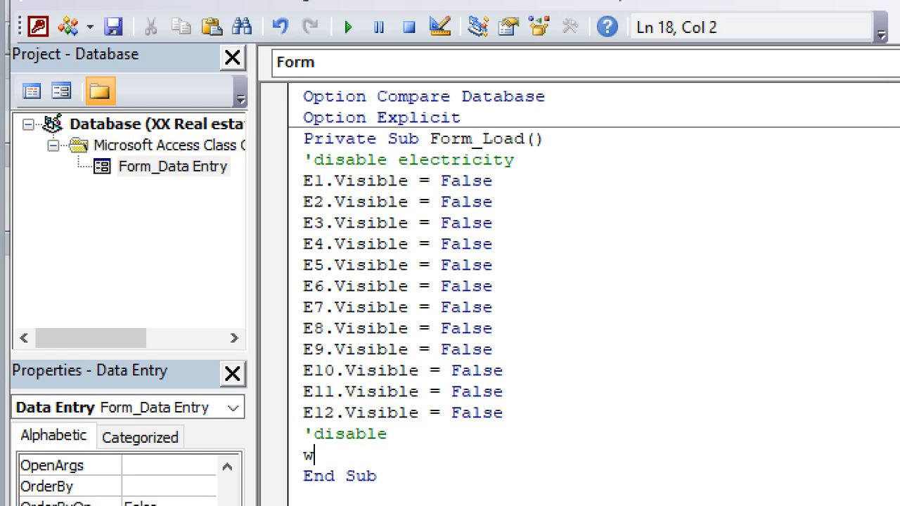
key(BackSpace)
key(BackSpace)
key(BackSpace)
key(BackSpace)
key(BackSpace)
text(wather)
key(BackSpace)
key(BackSpace)
key(BackSpace)
text(a)
Step: Add the statement W1.Visible = False below the 'disable water comment and start a new line
key(BackSpace)
text(er)
key(Return)
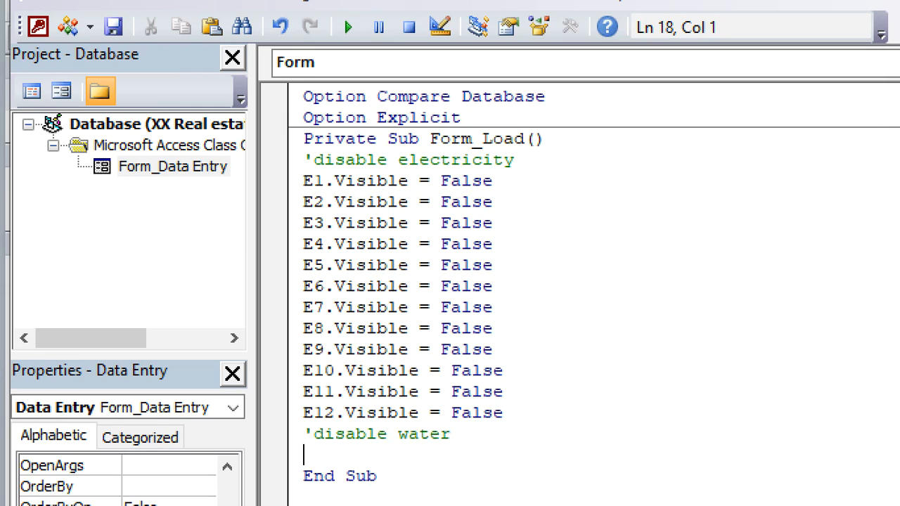
text(w1.Visible=fa)
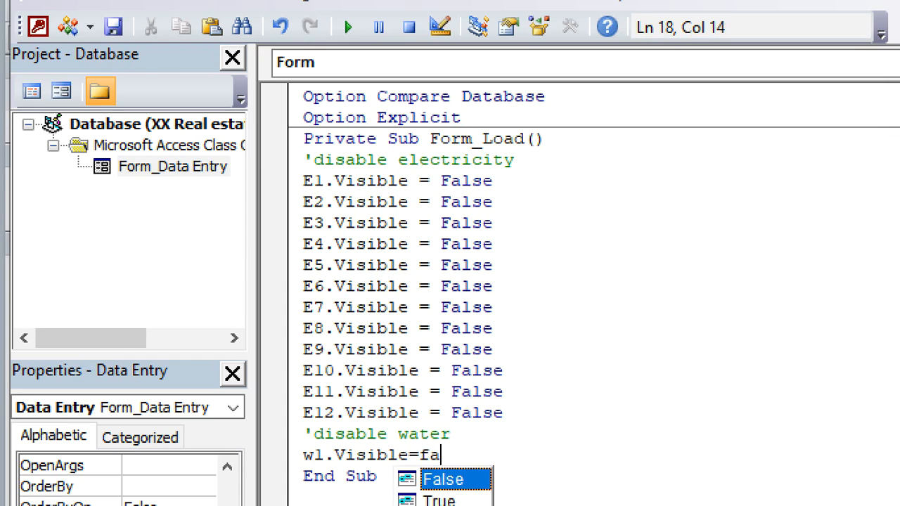
key(Return)
Step: Add the statement W2.Visible = False below the W1 statement and start a new line
text(W)
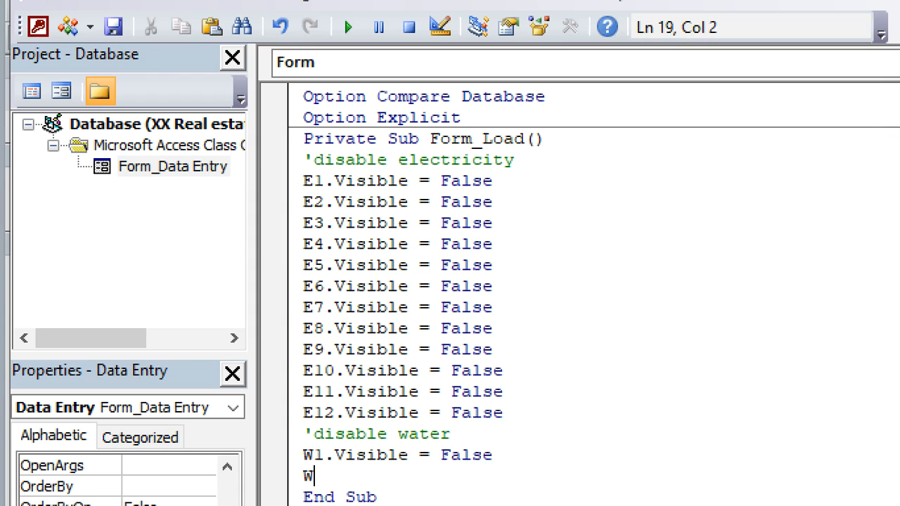
text(2.Vis)
key(Tab)
text(=False)
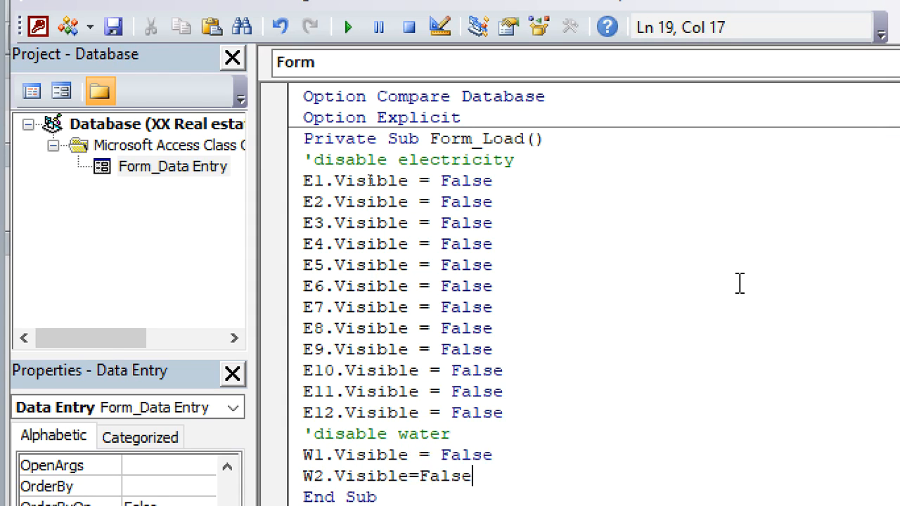
key(Return)
Step: Add the statement W3.Visible = False below the W2 statement and start a new line
text(W3)
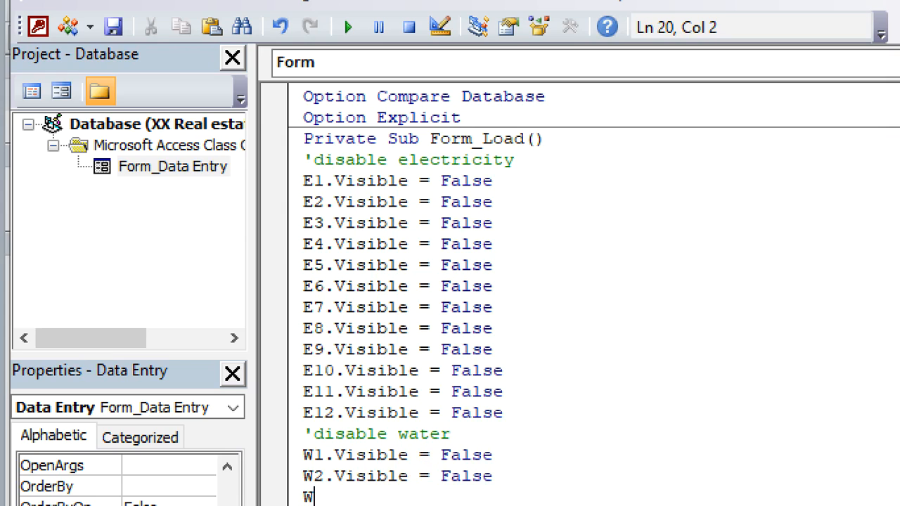
text(.VIS)
key(BackSpace)
key(BackSpace)
key(BackSpace)
key(BackSpace)
key(BackSpace)
text(3.Vi)
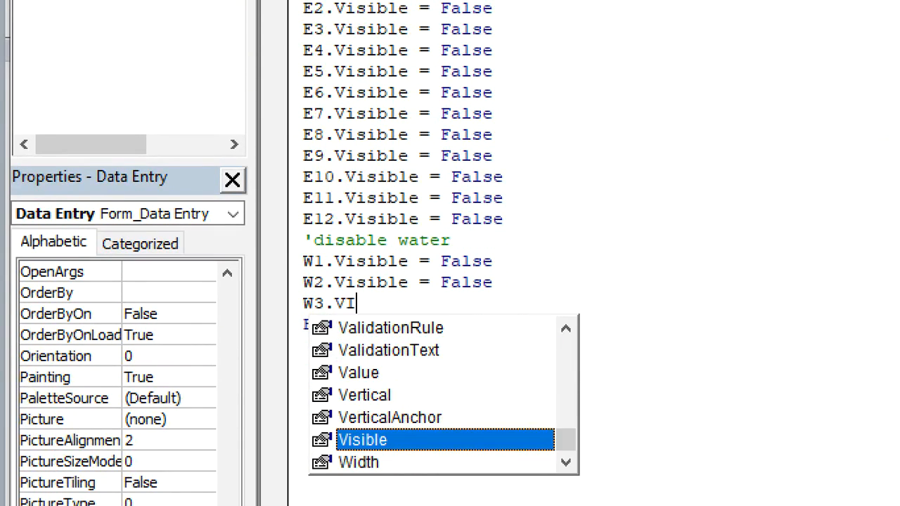
key(Tab)
text(=False)
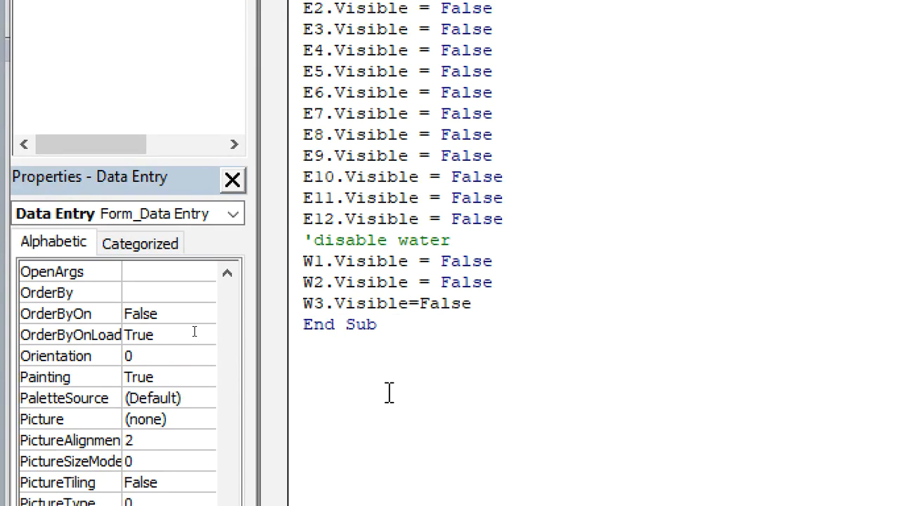
key(Return)
Step: Copy the W1 to W3 statements and paste the block three times on a new line below W3
drag(505, 304, 303, 261)
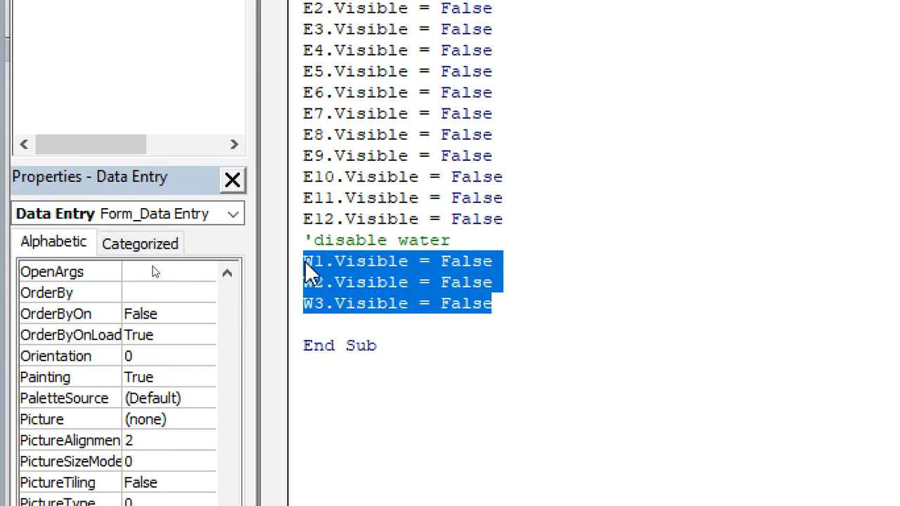
click(502, 304)
key(Return)
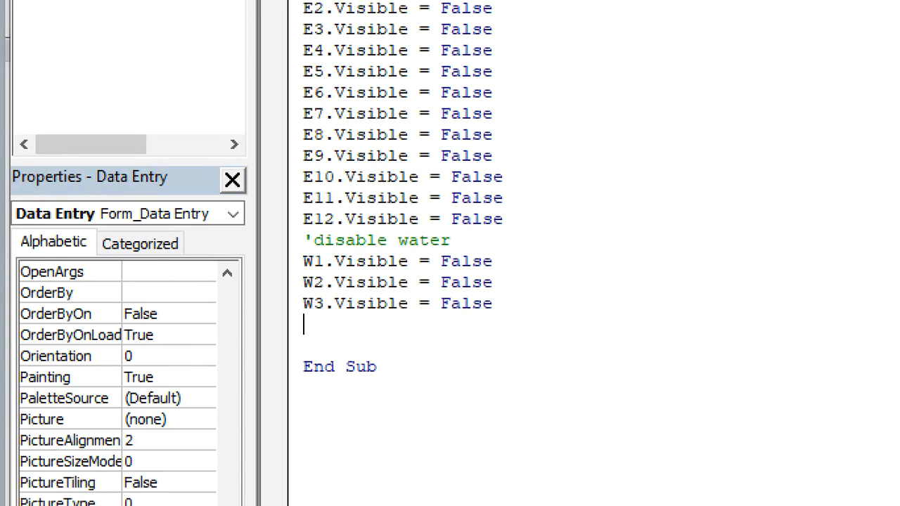
key(ctrl+v)
key(ctrl+v)
key(ctrl+v)
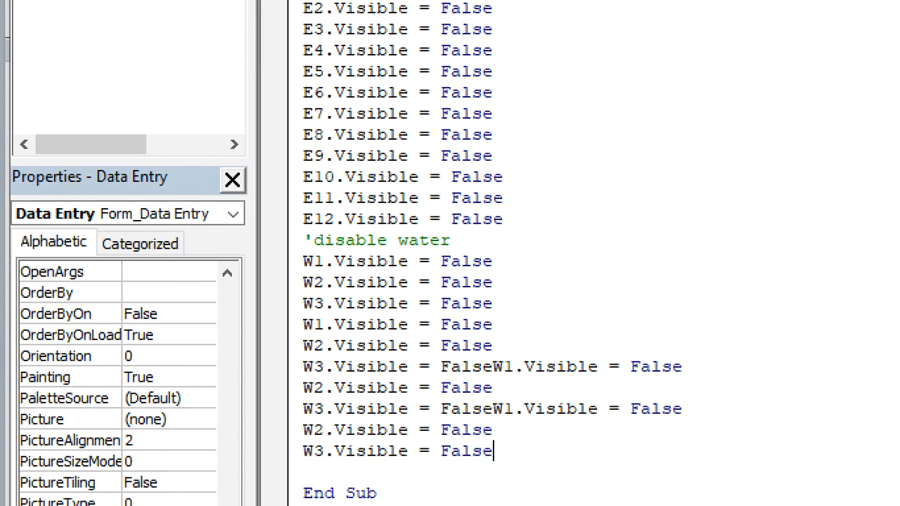
Step: Insert line breaks where the pasted blocks run together, so every statement sits on its own line
click(495, 368)
key(Return)
click(493, 430)
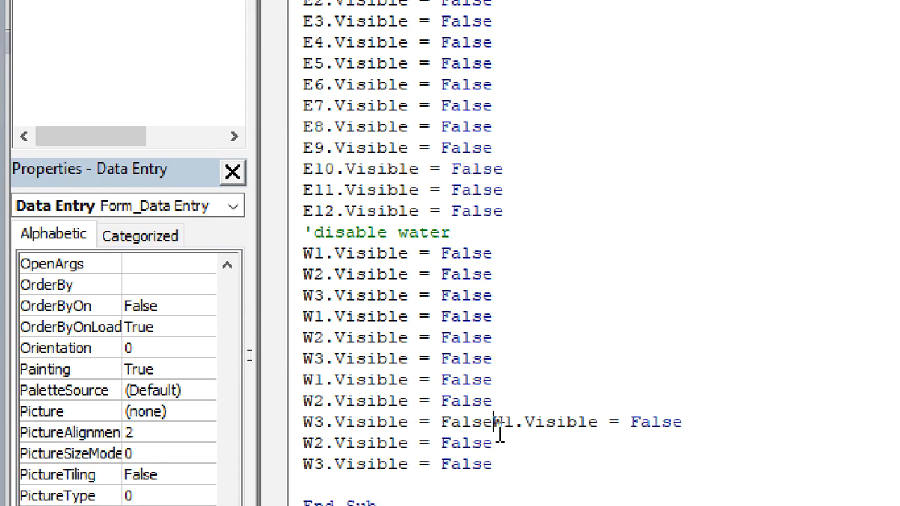
key(Return)
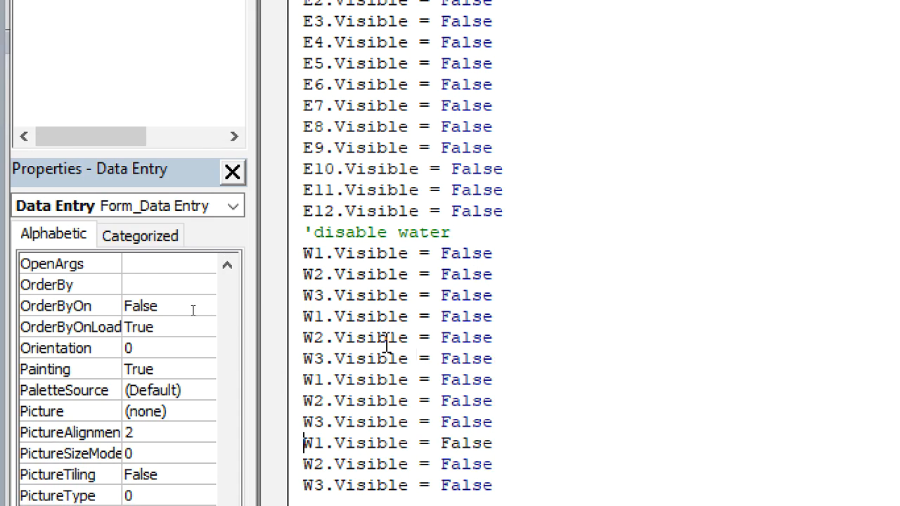
Step: Renumber the controls in the first pasted block as W4, W5 and W6
click(327, 318)
key(BackSpace)
text(4)
click(323, 338)
key(BackSpace)
text(5)
click(327, 360)
key(BackSpace)
text(6)
Step: Renumber the controls in the second pasted block as W7, W8 and W9
click(325, 380)
key(BackSpace)
text(7)
click(323, 402)
key(BackSpace)
text(8)
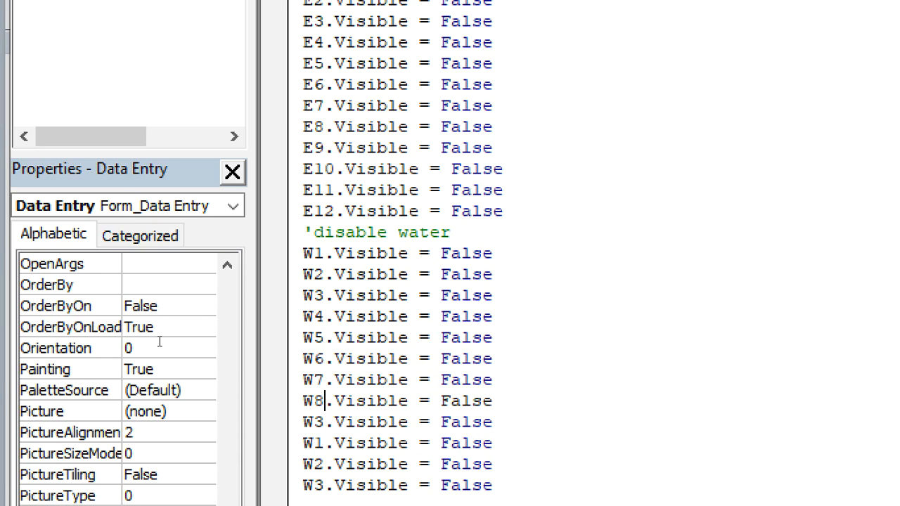
click(323, 423)
key(BackSpace)
text(9)
Step: Renumber the controls in the last pasted block as W10, W12 and W11, in that order
click(324, 442)
text(0)
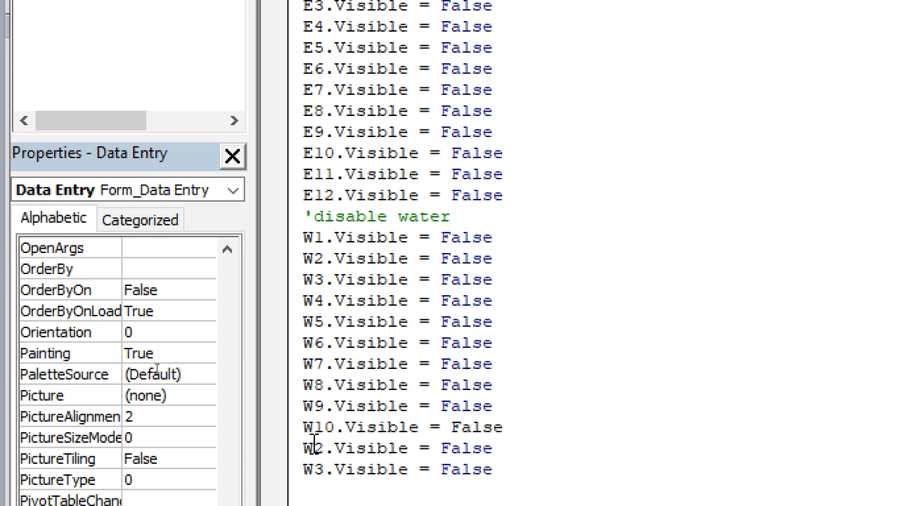
click(314, 448)
text(1)
click(324, 470)
key(BackSpace)
text(11)
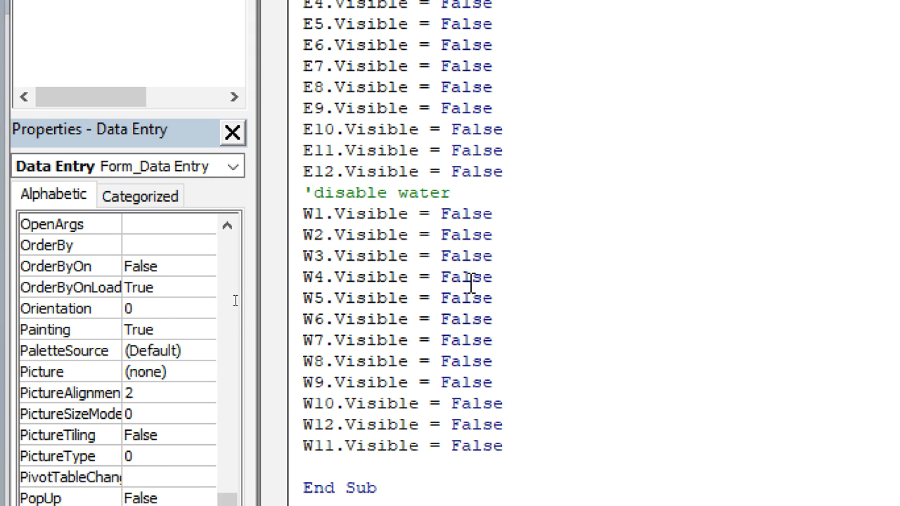
Step: Add the comment 'Disable months on a new line below the W11 statement
click(514, 460)
click(519, 455)
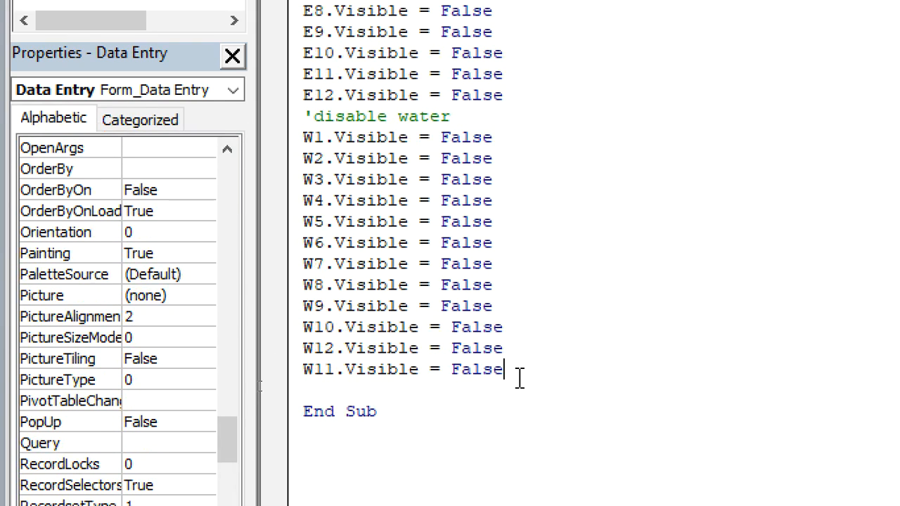
key(Return)
text('D)
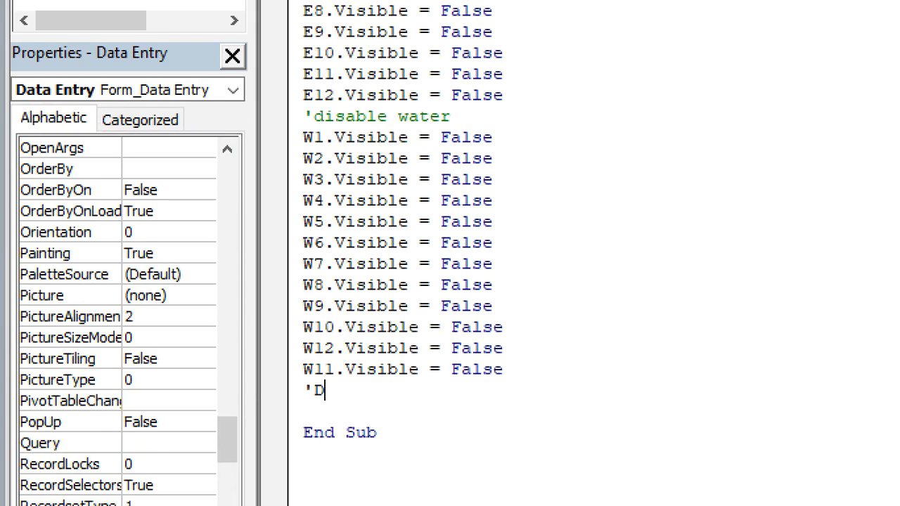
text(isa)
key(BackSpace)
text(sab)
text(l)
key(BackSpace)
text(bl)
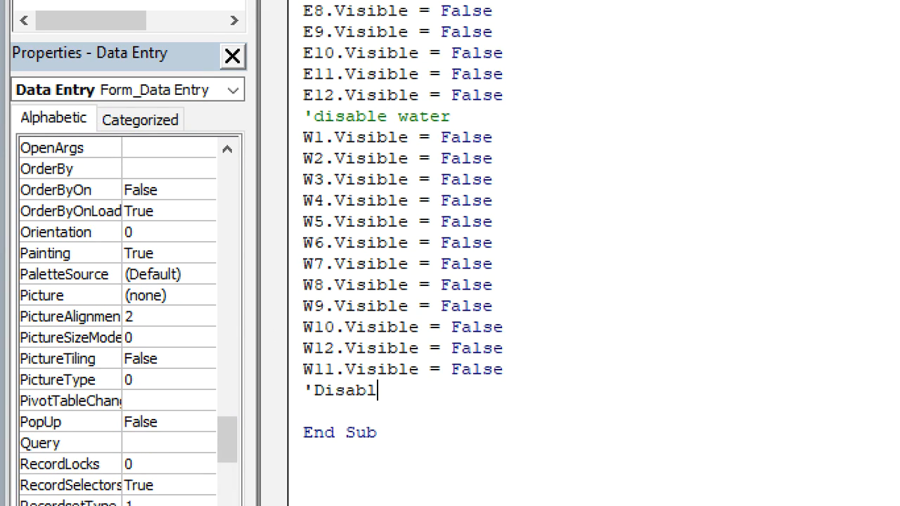
text(e months)
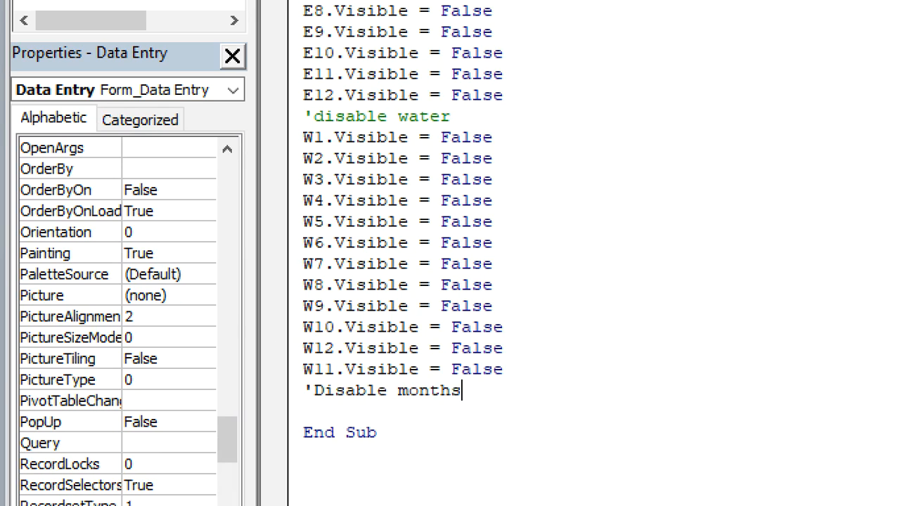
Step: Below the months comment, add the statements JAN.Visible = False and FEB.Visible = False
key(Return)
text(jan.vi)
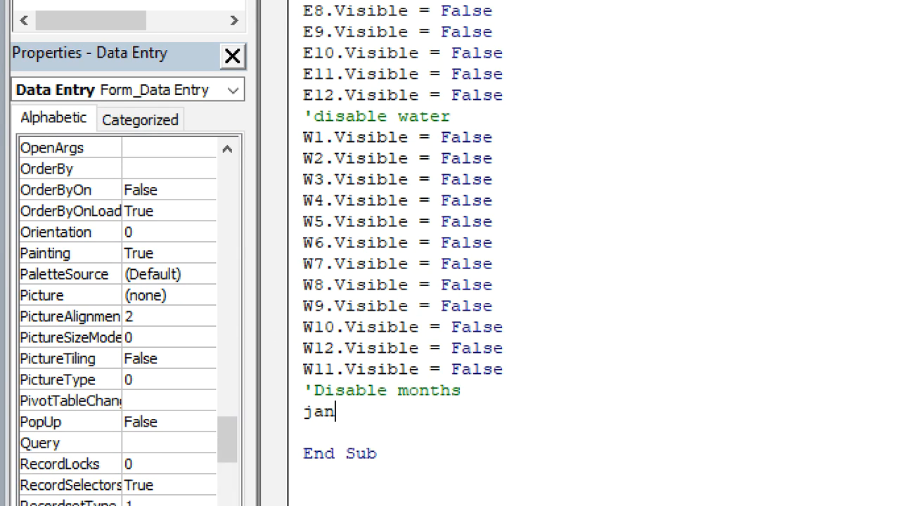
key(Tab)
text(=False)
key(Return)
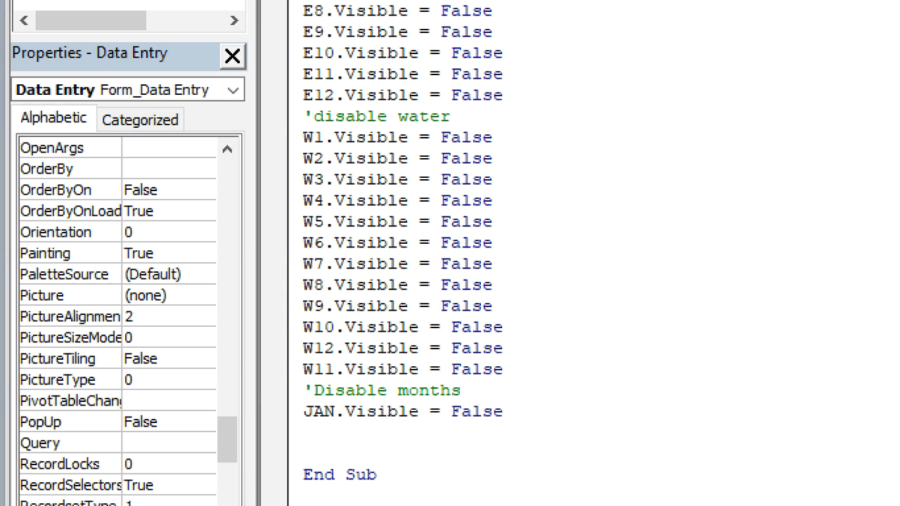
text(feb.vis)
key(Tab)
text(=f)
key(Tab)
key(Return)
Step: Add the statement MARCH.Visible = False below the FEB statement and start a new line
text(march.vi)
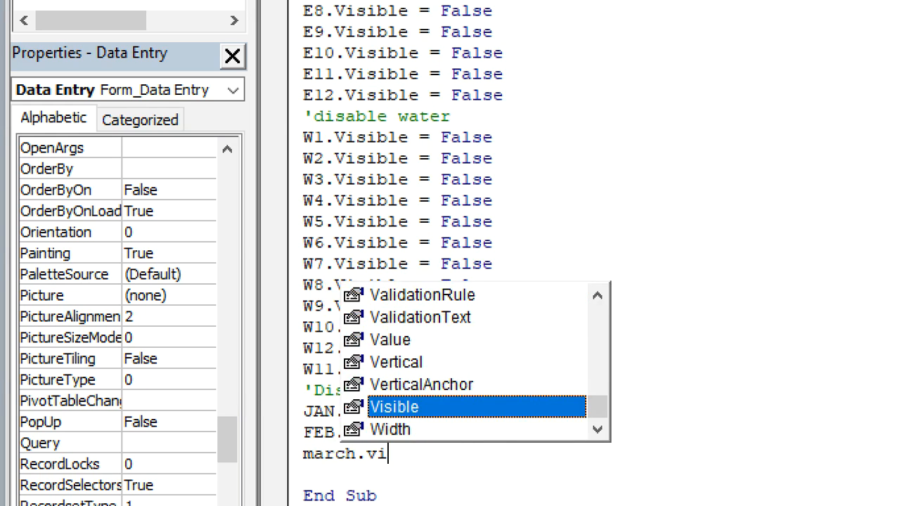
key(Tab)
text([)
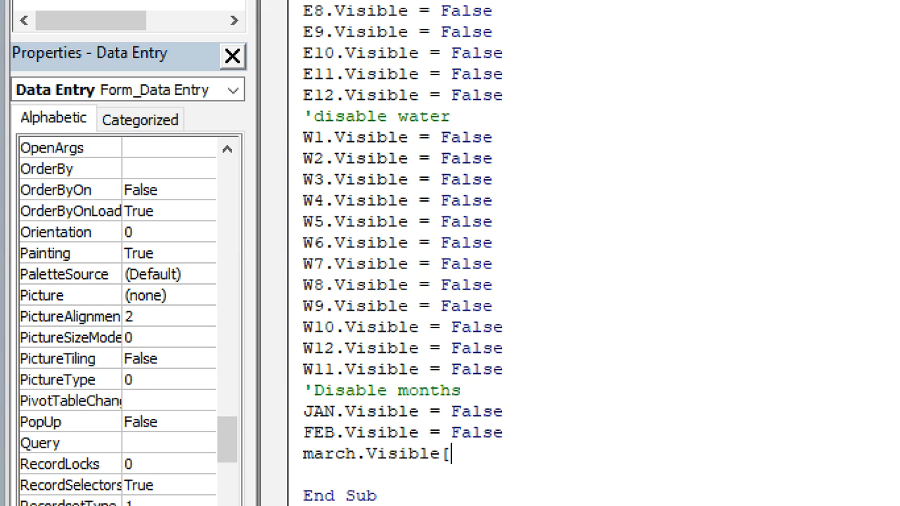
key(BackSpace)
text(=f)
key(Tab)
key(Return)
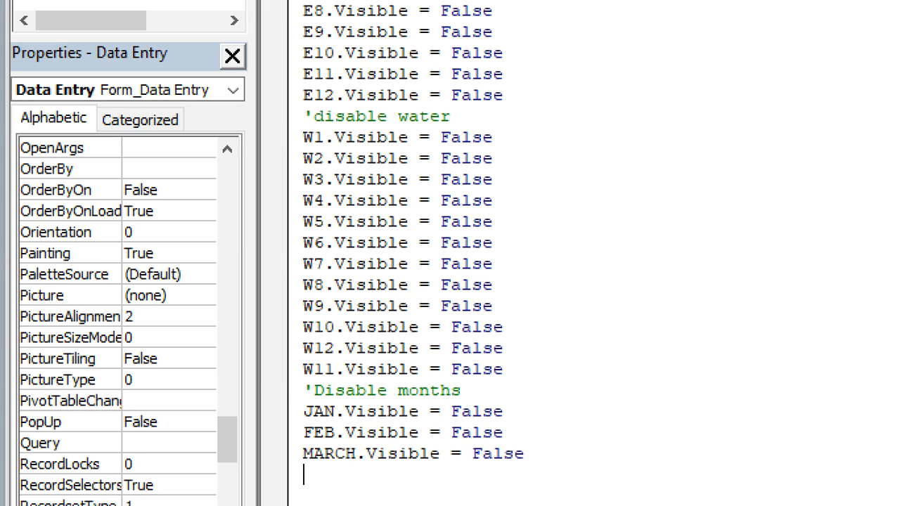
Step: Add the statements APRIL.Visible = False and MAY.Visible = False below the MARCH statement
text(april.vi)
key(Tab)
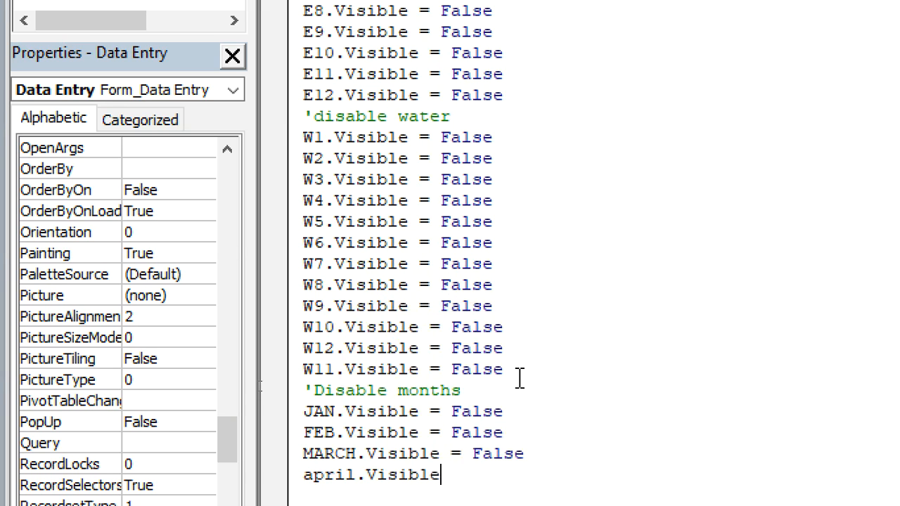
text(=f)
key(Tab)
key(Return)
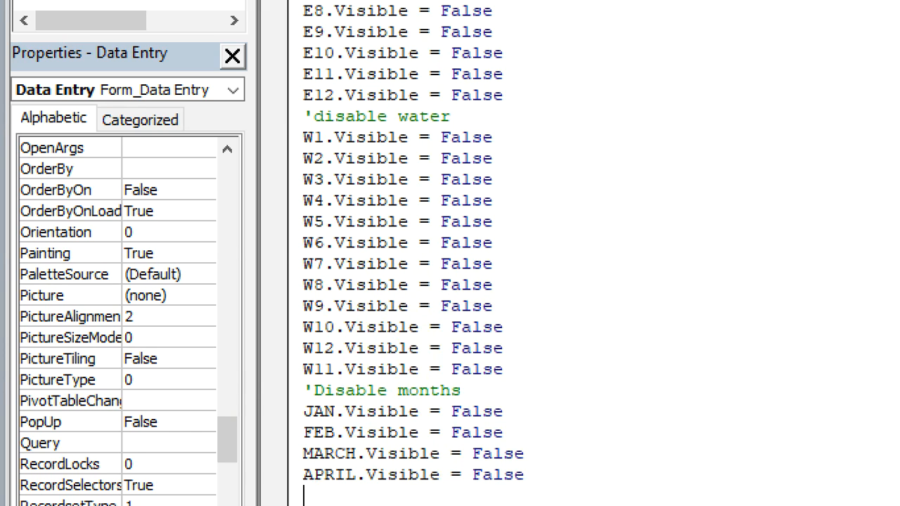
text(may.vi)
key(Tab)
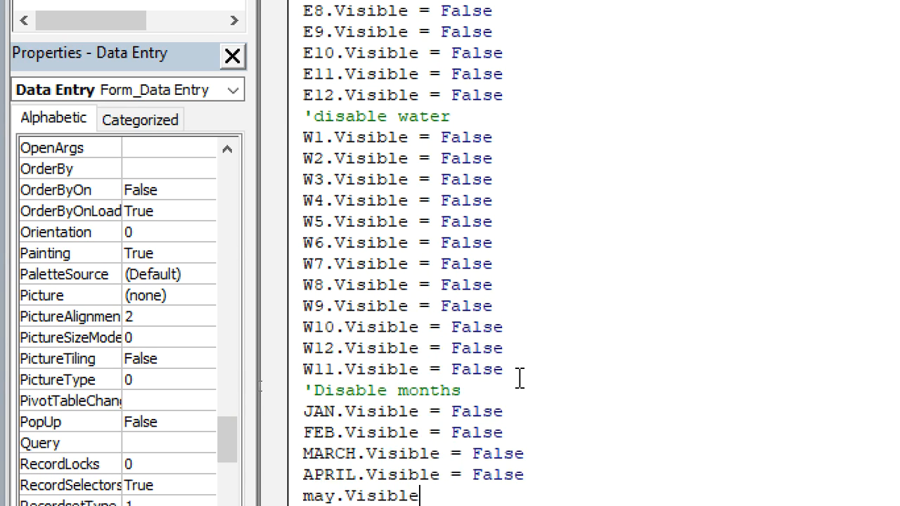
text(=f)
key(Tab)
key(Return)
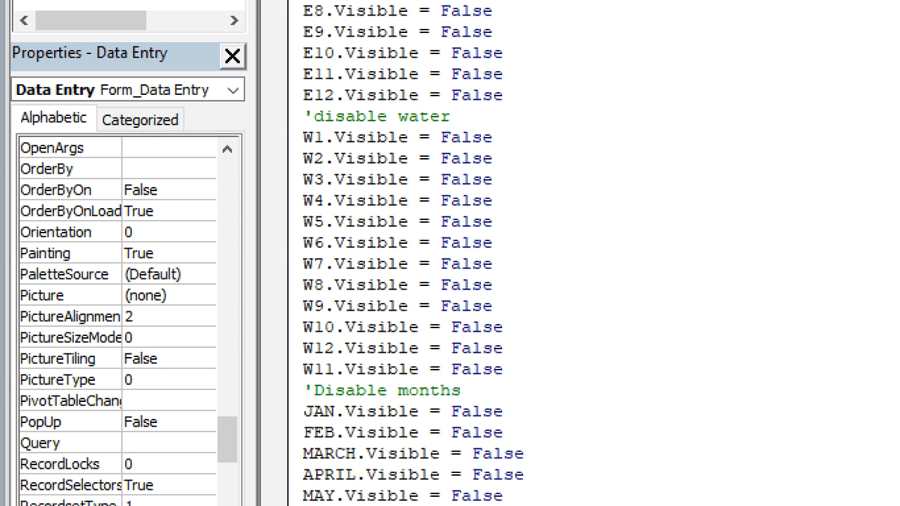
Step: Add the statements JUNE.Visible = False and JULY.Visible = False below the MAY statement
text(jue)
scroll(492, 373, down, 1)
key(BackSpace)
text(n)
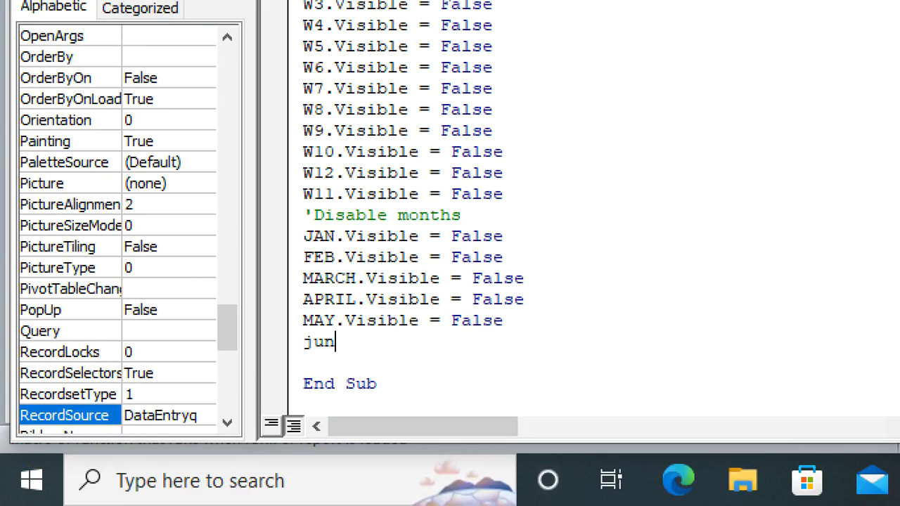
text(e.Visible=False)
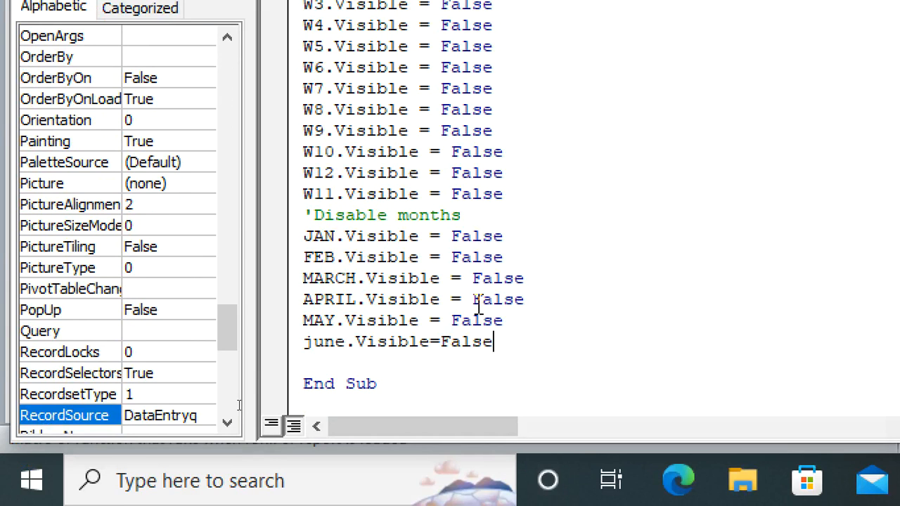
key(Return)
text(july)
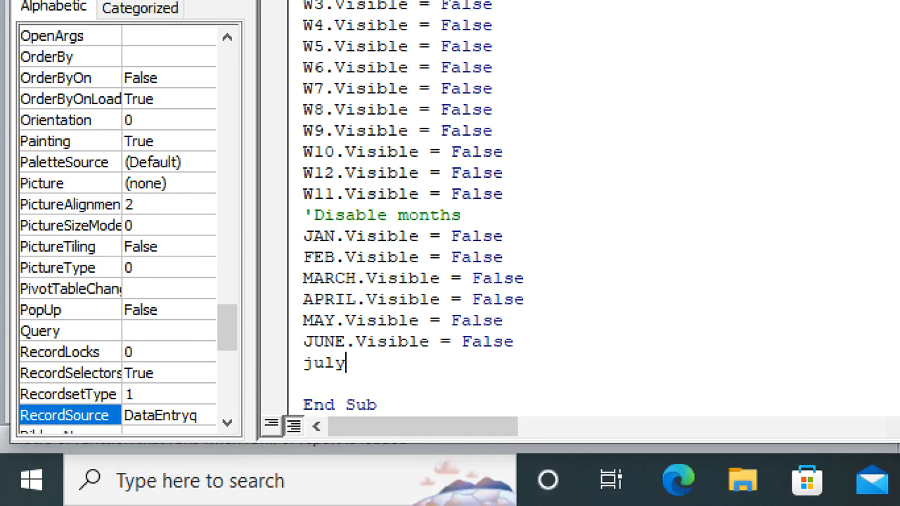
text(.Visible=False)
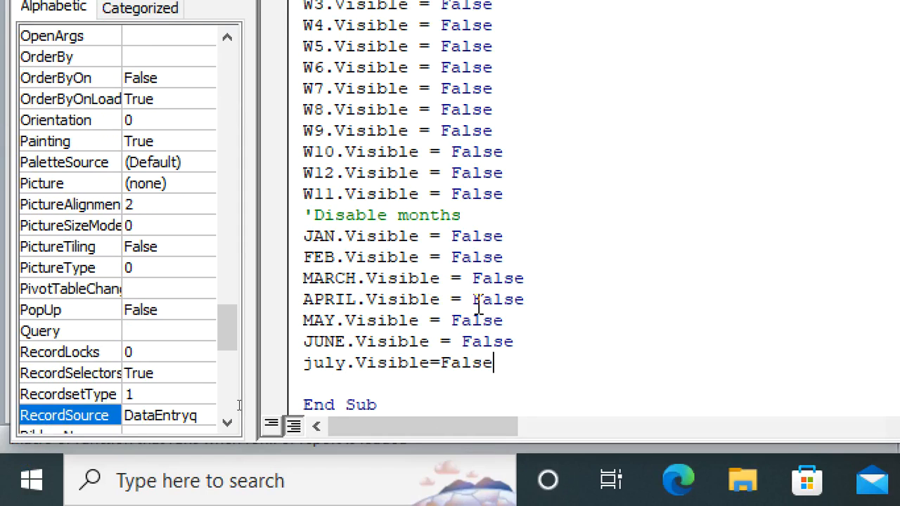
key(Return)
Step: Add the statement AUGUST.Visible = False below the JULY statement and start a new line
text(august.vi)
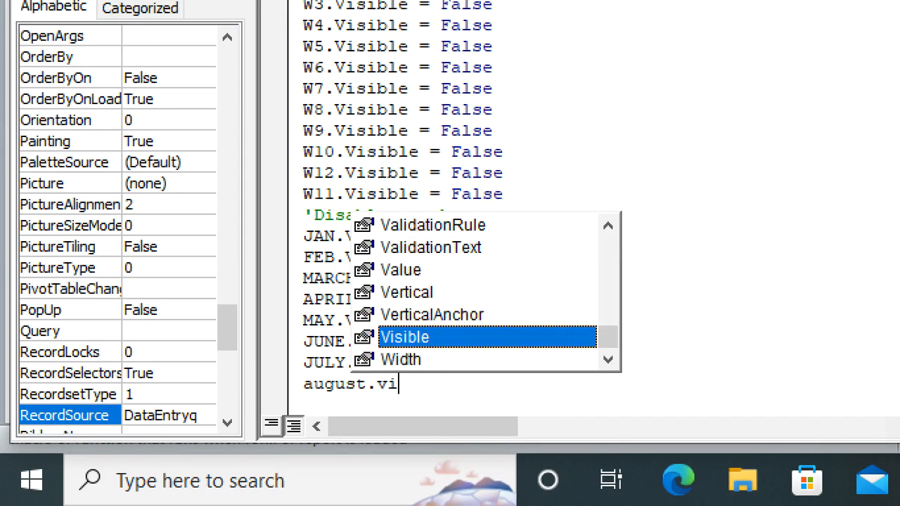
key(Tab)
text(=f)
key(Tab)
key(Return)
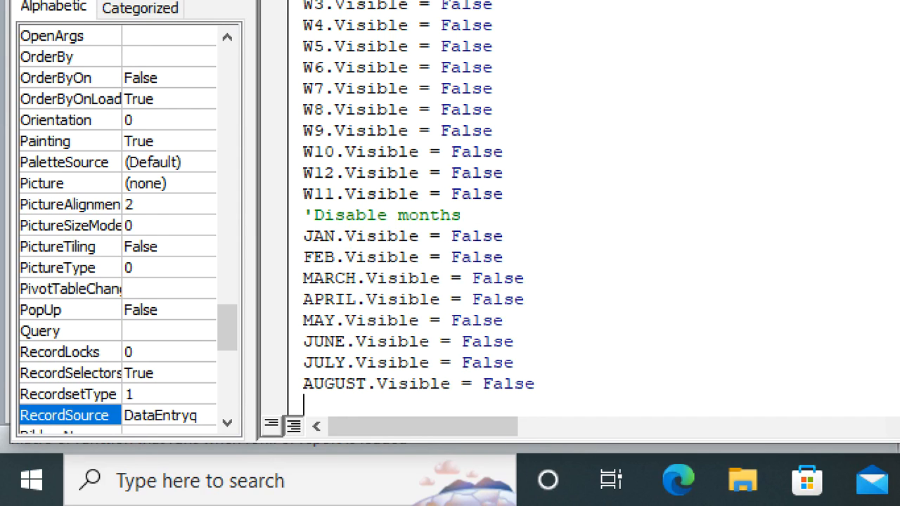
Step: Add the statement SEPTEMBER.Visible = False below the AUGUST statement
text(septe)
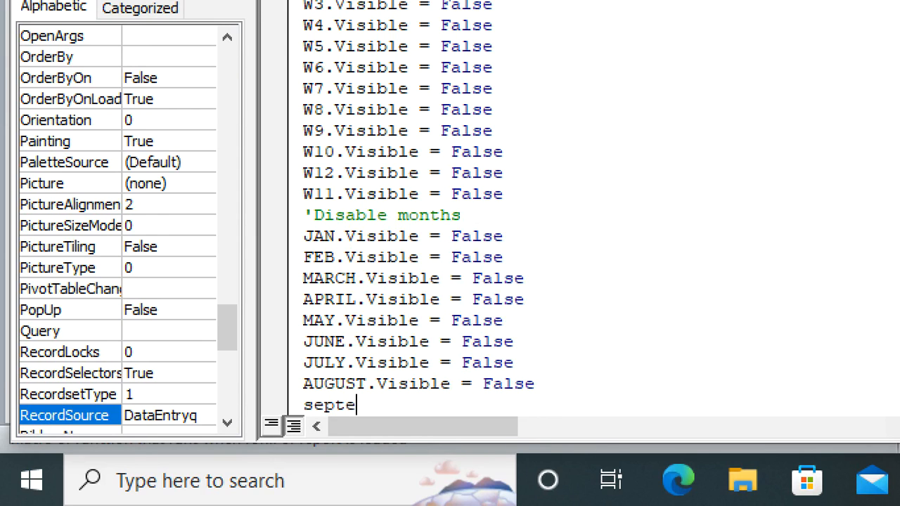
text(mber.vi)
key(Tab)
text(=f)
key(Tab)
Step: Add the statement OCTOBER.Visible = False below the SEPTEMBER statement and start a new line
text(octomb)
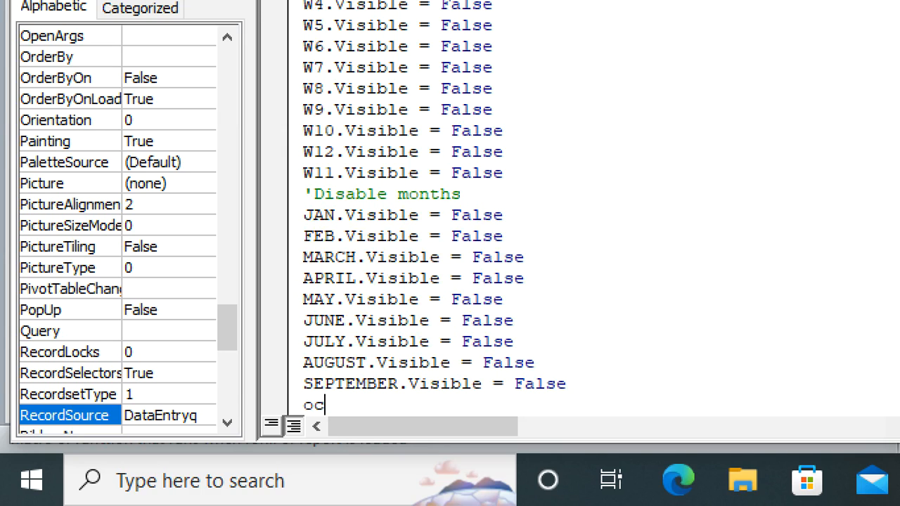
key(BackSpace)
key(BackSpace)
text(ber)
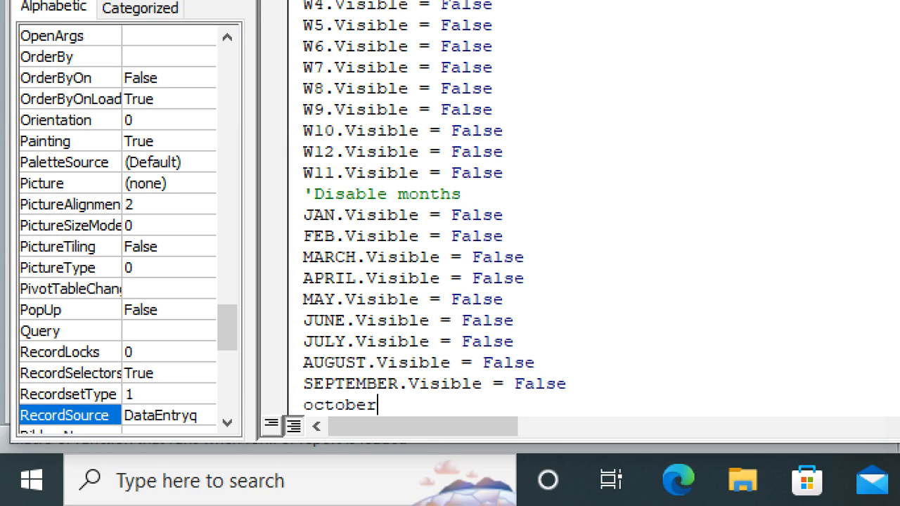
text(.Visible=False)
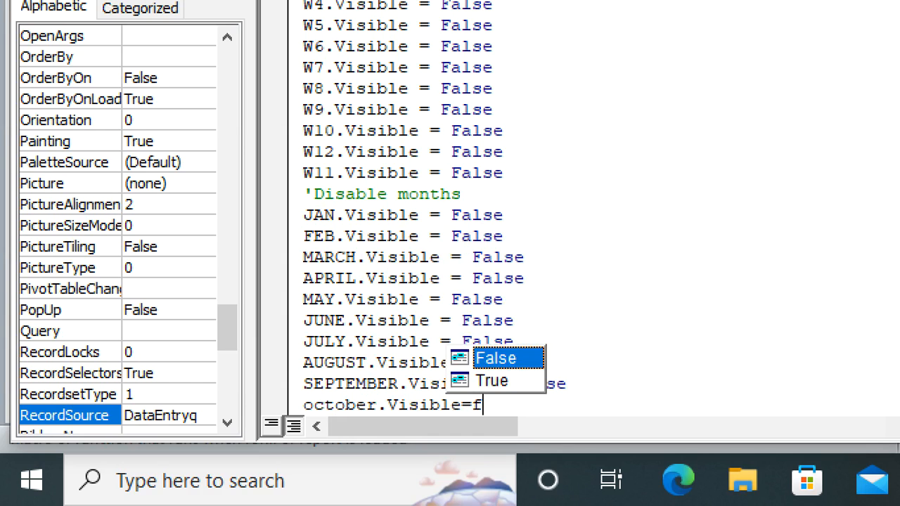
key(Return)
Step: Add the statement NOVEMBER.Visible = False below the OCTOBER statement and start a new line
text(novm)
key(BackSpace)
text(ember.Visible=F)
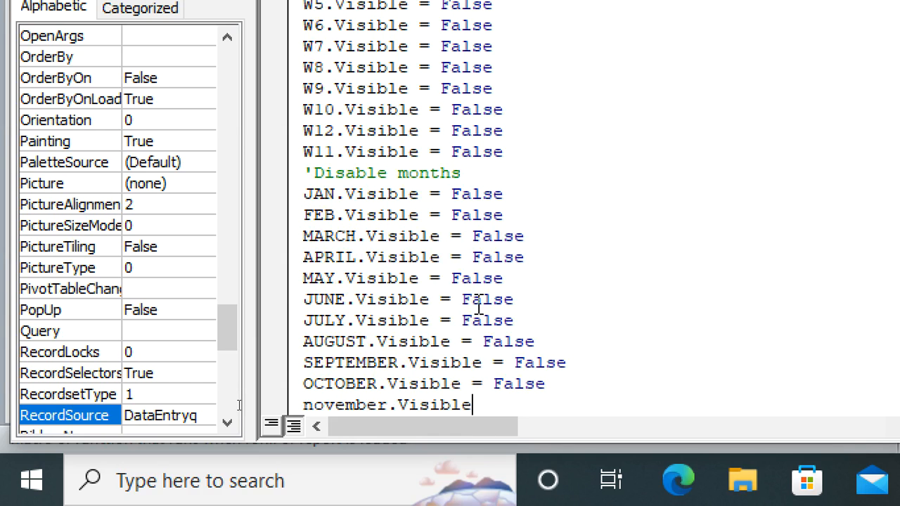
key(Tab)
key(Return)
Step: Add the statement DECEMBER.Visible = False as the last line of the month statements
text(december.)
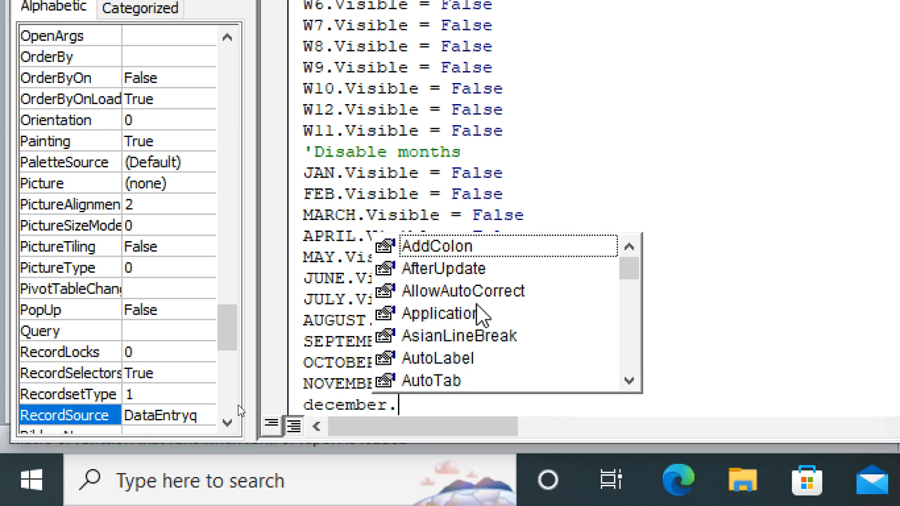
text(Visible)
key(Tab)
text(=Fa)
key(Tab)
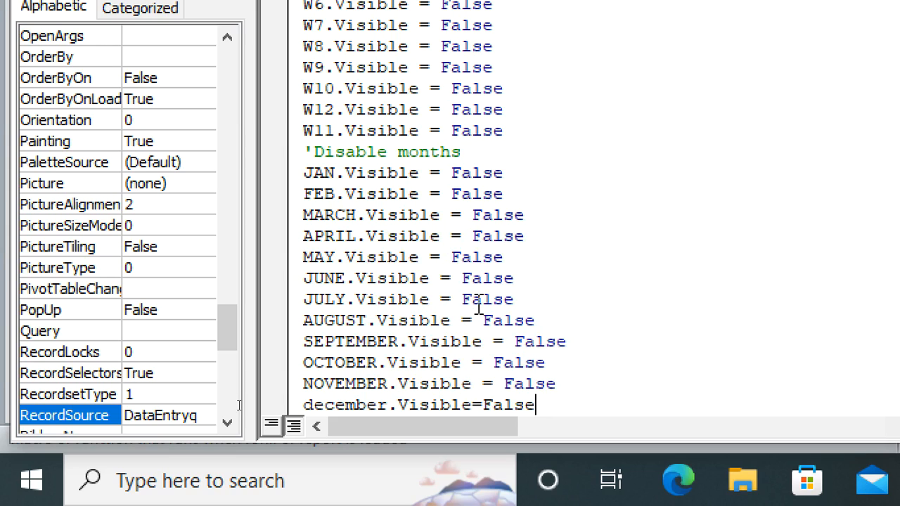
click(687, 283)
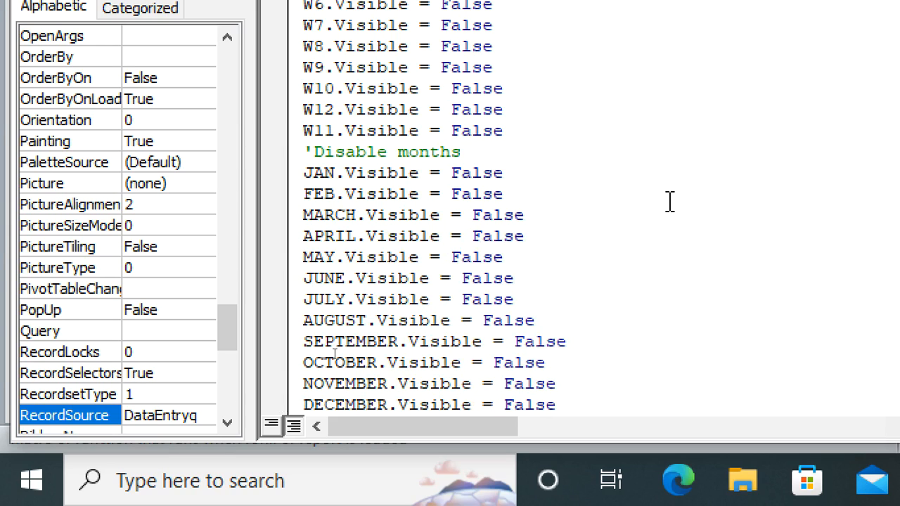
Step: Return from the code to the Data Entry form and run it in Form View to check the load code
scroll(314, 288, up, 2)
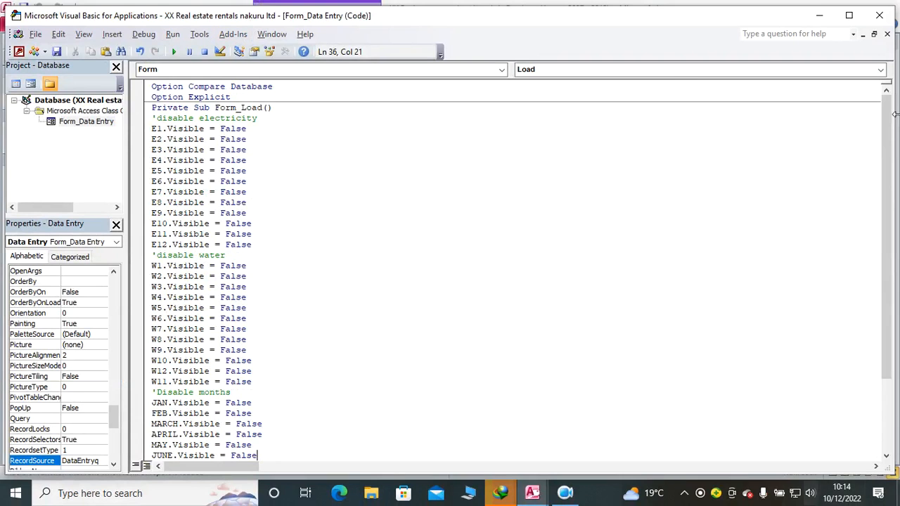
click(19, 55)
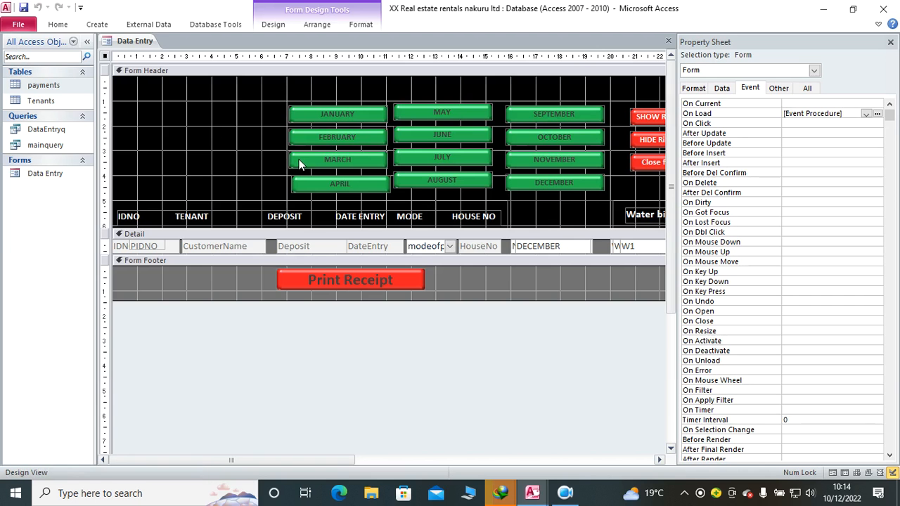
click(58, 26)
click(17, 51)
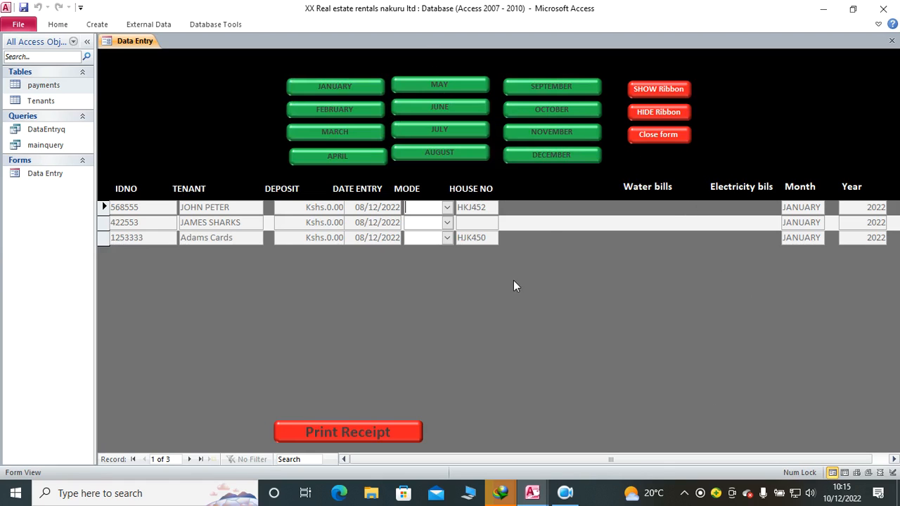
Step: Switch the Data Entry form back to Design View
right_click(438, 299)
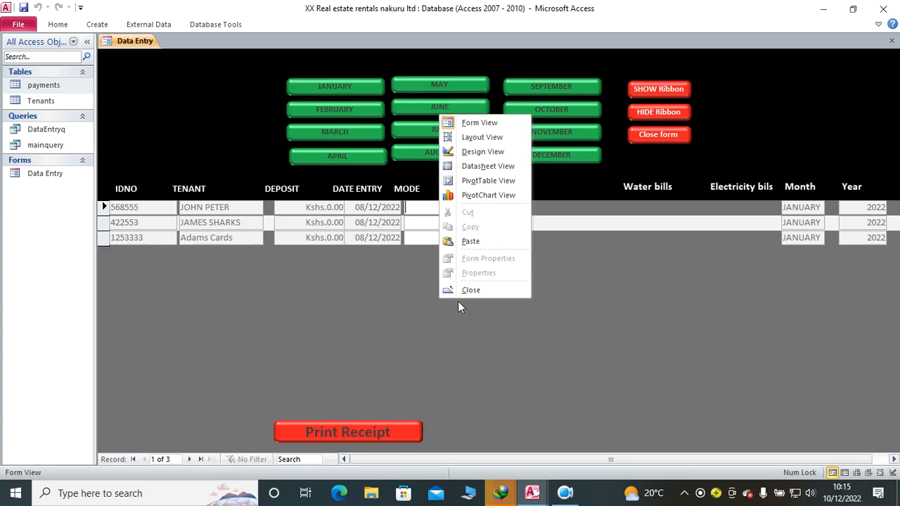
click(200, 14)
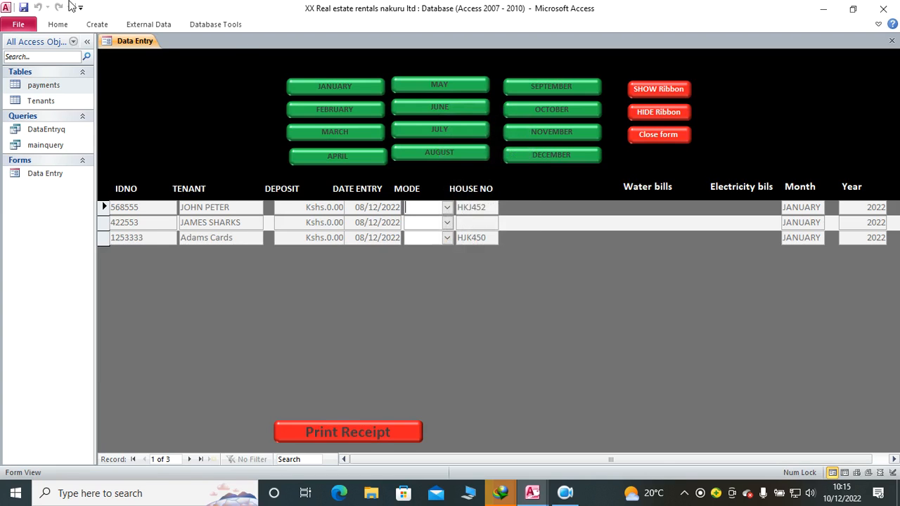
right_click(144, 103)
click(177, 139)
Step: Assign an event procedure to the JANUARY toggle button's On Click event and open its code
click(319, 121)
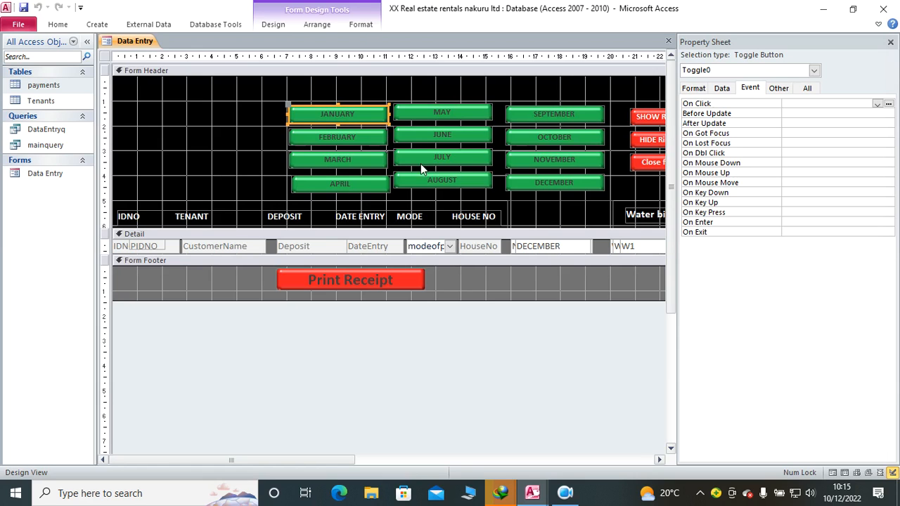
click(877, 104)
click(842, 114)
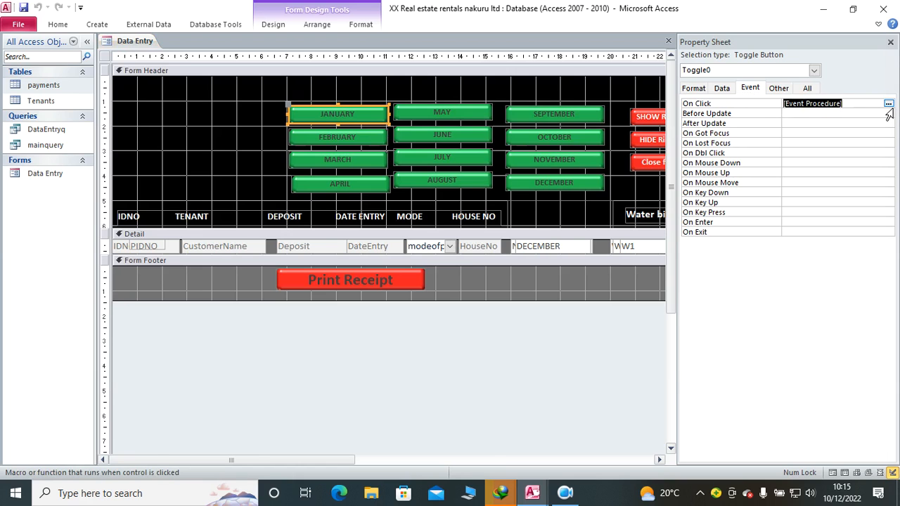
click(889, 103)
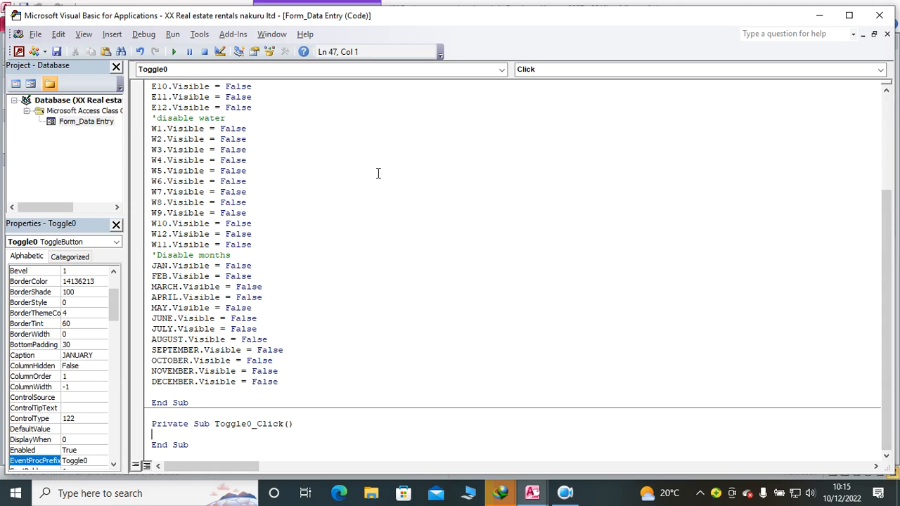
Step: Copy all the electricity, water and month visibility statements with their comments from the Form_Load procedure
scroll(326, 199, up, 5)
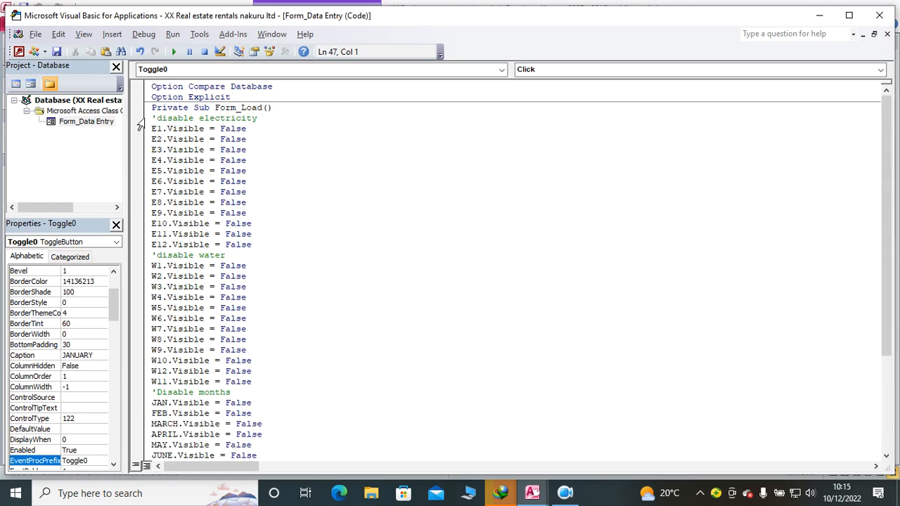
drag(152, 118, 288, 386)
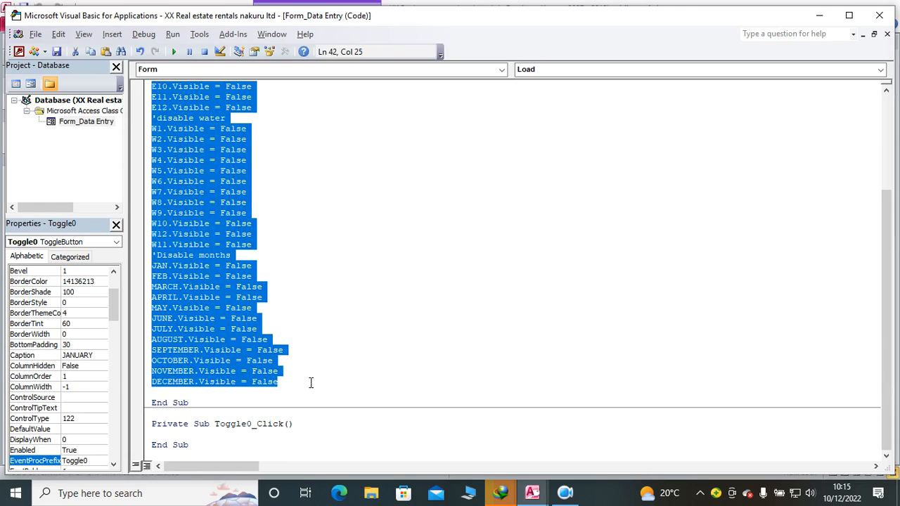
click(307, 426)
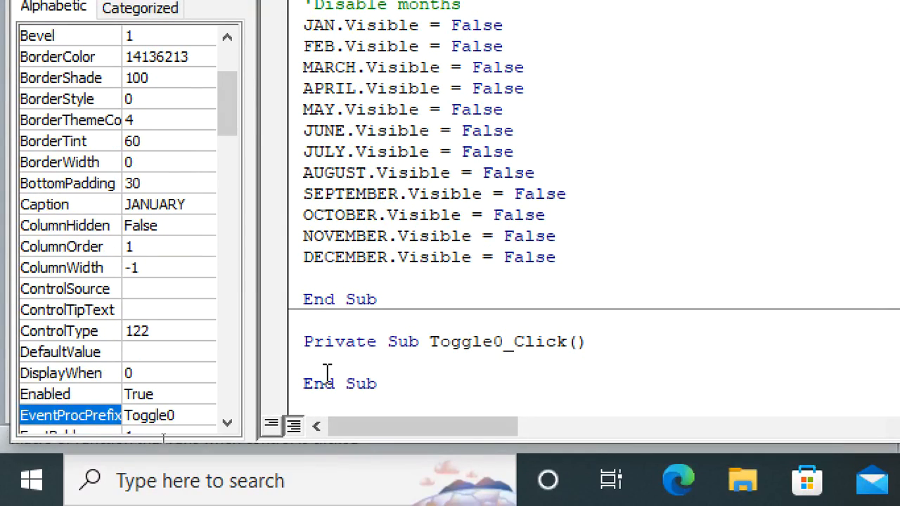
Step: Add the comment 'january code inside Toggle0_Click and paste the copied visibility statements below it
click(329, 366)
text('Dis)
key(BackSpace)
text(january code)
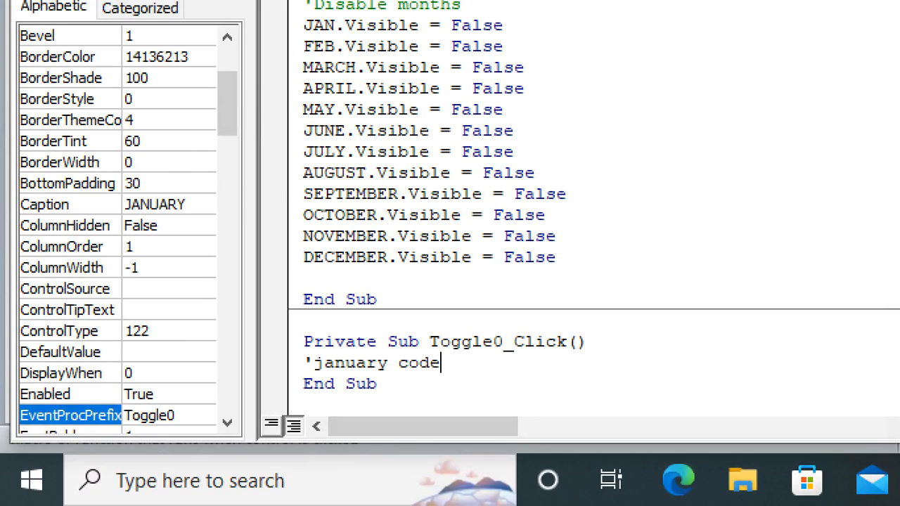
key(Return)
key(ctrl+v)
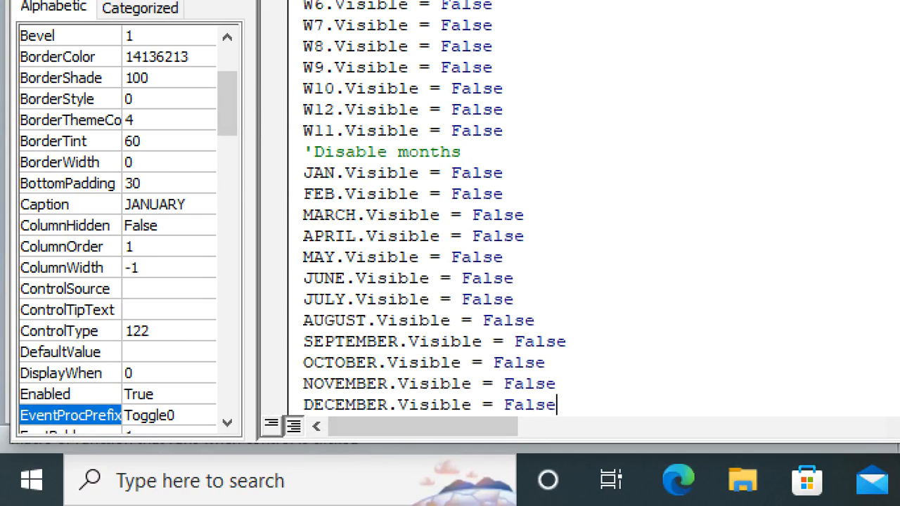
Step: Change the JAN.Visible statement in the Toggle0_Click procedure to True
drag(505, 174, 446, 182)
text(true)
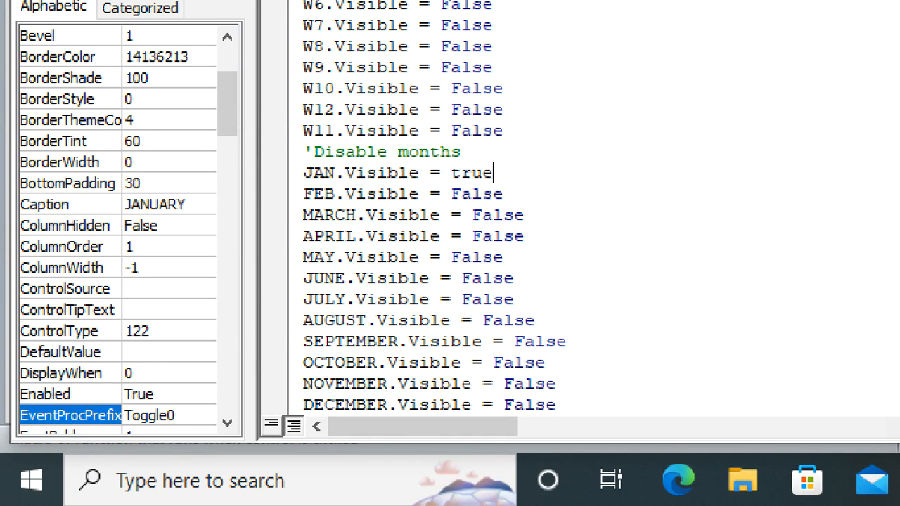
click(708, 206)
Step: Change the W1.Visible statement in the Toggle0_Click procedure to True
scroll(573, 146, up, 5)
scroll(572, 146, up, 1)
drag(502, 277, 437, 279)
text(true)
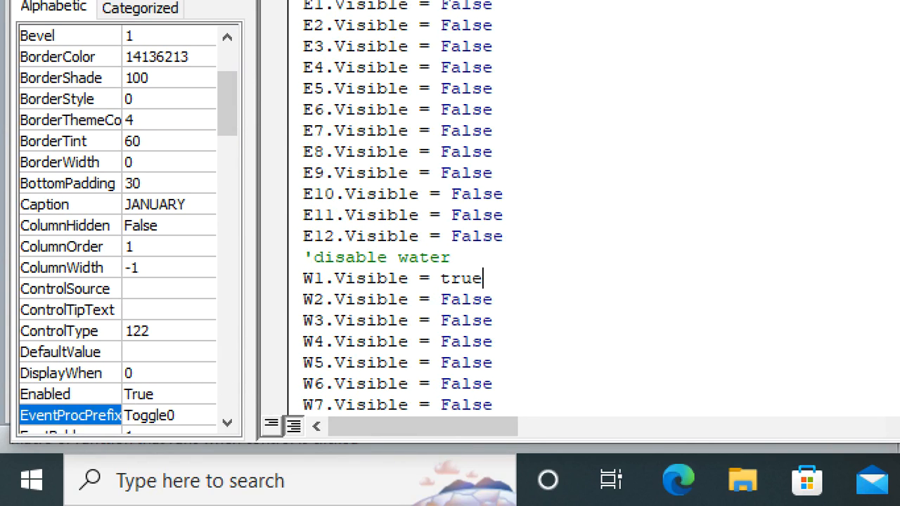
click(532, 335)
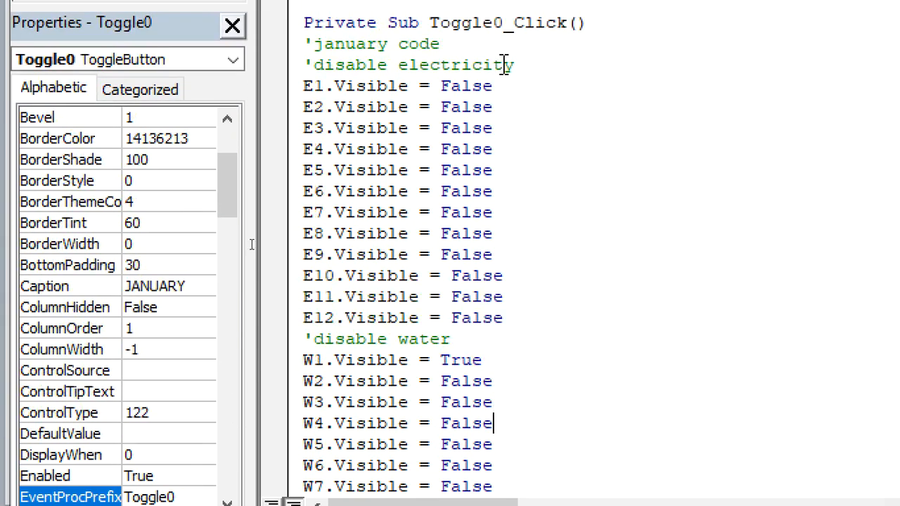
Step: Change the E1.Visible statement in the Toggle0_Click procedure to True
drag(518, 90, 445, 98)
text(true)
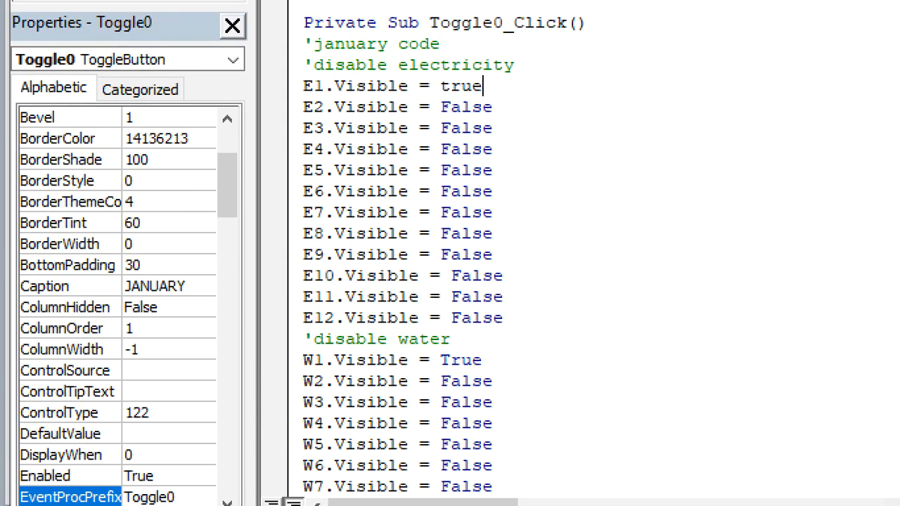
click(584, 190)
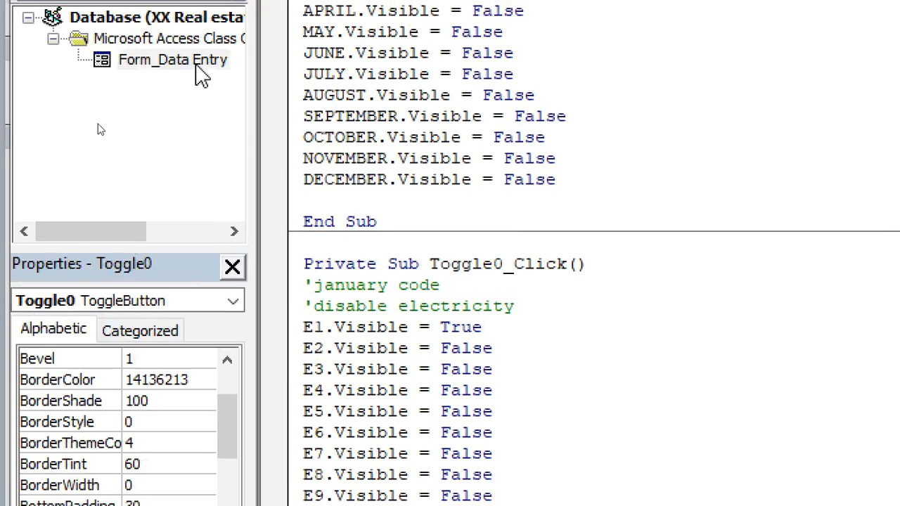
click(626, 348)
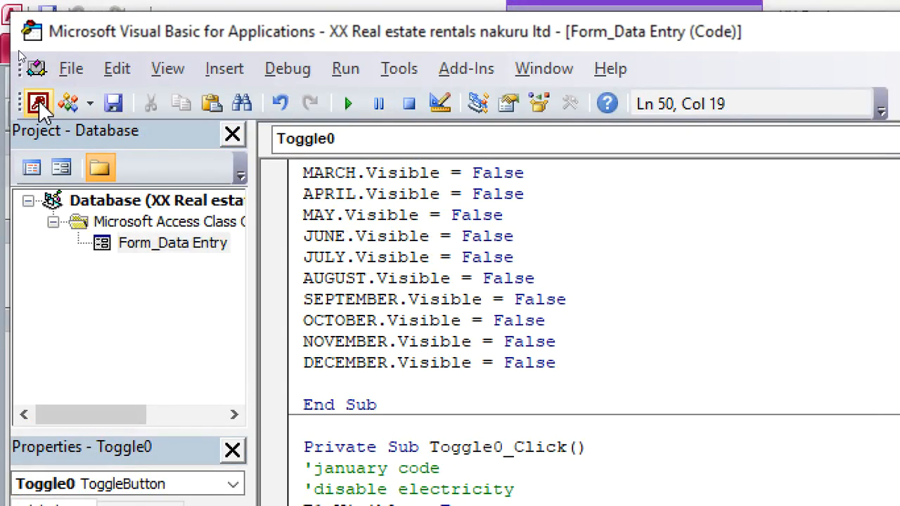
Step: Return to the Data Entry form, run it in Form View and test the JANUARY button
click(39, 100)
click(109, 50)
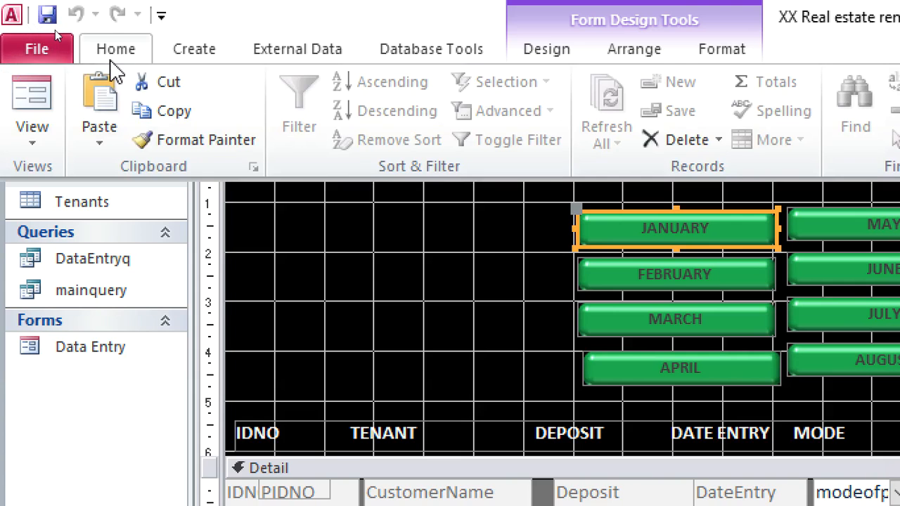
click(33, 100)
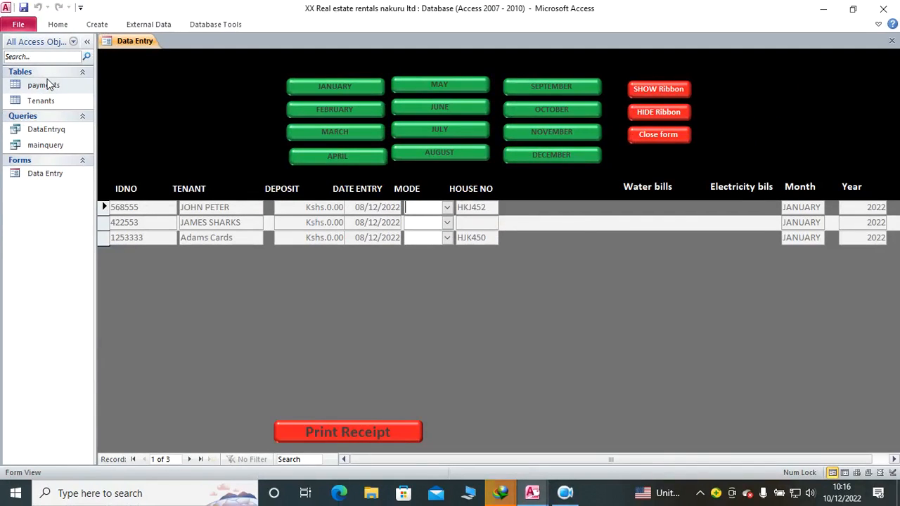
click(301, 87)
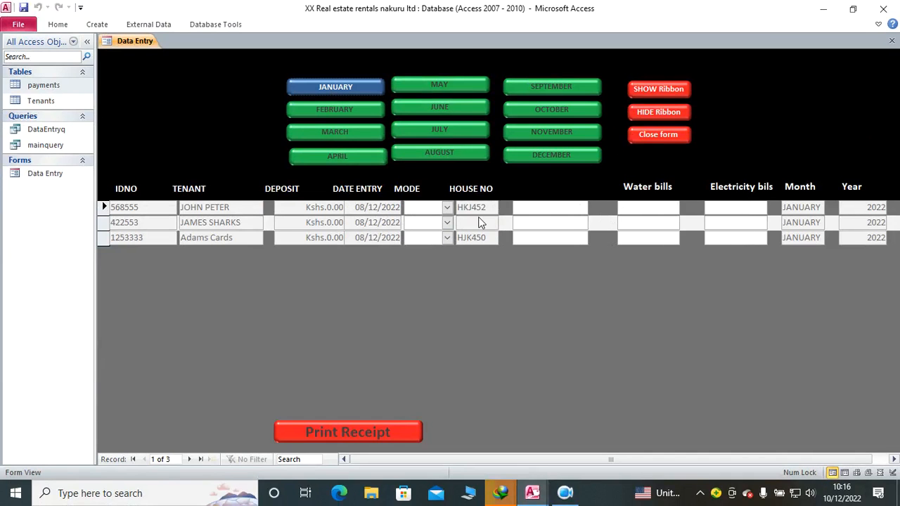
Step: Put the form back in Design View and reopen the JANUARY button's click code at the 'disable electricity comment
right_click(474, 256)
click(510, 291)
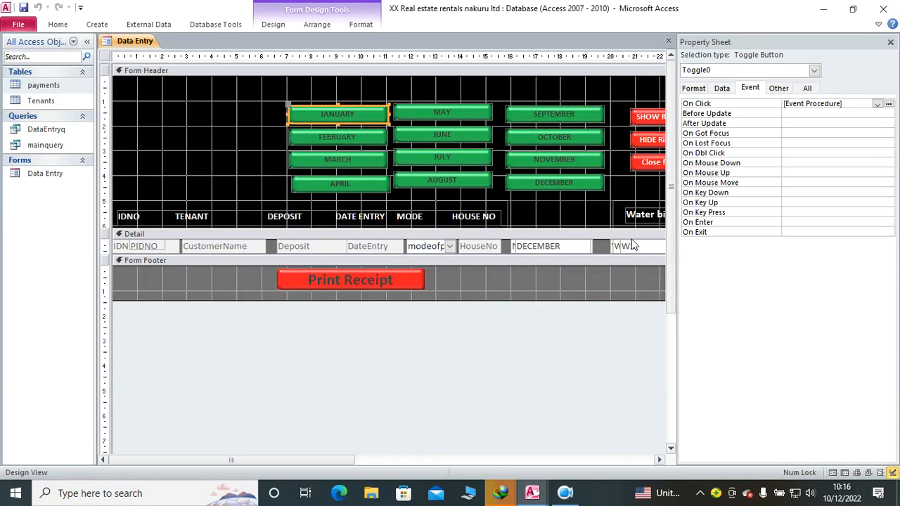
click(889, 103)
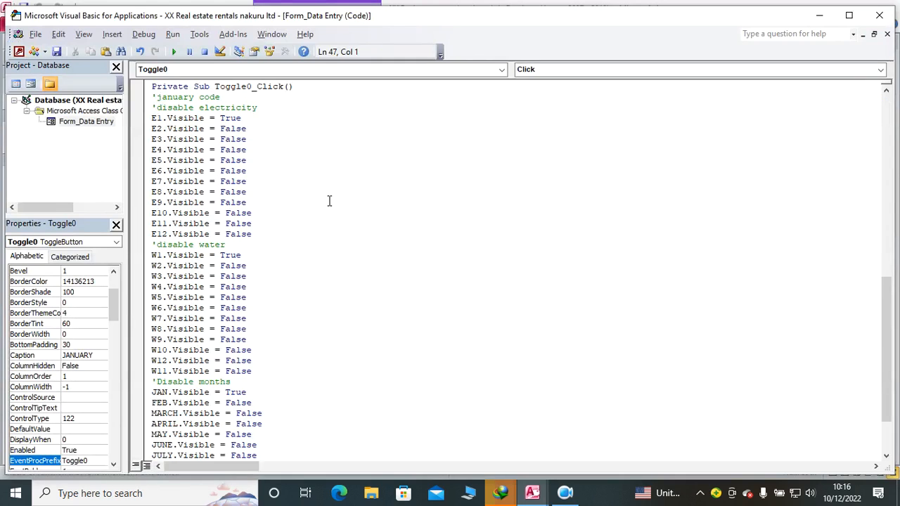
scroll(310, 183, up, 1)
click(272, 140)
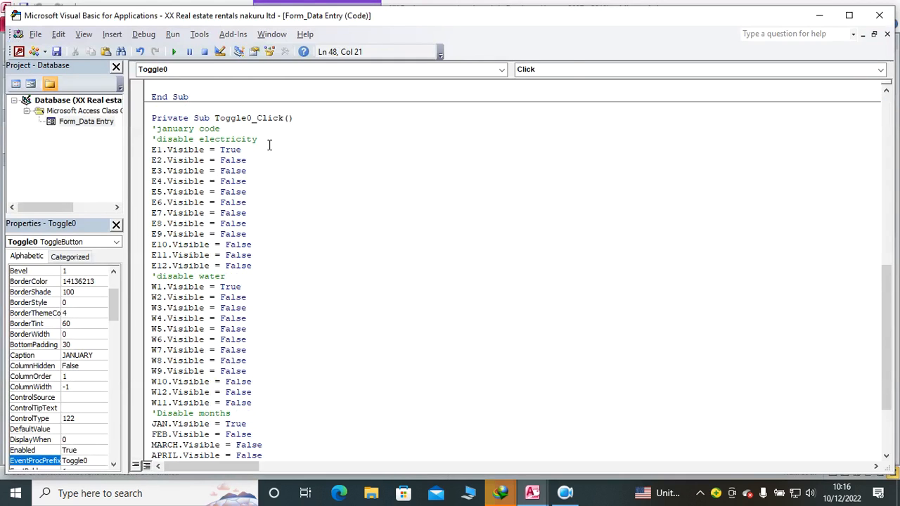
Step: Look up the name of the empty header label beside HOUSE NO on the form, and return to the click code
click(818, 15)
click(575, 208)
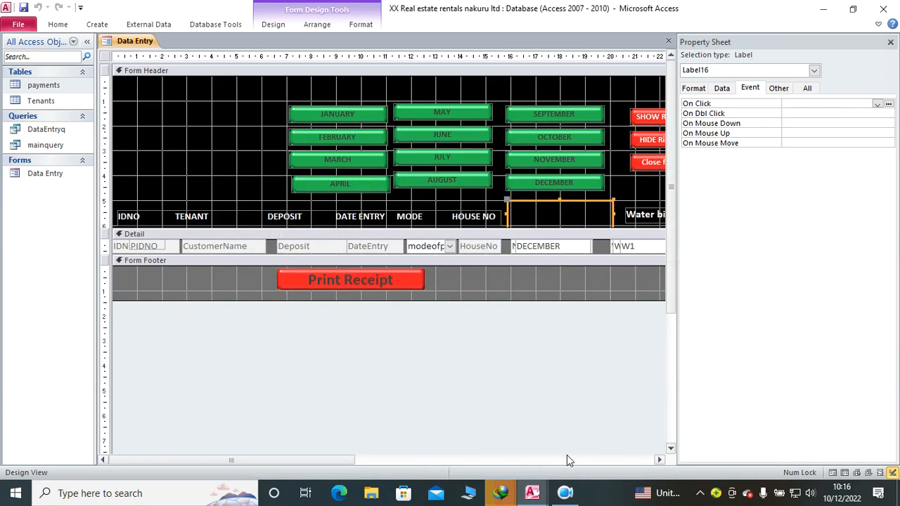
mouse_move(541, 498)
click(564, 429)
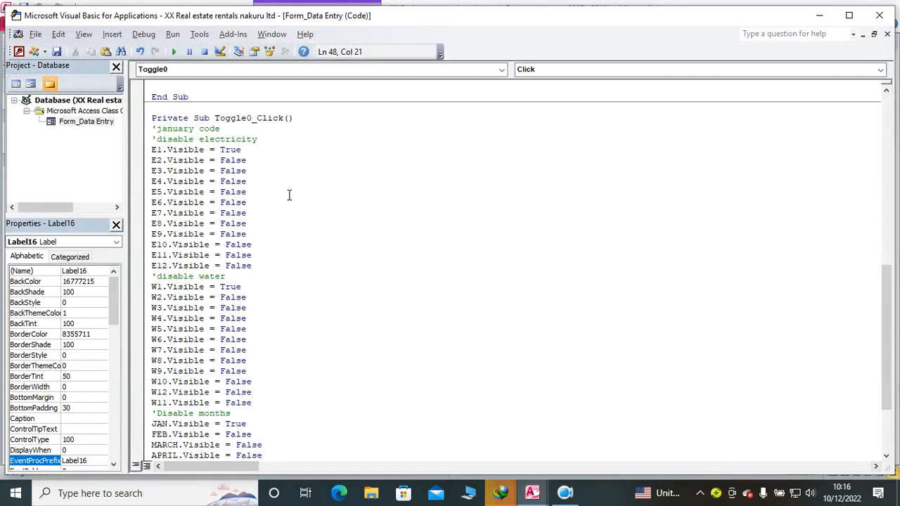
Step: Add the statement Label16.Caption = "JANUARY" below the 'disable electricity comment in the Toggle0_Click procedure
key(Return)
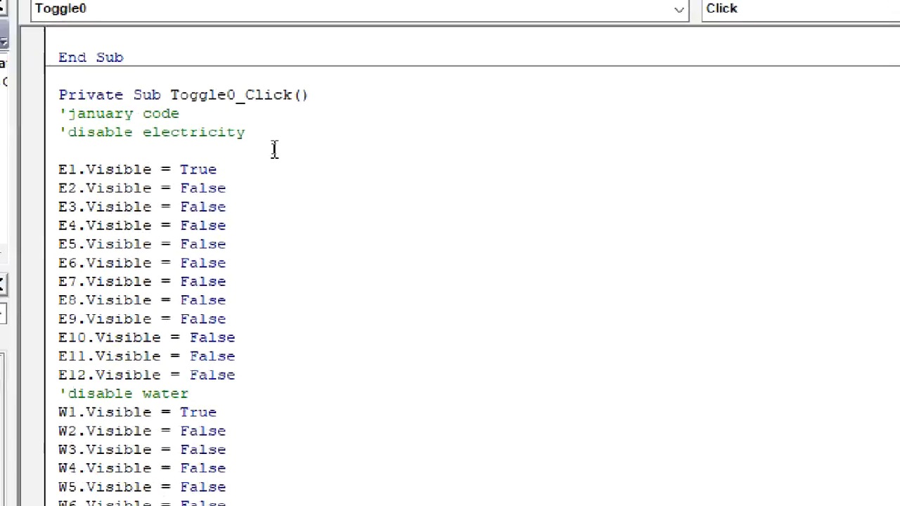
text(la)
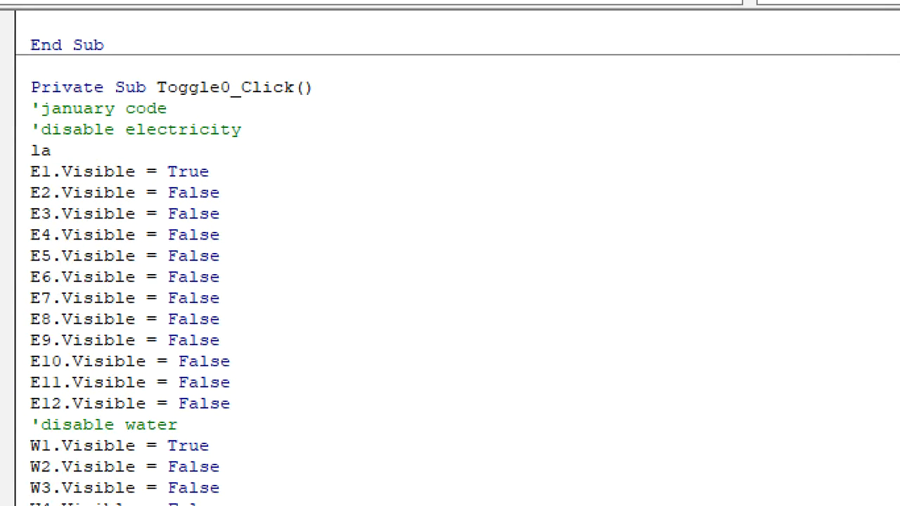
text(bel16.c)
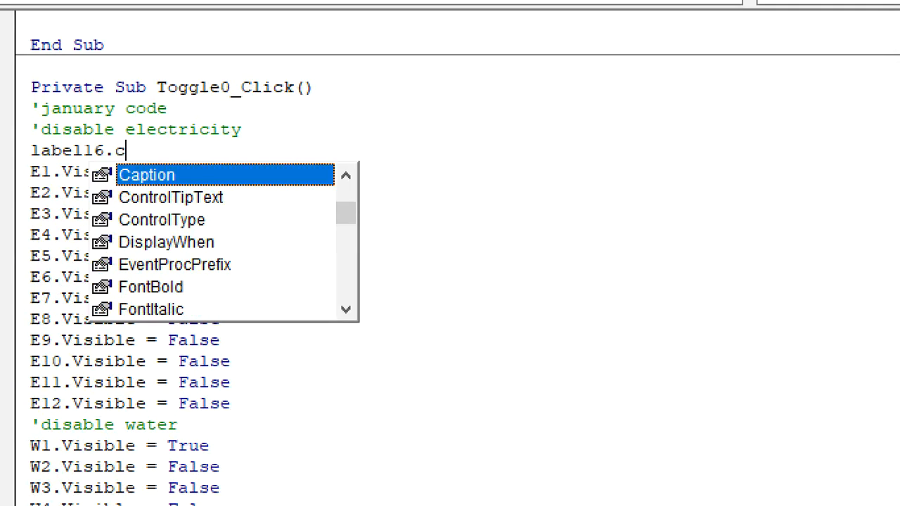
key(Tab)
text(=)
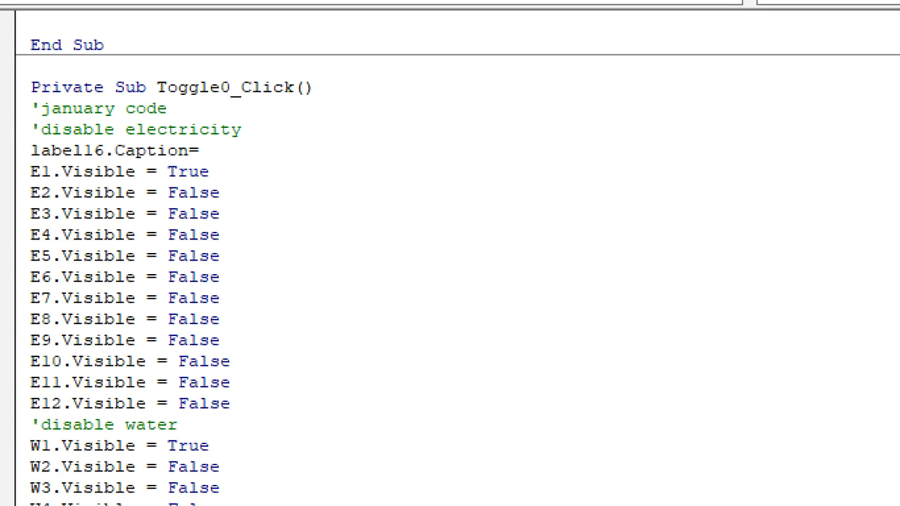
text("JANUARY)
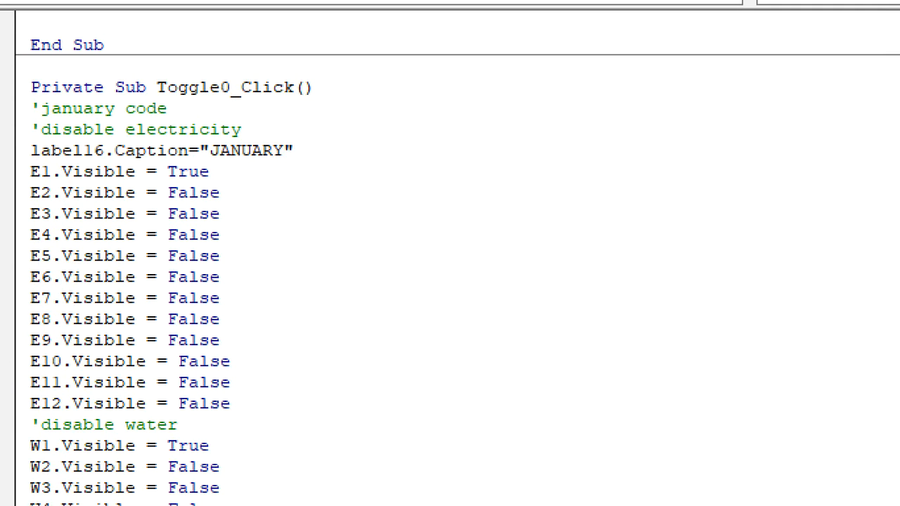
click(291, 299)
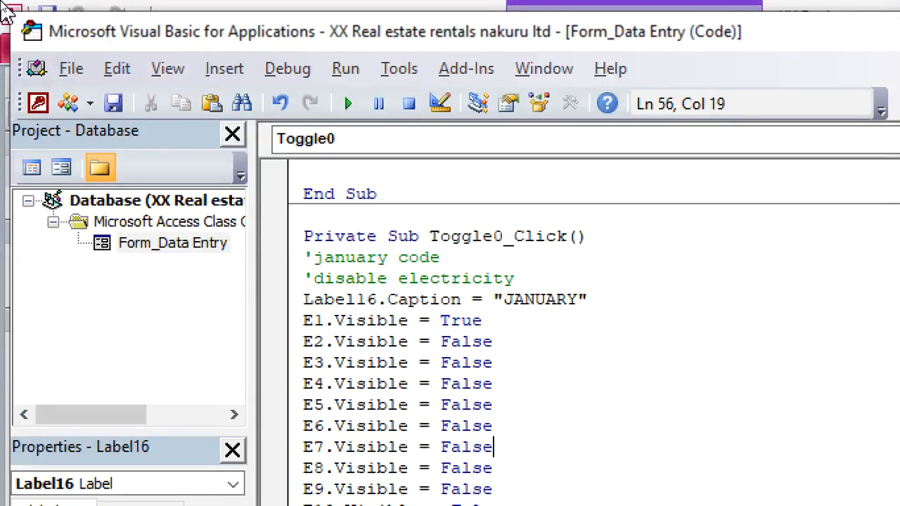
Step: Return to the Data Entry form and test the JANUARY button in Form View
click(37, 102)
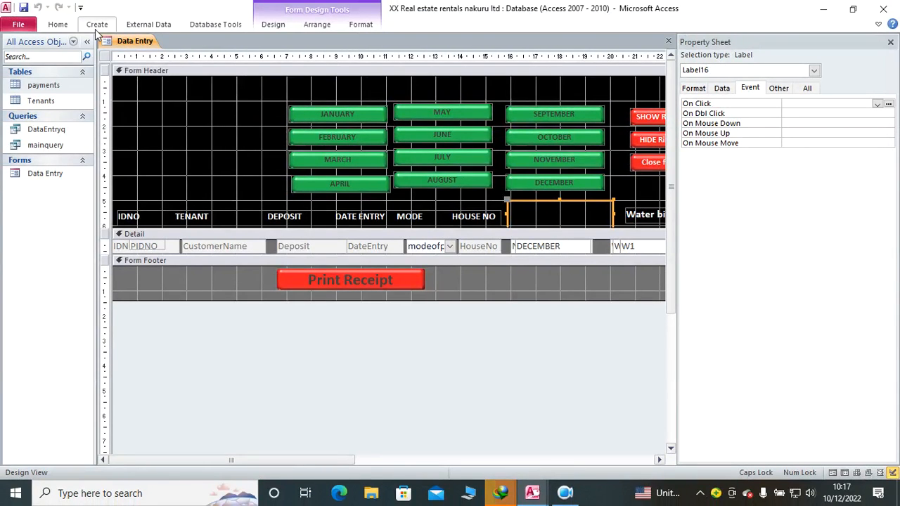
click(58, 24)
click(8, 55)
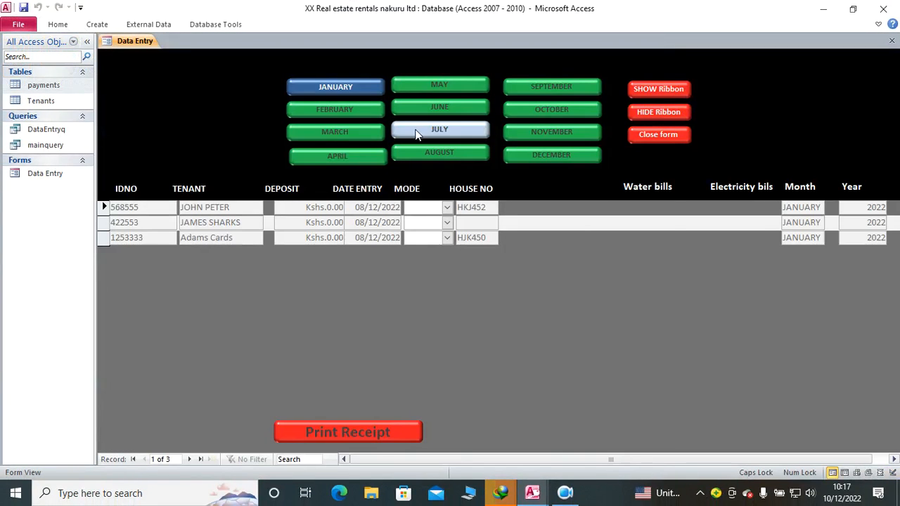
click(335, 86)
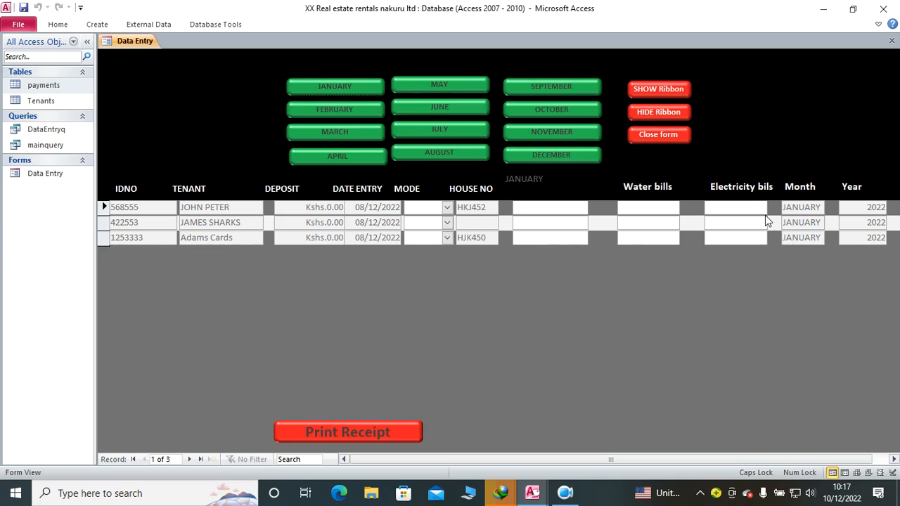
Step: Put the form back in Design View and set the font colour of the header label beside HOUSE NO to white
right_click(159, 122)
click(201, 161)
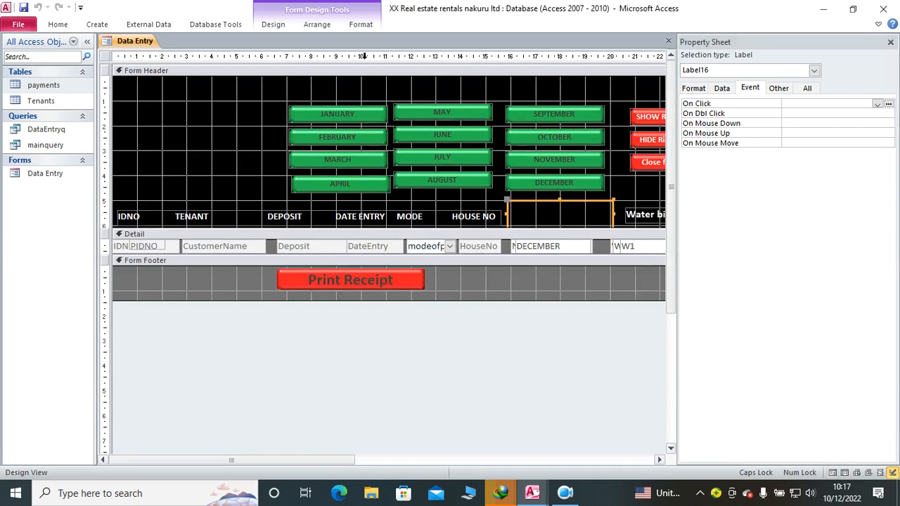
click(360, 24)
click(206, 61)
click(355, 25)
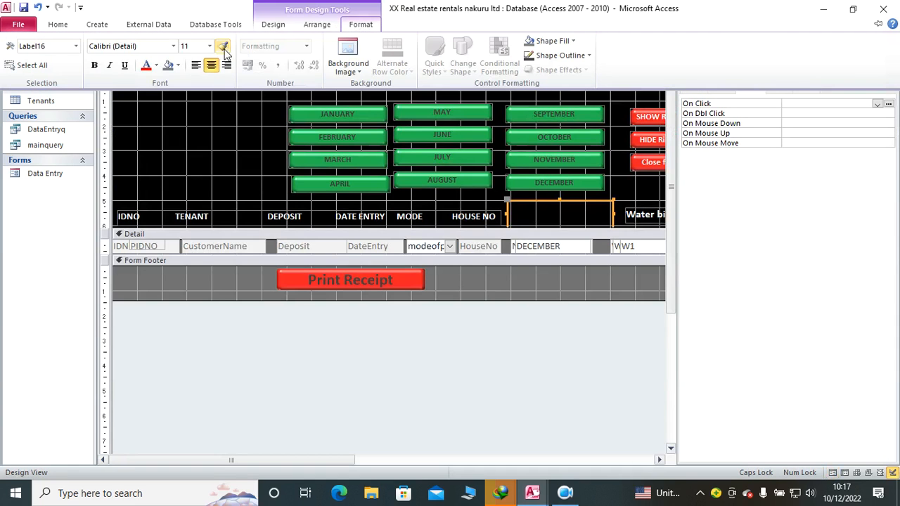
click(146, 67)
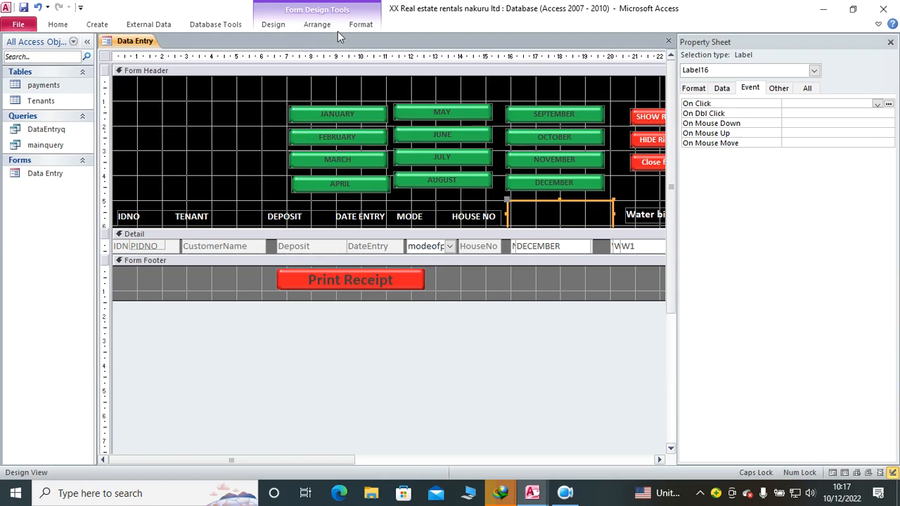
click(361, 24)
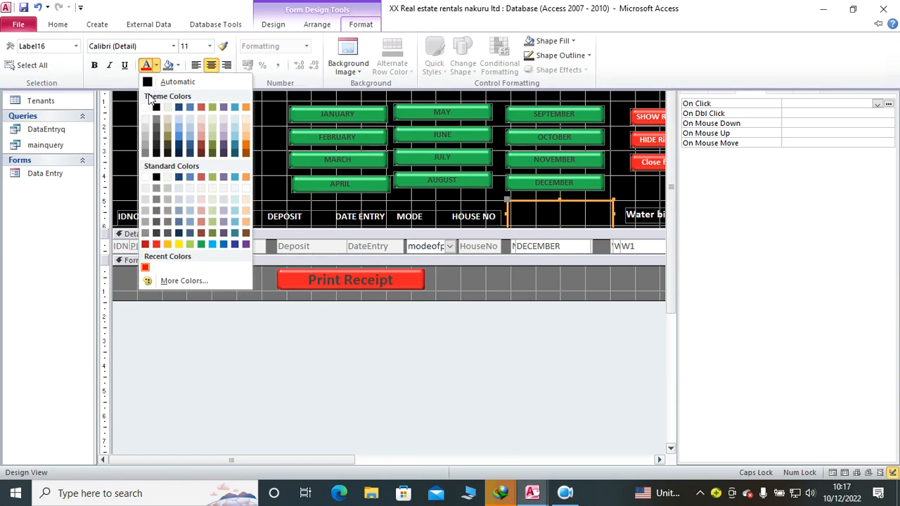
click(144, 109)
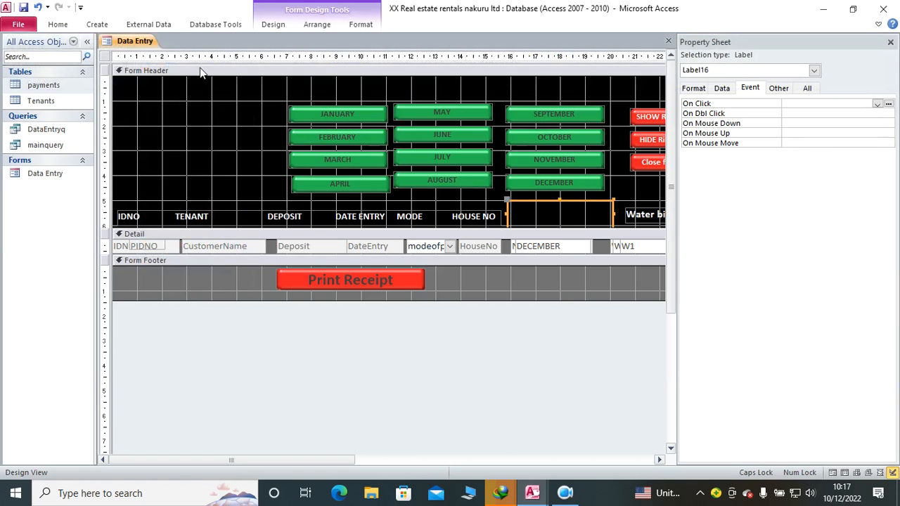
Step: Increase the font size of the header label beside HOUSE NO and save the form
click(360, 23)
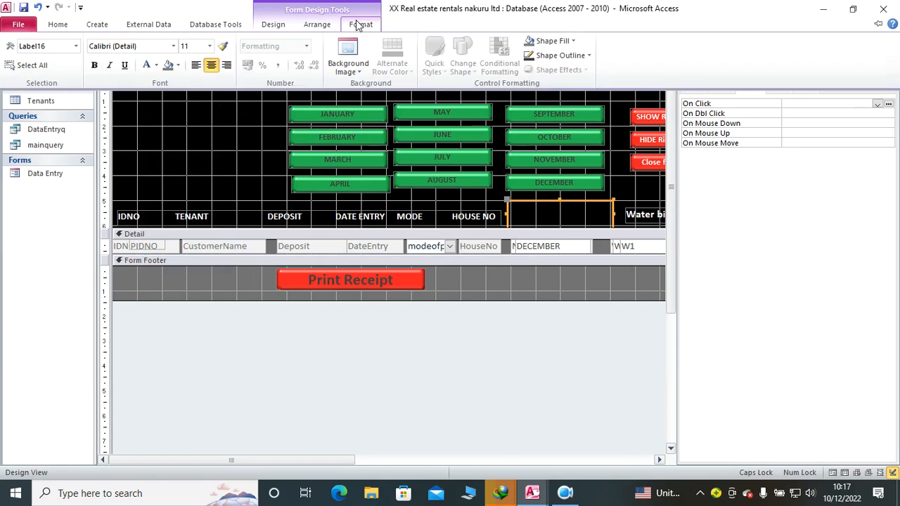
click(209, 45)
click(194, 130)
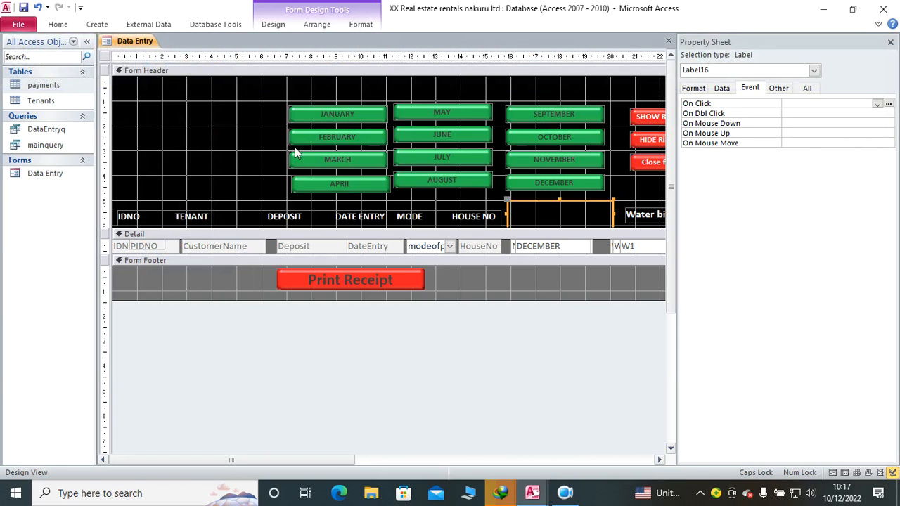
click(23, 8)
Step: Run the form in Form View and check the restyled header label with the JANUARY button
click(58, 24)
click(16, 51)
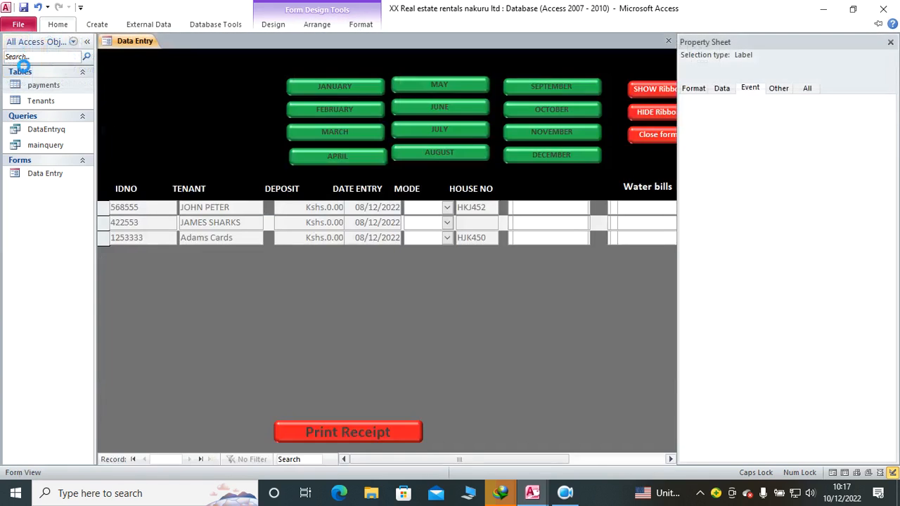
click(342, 84)
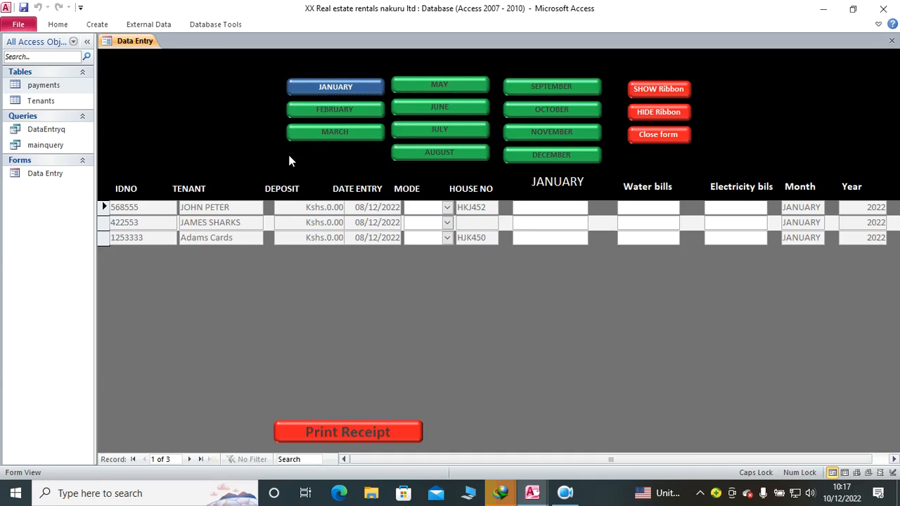
Step: Return to Design View and create an On Click event procedure for the FEBRUARY button
right_click(239, 128)
click(263, 164)
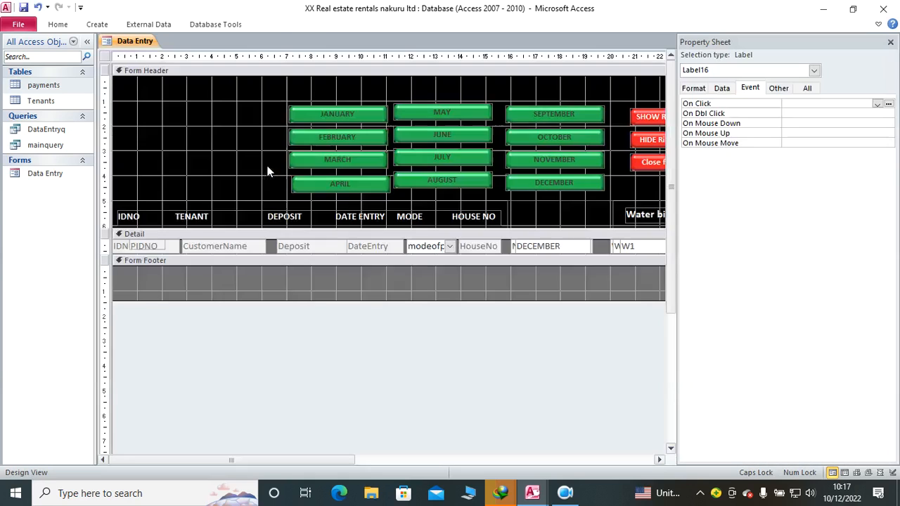
click(352, 138)
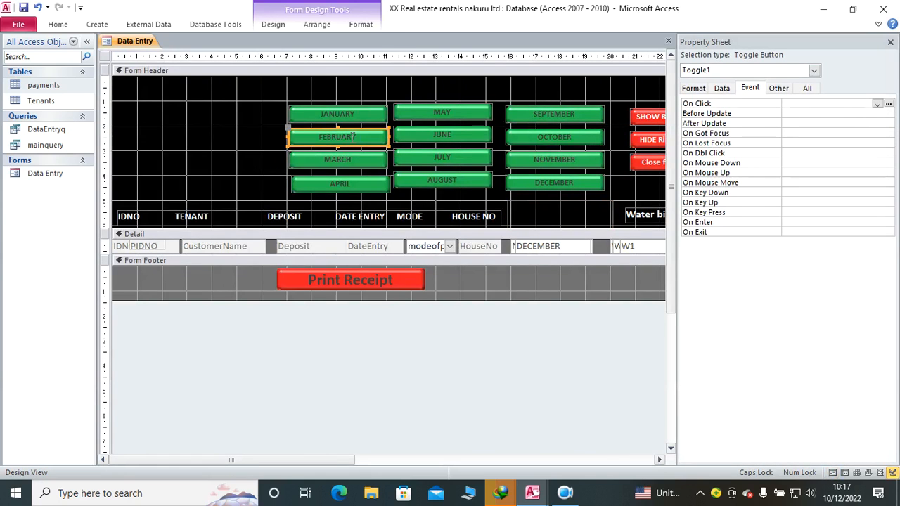
click(878, 104)
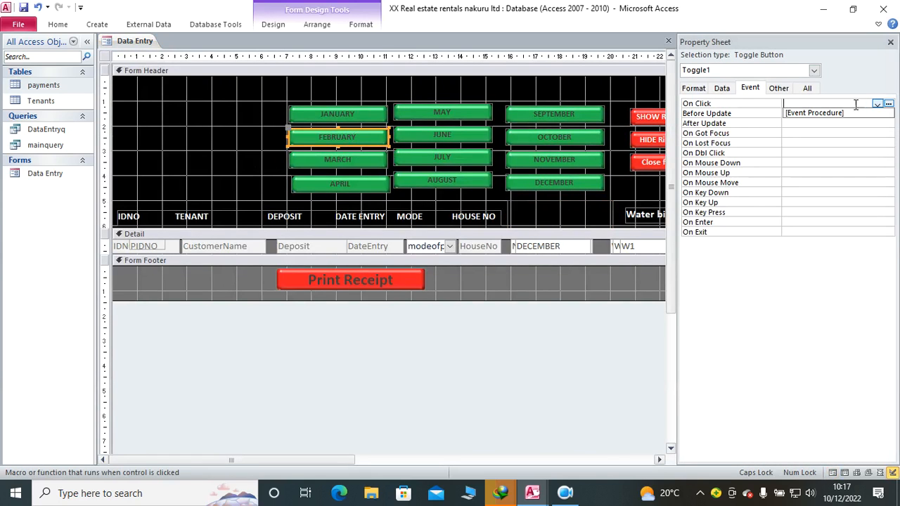
click(840, 114)
click(888, 104)
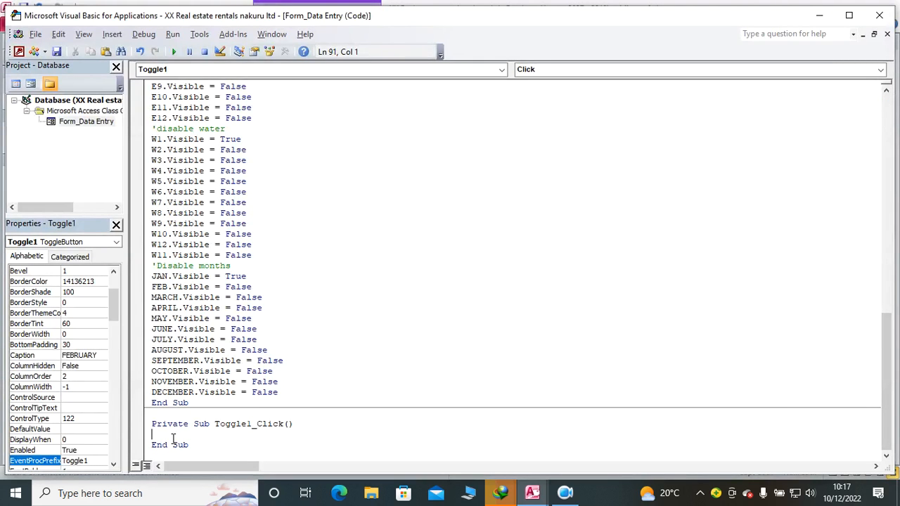
Step: Paste the copied visibility code into Toggle1_Click and add the comment 'CODE FOR FEBRUARY on its Sub line
key(ctrl+v)
scroll(298, 217, up, 7)
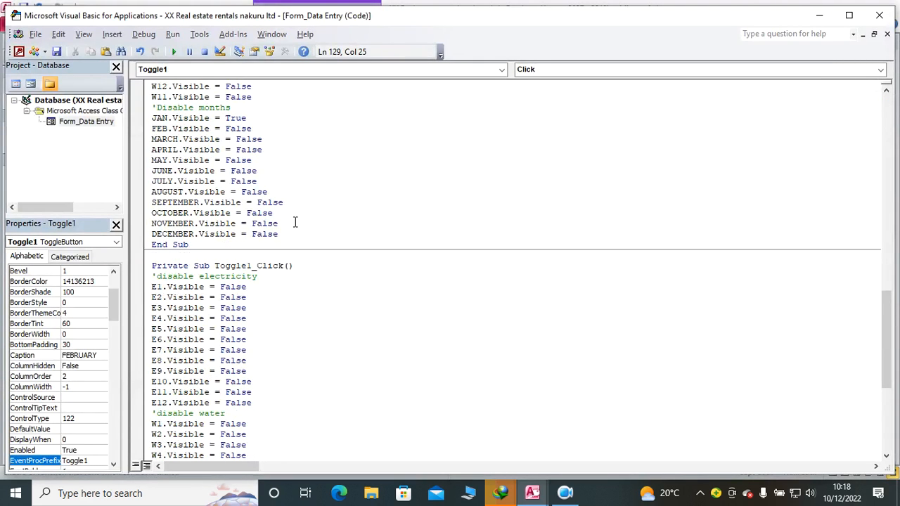
click(302, 267)
text('CODE FOR FGE)
key(BackSpace)
key(BackSpace)
text(FGE)
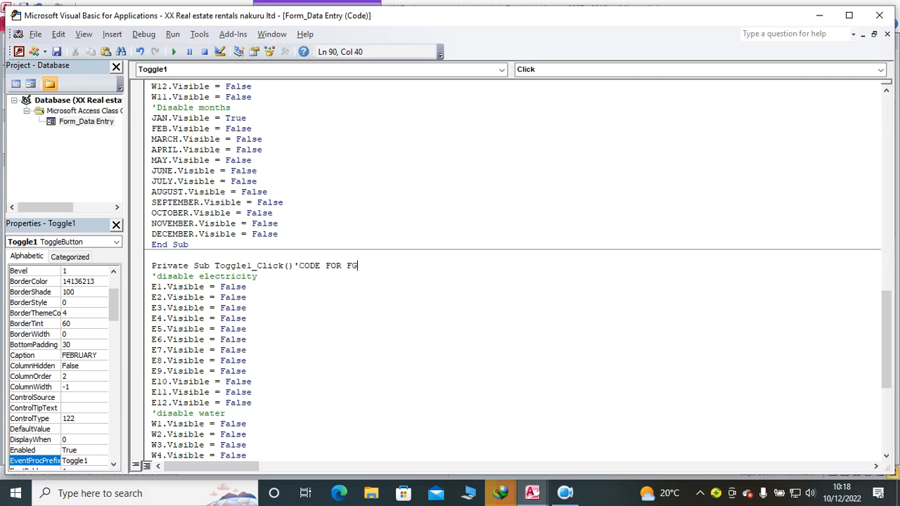
key(BackSpace)
key(BackSpace)
text(EBRUARY)
click(304, 344)
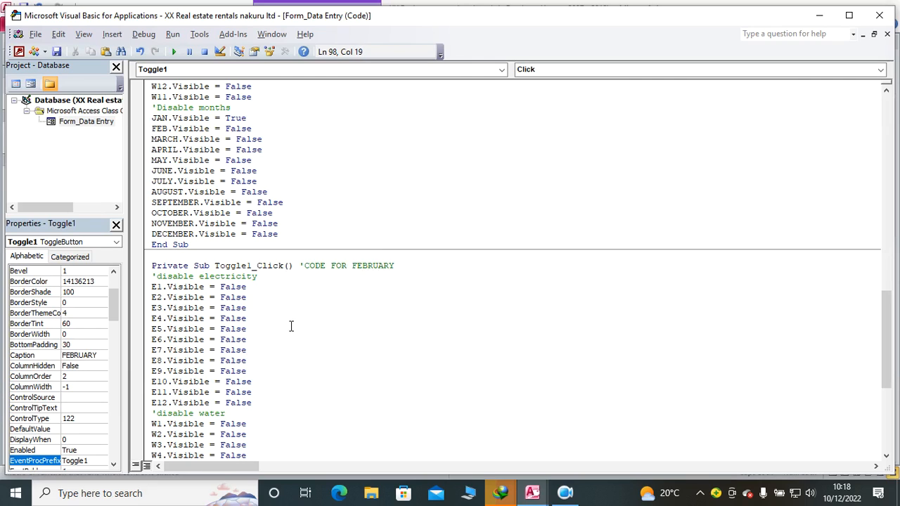
Step: Change the E2.Visible and W2.Visible statements in the Toggle1_Click procedure to True
drag(255, 298, 220, 298)
text(TRUE)
click(274, 340)
scroll(254, 445, down, 2)
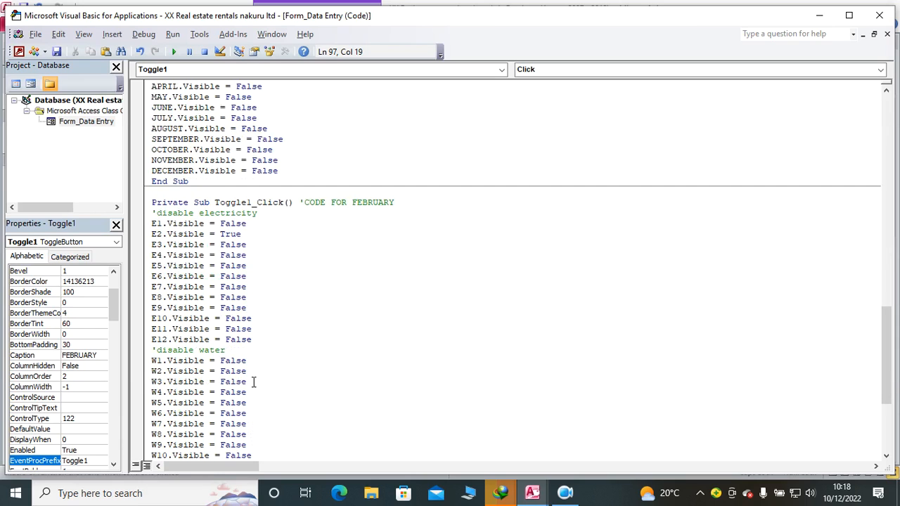
drag(254, 373, 220, 373)
text(TRUE)
key(Down)
key(Down)
scroll(256, 339, down, 6)
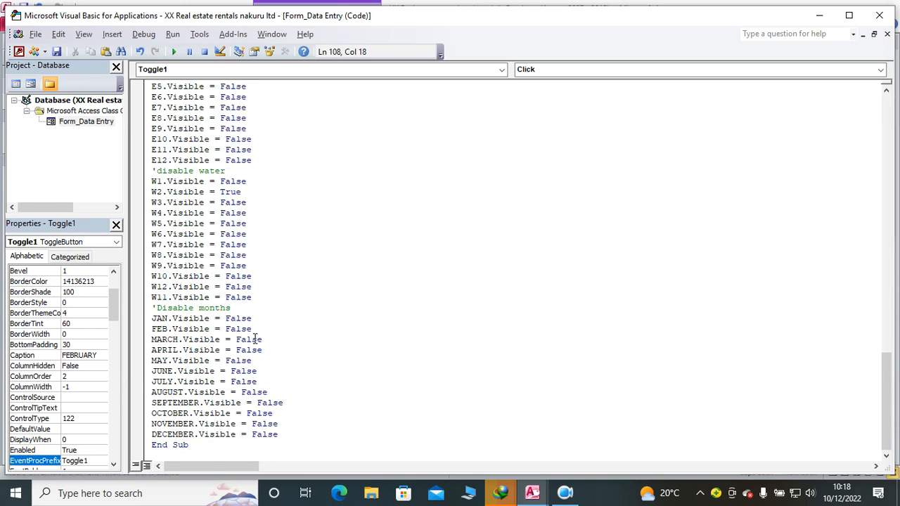
Step: Change the FEB.Visible statement in the Toggle1_Click procedure to True
drag(263, 328, 224, 329)
text(TRUE)
click(248, 359)
Step: Add the statement Label16.Caption = "FEBRUARY" below the 'disable electricity comment in Toggle1_Click
scroll(308, 281, down, 8)
click(267, 224)
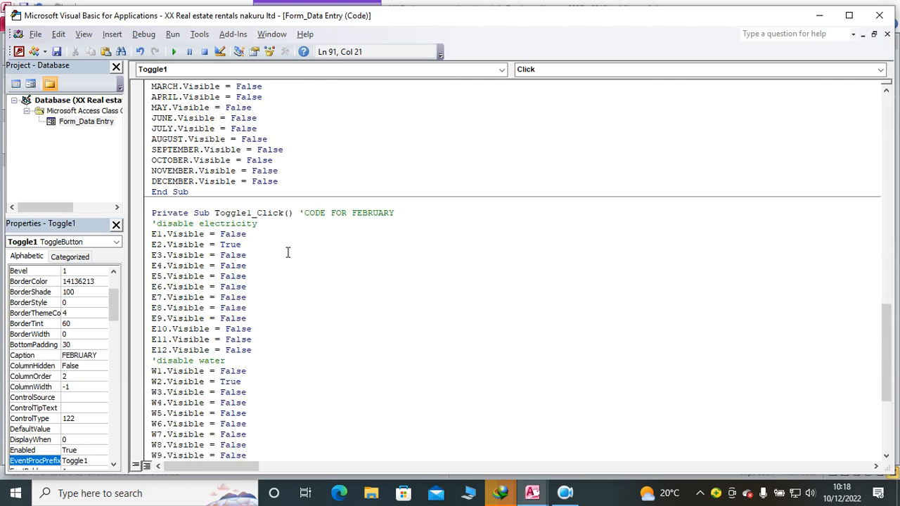
key(Return)
text(lable)
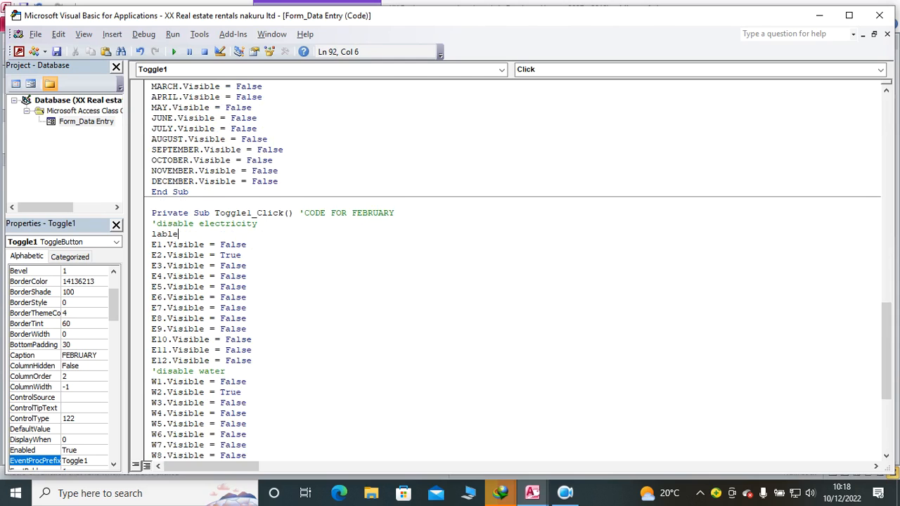
key(BackSpace)
key(BackSpace)
text(el16)
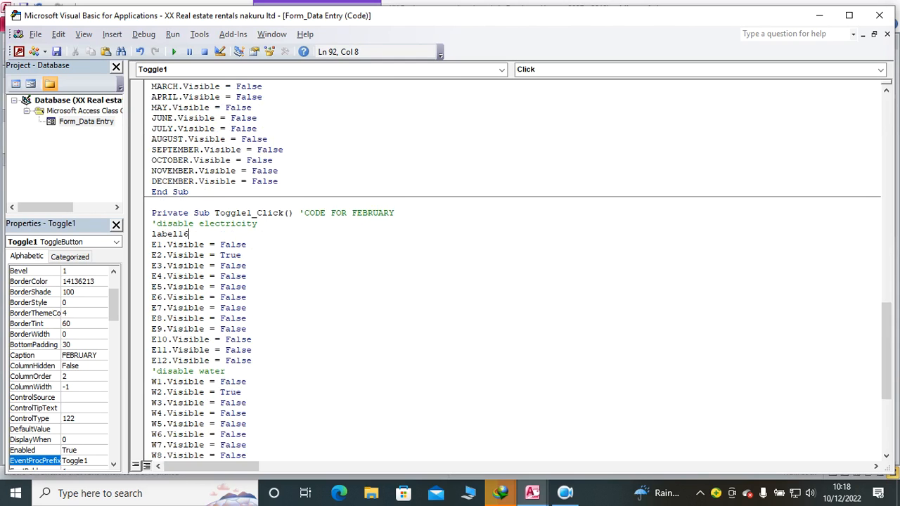
text(.Caption="FEBRUARY)
click(361, 298)
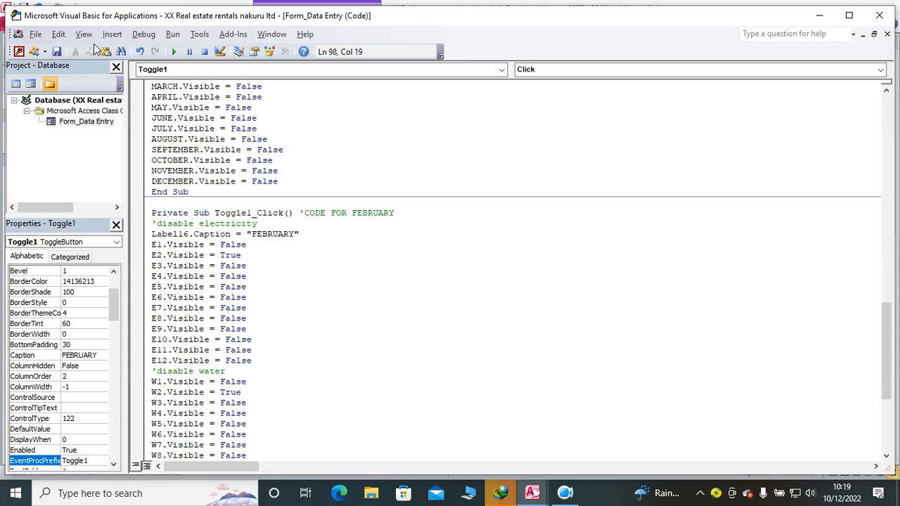
Step: Return from the code to the Data Entry form and run it in Form View
click(19, 51)
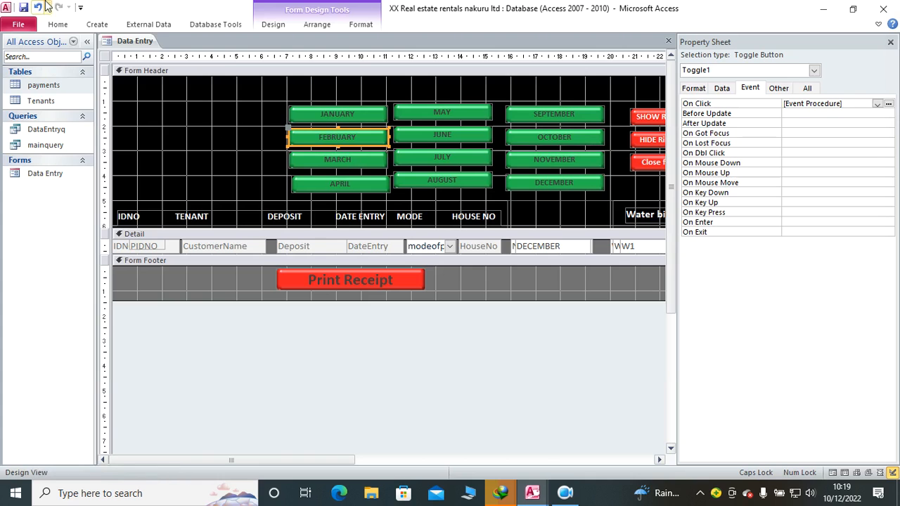
click(58, 24)
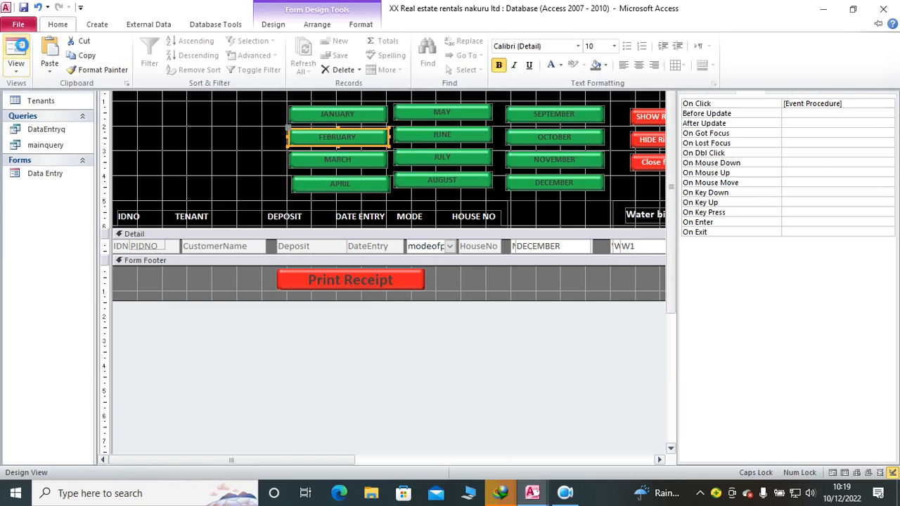
click(19, 46)
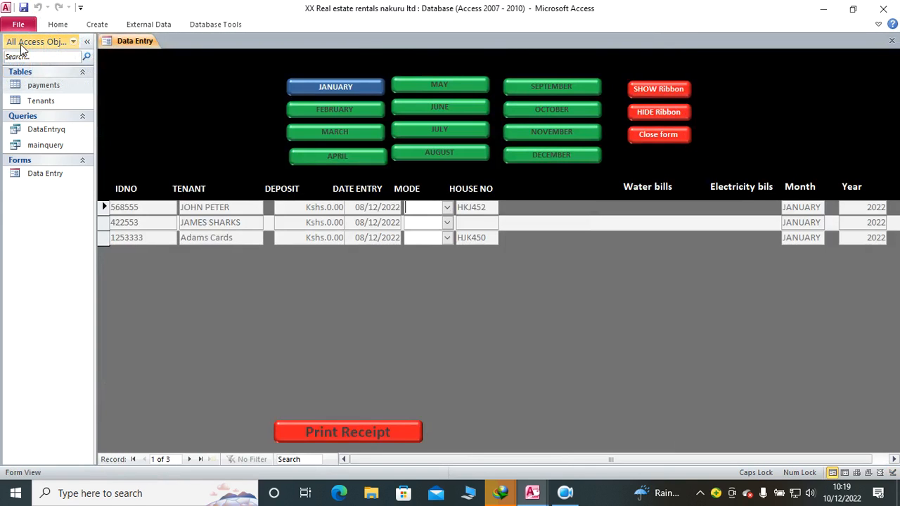
Step: Reveal the January fields and enter 4500 as the first tenant's January amount
click(303, 89)
click(543, 208)
text(4500)
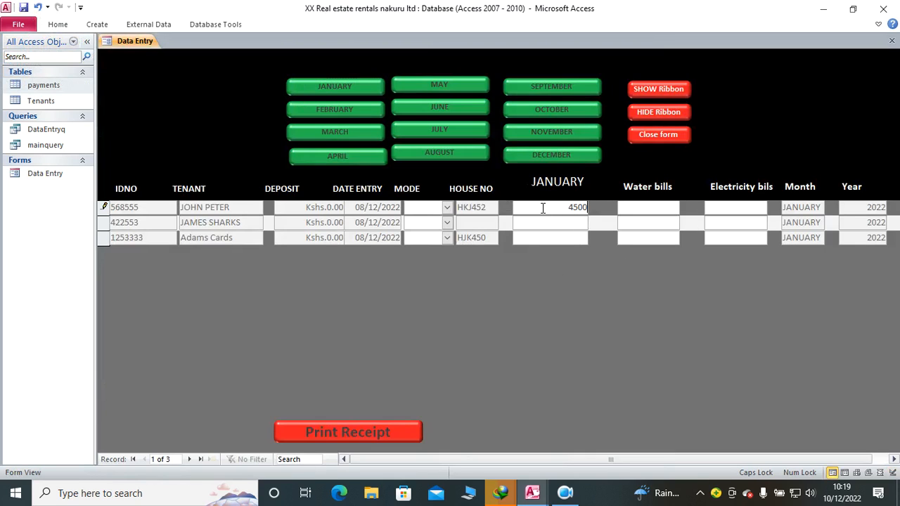
Step: Enter 1200 for water and 1000 for electricity in the first tenant's January record and commit the record
click(645, 210)
text(1200)
click(726, 207)
text(1000)
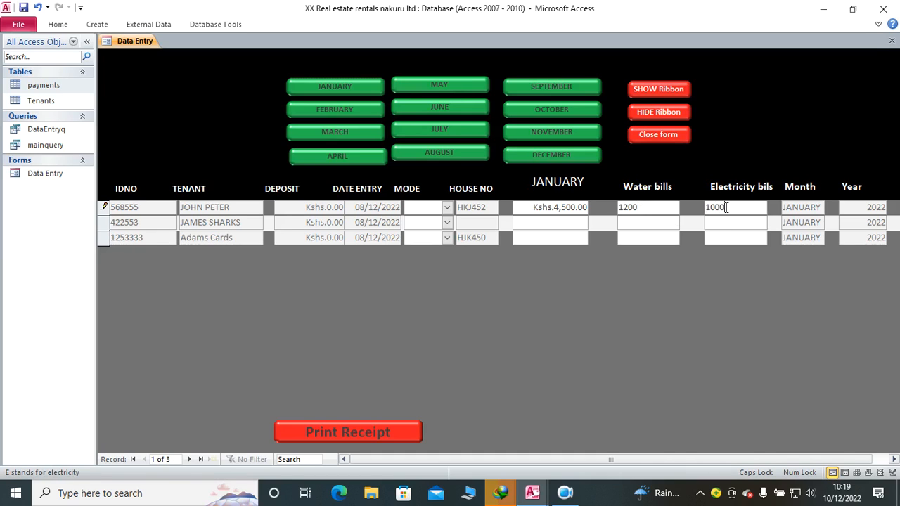
click(644, 223)
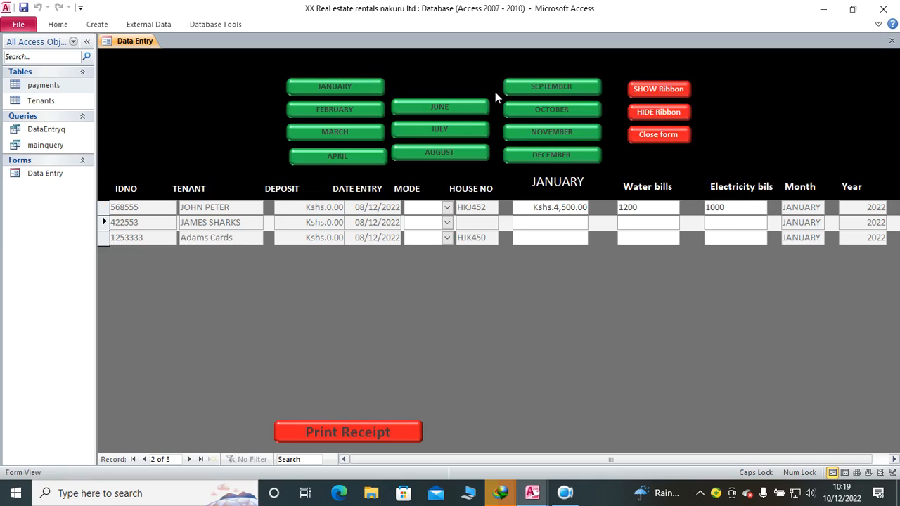
Step: Reveal the February fields and enter 20000, water bill 120 and electricity bill 850 for the first tenant
click(345, 104)
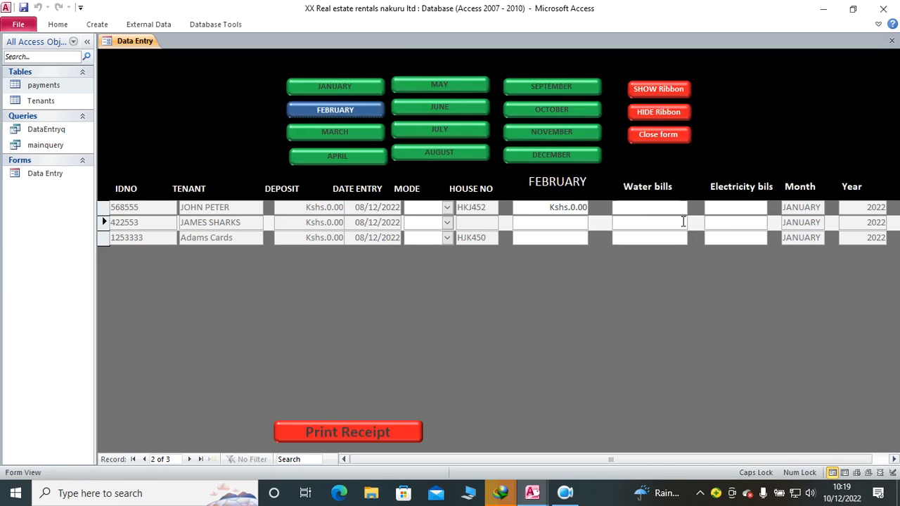
drag(571, 208, 610, 212)
drag(542, 208, 601, 206)
text(20000)
click(622, 207)
text(120)
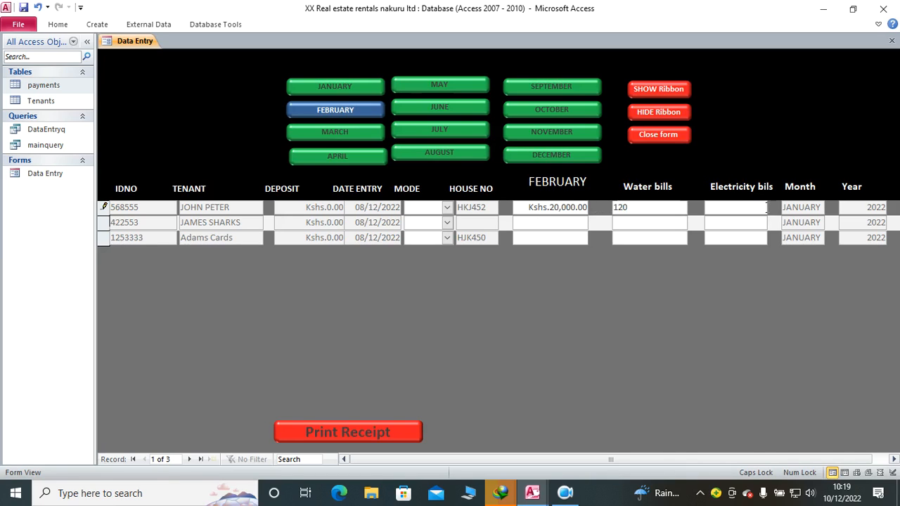
click(724, 207)
text(850)
Step: Alternate between the January and February fields to compare the first tenant's entries for each month
click(348, 89)
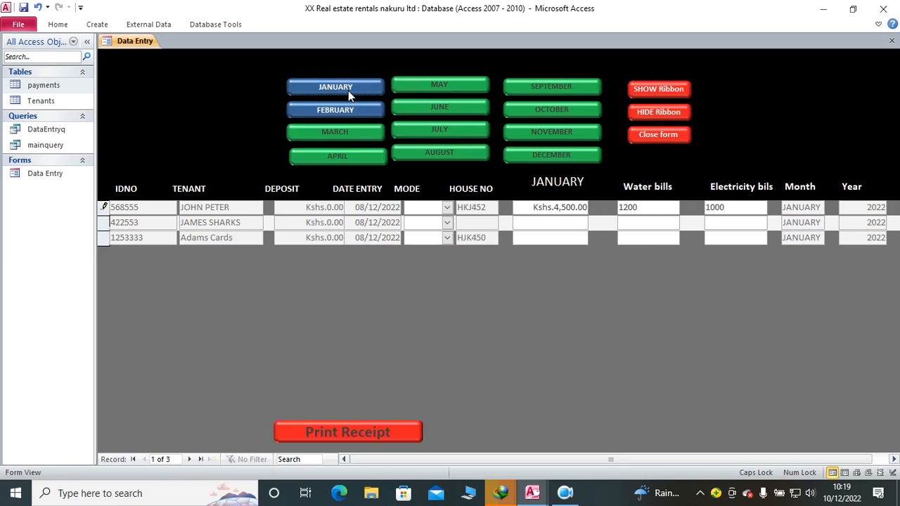
click(303, 113)
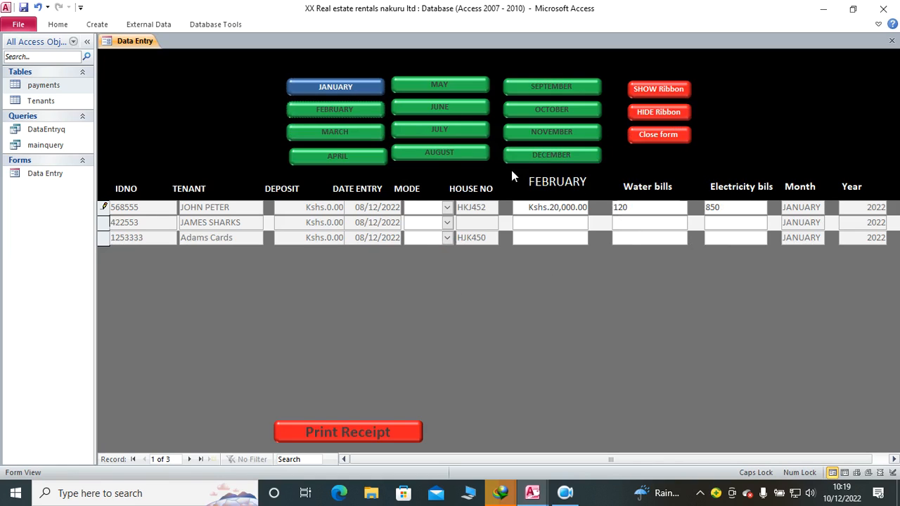
click(336, 111)
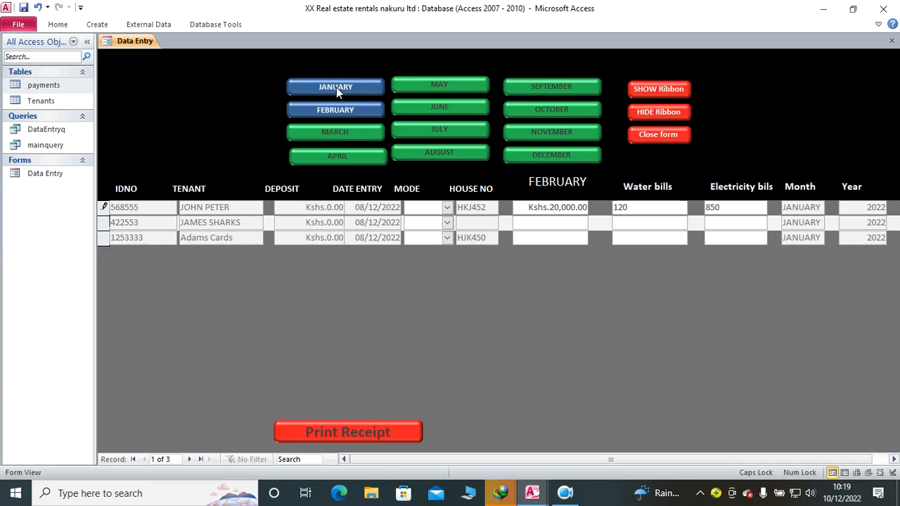
click(336, 87)
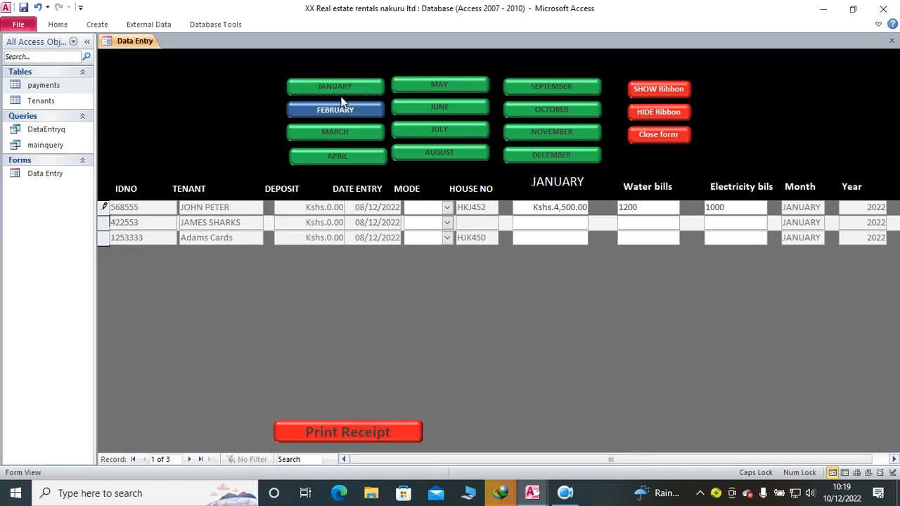
Step: Switch the form to Design View and create an On Click event procedure for the MARCH toggle button
mouse_move(532, 493)
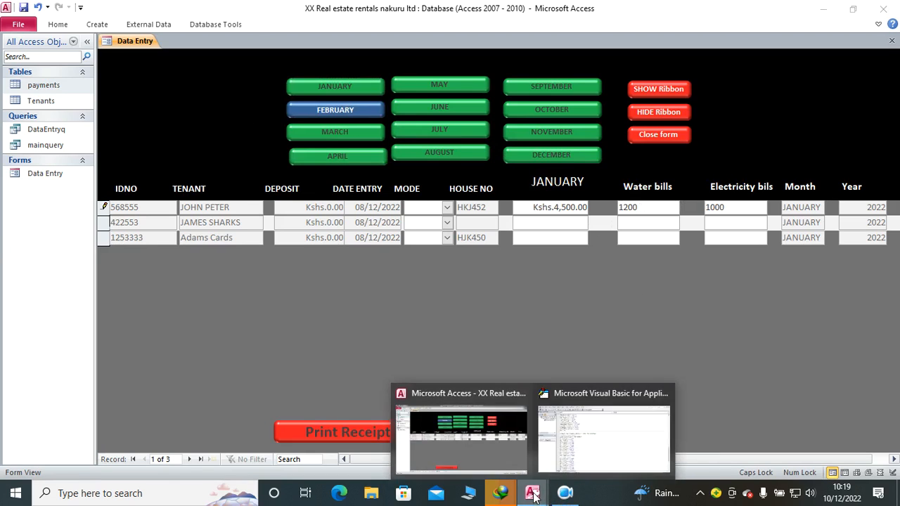
click(565, 455)
key(alt+F11)
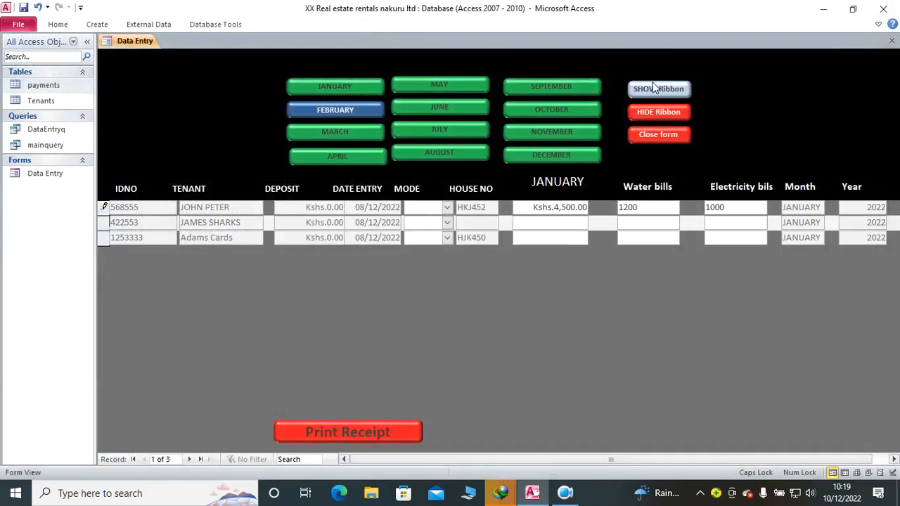
right_click(162, 68)
click(197, 111)
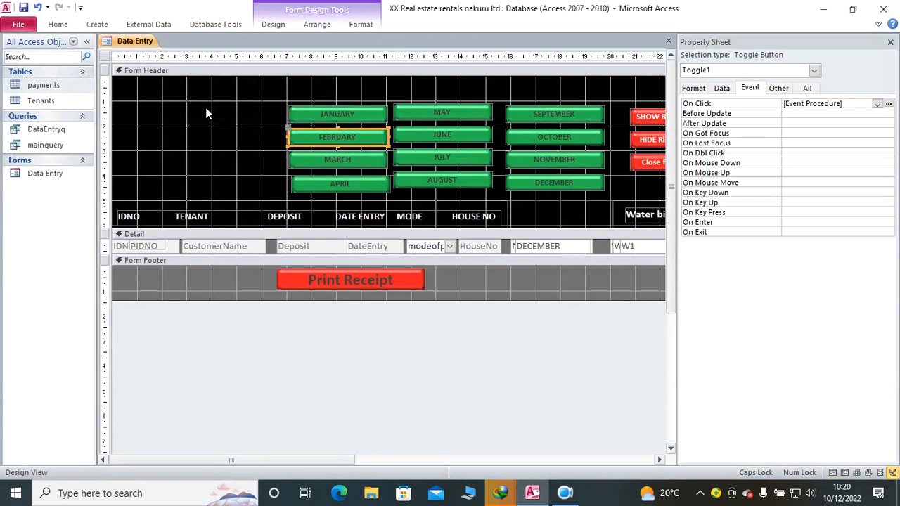
click(369, 159)
click(753, 89)
click(876, 104)
click(837, 114)
click(889, 104)
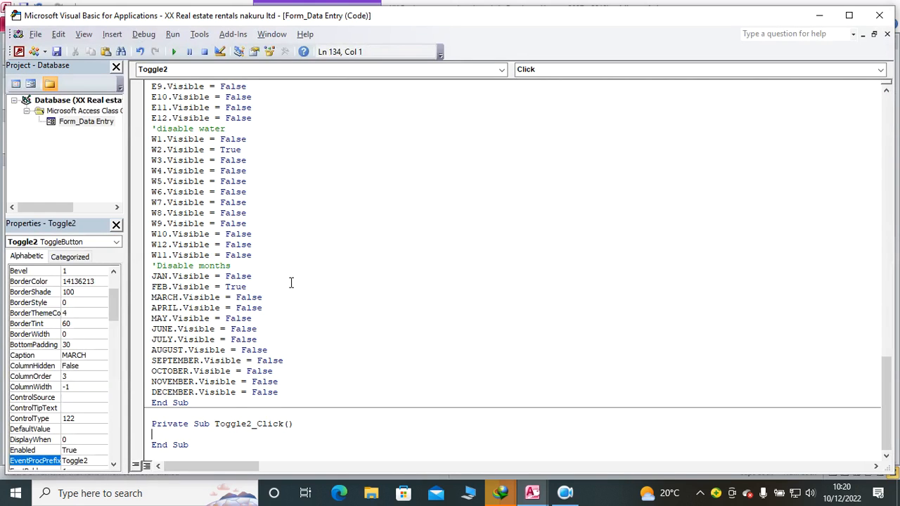
Step: Add the comment 'CODE FOR MARCH to Toggle2_Click and paste the copied block of visibility statements below it
text('CODE OF)
key(BackSpace)
key(BackSpace)
key(BackSpace)
text(FOR SEARCH)
key(Return)
key(ctrl+v)
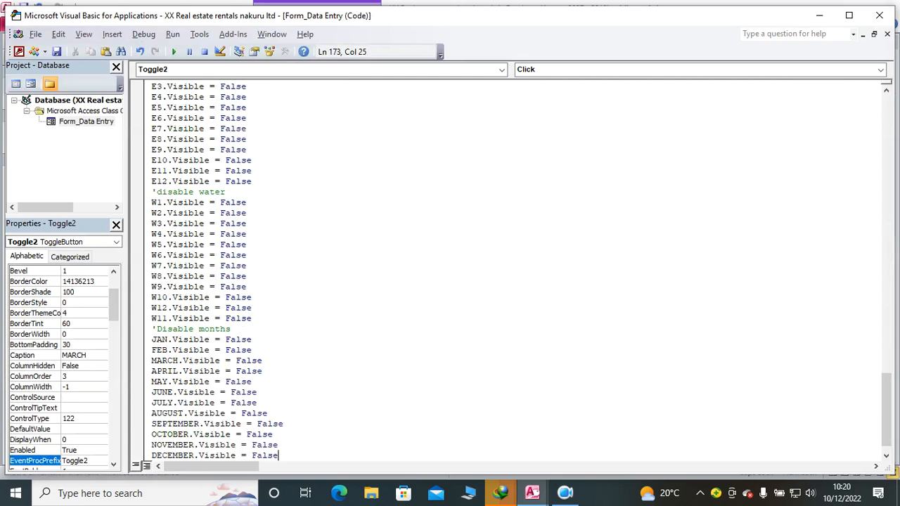
Step: Insert the statement Label16.Caption = "MARCH" below the 'CODE FOR MARCH comment in Toggle2_Click
scroll(260, 85, up, 5)
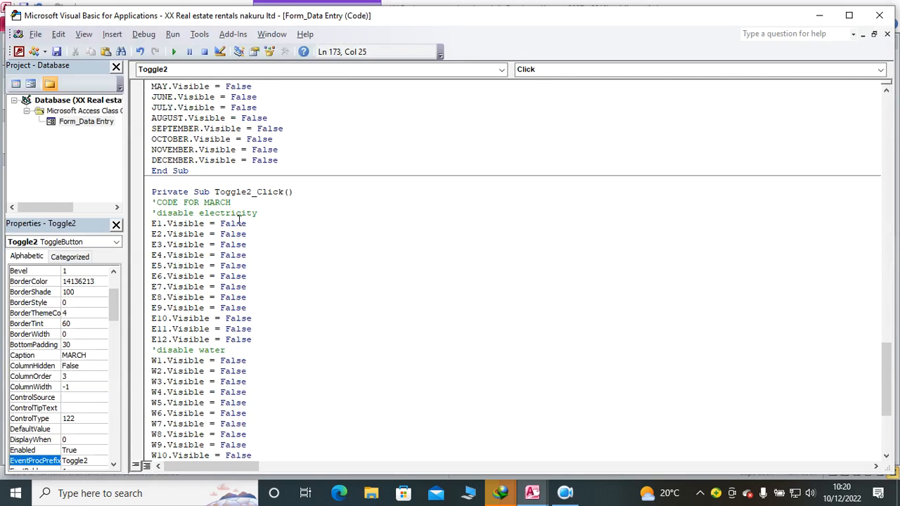
click(260, 204)
key(Return)
text(Lable)
key(BackSpace)
key(BackSpace)
key(BackSpace)
text(ble)
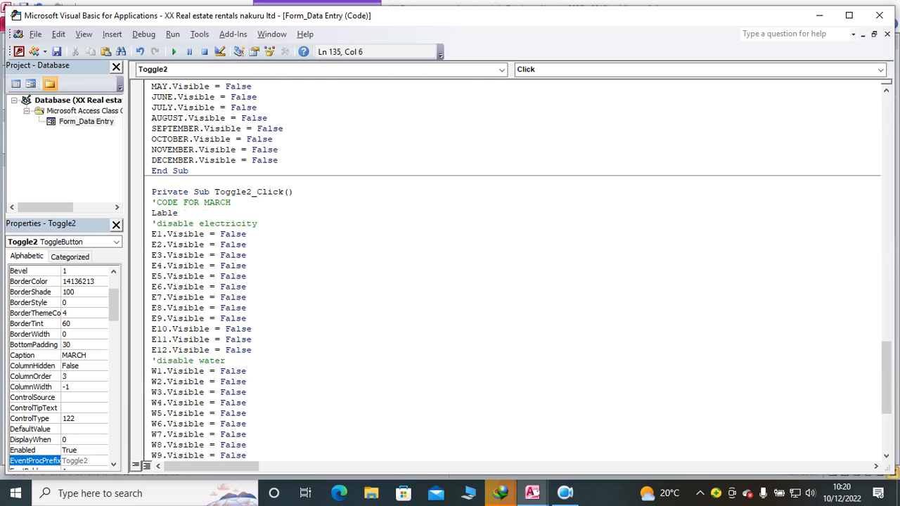
key(BackSpace)
key(BackSpace)
text(el16.cap)
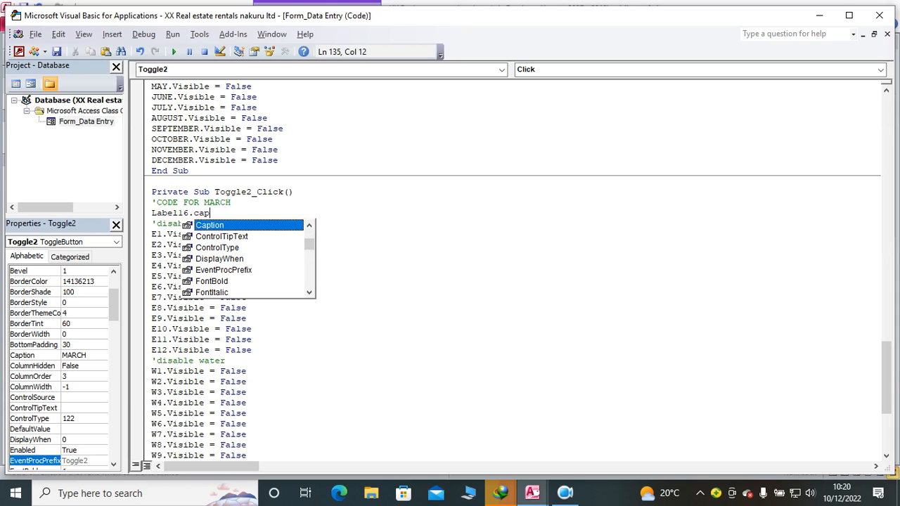
key(Tab)
text(=")
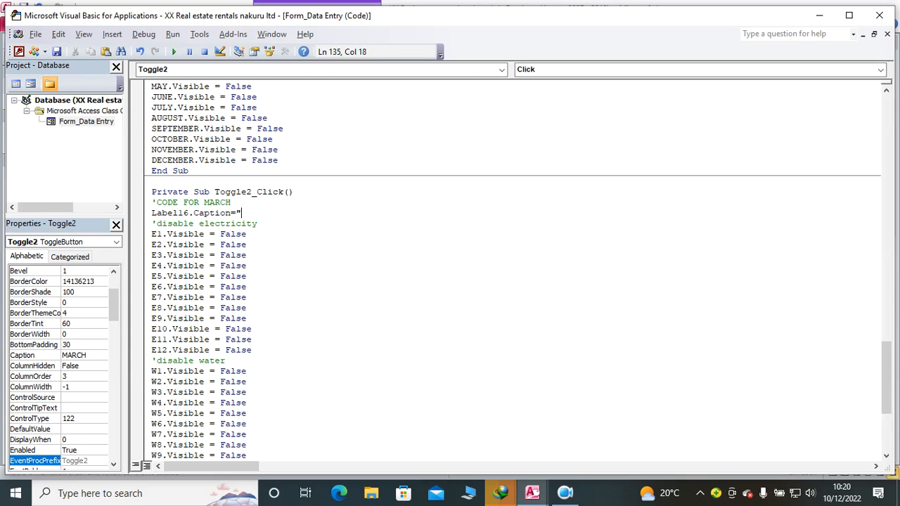
text(MARCH")
Step: Change the E3.Visible and W3.Visible statements in Toggle2_Click to True
click(232, 235)
double_click(233, 256)
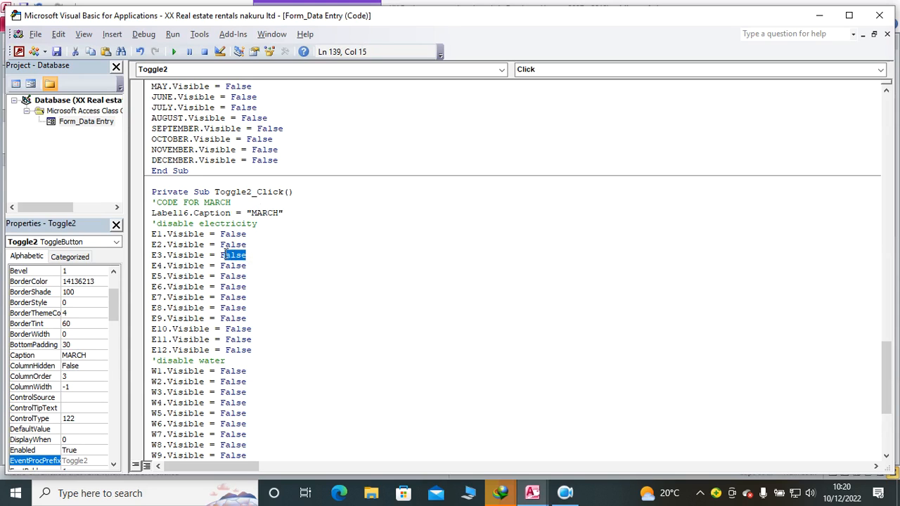
text(TRUE)
double_click(232, 393)
click(257, 394)
double_click(224, 395)
text(TRUE)
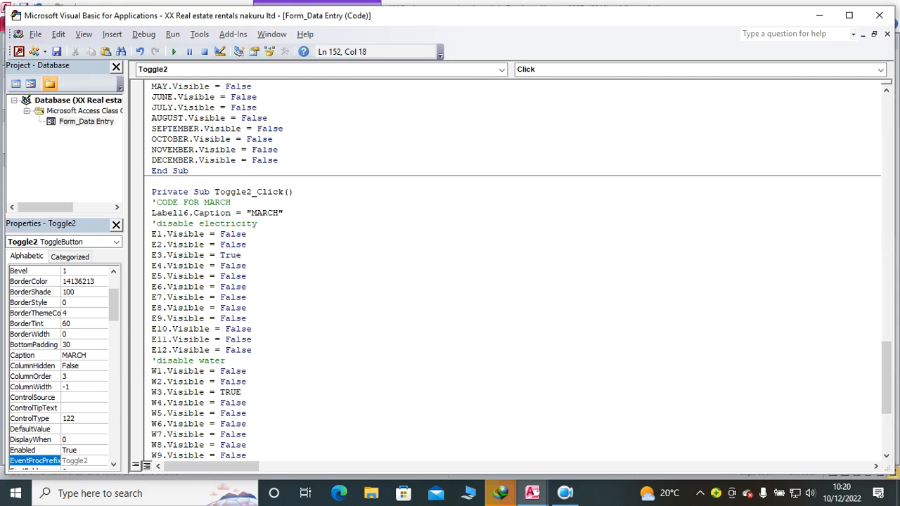
click(263, 402)
Step: Change the MARCH.Visible statement in the Toggle2_Click procedure to True
scroll(263, 402, down, 6)
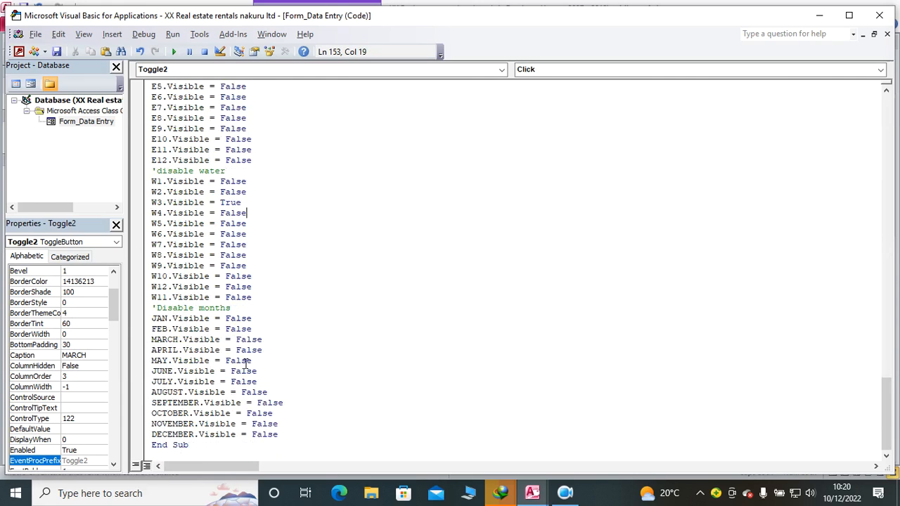
drag(262, 202, 208, 209)
key(End)
key(BackSpace)
key(BackSpace)
key(BackSpace)
text(URE)
key(BackSpace)
key(BackSpace)
key(BackSpace)
text(RUE)
drag(268, 339, 237, 340)
text(TRUE)
click(313, 382)
Step: Return to the Data Entry form, run it in Form View and test the January, February and March buttons
key(alt+F11)
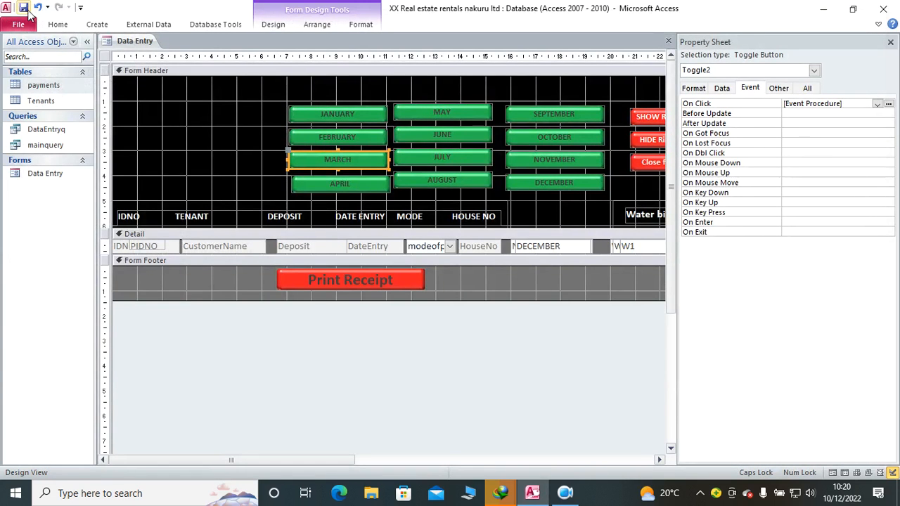
click(58, 24)
click(16, 65)
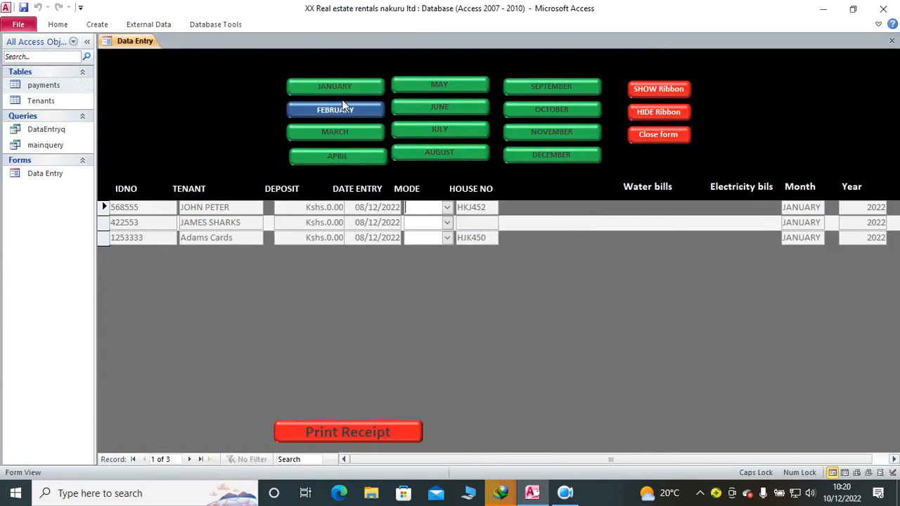
click(342, 88)
click(348, 109)
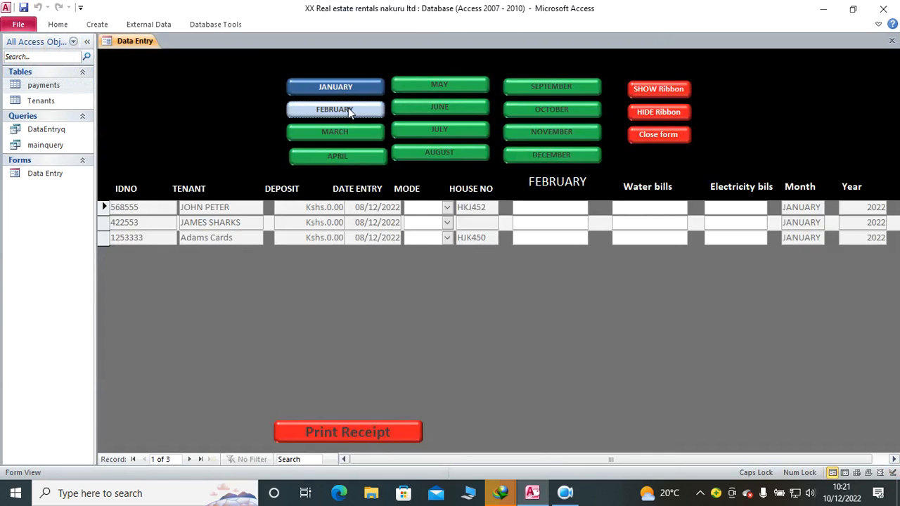
click(356, 132)
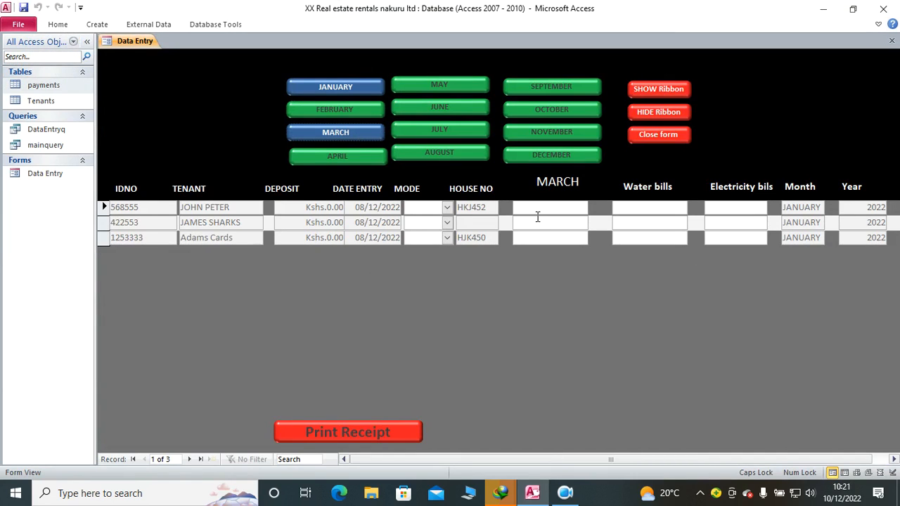
click(566, 492)
click(321, 425)
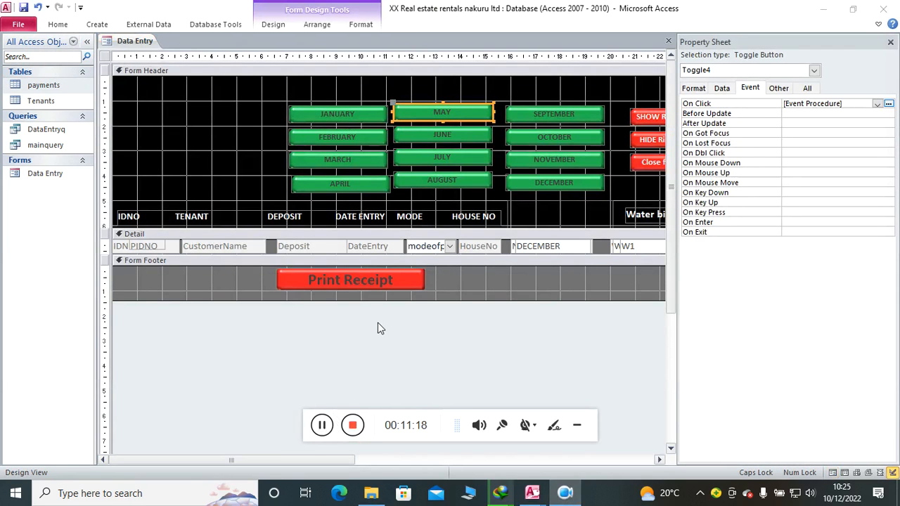
click(577, 426)
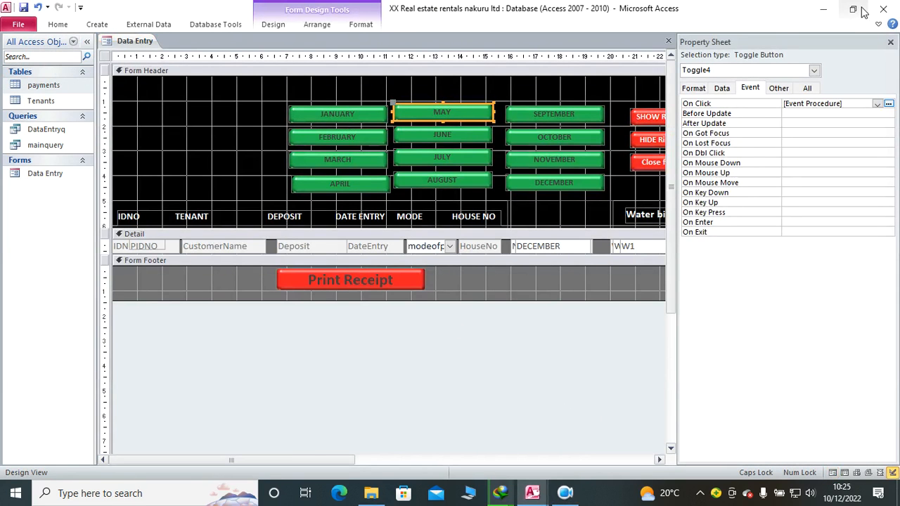
Step: Run the Data Entry form in Form View without the property sheet and try the APRIL button
click(890, 42)
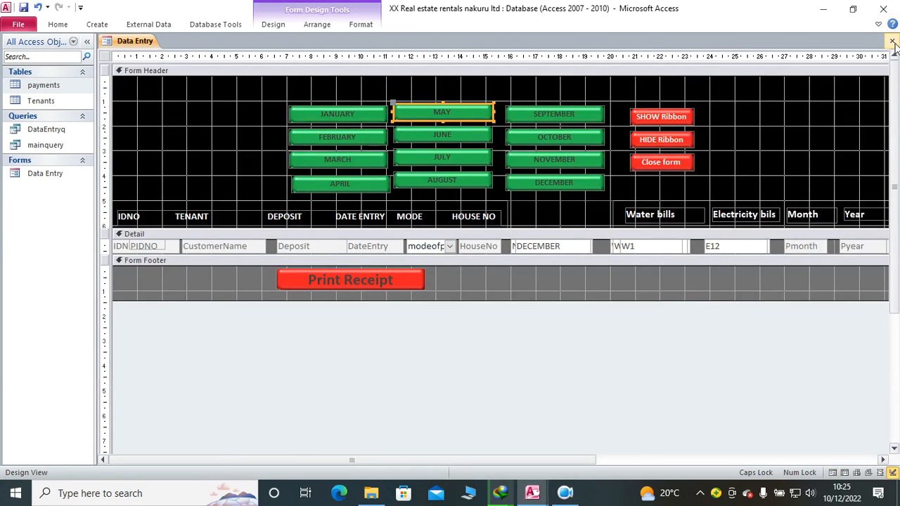
click(57, 24)
click(8, 52)
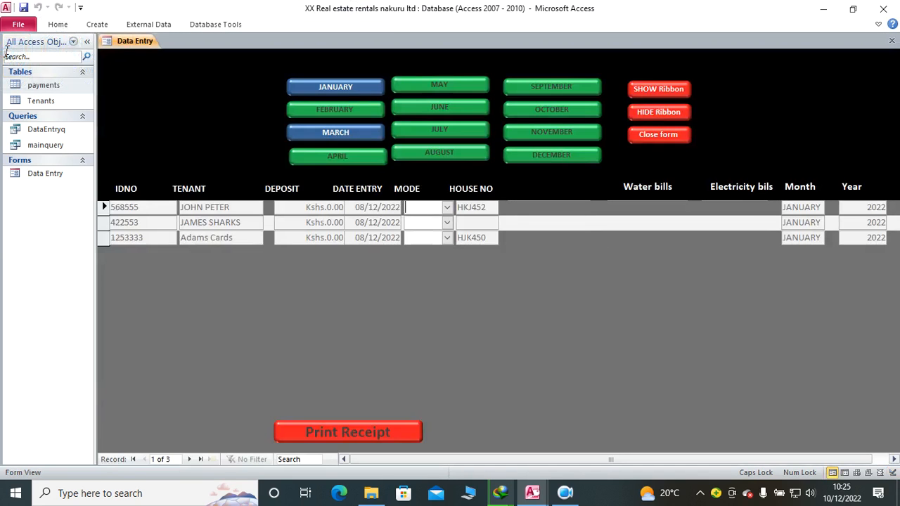
click(340, 156)
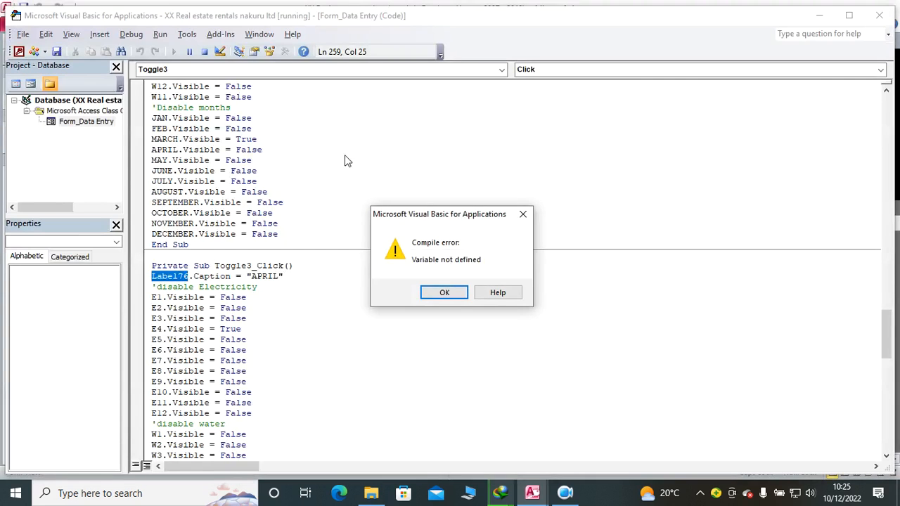
Step: Dismiss the compile error, correct the label reference in Toggle3_Click's APRIL caption statement to Label16, and return to the form
click(439, 301)
click(185, 278)
key(Delete)
scroll(222, 287, down, 17)
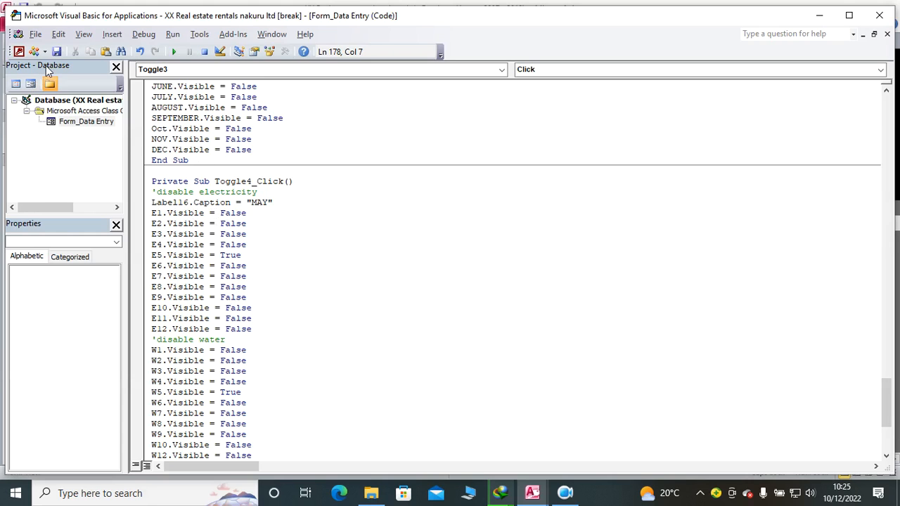
click(19, 52)
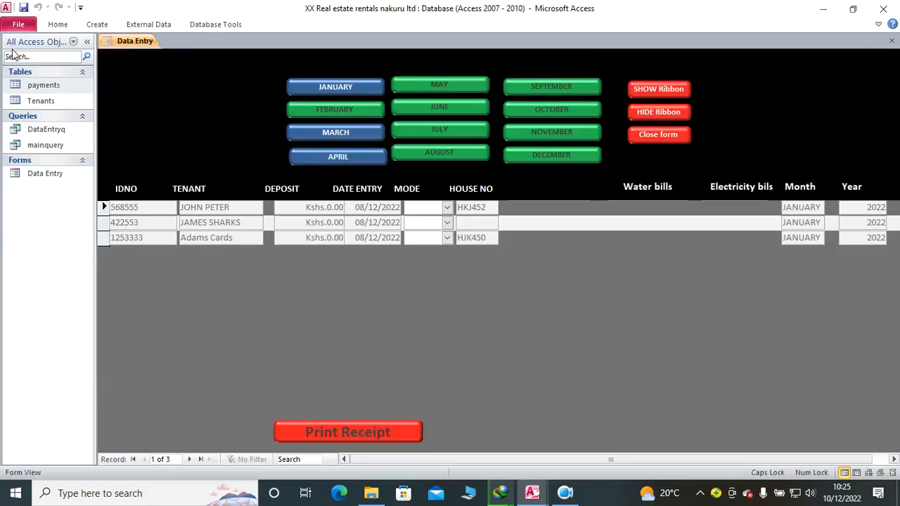
click(57, 24)
click(15, 62)
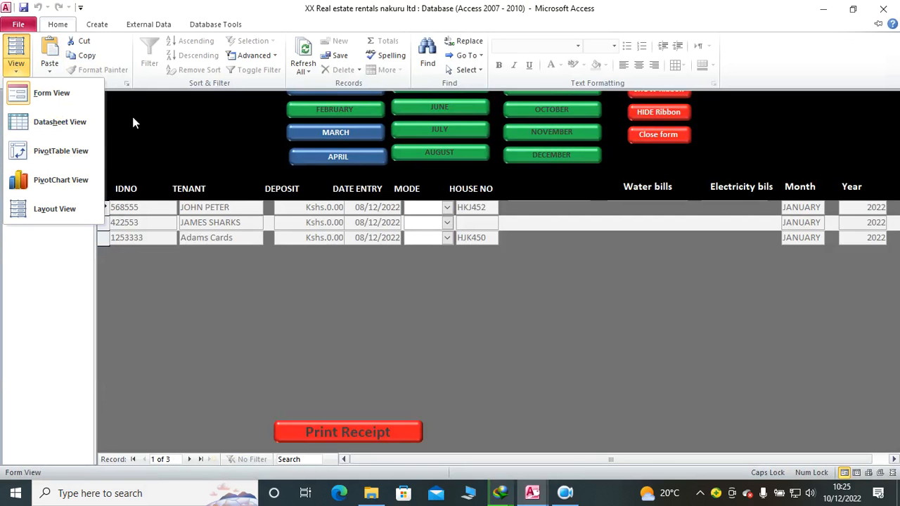
click(43, 92)
click(58, 24)
click(15, 51)
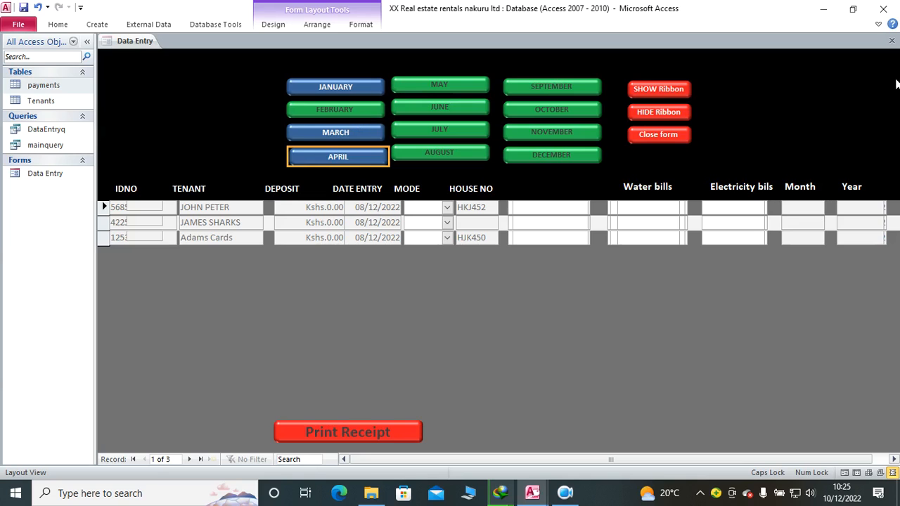
Step: Close and reopen the Data Entry form, and try the JANUARY and FEBRUARY buttons
click(891, 41)
double_click(57, 175)
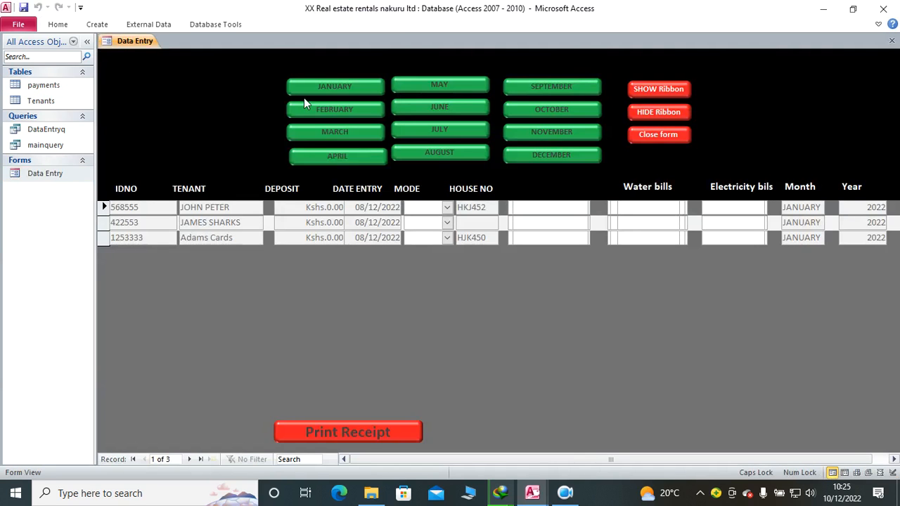
click(325, 90)
click(341, 115)
Step: Close the Data Entry form, and close the Visual Basic editor, stopping the debugger
click(892, 41)
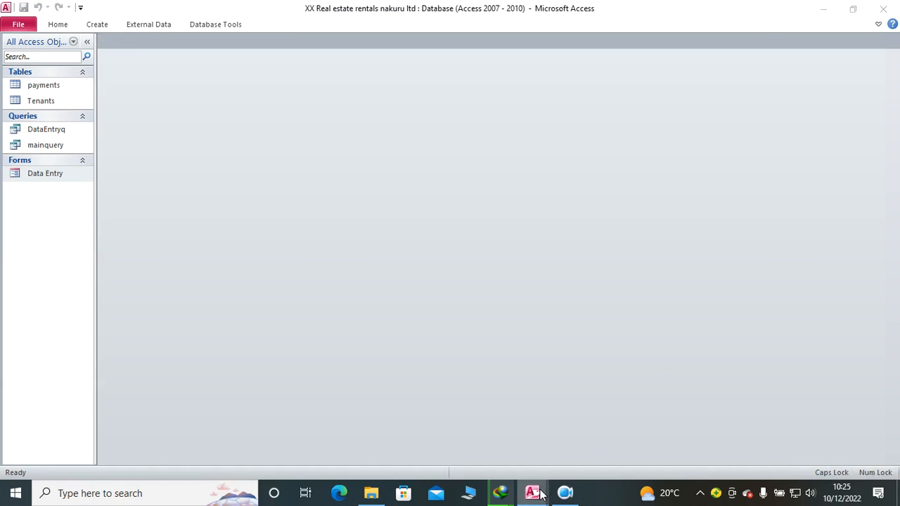
mouse_move(534, 492)
click(674, 437)
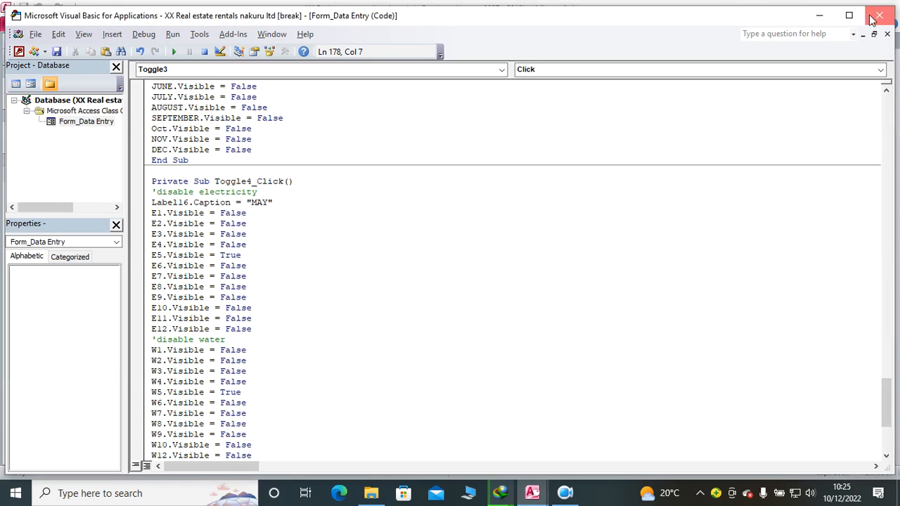
click(402, 291)
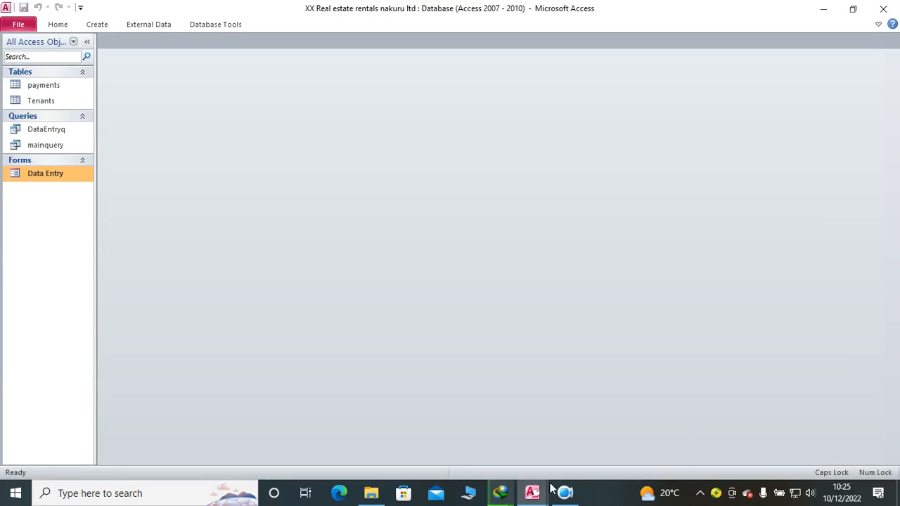
Step: Switch to the REAL ESTATE MANAGEMENT SYSTEM database, cancel its login window and confirm the exit
mouse_move(535, 495)
click(568, 452)
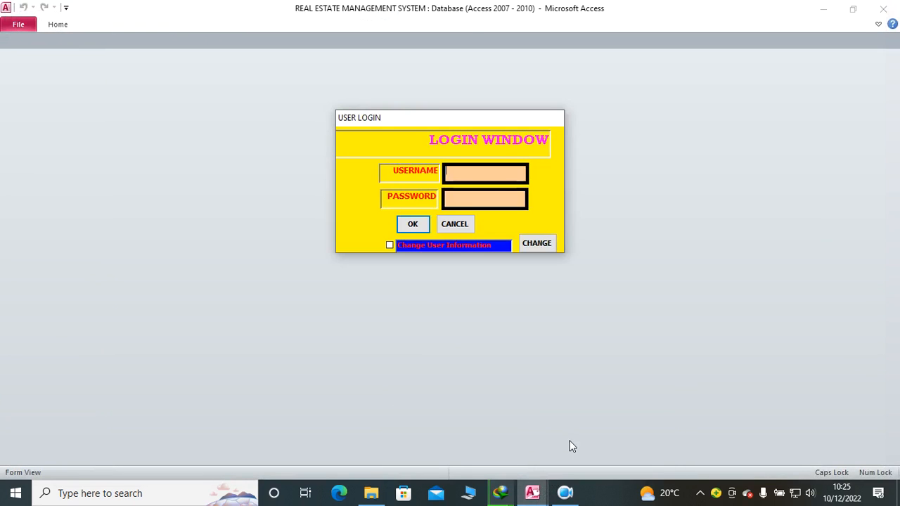
click(469, 223)
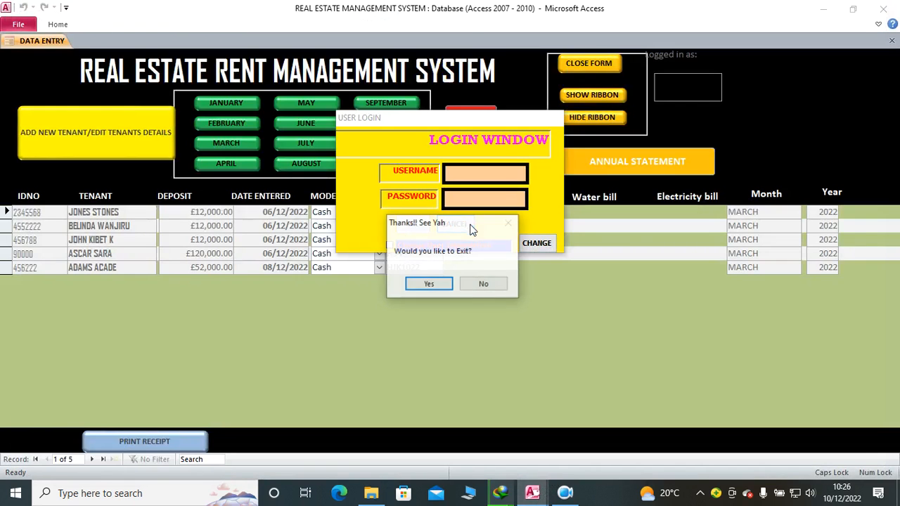
click(429, 284)
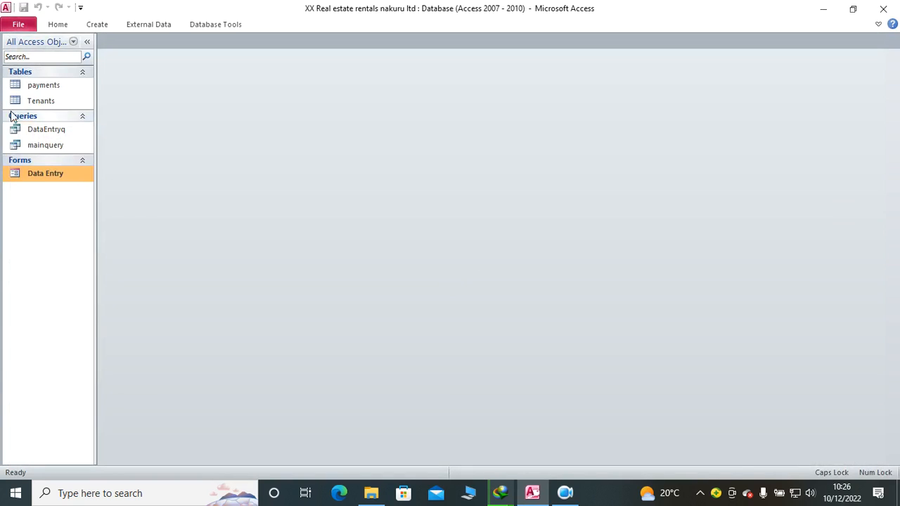
Step: Open the Data Entry form and test the JANUARY, FEBRUARY, MARCH and APRIL buttons
double_click(57, 173)
click(312, 92)
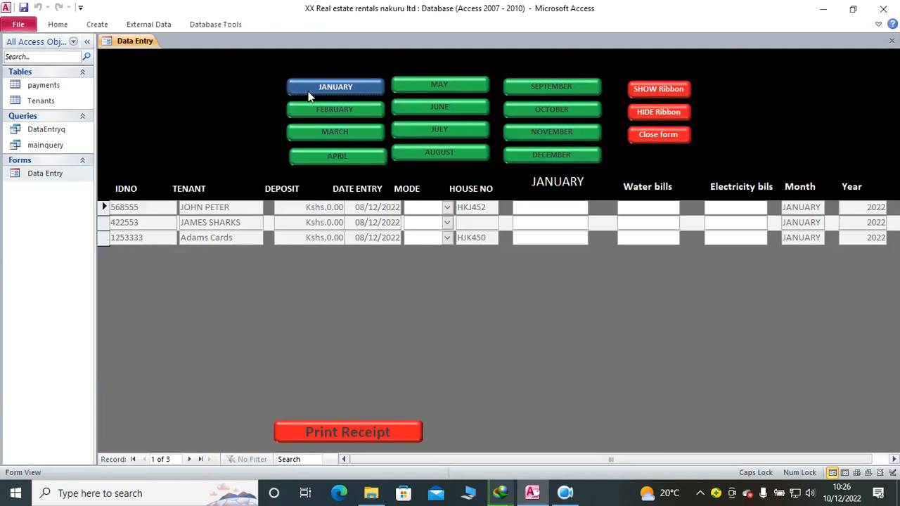
click(343, 114)
click(349, 130)
click(355, 155)
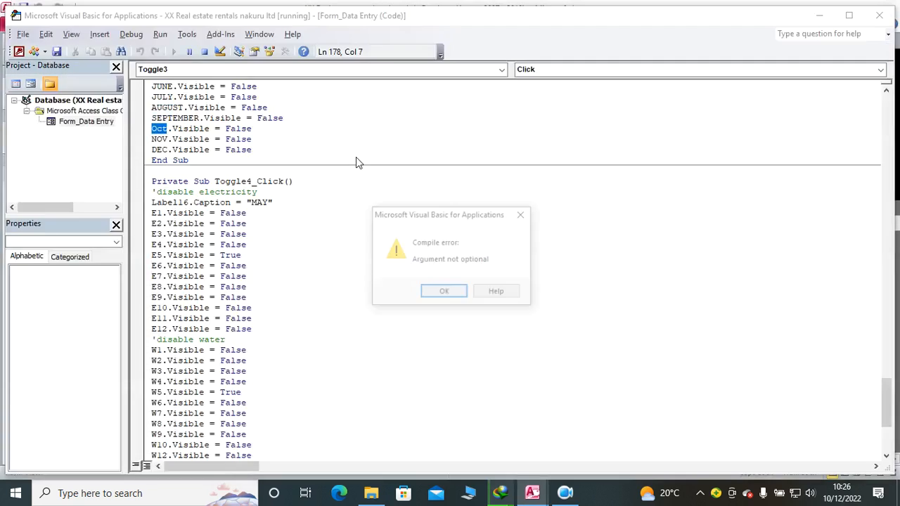
Step: Dismiss the compile error, correct the October field reference in Toggle3_Click to OCTOBER, and close the code editor, stopping the debugger
click(430, 291)
scroll(373, 251, up, 3)
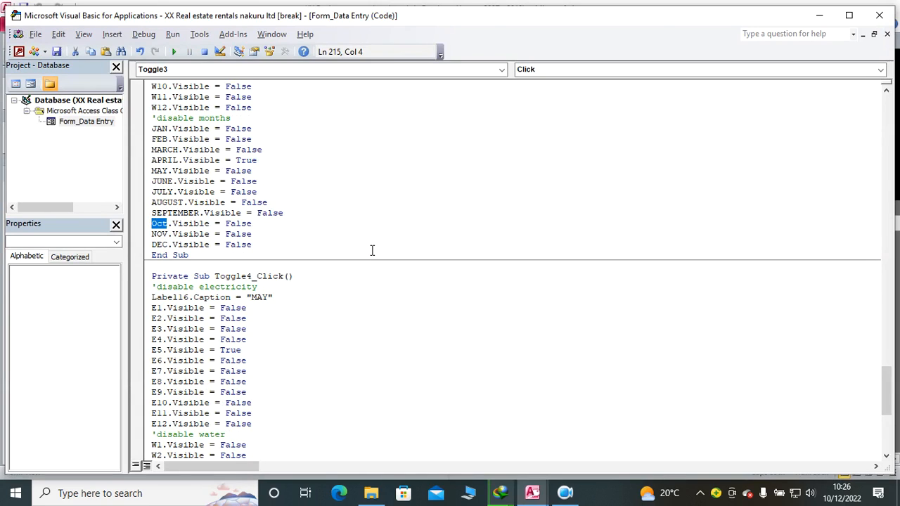
scroll(372, 251, up, 6)
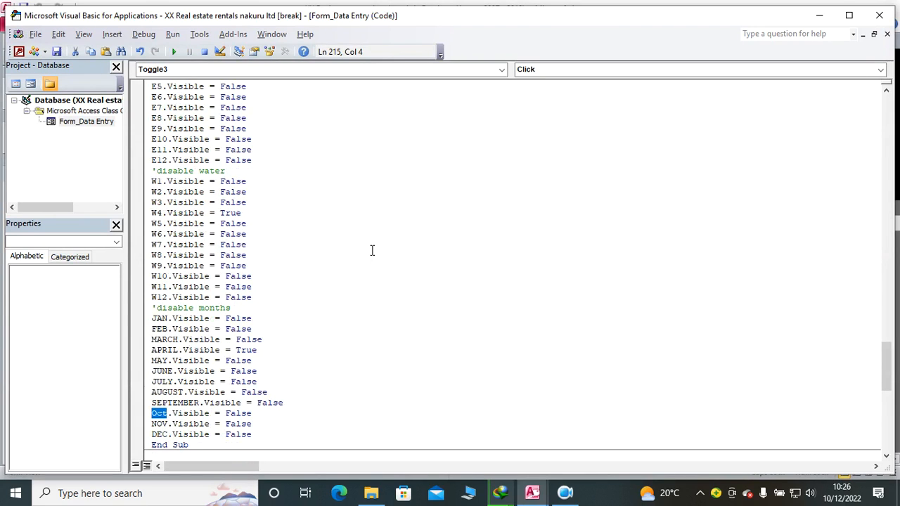
scroll(373, 251, up, 10)
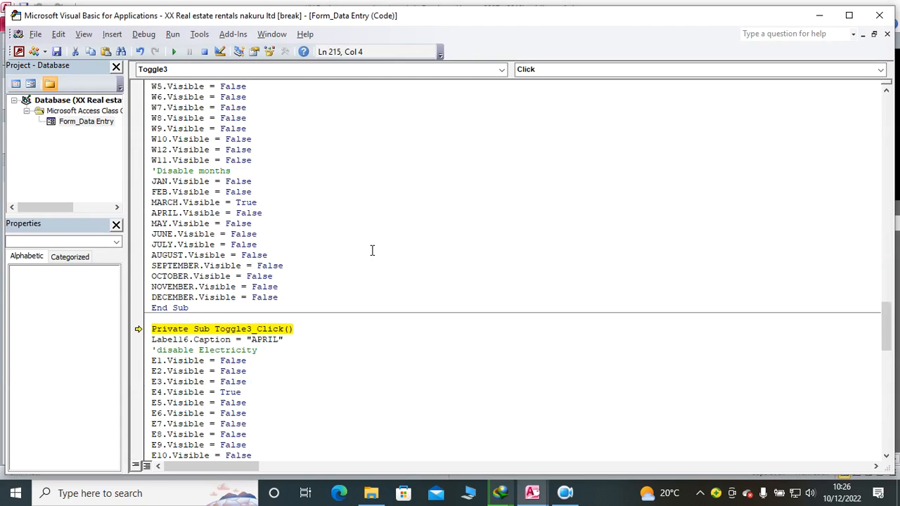
scroll(372, 250, down, 12)
click(171, 350)
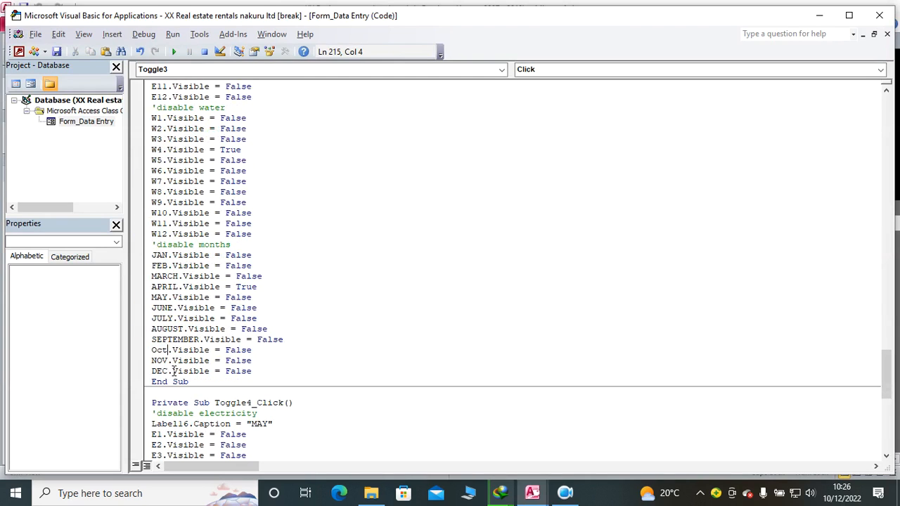
text(OBER)
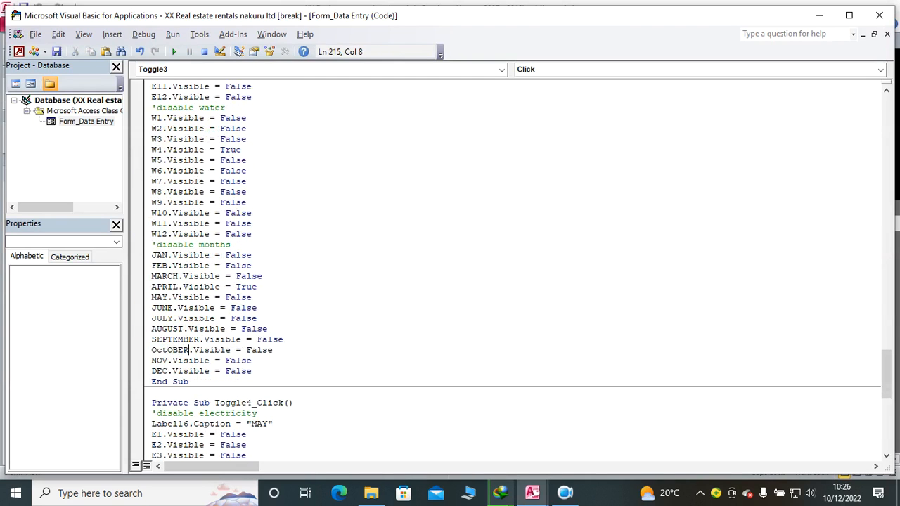
key(Down)
key(Down)
key(Down)
click(871, 19)
click(404, 294)
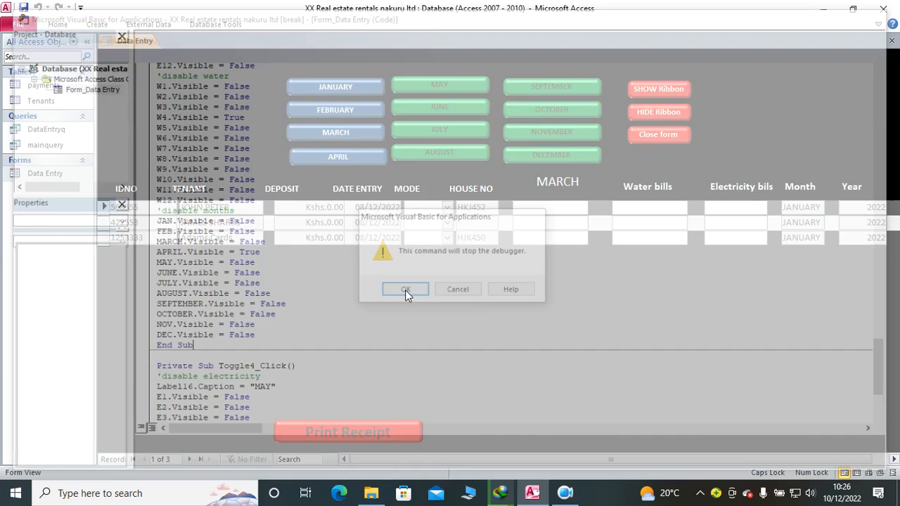
Step: Test the FEBRUARY, MAY and APRIL buttons on the Data Entry form
click(314, 107)
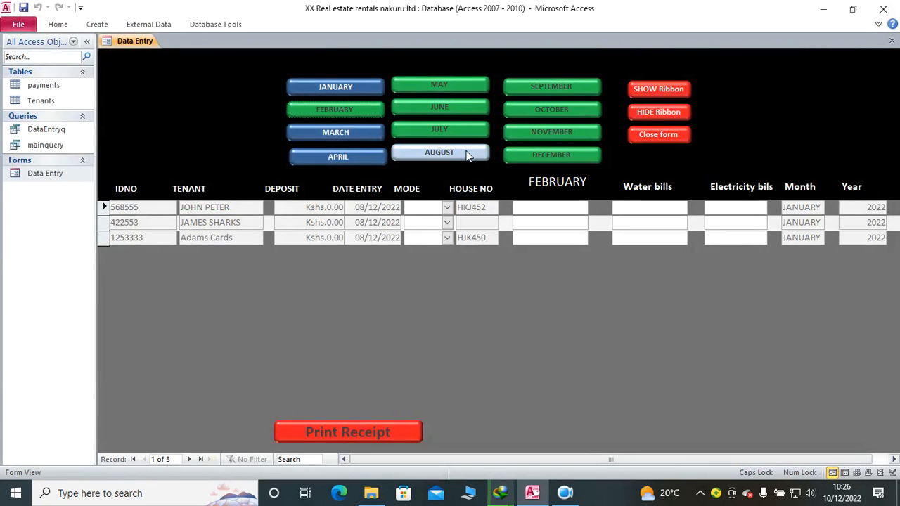
click(443, 93)
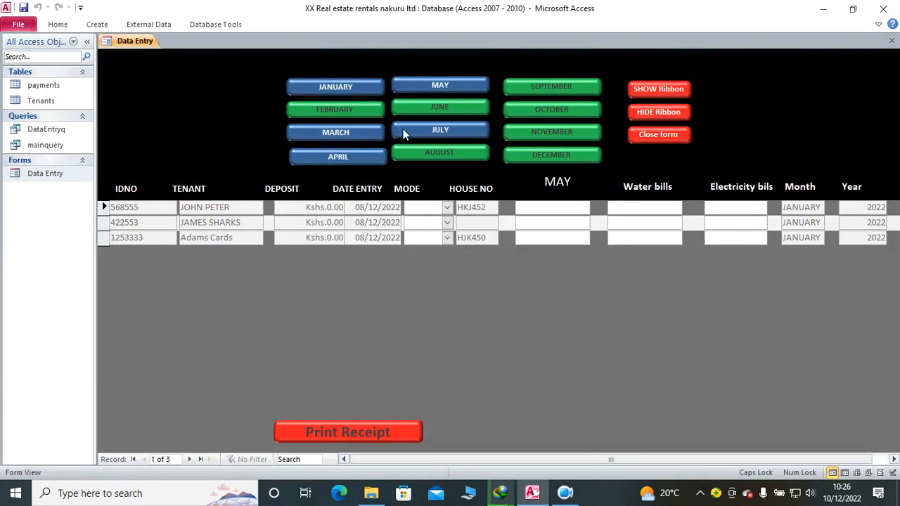
click(360, 154)
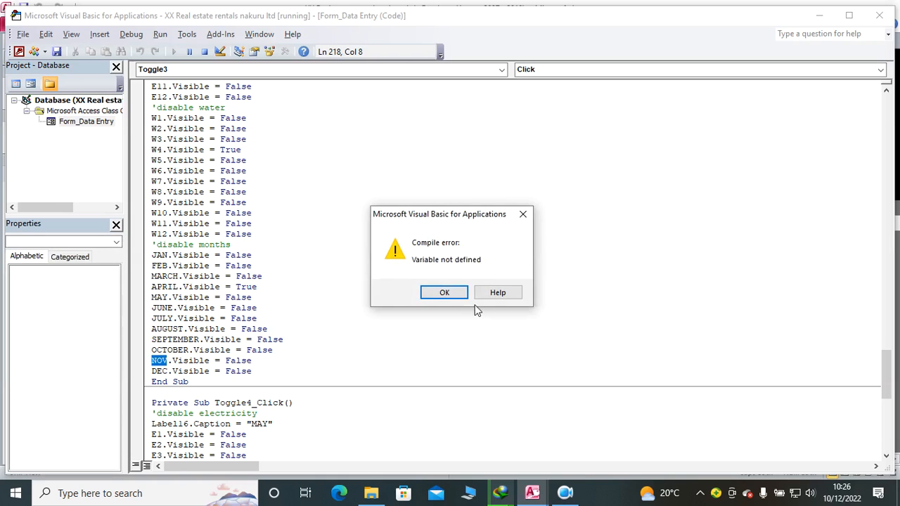
Step: Dismiss the compile error and correct the last two month field references in Toggle3_Click to NOVEMBER and DECEMBER
key(Return)
click(172, 360)
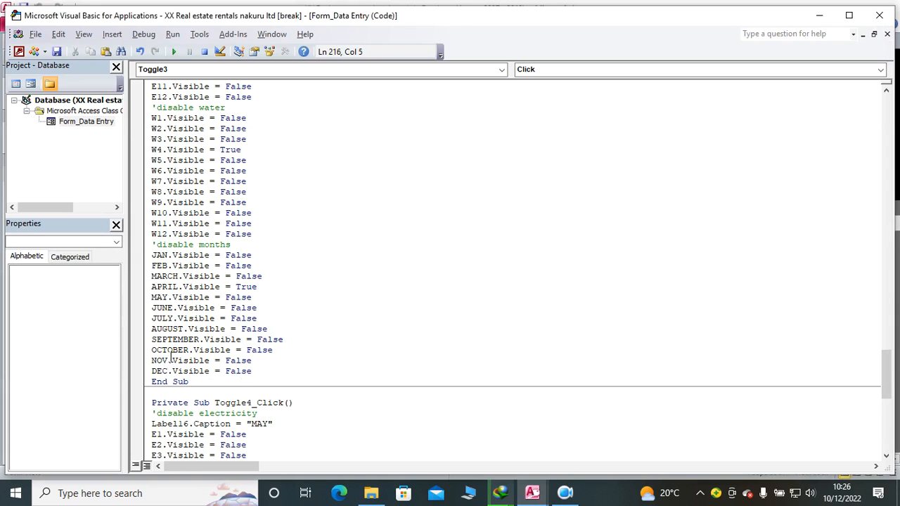
text(EMBER)
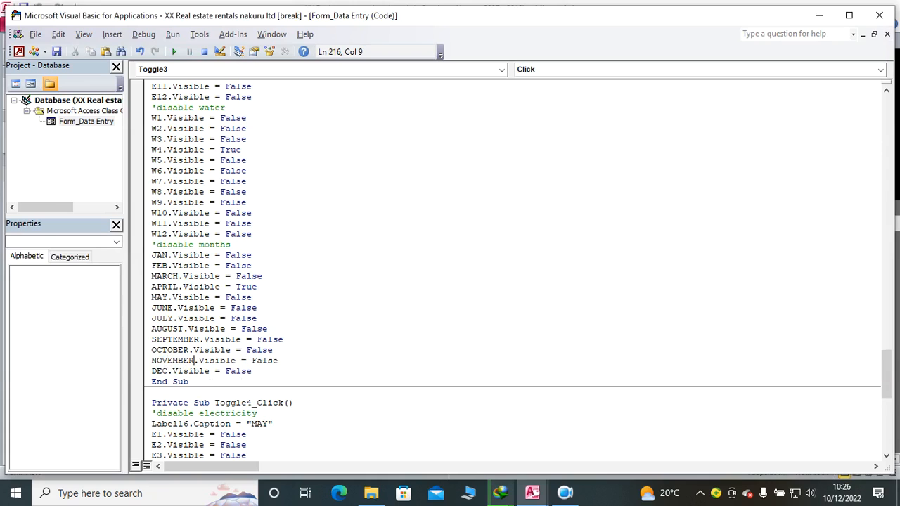
click(170, 371)
text(E)
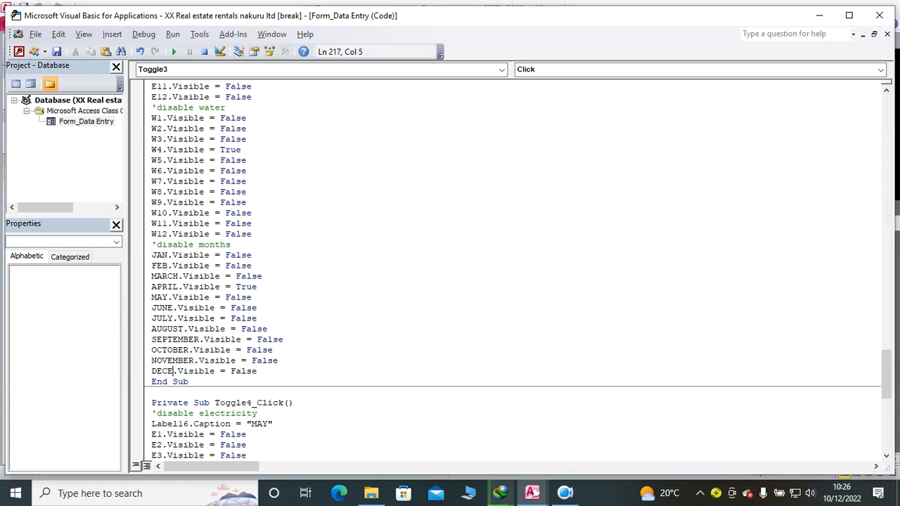
text(MBRE)
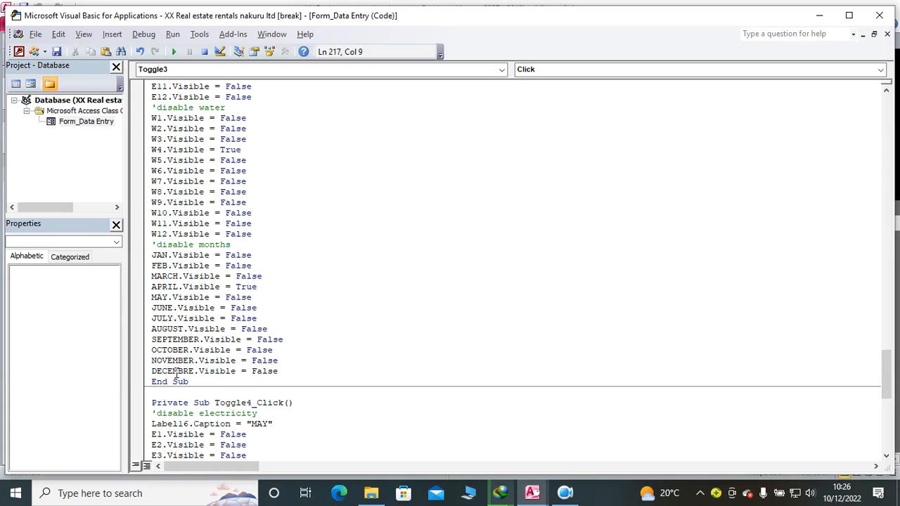
key(BackSpace)
key(BackSpace)
text(ER)
Step: Close the Visual Basic editor, stopping the debugger, to return to the running Data Entry form
click(19, 52)
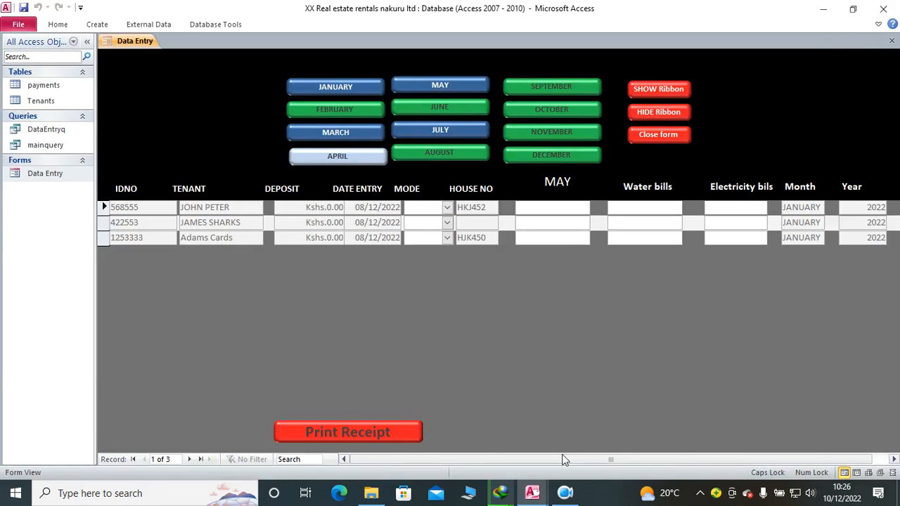
mouse_move(532, 493)
click(612, 430)
click(879, 15)
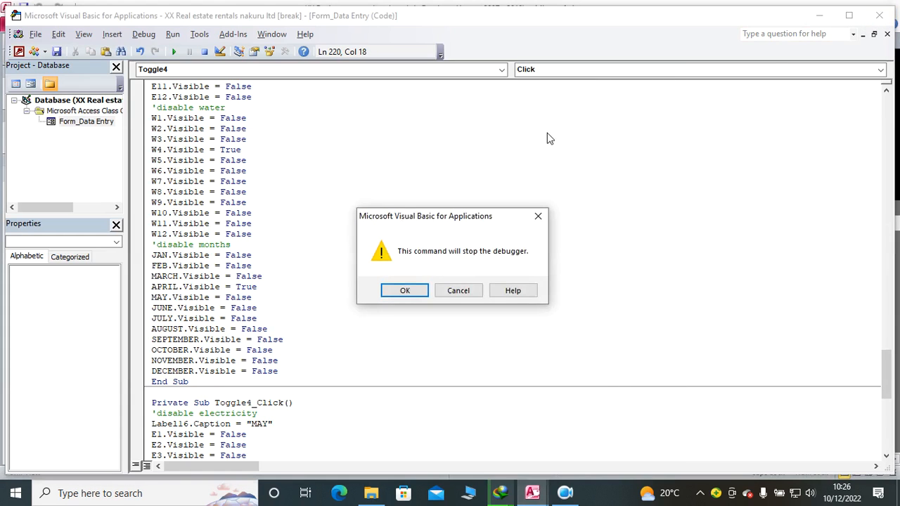
click(404, 289)
Step: Test the APRIL, MARCH and FEBRUARY buttons on the Data Entry form
click(369, 157)
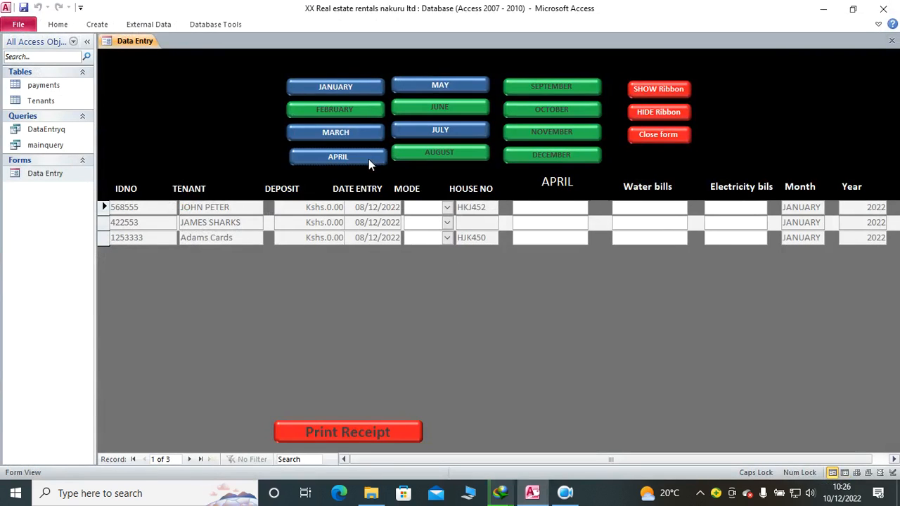
click(342, 132)
click(343, 111)
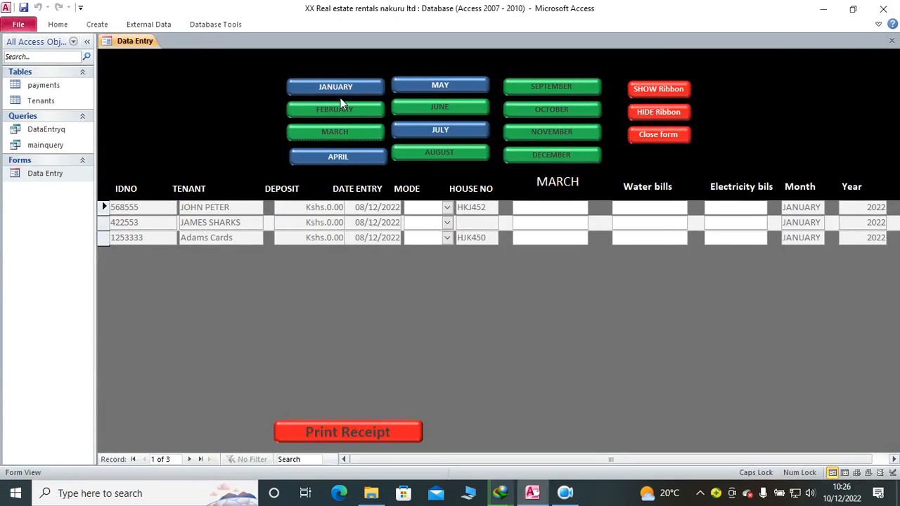
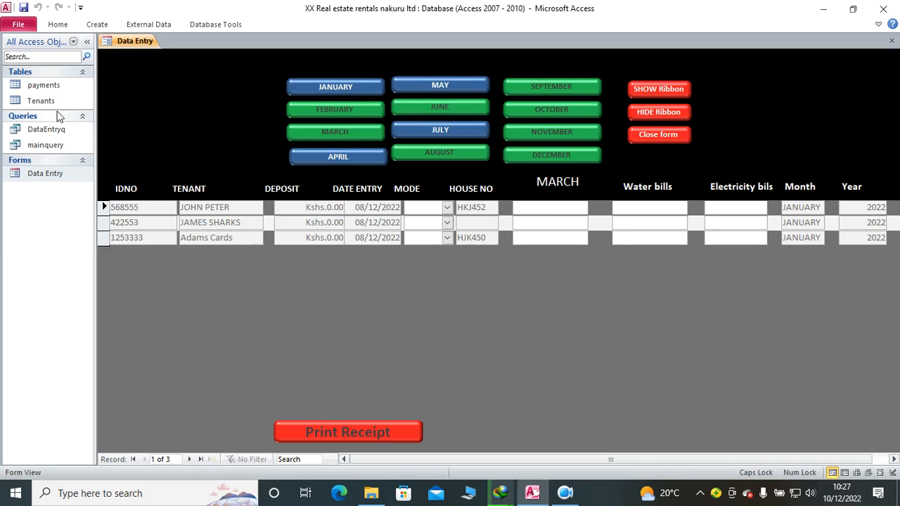
Step: Delete all records from the payments table and close the table
double_click(50, 86)
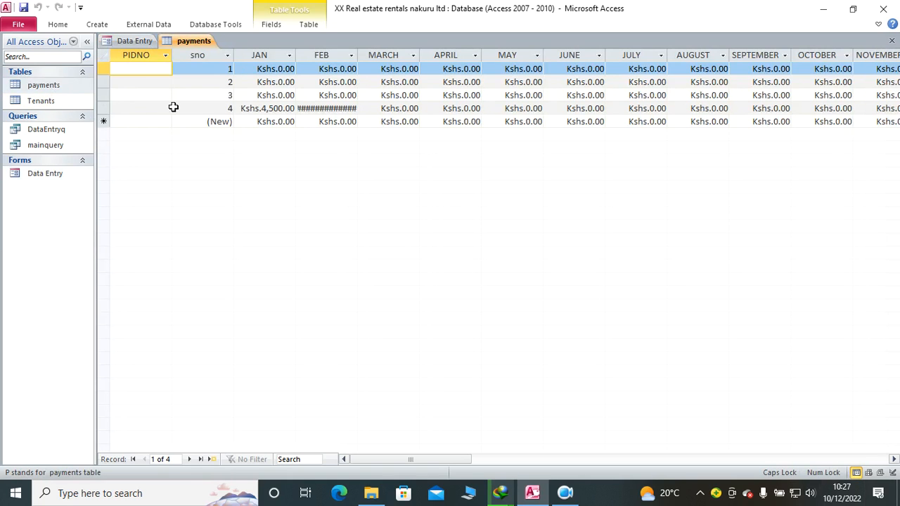
click(104, 54)
key(Delete)
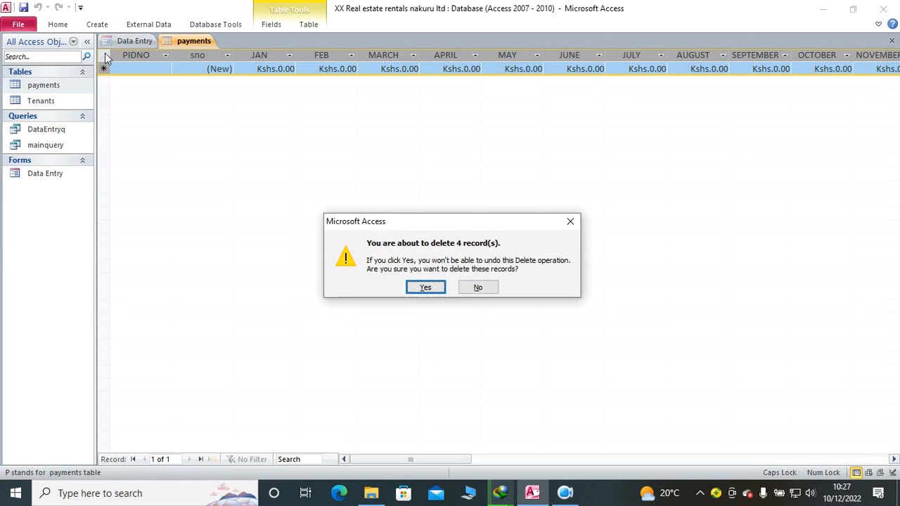
click(430, 287)
click(891, 40)
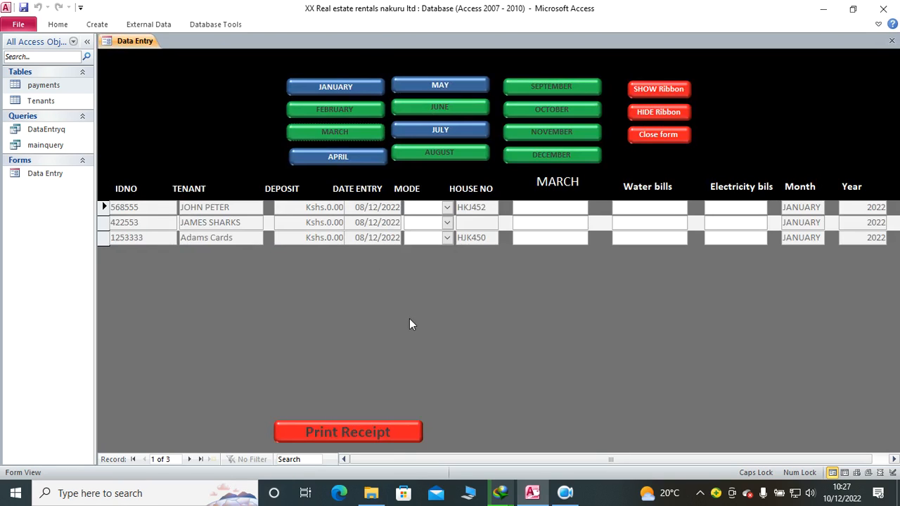
Step: In the Data Entry form's Design View, create an On Lost Focus event procedure for the DECEMBER text box
right_click(183, 139)
click(222, 175)
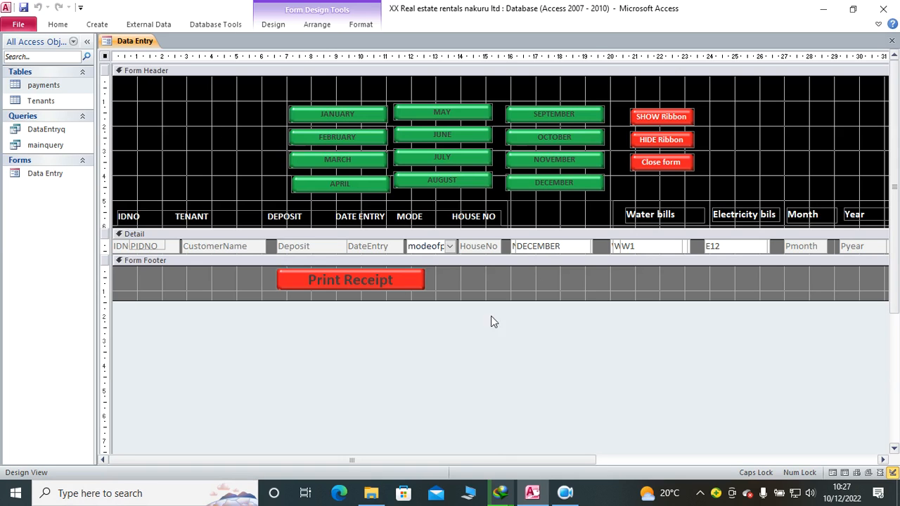
click(553, 249)
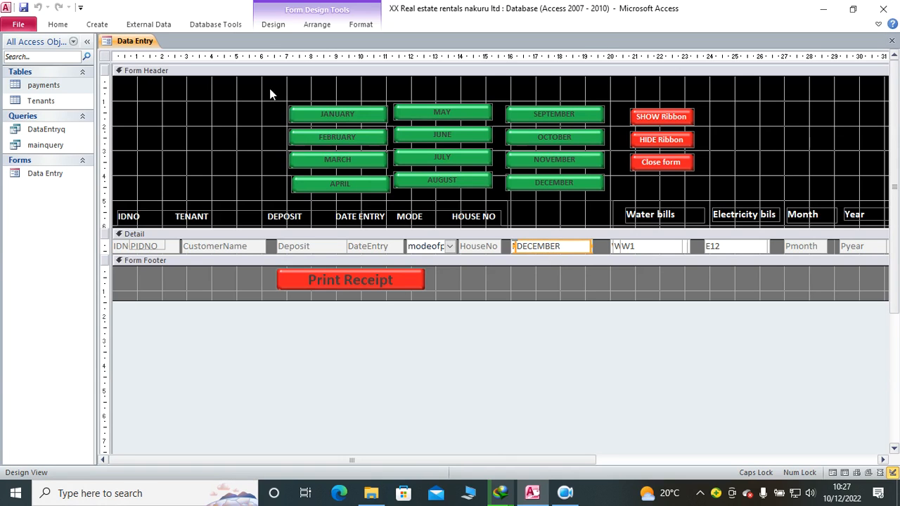
click(284, 29)
click(693, 67)
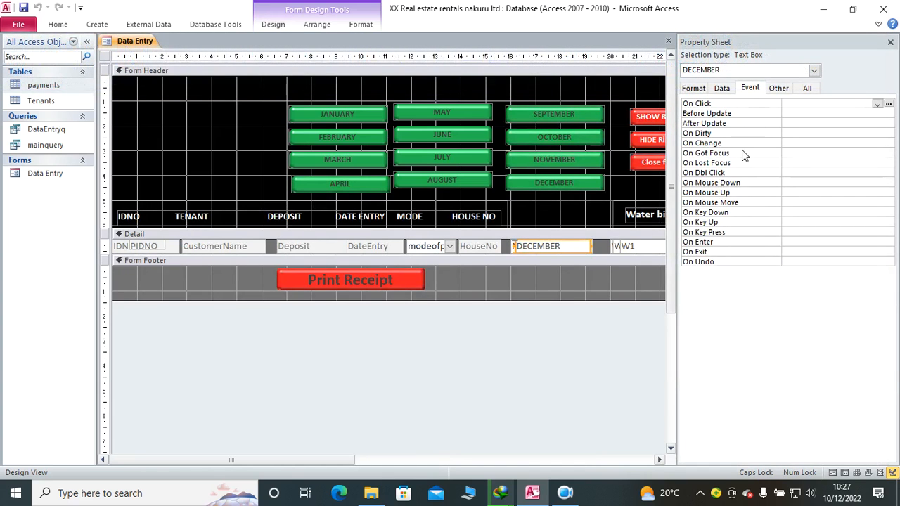
click(787, 163)
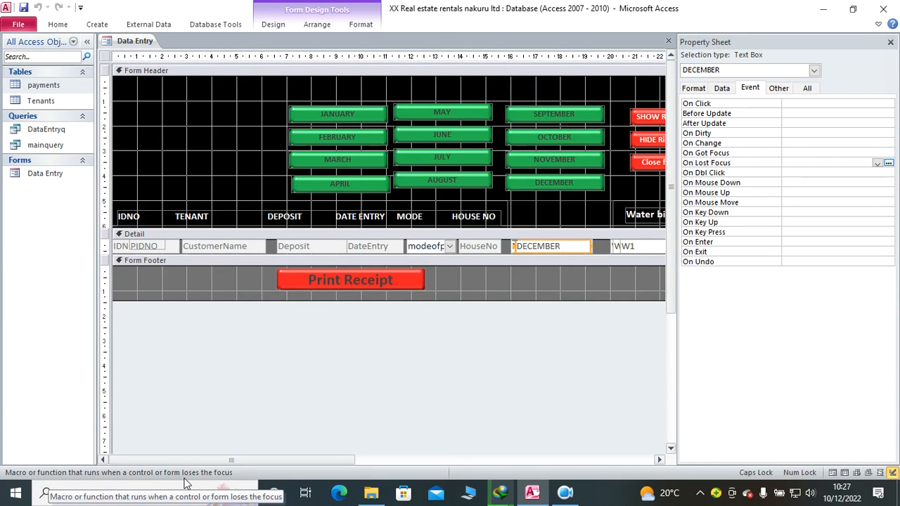
click(876, 163)
click(849, 173)
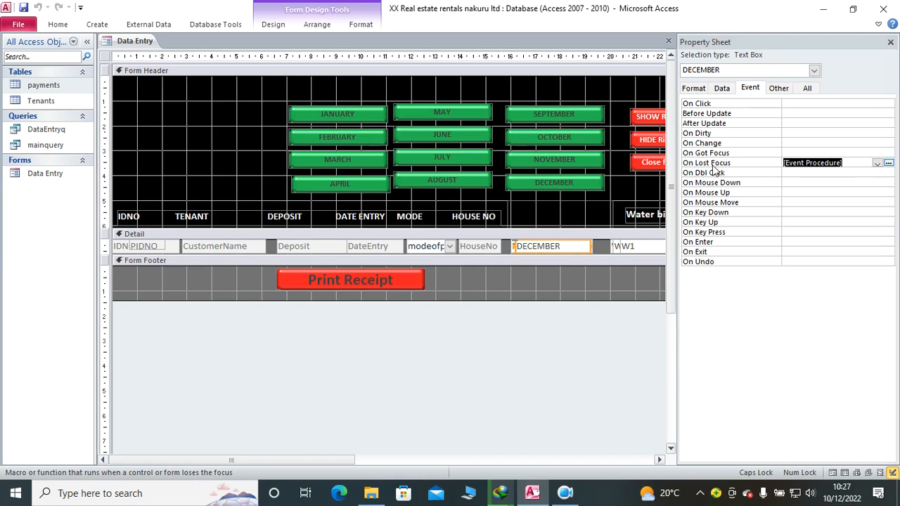
click(888, 163)
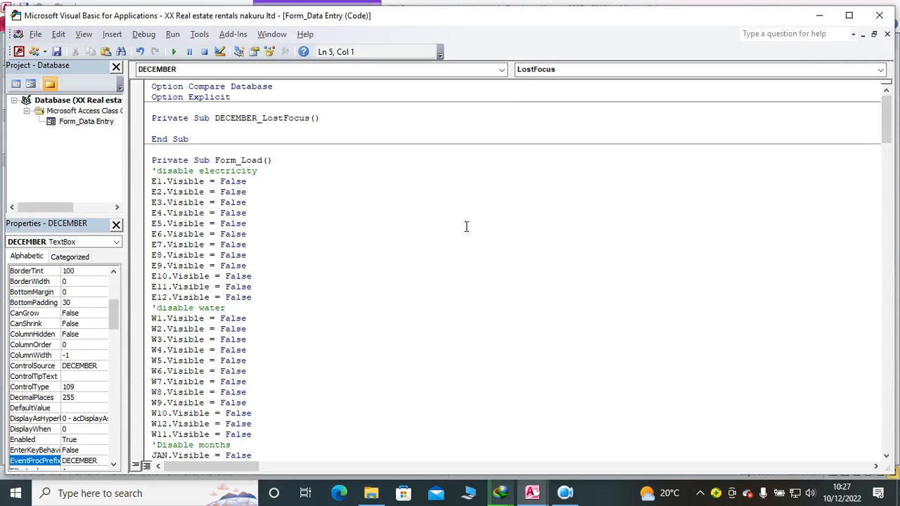
Step: Write the DECEMBER_LostFocus code: PIDNO = IDNO, Pmonth = Tmonth and Pyear = Tyear, each on its own line
text(FID)
text(N)
text(O=IDNO)
key(Return)
text(PMONTH=TMONTH)
key(Return)
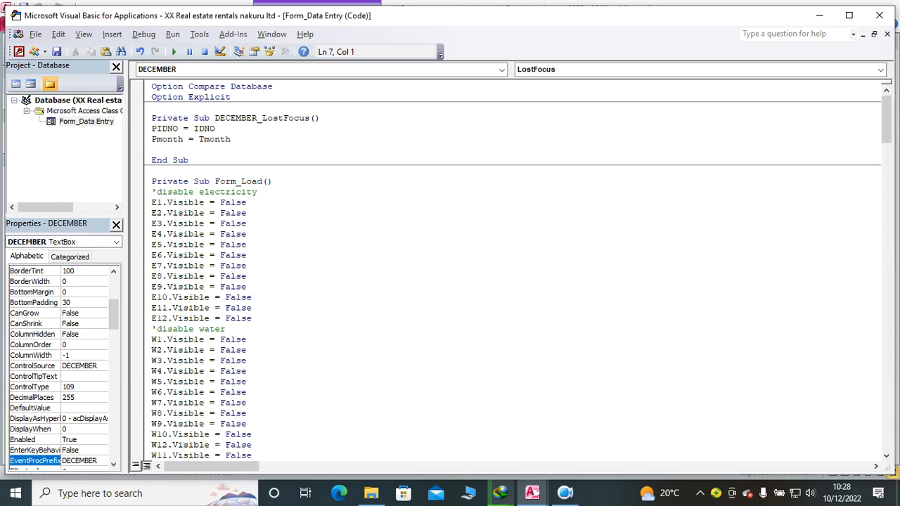
text(PYEAR=TYEAR.)
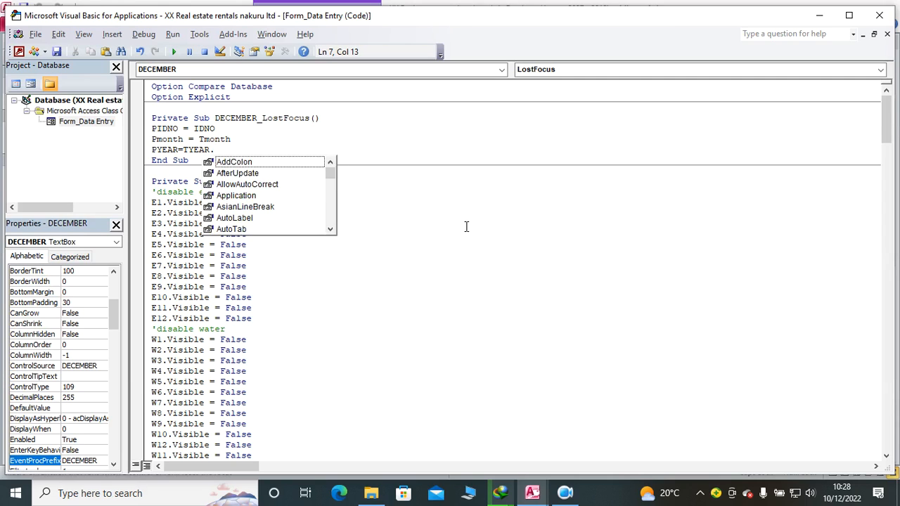
key(BackSpace)
click(543, 270)
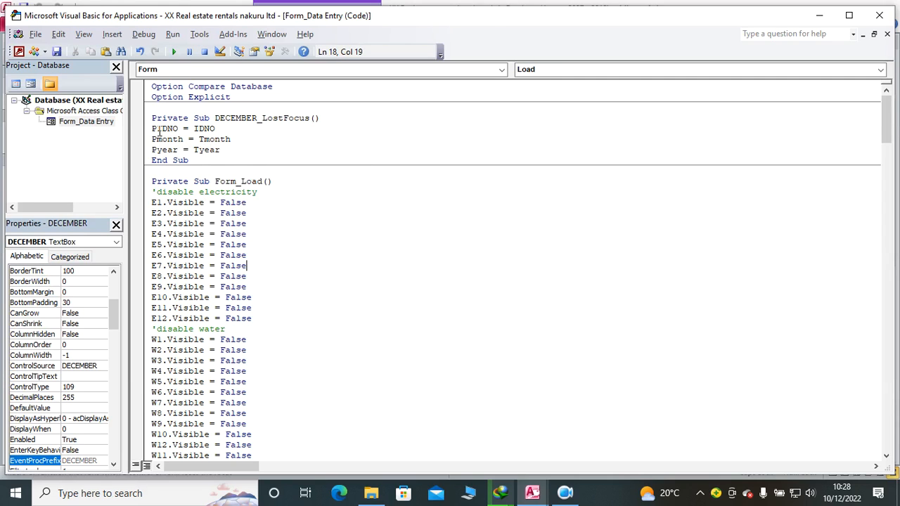
Step: Duplicate the DECEMBER_LostFocus procedure directly below itself and rename the copy NOVEMBER_LostFocus
drag(153, 118, 216, 160)
key(ctrl+c)
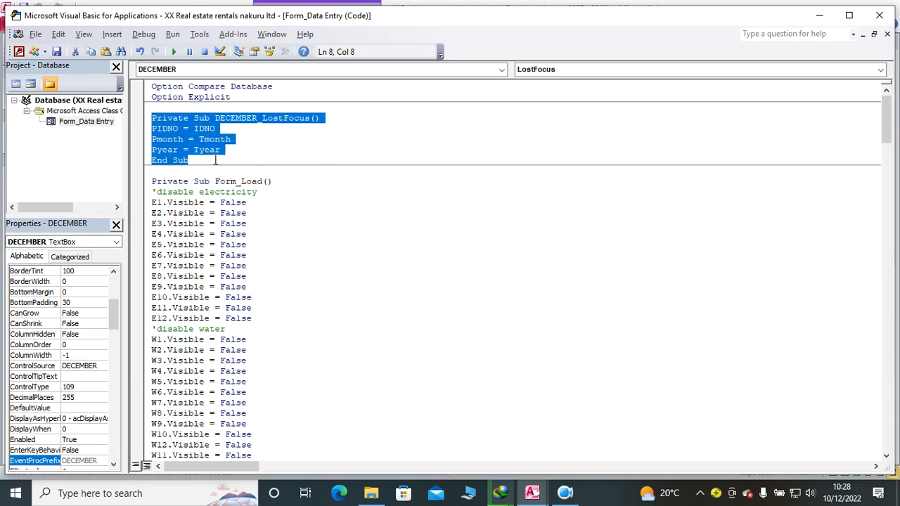
click(215, 159)
key(Return)
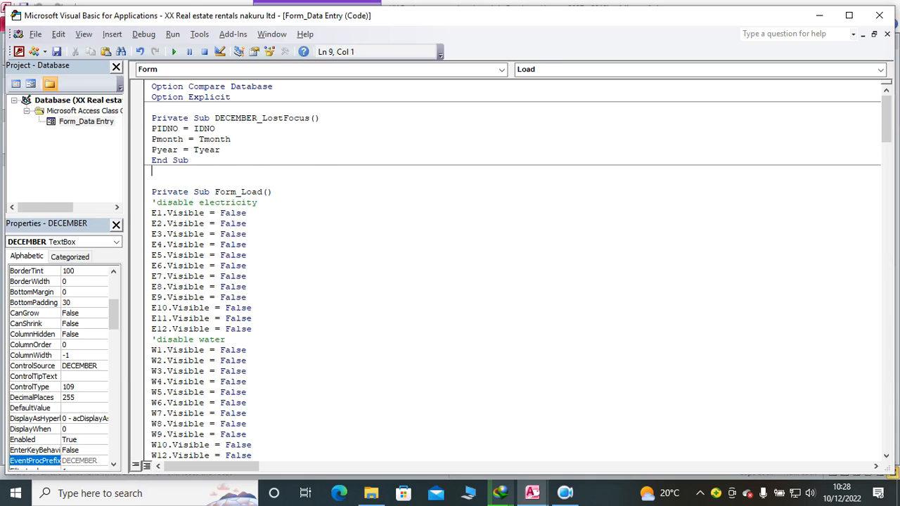
key(ctrl+v)
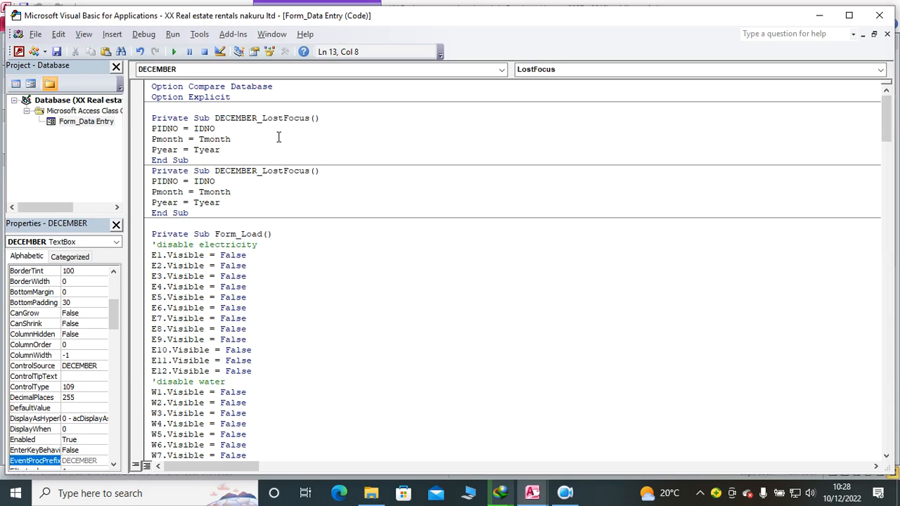
click(226, 170)
key(BackSpace)
key(BackSpace)
key(BackSpace)
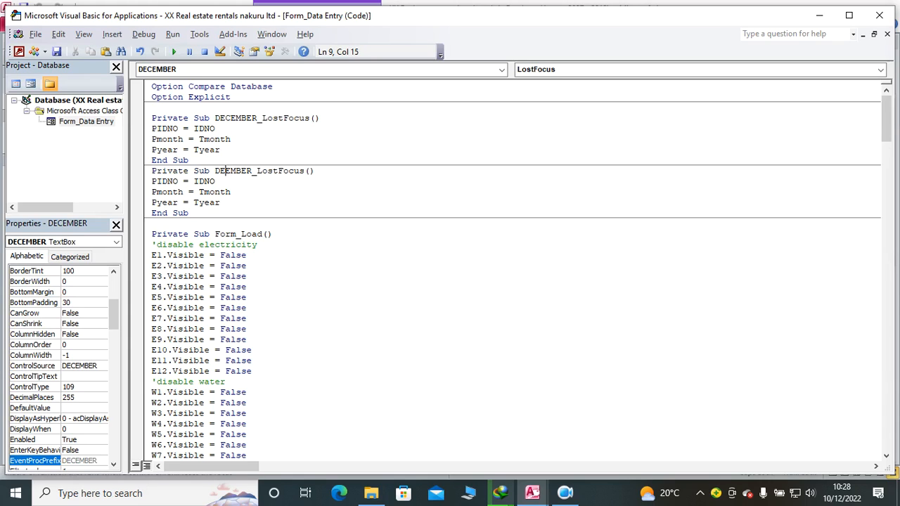
text(NOV)
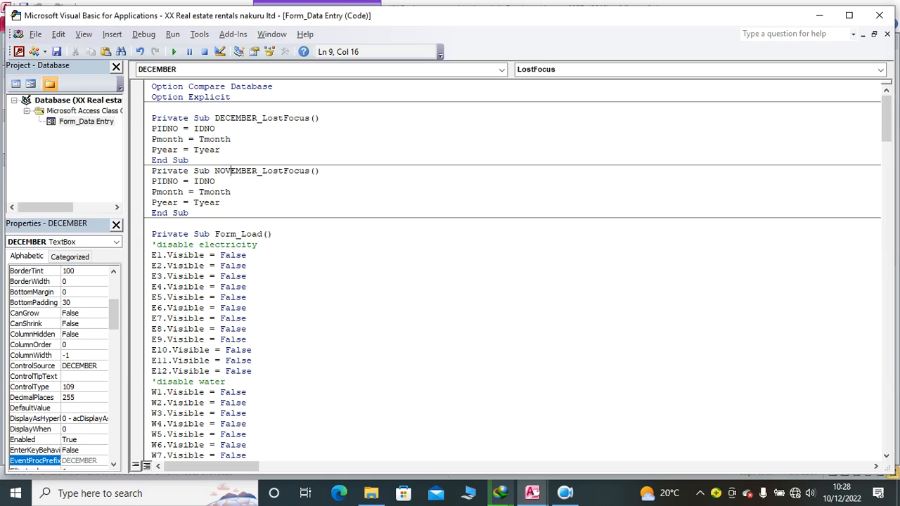
Step: Paste another copy of the procedure below NOVEMBER_LostFocus and rename it OCTOBER_LostFocus
click(208, 214)
key(Return)
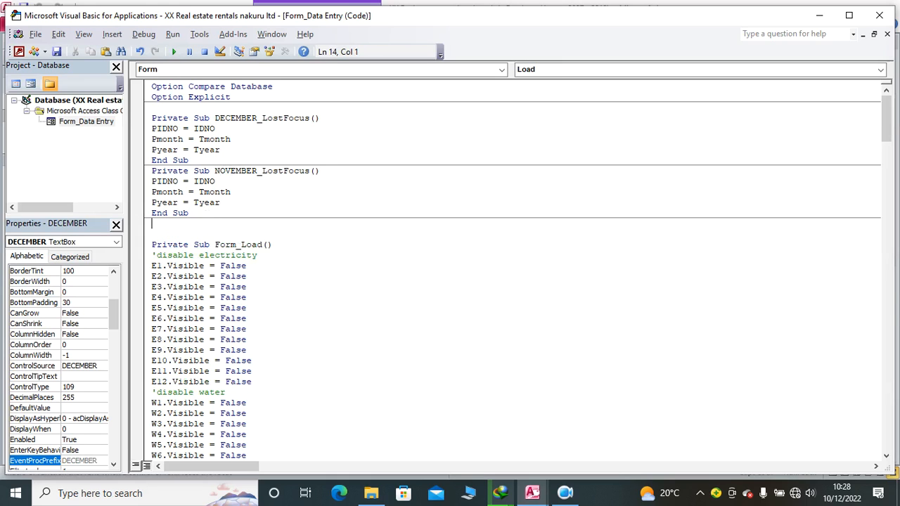
key(ctrl+v)
drag(253, 224, 216, 225)
text(KCTO)
text(BER)
key(Delete)
key(BackSpace)
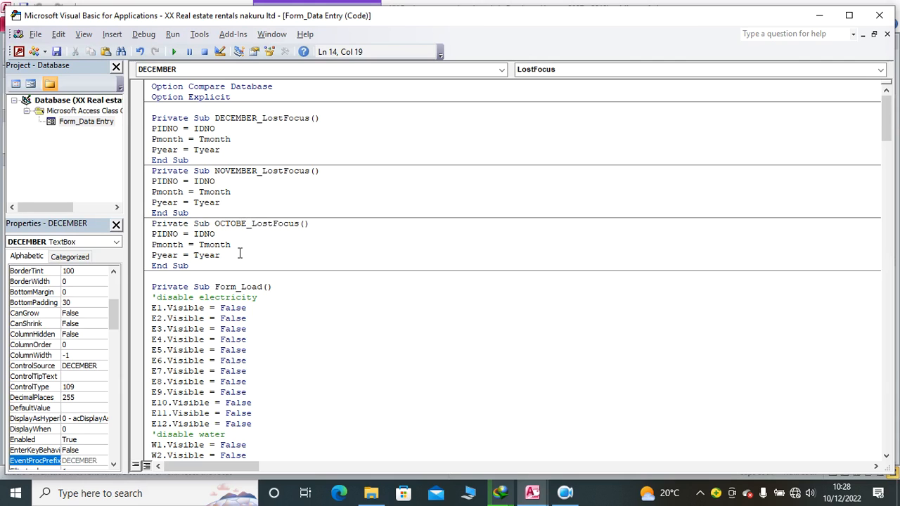
text(R)
Step: Paste another copy of the procedure below OCTOBER_LostFocus and rename it SEPTEMBER_LostFocus
click(237, 264)
key(Return)
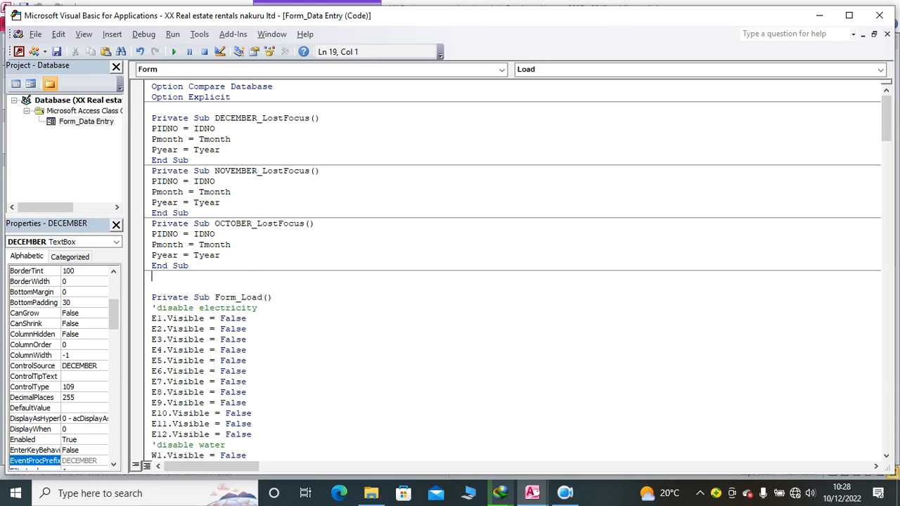
key(ctrl+v)
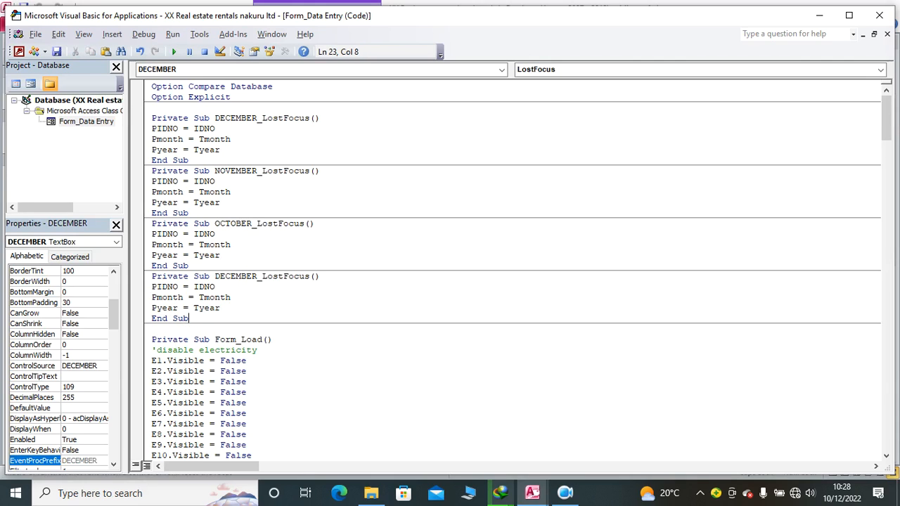
click(257, 277)
key(BackSpace)
key(BackSpace)
key(BackSpace)
key(BackSpace)
key(BackSpace)
key(BackSpace)
key(BackSpace)
key(BackSpace)
text(SEP)
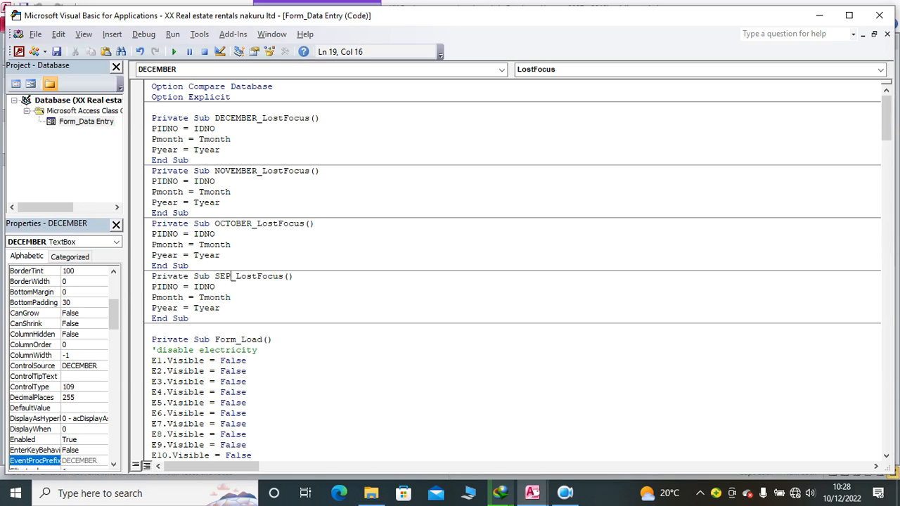
text(TEMBER)
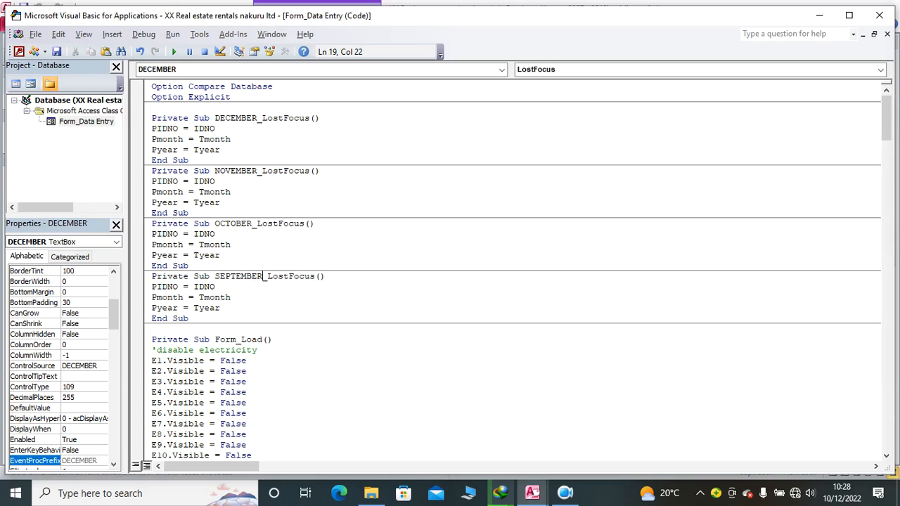
Step: Paste another copy of the procedure below SEPTEMBER_LostFocus and rename it AUGUST_LostFocus
click(229, 319)
key(Return)
key(ctrl+v)
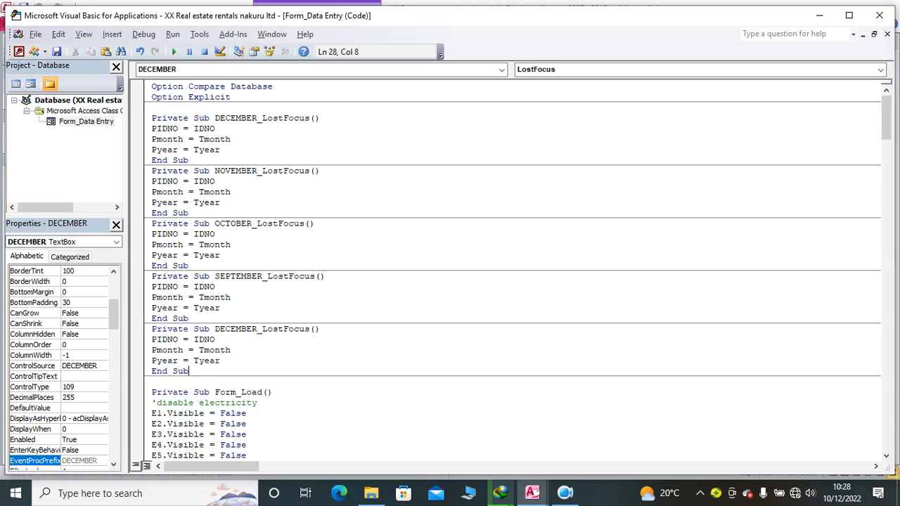
click(259, 330)
key(BackSpace)
key(BackSpace)
key(BackSpace)
key(BackSpace)
key(BackSpace)
key(BackSpace)
key(BackSpace)
key(BackSpace)
text(AUGUST)
Step: Paste another copy of the procedure below AUGUST_LostFocus and rename it JULY_LostFocus
key(Down)
key(Down)
key(Down)
key(Down)
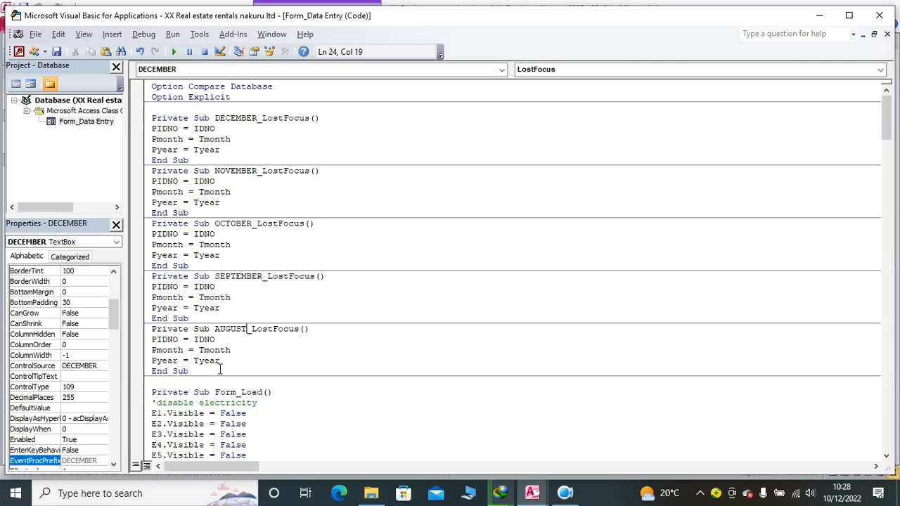
key(Return)
key(ctrl+v)
key(Up)
key(Up)
key(Up)
key(Up)
key(BackSpace)
key(BackSpace)
key(BackSpace)
key(BackSpace)
key(BackSpace)
key(BackSpace)
key(BackSpace)
key(BackSpace)
text(JULT)
key(BackSpace)
text(Y)
Step: Paste another copy of the procedure below JULY_LostFocus and rename it JUNE_LostFocus
click(200, 424)
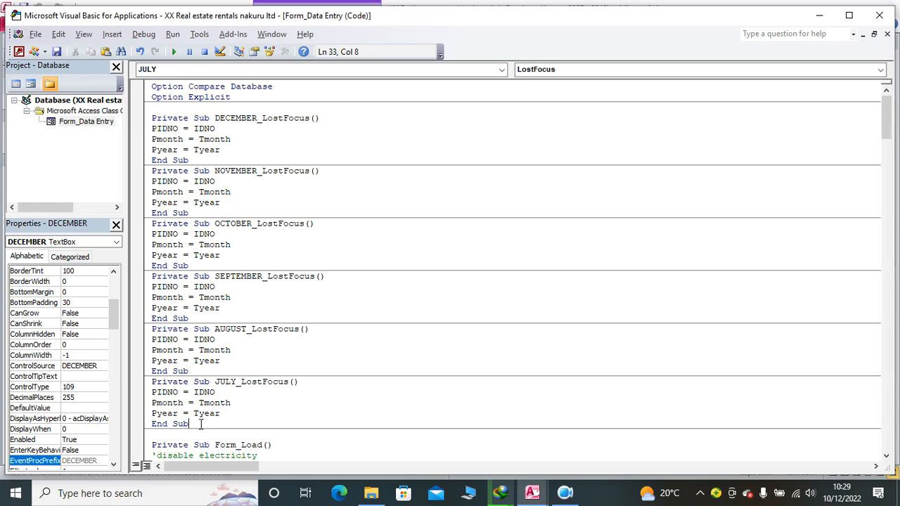
key(Return)
key(ctrl+v)
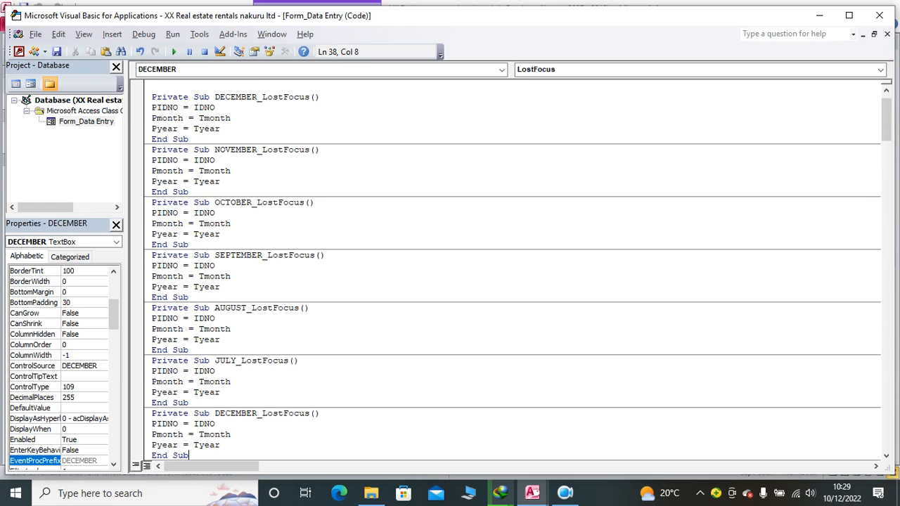
scroll(205, 437, down, 3)
click(259, 319)
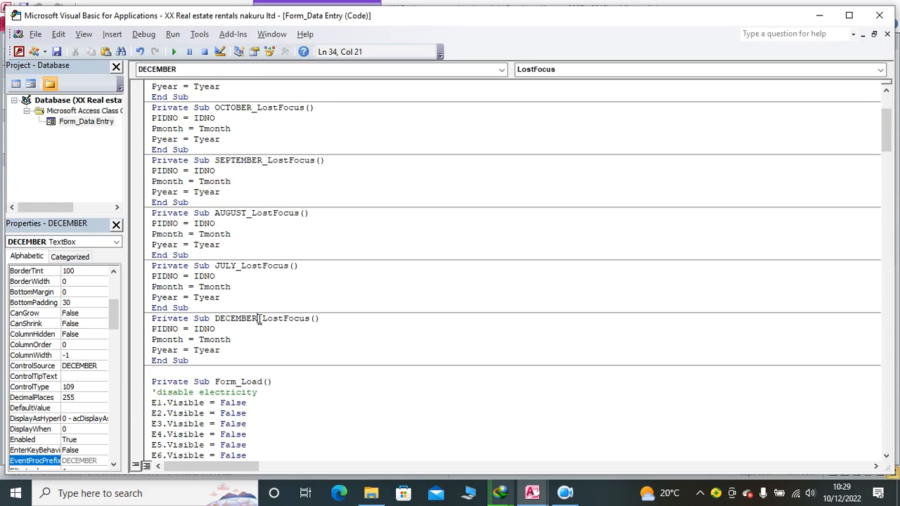
key(BackSpace)
key(BackSpace)
key(BackSpace)
key(BackSpace)
key(BackSpace)
key(BackSpace)
key(BackSpace)
key(BackSpace)
text(JUNE)
Step: Paste another copy of the procedure below JUNE_LostFocus and rename it MAY_LostFocus
click(250, 360)
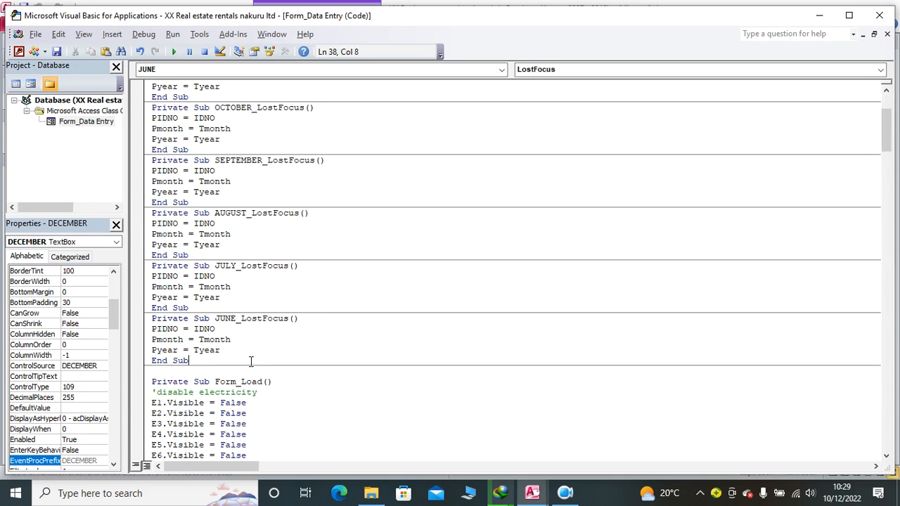
key(Return)
text(Private Sub DECEMBER_LostFocus() PIDNO = IDNO Pmonth = Tmonth Pyear = Tyear End Sub)
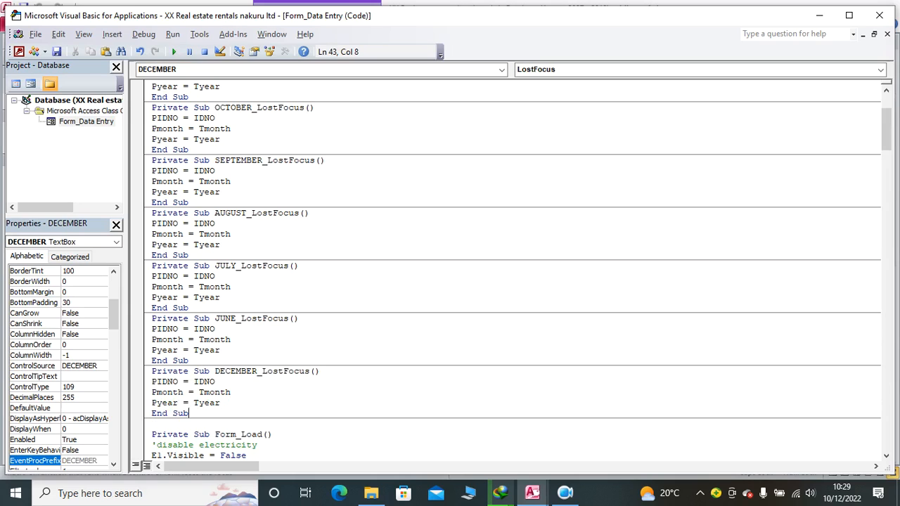
click(259, 368)
key(BackSpace)
key(BackSpace)
key(BackSpace)
key(BackSpace)
key(BackSpace)
key(BackSpace)
key(BackSpace)
key(BackSpace)
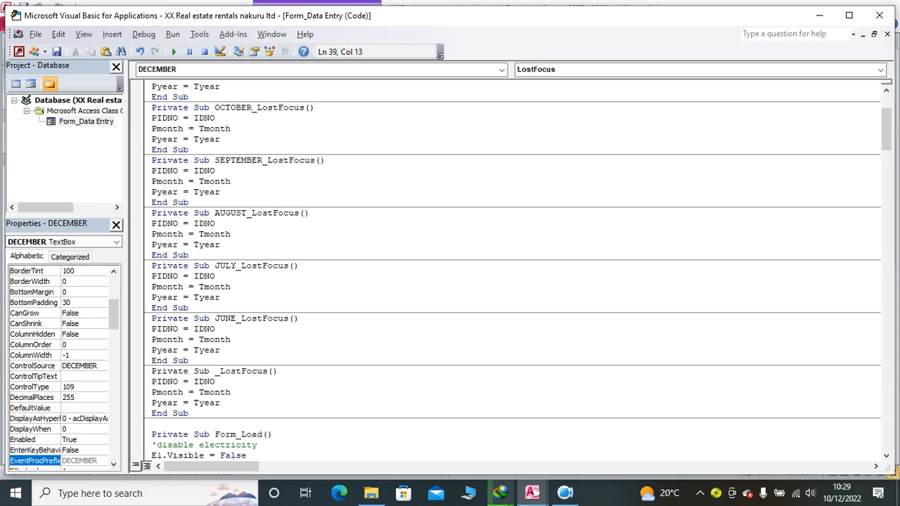
text(MAY)
Step: Paste another copy of the procedure below MAY_LostFocus and rename it APRIL_LostFocus
click(239, 411)
key(Return)
text(Private Sub DECEMBER_LostFocus() PIDNO = IDNO Pmonth = Tmonth Pyear = Tyear End Sub)
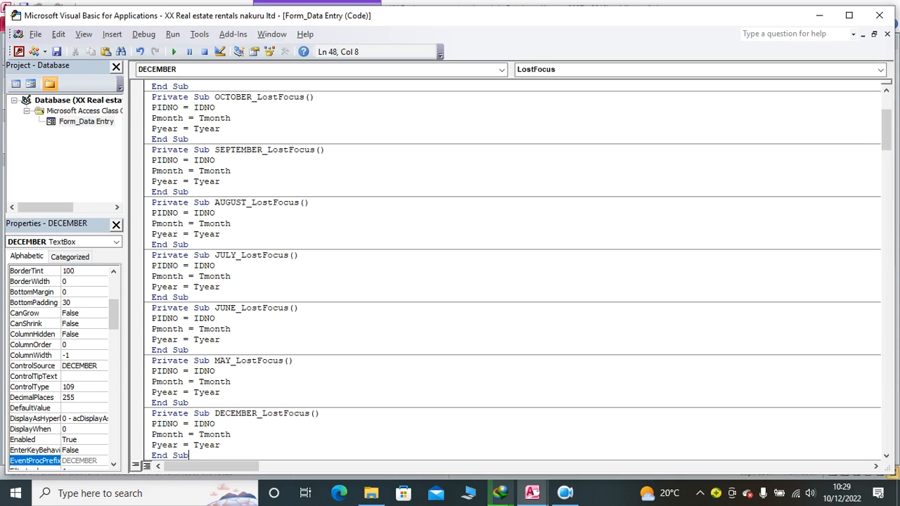
click(257, 414)
key(BackSpace)
key(BackSpace)
key(BackSpace)
key(BackSpace)
key(BackSpace)
key(BackSpace)
key(BackSpace)
key(BackSpace)
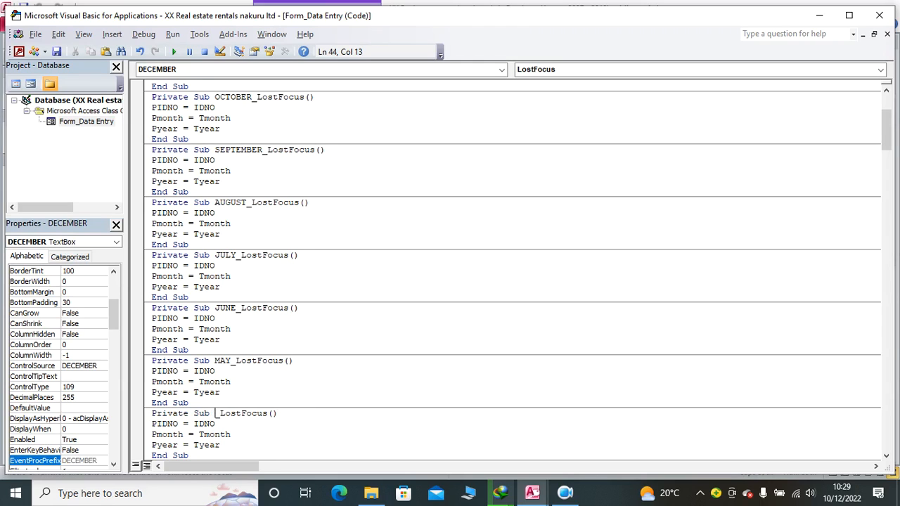
text(APIR)
key(BackSpace)
key(BackSpace)
text(RIL)
Step: Paste another copy of the procedure below APRIL_LostFocus and rename it MARCH_LostFocus
click(223, 447)
click(224, 456)
key(Return)
text(Private Sub DECEMBER_LostFocus() PIDNO = IDNO Pmonth = Tmonth Pyear = Tyear End Sub)
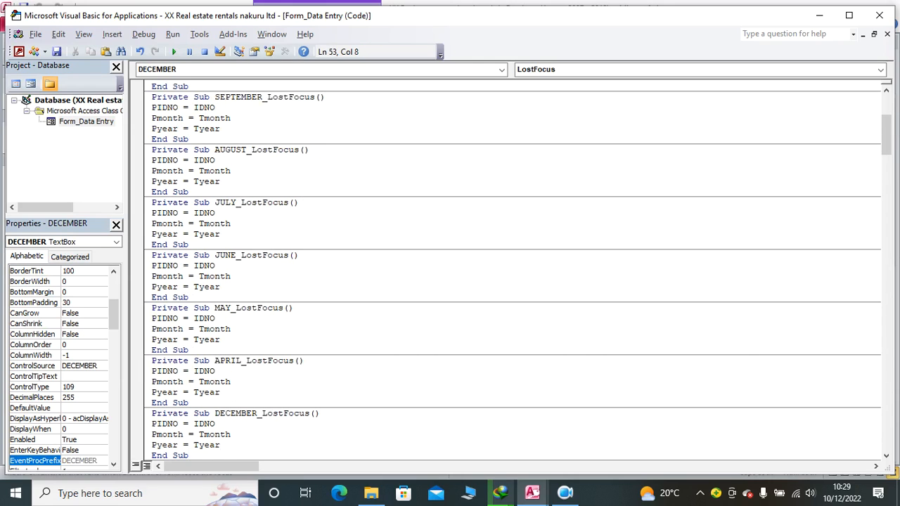
click(255, 414)
key(Delete)
key(BackSpace)
key(BackSpace)
key(BackSpace)
key(BackSpace)
key(BackSpace)
key(BackSpace)
key(BackSpace)
text(MARCH)
Step: Paste another copy of the procedure below MARCH_LostFocus and rename it FEBRUARY_LostFocus
click(216, 456)
key(Return)
text(Private Sub DECEMBER_LostFocus() PIDNO = IDNO Pmonth = Tmonth Pyear = Tyear End Sub)
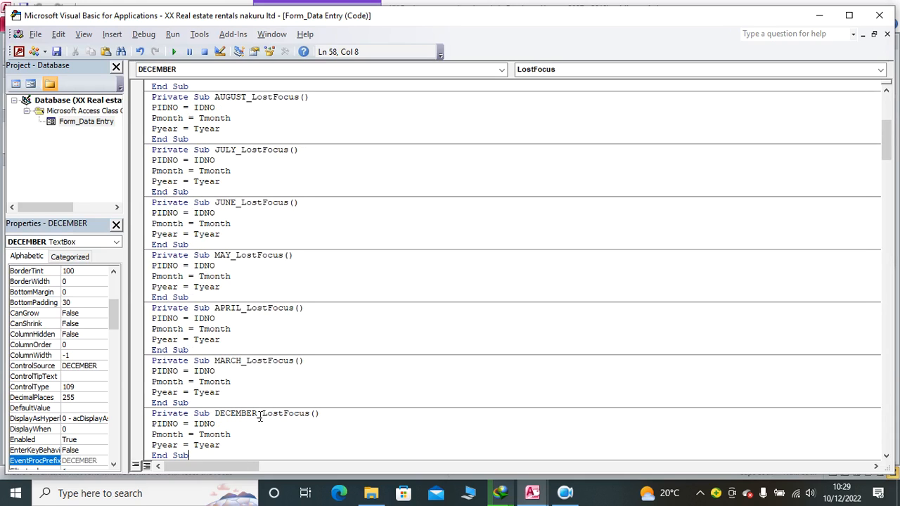
key(BackSpace)
key(BackSpace)
key(BackSpace)
key(BackSpace)
key(BackSpace)
key(BackSpace)
key(BackSpace)
key(BackSpace)
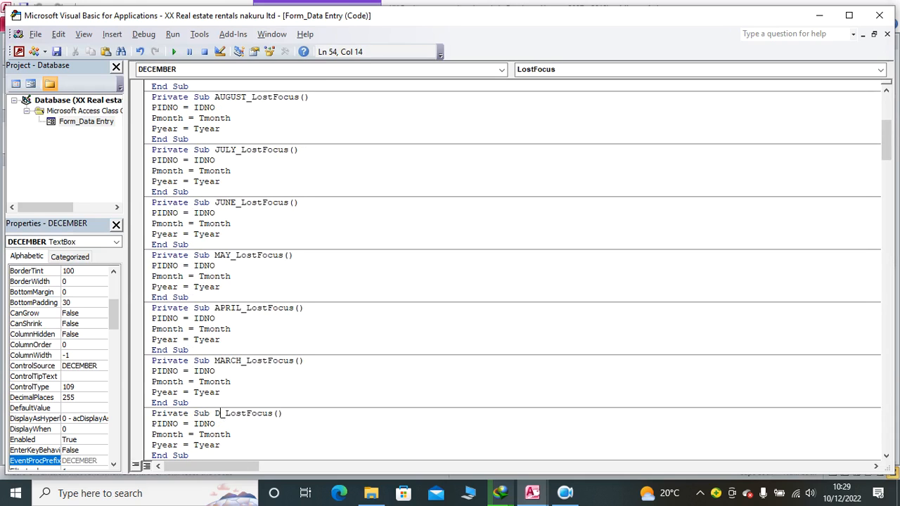
text(FEBRUARY)
Step: Paste another copy of the procedure below FEBRUARY_LostFocus and rename it JANUARY_LostFocus
click(207, 458)
key(Return)
text(Private Sub DECEMBER_LostFocus() PIDNO = IDNO Pmonth = Tmonth Pyear = Tyear End Sub)
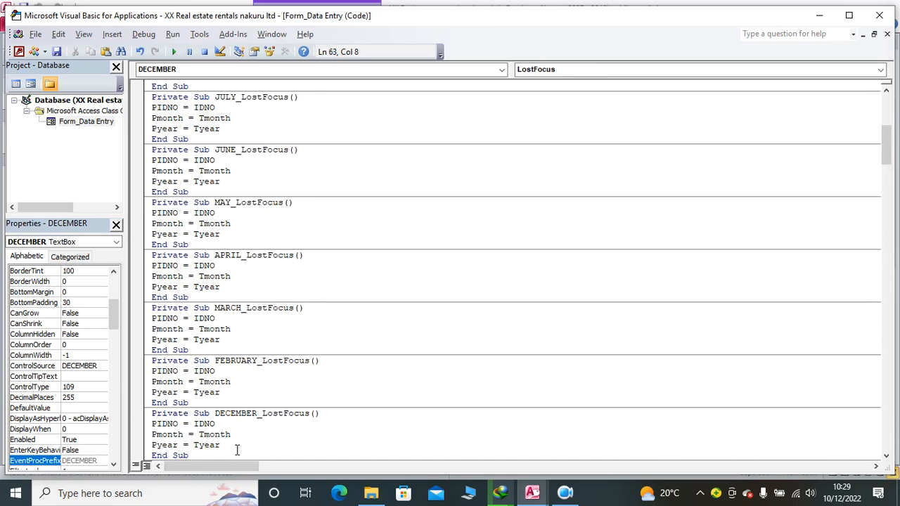
click(258, 417)
key(BackSpace)
key(BackSpace)
key(BackSpace)
key(BackSpace)
key(BackSpace)
key(BackSpace)
key(BackSpace)
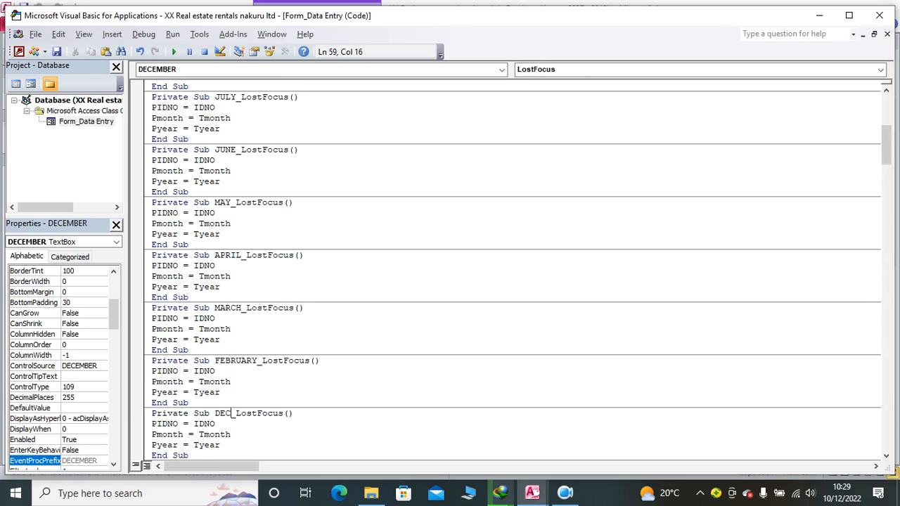
key(BackSpace)
text(JANUARY)
click(280, 443)
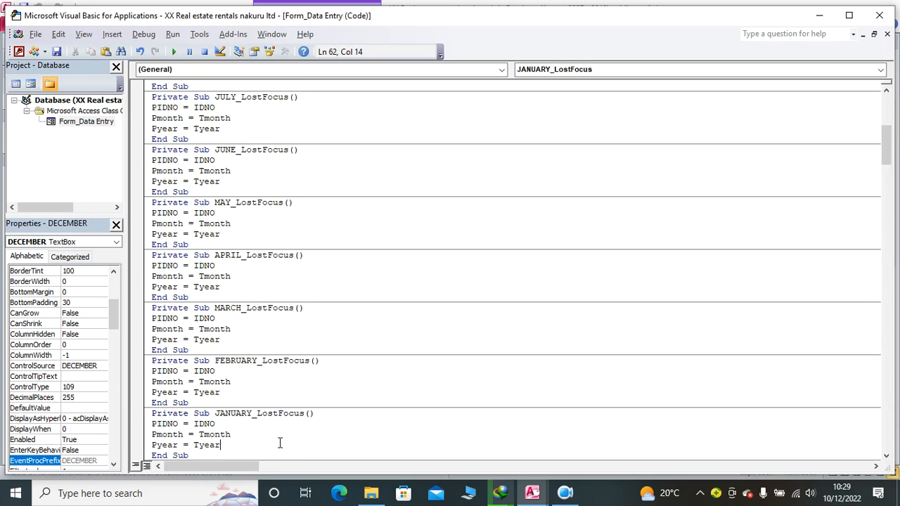
Step: Close the code editor and show the January entries of the Data Entry form in Form View
scroll(264, 222, up, 9)
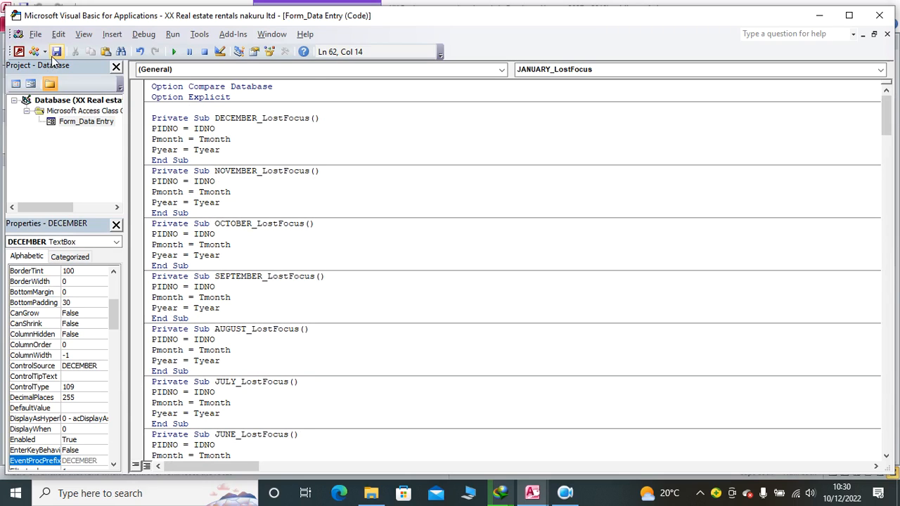
click(880, 17)
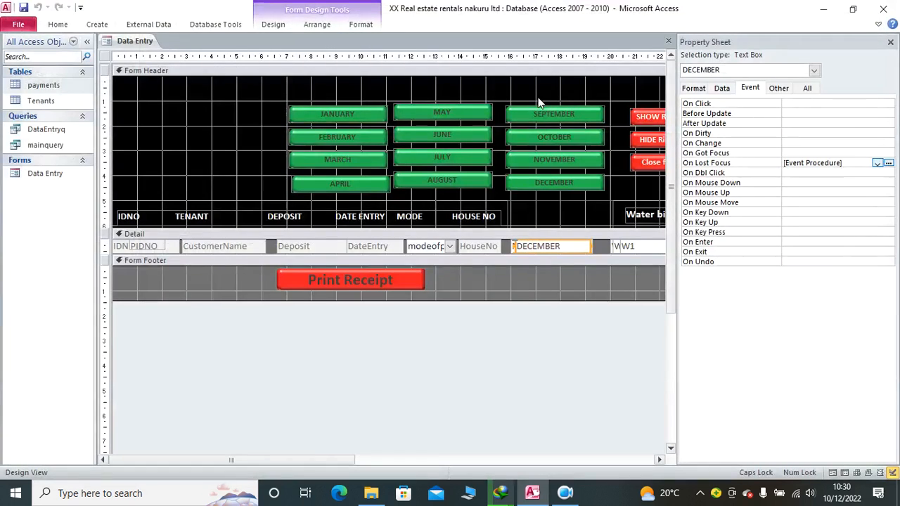
click(58, 23)
click(15, 58)
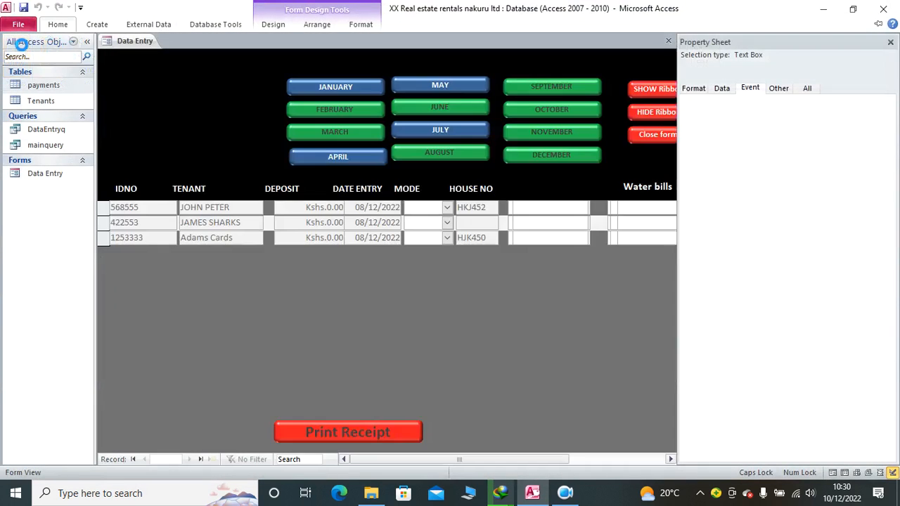
click(349, 89)
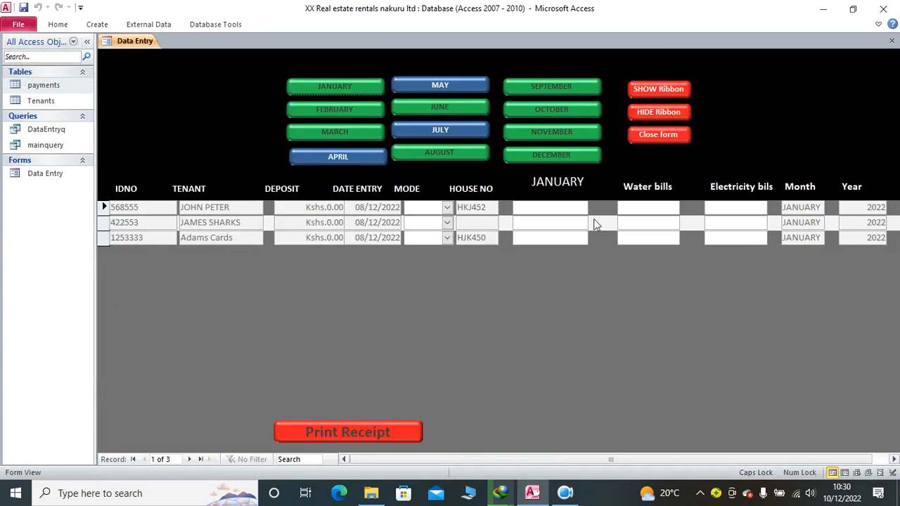
Step: Enter January rents of 12000 for the first tenant and 4500 for the second, plus a 120 water bill for the second
click(539, 207)
text(12000)
key(Return)
key(Return)
key(Return)
key(Return)
key(Return)
key(Return)
key(Return)
key(Return)
key(Return)
key(Return)
click(539, 226)
text(4500)
key(Return)
text(120)
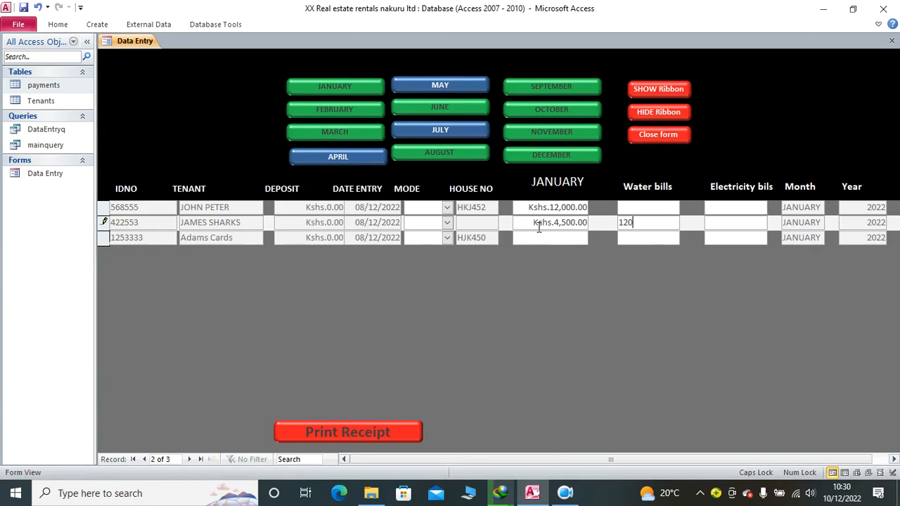
Step: Enter a 520 water bill and 100 electricity bill for the first tenant, and a 100 electricity bill for the second
click(630, 208)
text(520)
click(728, 208)
text(100)
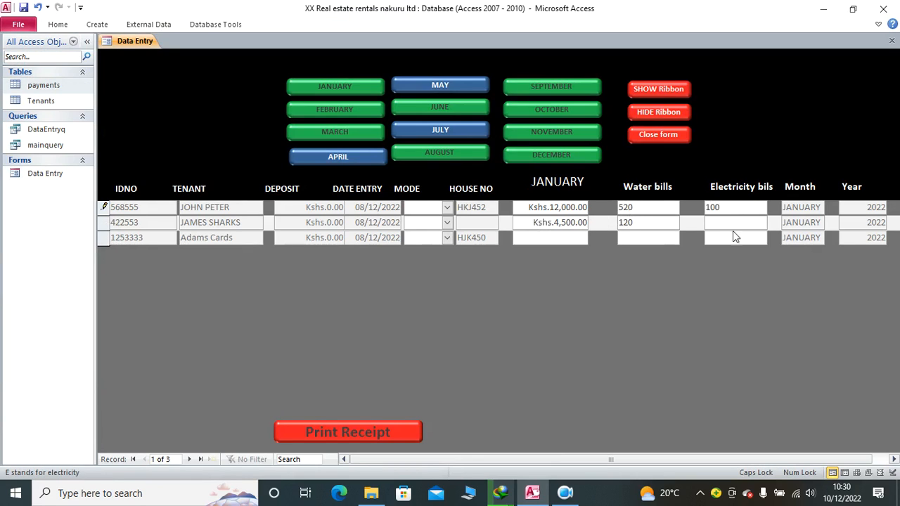
click(729, 222)
text(100)
Step: Enter the third tenant's January rent of 5800, water bill of 360 and electricity bill of 20
click(583, 237)
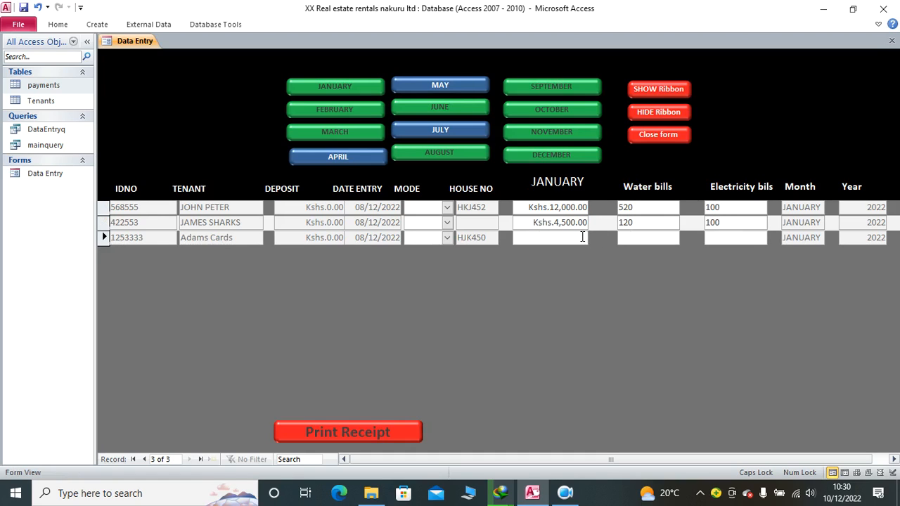
text(5800)
key(Tab)
text(360)
key(Tab)
text(20)
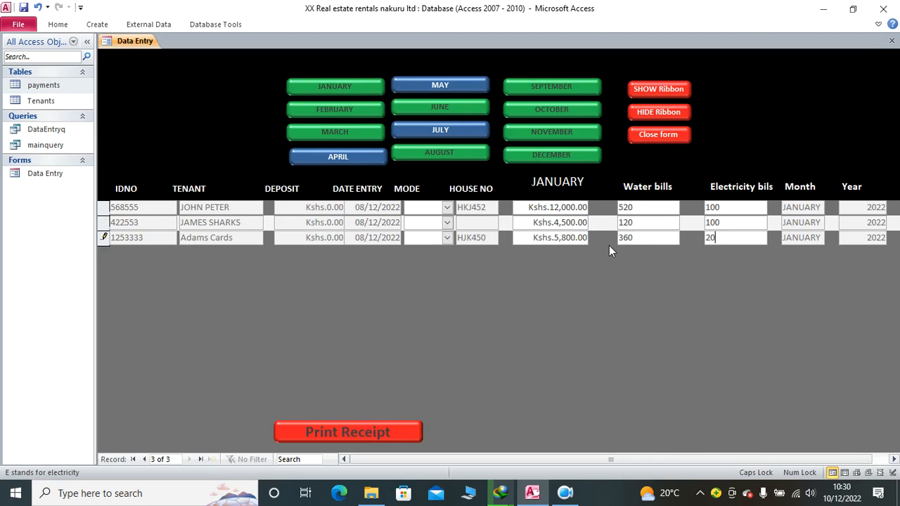
Step: Set the payment mode to Cash for all three tenants
click(447, 207)
click(439, 222)
click(447, 222)
click(441, 237)
click(447, 237)
click(433, 258)
click(426, 207)
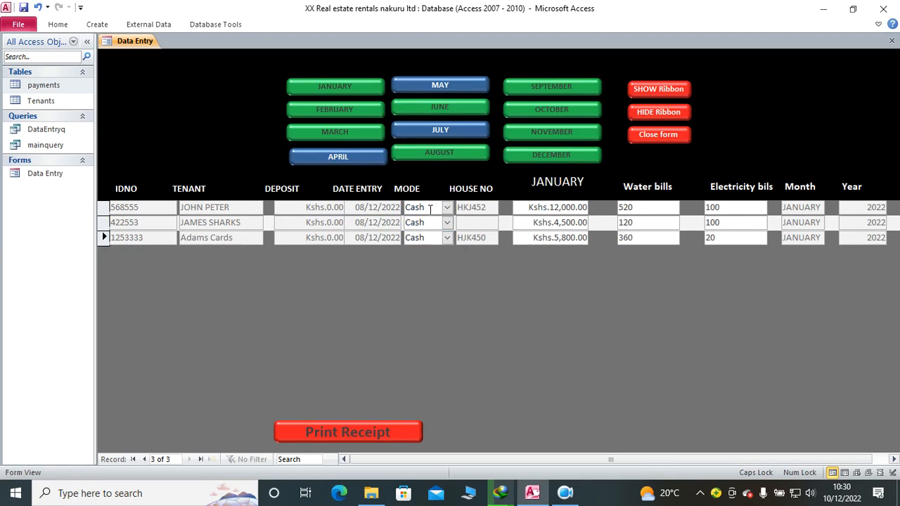
key(Tab)
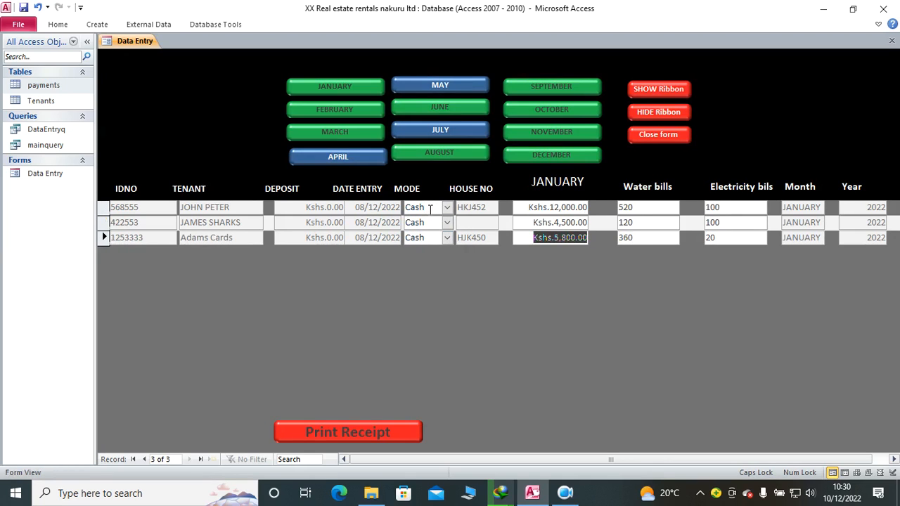
Step: Show the February entries and enter the first tenant's rent of 2300, water bill of 120 and electricity bill of 120
click(364, 114)
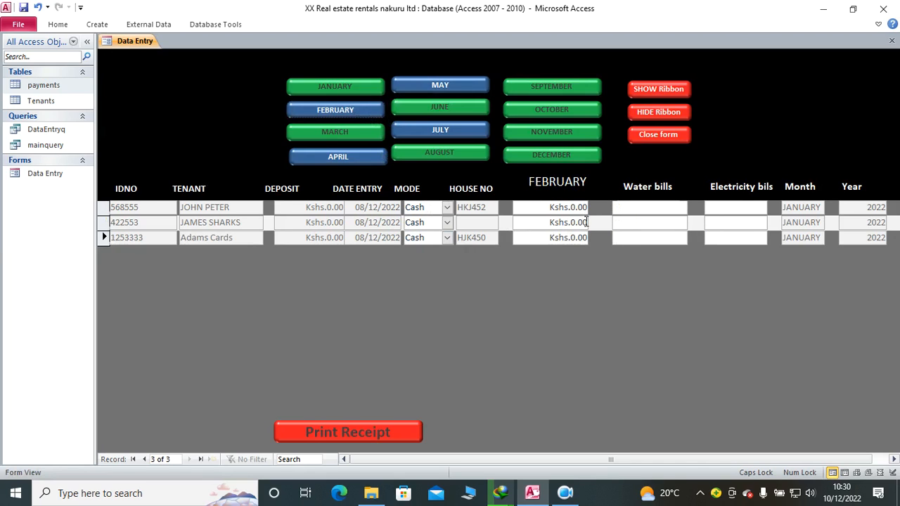
click(536, 211)
drag(536, 211, 590, 210)
text(2300)
key(Tab)
text(120120)
key(Tab)
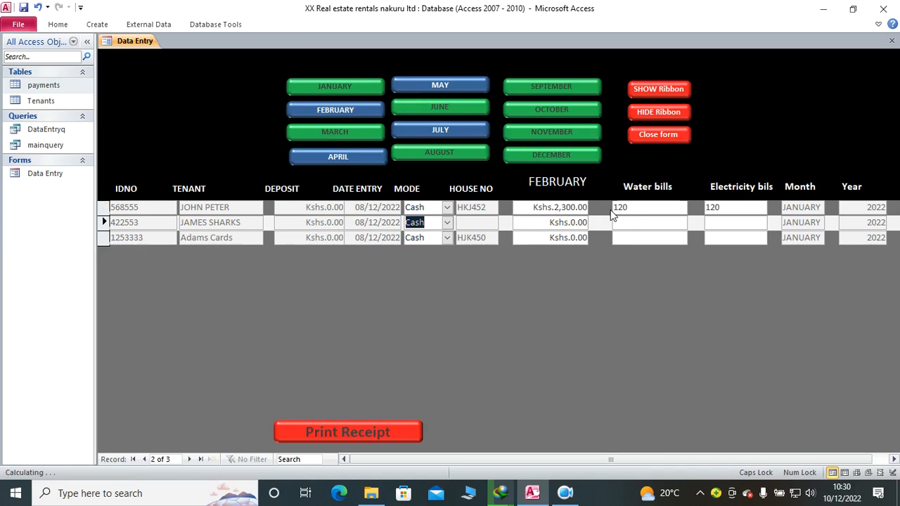
Step: Enter the second tenant's February rent of 354000, water bill of 250 and electricity bill of 560
key(Tab)
text(354000)
key(Tab)
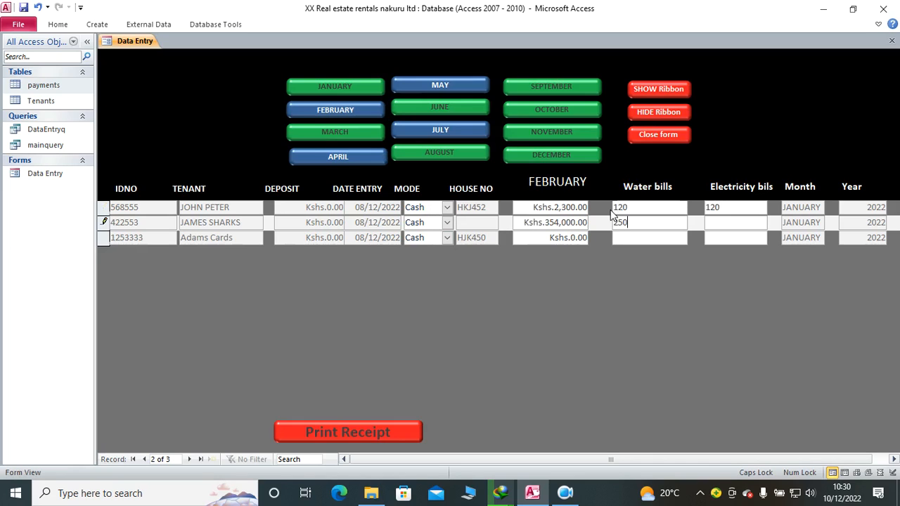
text(560)
key(Tab)
key(Tab)
key(Tab)
Step: Enter the third tenant's February rent of 7,500, water bill of 250 and electricity bill of 5225
drag(533, 239, 601, 237)
text(7,500)
key(Tab)
text(250)
key(Tab)
text(5225)
key(Tab)
key(Tab)
click(435, 209)
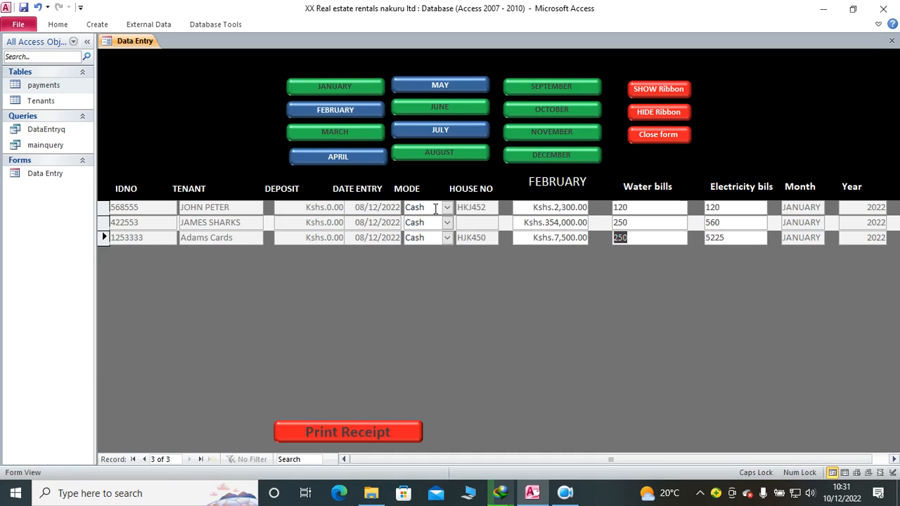
Step: Close the Data Entry form and check the PIDNO column of the payments table
click(661, 141)
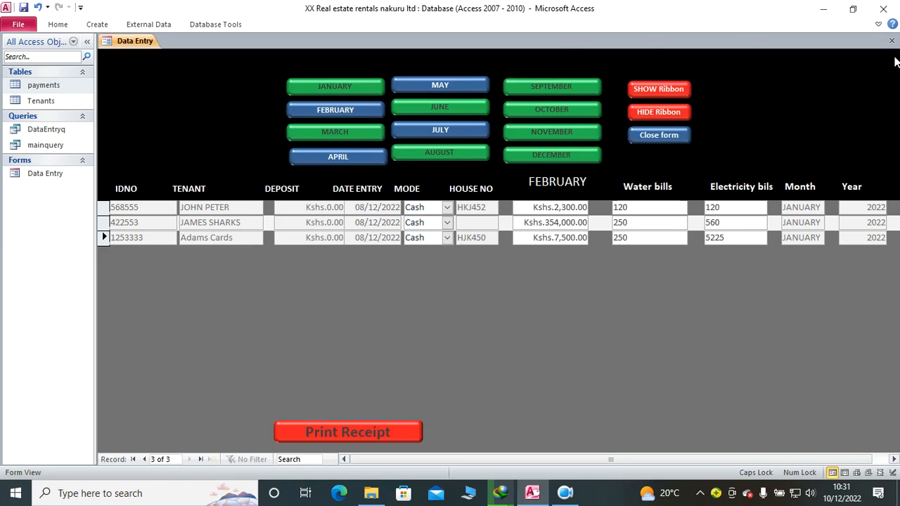
click(891, 40)
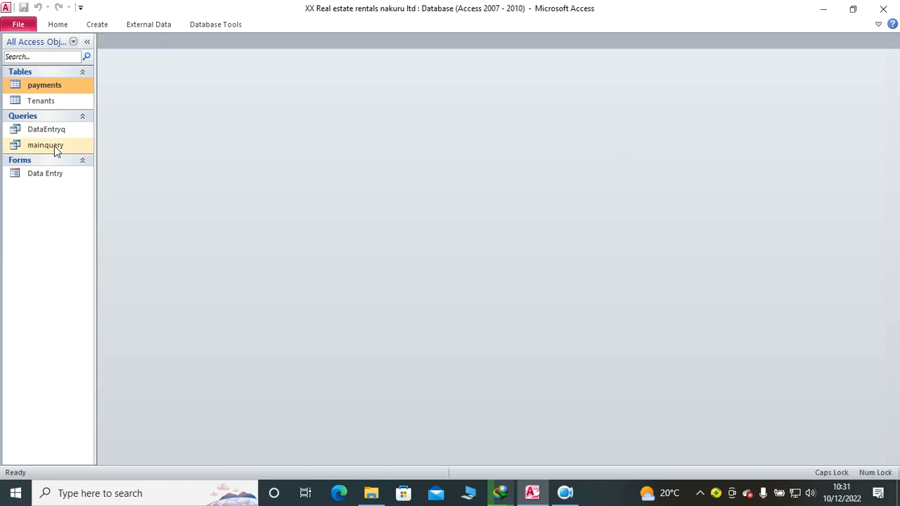
double_click(53, 84)
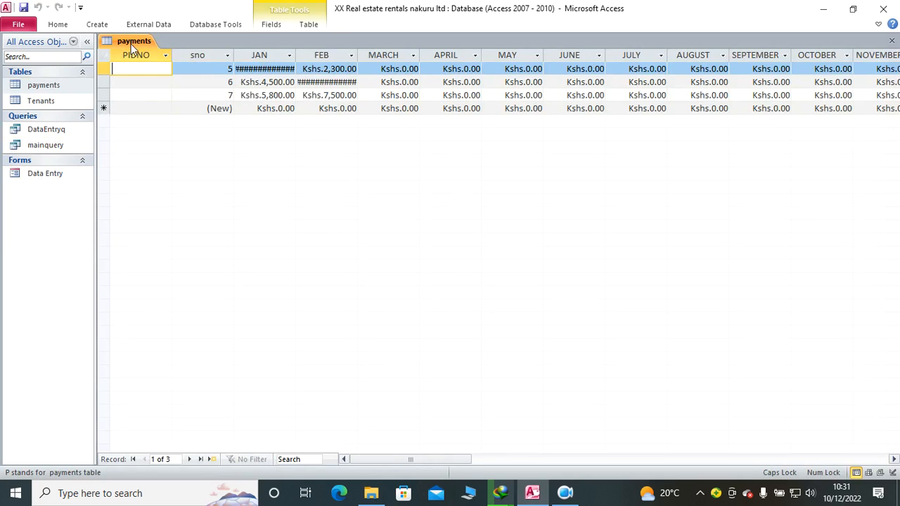
mouse_move(414, 460)
mouse_down()
mouse_move(498, 463)
mouse_move(406, 452)
mouse_up()
click(142, 55)
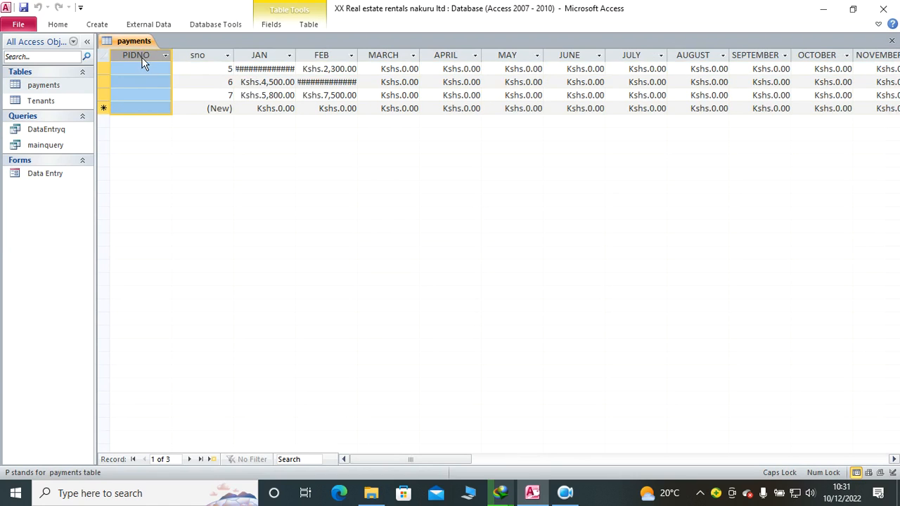
click(146, 107)
click(135, 55)
Step: Reopen the Data Entry form to check its January entries, and close it again
double_click(62, 174)
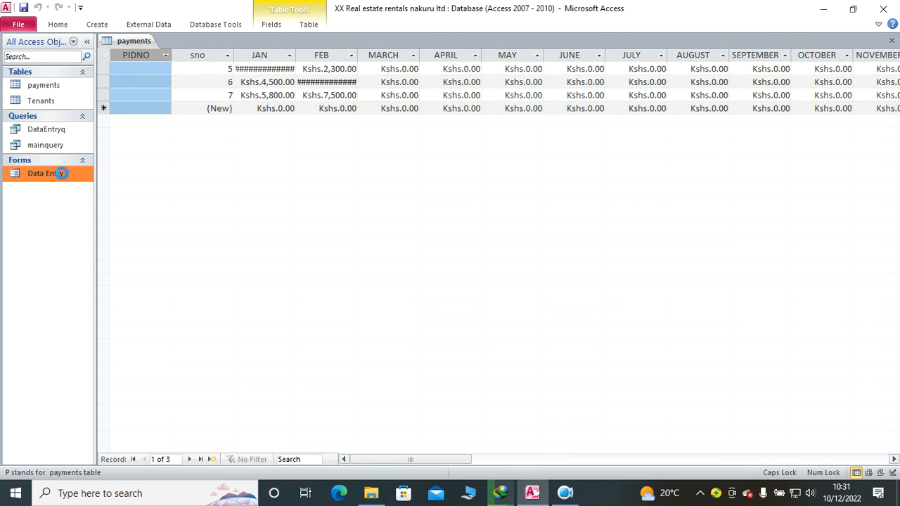
click(334, 87)
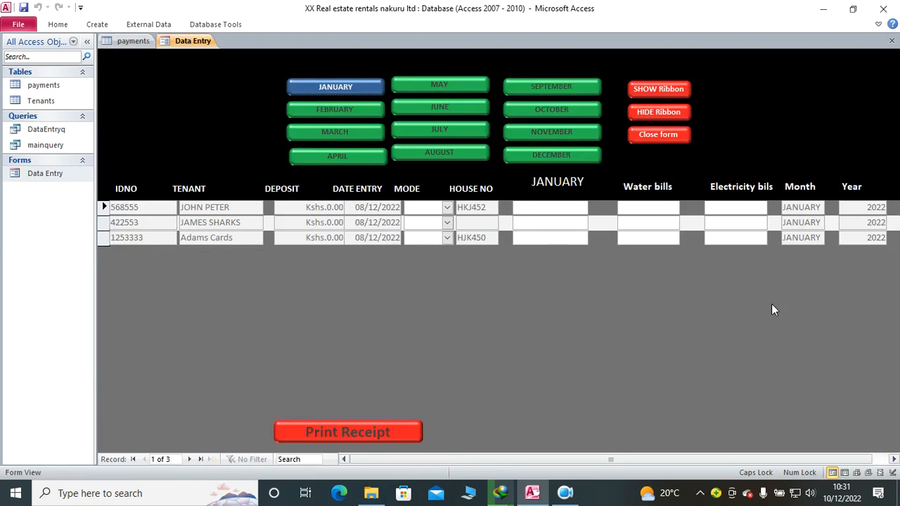
right_click(182, 45)
click(208, 68)
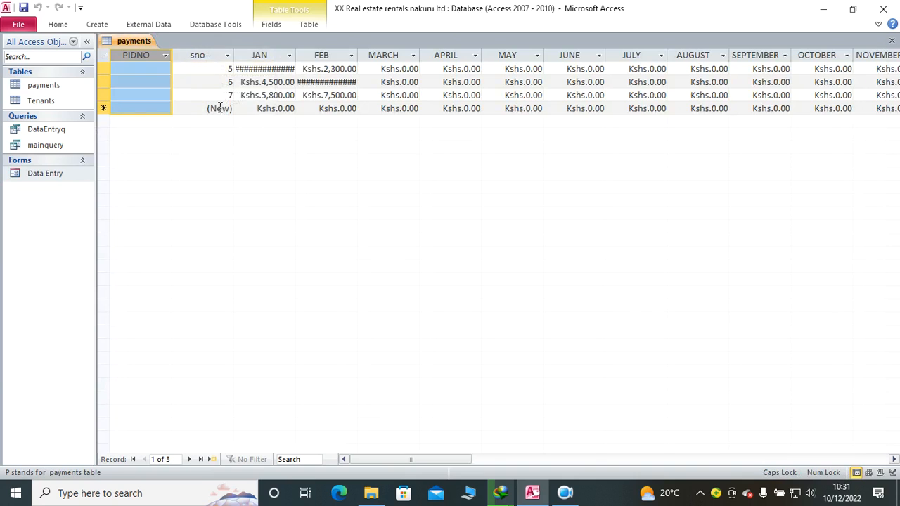
Step: Delete all records from the payments table and close the table
click(106, 55)
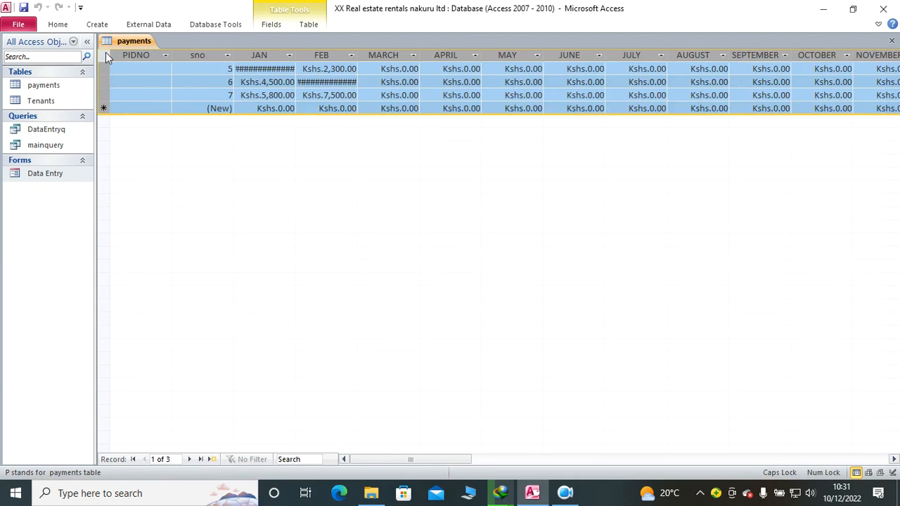
key(Delete)
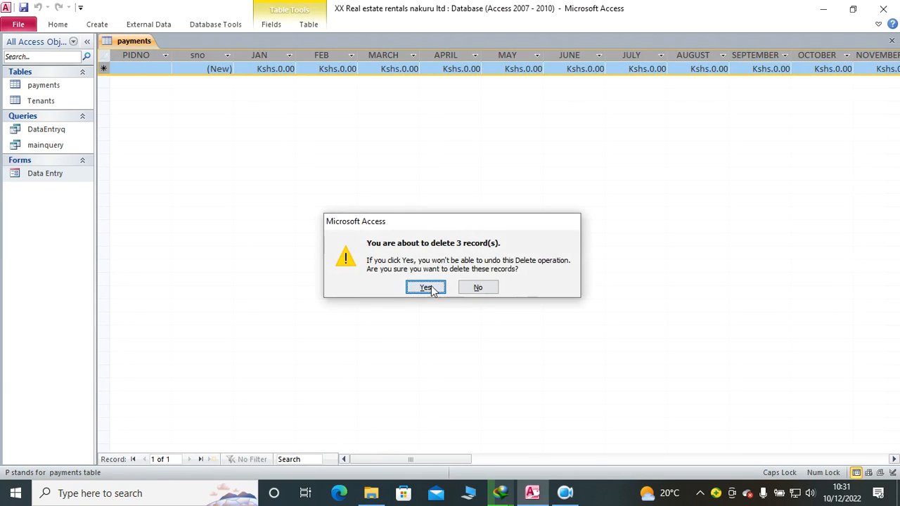
click(425, 288)
click(40, 176)
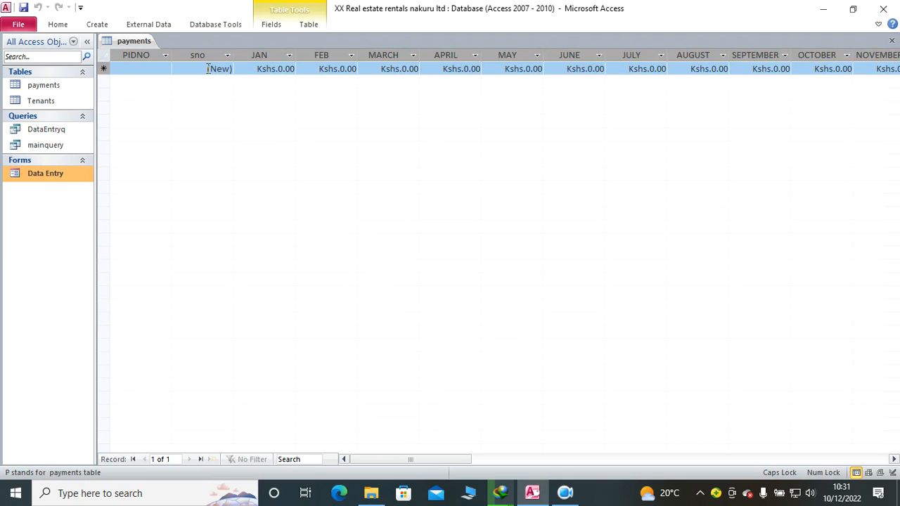
click(892, 40)
Step: Open the Data Entry form in Design View and close the Property Sheet
right_click(69, 182)
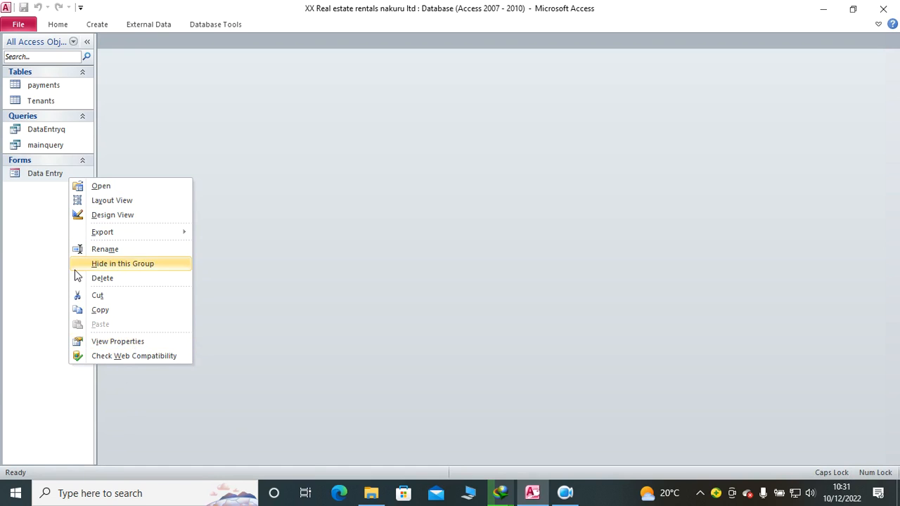
click(116, 216)
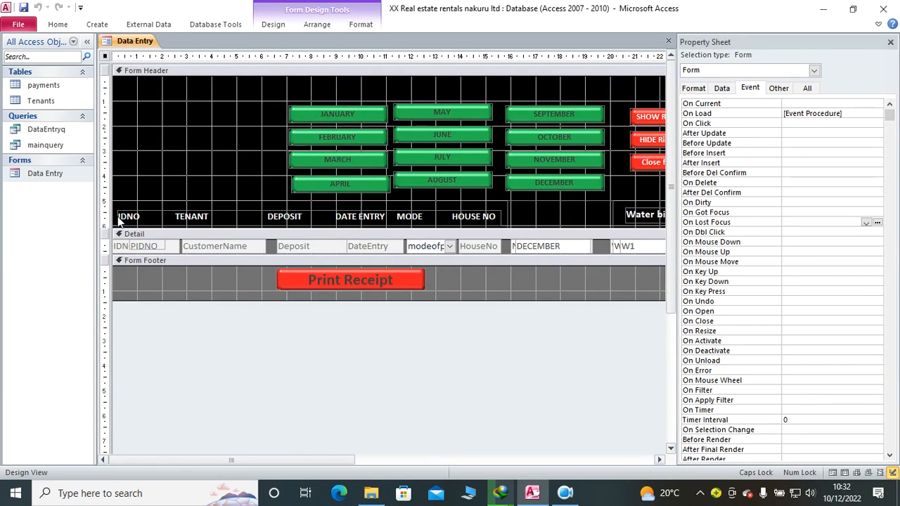
click(890, 42)
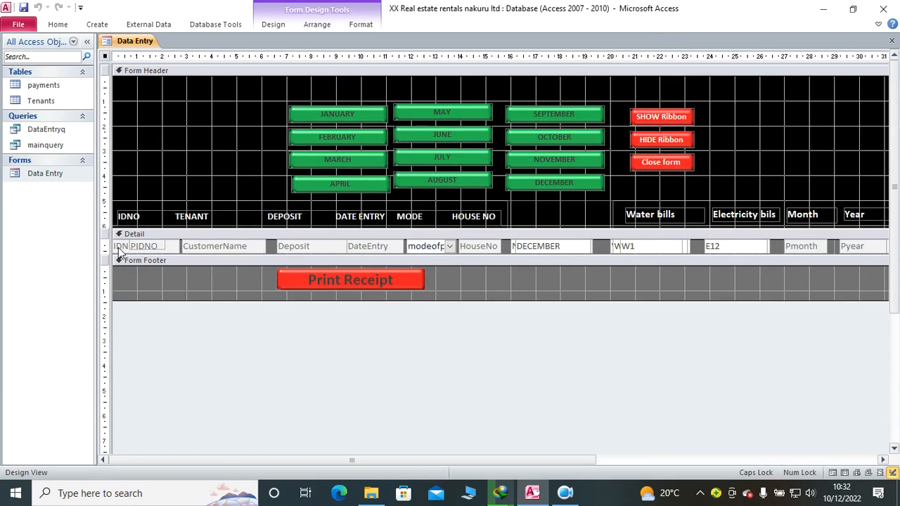
Step: Increase the height of the Detail section and move the Pmonth text box below the Tmonth text box
drag(430, 460, 553, 463)
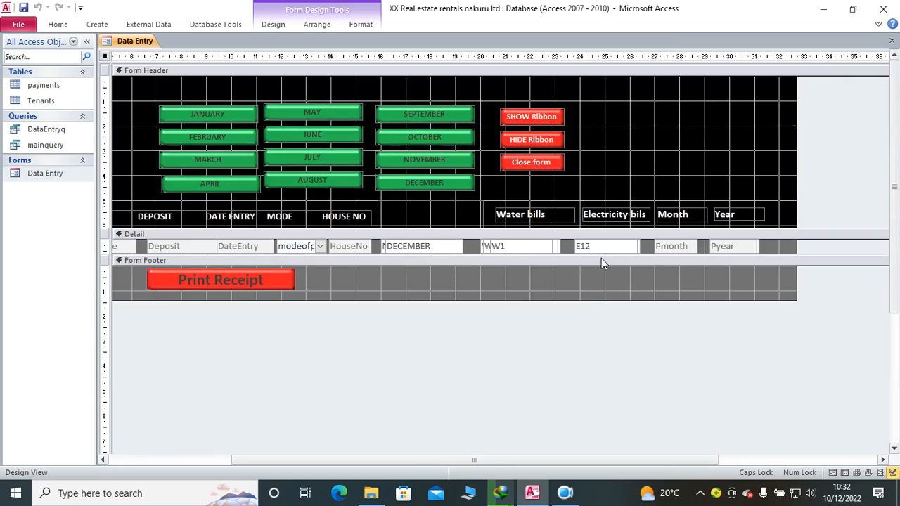
click(687, 250)
drag(785, 261, 785, 280)
drag(683, 252, 673, 269)
Step: Create an On Lost Focus event procedure for the Tmonth text box and paste the copied DECEMBER_LostFocus code into it
click(680, 247)
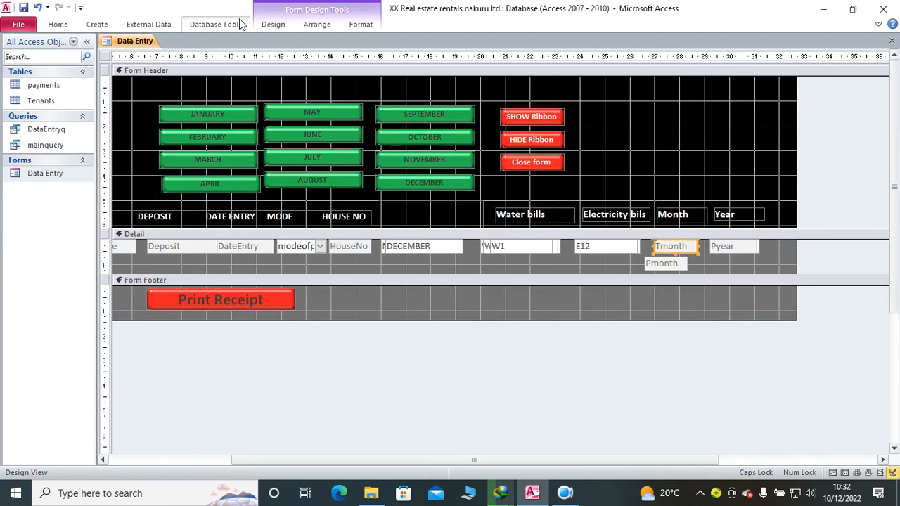
click(273, 24)
click(693, 71)
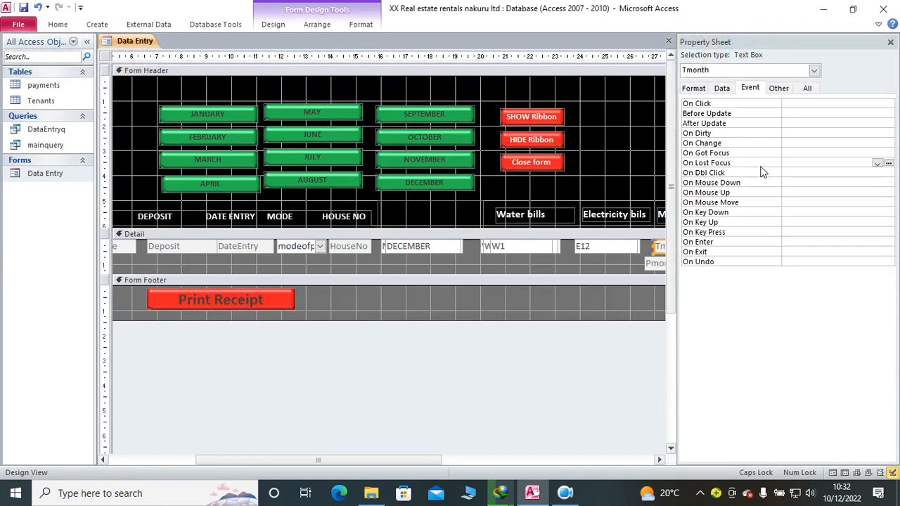
click(876, 163)
click(835, 173)
click(889, 163)
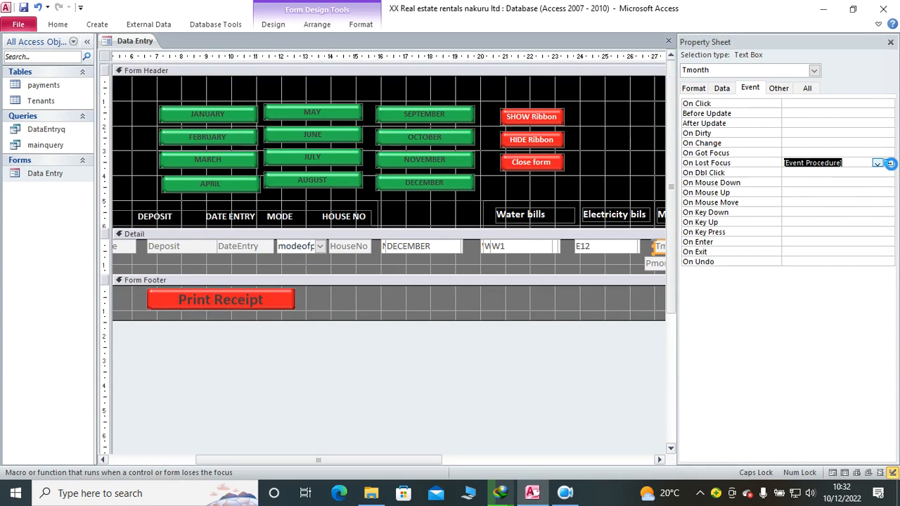
text(Private Sub DECEMBER_LostFocus() PIDNO = IDNO Pmonth = Tmonth Pyear = Tyear End Sub)
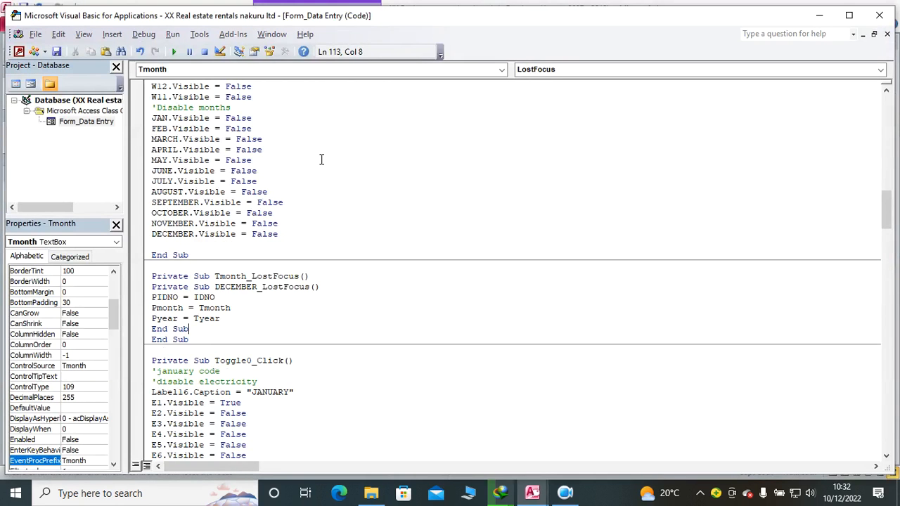
Step: Remove the nested DECEMBER_LostFocus header and extra End Sub from Tmonth_LostFocus, copy its three assignment lines, and close the code editor
drag(317, 288, 148, 287)
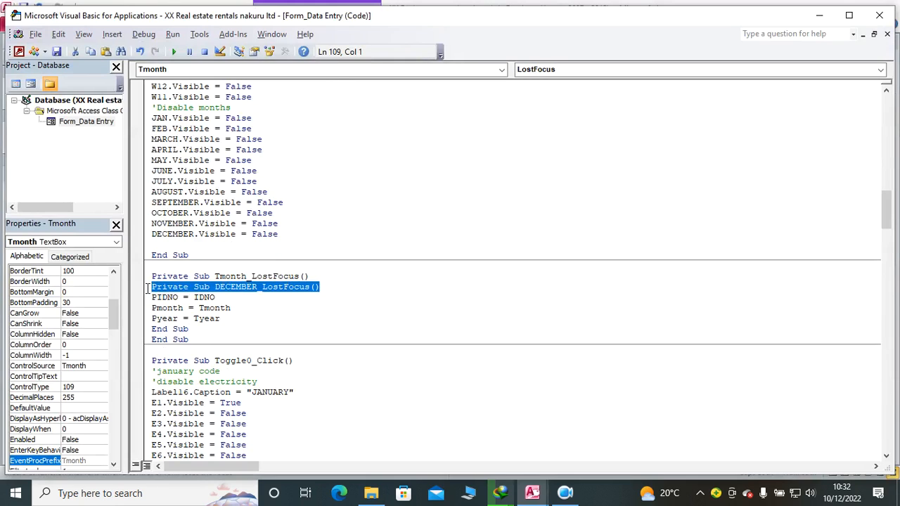
key(Delete)
drag(202, 331, 152, 328)
key(Delete)
drag(225, 316, 150, 296)
key(ctrl+c)
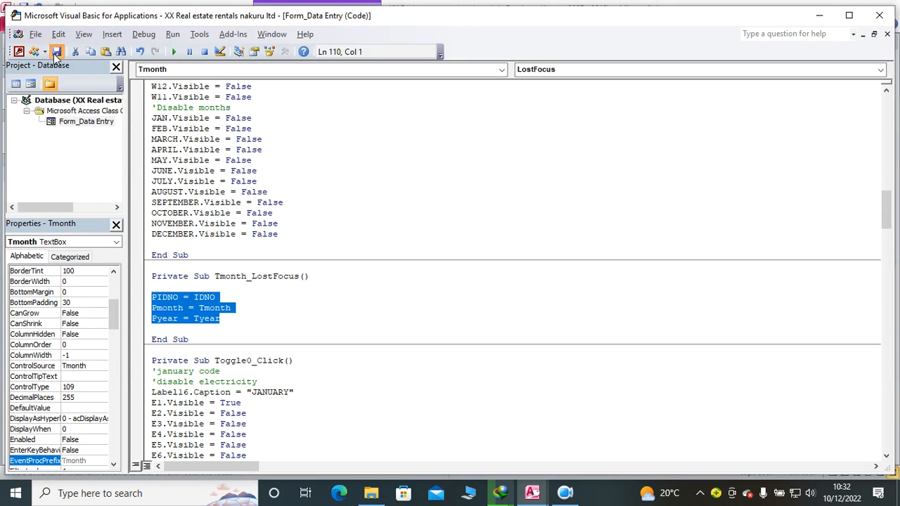
click(876, 20)
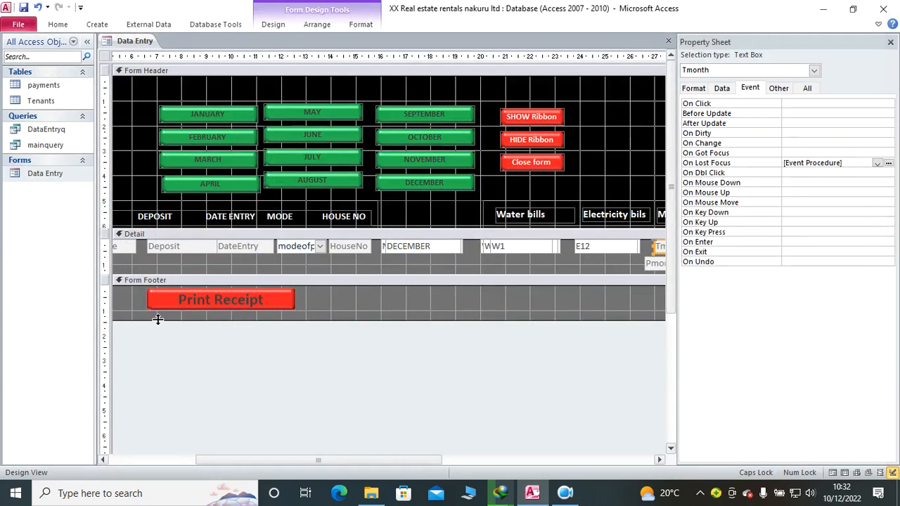
Step: Add an On Lost Focus event procedure to the Pmonth text box containing the copied PIDNO, Pmonth and Pyear assignments
click(655, 263)
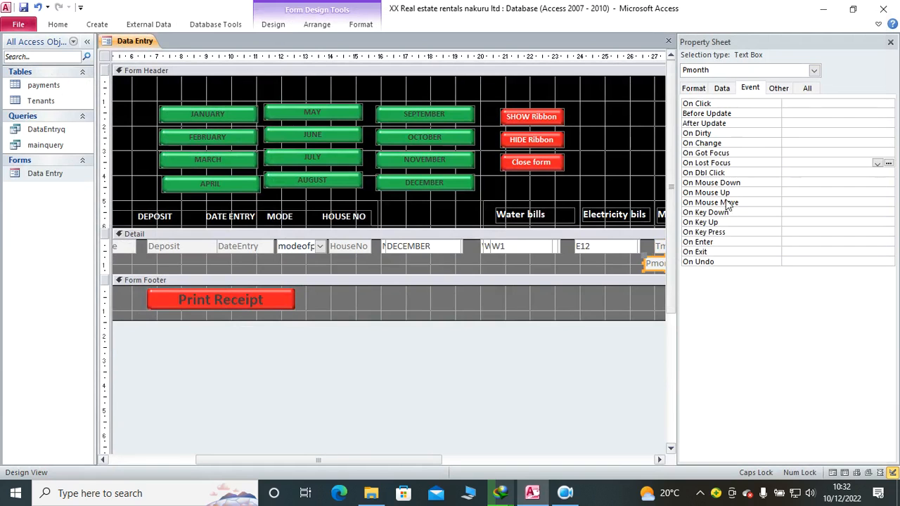
click(877, 162)
click(871, 172)
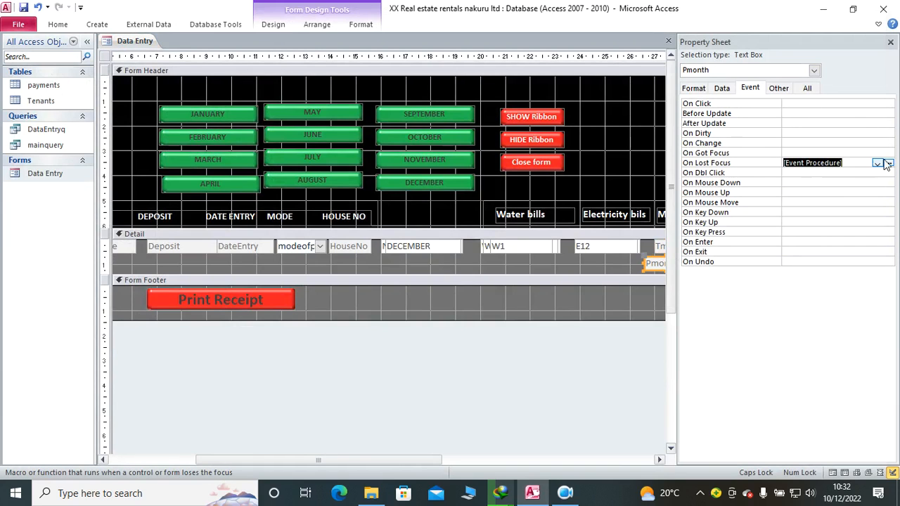
click(889, 163)
key(ctrl+v)
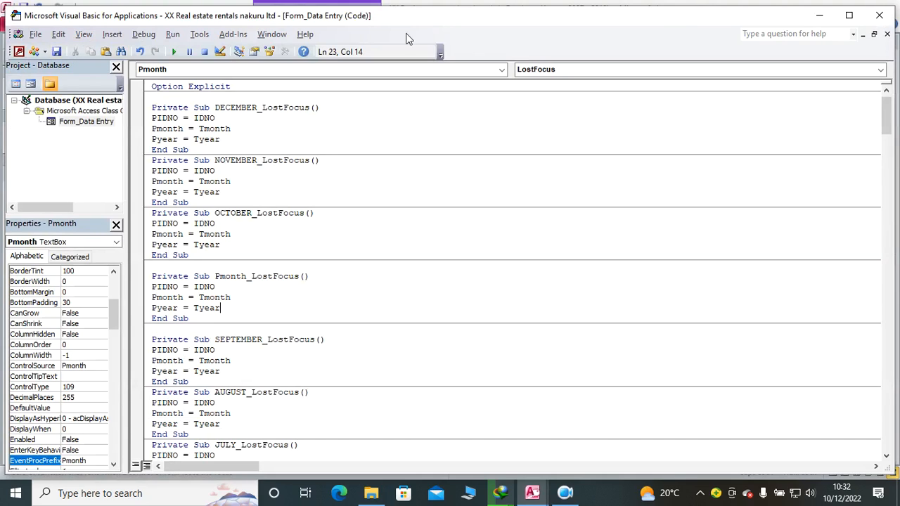
click(879, 15)
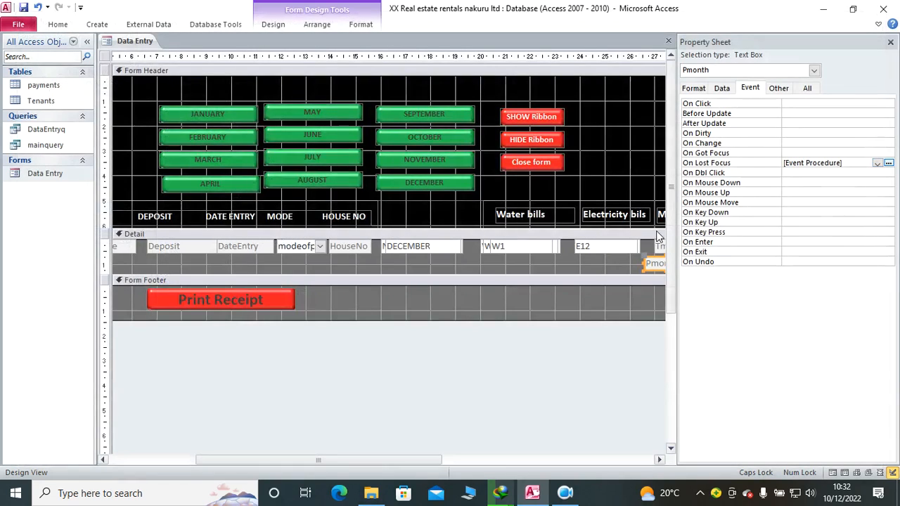
Step: Move the PIDNO text box below the IDNO text box in the Detail section
drag(221, 460, 144, 459)
click(133, 247)
drag(133, 246, 141, 254)
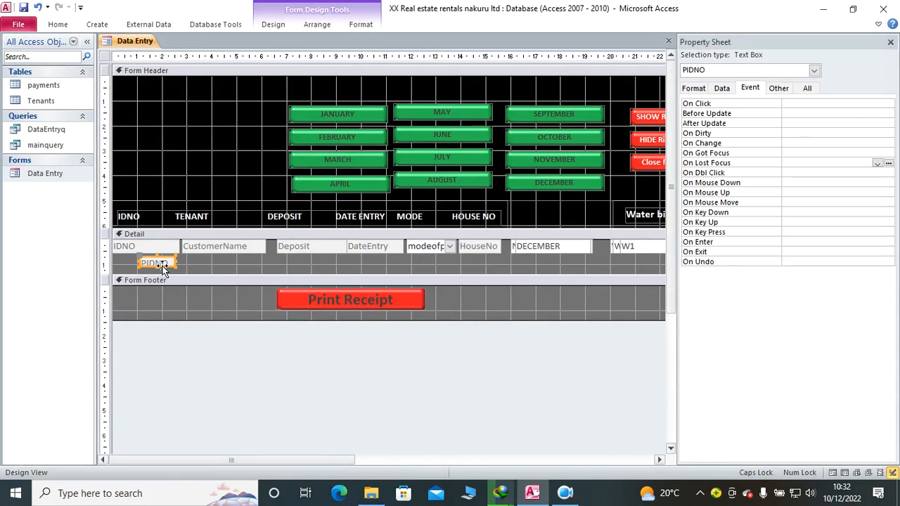
Step: Add an On Lost Focus event procedure to the IDNO text box containing the copied PIDNO, Pmonth and Pyear assignments
click(119, 248)
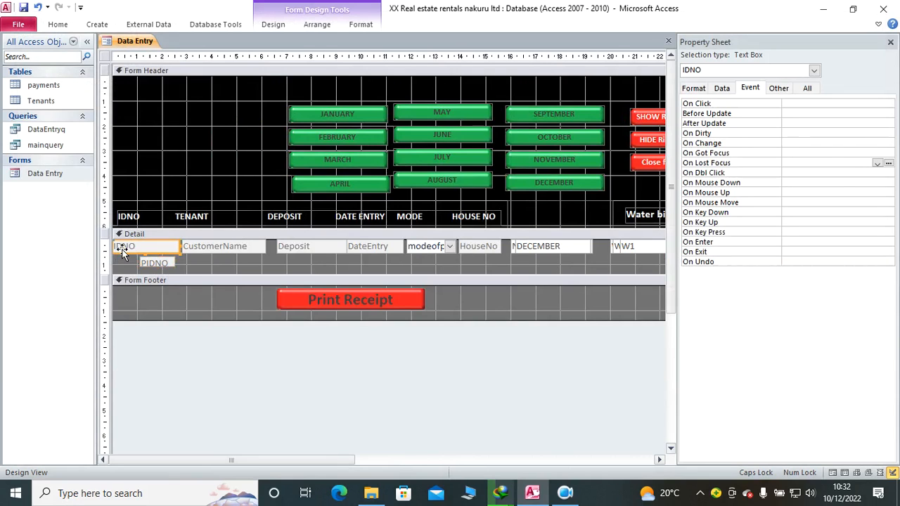
click(877, 163)
click(833, 174)
click(888, 163)
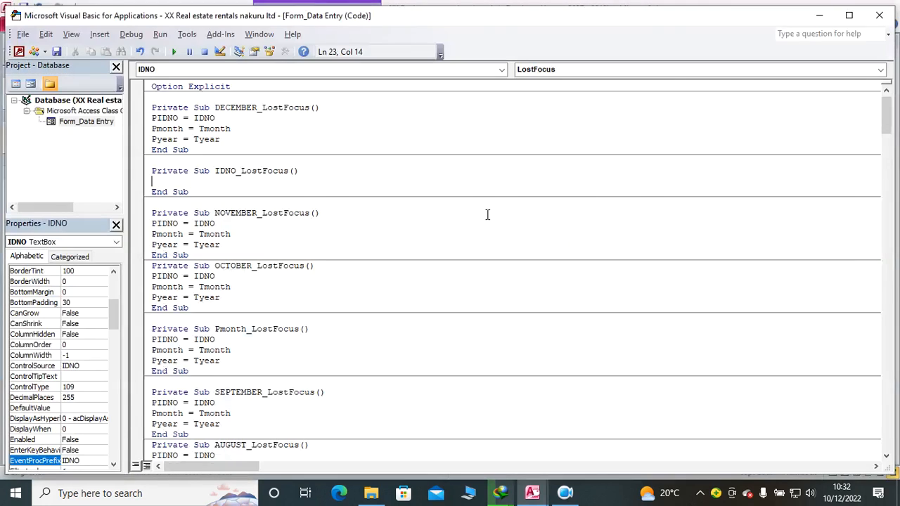
key(ctrl+v)
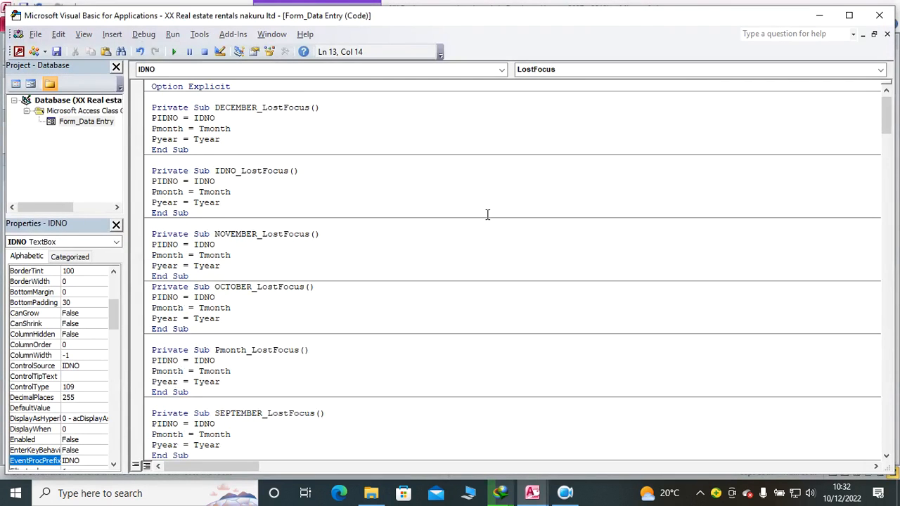
click(879, 15)
Step: Add the same three assignments as a LostFocus procedure for PIDNO, and move the text box back over IDNO
click(161, 265)
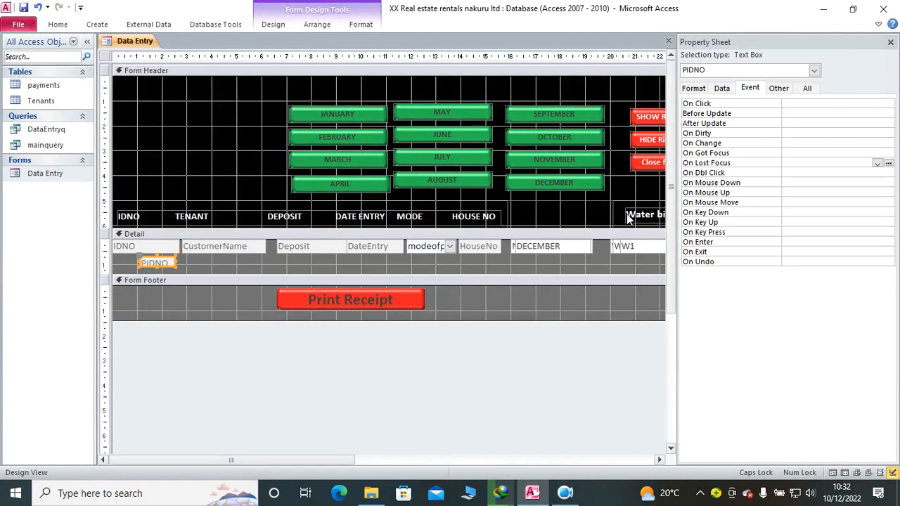
click(877, 163)
click(852, 174)
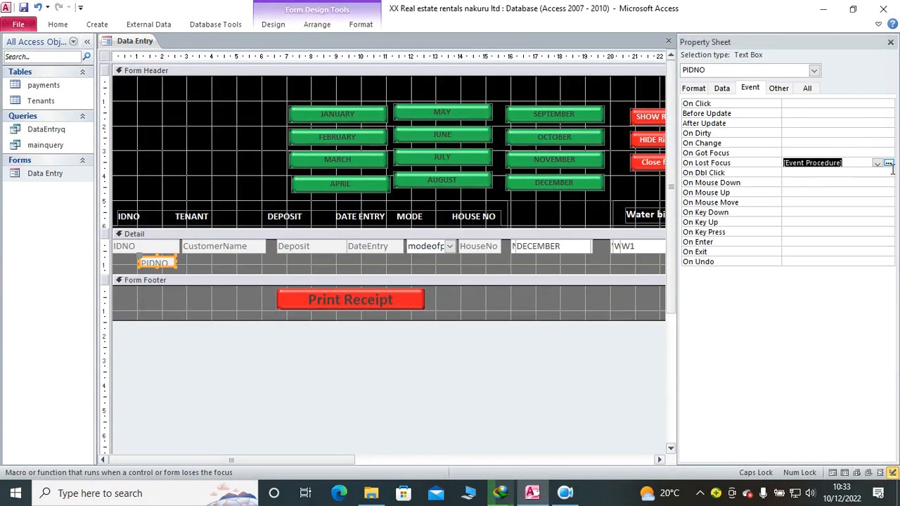
click(888, 163)
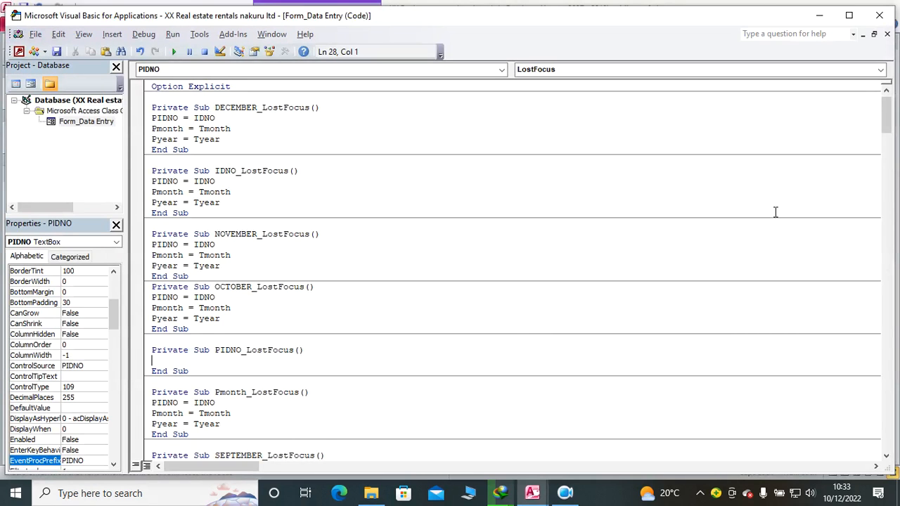
key(ctrl+v)
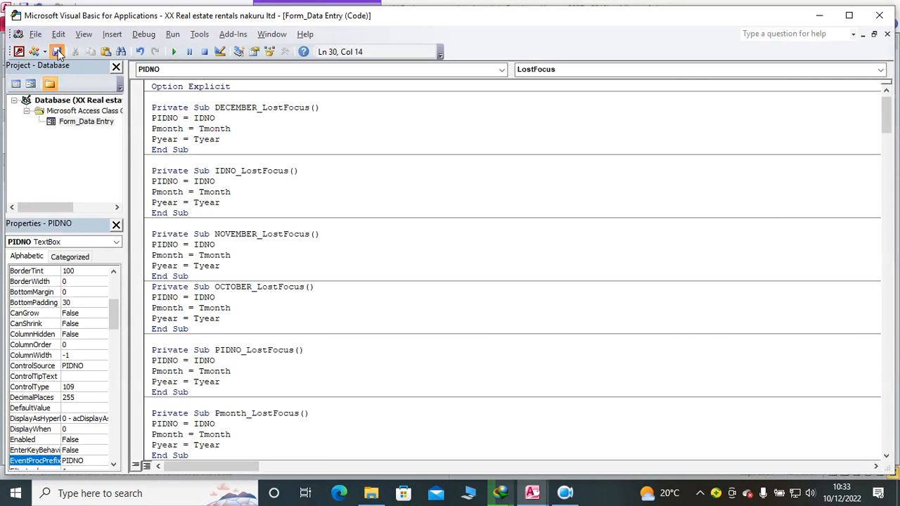
click(879, 14)
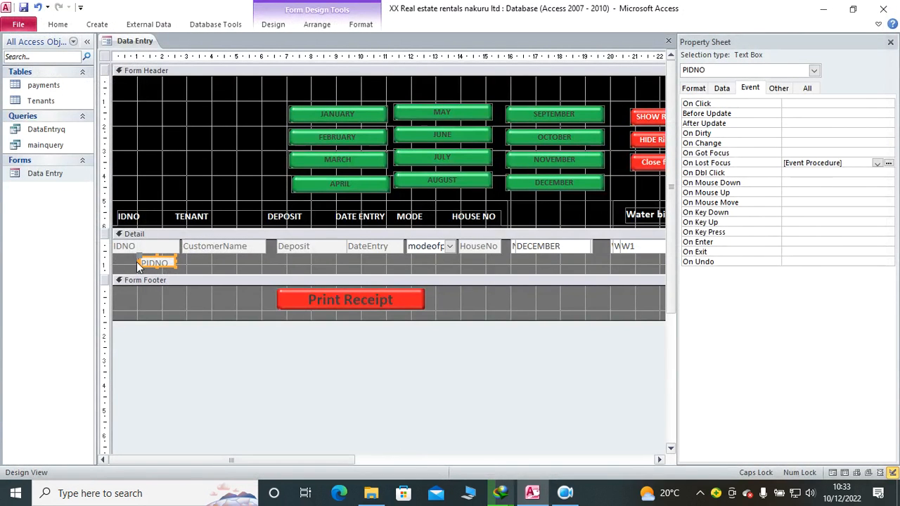
drag(170, 268, 146, 250)
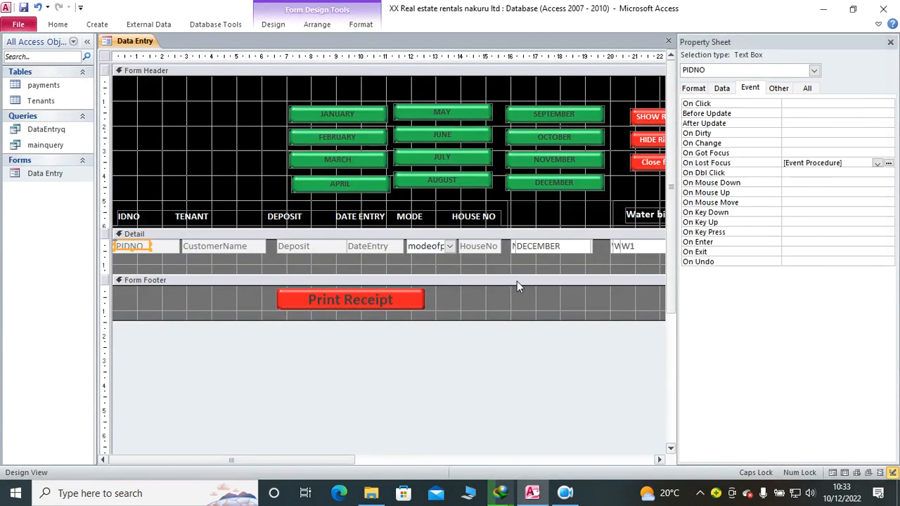
click(890, 42)
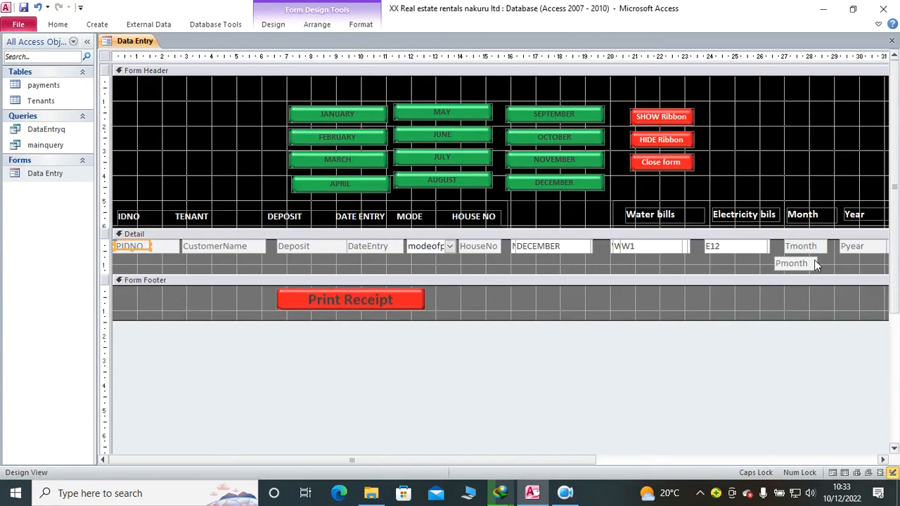
Step: Check the LostFocus procedures of the Pmonth and Tmonth text boxes, and close the Property Sheet
mouse_move(808, 262)
mouse_down()
mouse_move(817, 244)
mouse_move(808, 262)
mouse_up()
click(273, 24)
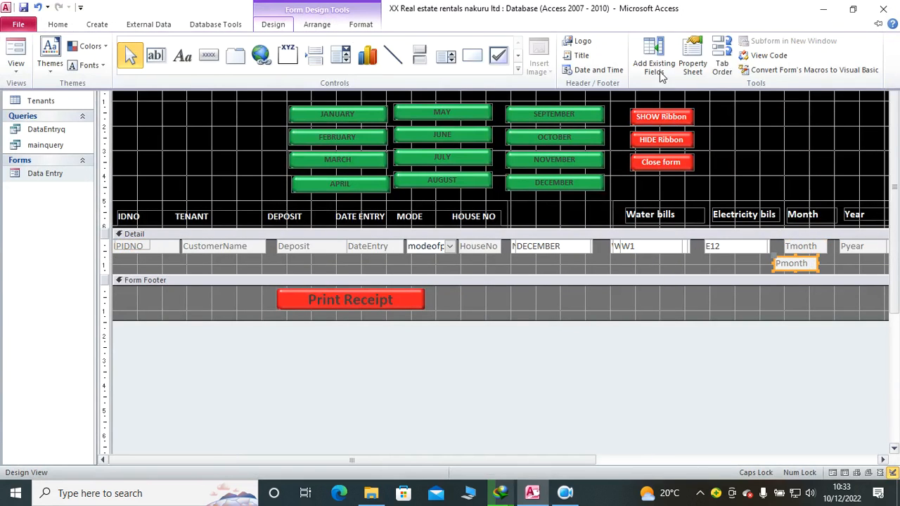
click(691, 61)
click(888, 162)
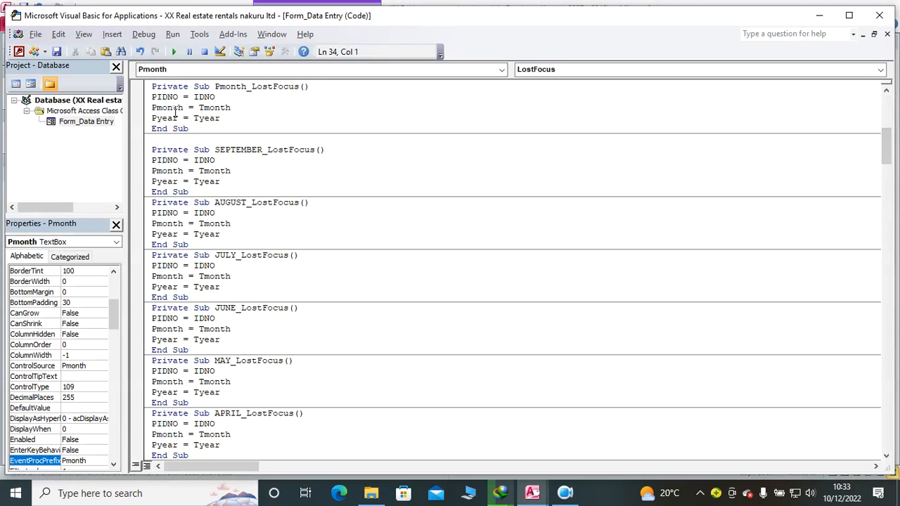
click(879, 15)
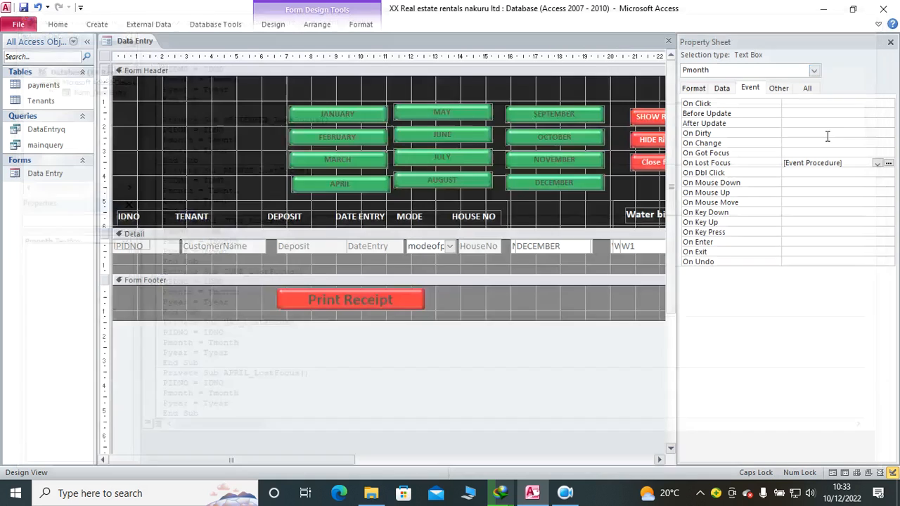
click(891, 42)
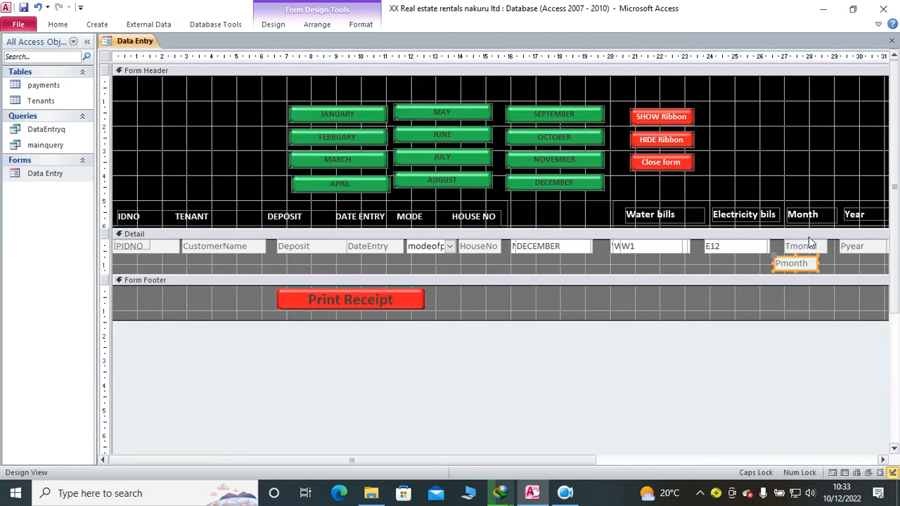
click(271, 28)
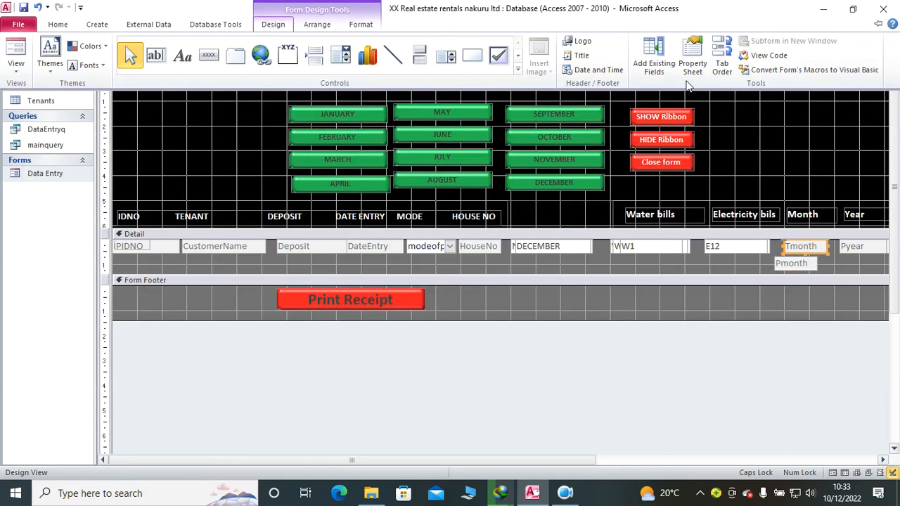
click(691, 84)
click(889, 163)
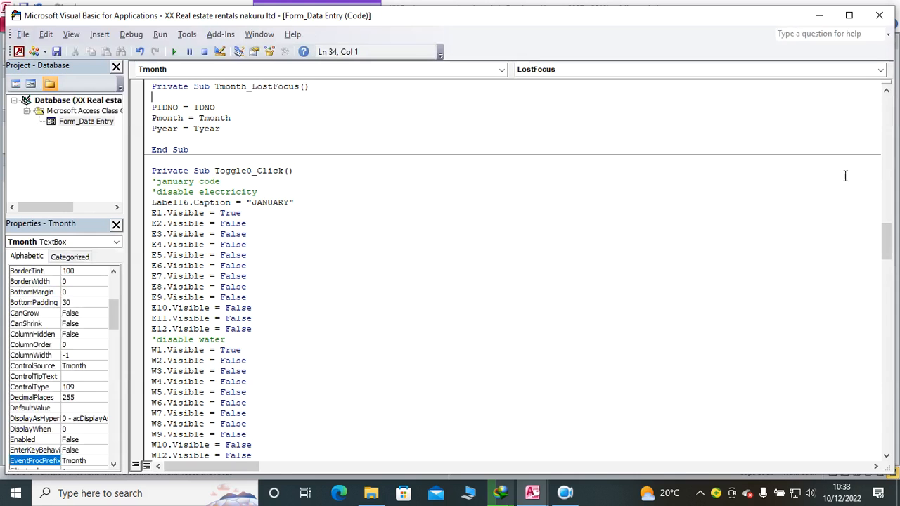
click(879, 15)
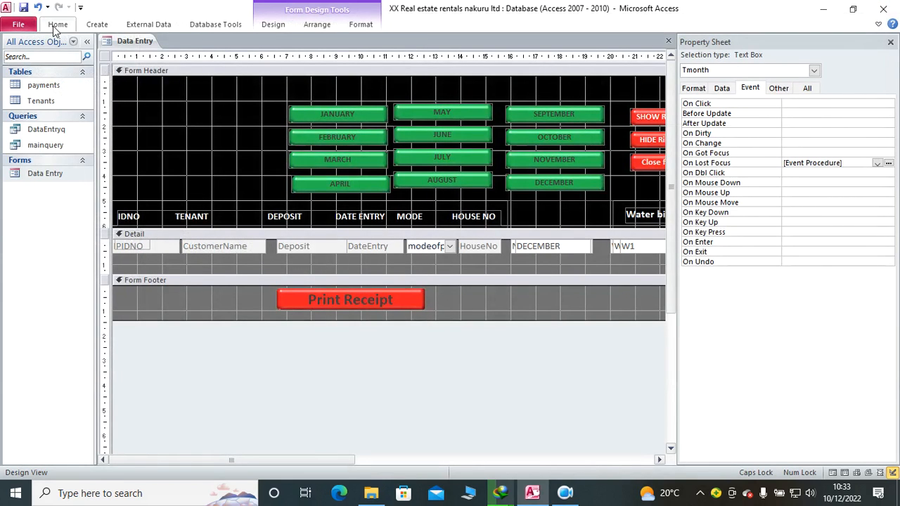
click(890, 42)
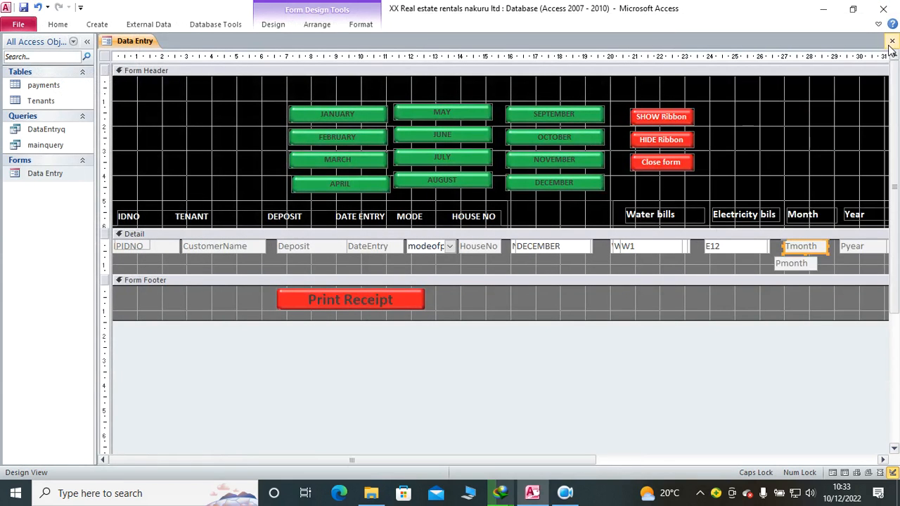
Step: Move the Pmonth text box back over Tmonth and reduce the Detail section to the height of one row
drag(797, 267, 802, 259)
drag(713, 275, 707, 254)
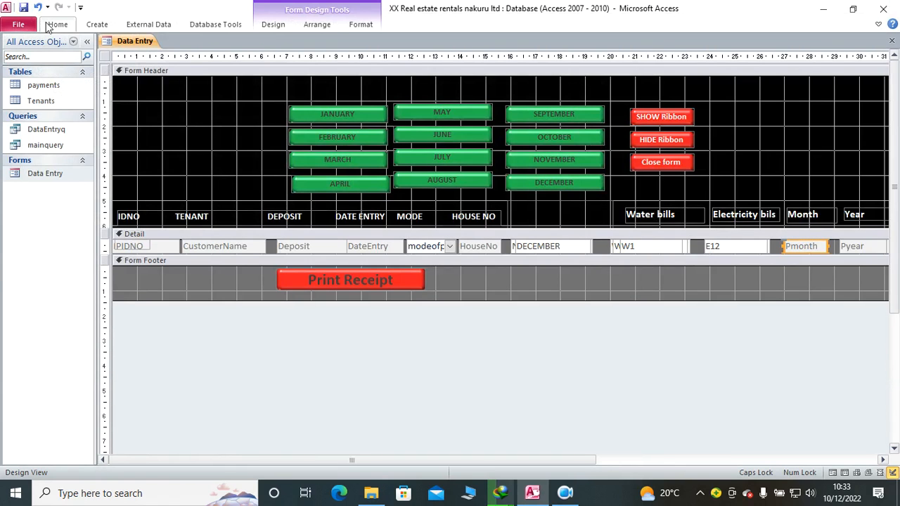
Step: Show the January fields in Form View and enter a payment of 1,200 for the first tenant
click(57, 24)
click(14, 53)
click(333, 88)
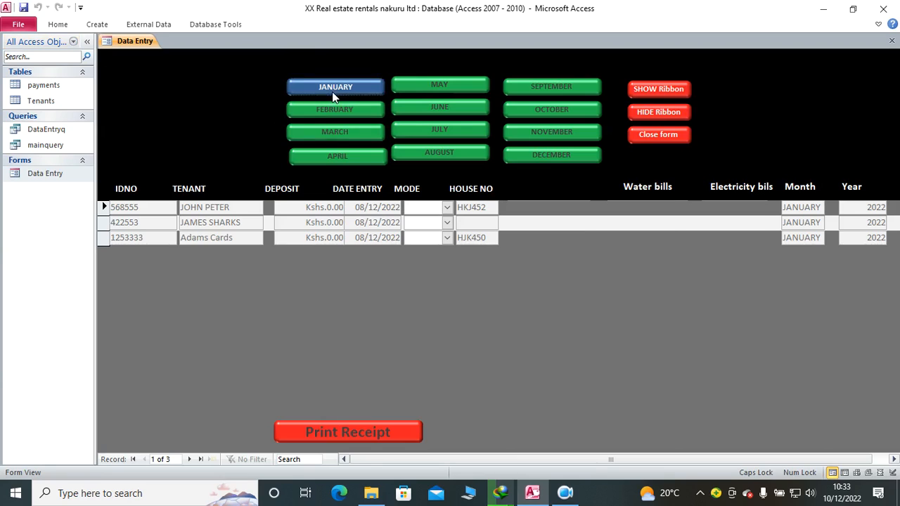
click(524, 206)
text(1,20)
text(00)
key(Return)
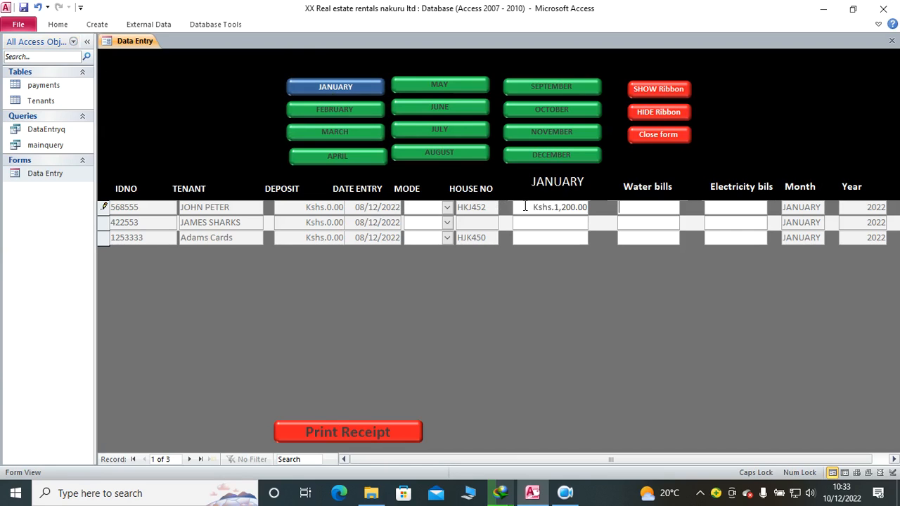
Step: Enter January payments of 4,500 for the second tenant and 560 for the third tenant
click(562, 225)
text(4,500)
key(Return)
key(Return)
key(Return)
click(559, 238)
text(560)
key(Return)
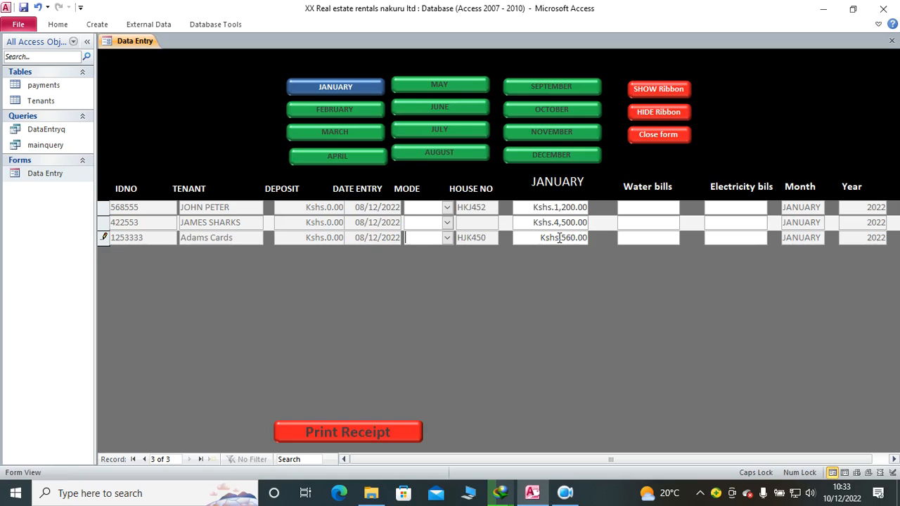
Step: Set the payment mode of all three January records to Cash
click(447, 207)
click(453, 220)
click(451, 223)
click(446, 237)
click(447, 237)
click(425, 252)
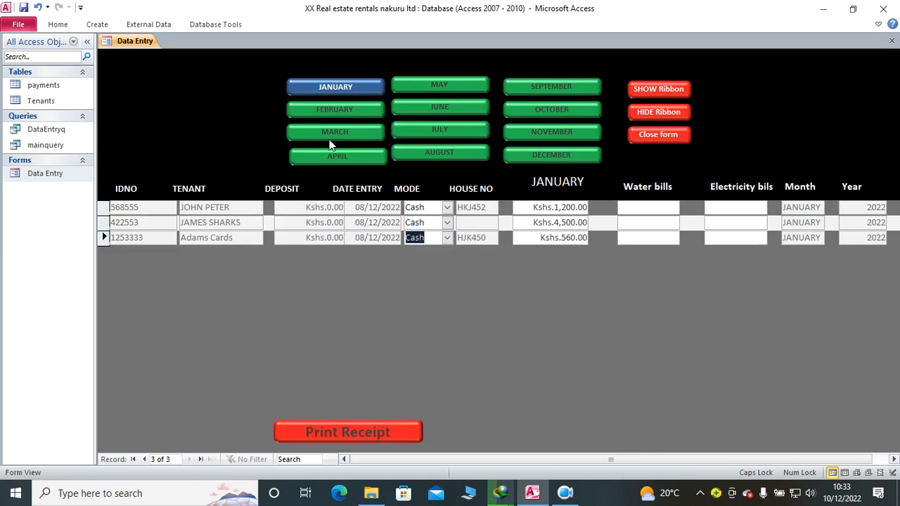
Step: Open the payments table and examine the PIDNO column for the saved January records
double_click(36, 86)
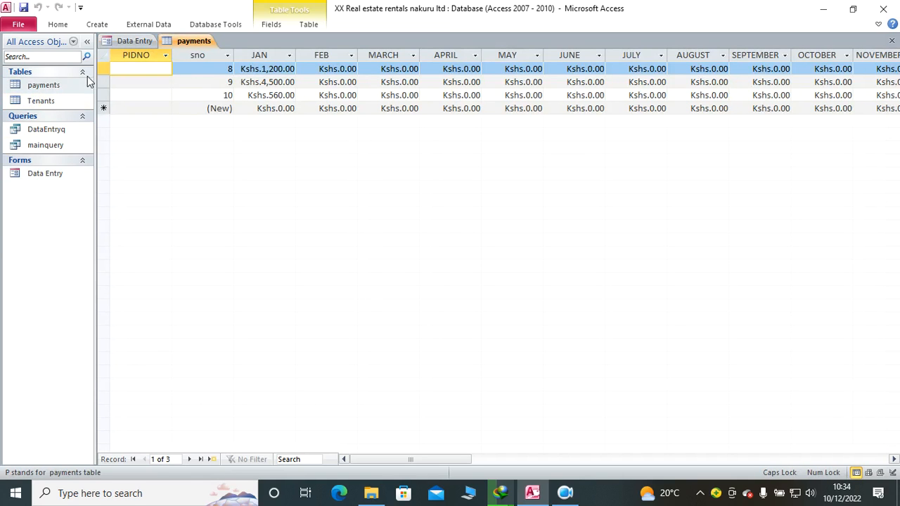
click(130, 56)
click(140, 68)
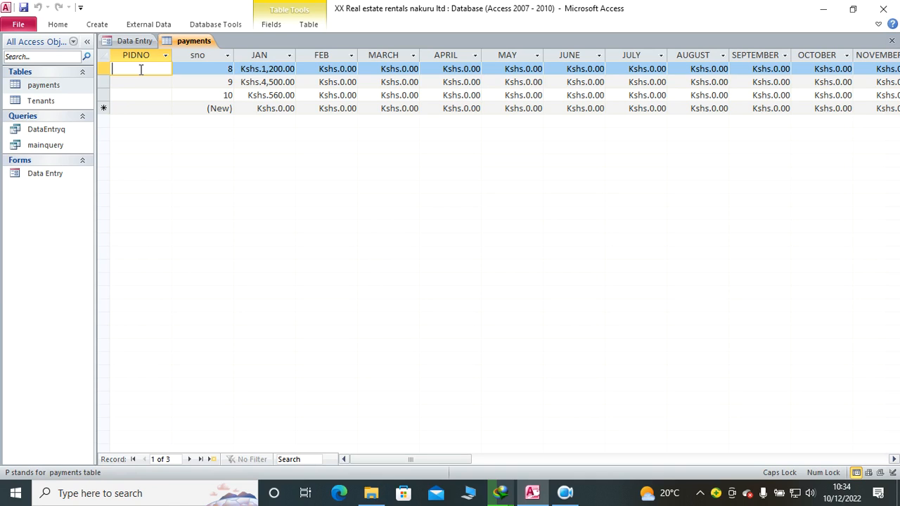
click(566, 492)
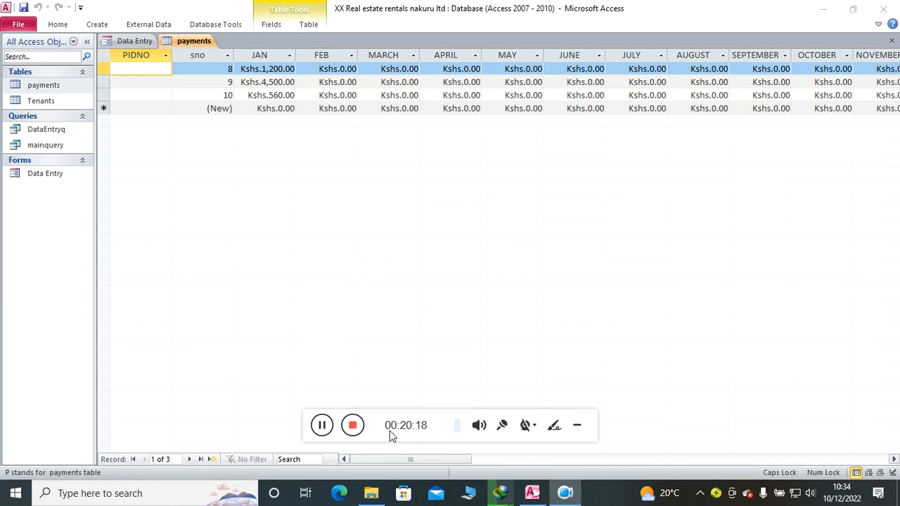
click(324, 426)
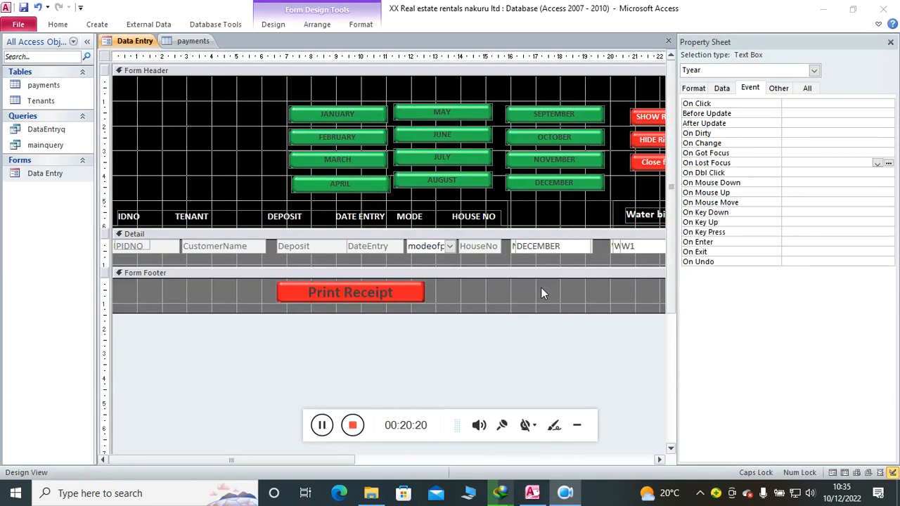
Step: Add a LostFocus event procedure to the Tyear text box containing PIDNO = IDNO, Pmonth = Tmonth and Pyear = Tyear
click(876, 164)
click(877, 163)
click(815, 173)
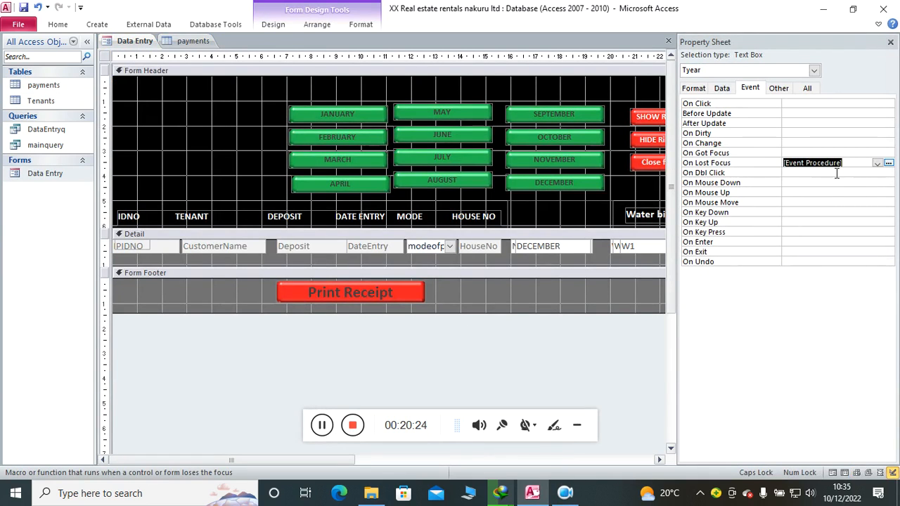
click(888, 163)
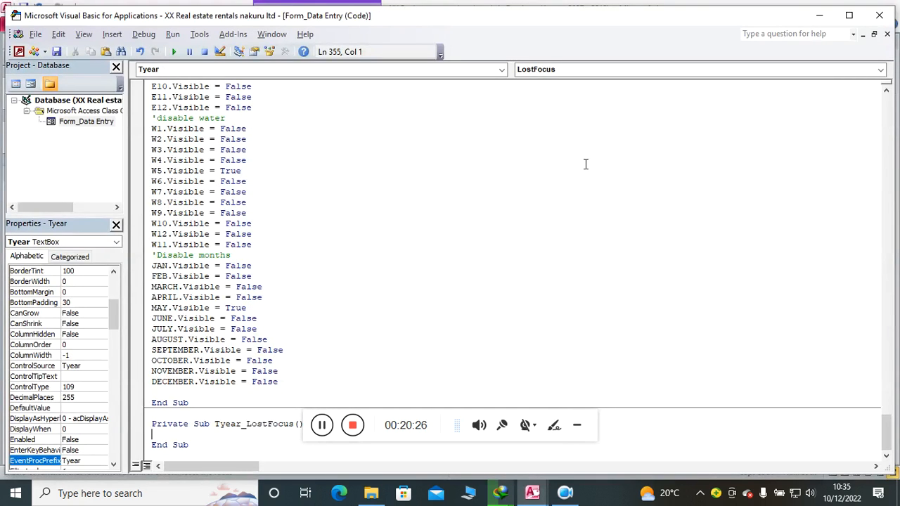
text(PIDNO = IDNO Pmonth = Tmonth Pyear = Tyear)
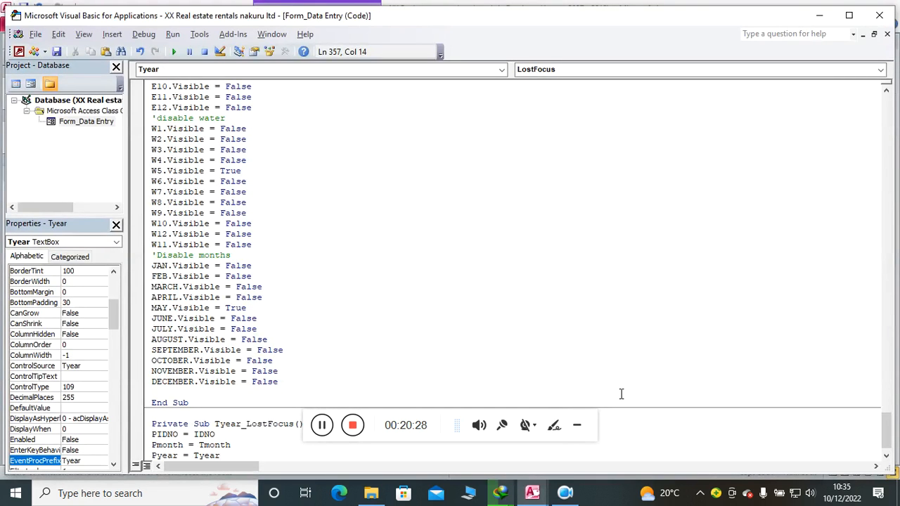
click(577, 425)
scroll(386, 369, down, 1)
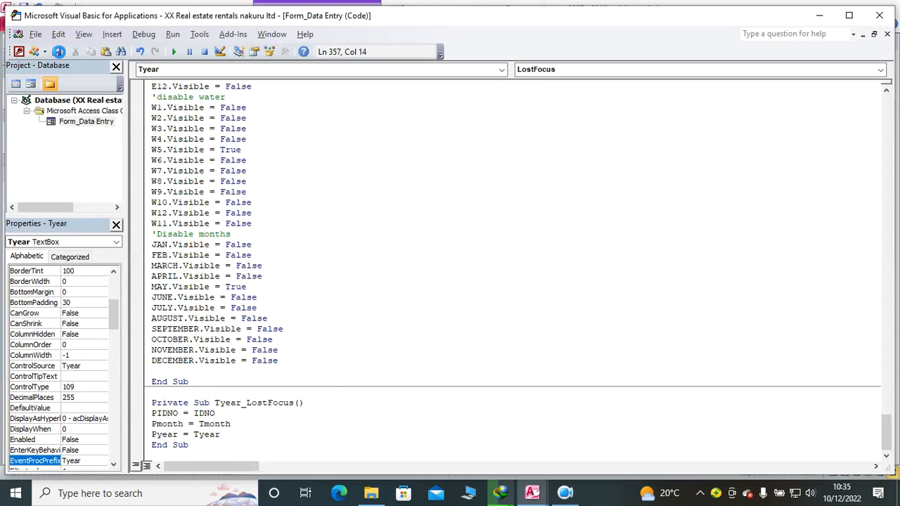
click(879, 17)
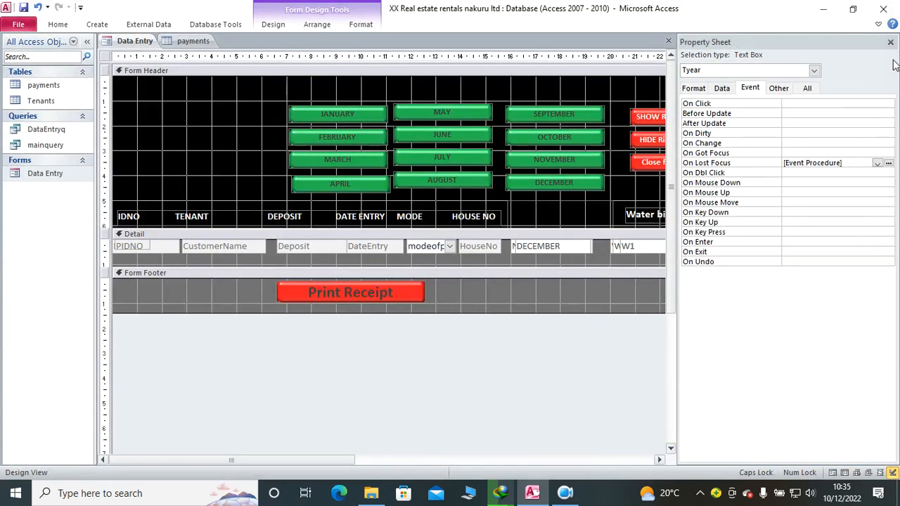
Step: Add a LostFocus event procedure to the Pyear text box containing PIDNO = IDNO, Pmonth = Tmonth and Pyear = Tyear
click(890, 42)
click(867, 259)
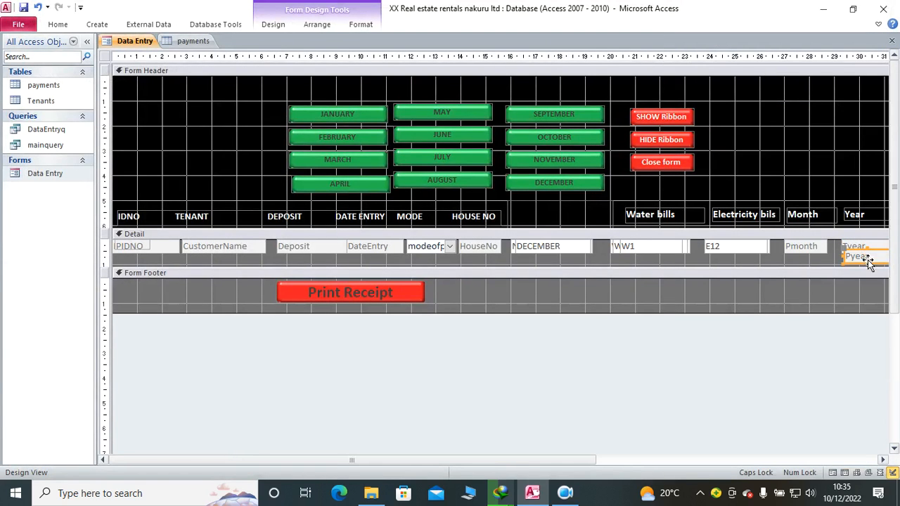
click(274, 24)
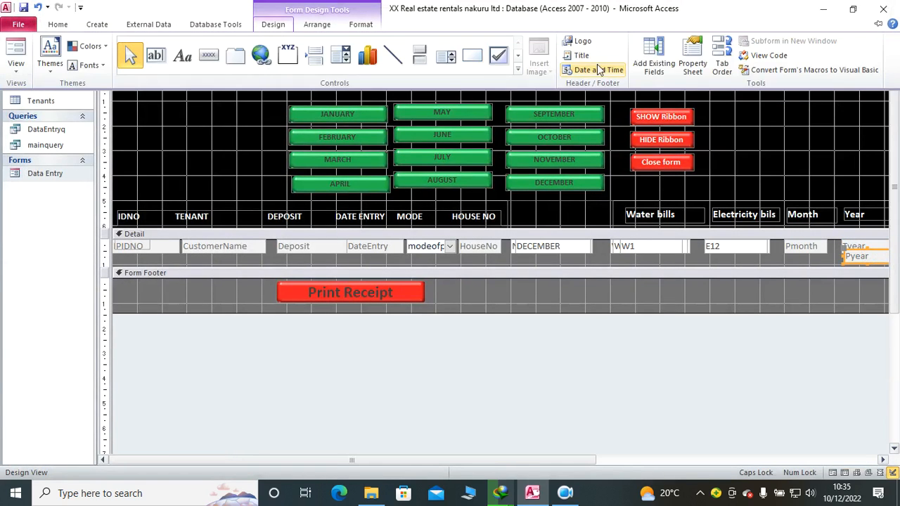
click(690, 67)
click(877, 162)
click(840, 173)
click(888, 162)
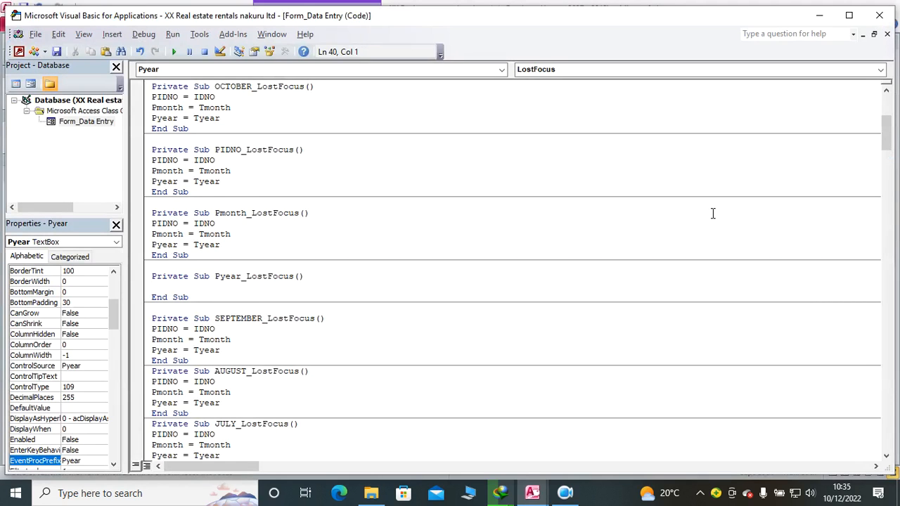
text(PIDNO = IDNO Pmonth = Tmonth Pyear = Tyear)
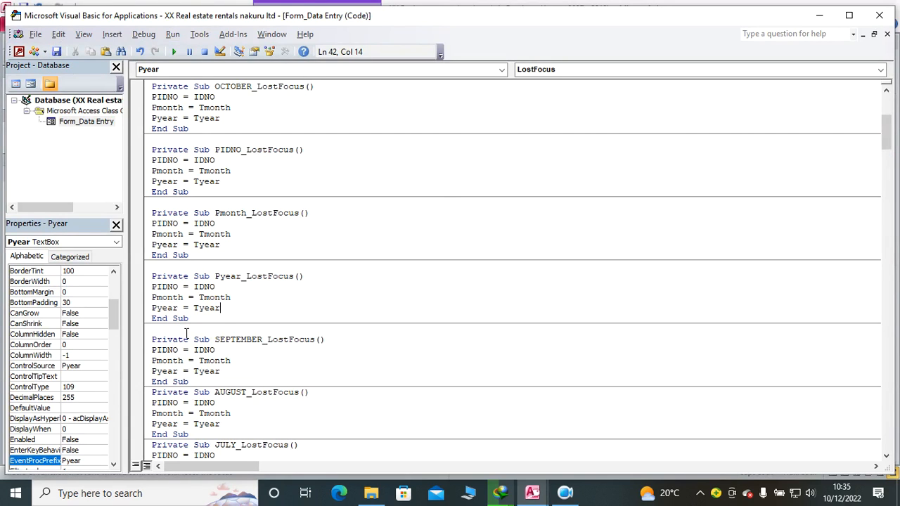
drag(225, 309, 140, 288)
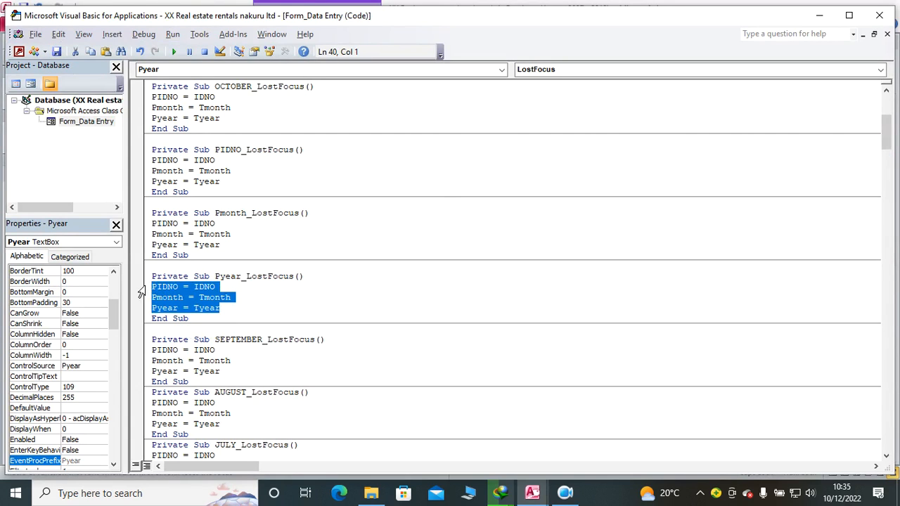
click(879, 15)
Step: Move the Pyear text box over Tyear and shrink the Detail section to the height of one row
drag(466, 268, 465, 263)
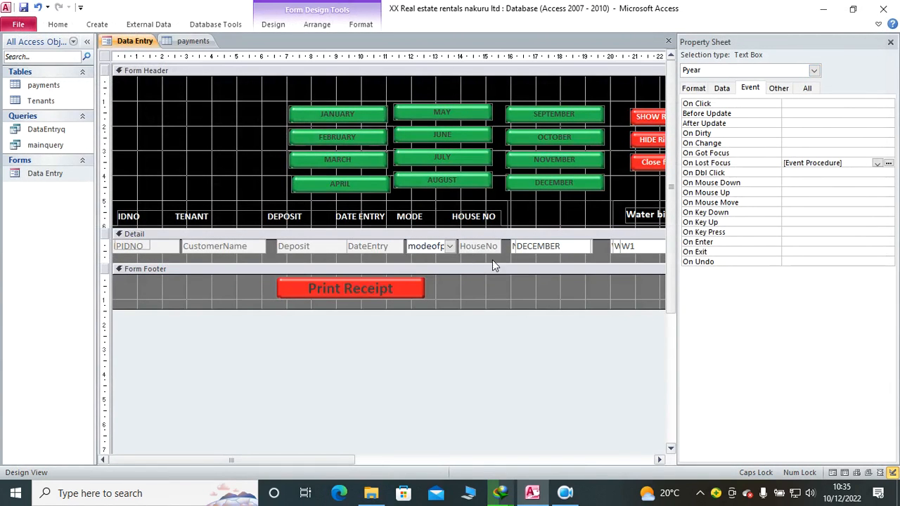
click(890, 42)
drag(877, 251, 876, 246)
drag(810, 266, 809, 258)
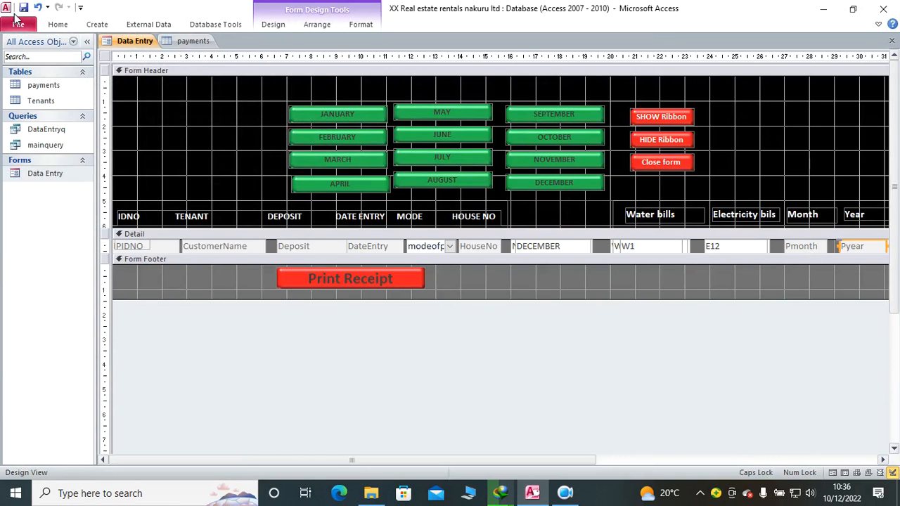
Step: Show the January fields of the Data Entry form in Form View and check the payments table for existing records
click(58, 24)
click(15, 51)
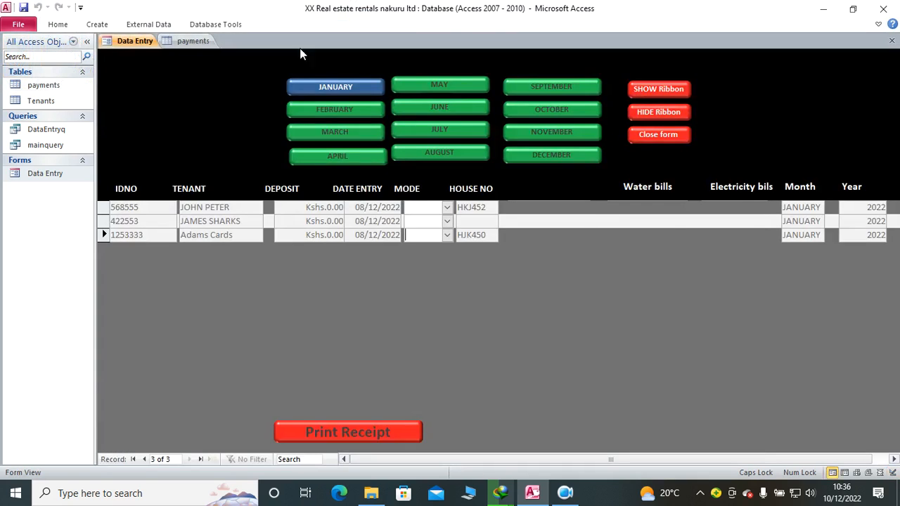
click(326, 86)
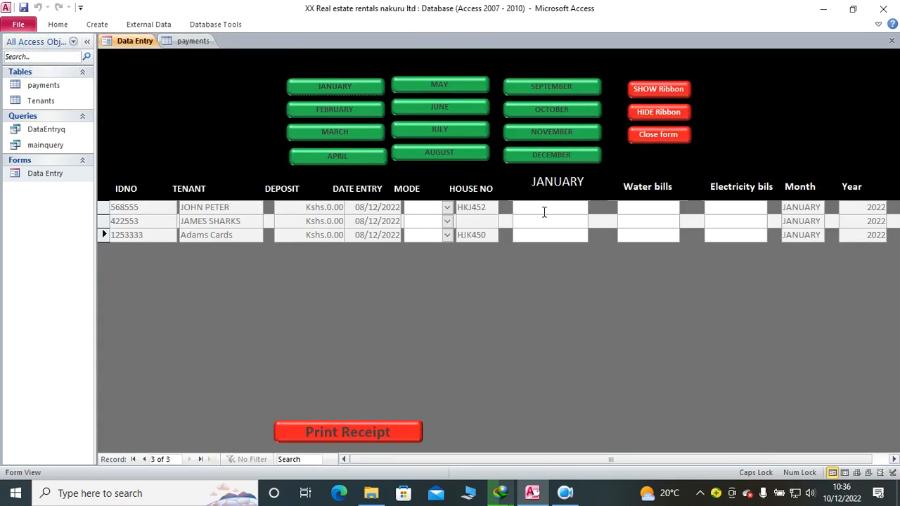
double_click(62, 87)
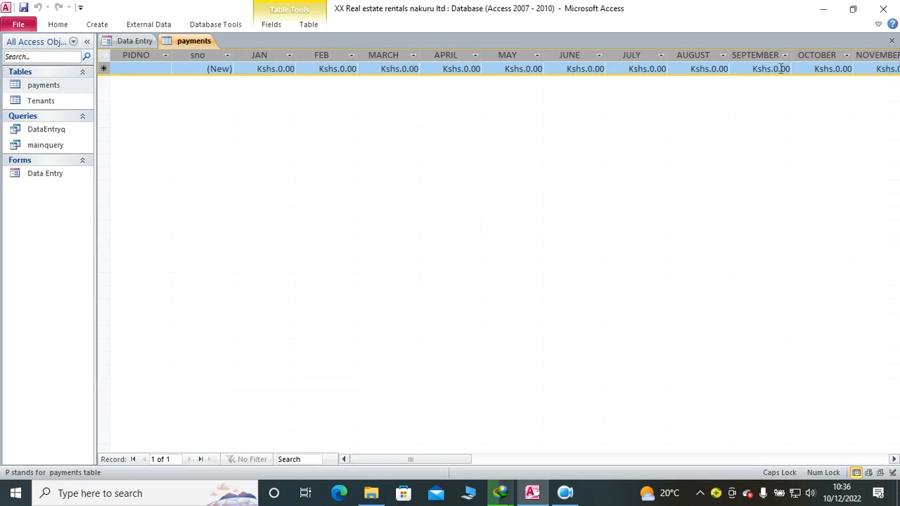
click(892, 40)
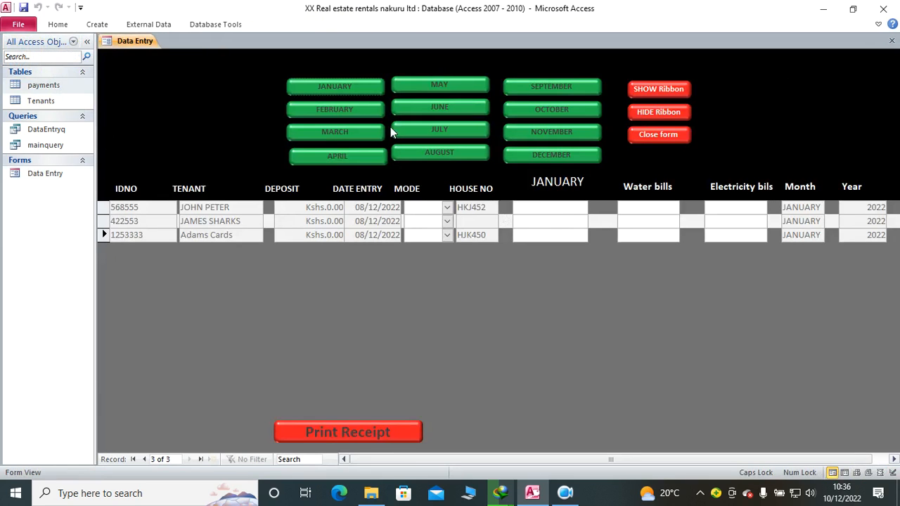
Step: Select January on the form and set the payment mode of all three tenants to Cash
click(353, 85)
click(446, 207)
click(444, 222)
click(446, 222)
click(447, 234)
click(447, 235)
click(436, 250)
Step: Enter a January payment of 8,500 for each of the three tenants
click(534, 208)
text(8500)
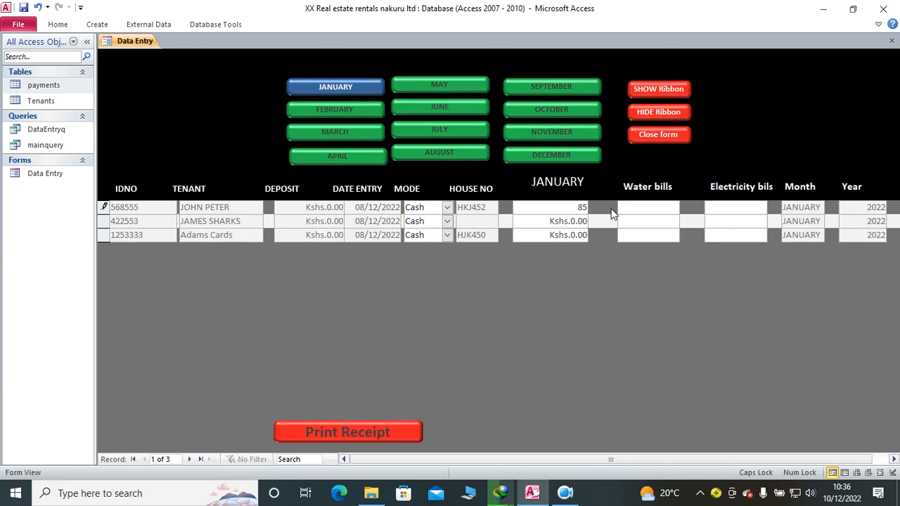
key(Return)
key(Return)
key(Return)
key(Return)
key(Return)
key(Return)
key(Return)
key(Return)
key(Return)
key(Return)
double_click(550, 221)
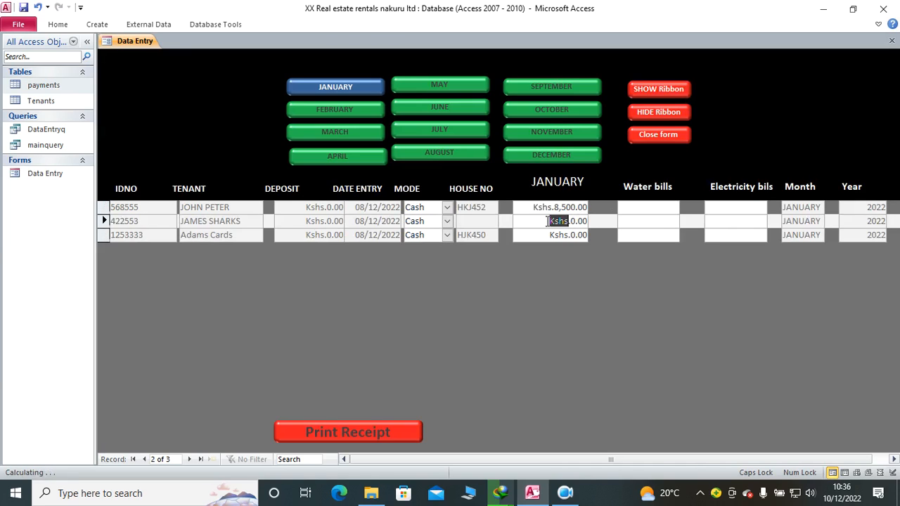
drag(548, 222, 625, 224)
text(8500)
key(Down)
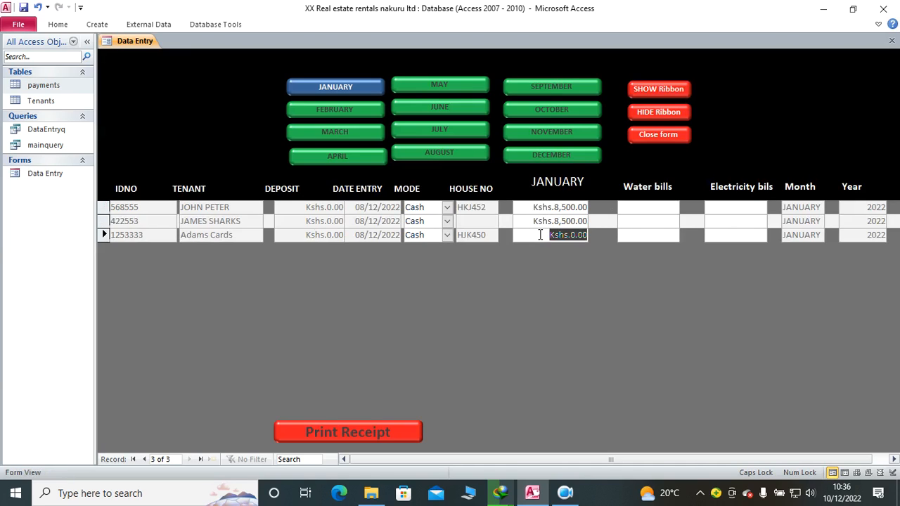
text(8500)
key(Tab)
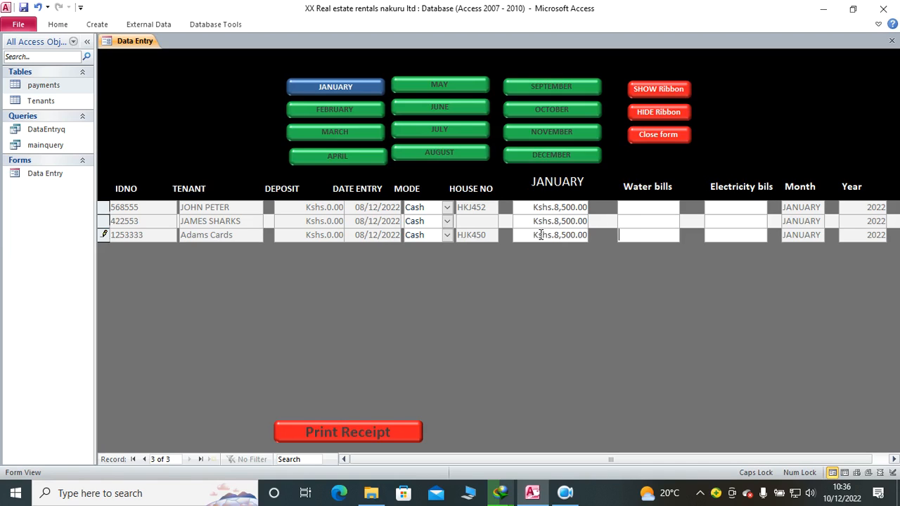
Step: Enter a January water bill of 230 and an electricity bill of 230 for the first tenant
click(628, 210)
text(230)
click(706, 208)
text(230)
key(Tab)
Step: Enter January water and electricity bills of 450 each for the second tenant and 500 each for the third
key(Tab)
key(Tab)
text(450)
key(Tab)
text(450)
key(Tab)
key(Tab)
key(Tab)
text(500)
key(Tab)
text(500)
key(Tab)
key(Tab)
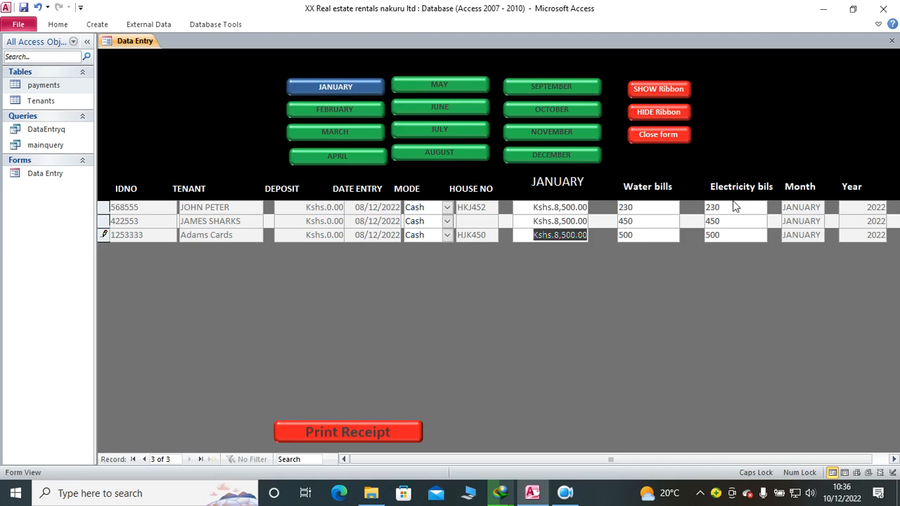
click(522, 204)
key(Tab)
key(Page_Down)
key(Tab)
Step: Examine the PIDNO column of the payments table for the new January records and close the table
double_click(60, 86)
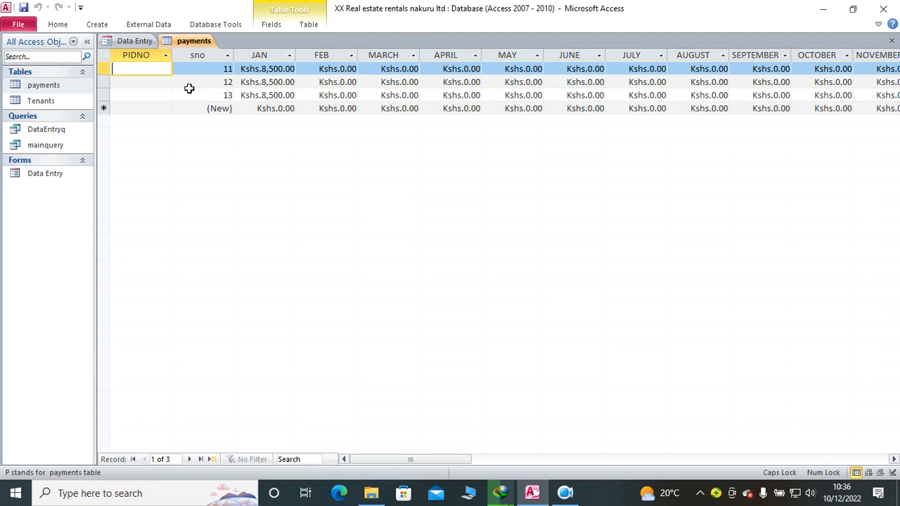
click(132, 55)
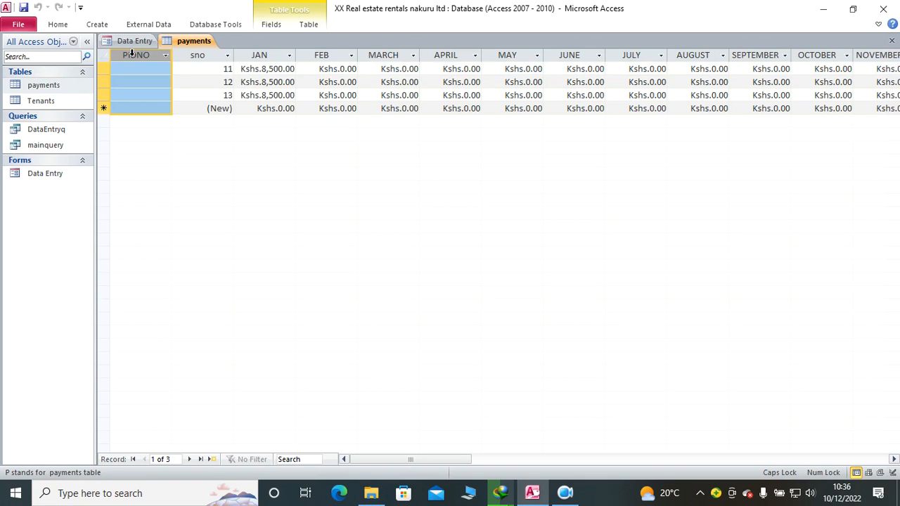
right_click(198, 43)
click(230, 67)
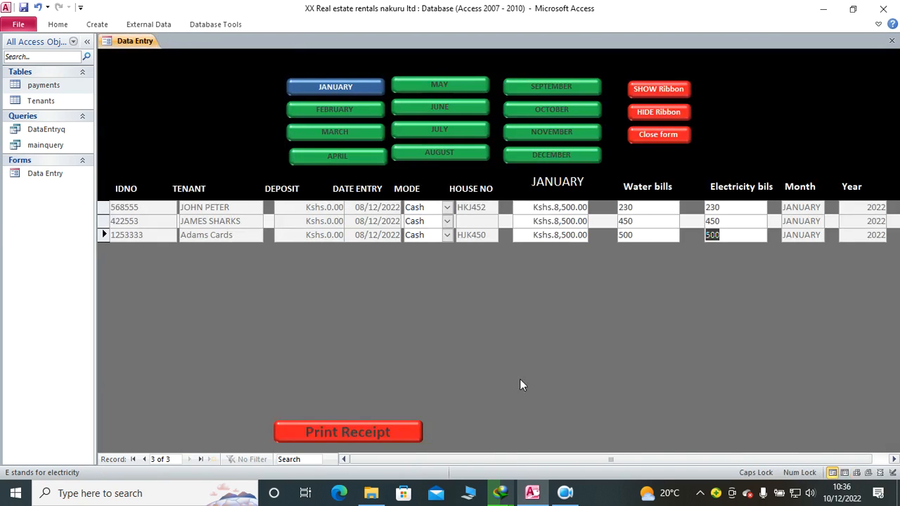
click(565, 494)
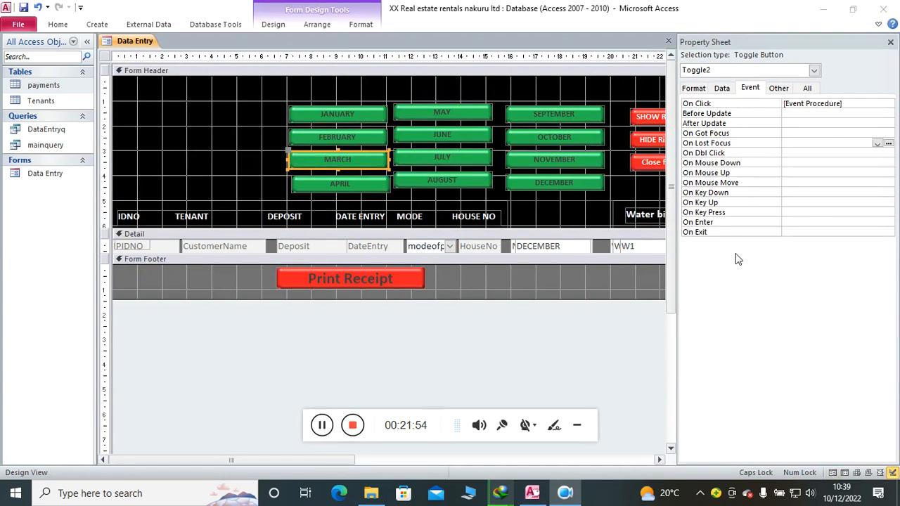
Step: Add a LostFocus event procedure to the JANUARY toggle button containing PIDNO = IDNO, Pmonth = Tmonth and Pyear = Tyear
click(349, 117)
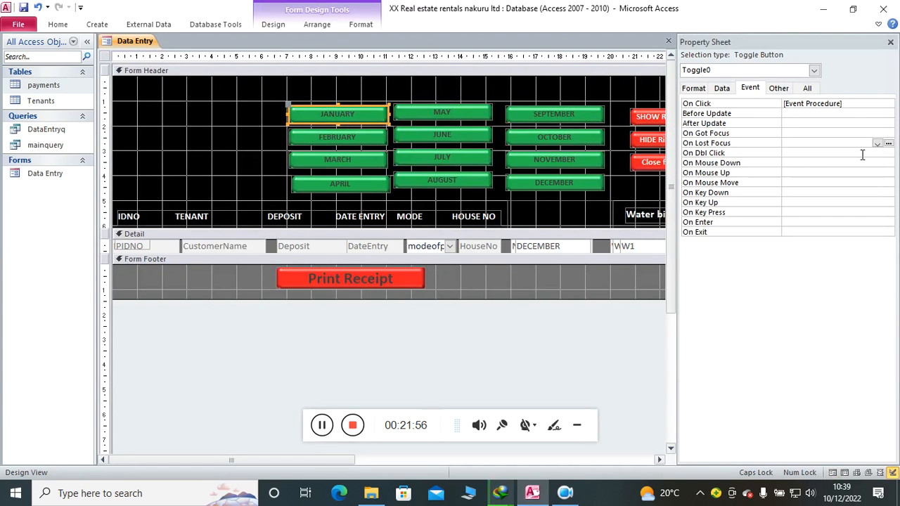
click(876, 144)
click(875, 152)
click(888, 144)
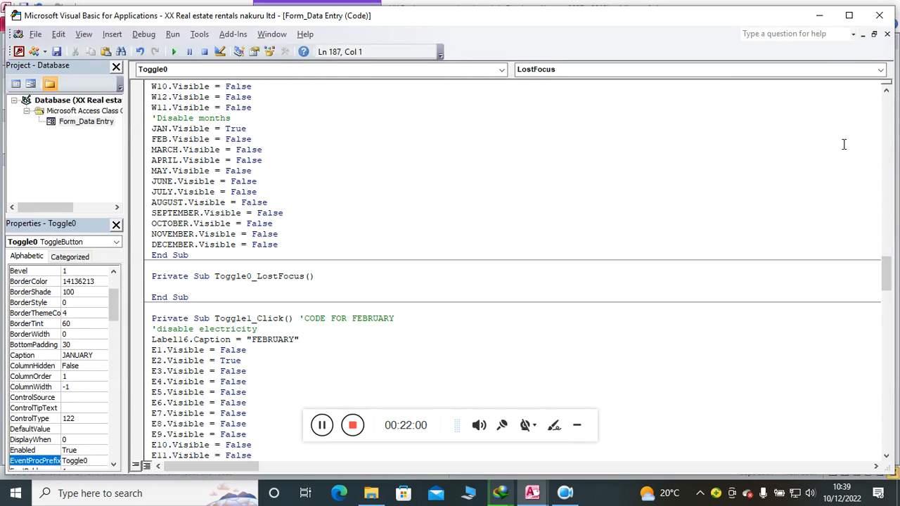
text(PIDNO = IDNO Pmonth = Tmonth Pyear = Tyear)
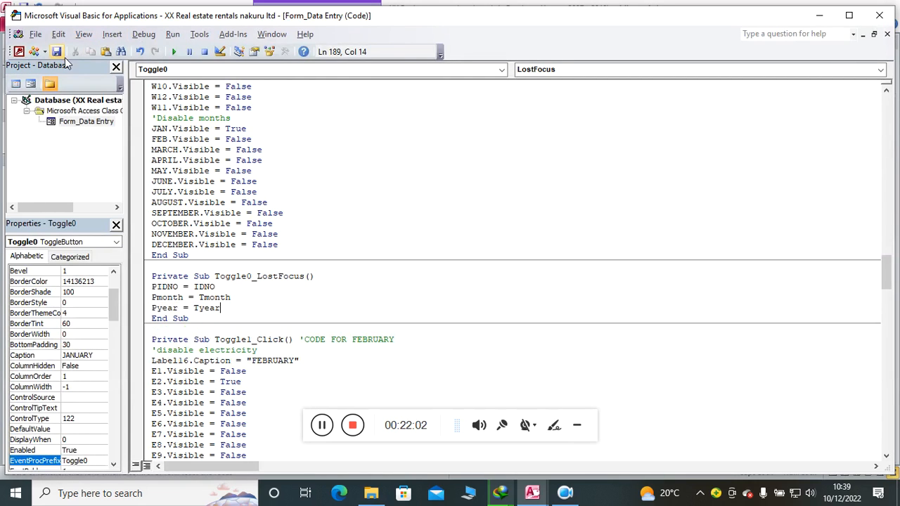
click(879, 15)
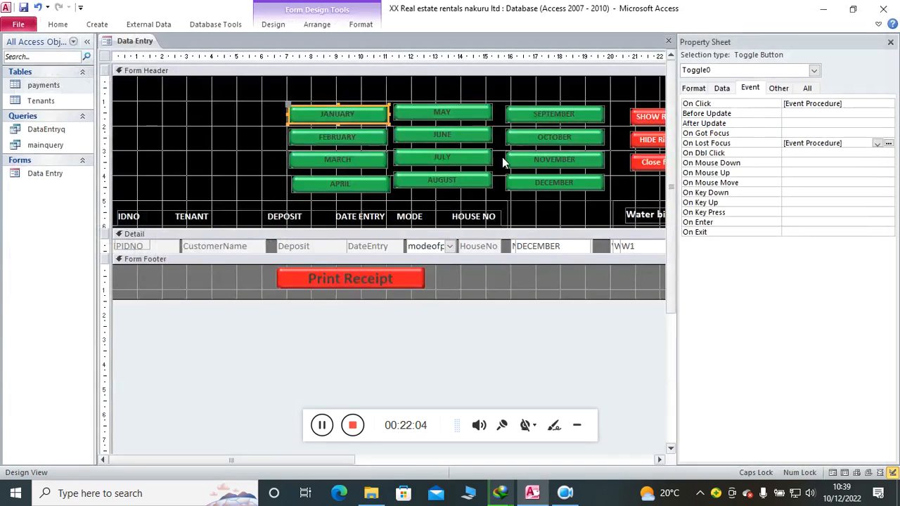
Step: Add a LostFocus event procedure to the FEBRUARY toggle button containing PIDNO = IDNO, Pmonth = Tmonth and Pyear = Tyear
click(348, 138)
click(877, 143)
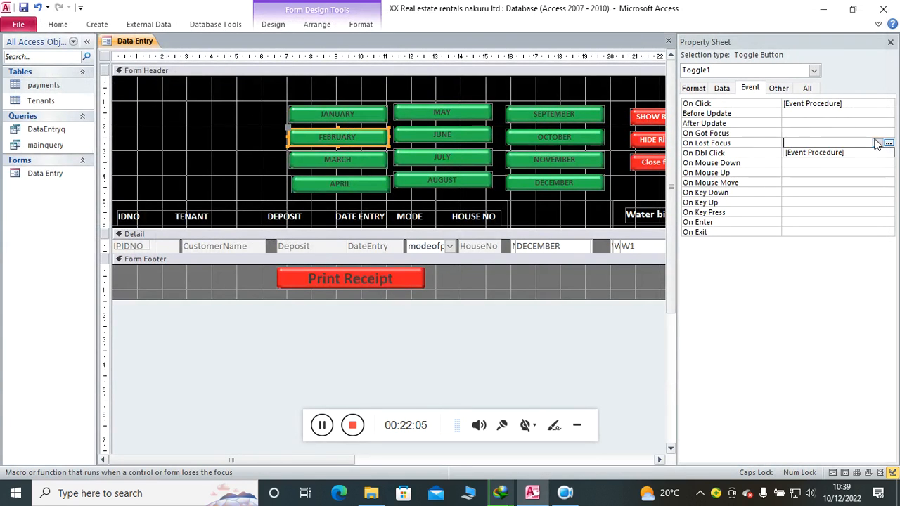
click(828, 153)
click(887, 144)
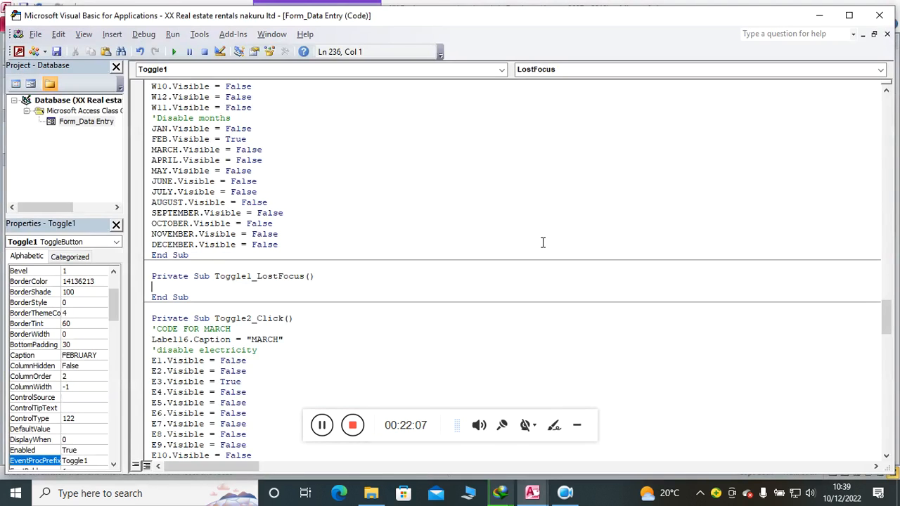
text(PIDNO = IDNO Pmonth = Tmonth Pyear = Tyear)
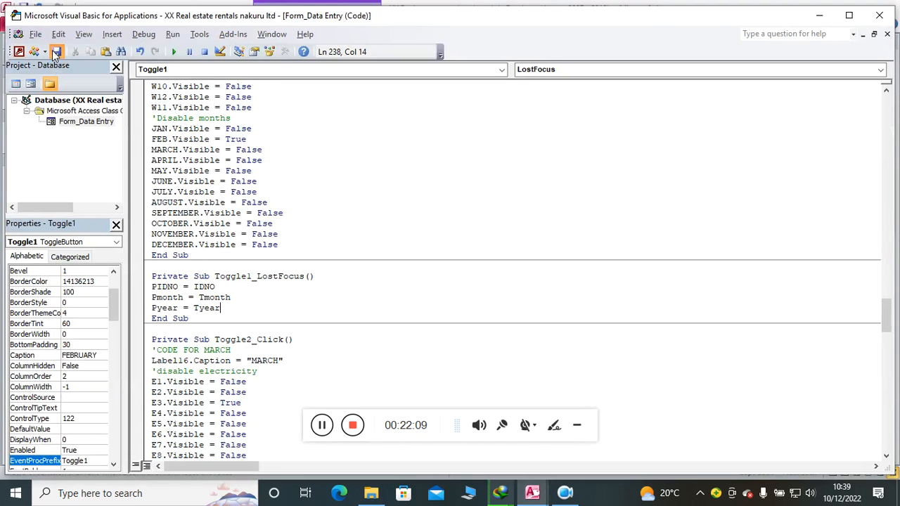
click(879, 15)
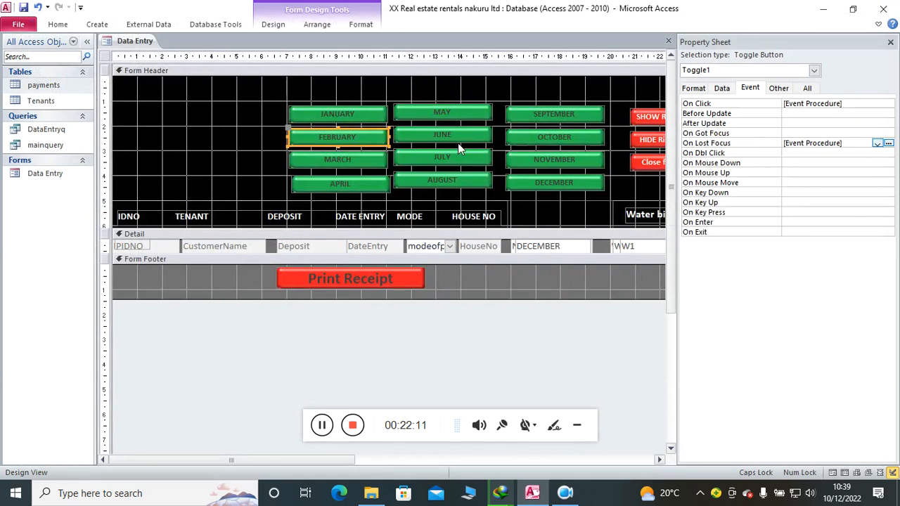
Step: Give the MARCH toggle button a LostFocus event procedure with PIDNO = IDNO, Pmonth = Tmonth and Pyear = Tyear
click(337, 166)
click(888, 143)
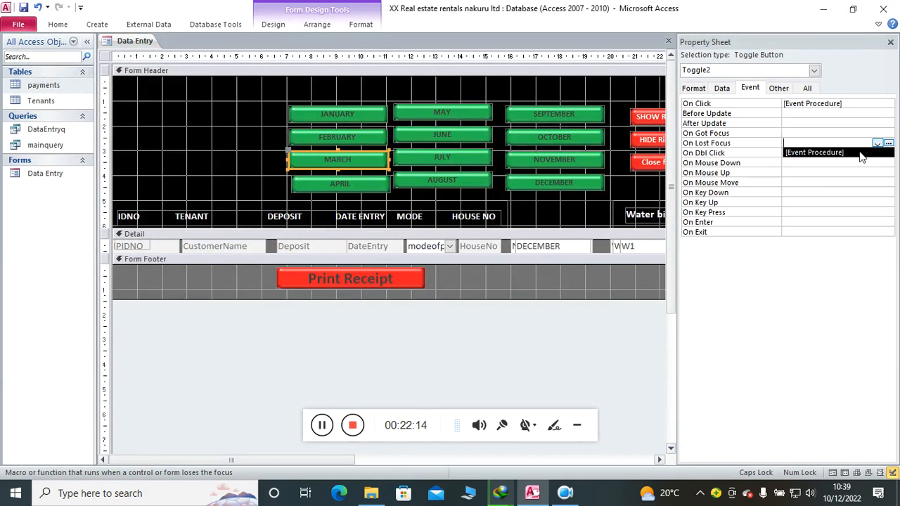
click(889, 144)
text(PIDNO = IDNO Pmonth = Tmonth Pyear = Tyear)
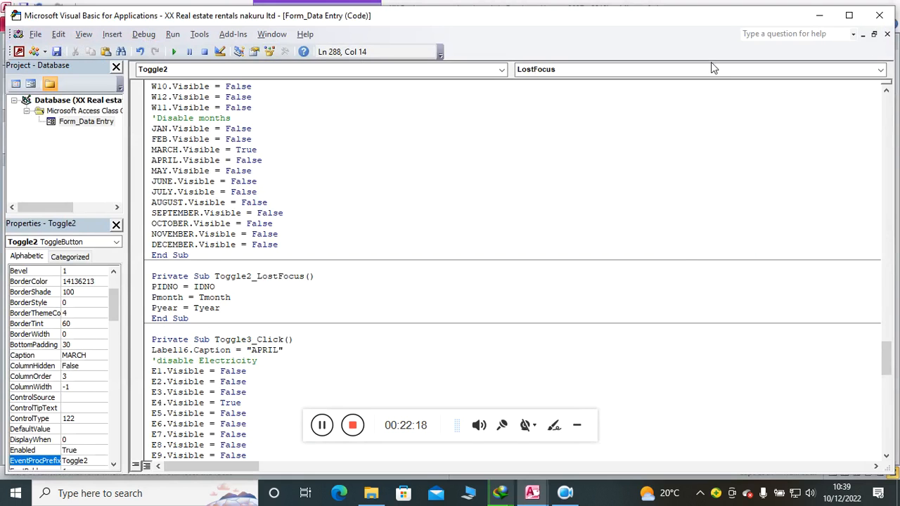
click(880, 16)
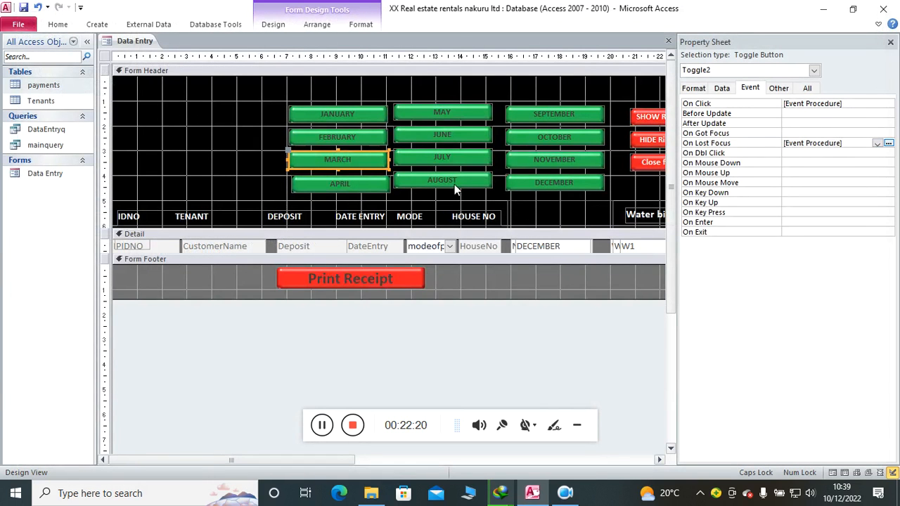
Step: Create the APRIL toggle button's LostFocus event procedure with PIDNO = IDNO, Pmonth = Tmonth and Pyear = Tyear
click(366, 185)
click(877, 143)
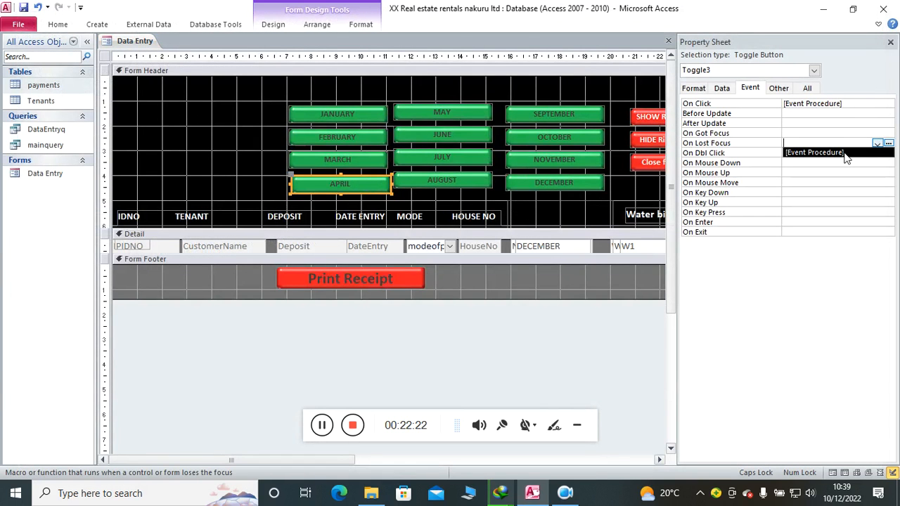
click(848, 155)
click(889, 143)
text(PIDNO = IDNO Pmonth = Tmonth Pyear = Tyear)
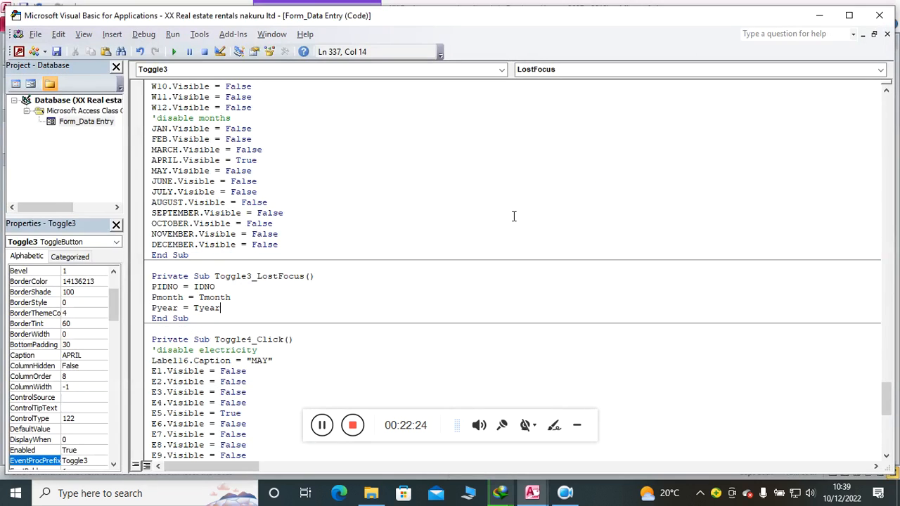
click(879, 15)
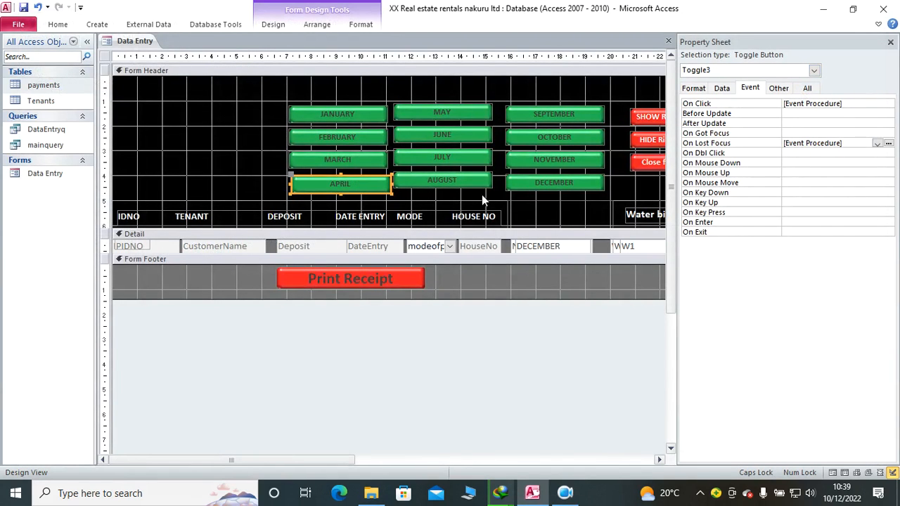
Step: Create a LostFocus event procedure for the MAY toggle button with PIDNO = IDNO, Pmonth = Tmonth and Pyear = Tyear
click(463, 113)
click(878, 143)
click(844, 153)
click(888, 143)
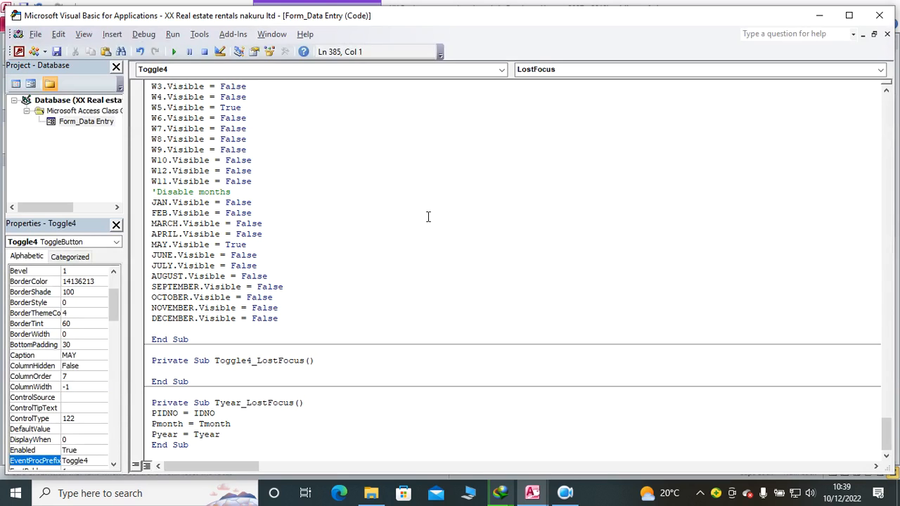
text(PIDNO = IDNO Pmonth = Tmonth Pyear = Tyear)
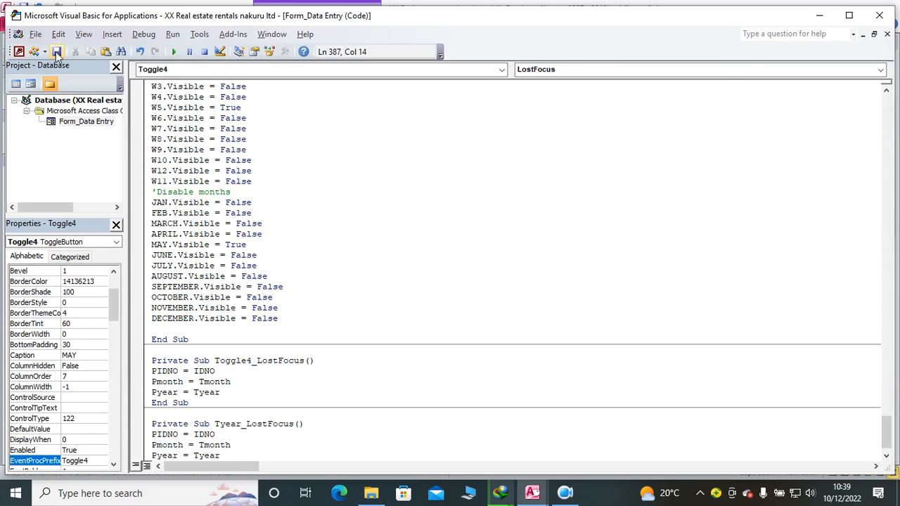
click(895, 10)
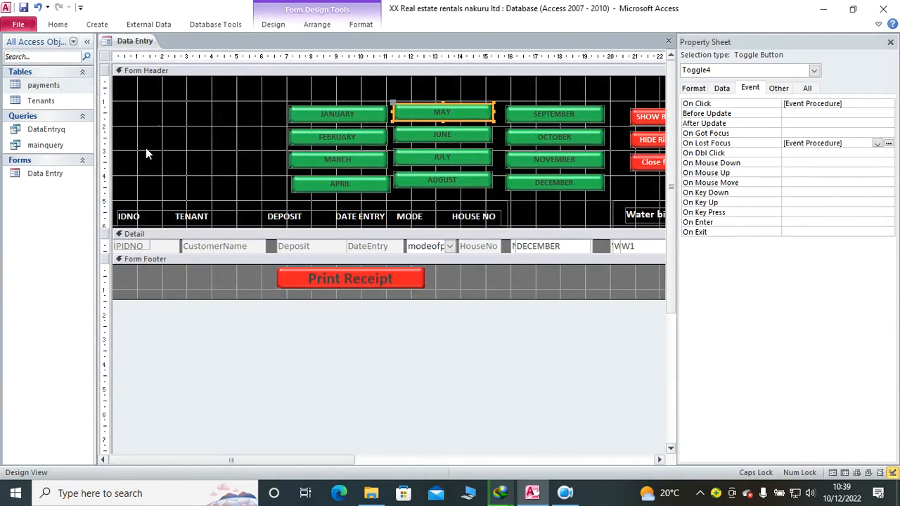
Step: Delete all existing records from the payments table and close the table
click(60, 26)
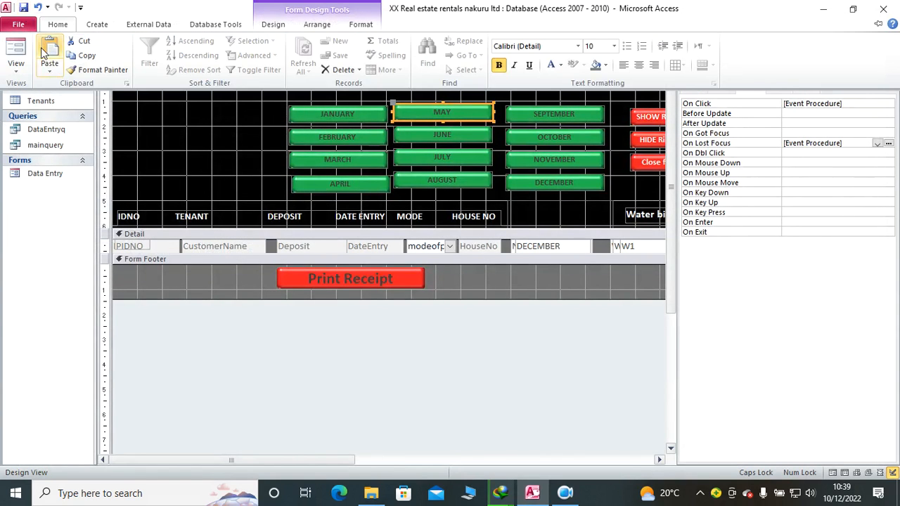
click(59, 109)
double_click(50, 85)
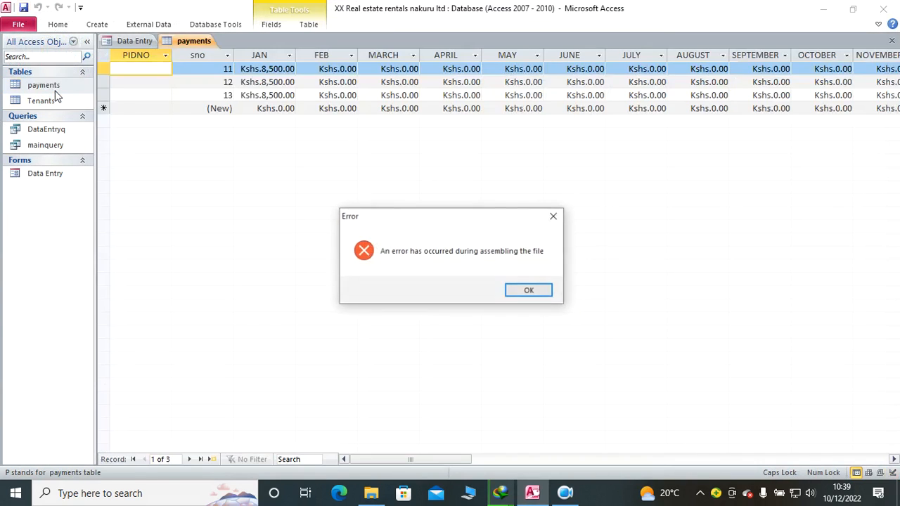
click(533, 298)
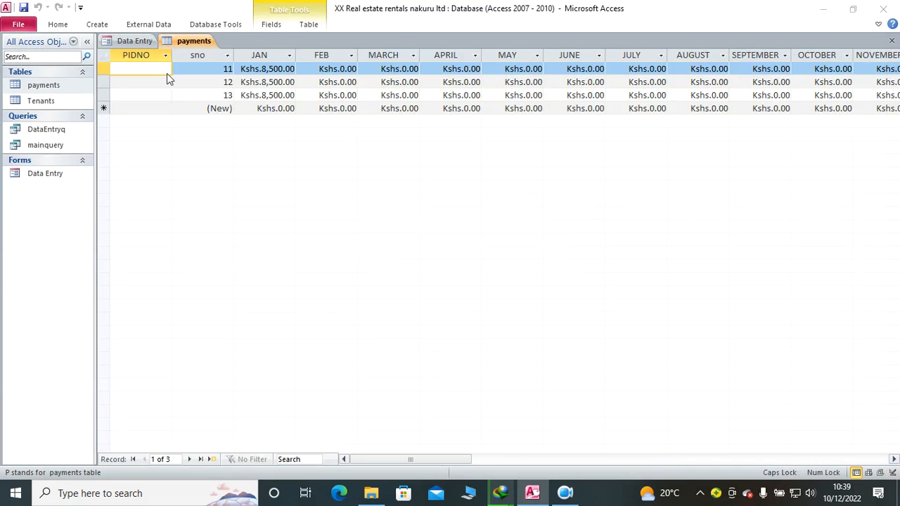
click(108, 55)
key(Delete)
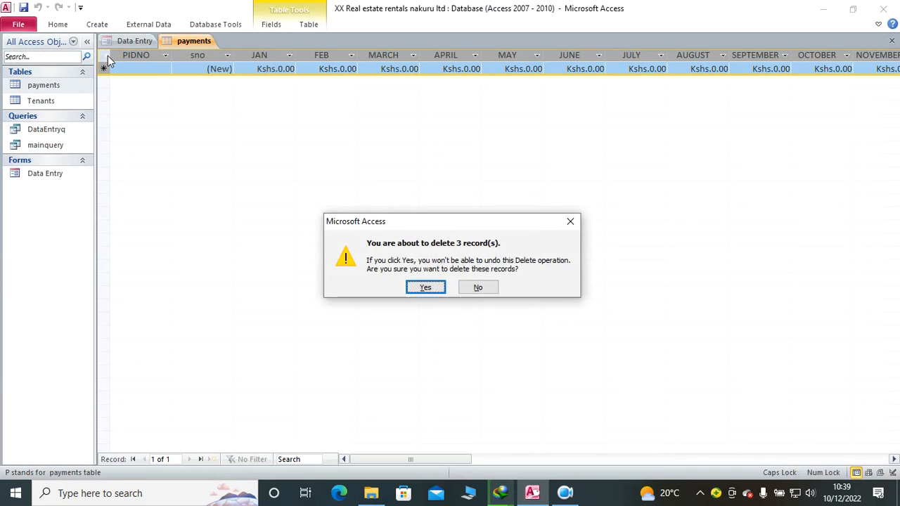
click(426, 287)
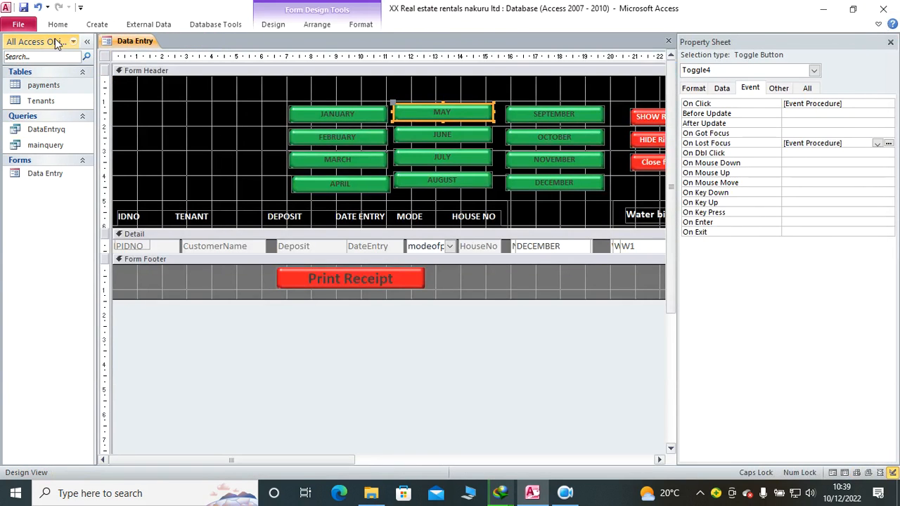
Step: Run the Data Entry form for JANUARY and enter rent of 1200, water 120 and electricity 120 for the first tenant
click(57, 29)
click(20, 56)
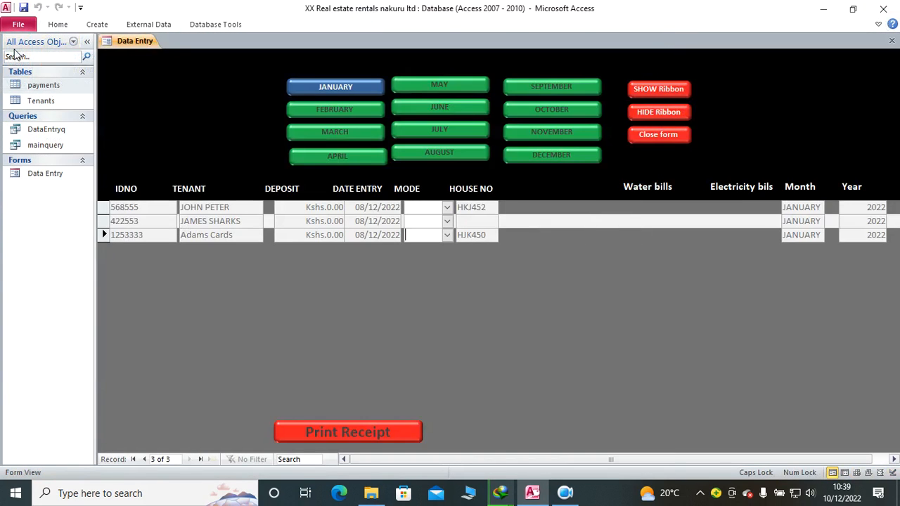
click(346, 86)
click(527, 208)
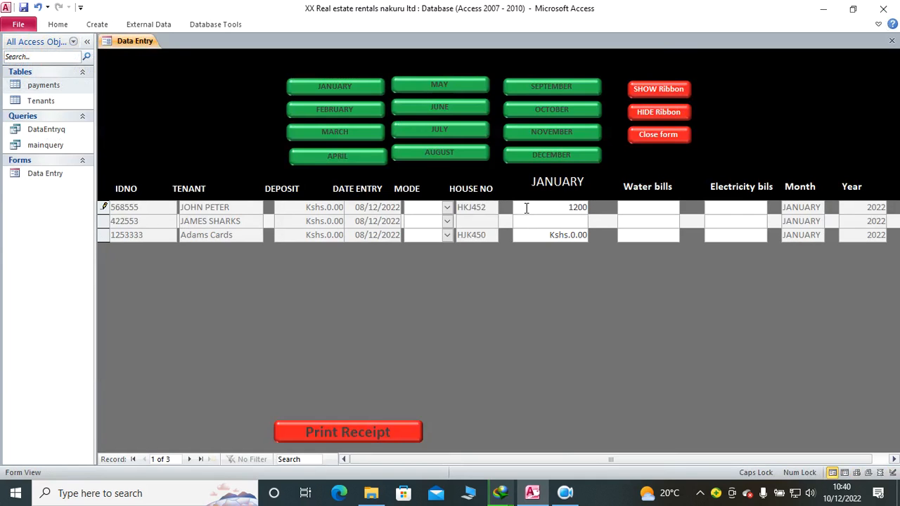
key(Tab)
text(120)
key(Tab)
Step: Enter January rent of 8500, a water bill of 5200 and an electricity bill of 522 for the second tenant
key(Tab)
text(8500)
key(Tab)
text(5200)
key(Tab)
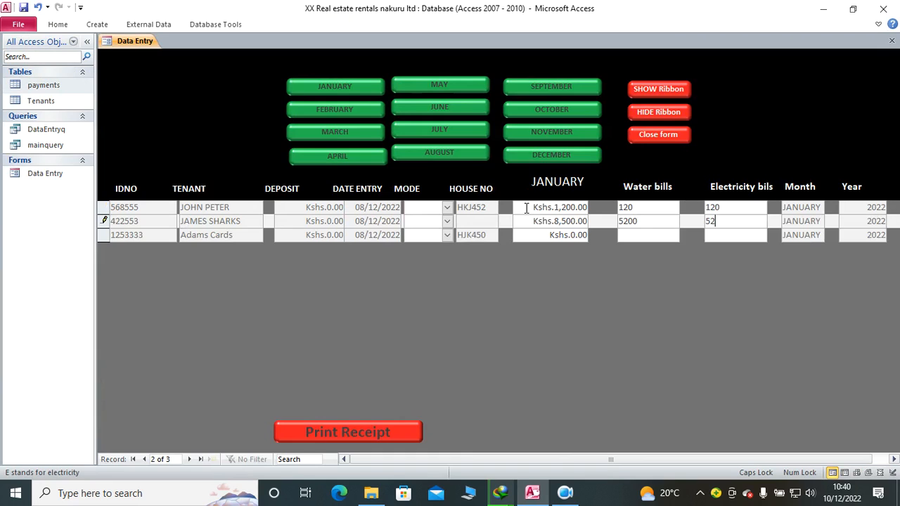
text(522)
key(Tab)
Step: Enter January rent of 5600, a water bill of 450 and an electricity bill of 120 for the third tenant
key(Tab)
drag(548, 236, 601, 238)
text(5600)
key(Tab)
text(450)
key(Tab)
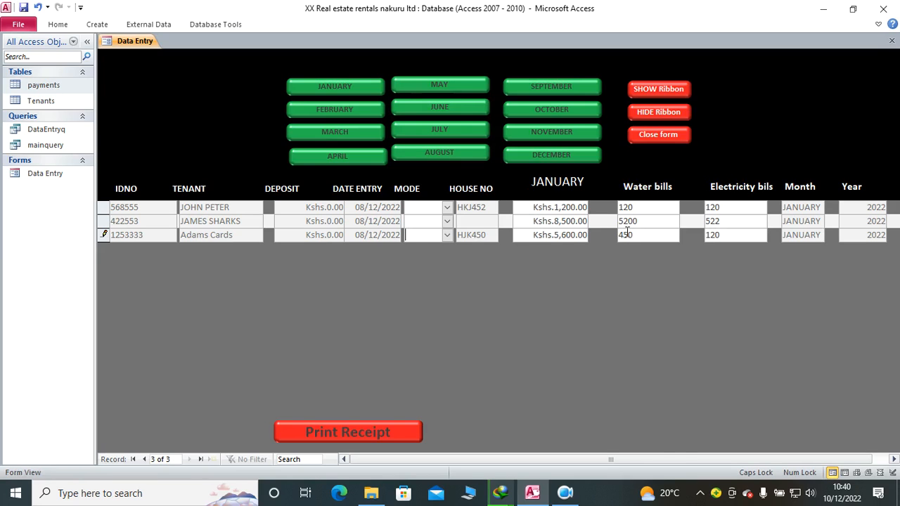
Step: Set the payment mode to Cash for all three tenants
click(447, 207)
click(440, 221)
click(448, 221)
click(448, 234)
click(447, 235)
click(444, 243)
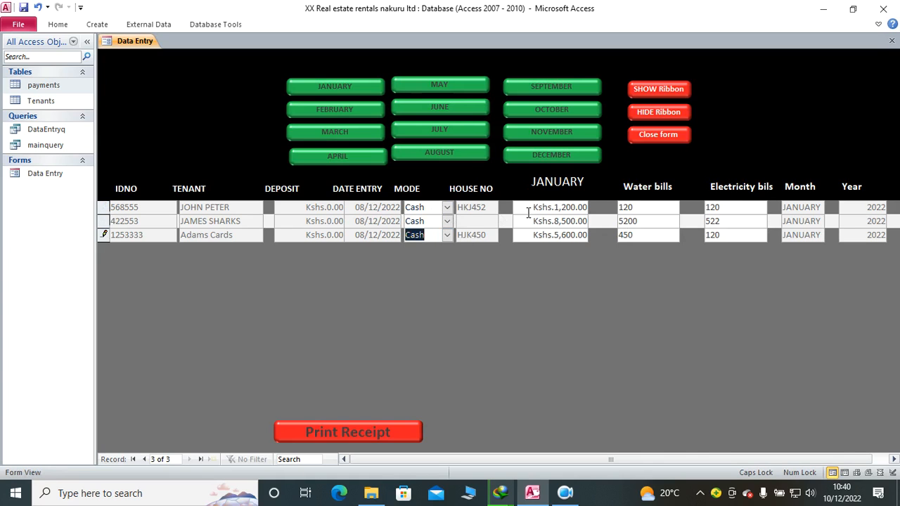
click(419, 206)
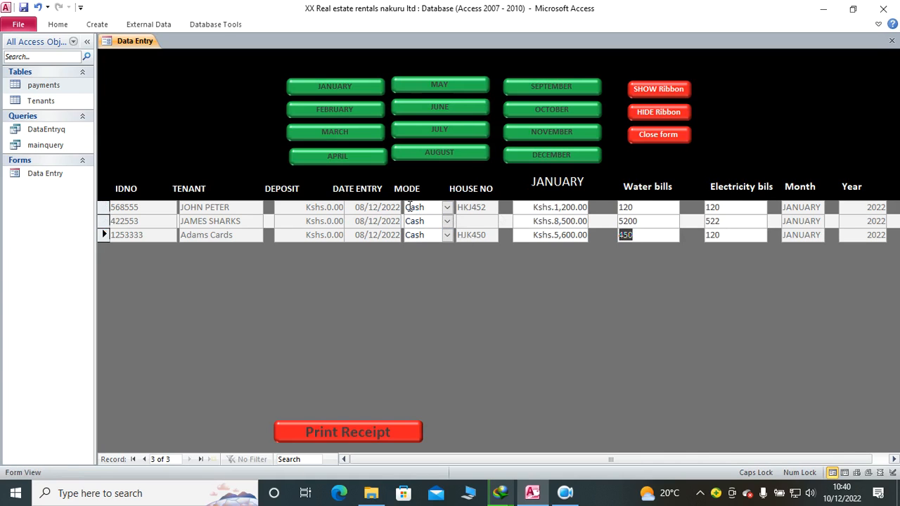
Step: Delete the two records with an empty PIDNO from the payments table
double_click(62, 87)
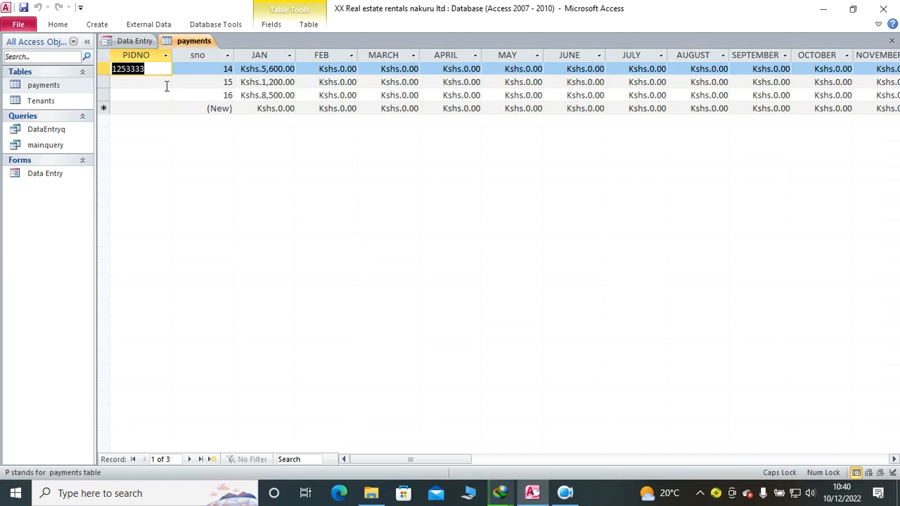
click(105, 69)
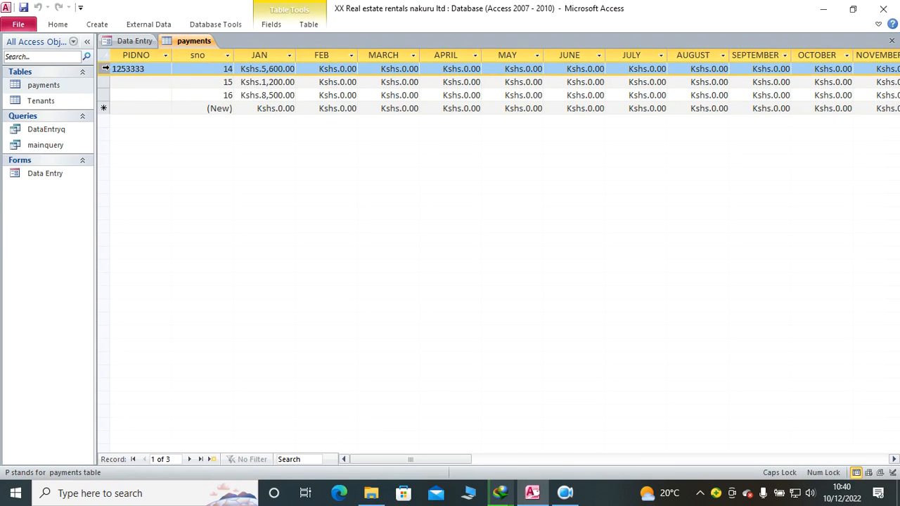
drag(109, 83, 103, 113)
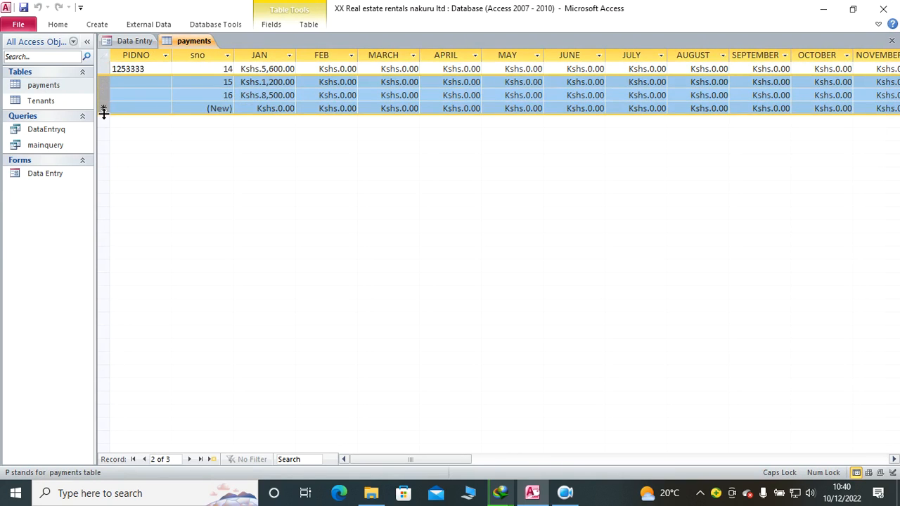
key(Delete)
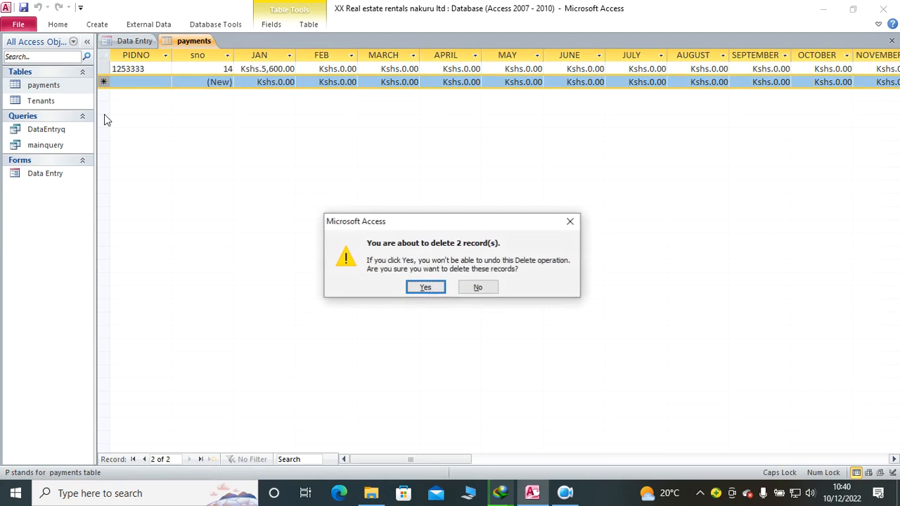
click(429, 287)
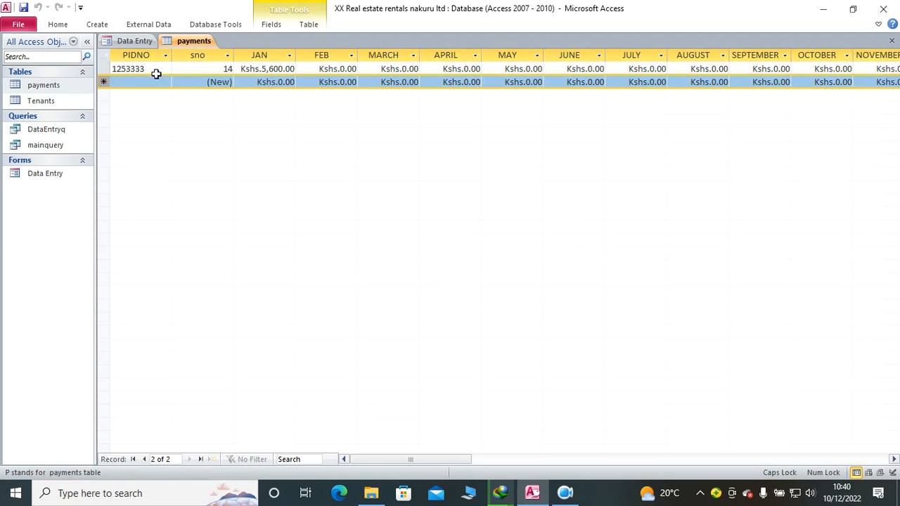
Step: Compare the IDNO values in the Tenants table with the PIDNO of the remaining record in the payments table
double_click(51, 99)
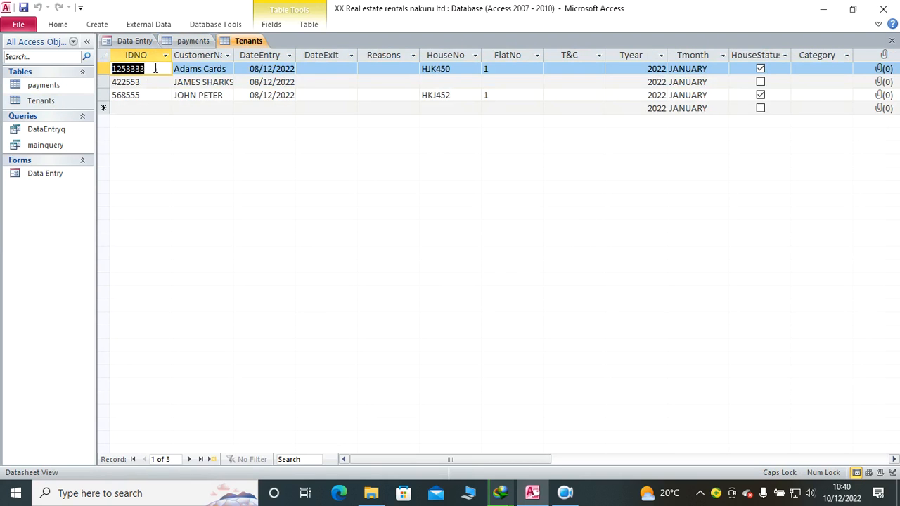
click(191, 40)
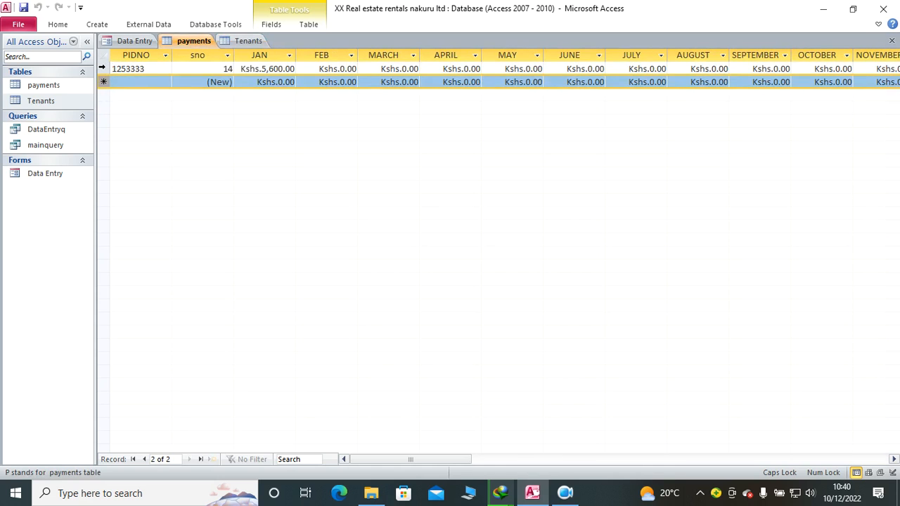
click(102, 68)
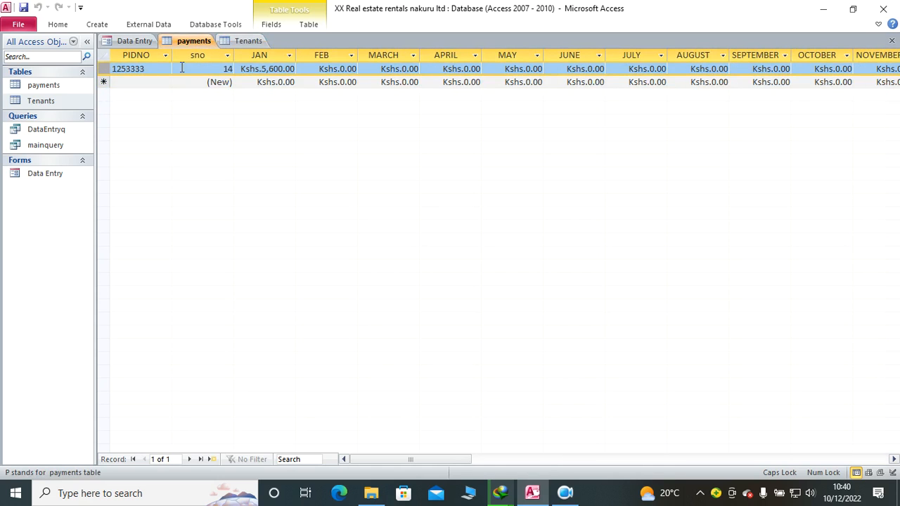
click(243, 41)
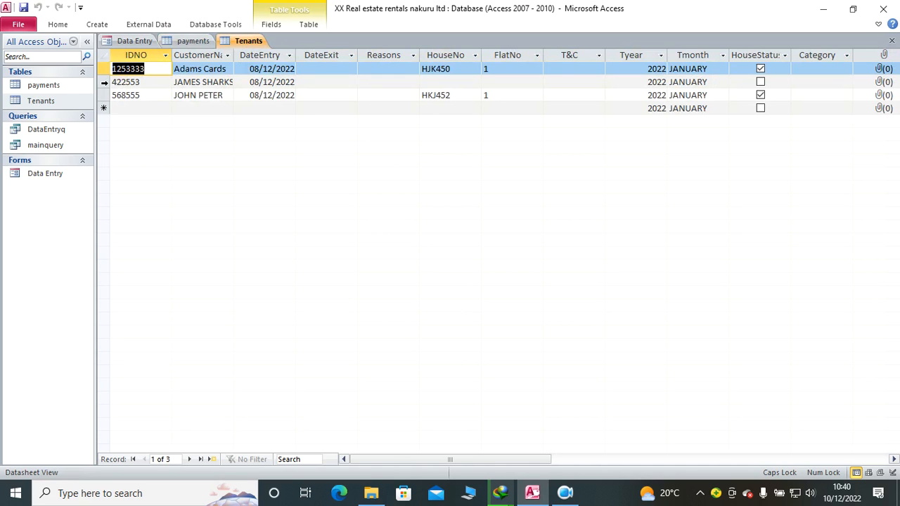
click(103, 82)
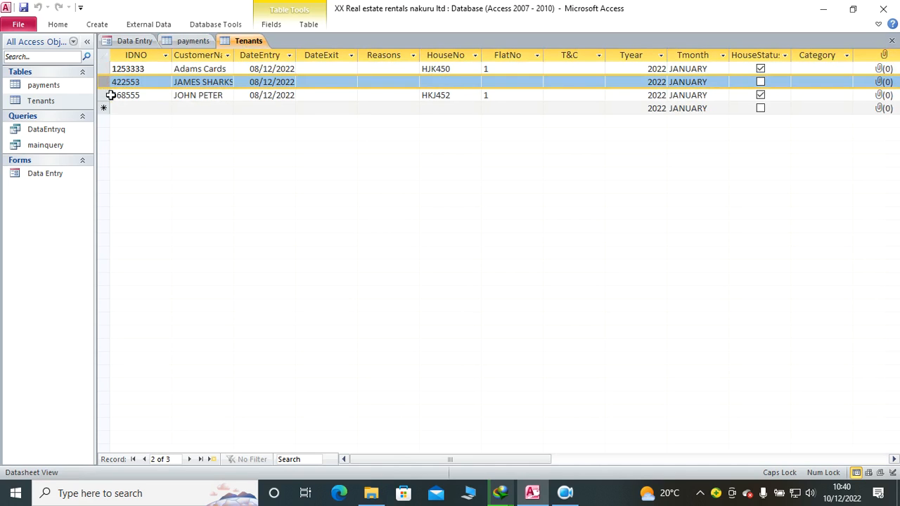
click(109, 95)
click(187, 41)
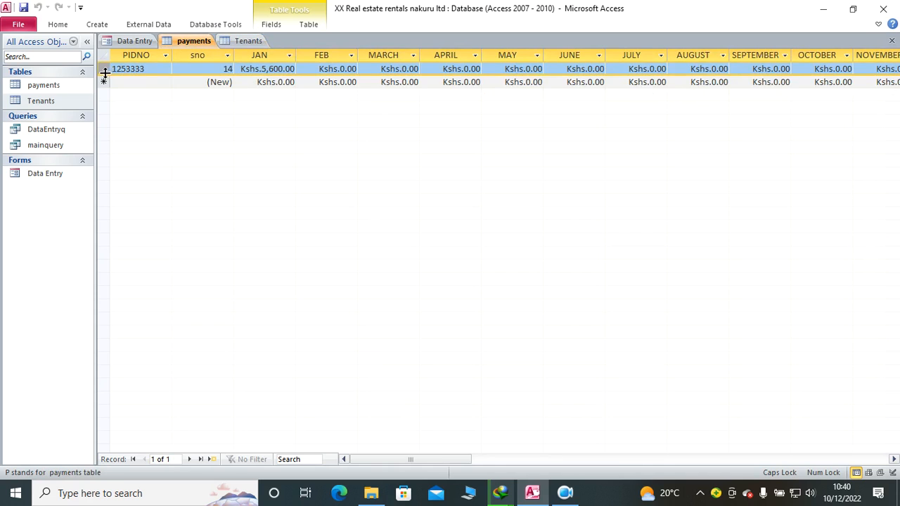
Step: Close the payments and Tenants tables and refresh all records in the Data Entry form
click(891, 40)
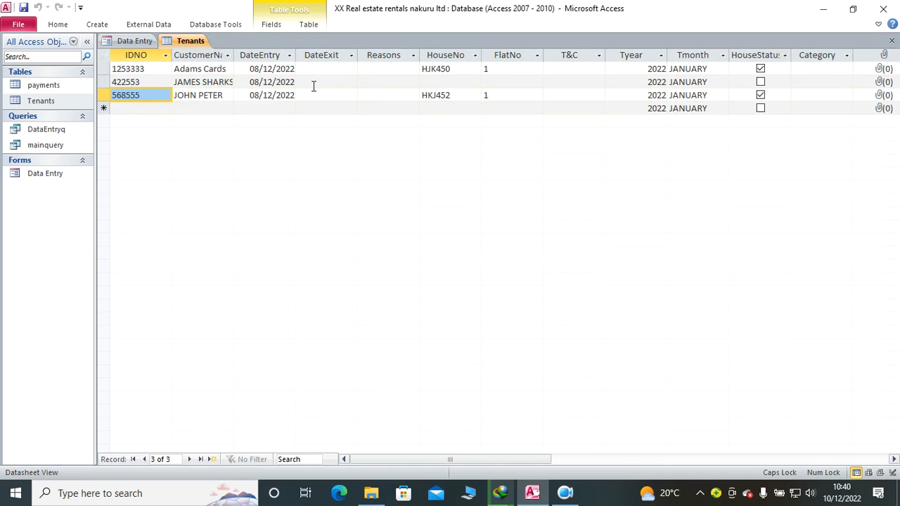
click(891, 40)
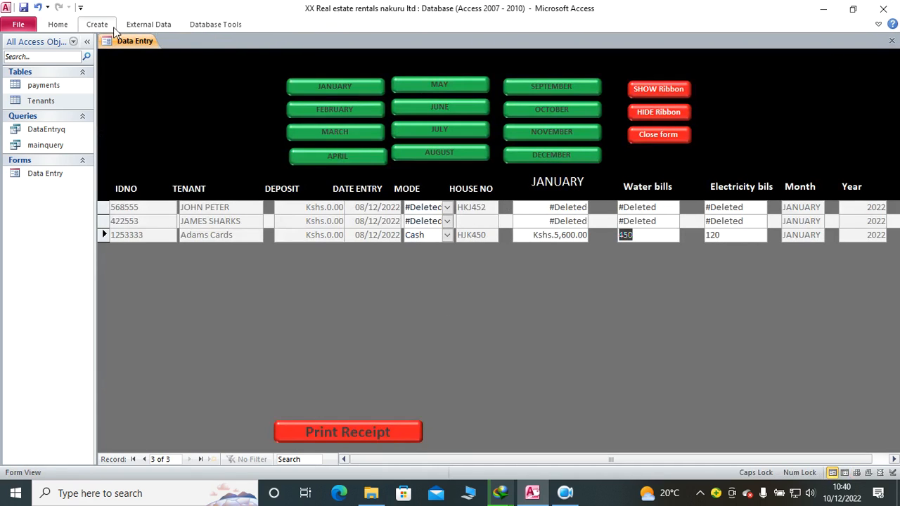
click(59, 26)
click(303, 55)
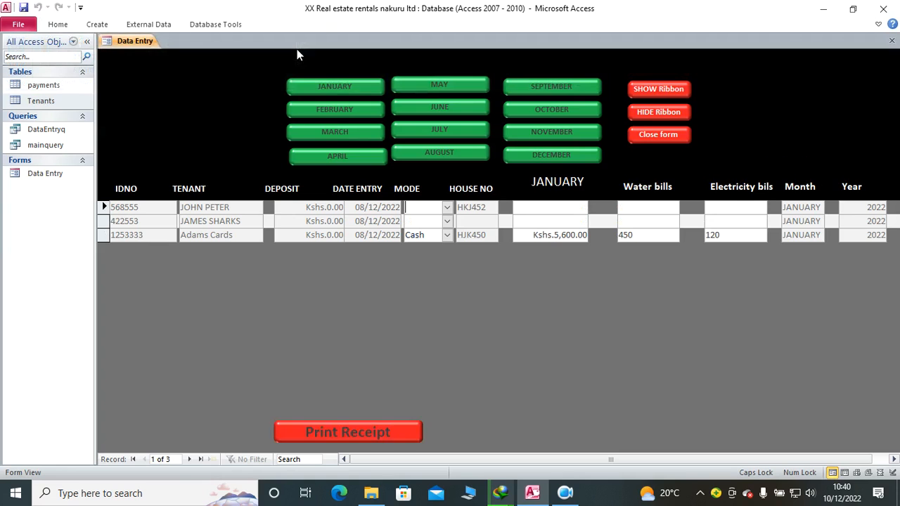
Step: In the form's Design view, give the JUNE toggle button a LostFocus event procedure with PIDNO = IDNO, Pmonth = Tmonth and Pyear = Tyear
right_click(374, 296)
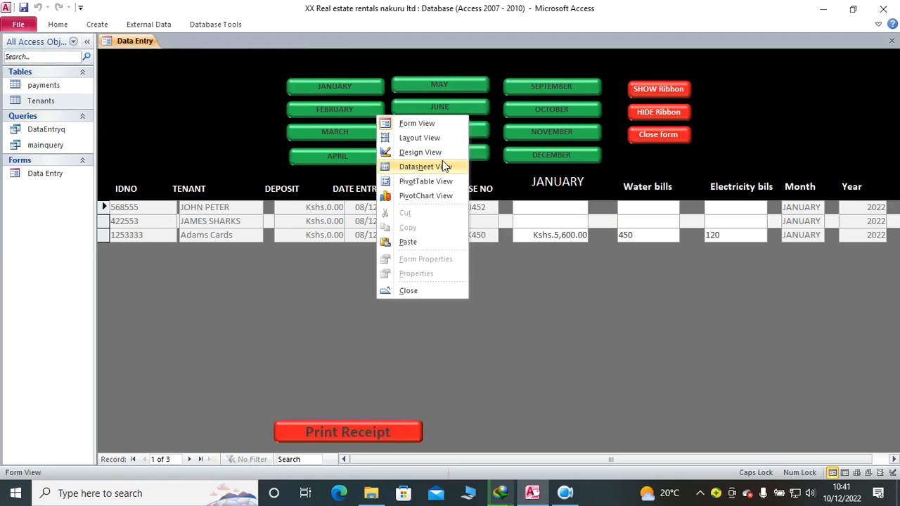
click(426, 152)
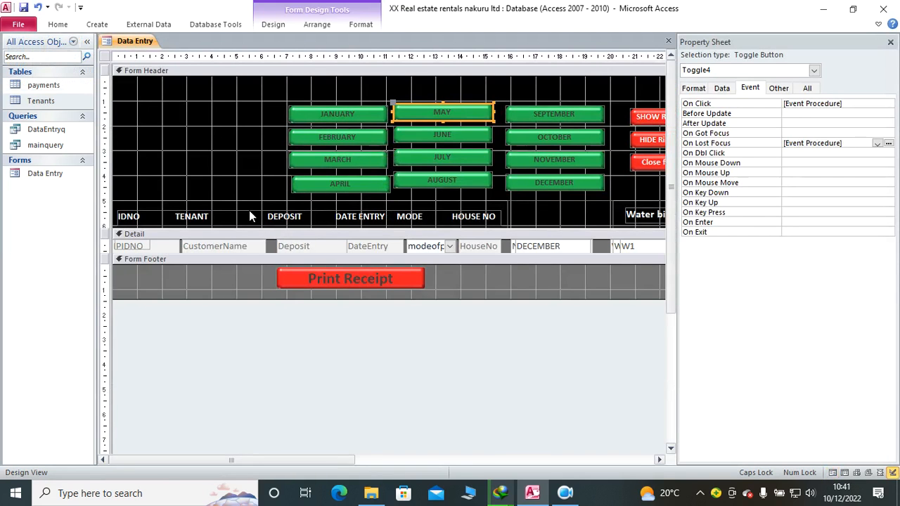
click(445, 137)
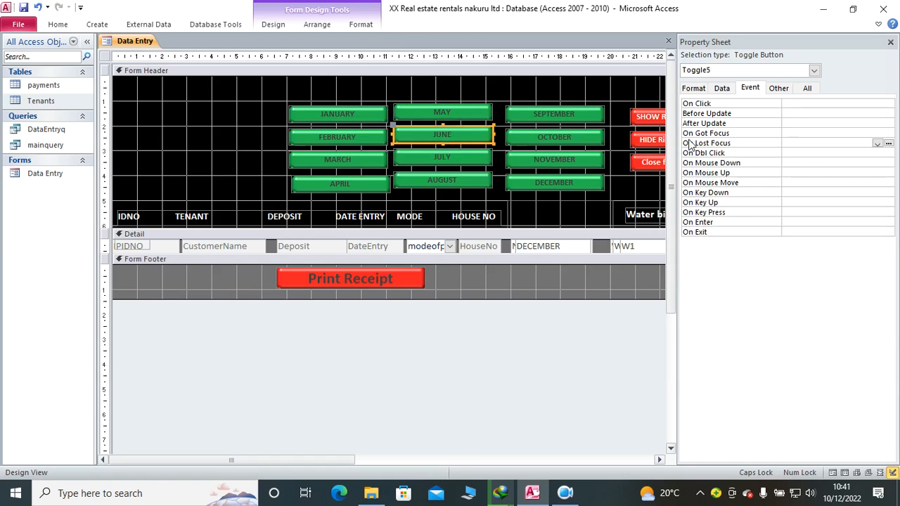
click(874, 144)
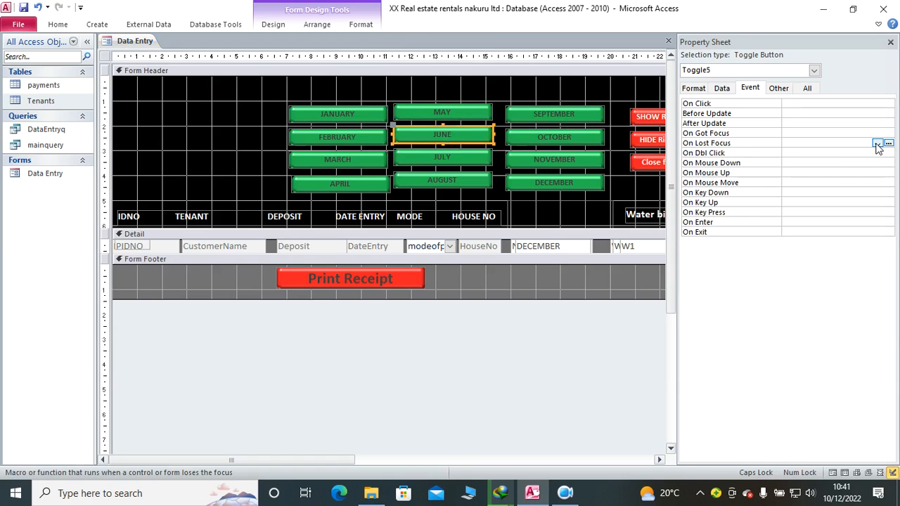
click(877, 143)
click(877, 144)
click(877, 143)
click(836, 153)
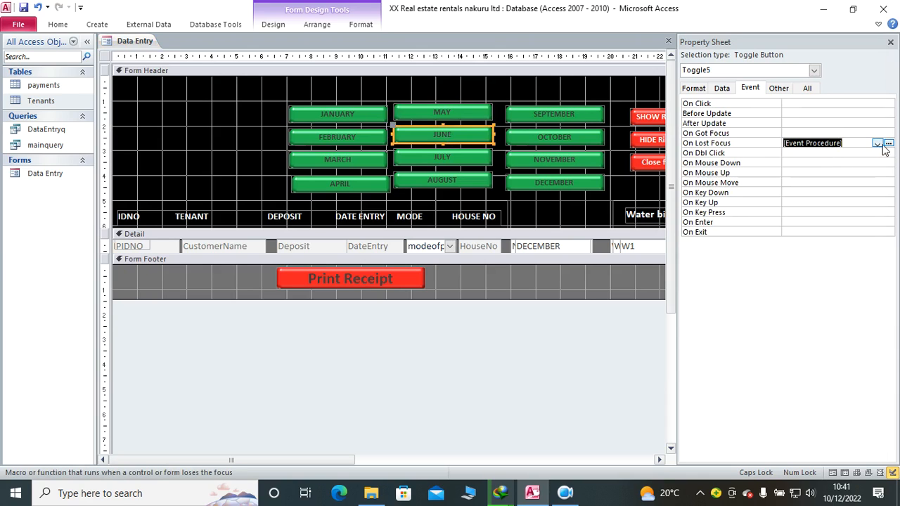
click(889, 144)
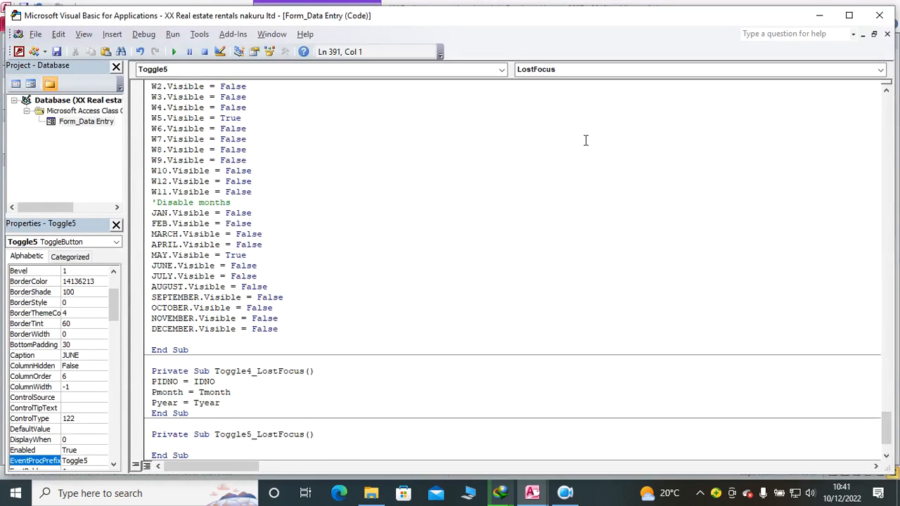
text(PIDNO = IDNO Pmonth = Tmonth Pyear = Tyear)
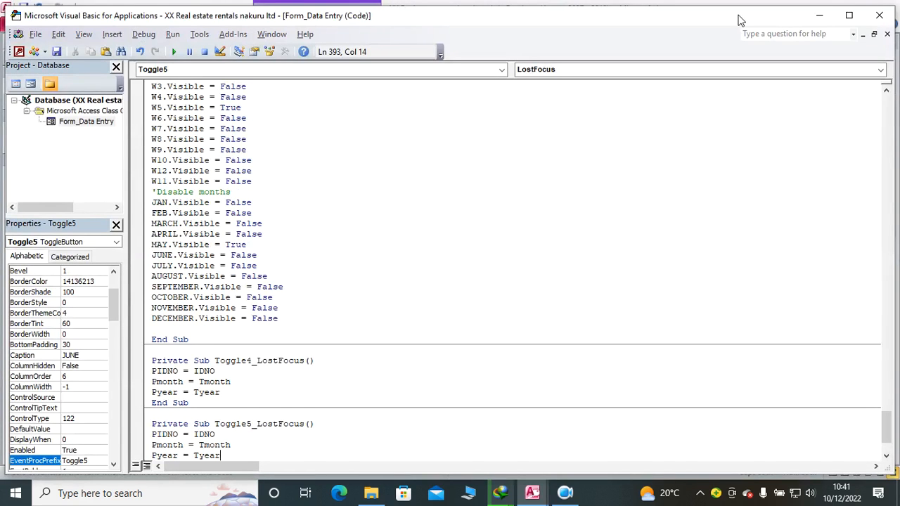
click(879, 15)
Step: Give the JULY toggle button a LostFocus event procedure with PIDNO = IDNO, Pmonth = Tmonth and Pyear = Tyear
click(443, 156)
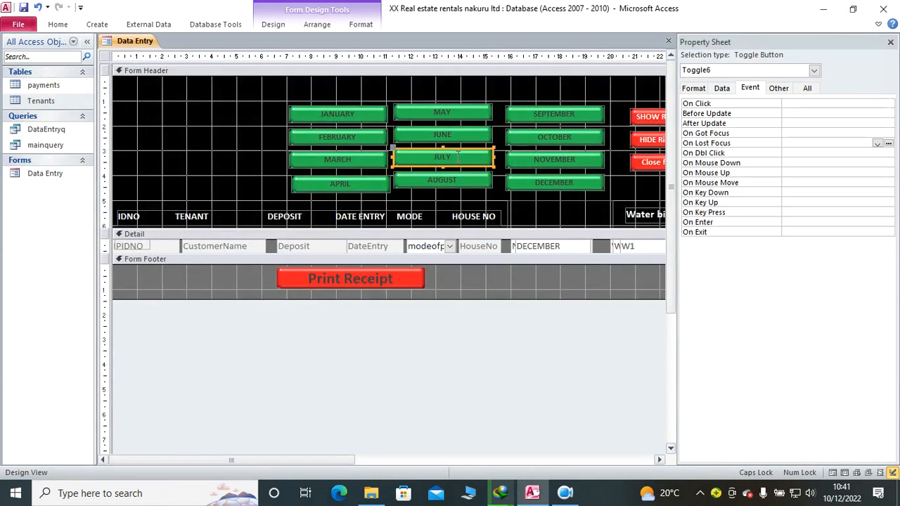
click(878, 144)
click(834, 154)
click(889, 144)
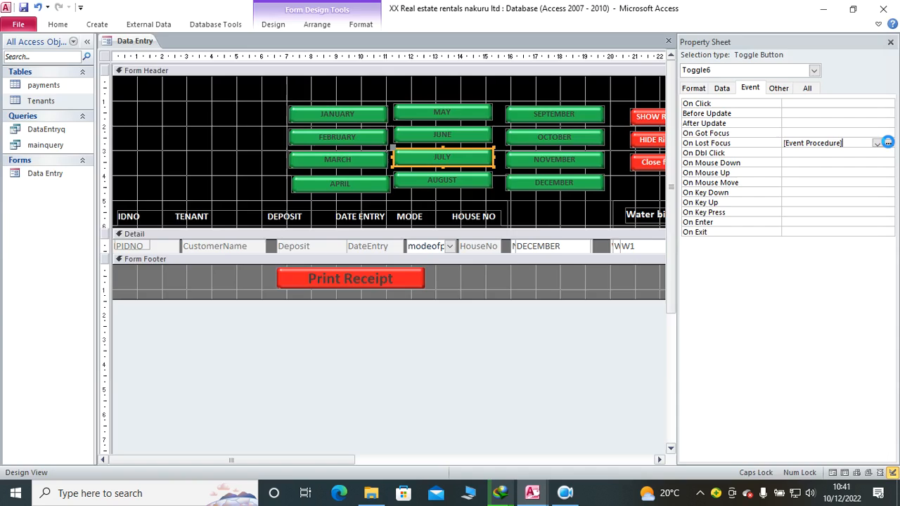
text(PIDNO = IDNO Pmonth = Tmonth Pyear = Tyear)
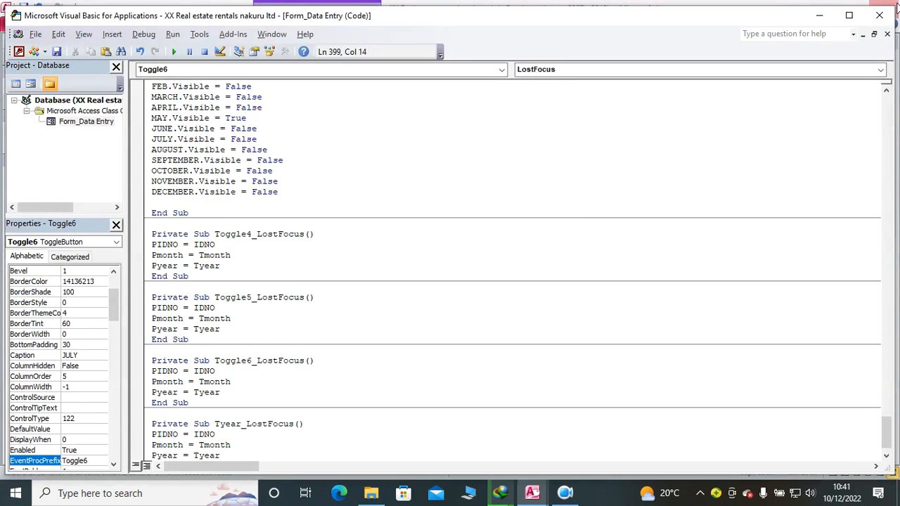
click(879, 15)
Step: Give the AUGUST toggle button a LostFocus event procedure with PIDNO = IDNO, Pmonth = Tmonth and Pyear = Tyear
click(477, 181)
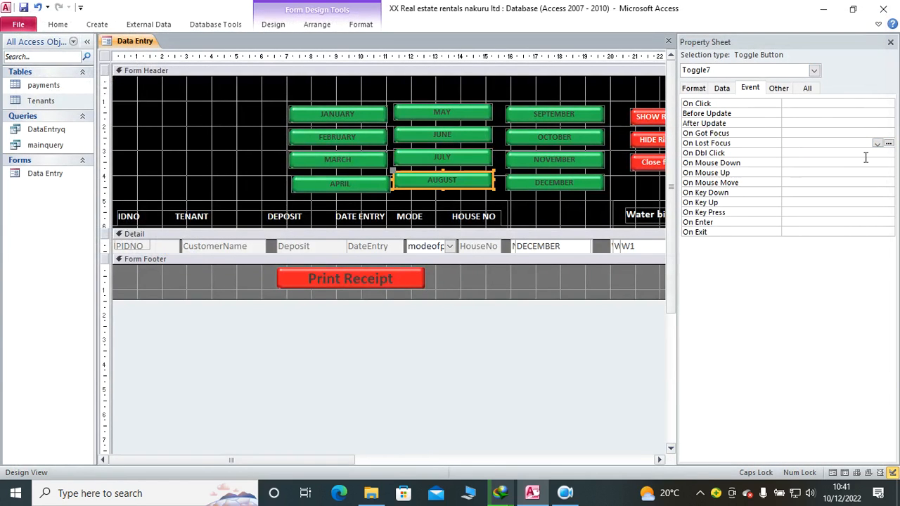
click(878, 144)
click(889, 143)
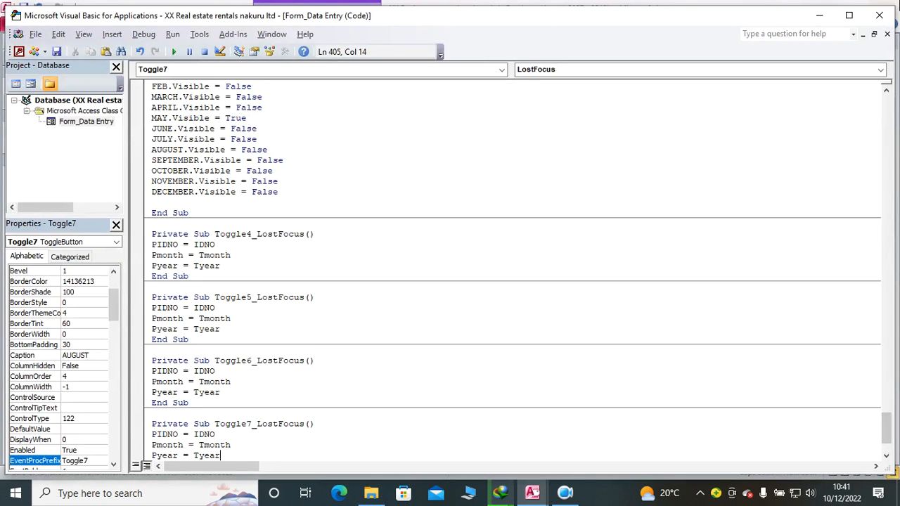
click(878, 15)
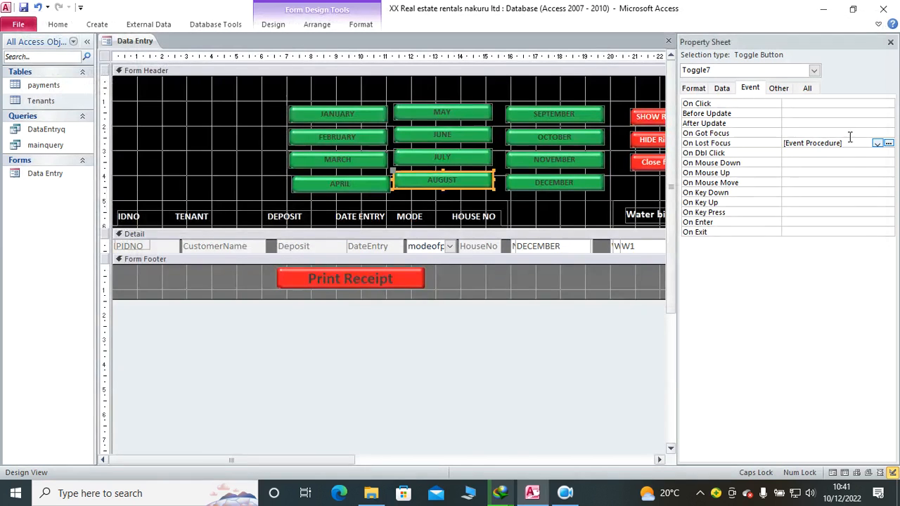
Step: Give the SEPTEMBER toggle button a LostFocus event procedure with PIDNO = IDNO, Pmonth = Tmonth and Pyear = Tyear
click(550, 112)
click(878, 143)
click(840, 152)
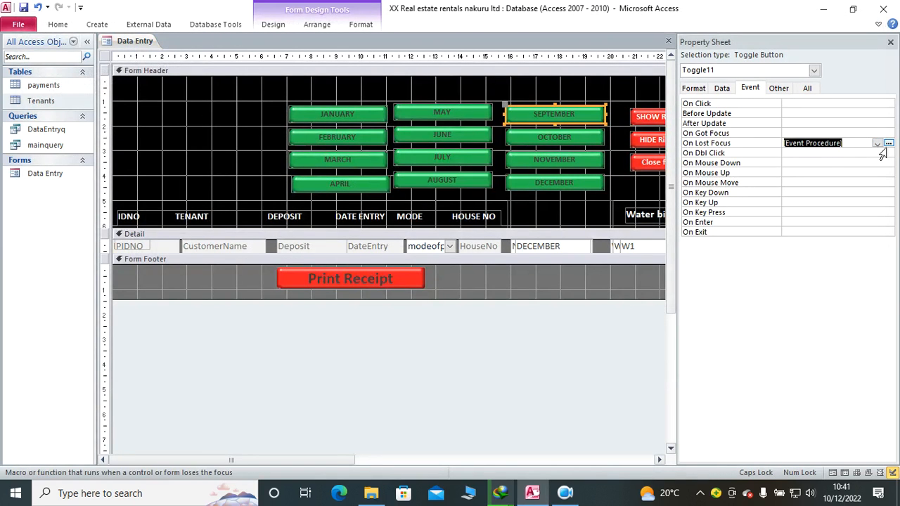
click(888, 142)
text(PIDNO = IDNO Pmonth = Tmonth Pyear = Tyear)
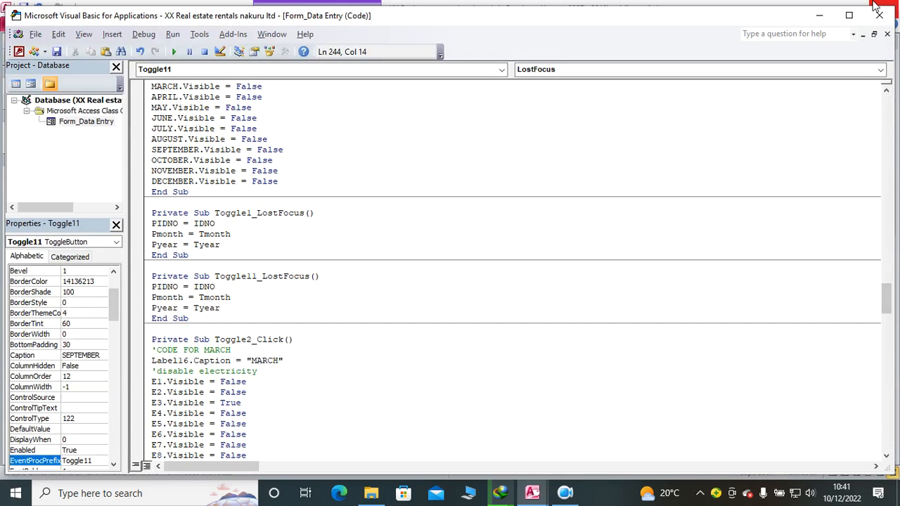
click(878, 9)
Step: Give the OCTOBER toggle button a LostFocus event procedure with PIDNO = IDNO, Pmonth = Tmonth and Pyear = Tyear
click(570, 145)
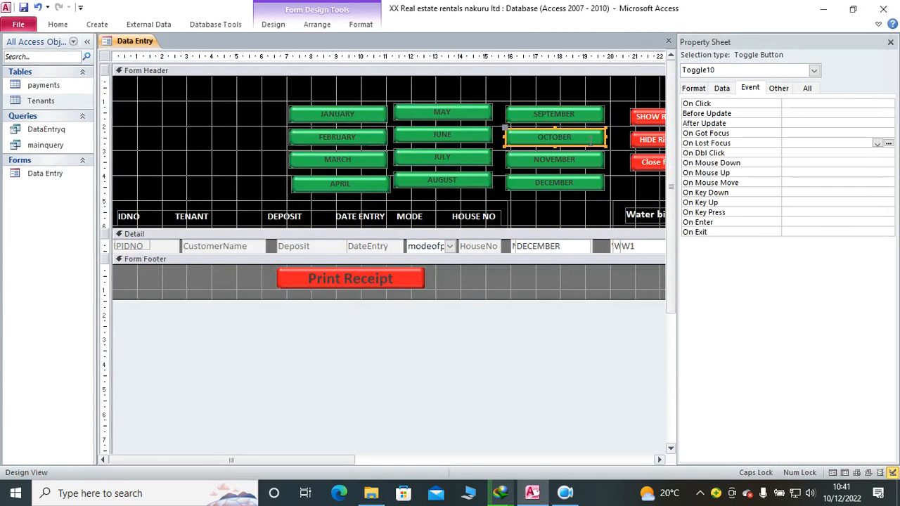
click(878, 142)
click(883, 152)
click(889, 143)
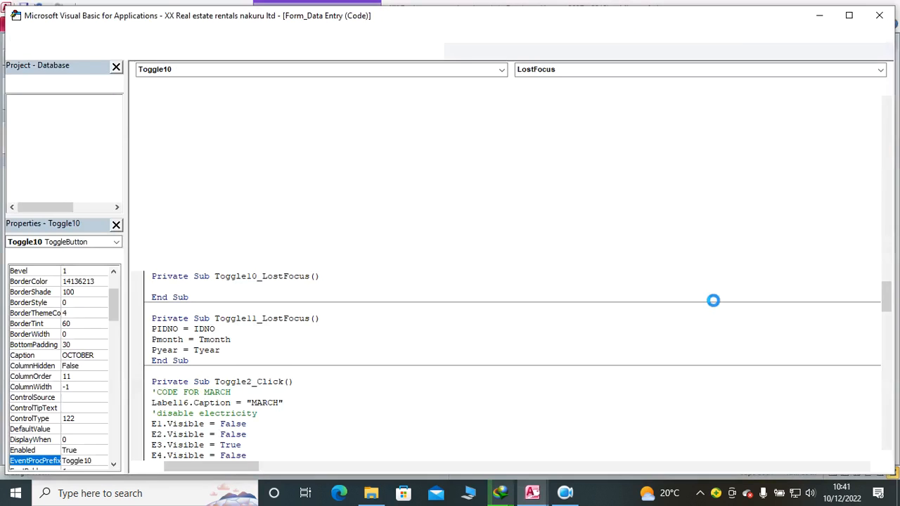
text(PIDNO = IDNO Pmonth = Tmonth Pyear = Tyear)
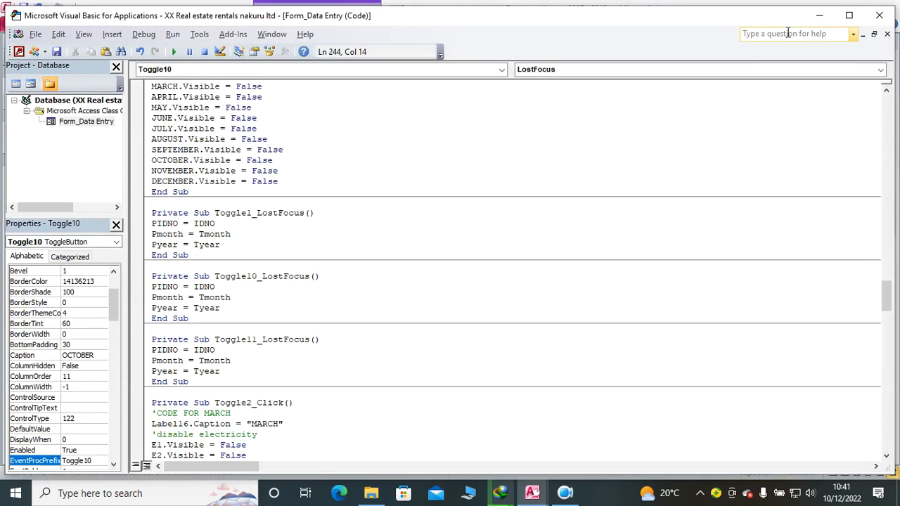
click(879, 15)
Step: Give the NOVEMBER toggle button a LostFocus event procedure with PIDNO = IDNO, Pmonth = Tmonth and Pyear = Tyear
click(573, 167)
click(877, 143)
click(842, 153)
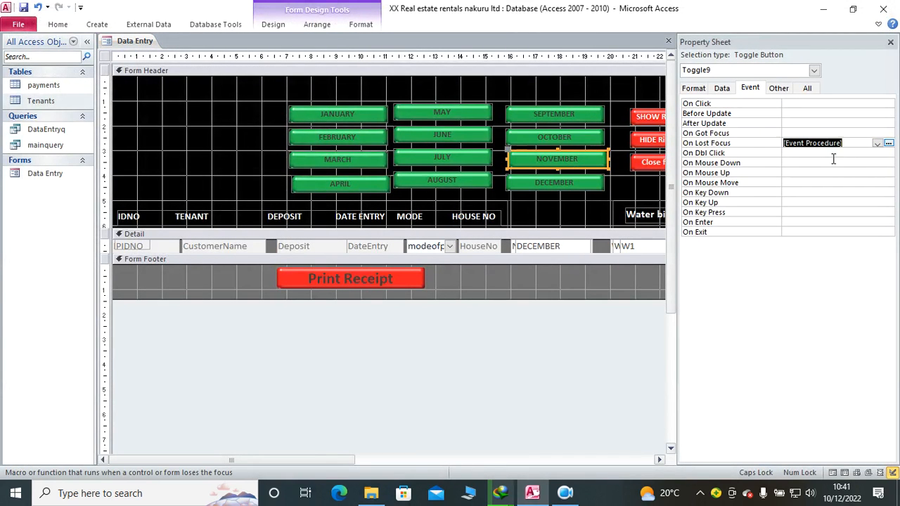
click(888, 144)
text(PIDNO = IDNO Pmonth = Tmonth Pyear = Tyear)
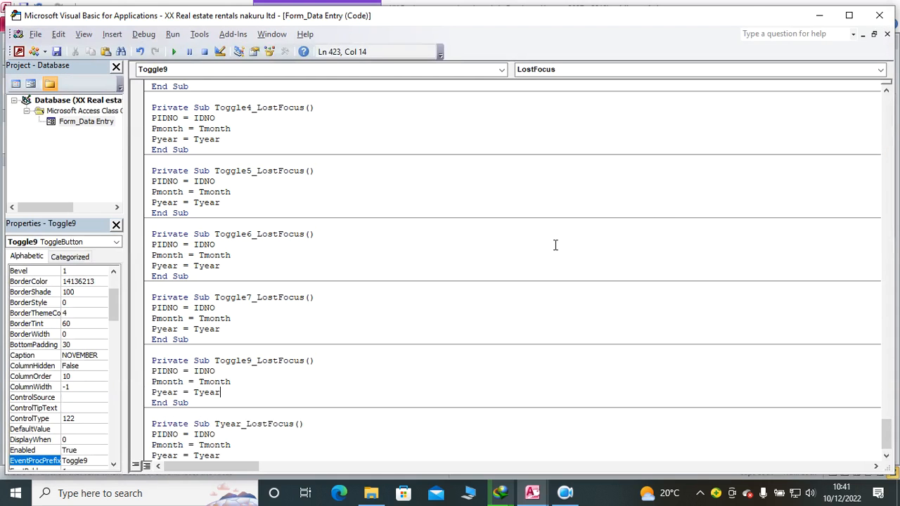
click(879, 15)
Step: Give the DECEMBER toggle button a LostFocus event procedure with PIDNO = IDNO, Pmonth = Tmonth and Pyear = Tyear
click(594, 184)
click(878, 144)
click(877, 151)
click(888, 144)
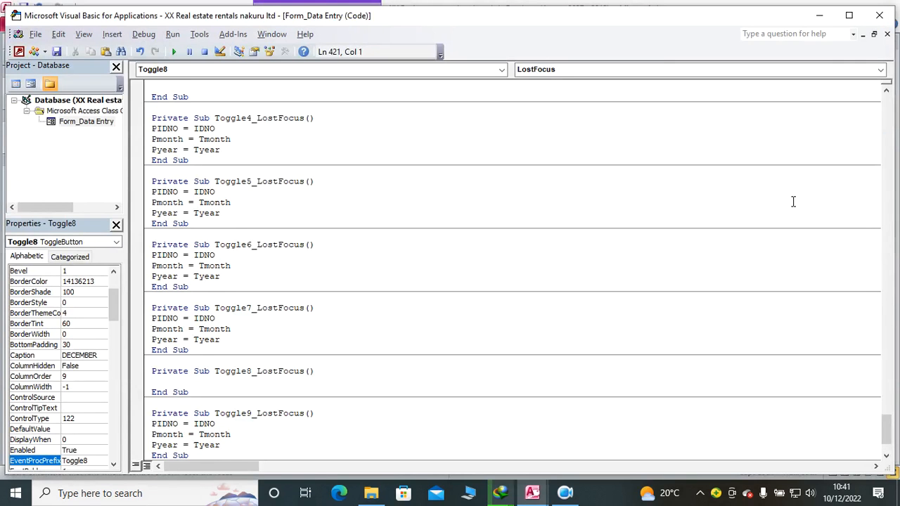
text(PIDNO = IDNO Pmonth = Tmonth Pyear = Tyear)
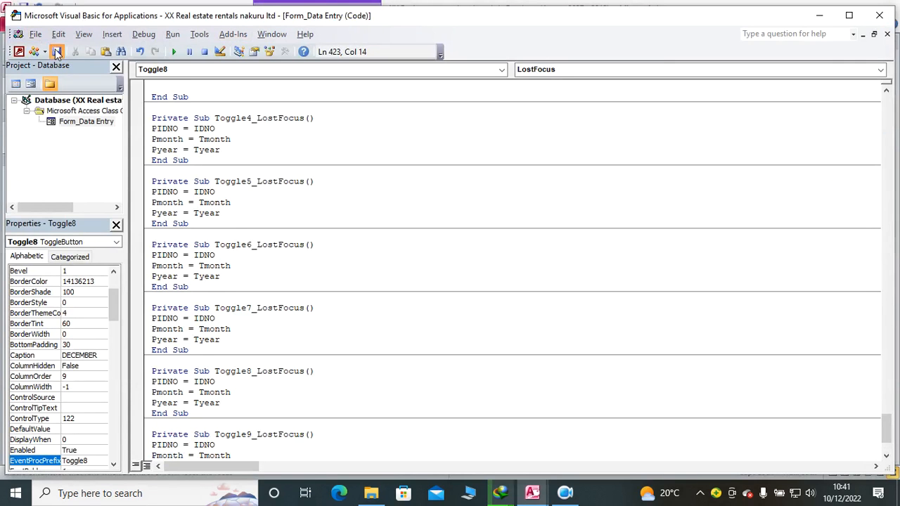
click(884, 19)
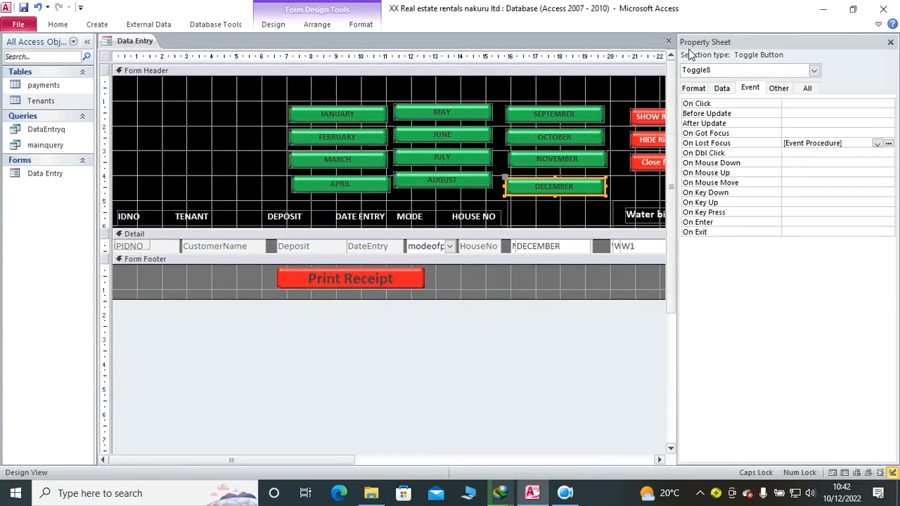
Step: Close the Property Sheet, switch the Data Entry form to Form view and display the January payments
click(892, 42)
click(58, 24)
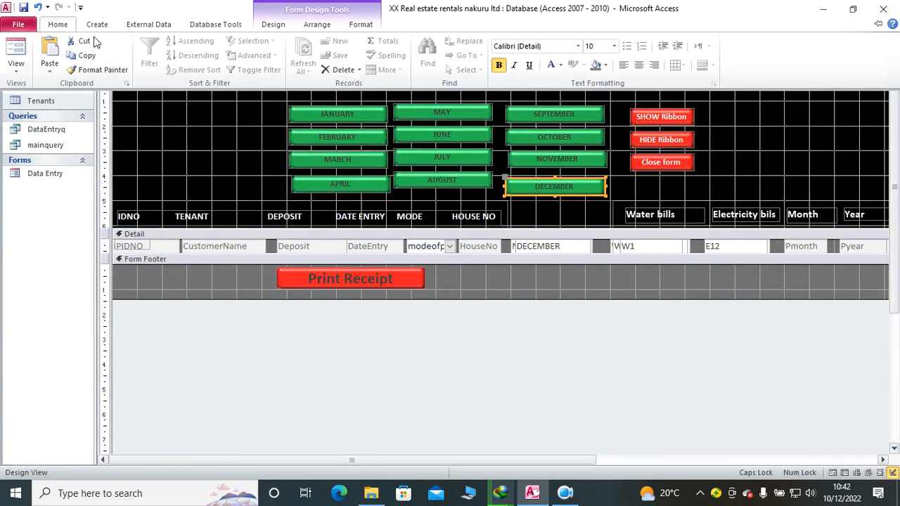
click(14, 63)
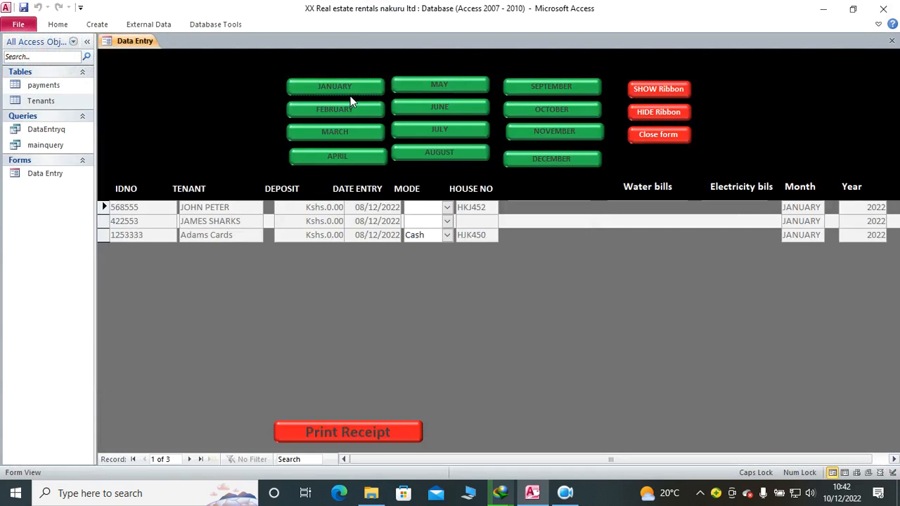
click(345, 88)
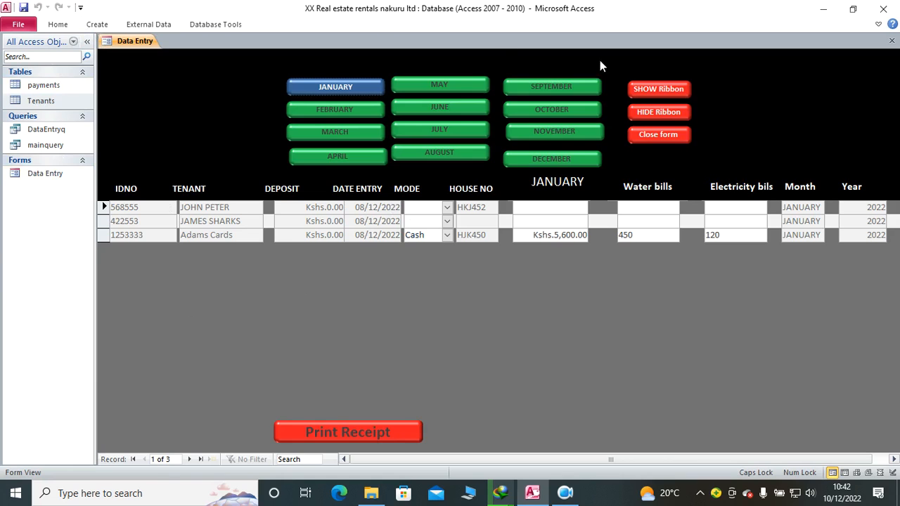
Step: Close the Data Entry form, create a blank report in Design view and narrow its page to about 5 cm
click(891, 41)
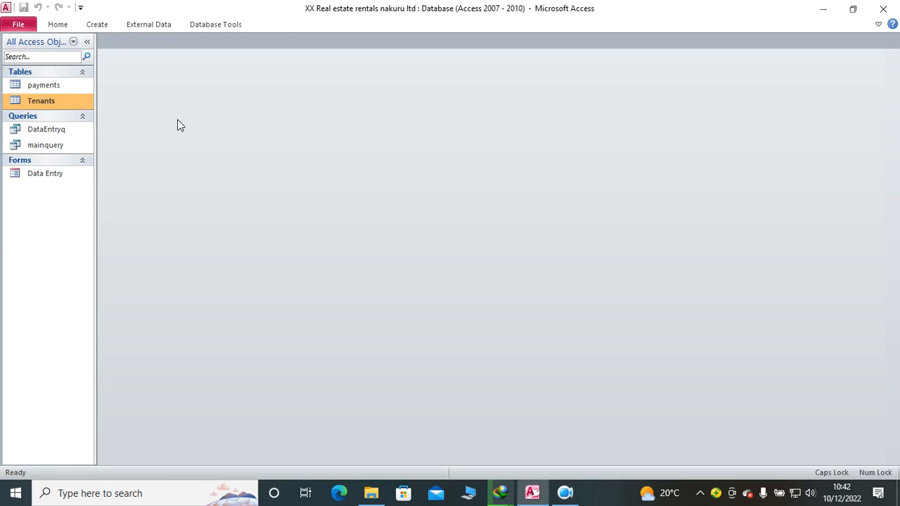
click(97, 26)
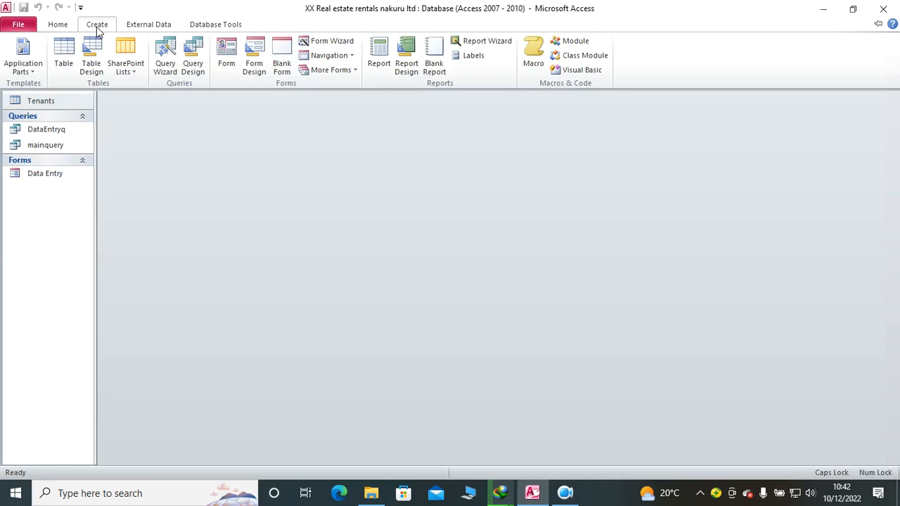
click(406, 67)
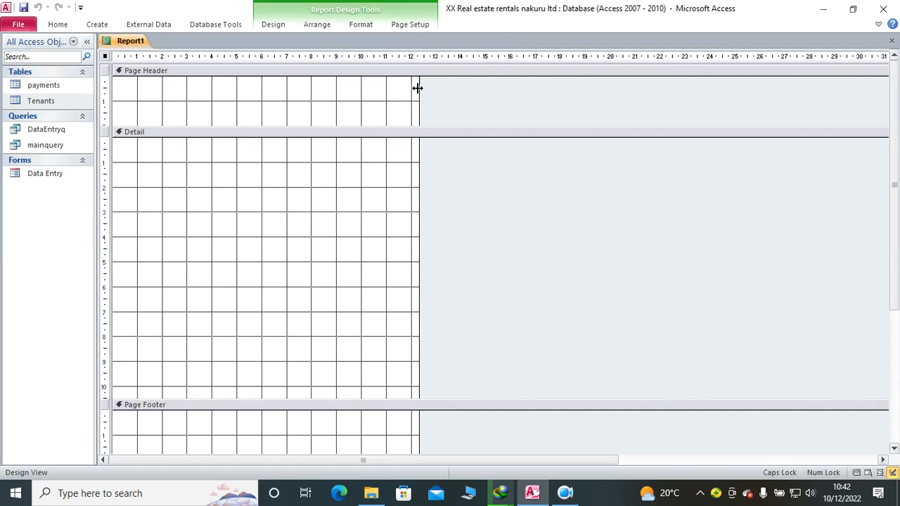
drag(418, 89, 240, 97)
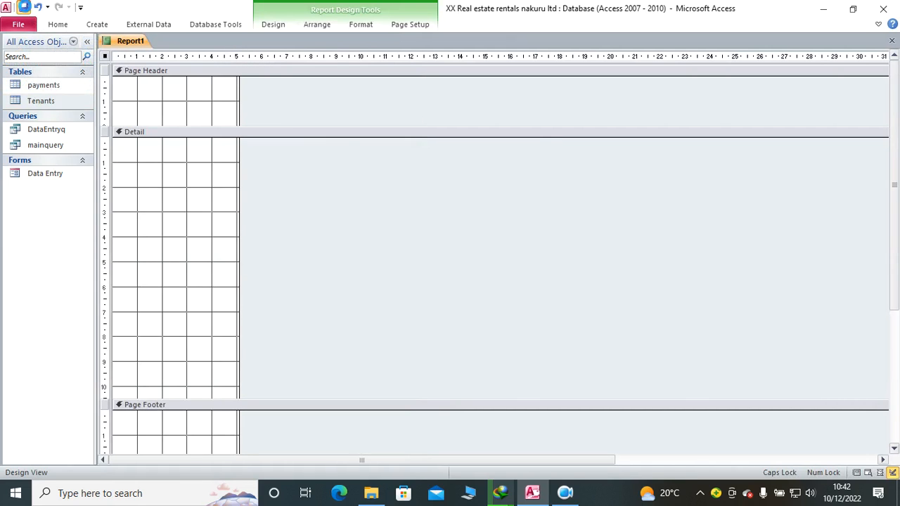
Step: Save the new report under the name RECEIPT
click(23, 7)
text(RECEIPT)
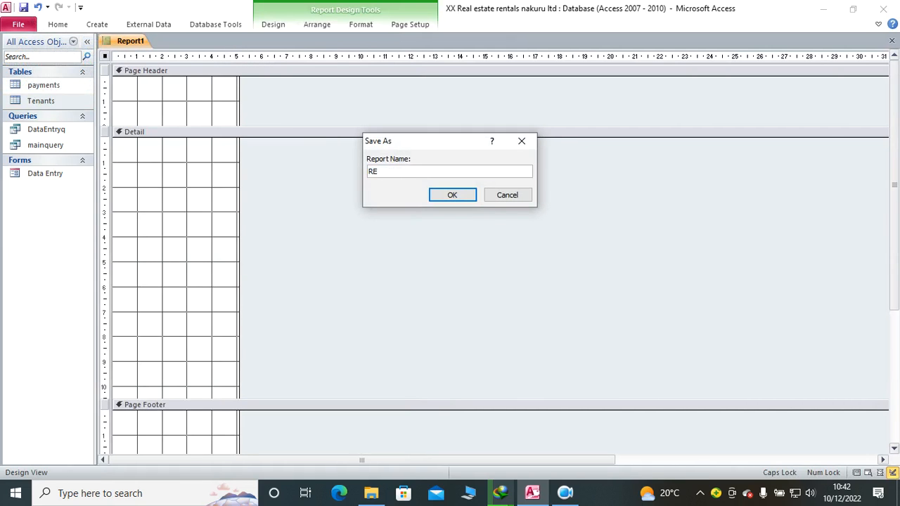
click(443, 195)
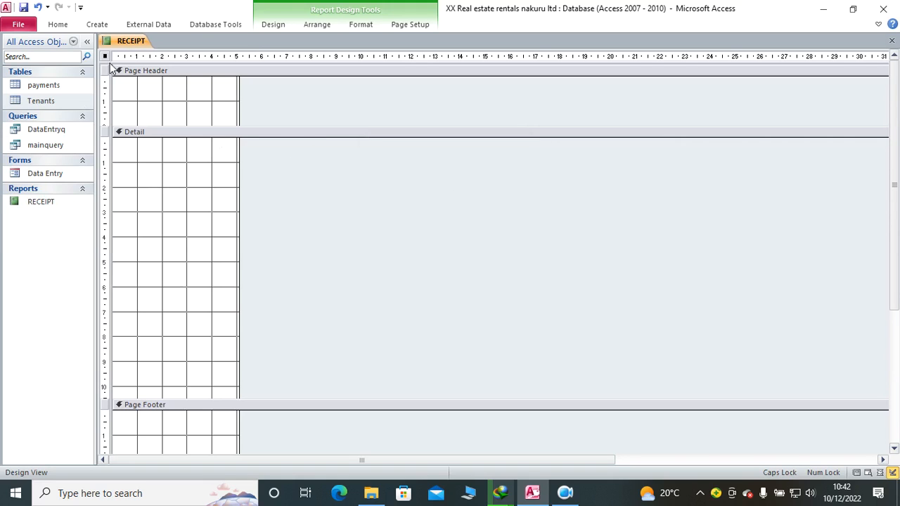
Step: Duplicate the DataEntryq query as a new query named RECEIPT
click(50, 146)
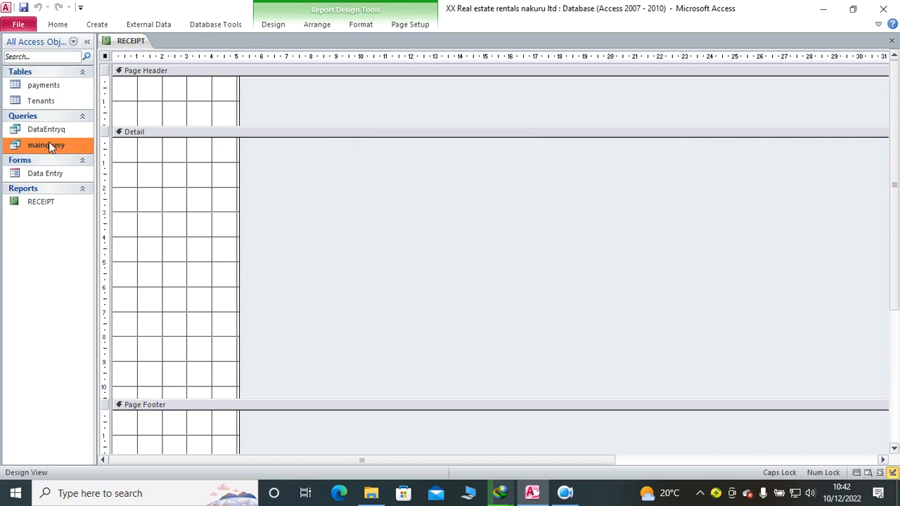
click(46, 129)
right_click(49, 132)
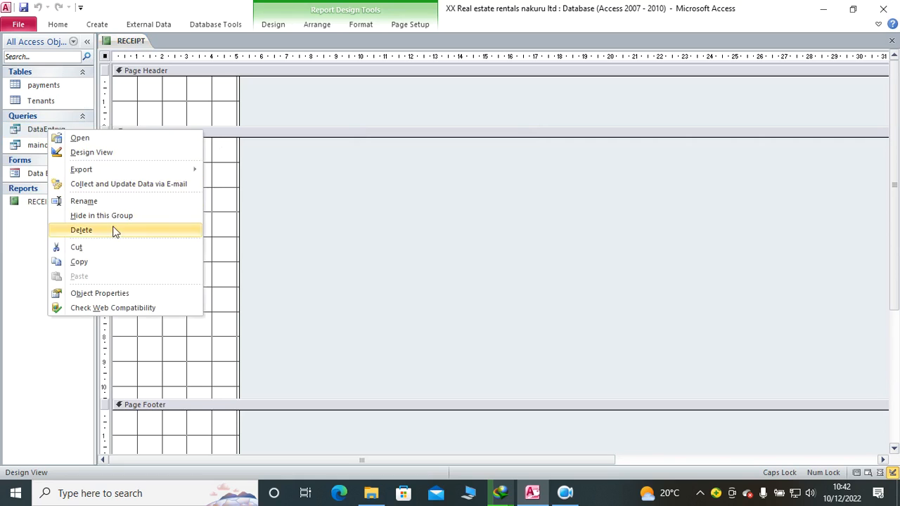
click(102, 265)
right_click(51, 143)
click(106, 284)
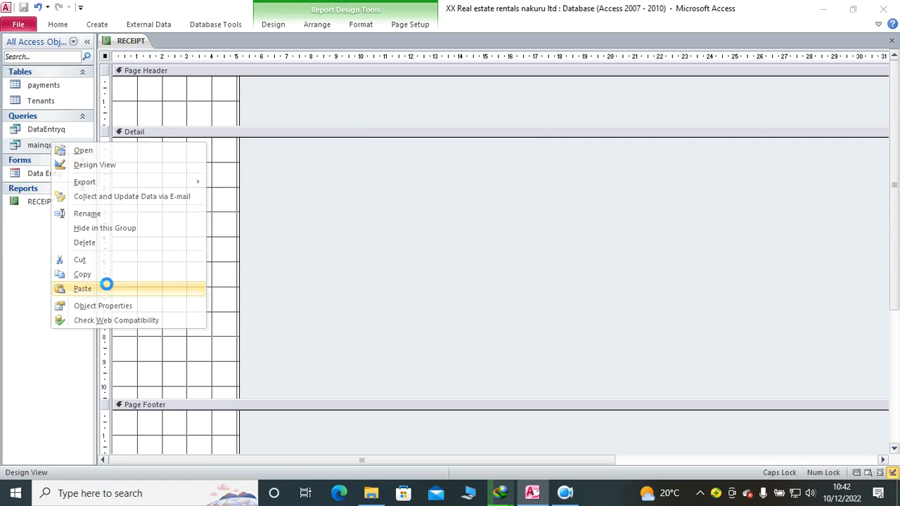
text(RECE)
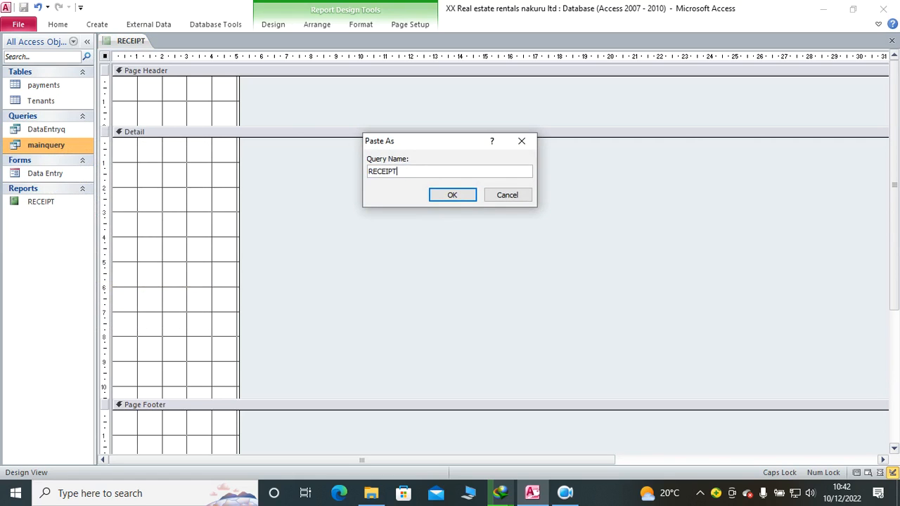
text(IPT)
key(Return)
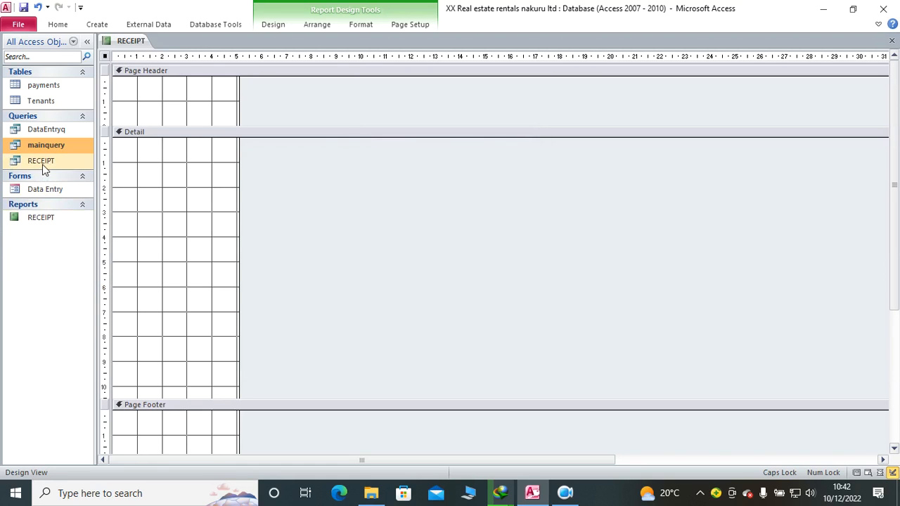
Step: In the RECEIPT query's design, set the IDNO criteria to FORMS![Data Entry]![IDNO] and widen that column to fit the expression
click(42, 167)
right_click(43, 165)
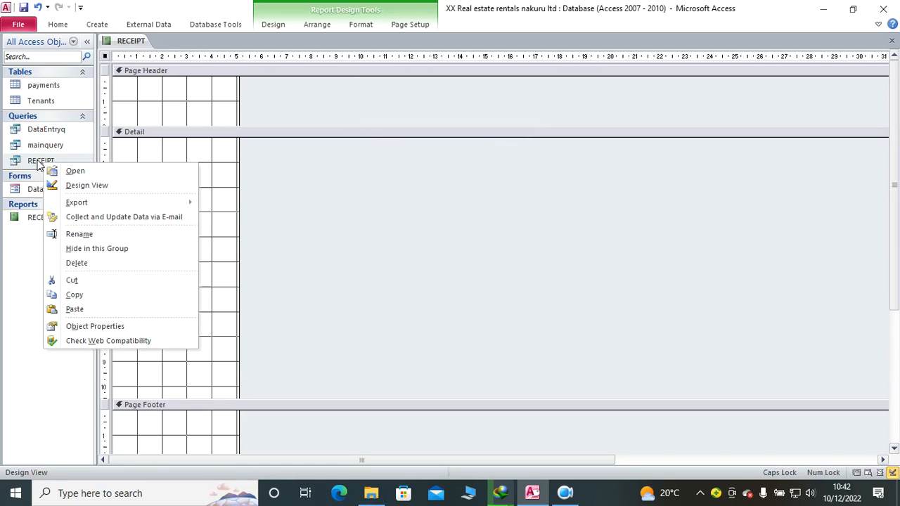
click(91, 187)
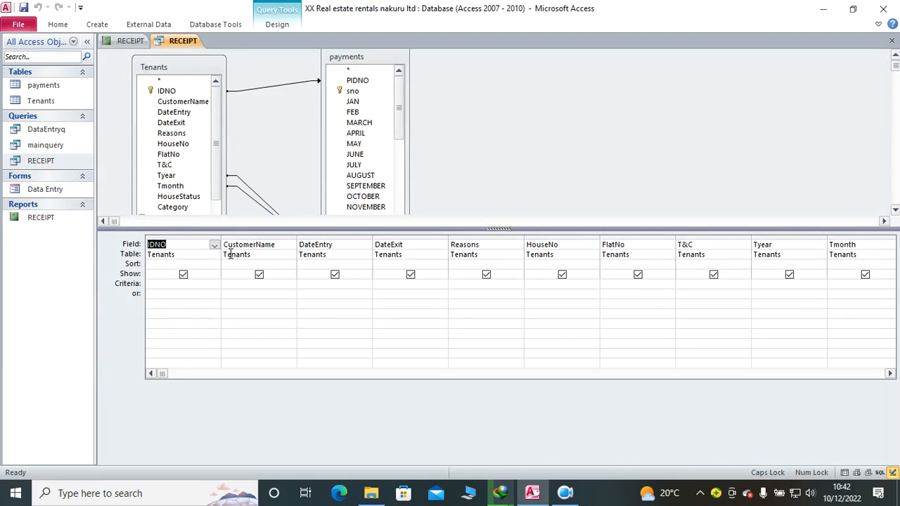
click(151, 286)
text(FORMS)
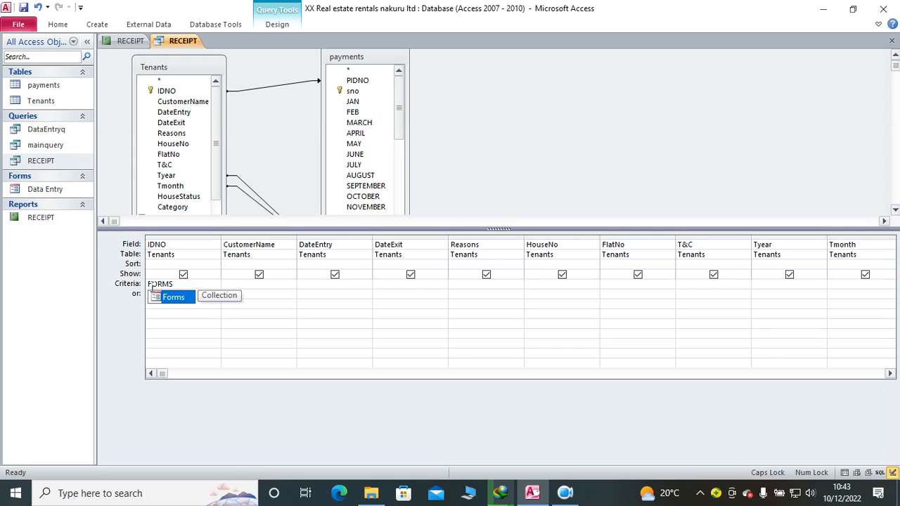
text(!)
key(Tab)
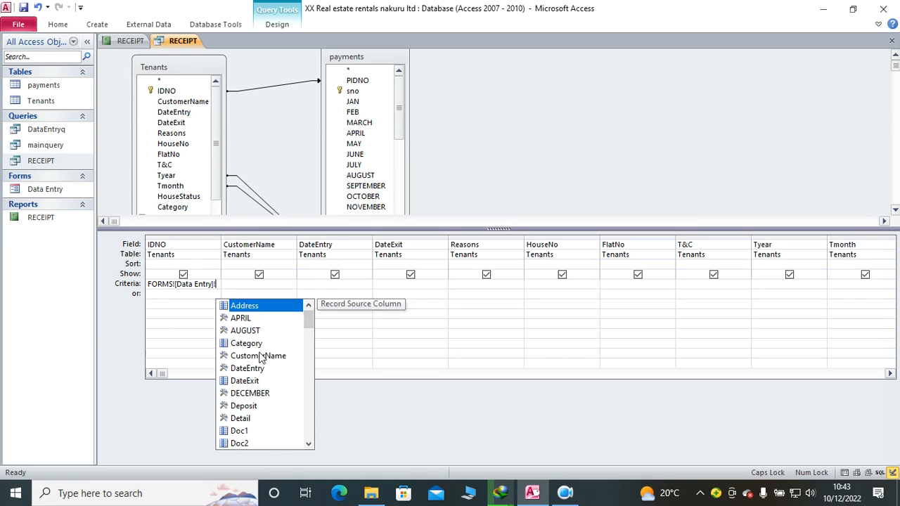
scroll(261, 355, down, 8)
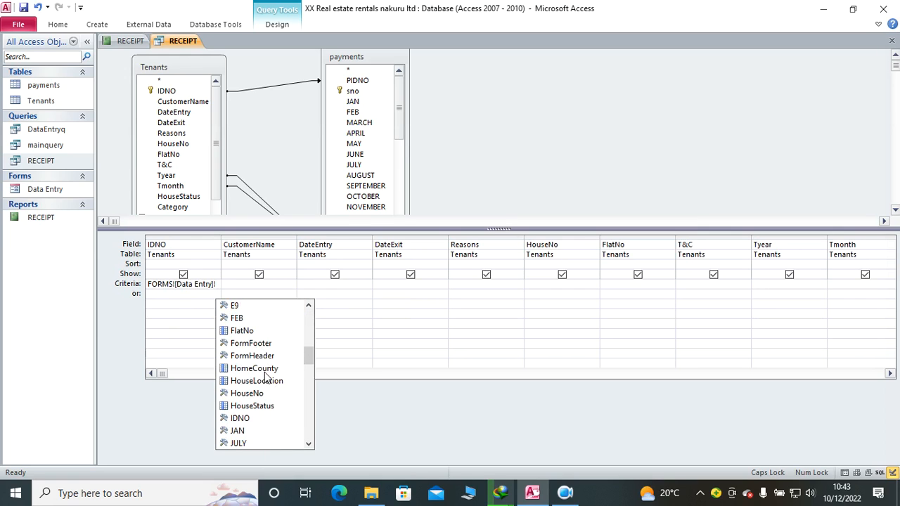
double_click(255, 419)
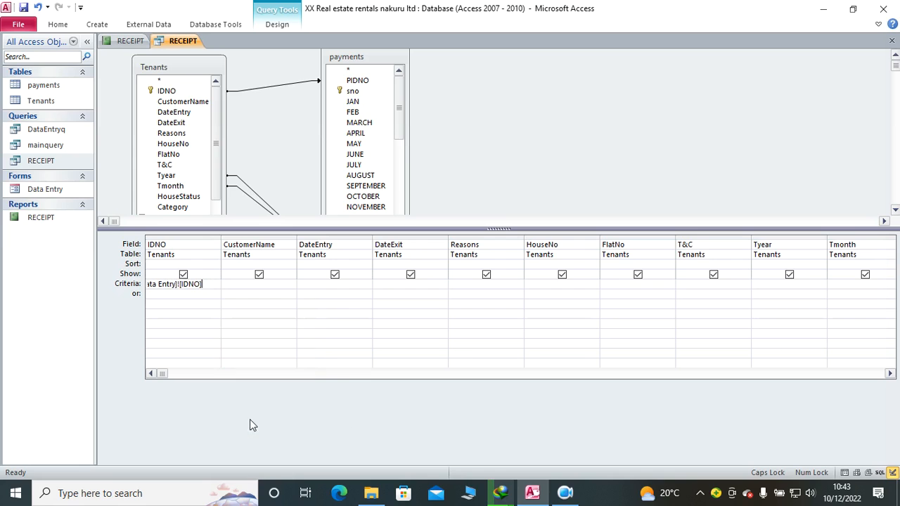
drag(221, 236, 308, 237)
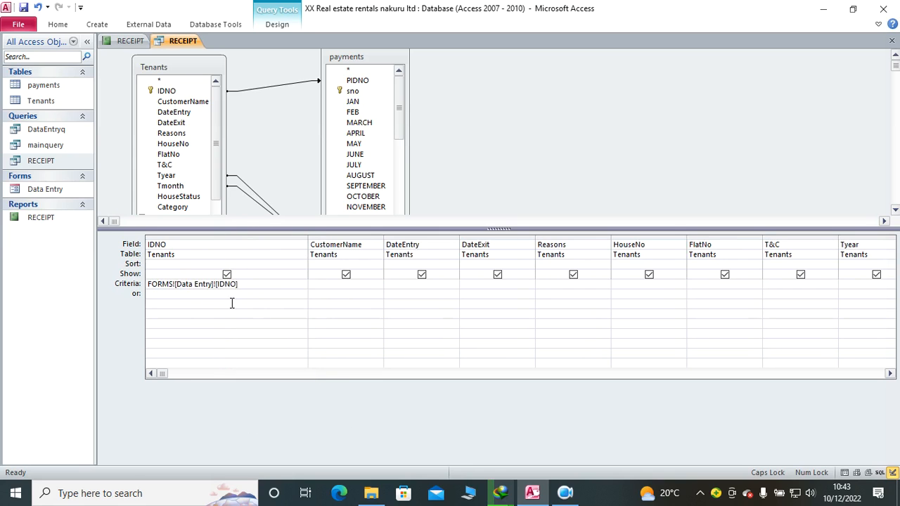
Step: Save the RECEIPT query and close its design
right_click(164, 42)
click(192, 51)
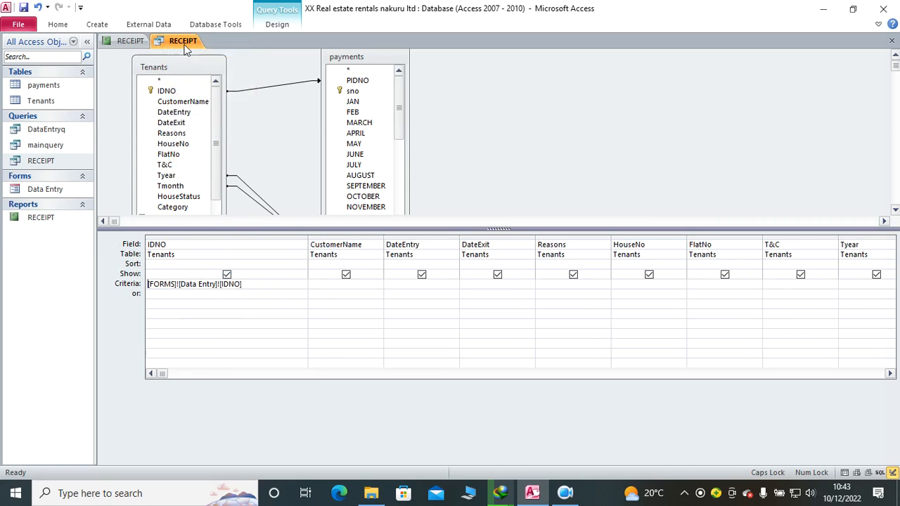
right_click(186, 42)
click(216, 67)
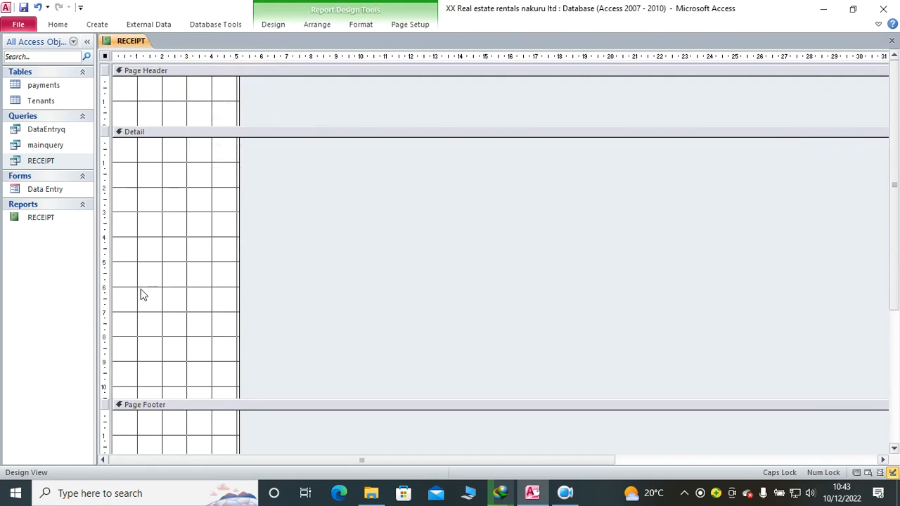
click(46, 221)
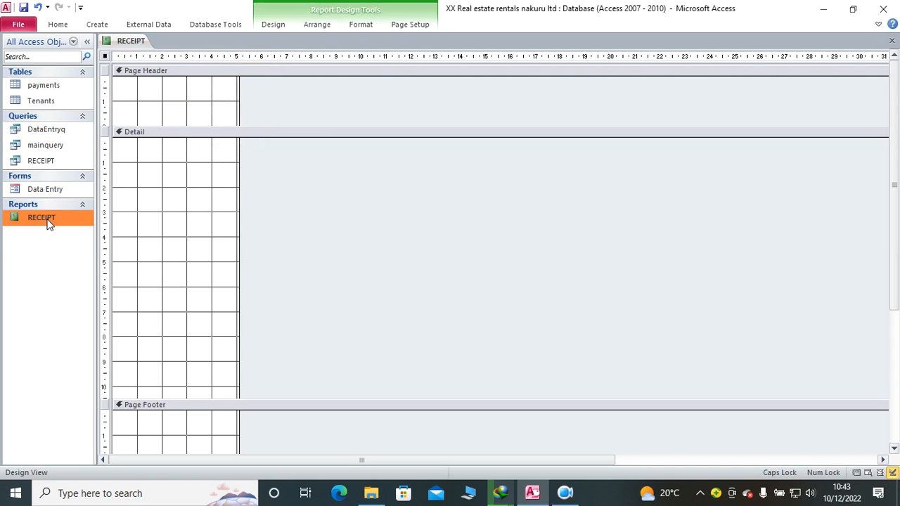
click(267, 28)
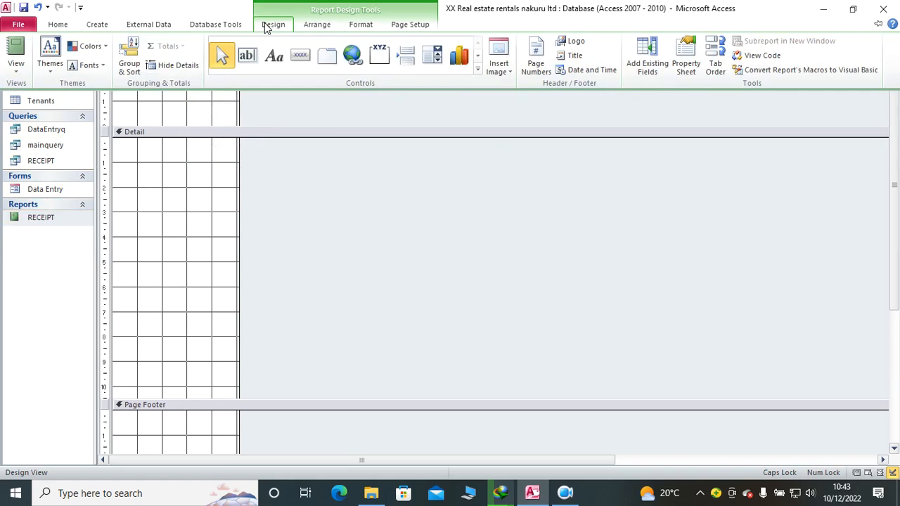
click(683, 66)
click(567, 82)
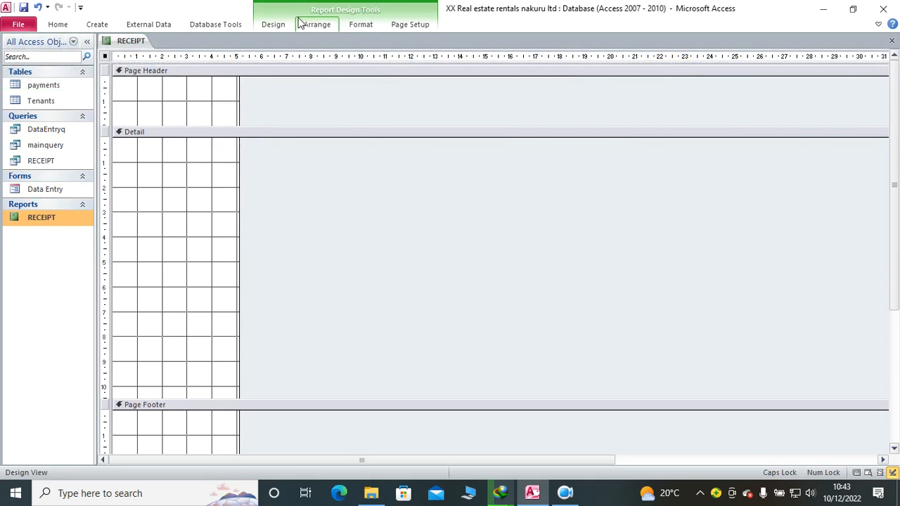
click(273, 24)
click(683, 67)
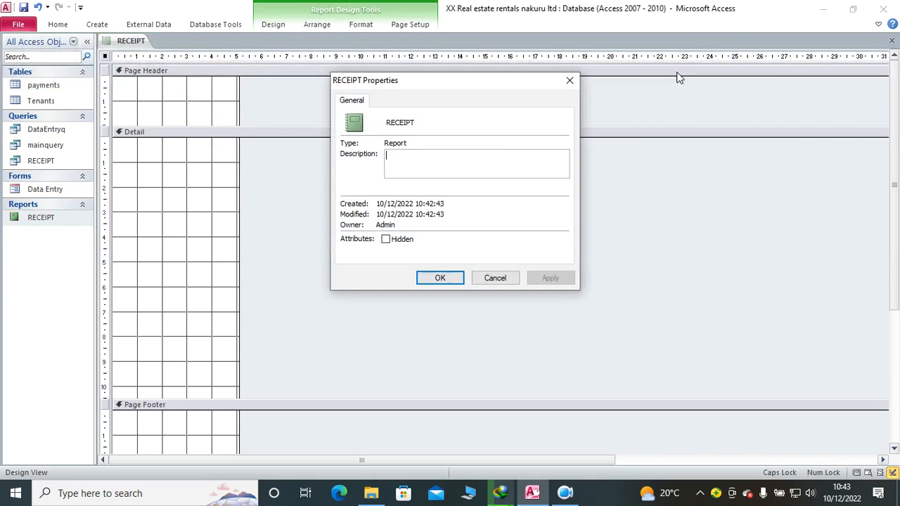
click(575, 84)
right_click(116, 43)
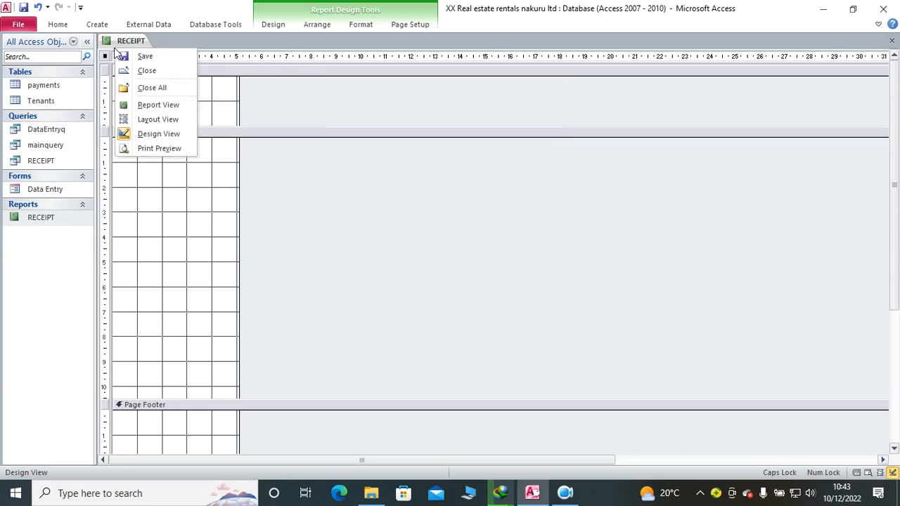
click(146, 134)
click(264, 27)
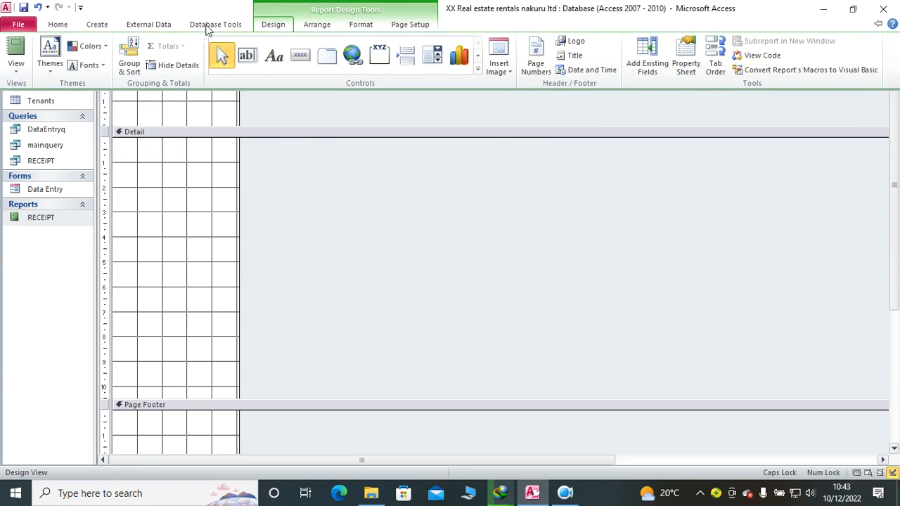
click(116, 97)
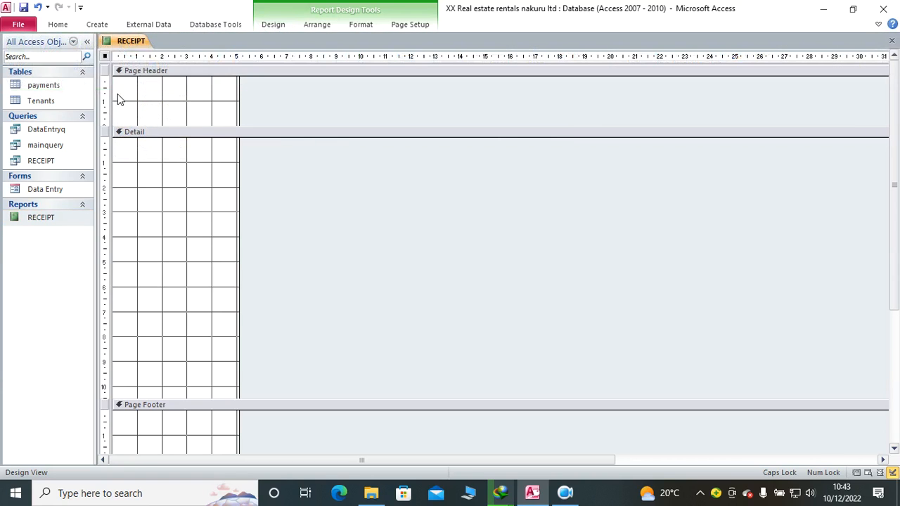
Step: Set the report's Record Source to the RECEIPT query and close the Property Sheet
double_click(106, 57)
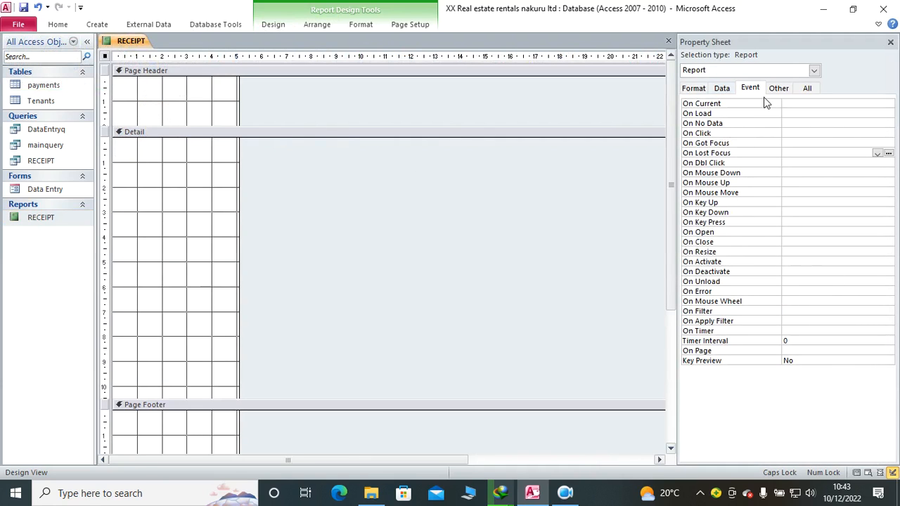
click(807, 88)
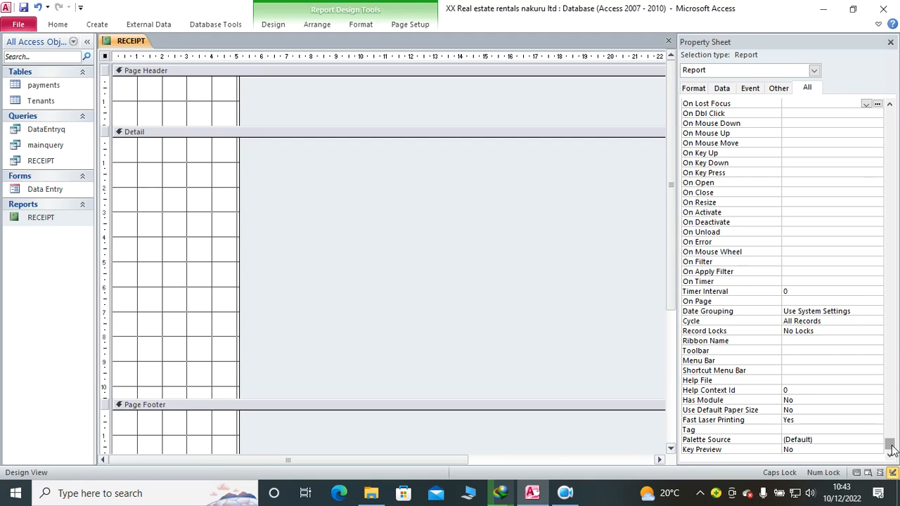
scroll(879, 116, up, 15)
click(865, 104)
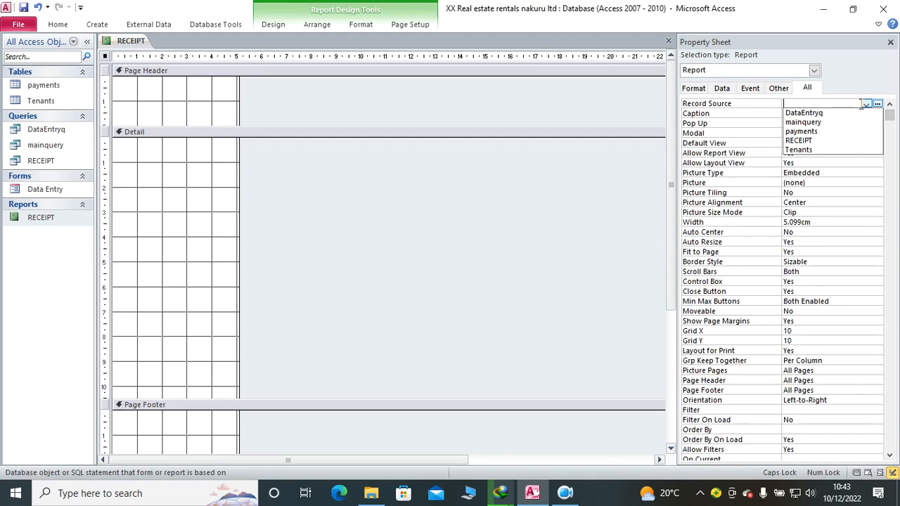
click(831, 141)
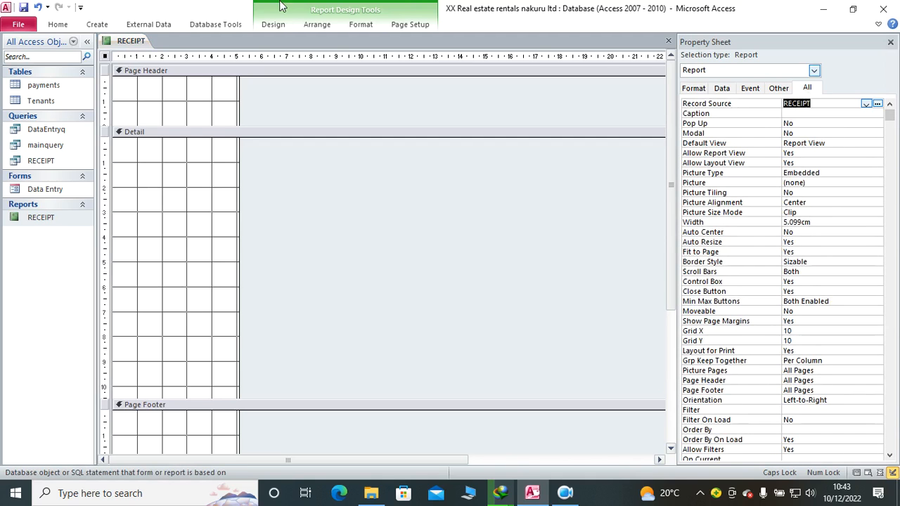
click(890, 43)
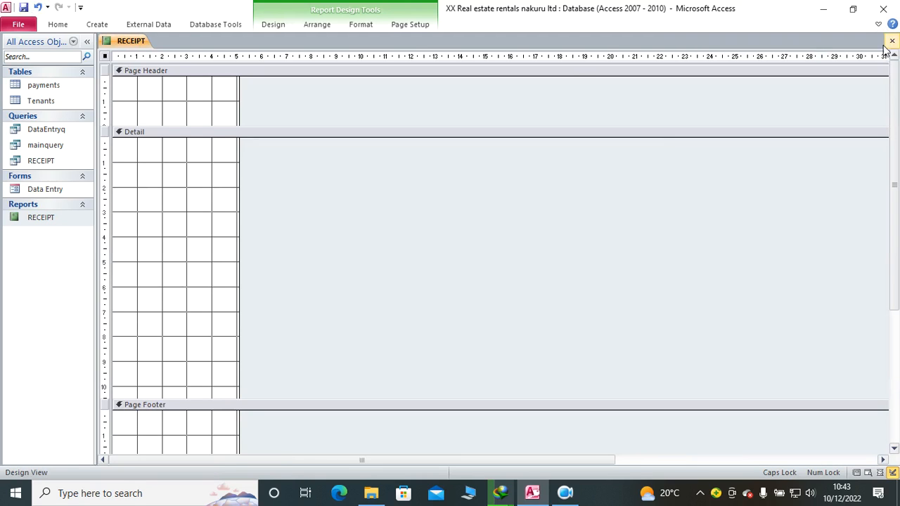
Step: Add the existing IDNO field to the report's Page Header and position it about 1 cm below the header's upper edge
click(273, 24)
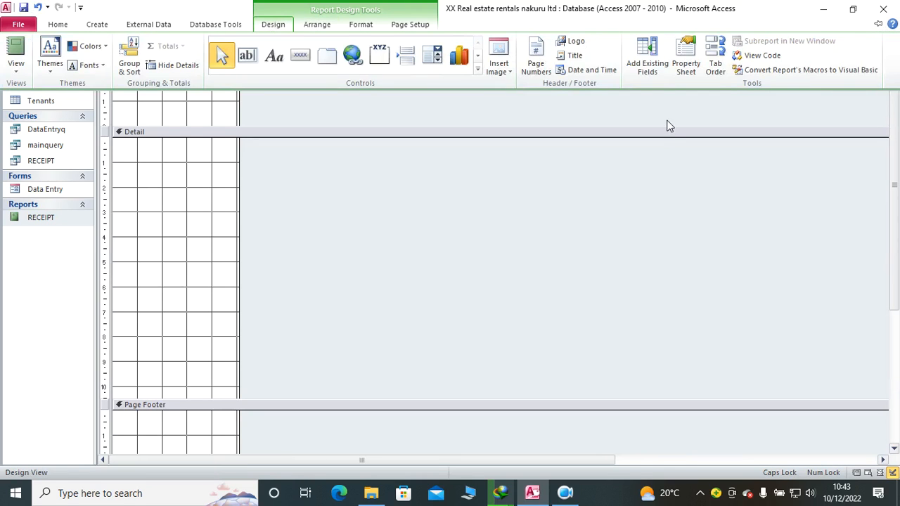
click(637, 59)
drag(703, 85, 141, 113)
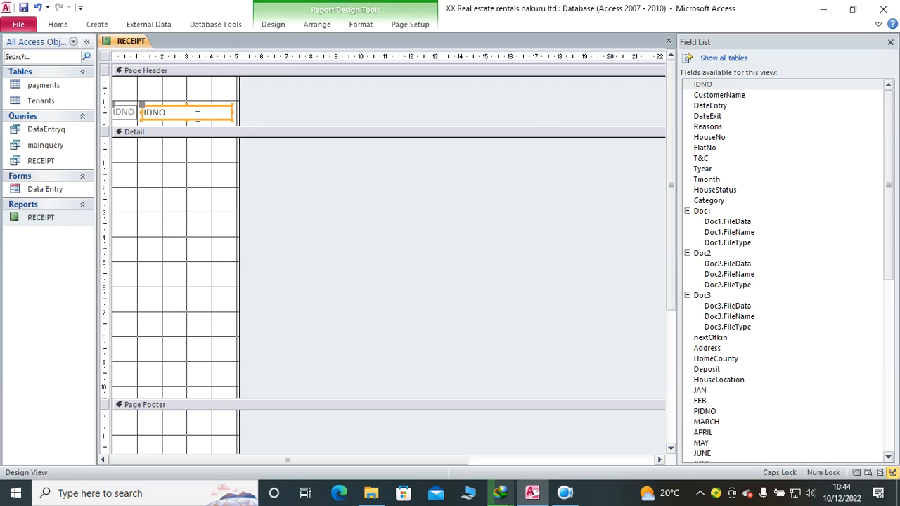
drag(195, 121, 172, 99)
Step: Draw a label about 4.6 cm wide above the IDNO field in the report's Page Header
click(273, 24)
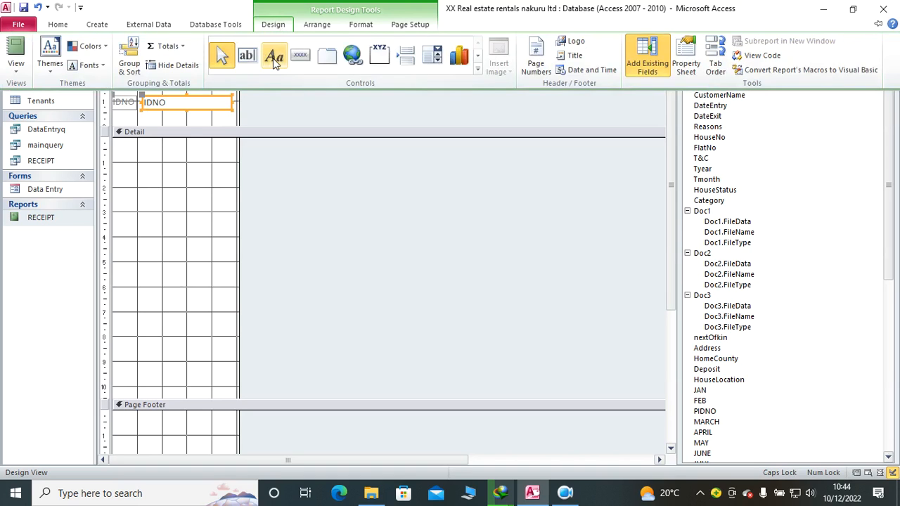
click(271, 54)
drag(116, 79, 227, 92)
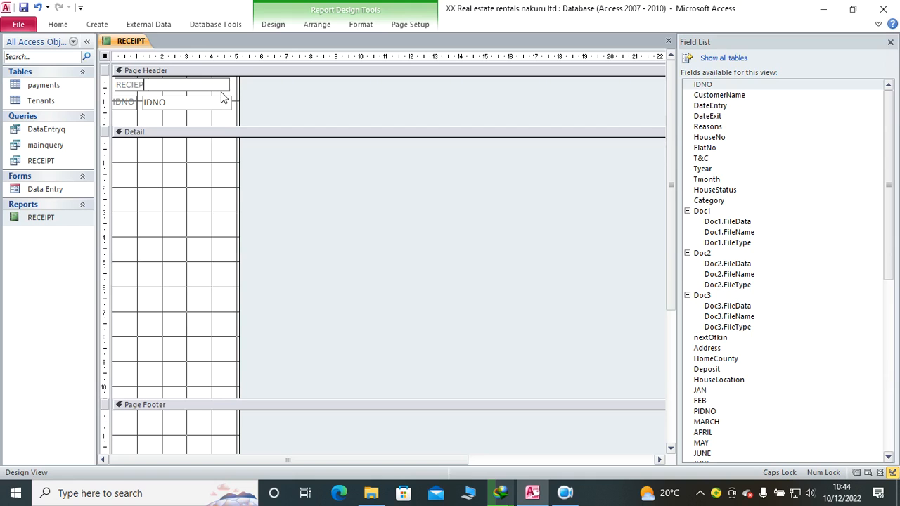
Step: Format the RECIEPT label in the report's Page Header as bold, centred text in the Automatic black colour
click(169, 192)
click(163, 86)
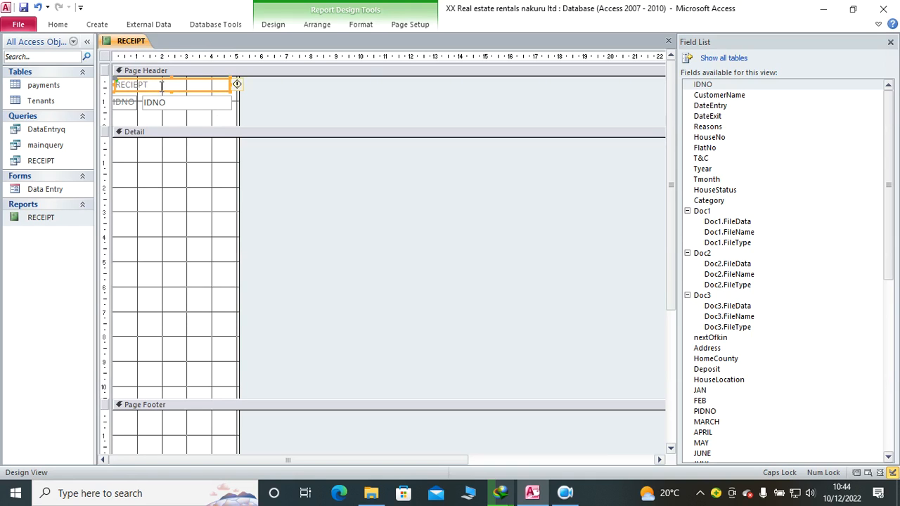
click(361, 24)
click(96, 64)
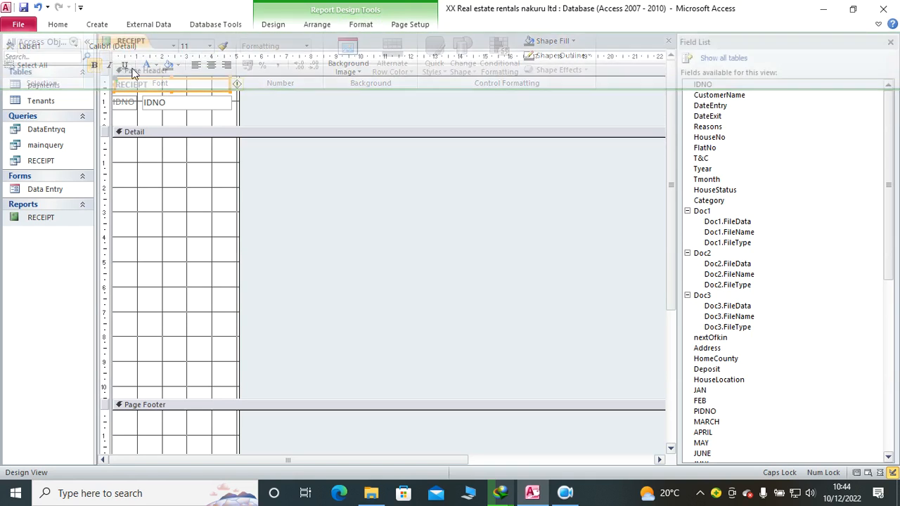
click(361, 25)
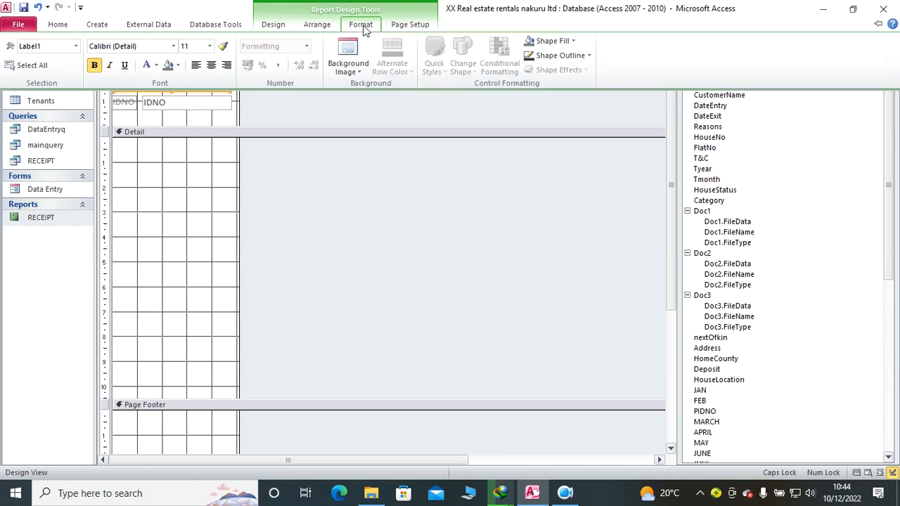
click(211, 66)
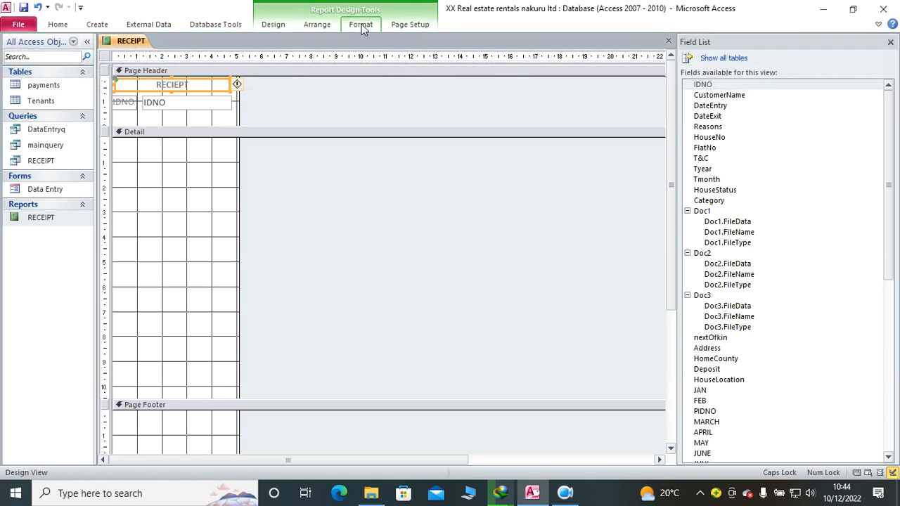
click(360, 25)
click(156, 65)
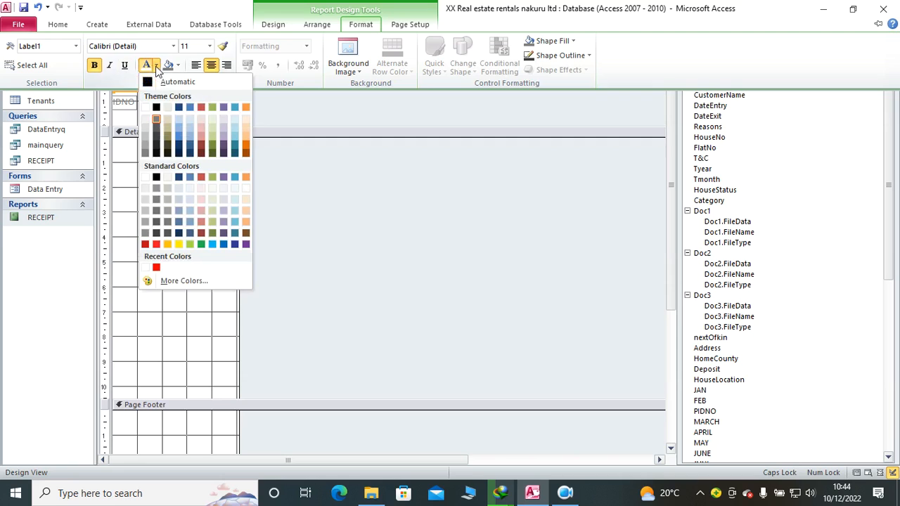
click(147, 83)
click(179, 132)
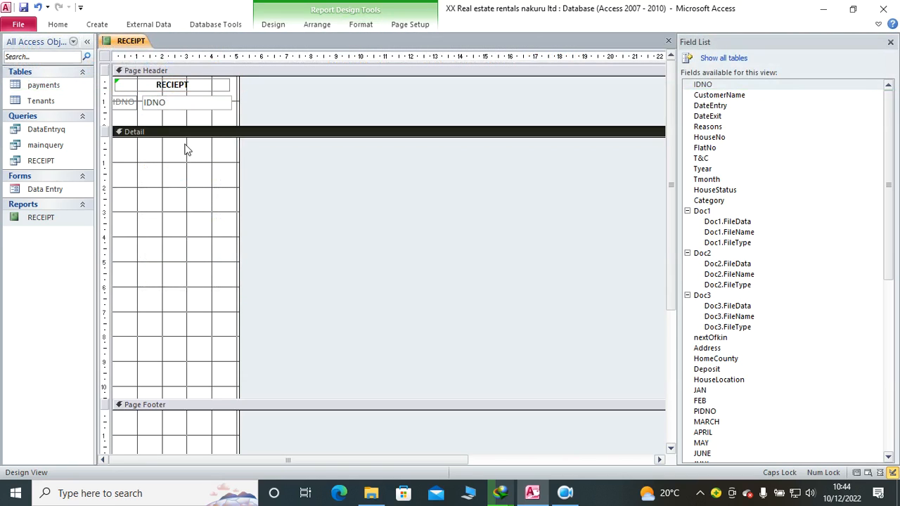
Step: Add the CustomerName field below IDNO in the Page Header, delete its label and move the text box near the report's left edge
click(175, 113)
drag(731, 95, 170, 117)
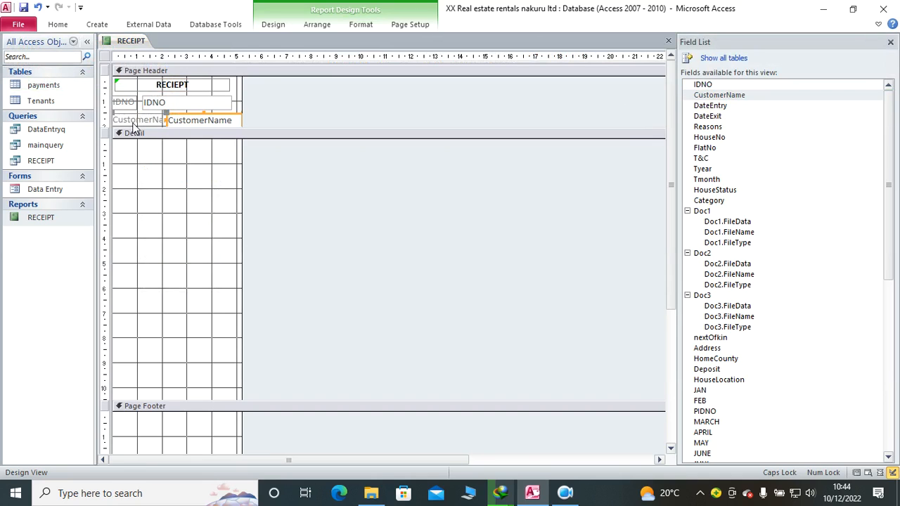
click(142, 121)
key(Delete)
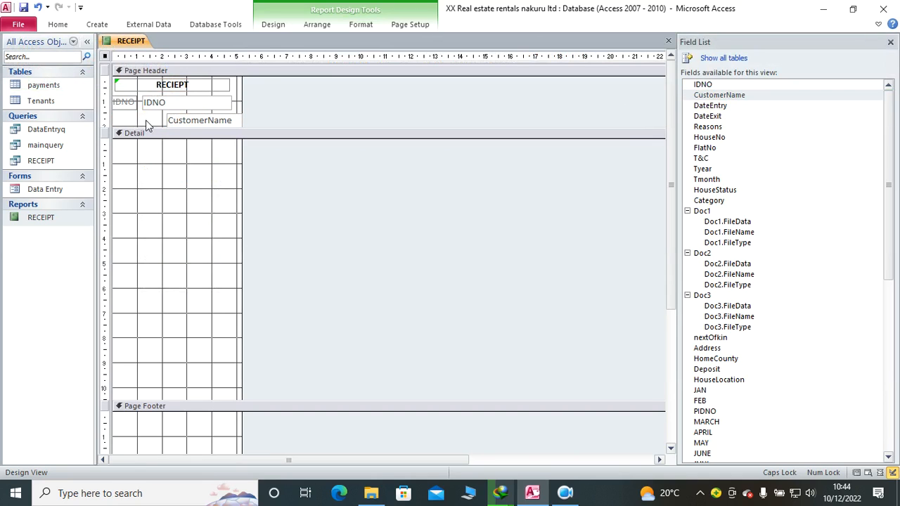
click(179, 122)
drag(133, 117, 118, 120)
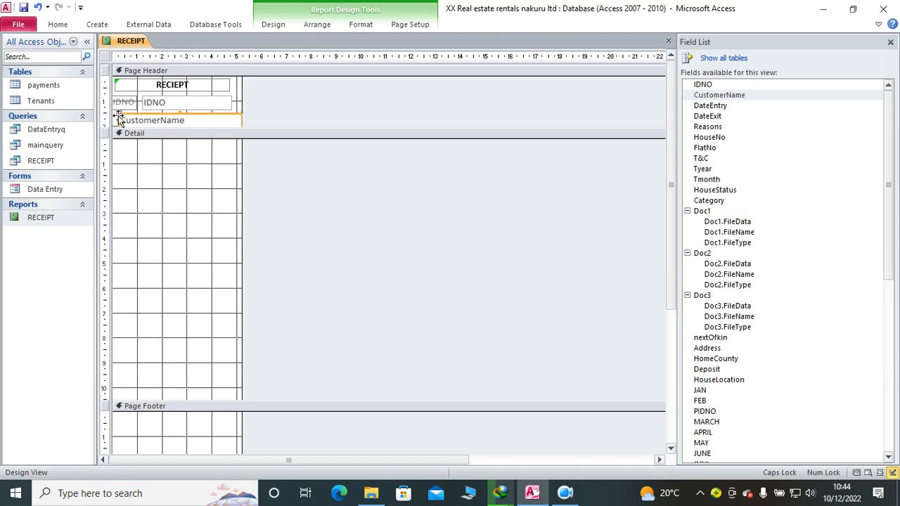
Step: Group the report on CustomerName and collapse the empty CustomerName Header section
right_click(158, 135)
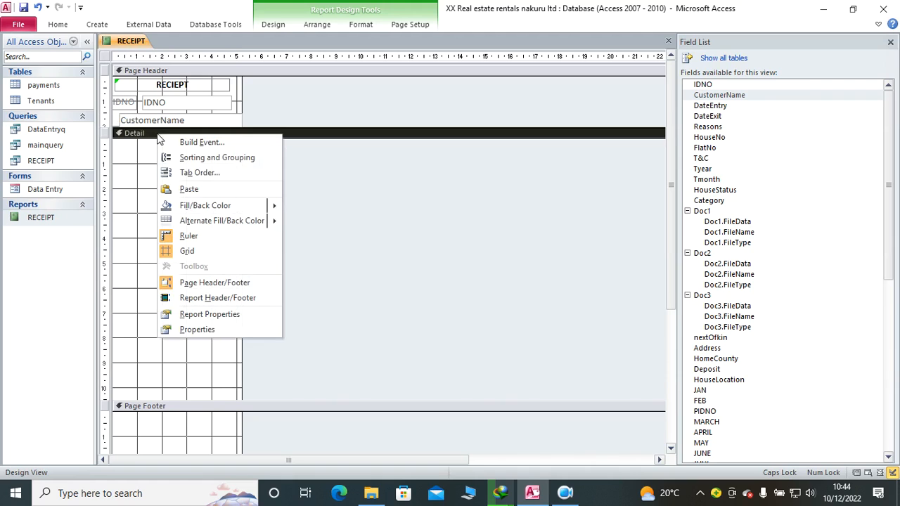
click(254, 158)
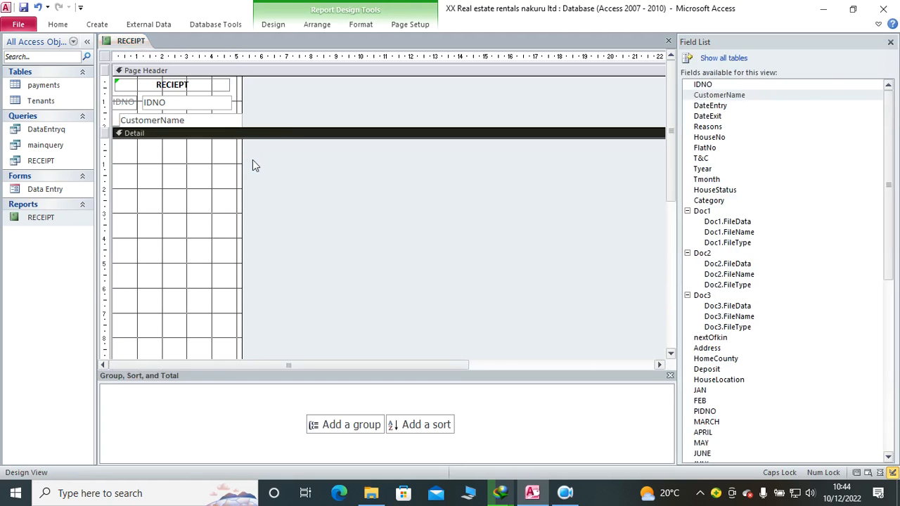
click(345, 424)
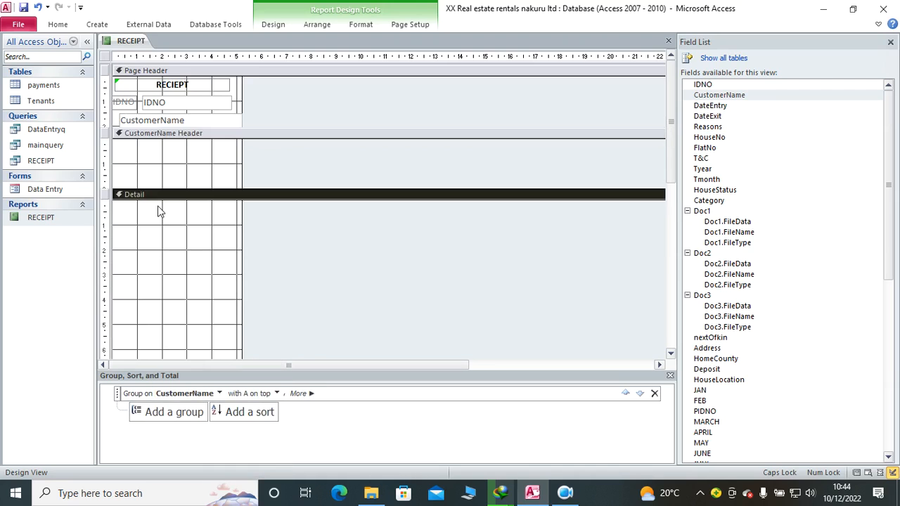
drag(174, 186, 176, 117)
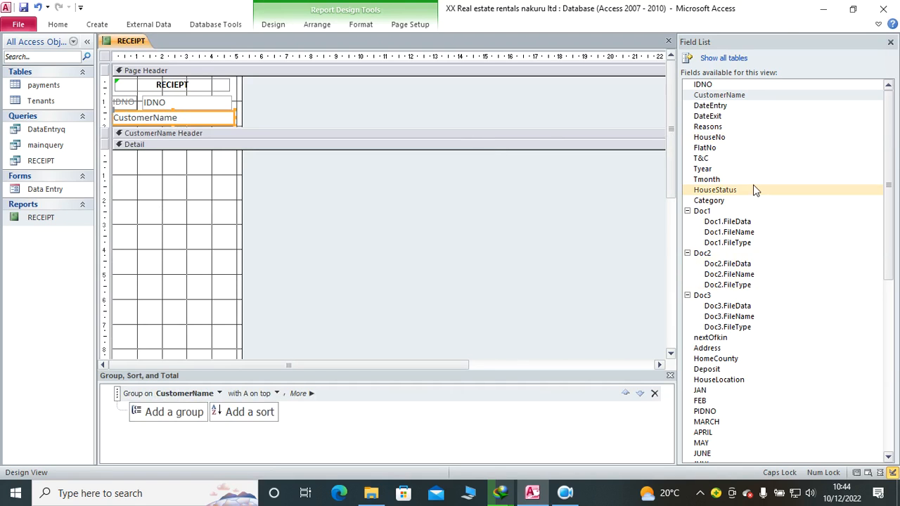
Step: Add the fields from JAN through DECEMBER, including PIDNO, to the Detail section with their text boxes starting about 1.1 cm from the left edge
scroll(745, 352, down, 4)
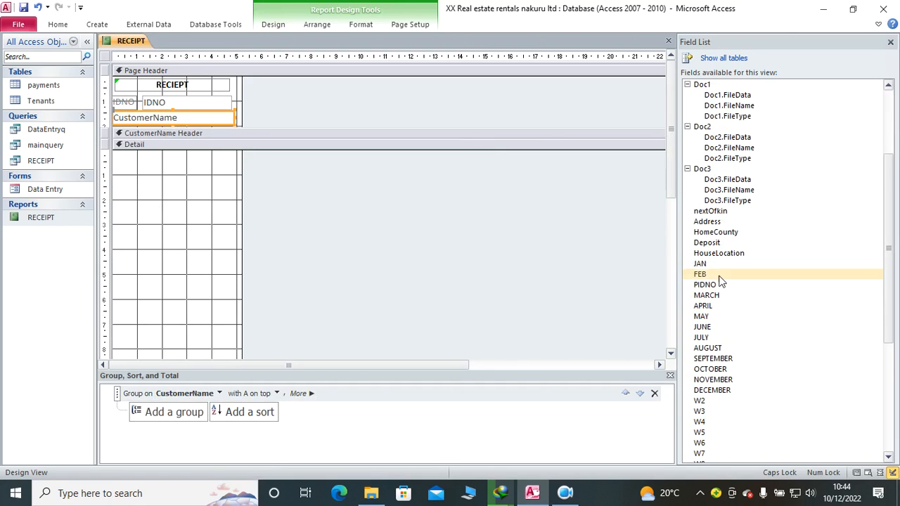
click(712, 265)
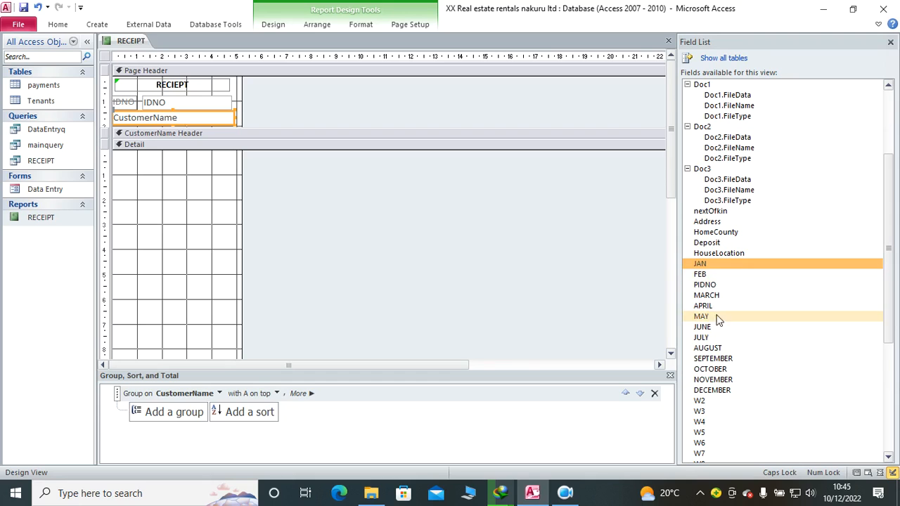
shift+click(724, 389)
drag(707, 281, 306, 205)
drag(118, 173, 134, 154)
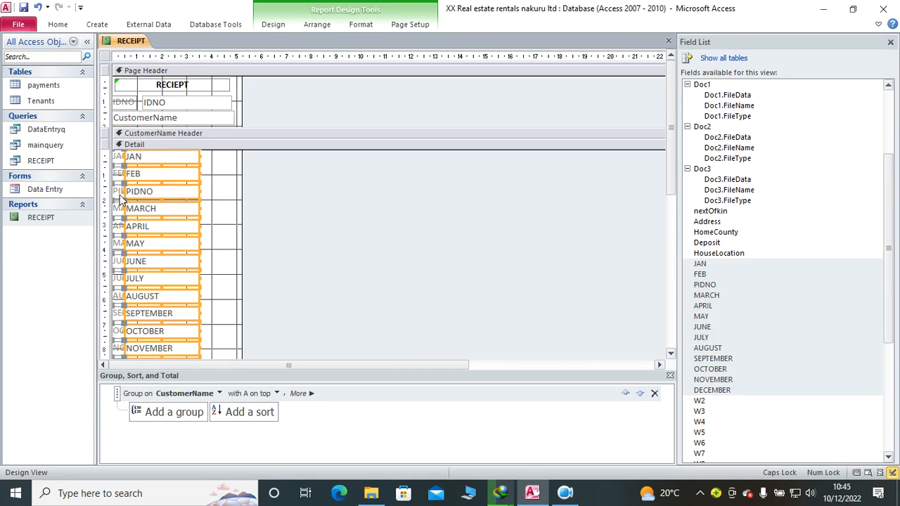
drag(123, 191, 138, 191)
click(216, 176)
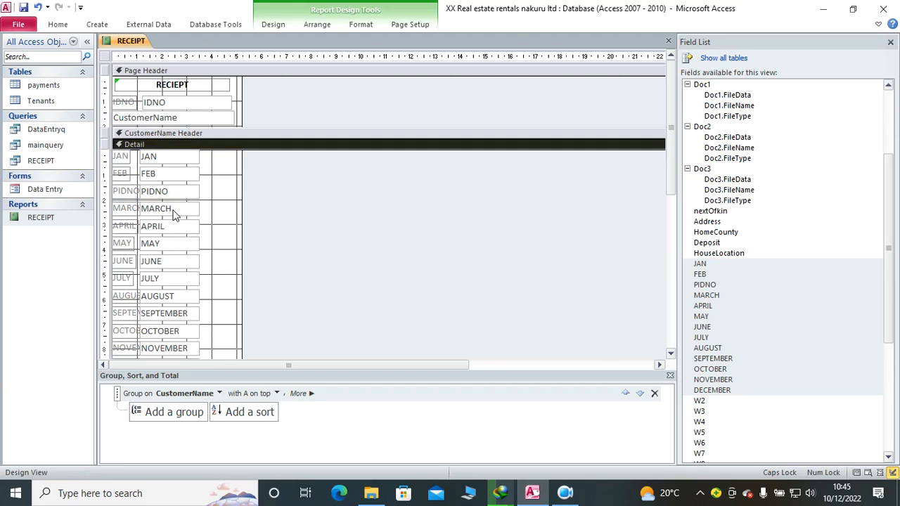
Step: Make the labels and text boxes from JAN to NOVEMBER in the Detail section bold with black text
drag(213, 153, 125, 348)
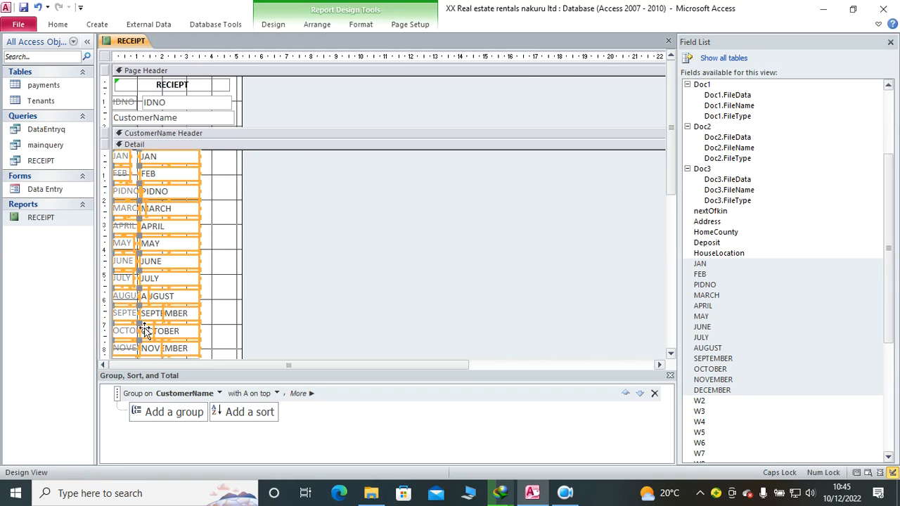
click(362, 25)
click(95, 66)
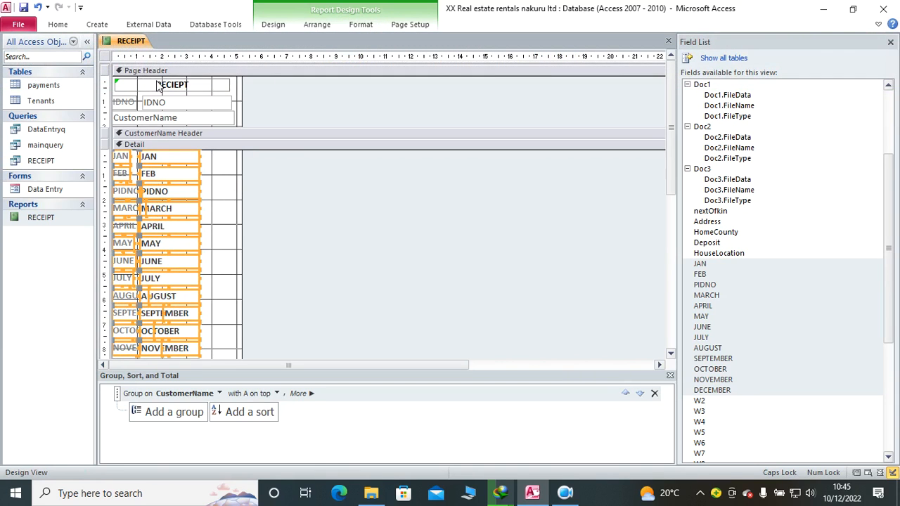
click(361, 25)
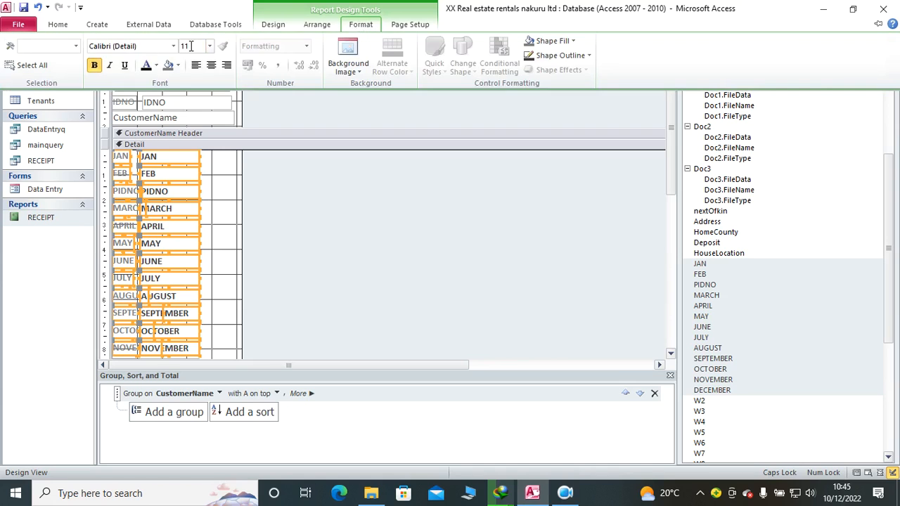
click(149, 71)
Step: Check the report's layout in Report View and return to Design View
click(54, 24)
click(22, 47)
click(430, 195)
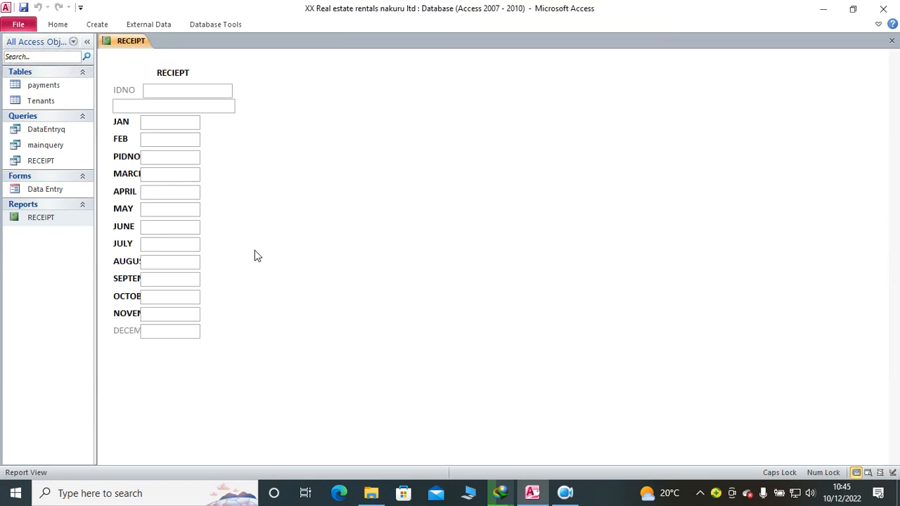
right_click(373, 126)
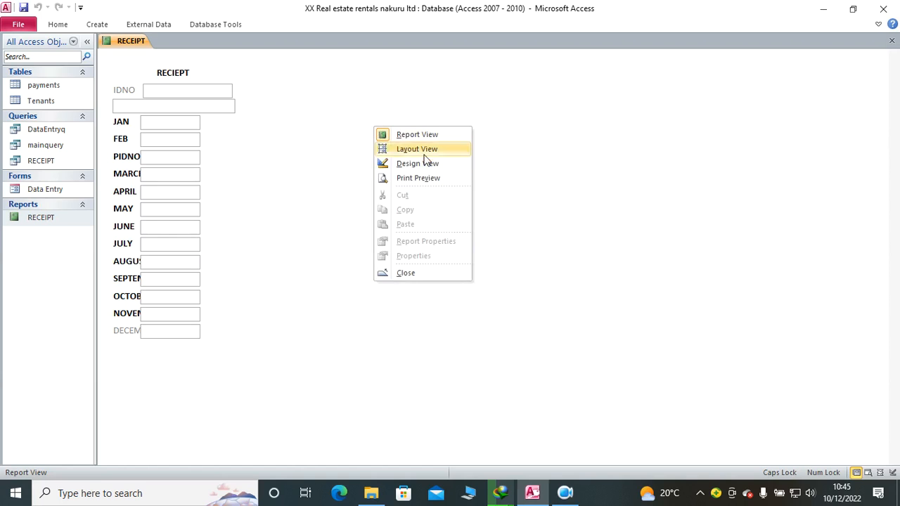
click(413, 166)
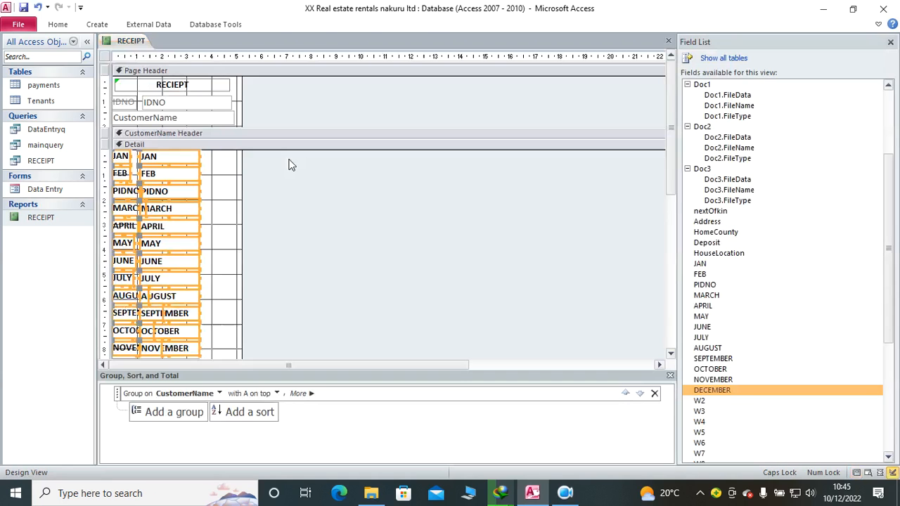
Step: Widen the report to about 9 cm and add the fields W2 to W12 to the Detail section beside the months
click(405, 185)
drag(239, 230, 333, 237)
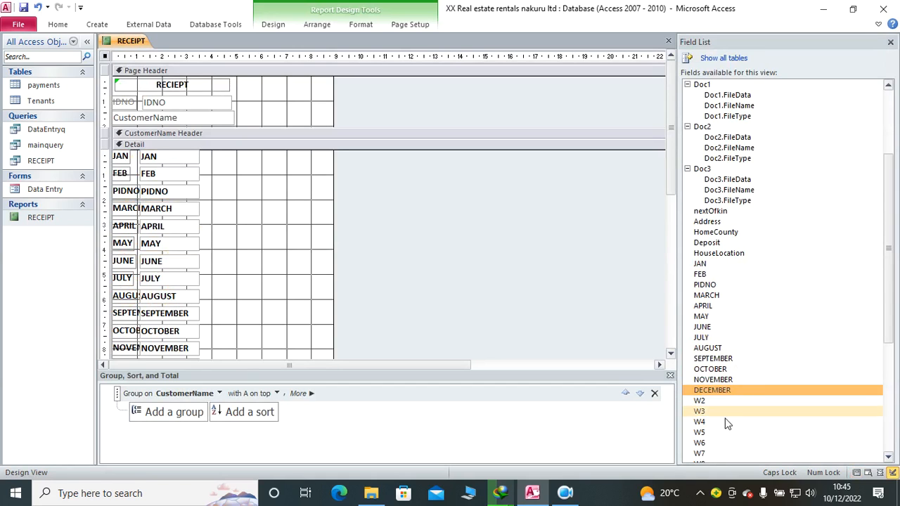
scroll(727, 422, down, 6)
click(704, 211)
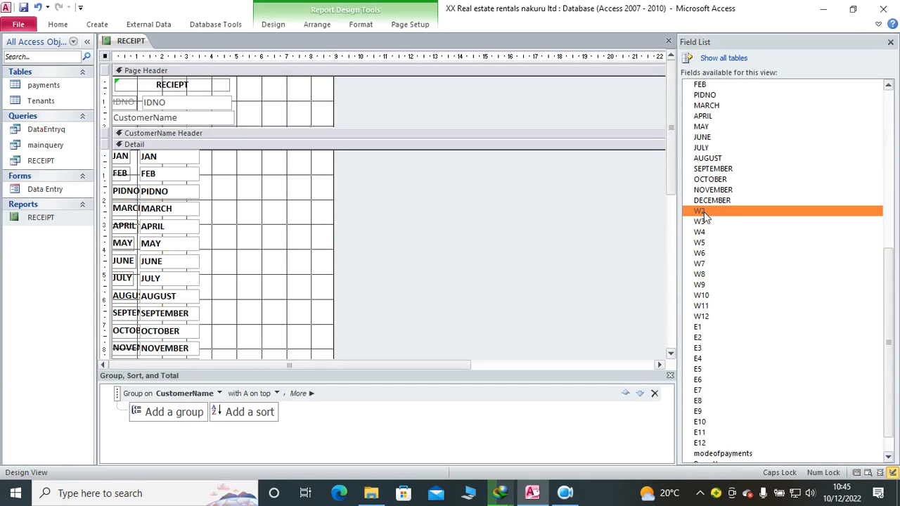
shift+click(713, 317)
drag(709, 232, 197, 352)
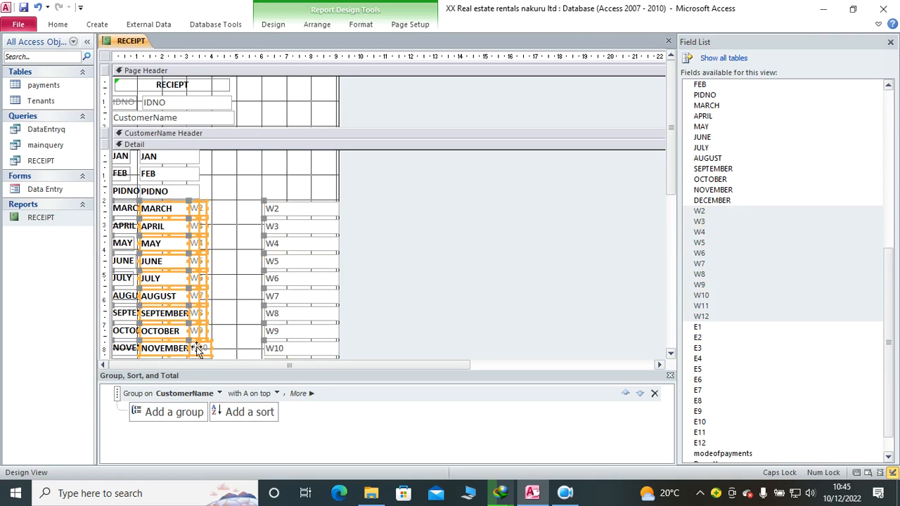
Step: Widen the report to about 11 cm and move the W2 to W11 text boxes to about 7.4 cm from the left edge
click(247, 208)
drag(339, 182, 385, 176)
drag(311, 197, 290, 355)
drag(280, 214, 312, 213)
Step: Delete the attached labels of the W2 to W12 fields in the Detail section
mouse_move(242, 191)
mouse_down()
mouse_move(222, 357)
mouse_move(216, 342)
mouse_up()
key(Delete)
scroll(311, 237, down, 3)
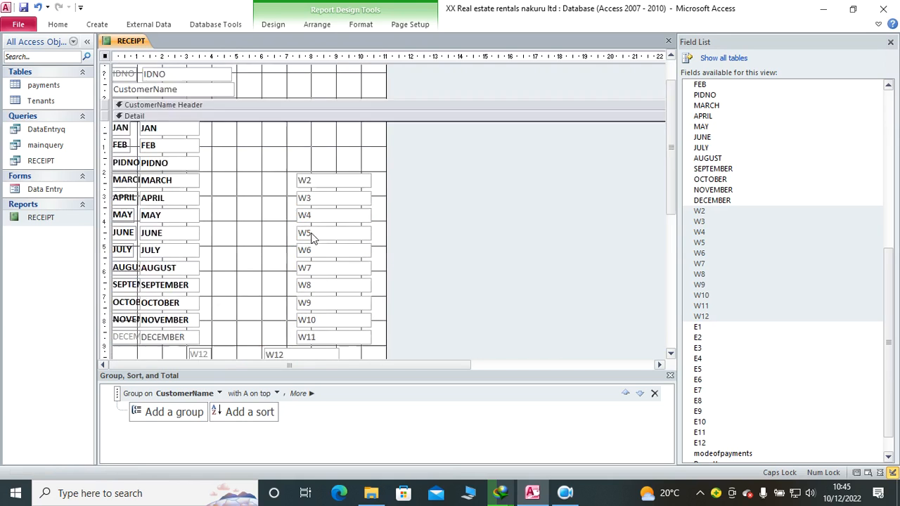
click(201, 283)
key(Delete)
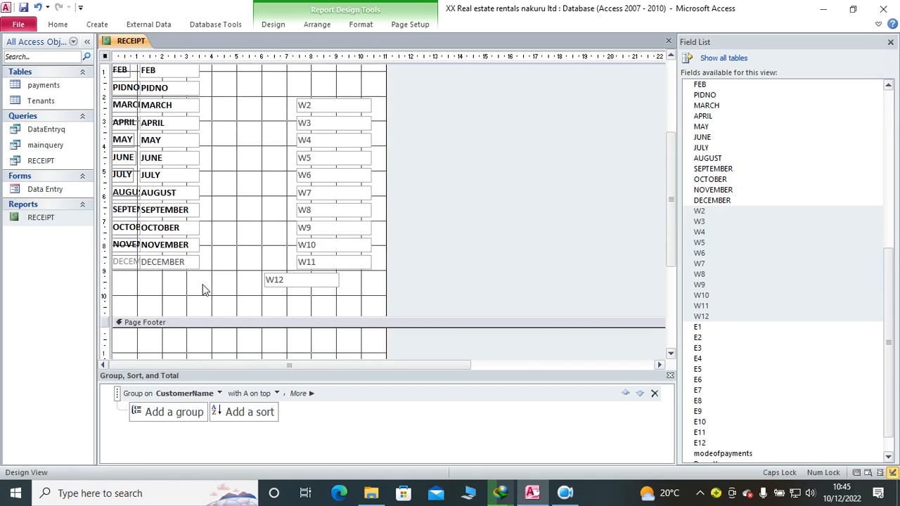
scroll(309, 242, up, 1)
drag(331, 116, 320, 293)
drag(315, 260, 262, 220)
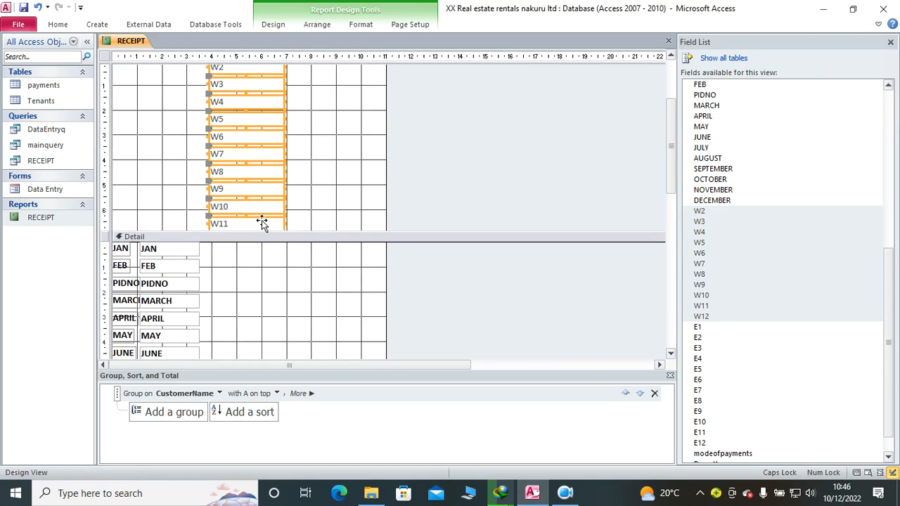
click(37, 6)
Step: Move the W2 to W11 text boxes directly beside the month fields and place a narrower W12 text box beside DECEMBER
drag(338, 132, 231, 79)
drag(281, 294, 262, 288)
click(255, 287)
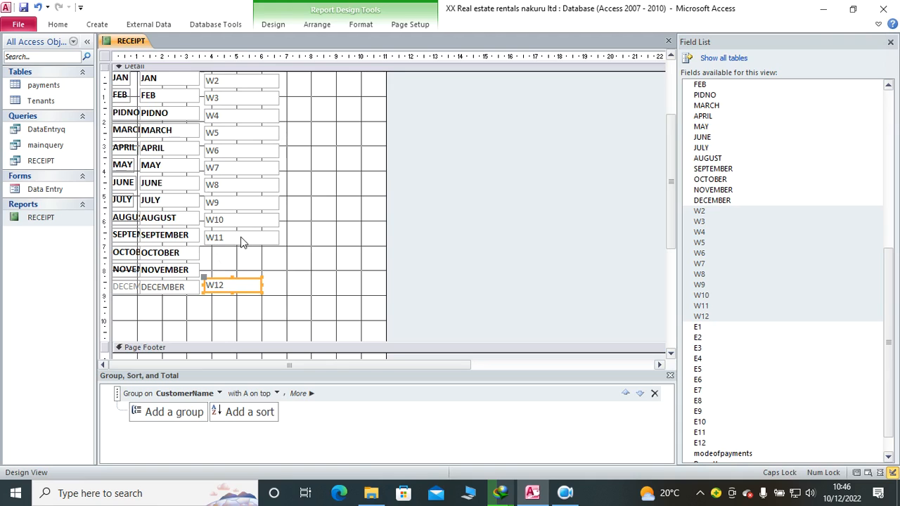
Step: Move the W11 to W2 text boxes down one by one so they sit beside the rows from NOVEMBER up to PIDNO
drag(216, 241, 226, 265)
drag(232, 220, 232, 253)
drag(238, 209, 236, 237)
drag(230, 189, 230, 220)
drag(232, 169, 236, 198)
drag(234, 152, 237, 183)
drag(235, 135, 234, 166)
drag(232, 117, 237, 145)
drag(246, 102, 240, 122)
drag(246, 83, 244, 112)
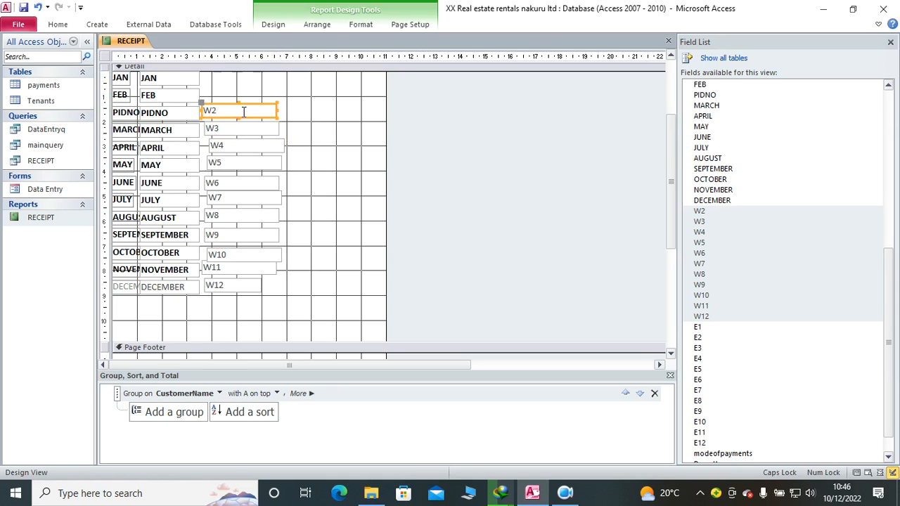
scroll(259, 127, up, 2)
scroll(255, 145, down, 2)
click(239, 137)
click(537, 306)
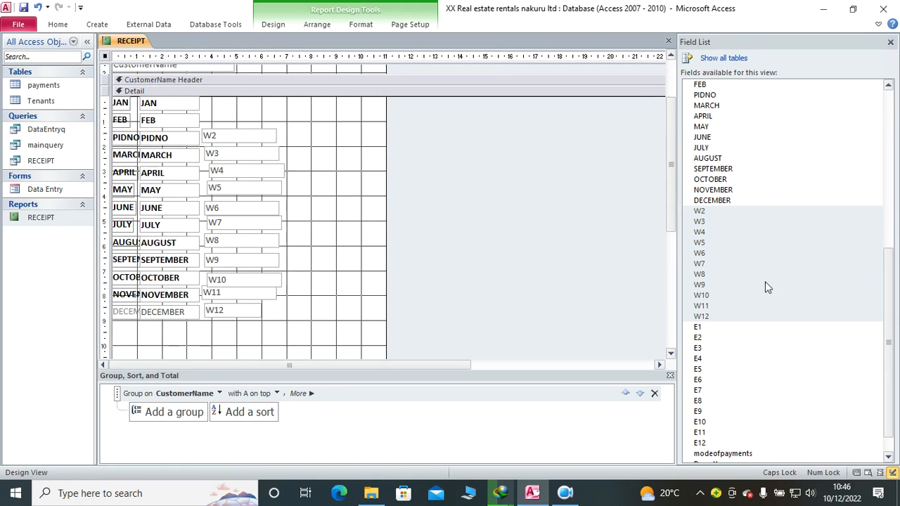
Step: Open the RECEIPT query in Design View and add the W1 field from the payments table
right_click(48, 161)
click(109, 185)
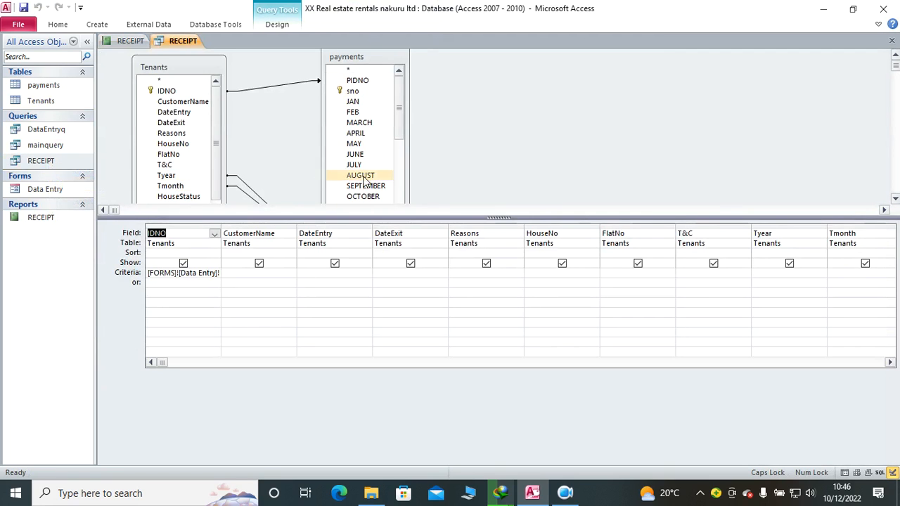
scroll(398, 116, down, 5)
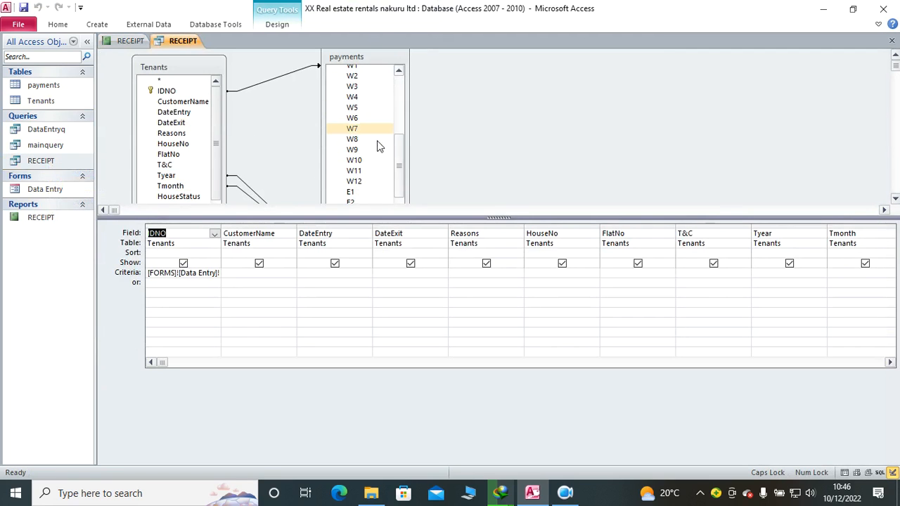
scroll(396, 138, up, 1)
drag(396, 135, 395, 129)
double_click(368, 107)
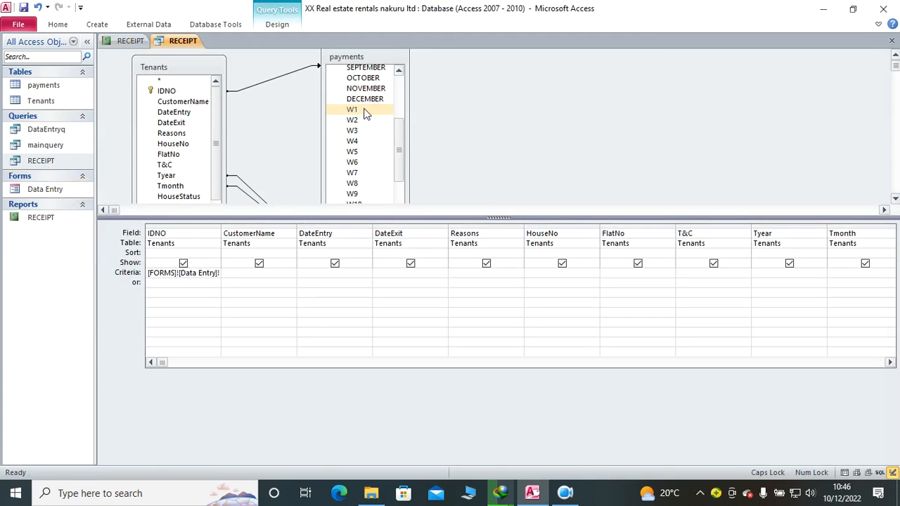
Step: Save and close the RECEIPT query, and in the report's Detail section place W1 without its label beside JAN and W2 beside FEB
click(28, 10)
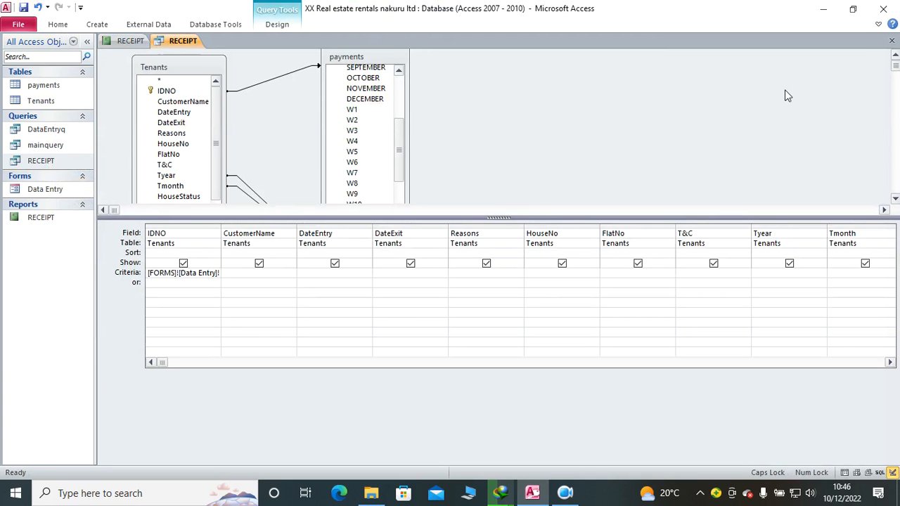
click(892, 40)
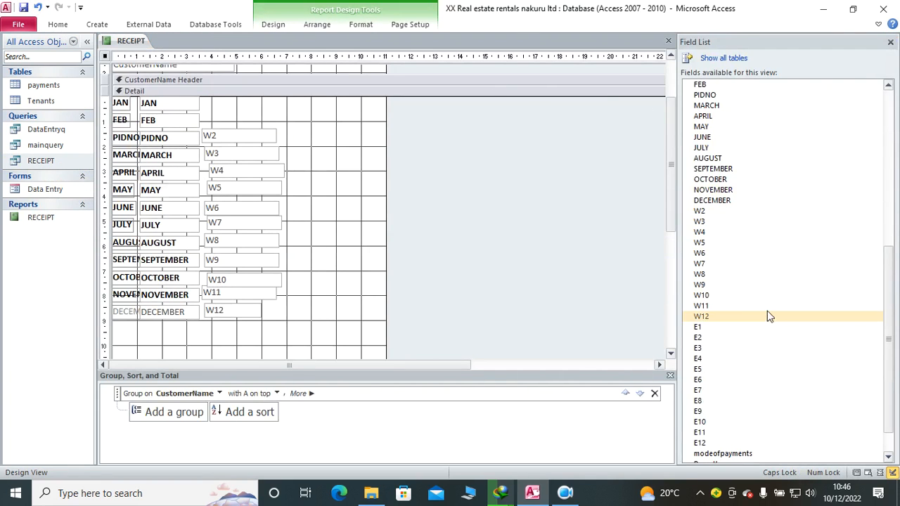
scroll(752, 317, down, 1)
drag(698, 457, 236, 106)
click(261, 164)
key(Delete)
drag(262, 134, 271, 128)
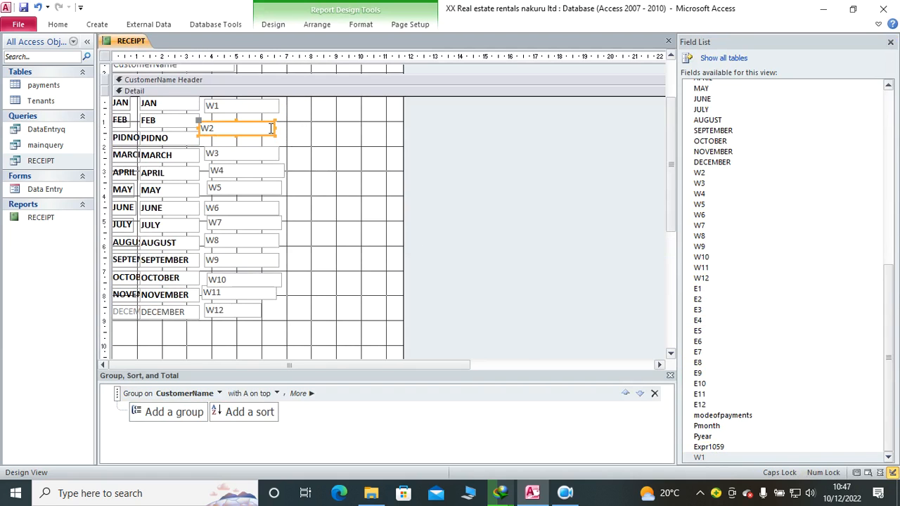
click(257, 149)
Step: Preview the RECEIPT report in Report View with a blank IDNO parameter, then close it and save its design
click(60, 25)
click(15, 48)
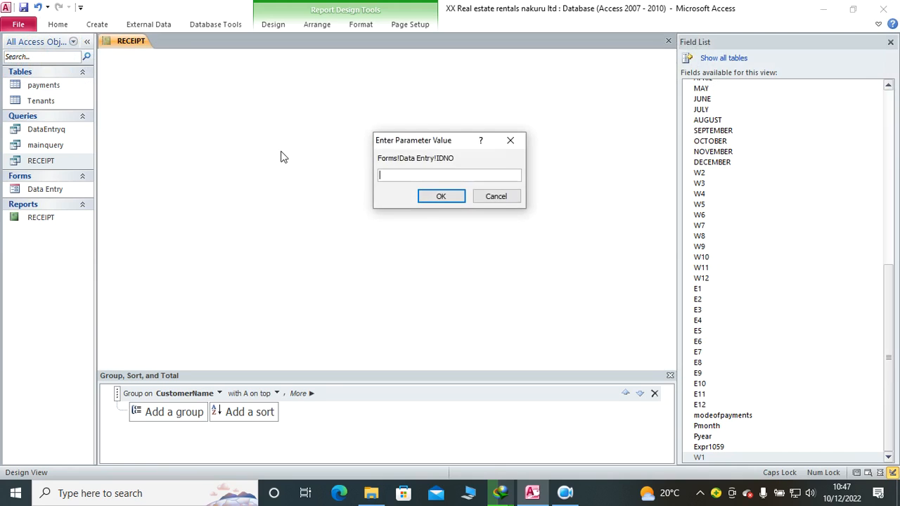
click(431, 199)
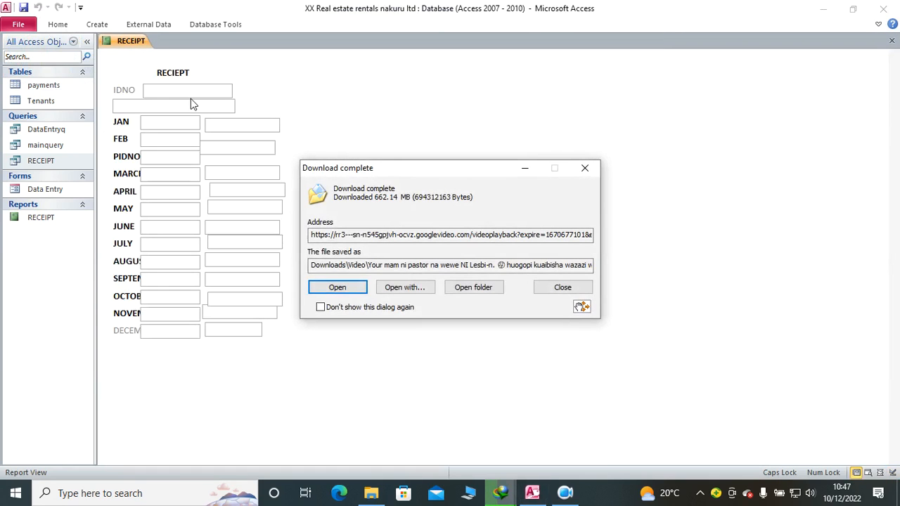
click(544, 288)
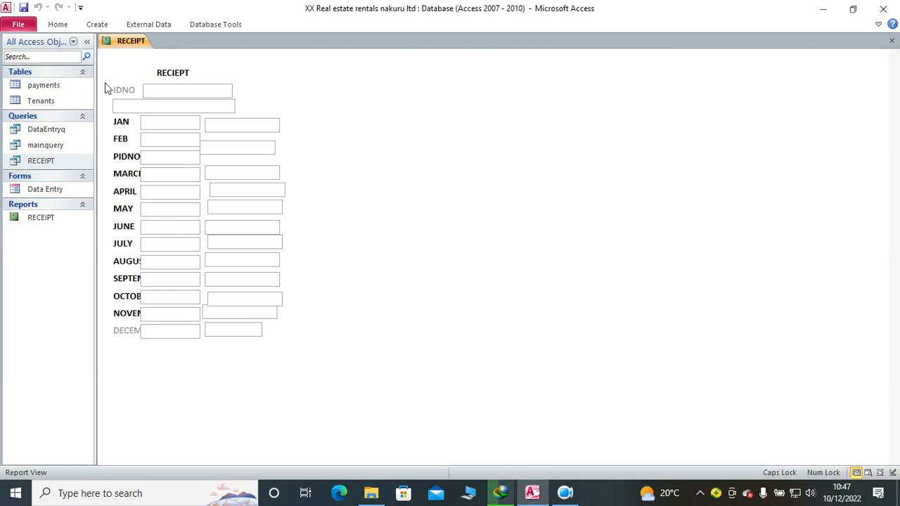
click(891, 40)
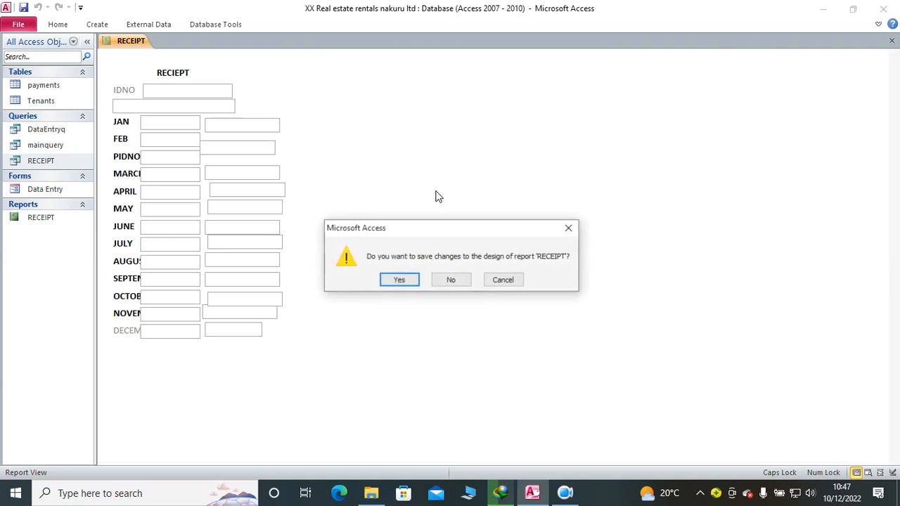
click(412, 280)
Step: Open the Data Entry form in Design View and close the Field List
click(53, 191)
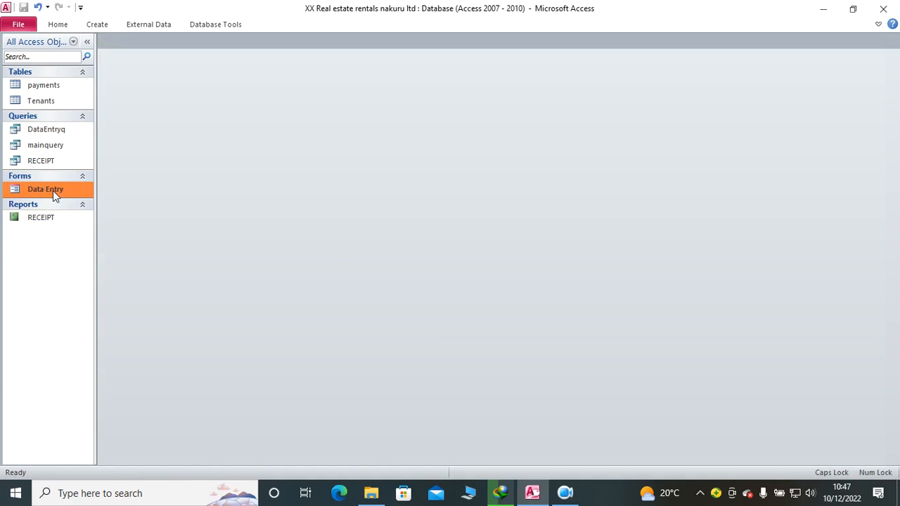
right_click(52, 191)
click(134, 228)
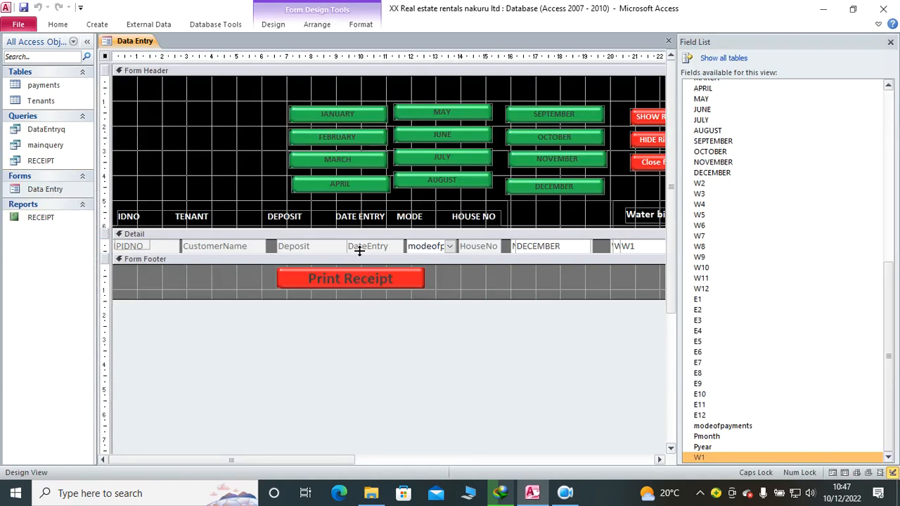
click(890, 41)
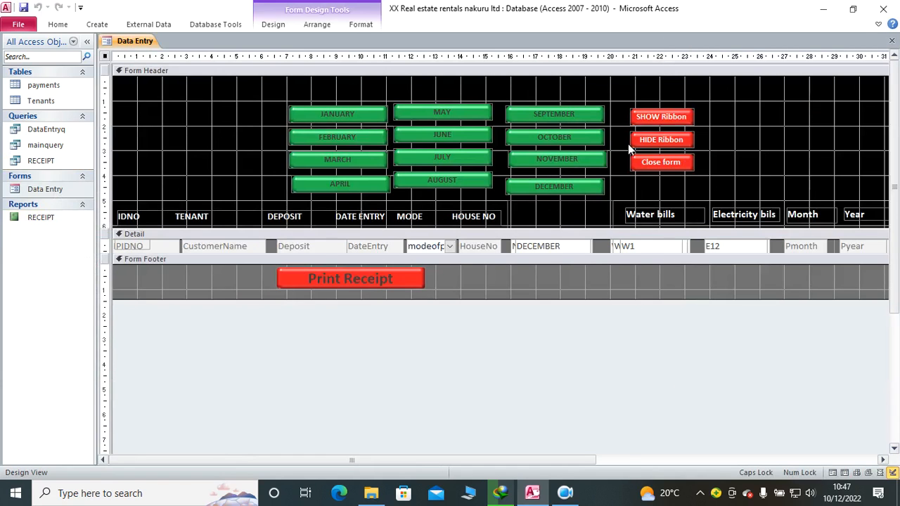
Step: Open the Macro Builder for the On Click event of the Print Receipt button
click(403, 281)
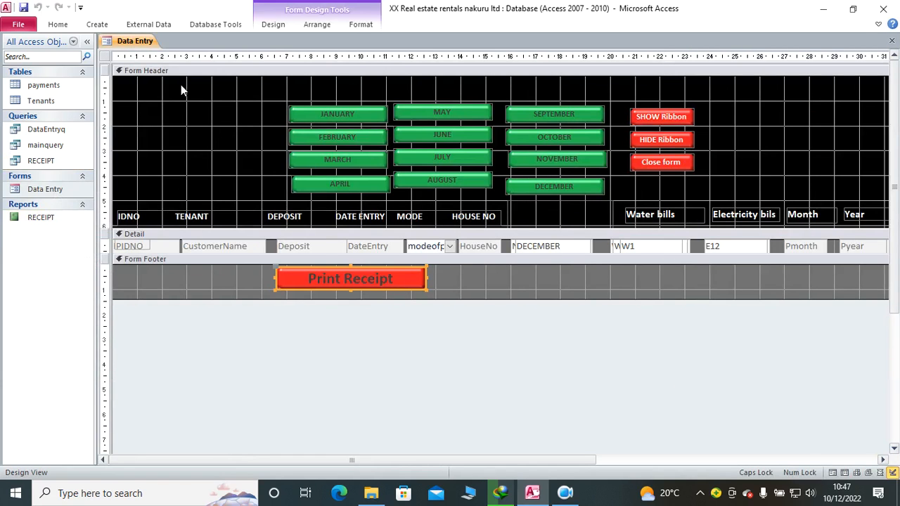
right_click(360, 279)
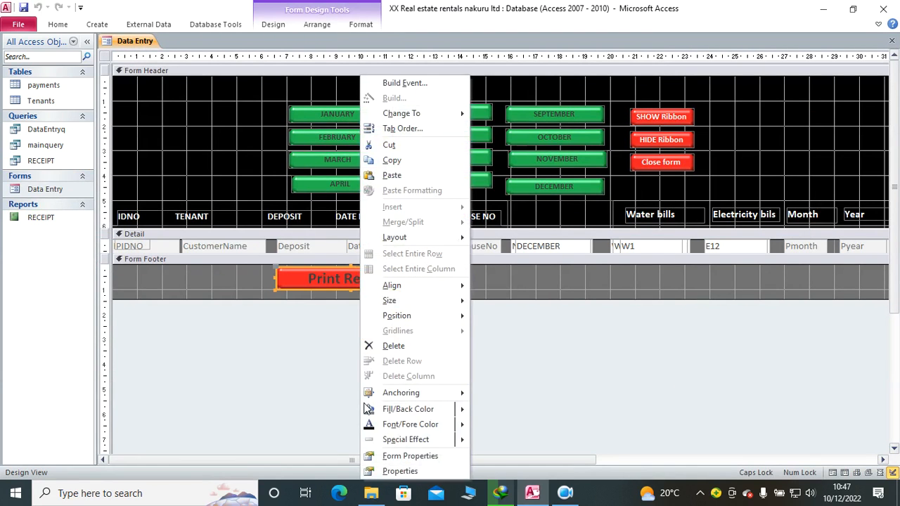
click(380, 470)
click(750, 88)
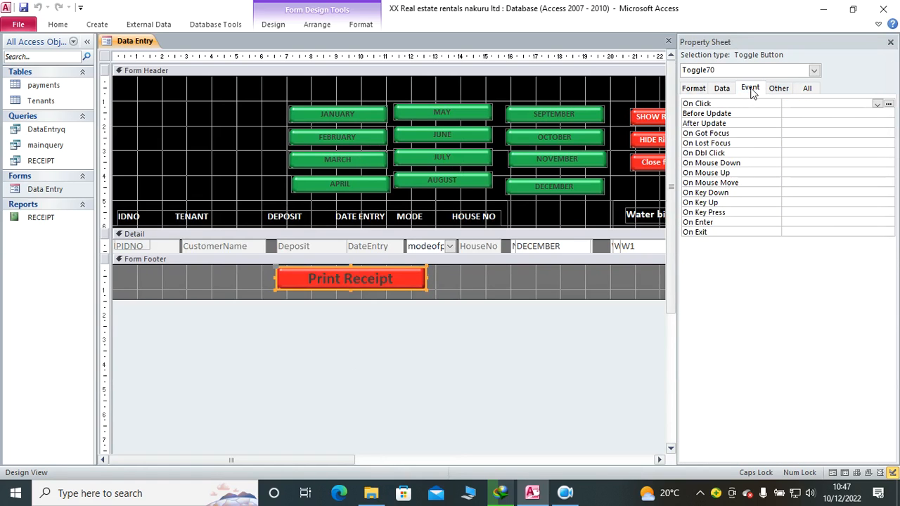
click(888, 103)
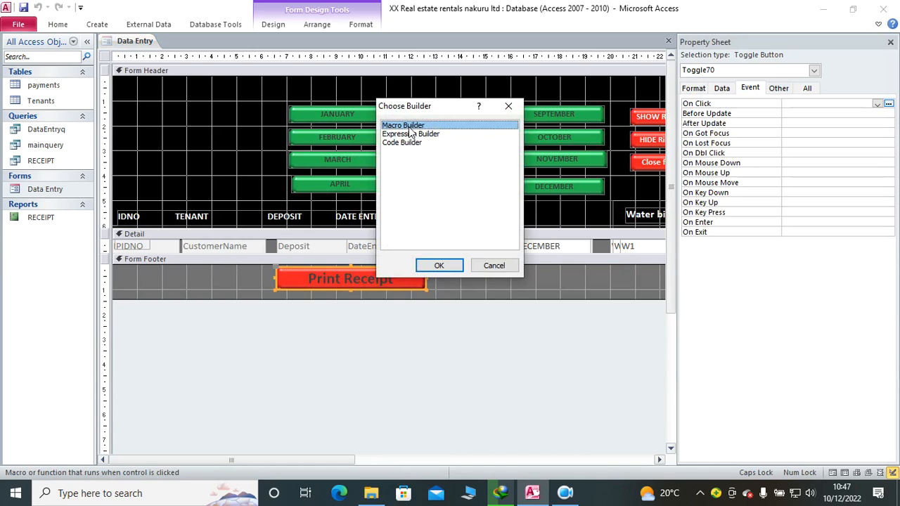
click(452, 266)
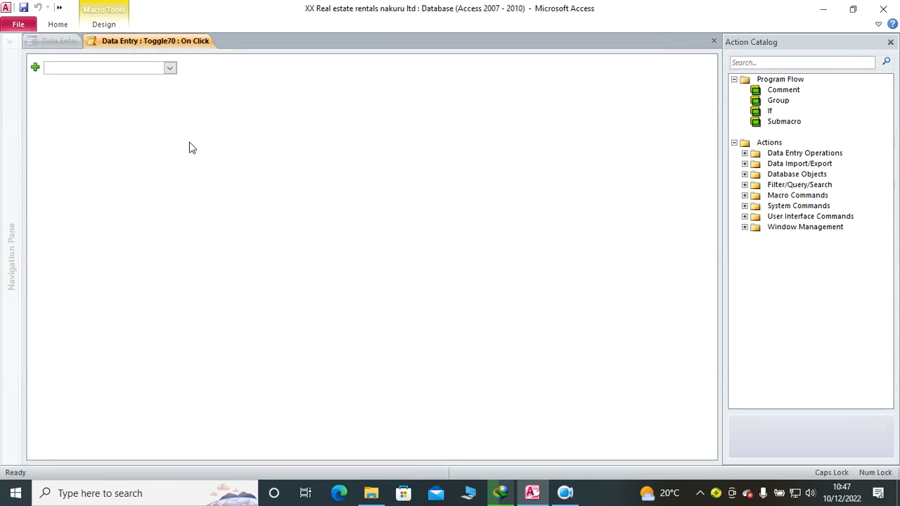
Step: Add an OpenReport action for the RECEIPT report in Report view with Normal window mode, and close the macro
text(OpeR)
text(nReport)
key(Return)
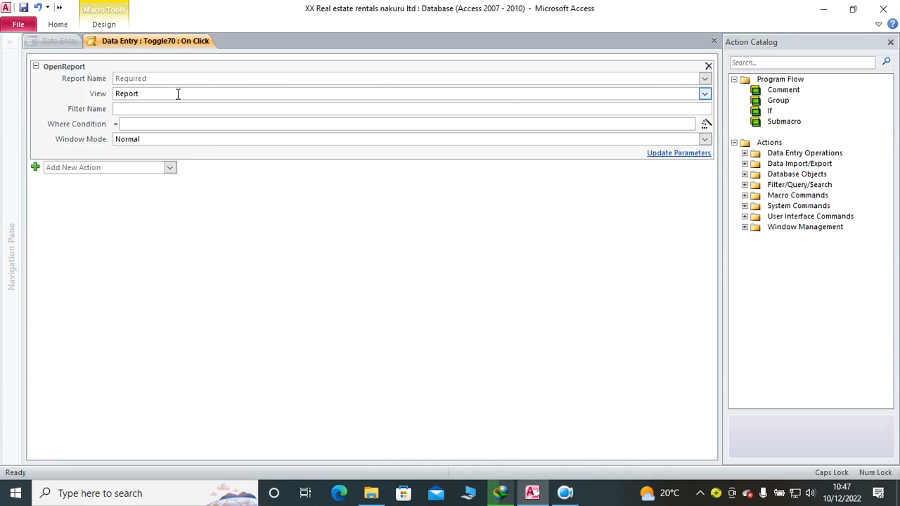
click(703, 79)
click(201, 90)
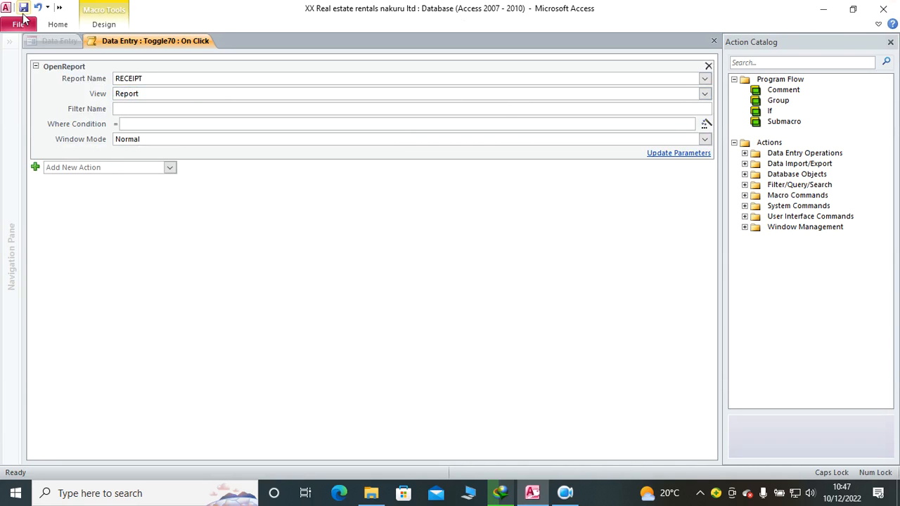
click(890, 43)
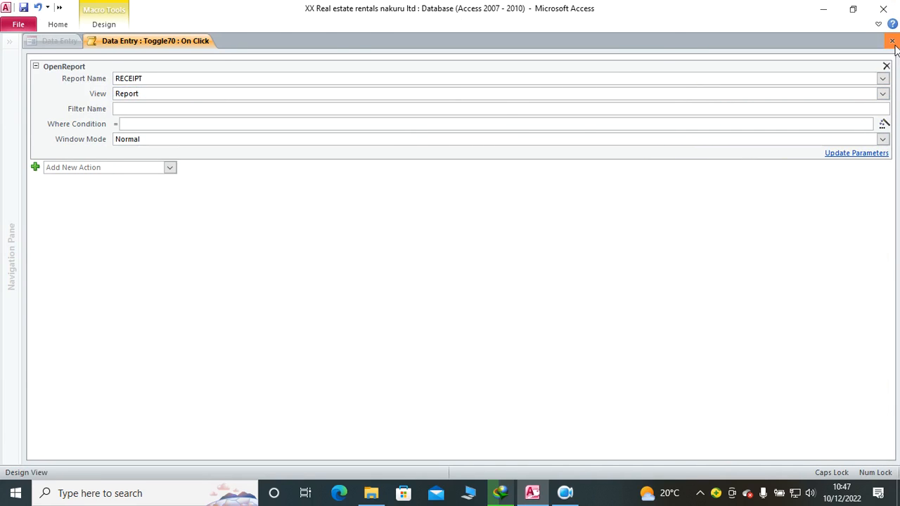
click(890, 41)
Step: Switch Data Entry to Form View, show January, and view the receipt of the third tenant with the Print Receipt button
click(8, 61)
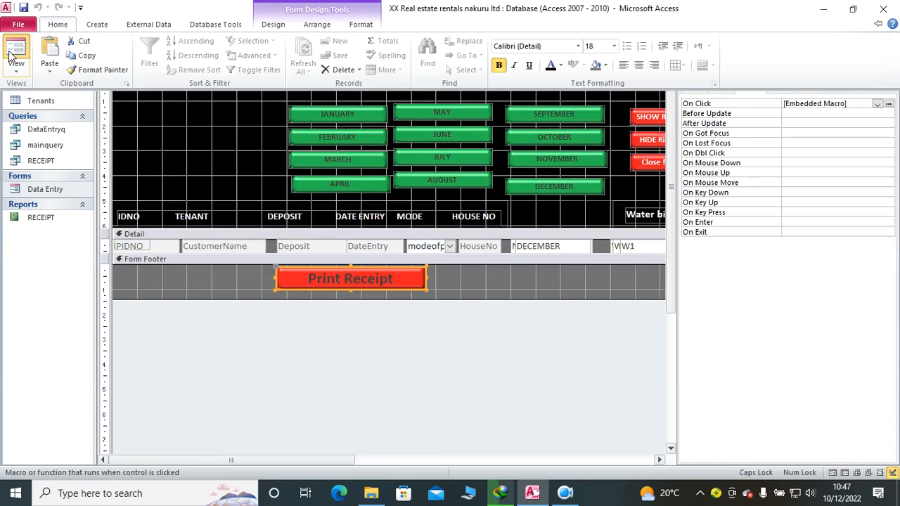
click(336, 88)
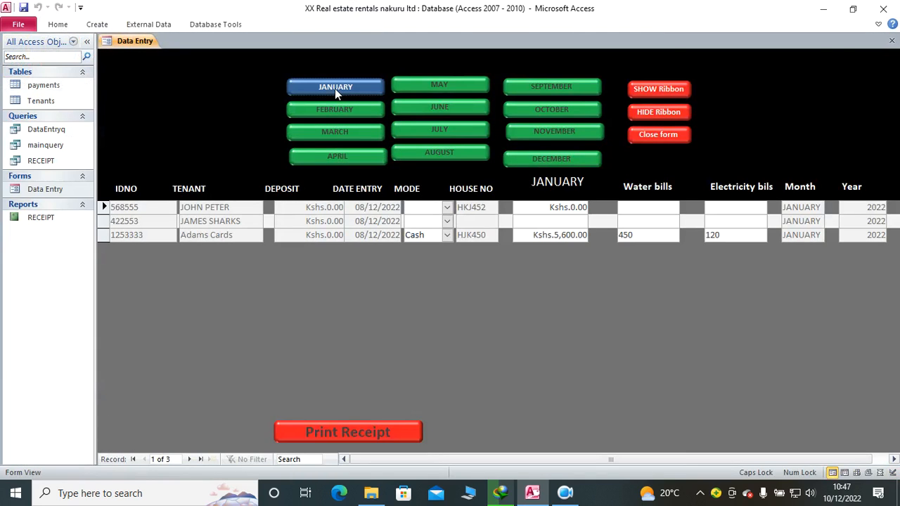
click(534, 236)
click(401, 425)
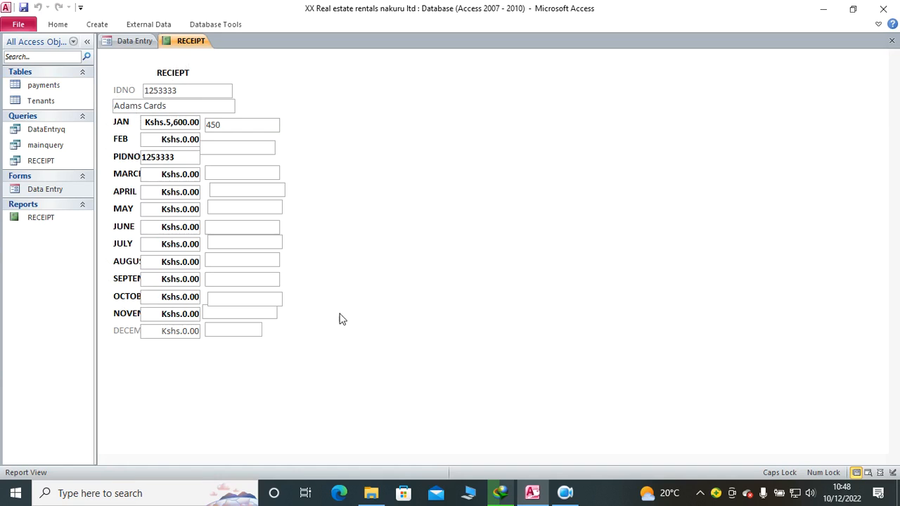
click(892, 40)
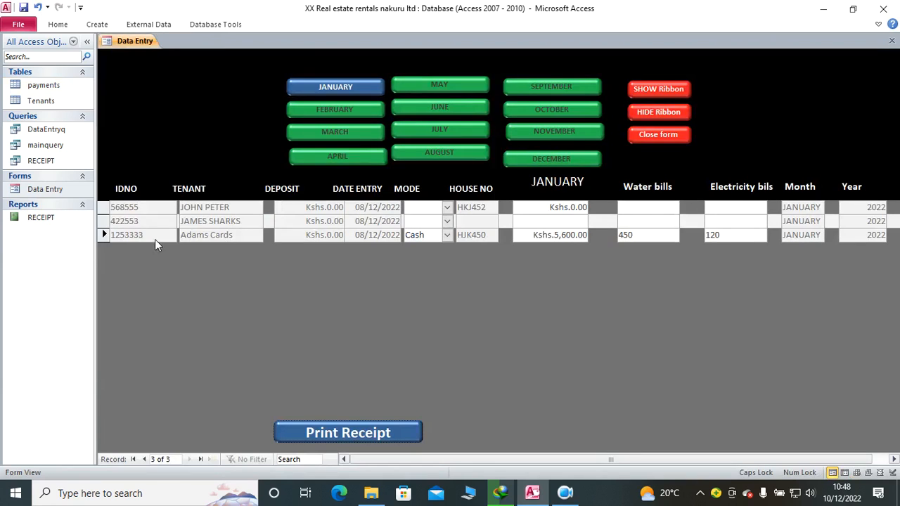
Step: View the receipt of the first tenant through Print Receipt and close the report
click(104, 235)
click(527, 207)
click(382, 430)
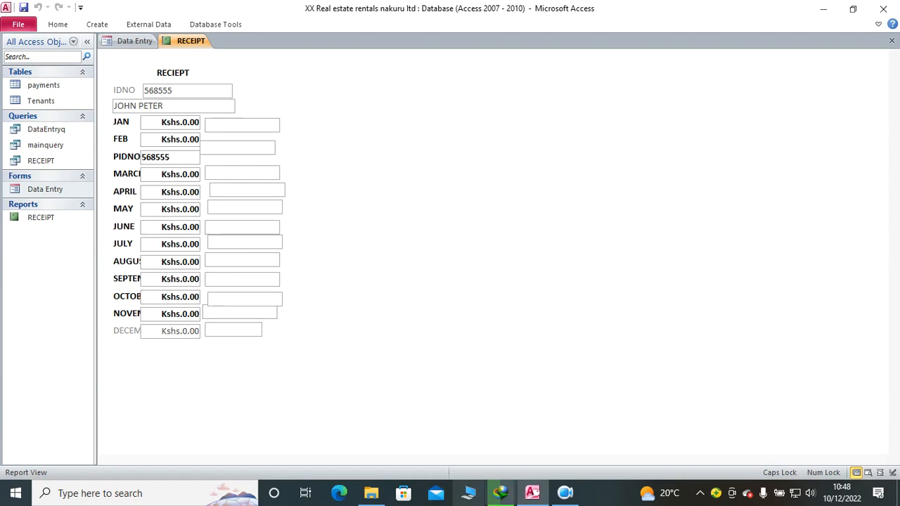
click(892, 41)
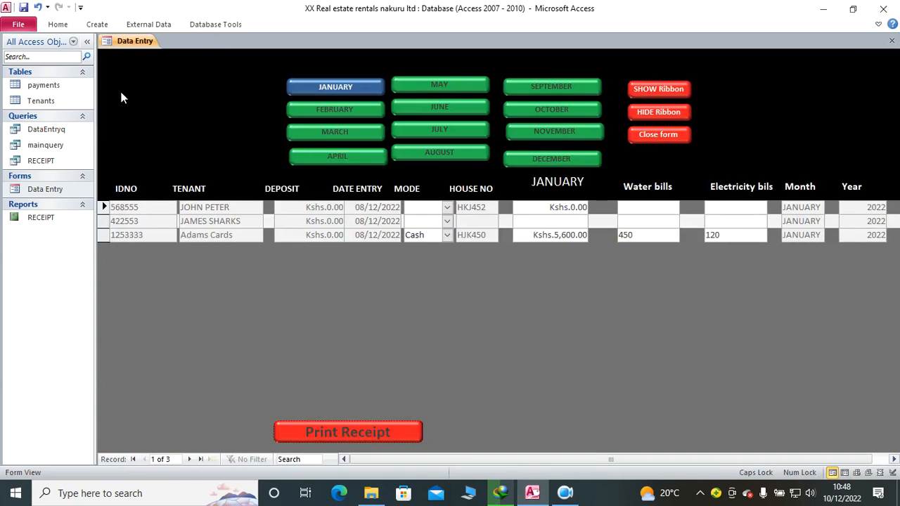
Step: Delete all records from the payments table and close it
double_click(75, 90)
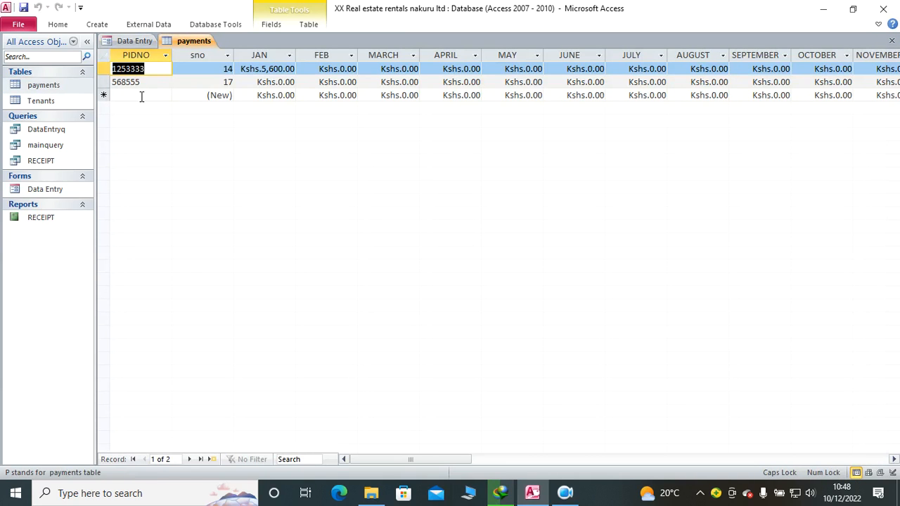
drag(107, 82, 104, 62)
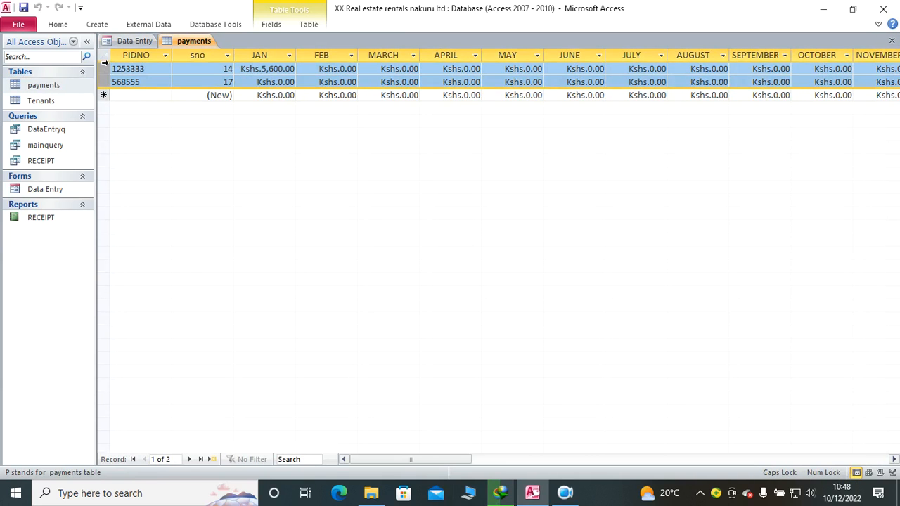
click(107, 54)
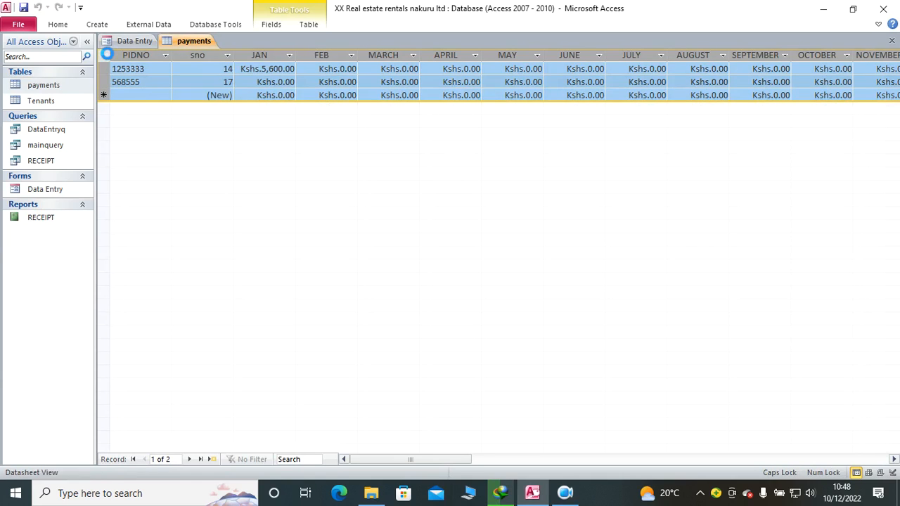
key(Delete)
click(427, 288)
click(891, 40)
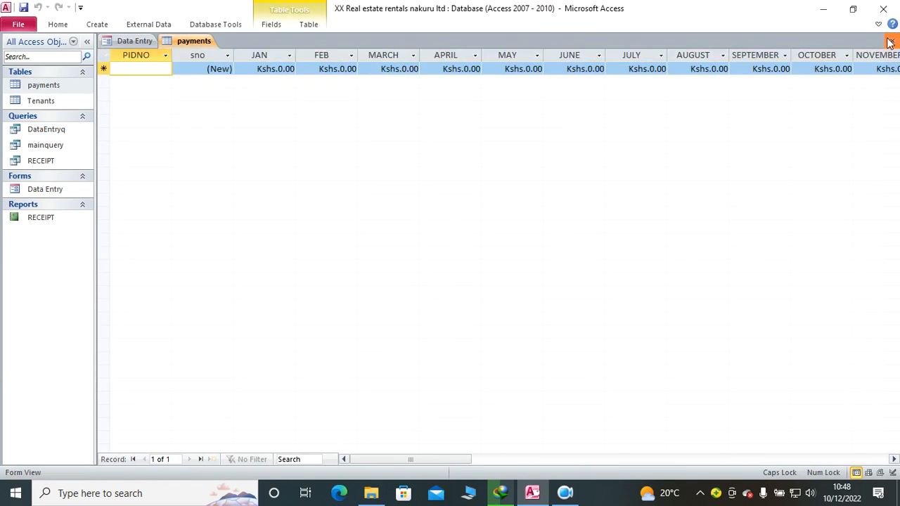
Step: Refresh the Data Entry form, show January, and set the payment mode to Cash for all three tenants
click(63, 24)
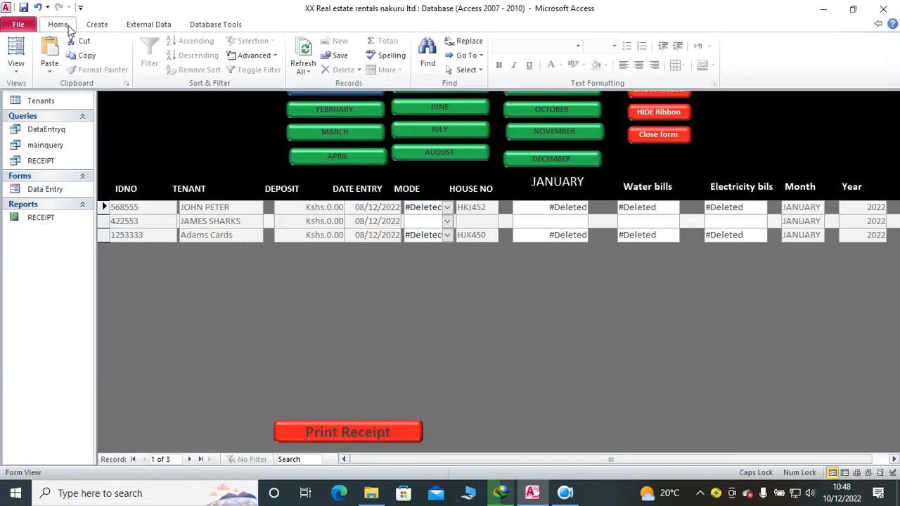
click(302, 57)
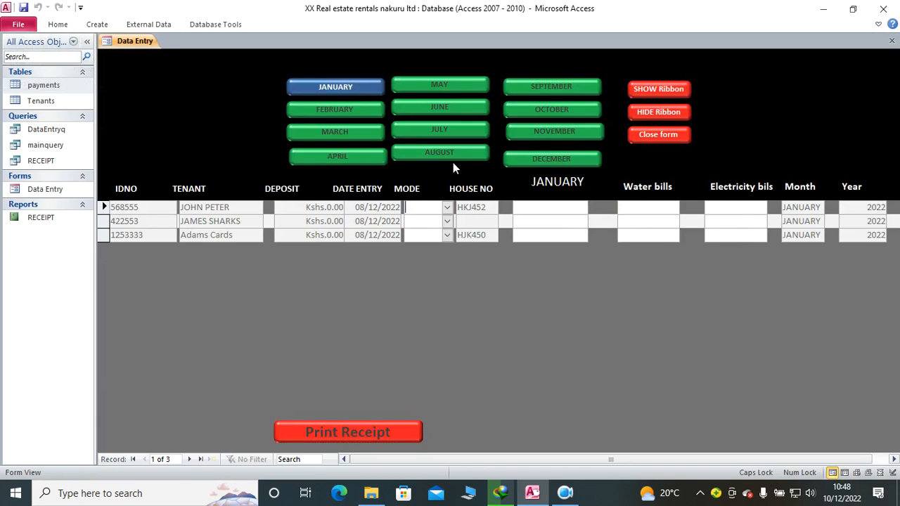
click(359, 92)
click(447, 207)
click(432, 220)
click(447, 221)
click(449, 235)
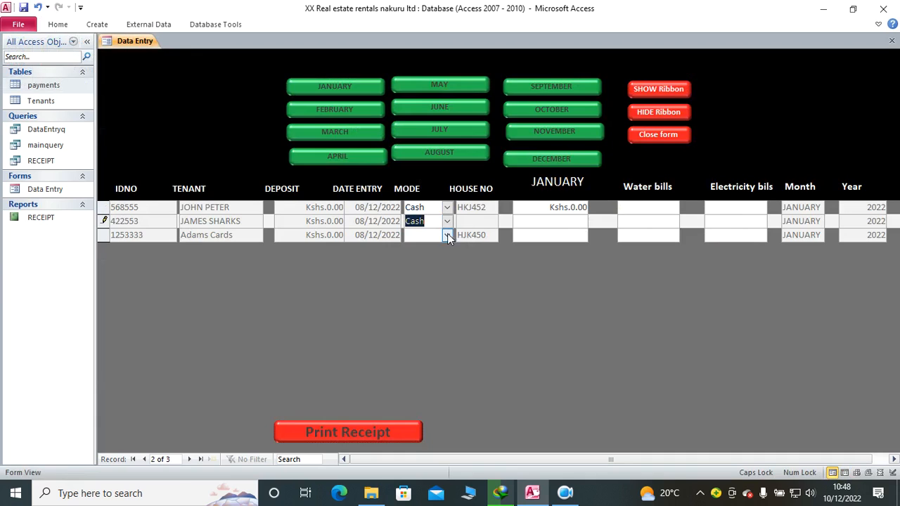
click(447, 235)
click(450, 249)
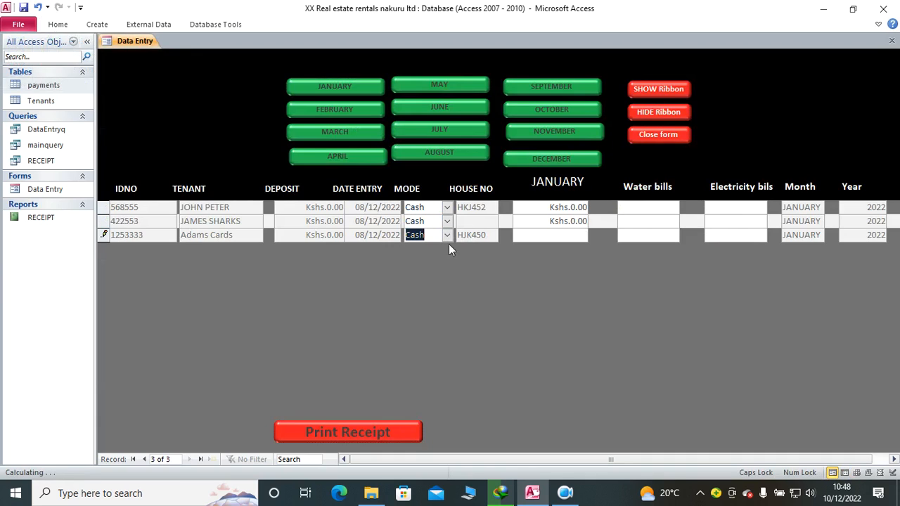
click(518, 235)
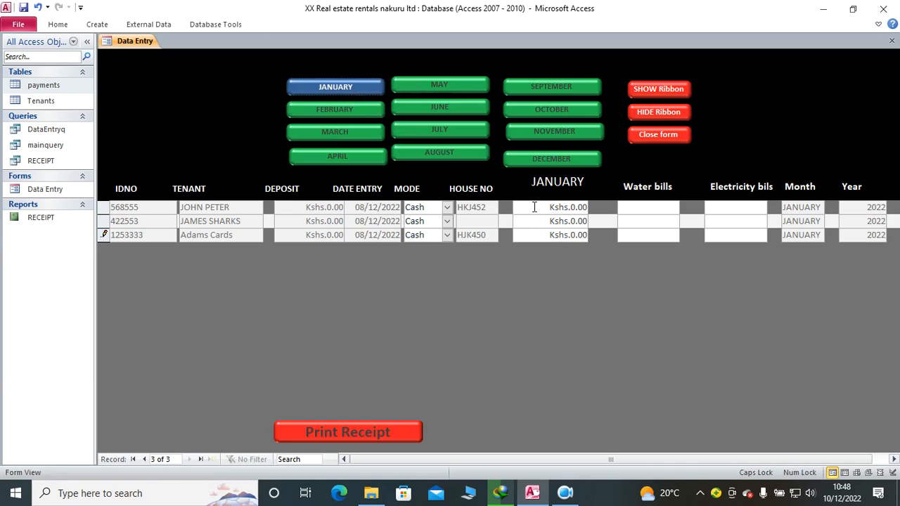
Step: Enter the first tenant's January payment as 4,502, with water and electricity bills of 520 each
click(525, 206)
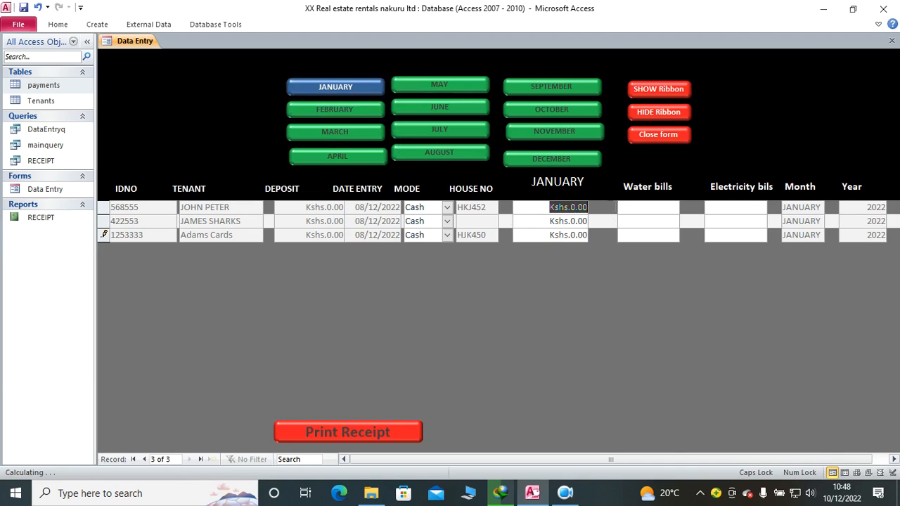
text(45)
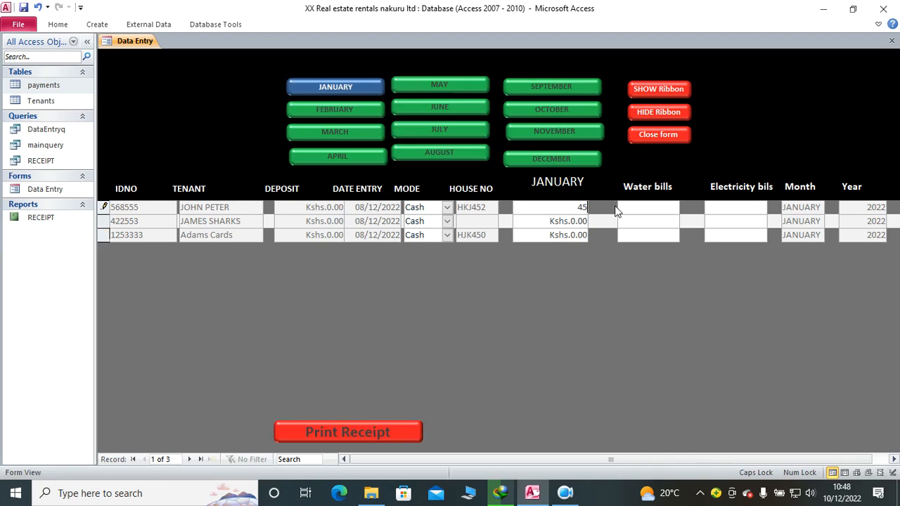
key(Tab)
text(520)
key(Tab)
Step: Enter the second tenant's January payment as 5,400, with water and electricity bills of 850 each
key(Tab)
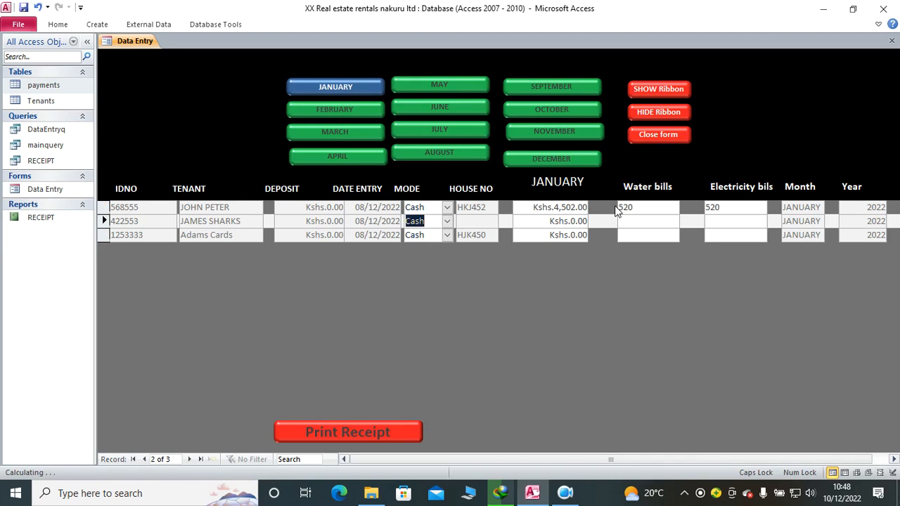
key(Tab)
text(5,400)
key(Tab)
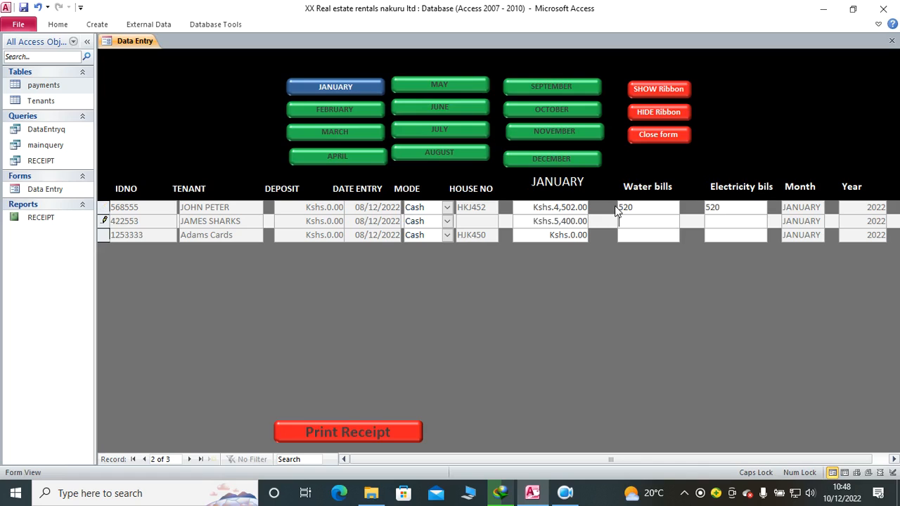
text(850)
key(Tab)
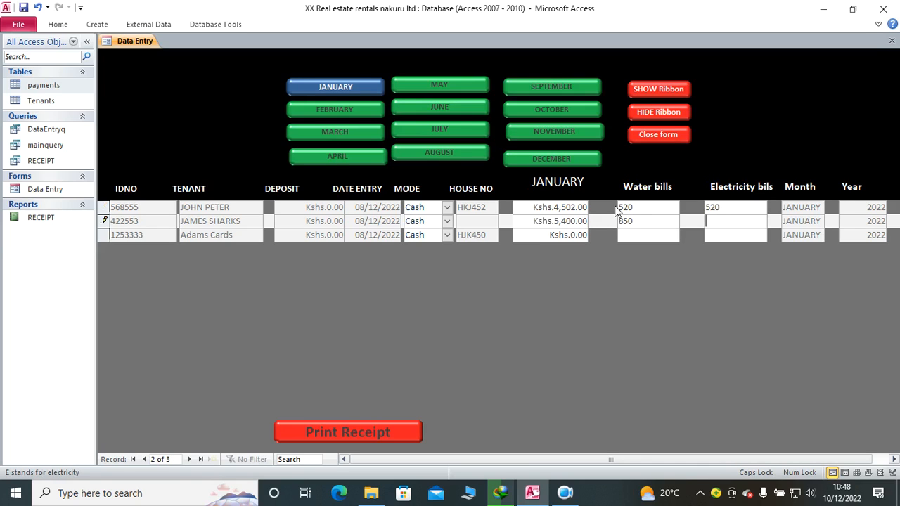
text(850)
Step: Enter the third tenant's January payment as 4,500, with a water bill of 540 and an electricity bill of 450
key(Tab)
key(Tab)
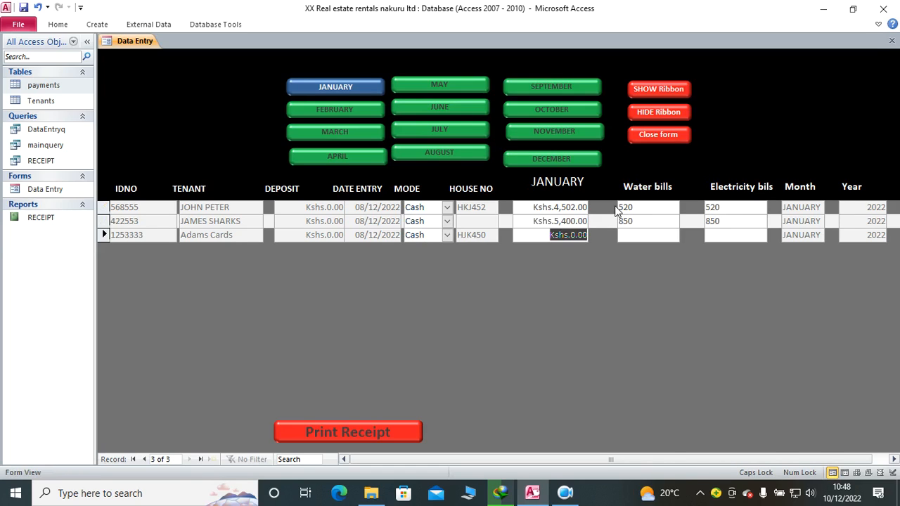
text(450)
key(Tab)
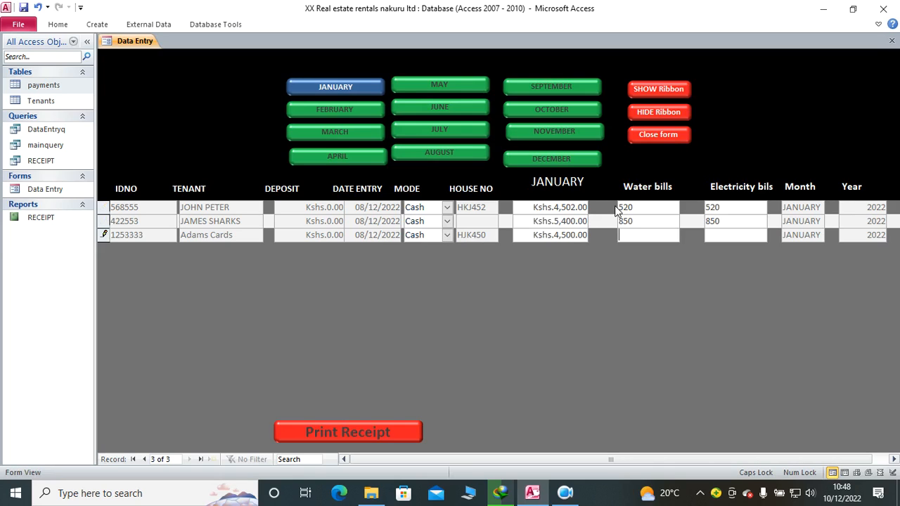
key(Tab)
key(Tab)
key(Tab)
key(Tab)
key(Tab)
key(Tab)
key(Tab)
key(Tab)
key(Tab)
key(Tab)
key(Tab)
key(Tab)
key(Tab)
key(Tab)
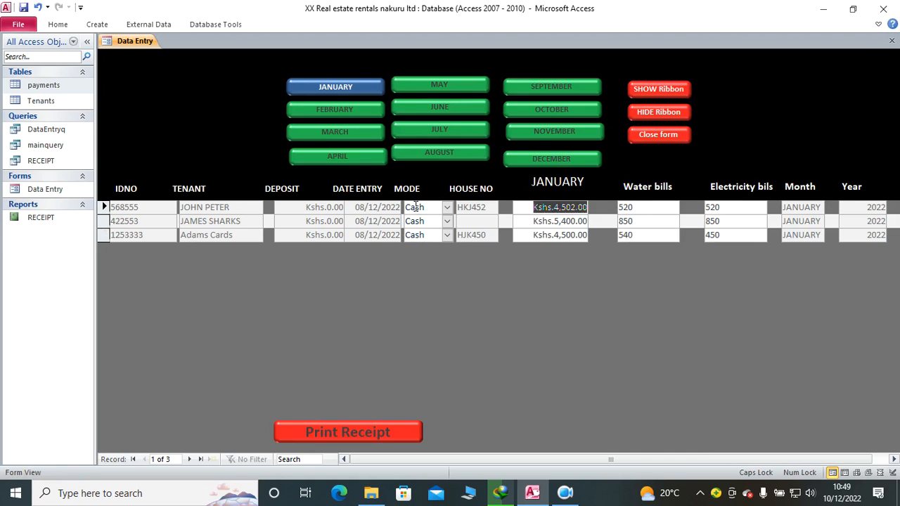
Step: Check the new records in the payments table and close the table
double_click(77, 86)
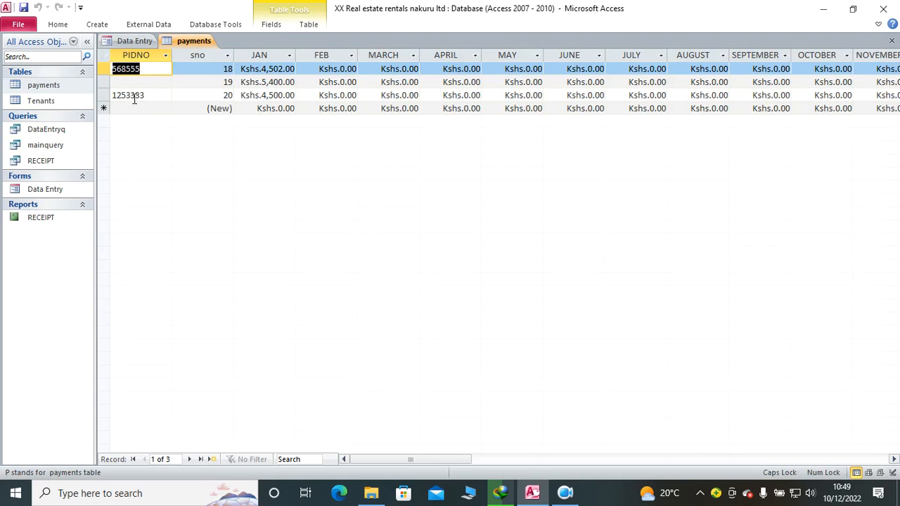
click(100, 95)
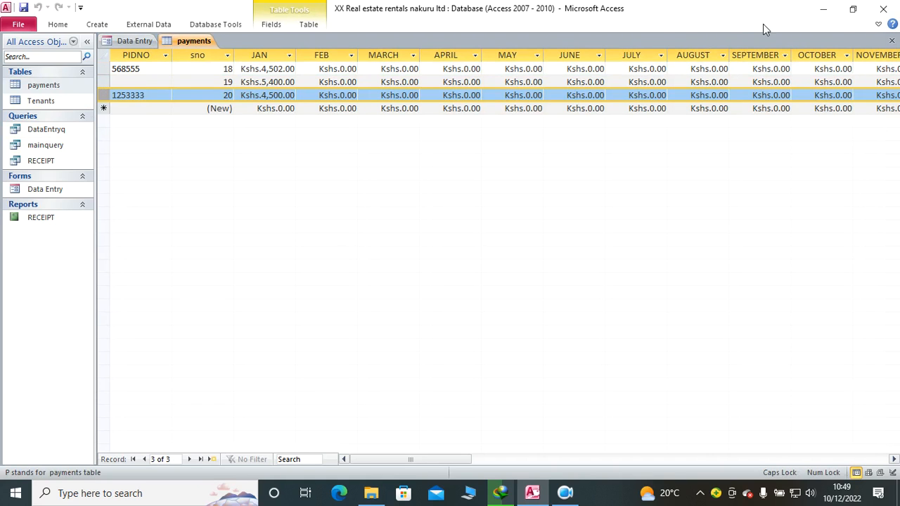
click(891, 40)
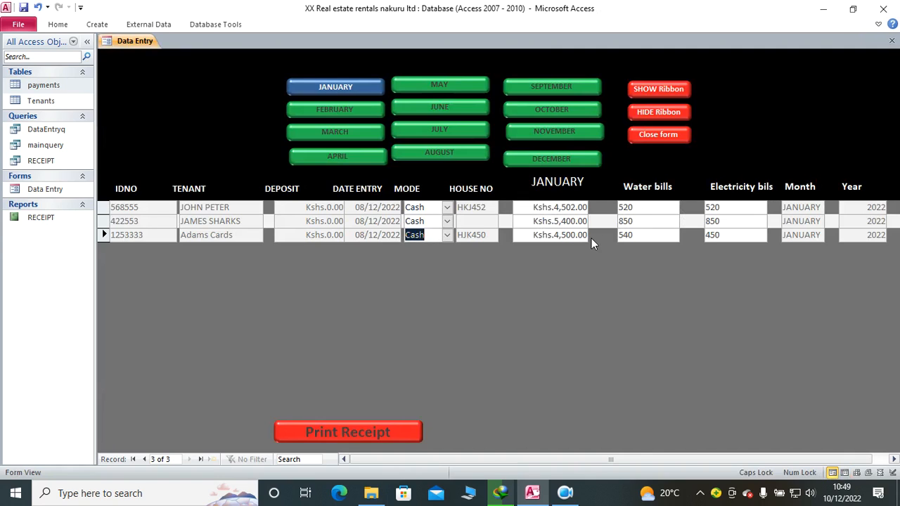
Step: Select the first tenant's record and view its receipt through Print Receipt, checking the amount beside January
click(554, 206)
double_click(421, 207)
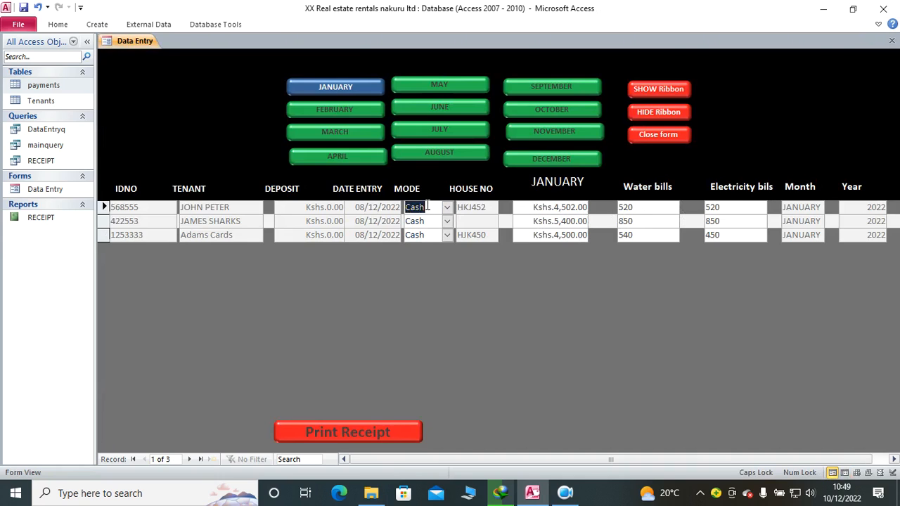
key(Right)
key(Right)
key(Right)
key(Right)
key(Right)
key(Right)
key(Right)
key(Right)
key(Right)
key(Right)
key(Right)
key(Left)
key(Left)
key(Left)
key(Left)
key(Left)
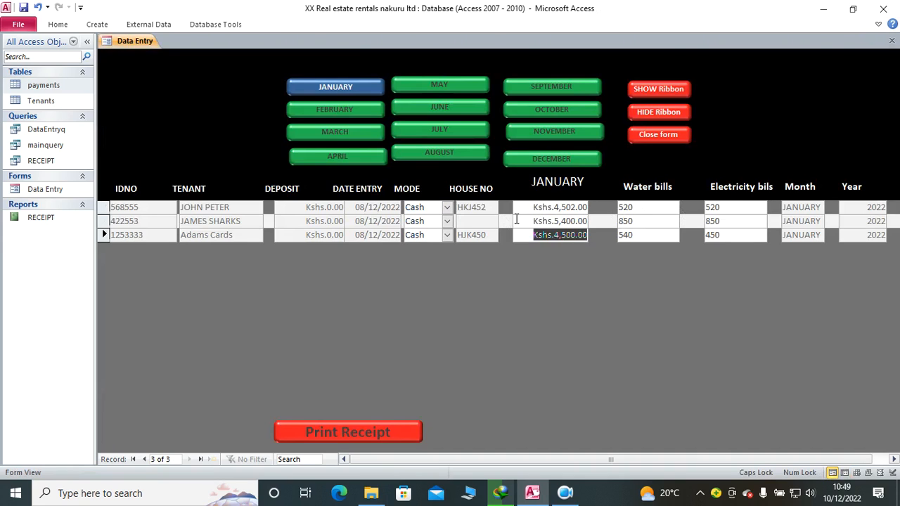
key(Down)
key(Left)
key(Left)
key(Left)
click(532, 211)
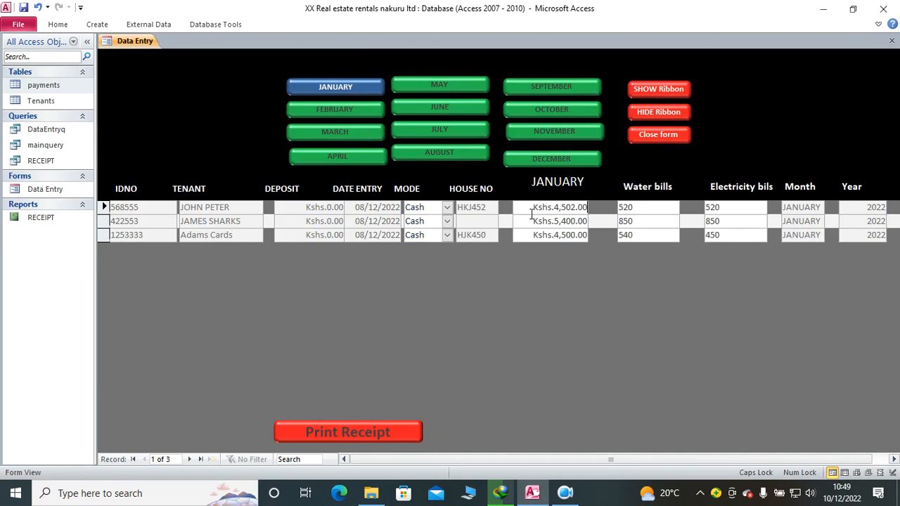
click(387, 425)
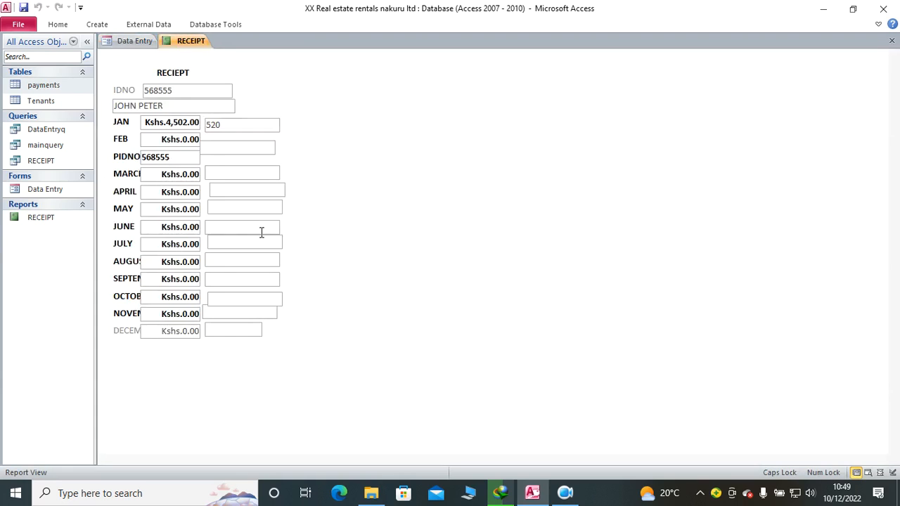
click(239, 124)
Step: In the RECEIPT report's design, set the back style of the January to November and W1 to W11 controls to Transparent and preview the report
right_click(343, 142)
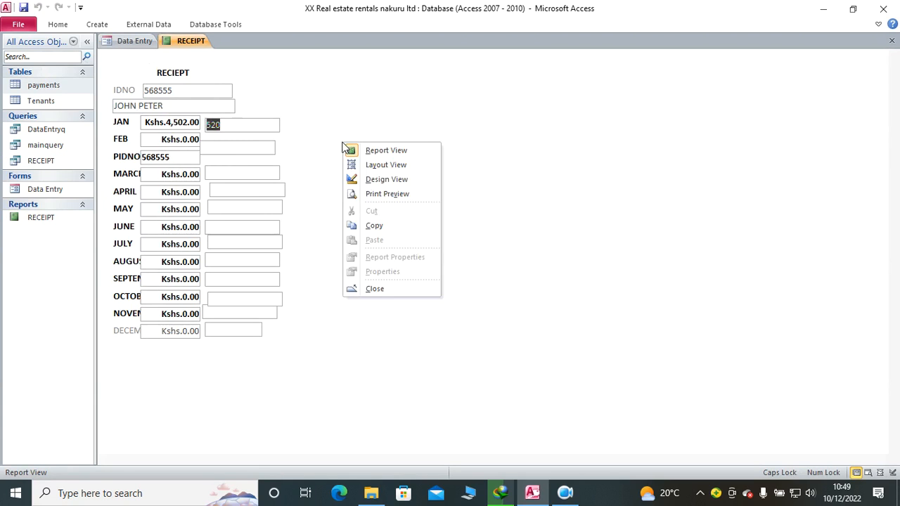
click(379, 180)
drag(292, 159, 162, 341)
click(273, 24)
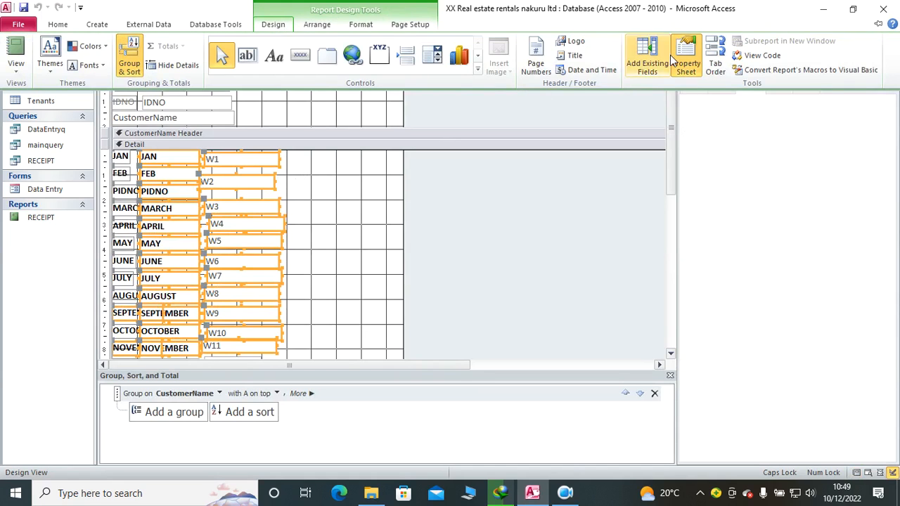
click(647, 66)
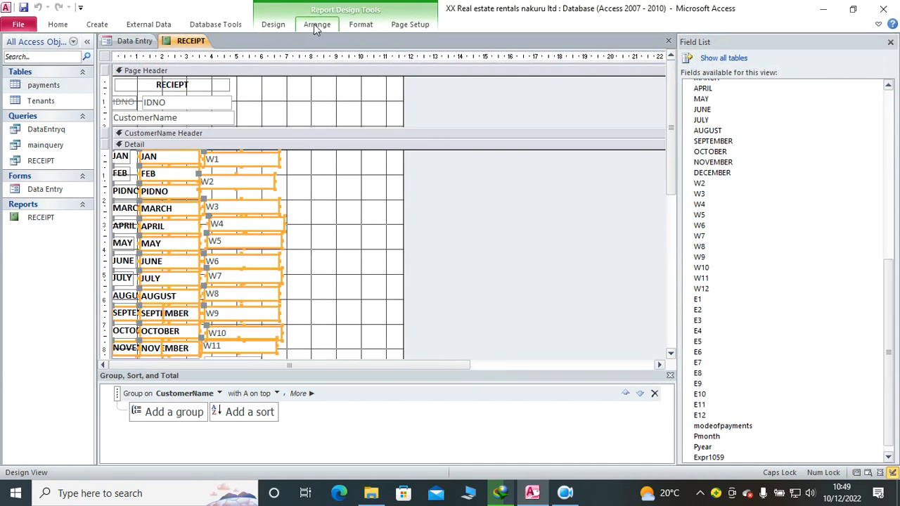
click(273, 24)
click(713, 60)
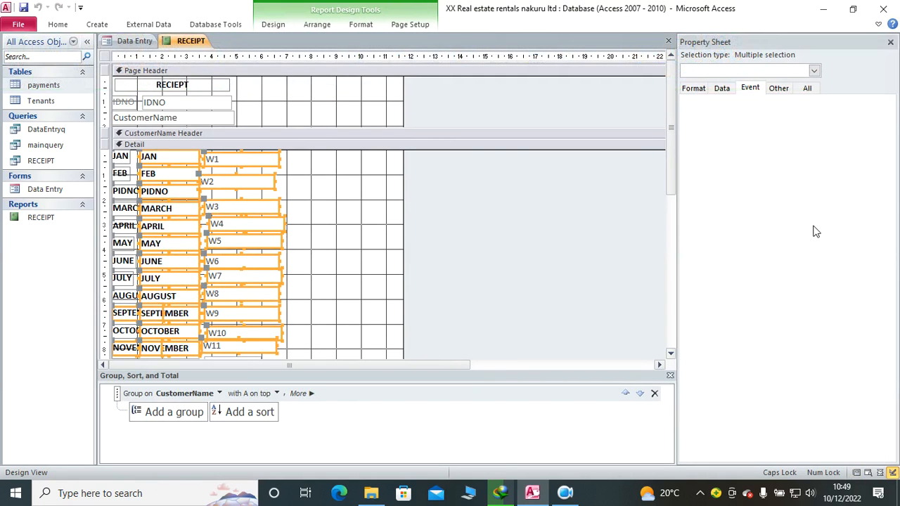
click(808, 87)
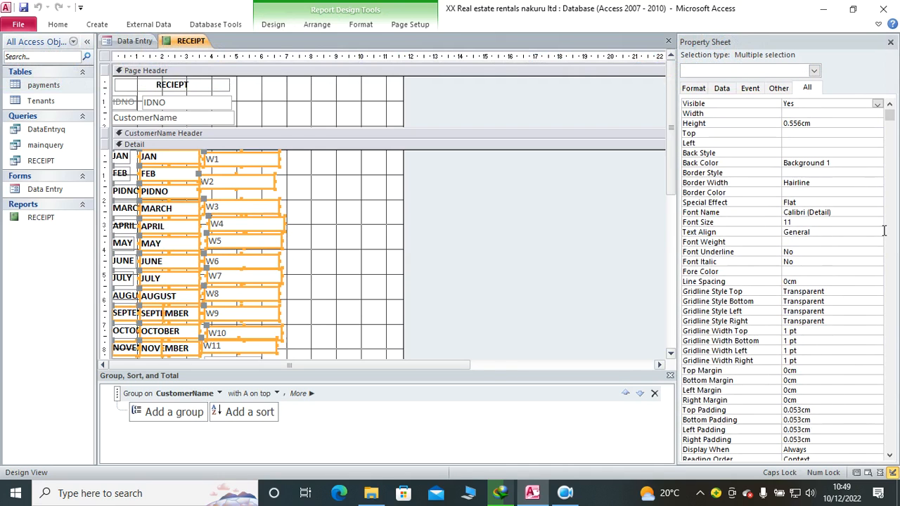
click(805, 153)
click(876, 154)
click(843, 163)
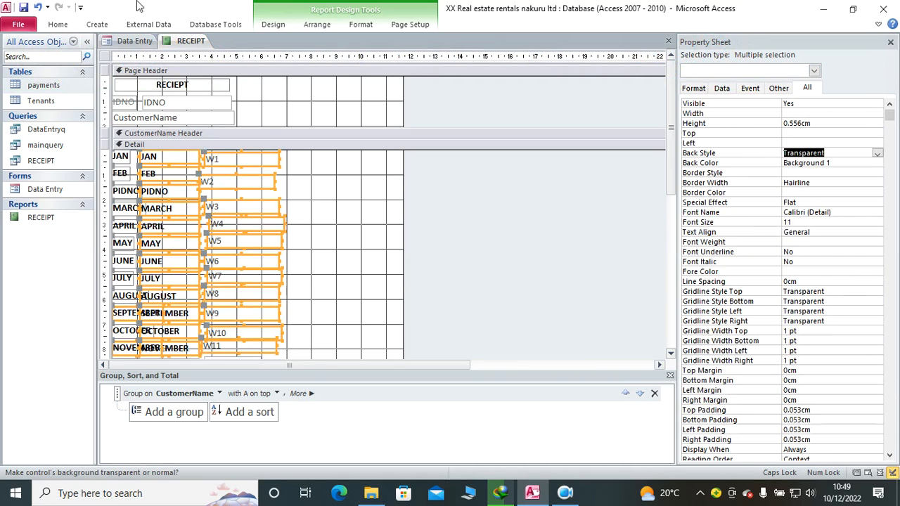
click(58, 24)
click(17, 50)
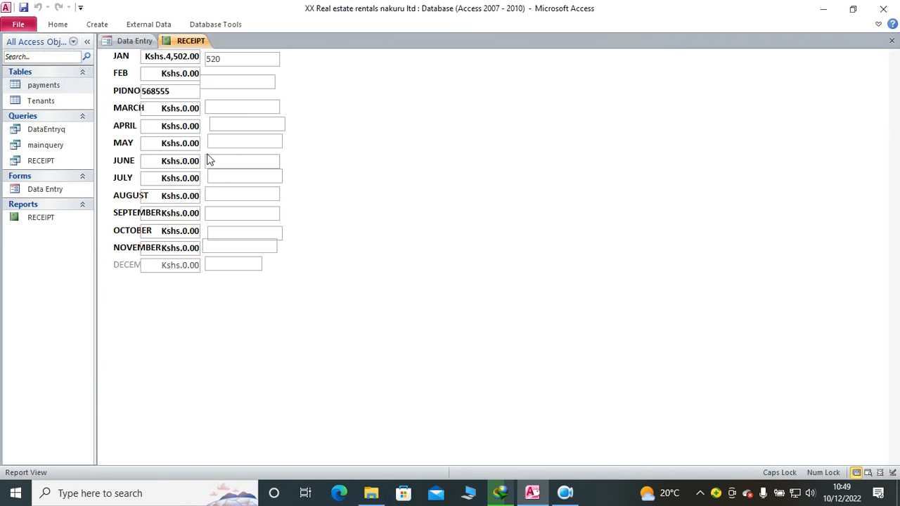
Step: Set the border style of the same month and W controls to Transparent, save the report and show it in Report View
right_click(418, 132)
click(477, 170)
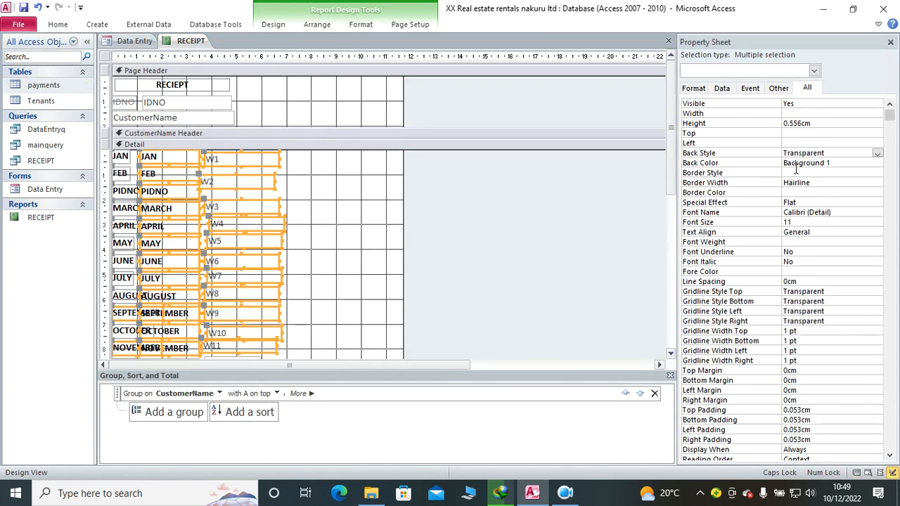
click(876, 173)
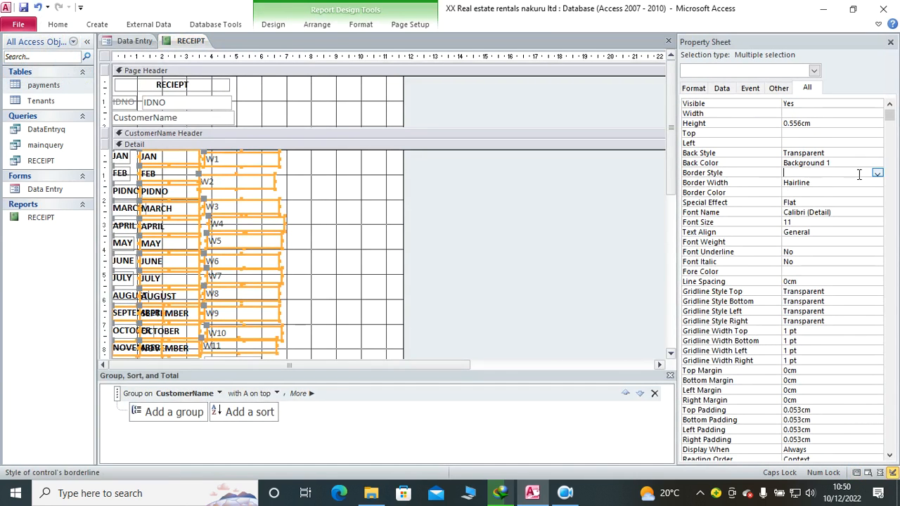
click(877, 174)
click(805, 182)
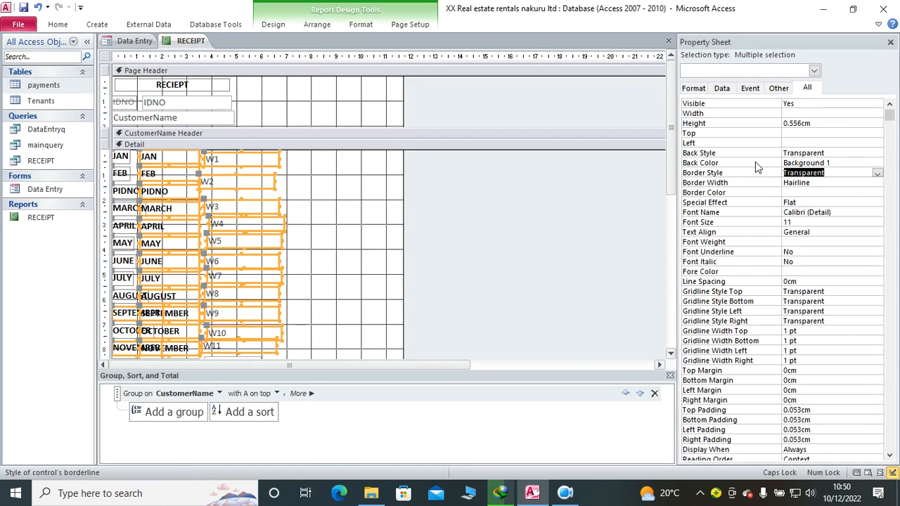
click(24, 10)
click(58, 24)
click(15, 51)
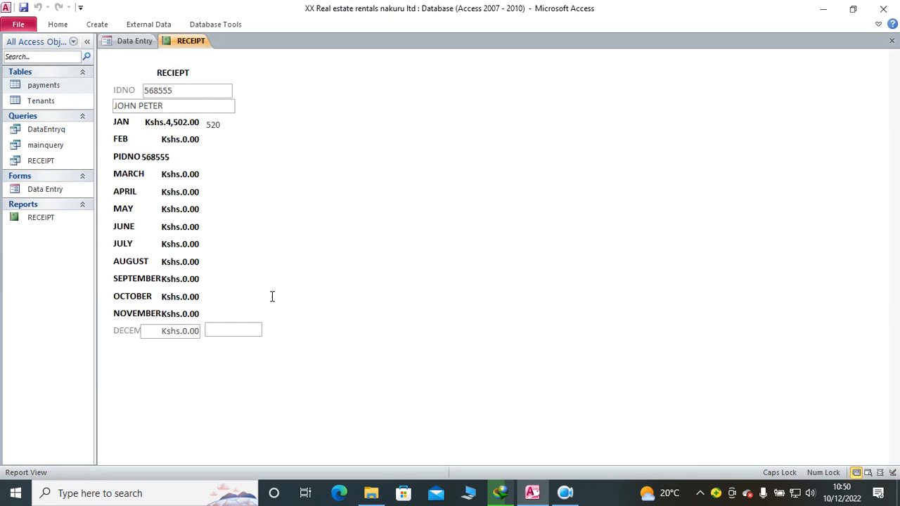
Step: Add the fields E1 through E12 to the report's Detail section and delete their attached labels
right_click(311, 125)
click(352, 161)
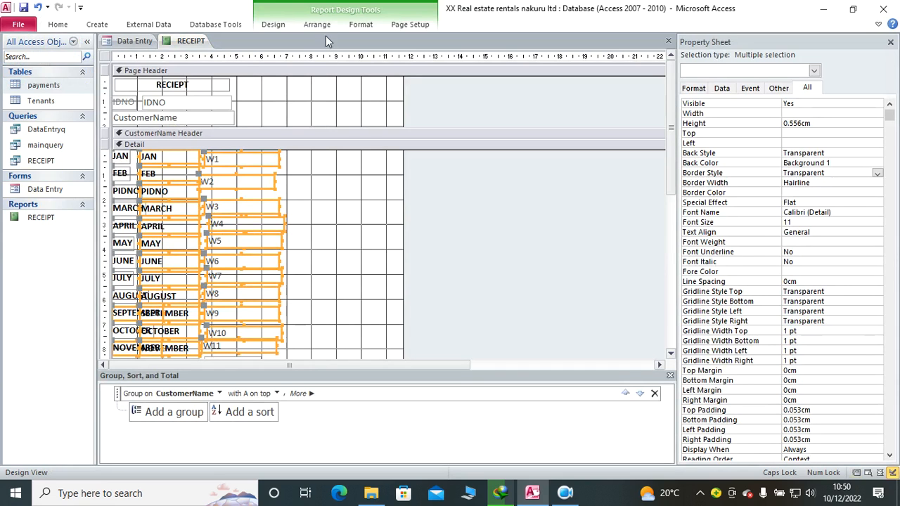
click(282, 25)
click(551, 151)
click(275, 24)
click(651, 68)
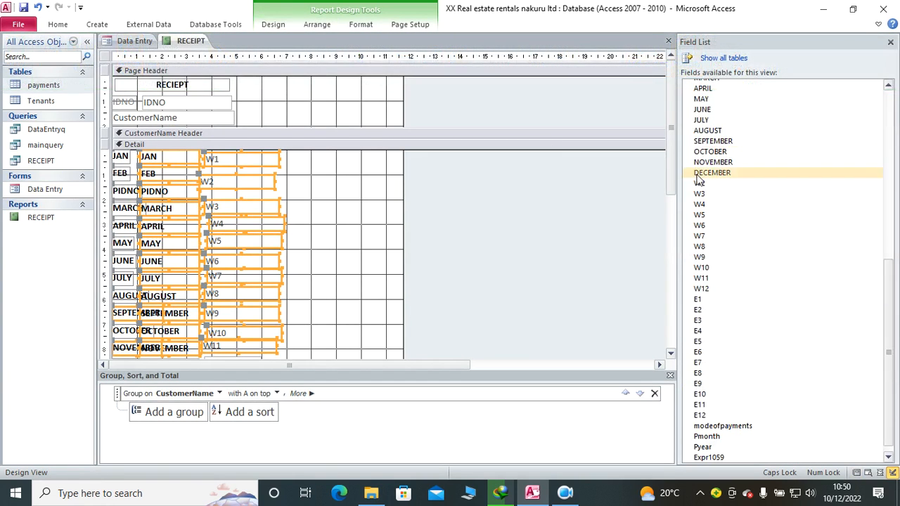
click(410, 239)
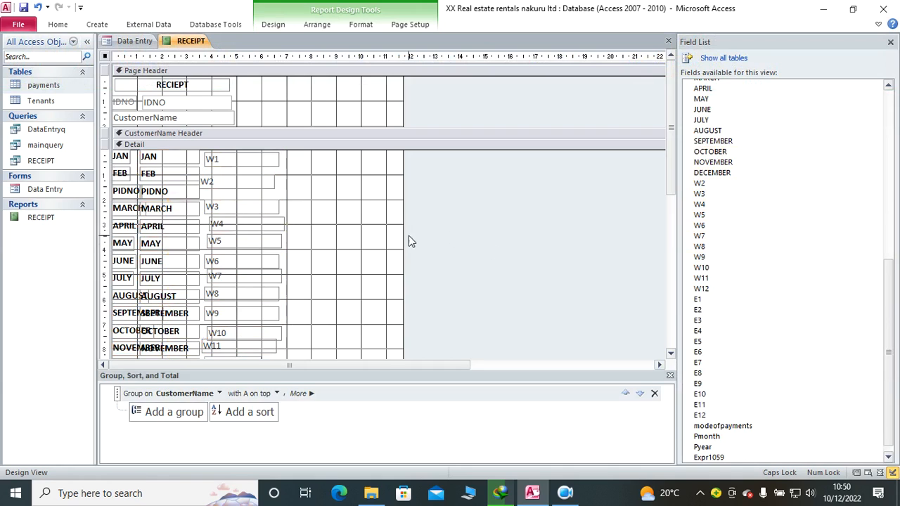
click(707, 301)
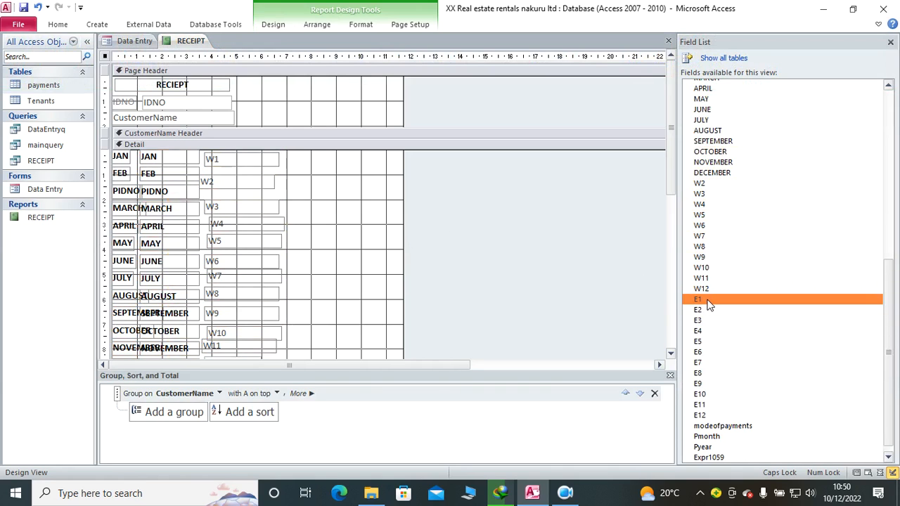
shift+click(706, 415)
drag(707, 298, 310, 361)
key(Delete)
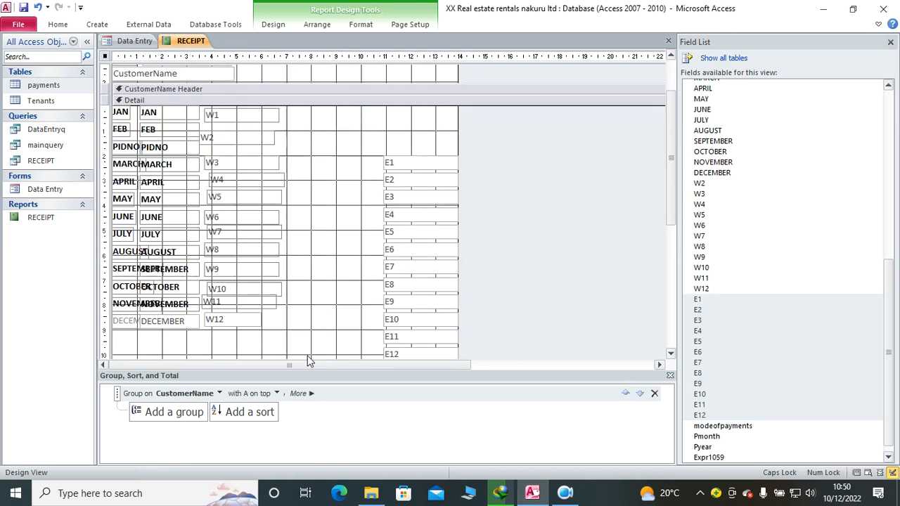
Step: Move the E1 to E12 fields up beside the W column and narrow the report to about 11 cm
drag(364, 150, 404, 349)
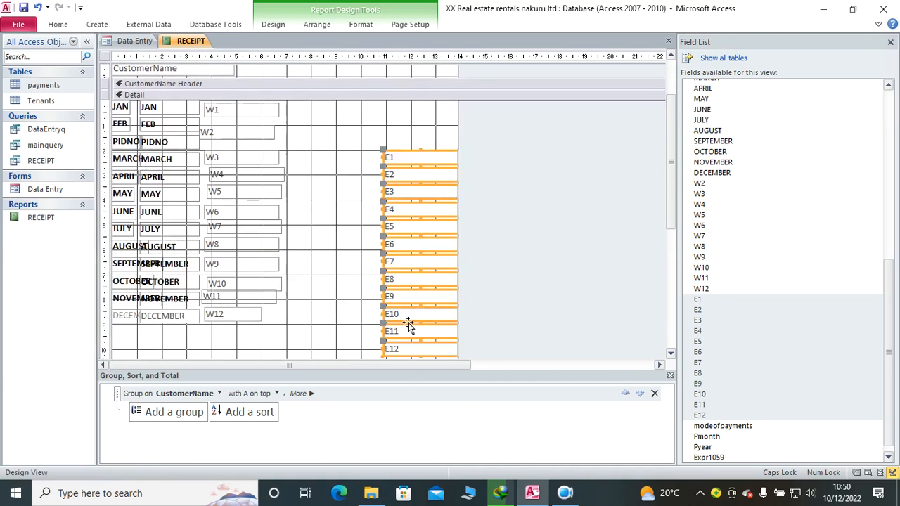
drag(400, 204, 311, 152)
drag(457, 181, 381, 184)
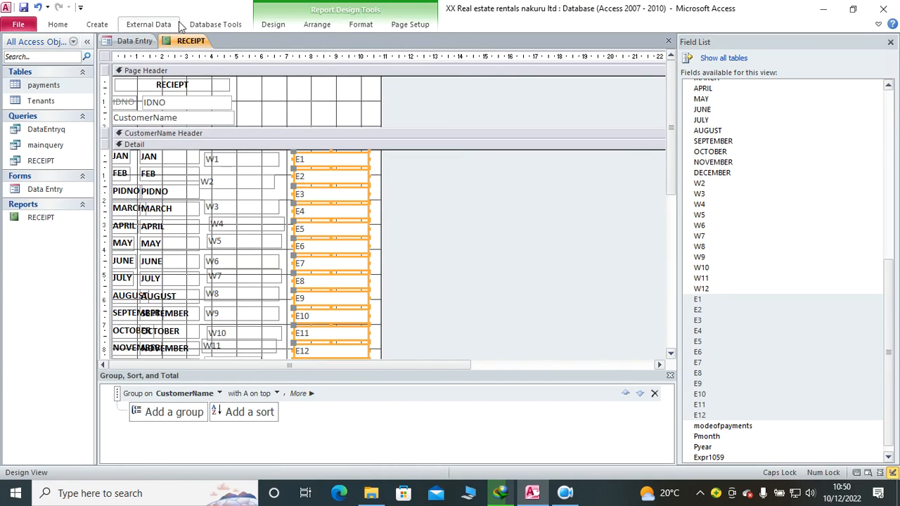
Step: Set the back style of the E1 to E12 fields to Transparent
click(56, 25)
click(274, 25)
click(687, 57)
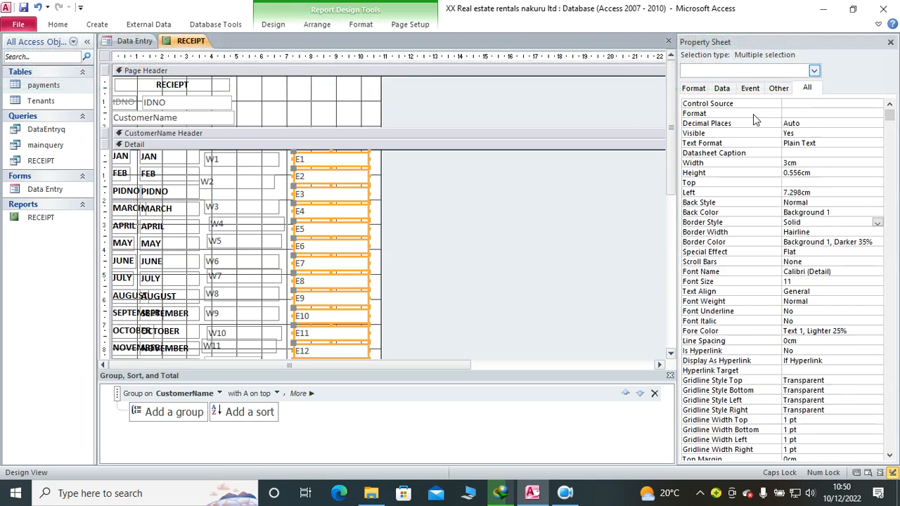
click(828, 202)
click(877, 204)
click(846, 212)
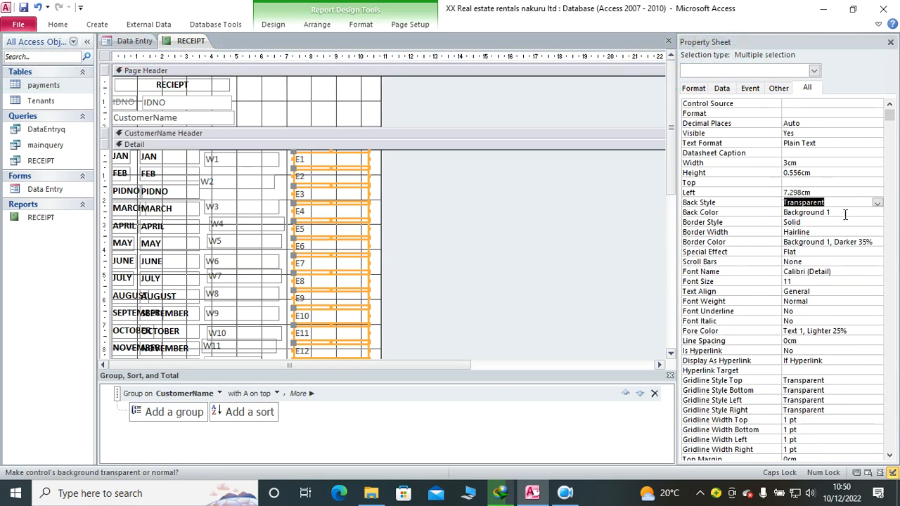
Step: Preview the receipt in Report View and return it to Design View
click(58, 24)
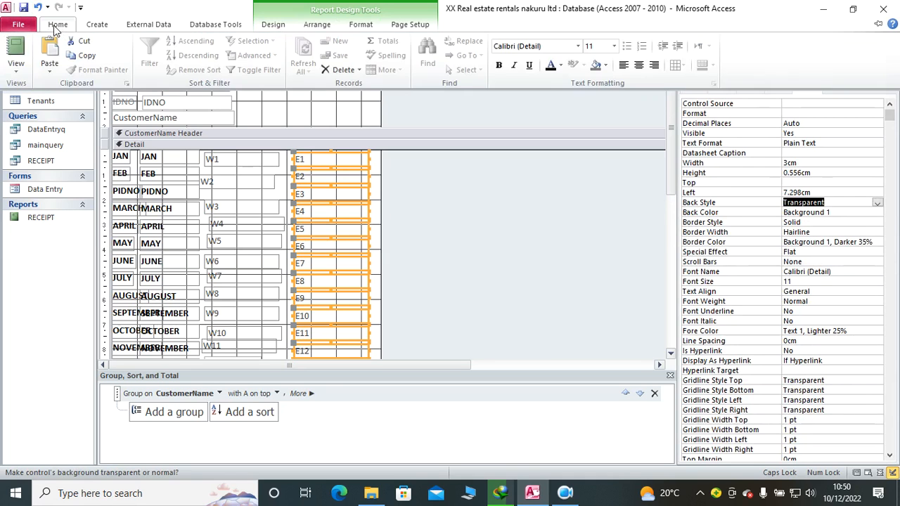
click(15, 51)
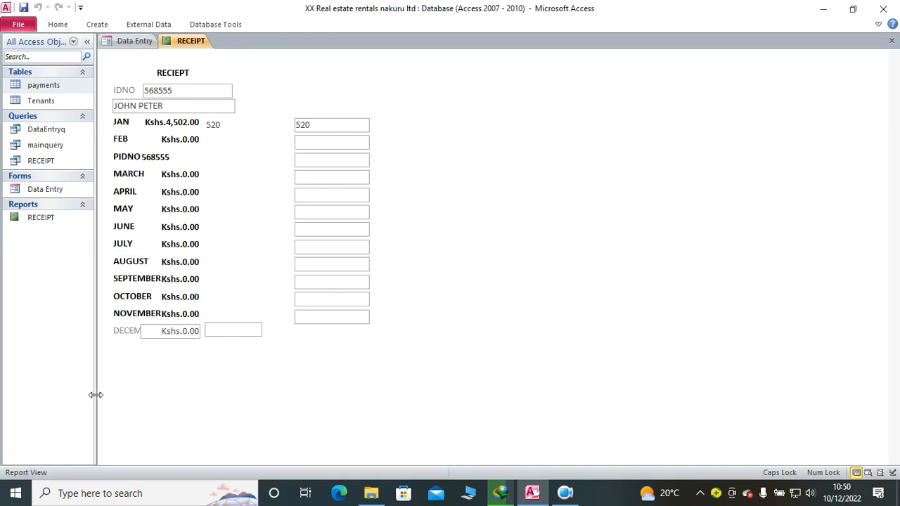
right_click(343, 89)
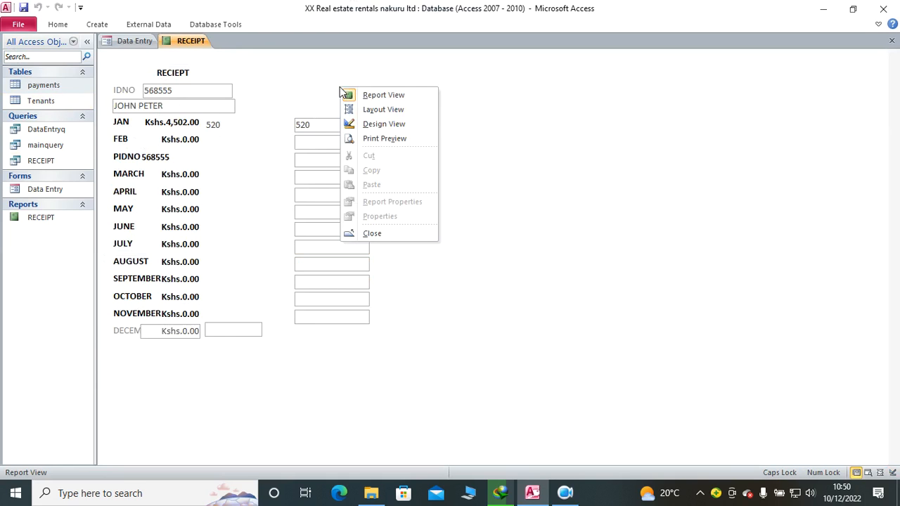
click(401, 123)
Step: Find the CLOSE text document through the Windows search and open it maximized in Notepad
click(180, 496)
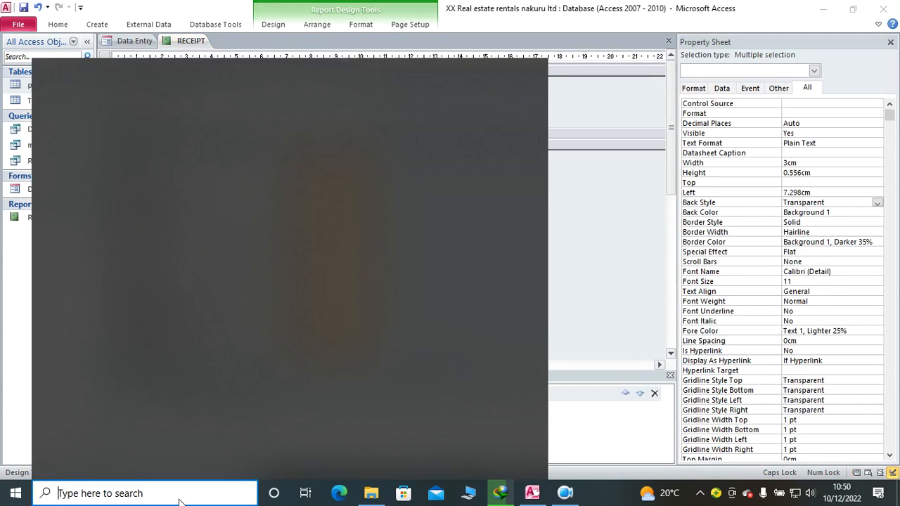
text(CLOSE)
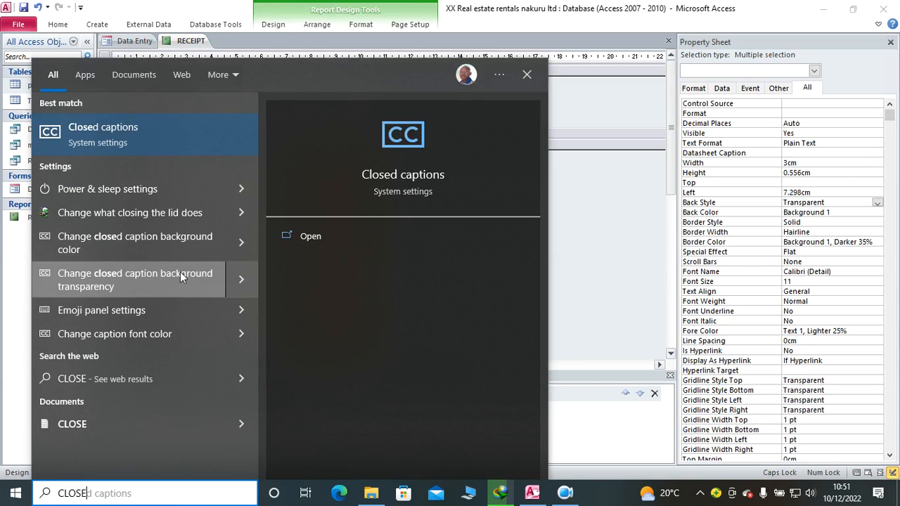
click(66, 426)
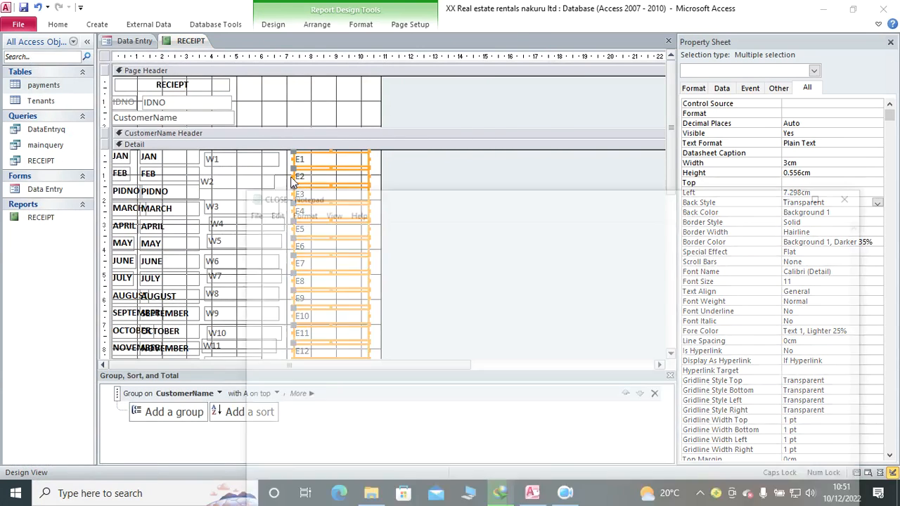
click(823, 194)
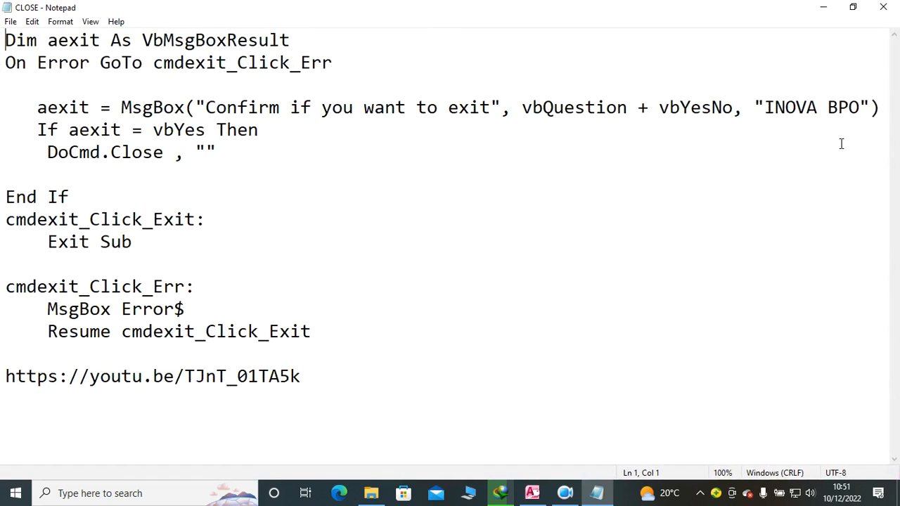
Step: Try to retitle the exit message box REAL ESTATE PRO in the CLOSE file and copy the code without the web link
drag(829, 107, 768, 108)
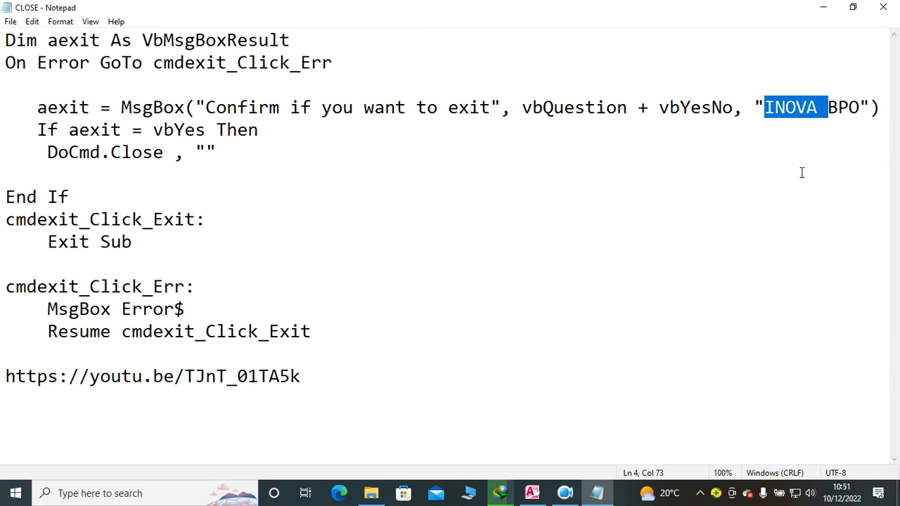
text(R)
key(BackSpace)
text(RE)
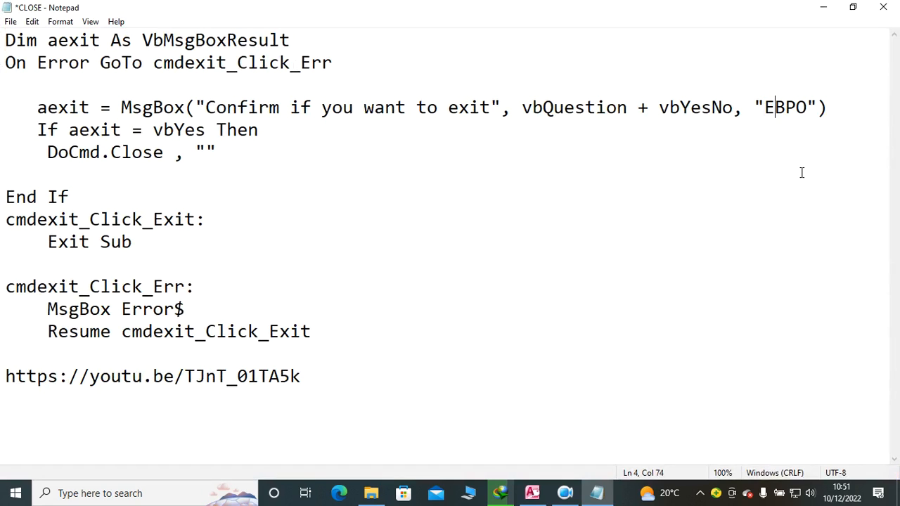
text(EAL)
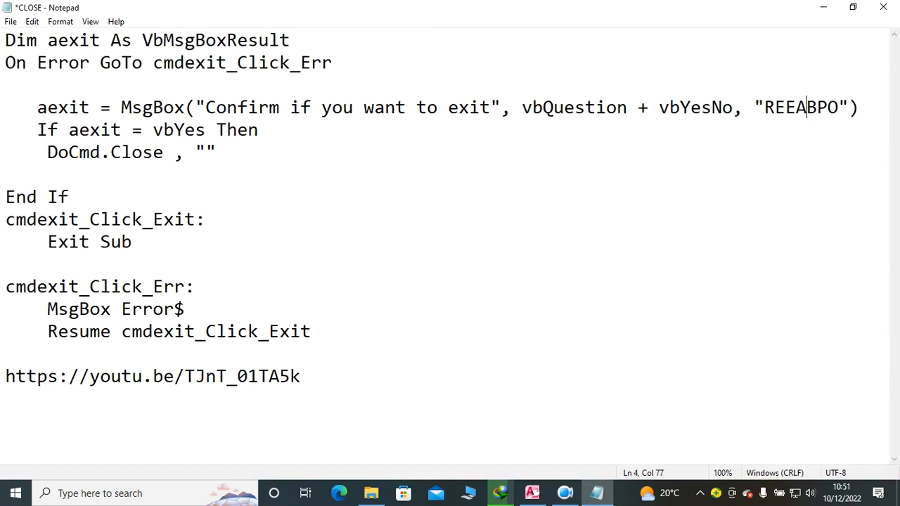
key(Delete)
key(Delete)
key(Delete)
key(Delete)
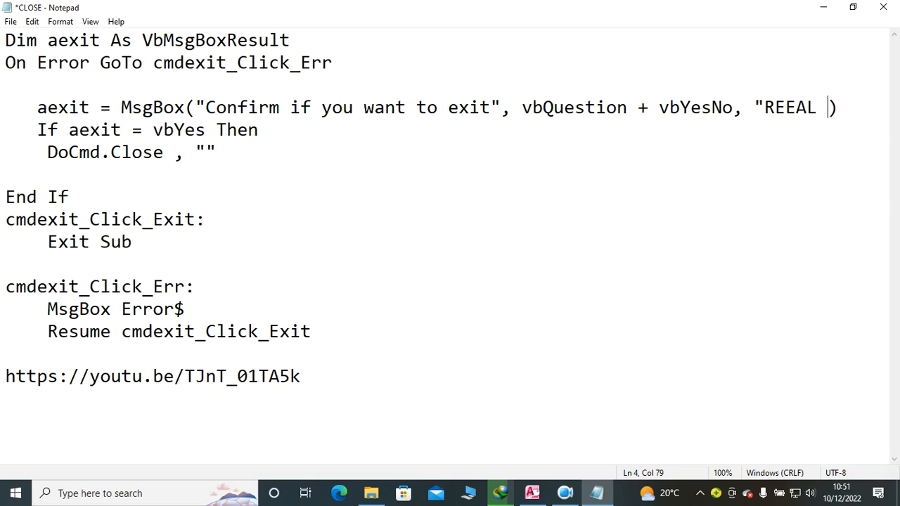
key(BackSpace)
key(BackSpace)
key(BackSpace)
text(AL ESTATE)
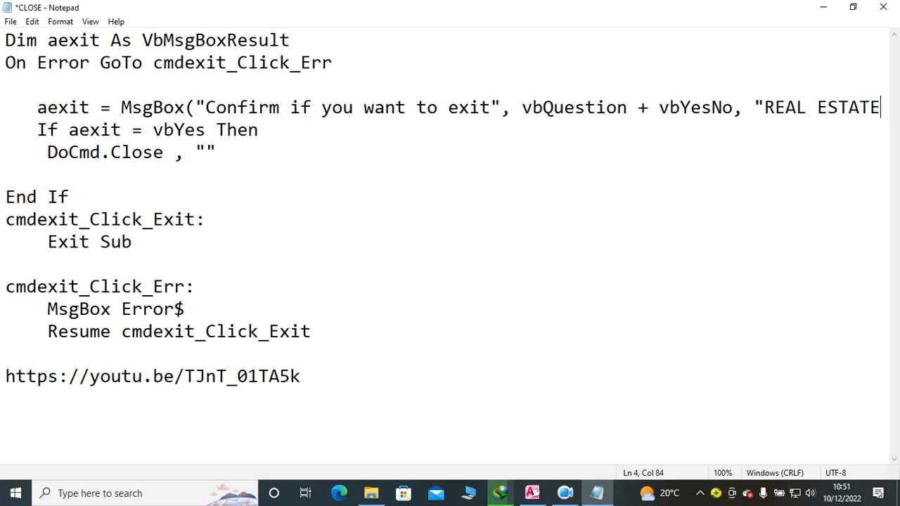
text( PRO)
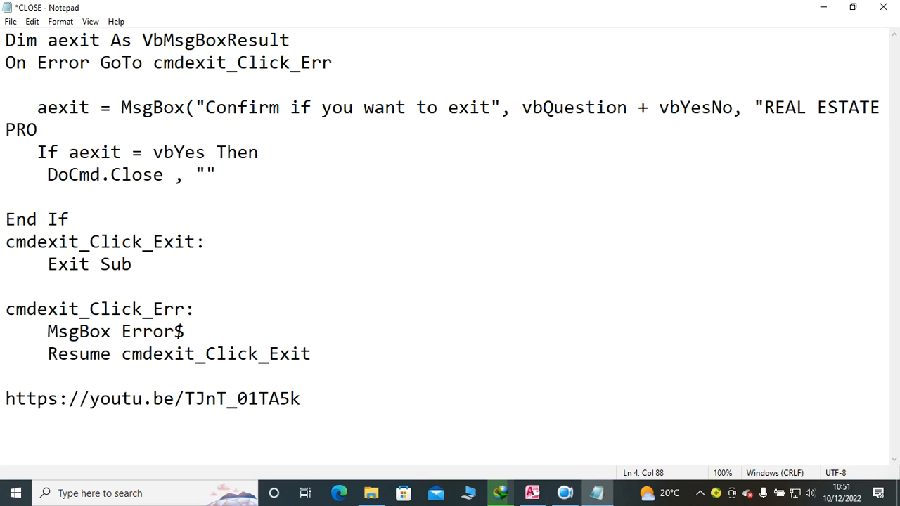
drag(312, 354, 3, 33)
key(ctrl+c)
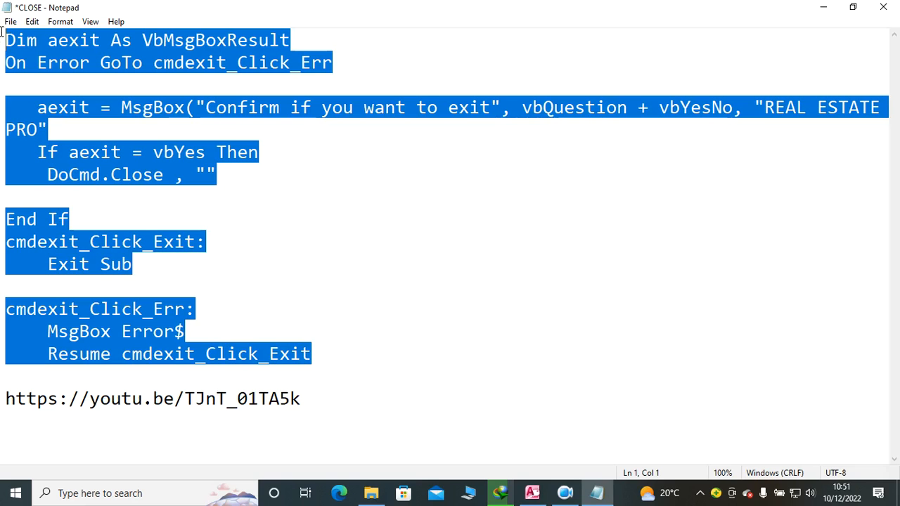
click(823, 7)
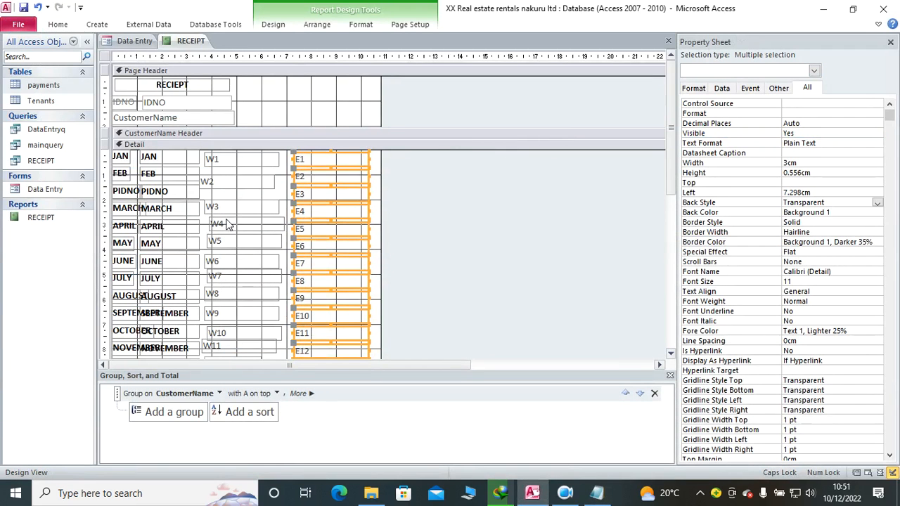
Step: Close the RECEIPT report and switch the Data Entry form to Design View
right_click(184, 41)
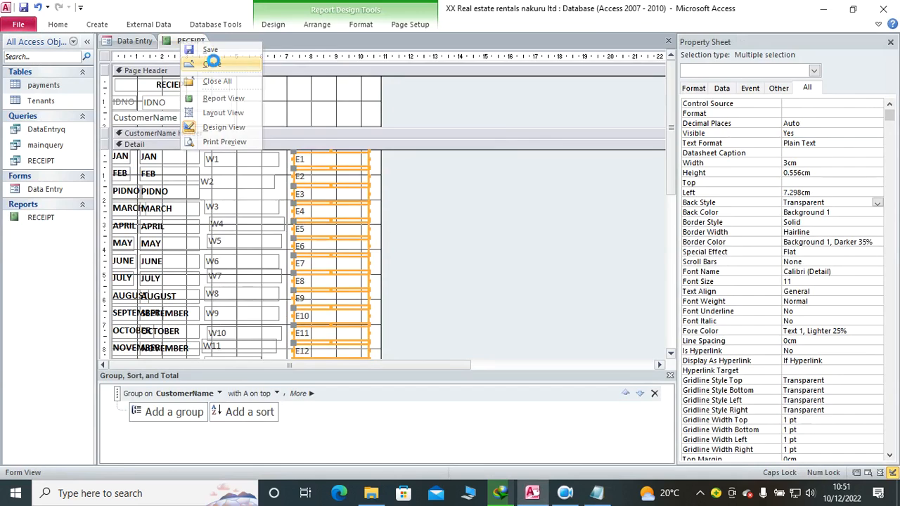
click(212, 62)
right_click(177, 78)
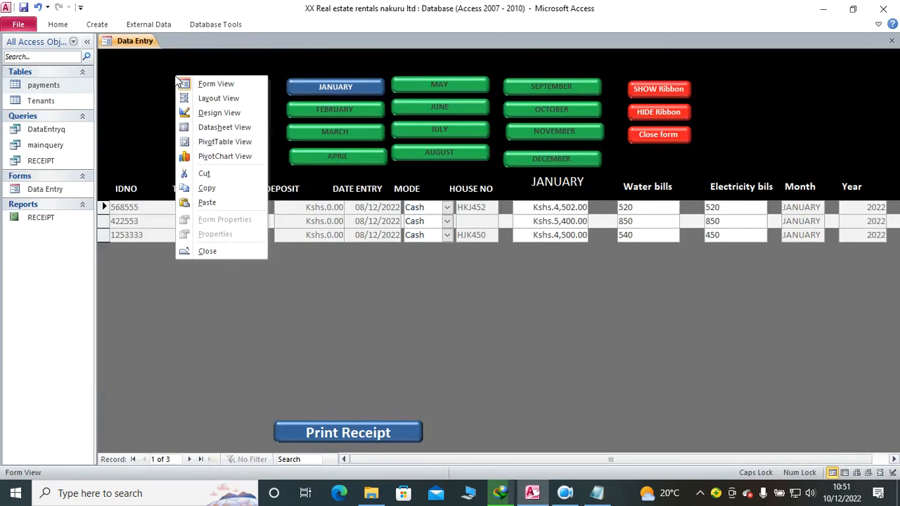
click(231, 118)
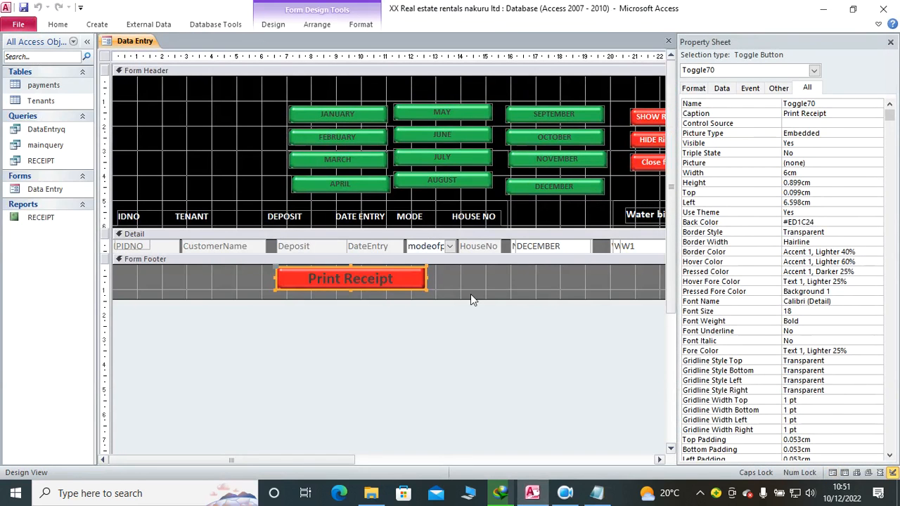
Step: Create an On Click event procedure for the Close form button and paste the copied exit code into it
drag(315, 456, 531, 457)
click(355, 162)
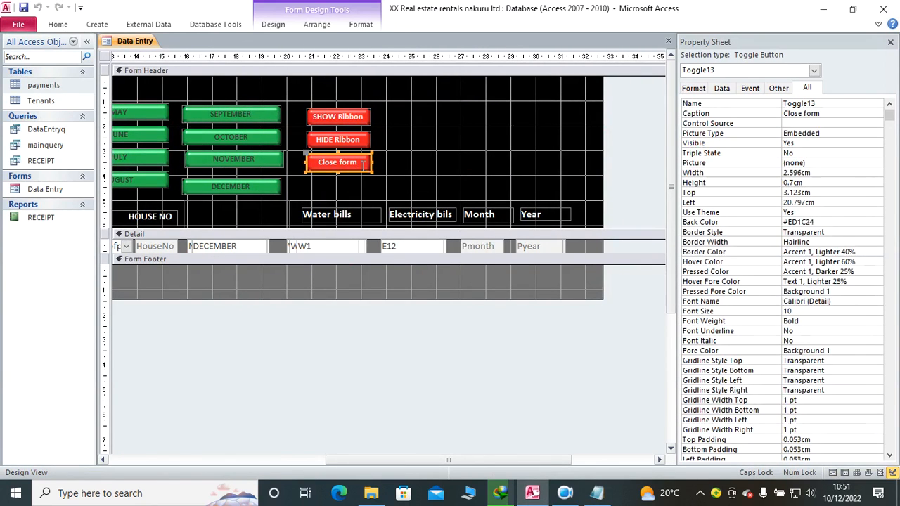
click(749, 89)
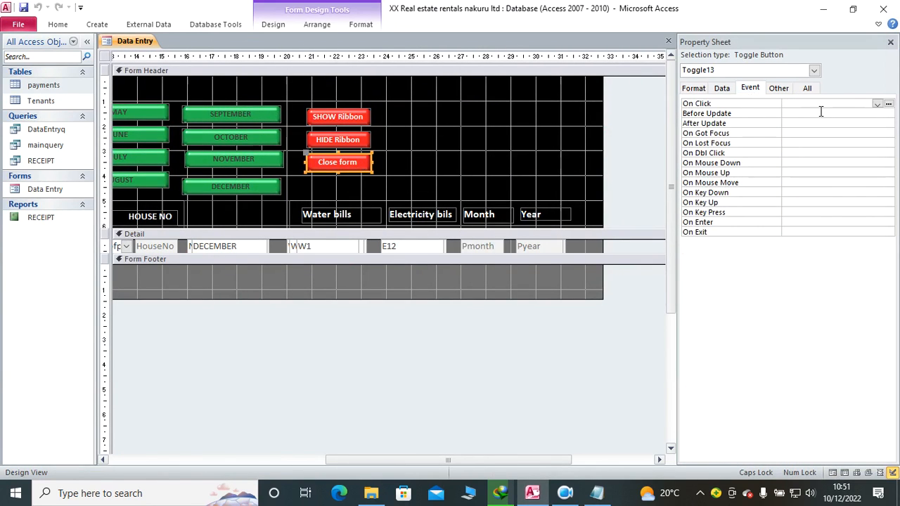
click(876, 104)
click(845, 113)
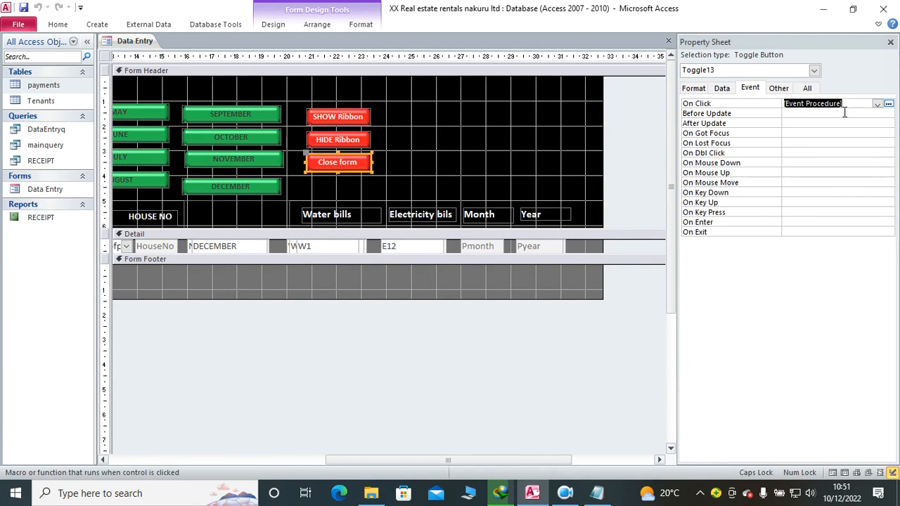
click(889, 104)
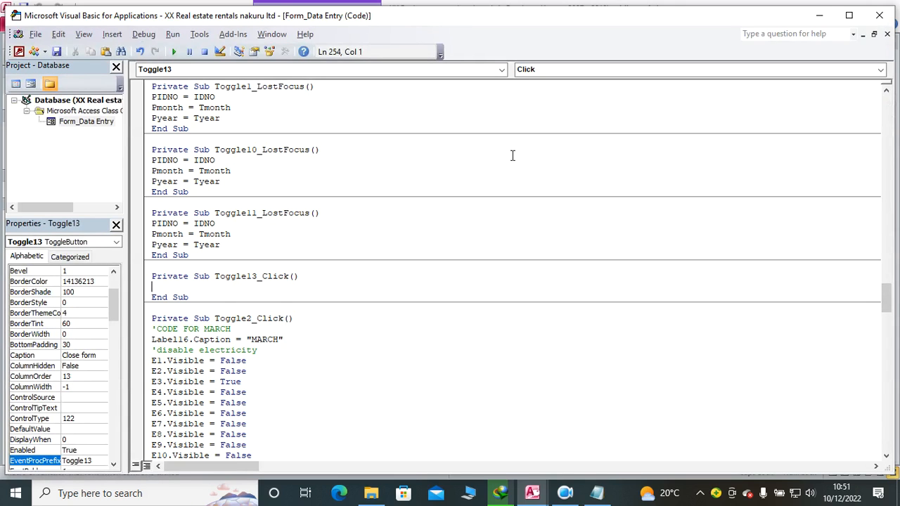
key(ctrl+v)
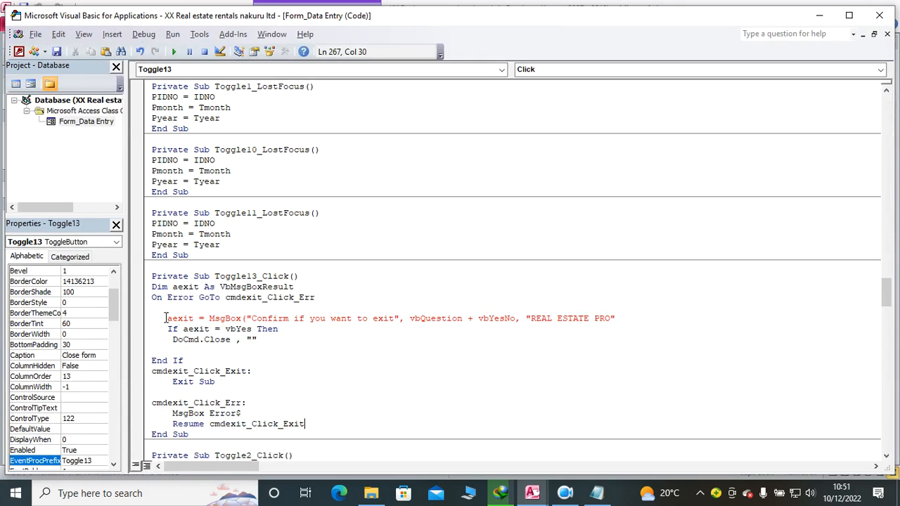
Step: Undo the last edit in the CLOSE file in Notepad and copy the code from Dim aexit through Resume cmdexit_Click_Exit
click(597, 493)
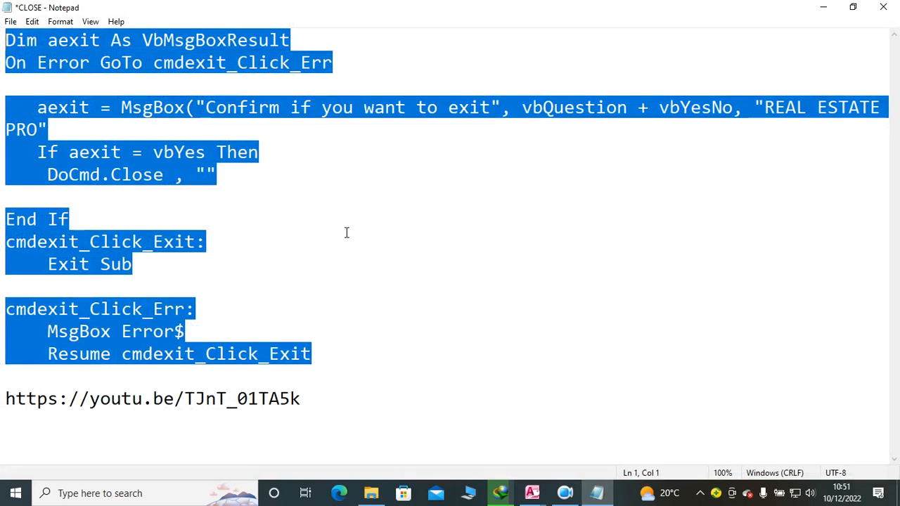
click(352, 233)
key(ctrl+z)
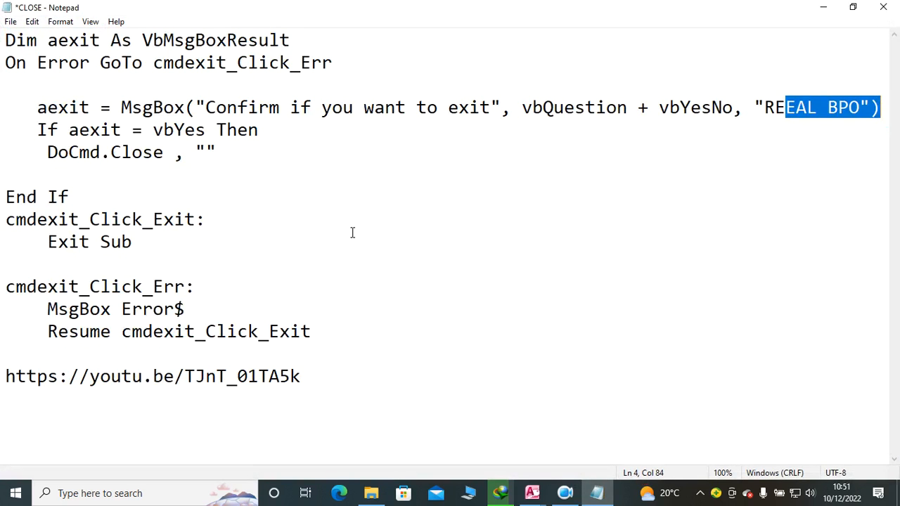
click(260, 224)
drag(6, 40, 319, 336)
key(ctrl+c)
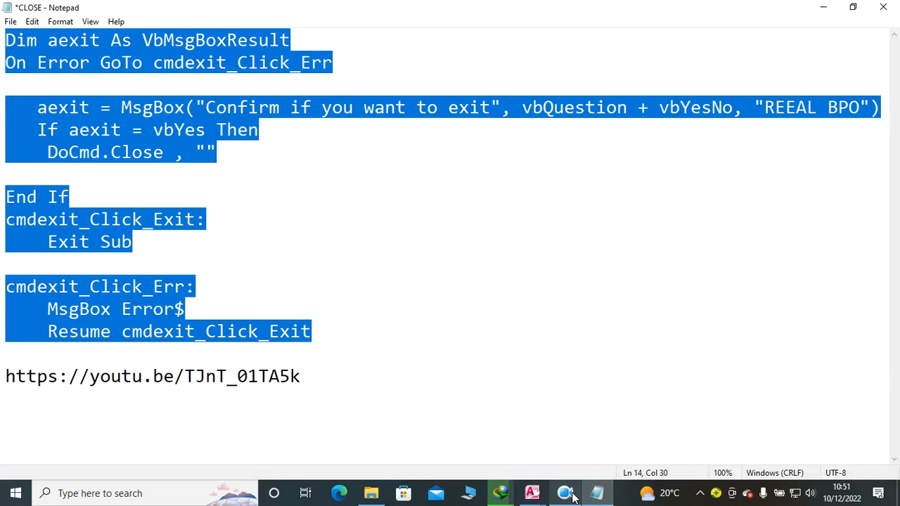
Step: Back in the Visual Basic editor, undo the earlier paste in Toggle13_Click and paste the recopied exit code
click(537, 496)
click(546, 426)
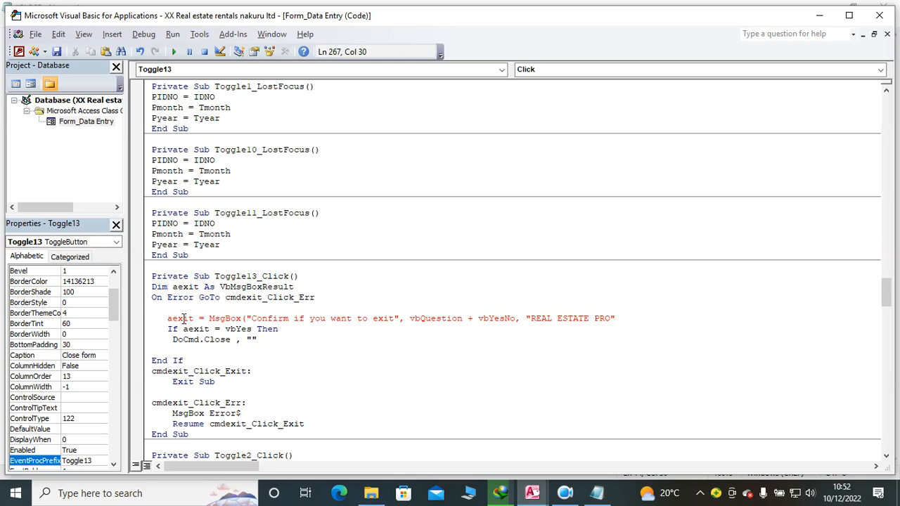
click(140, 52)
key(ctrl+v)
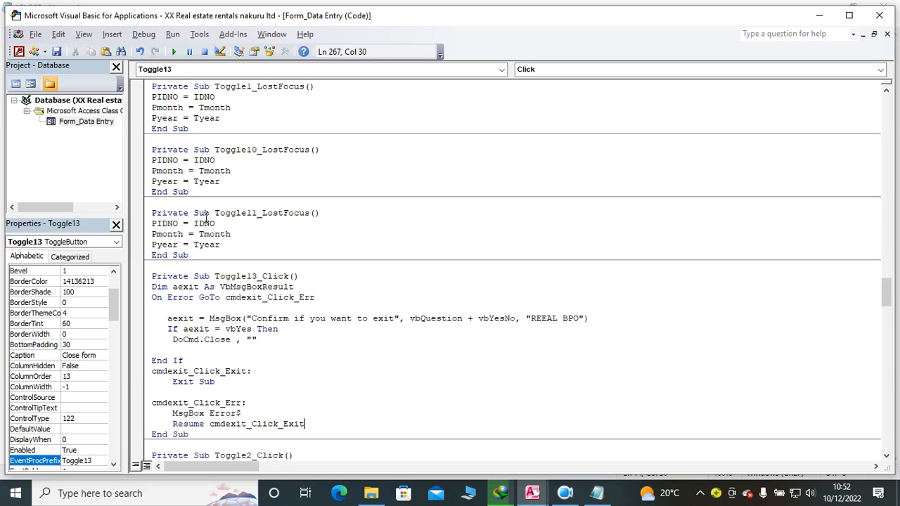
Step: Change the exit message box title to "REAL ESTATE PRO" in Toggle13_Click and close the code editor
key(BackSpace)
key(BackSpace)
key(BackSpace)
key(BackSpace)
key(BackSpace)
key(BackSpace)
key(BackSpace)
key(BackSpace)
key(BackSpace)
text(REAL ESTATE PRO)
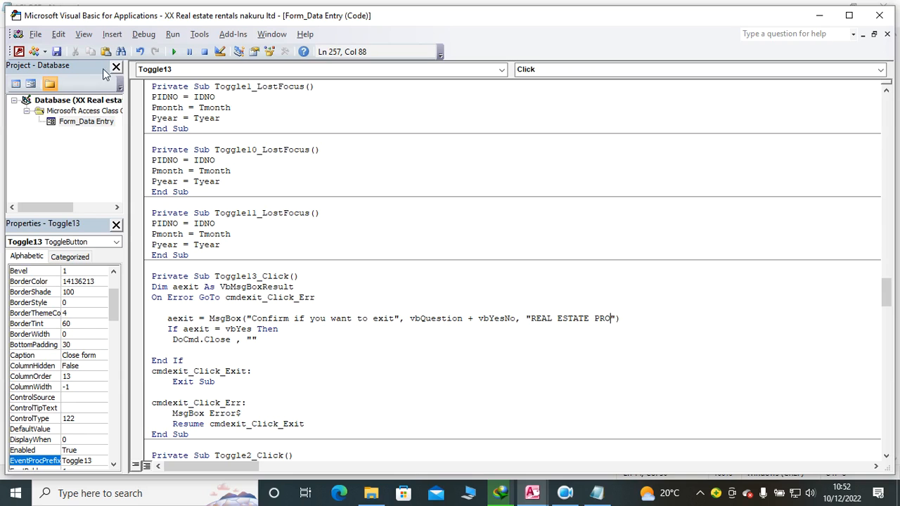
click(878, 14)
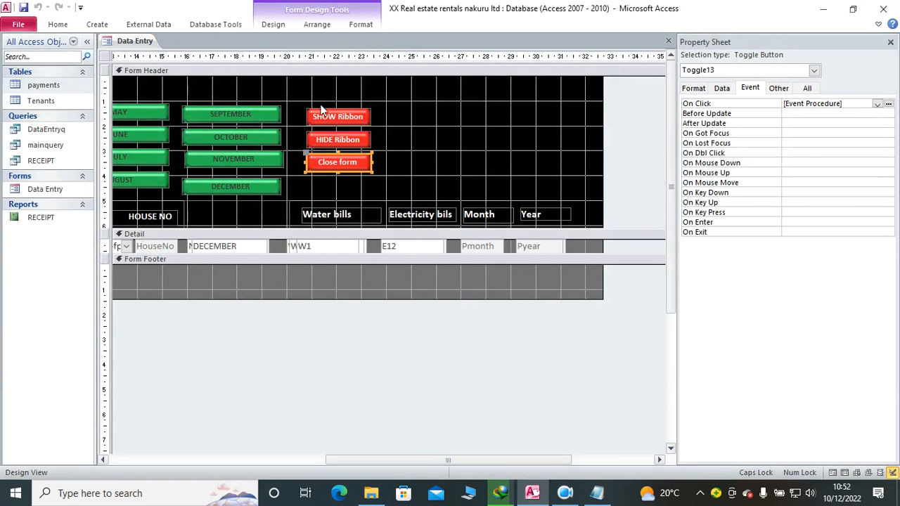
Step: Show Data Entry in Form View and test the Close form button, declining the exit once and confirming it the second time
drag(526, 462, 222, 459)
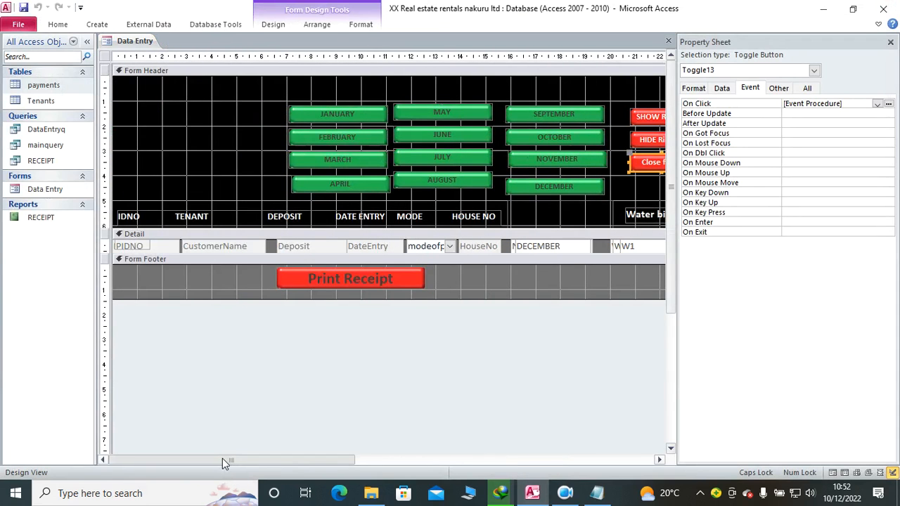
click(58, 23)
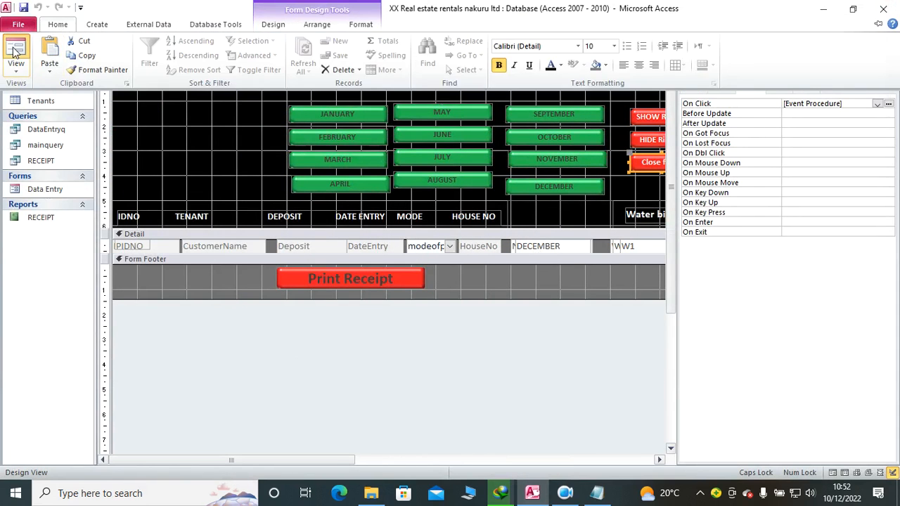
click(16, 54)
click(657, 138)
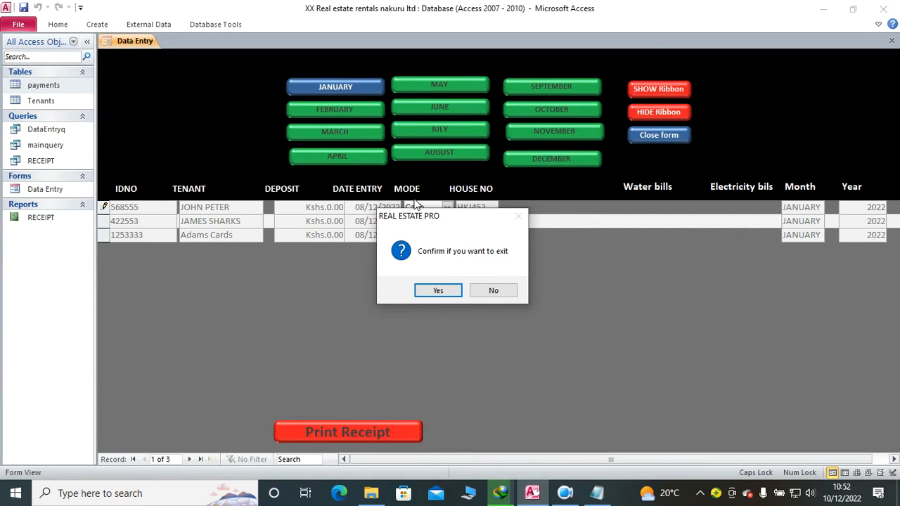
click(506, 290)
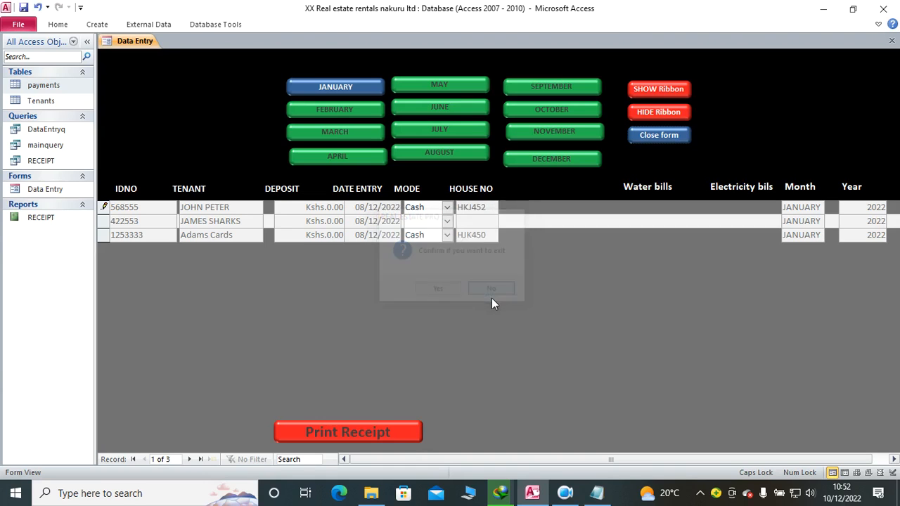
click(658, 131)
click(440, 290)
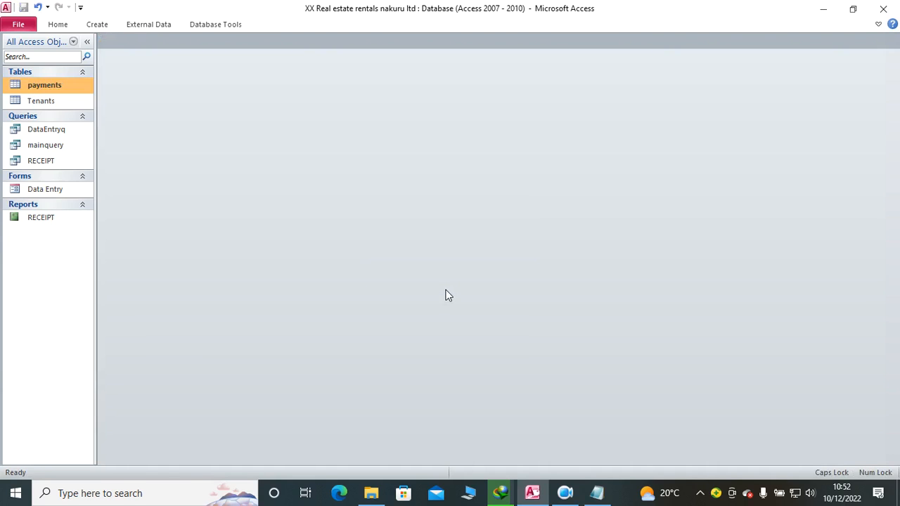
Step: Open the Data Entry form, show the January records, and delete the second tenant's record
double_click(44, 190)
click(336, 85)
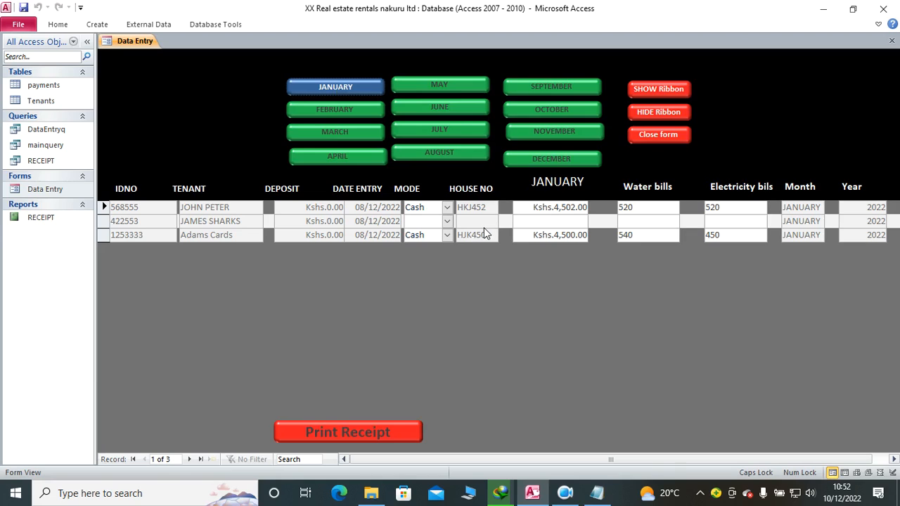
click(104, 221)
key(Delete)
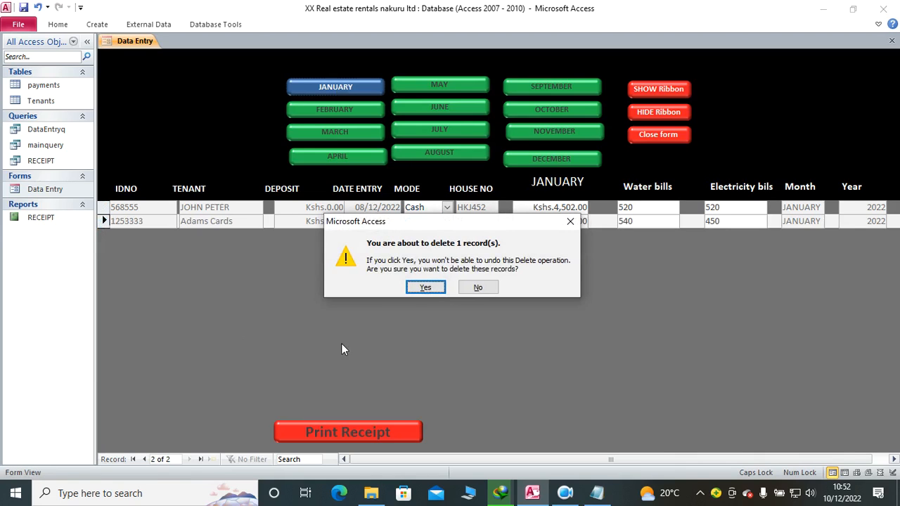
click(438, 293)
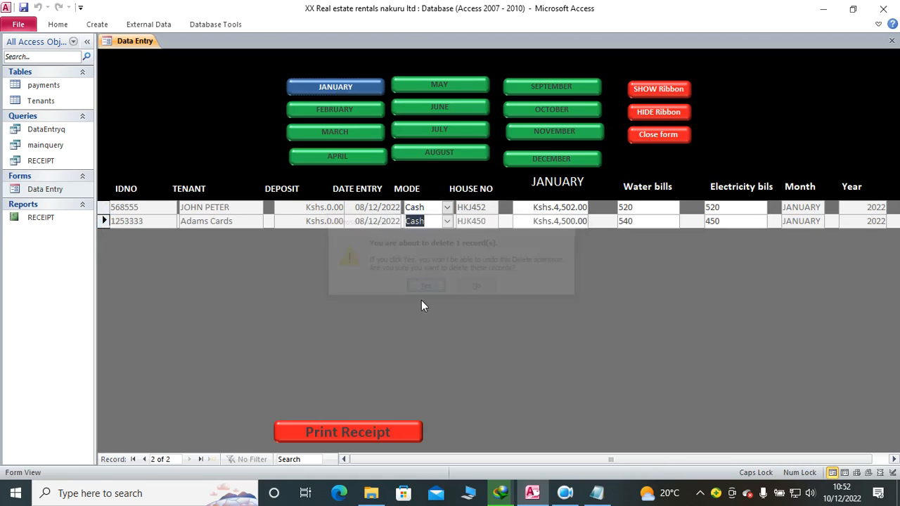
click(101, 214)
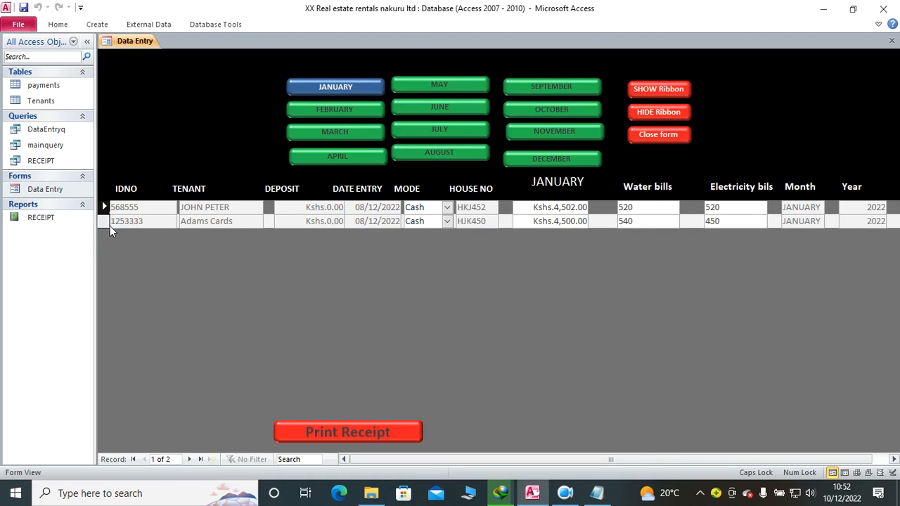
click(530, 207)
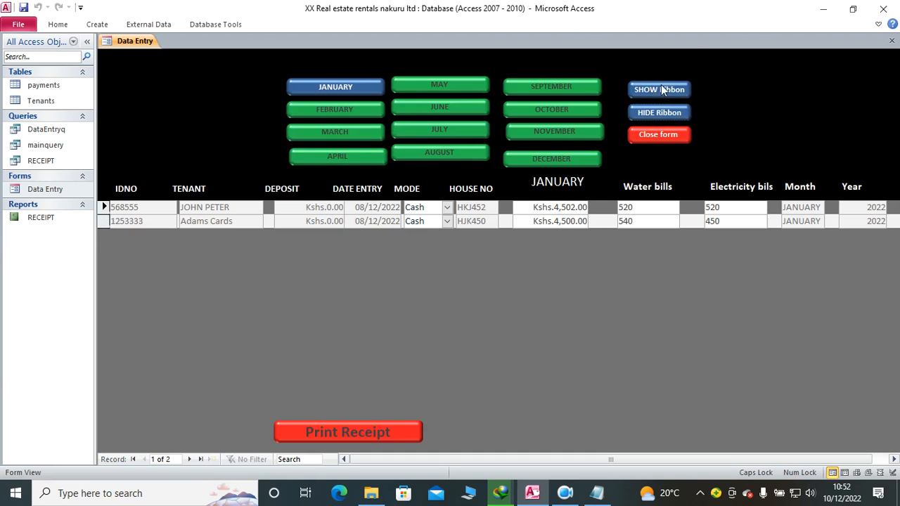
Step: Switch Data Entry to Design View and create an On Click event procedure for the SHOW Ribbon toggle button
right_click(204, 80)
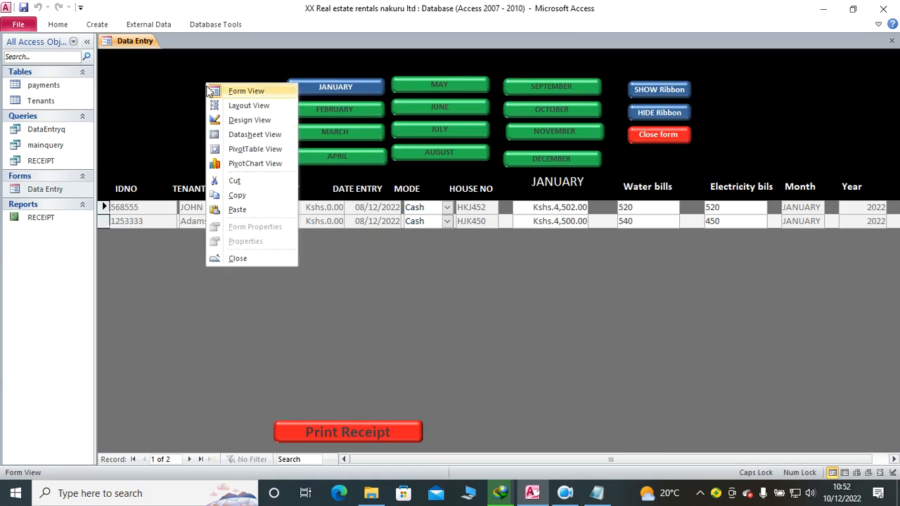
click(232, 120)
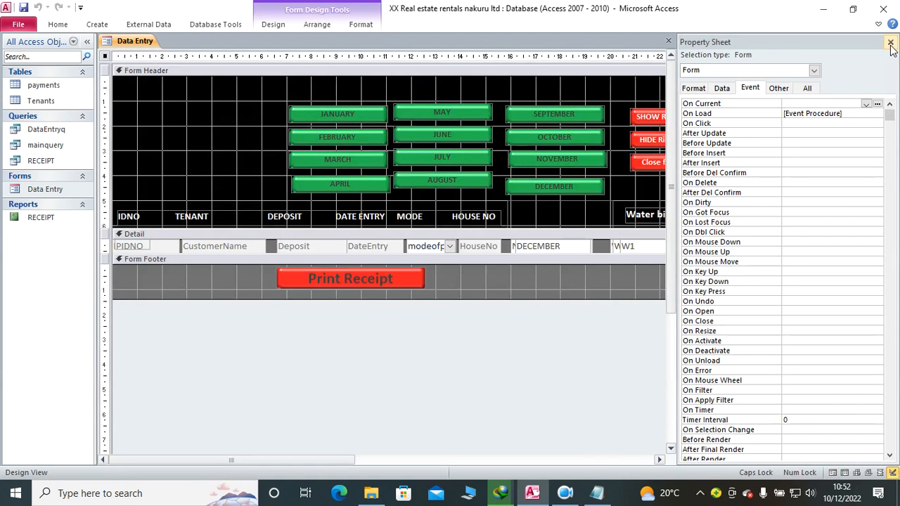
click(891, 43)
click(653, 116)
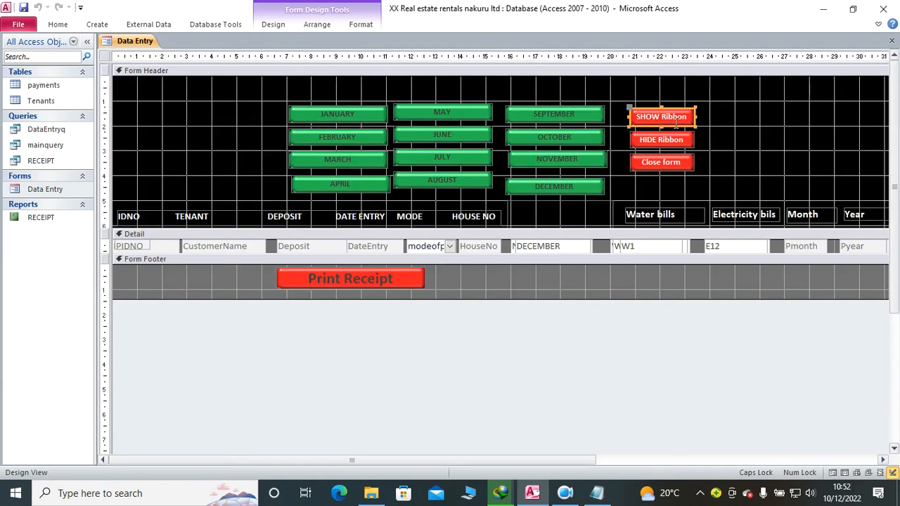
right_click(676, 121)
click(735, 473)
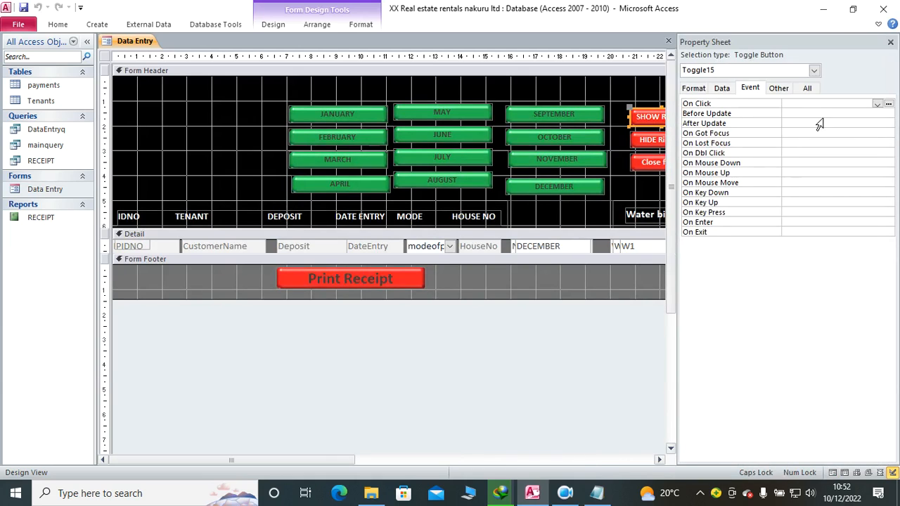
click(877, 103)
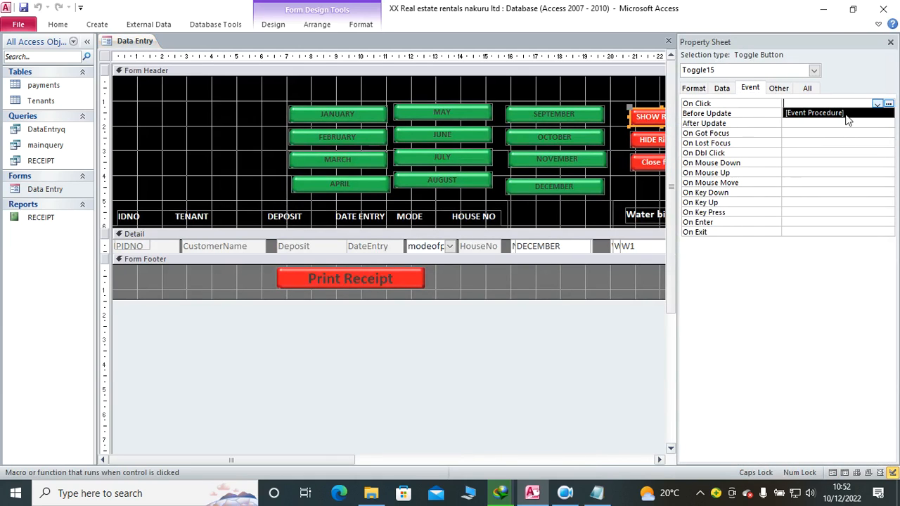
click(847, 113)
click(888, 104)
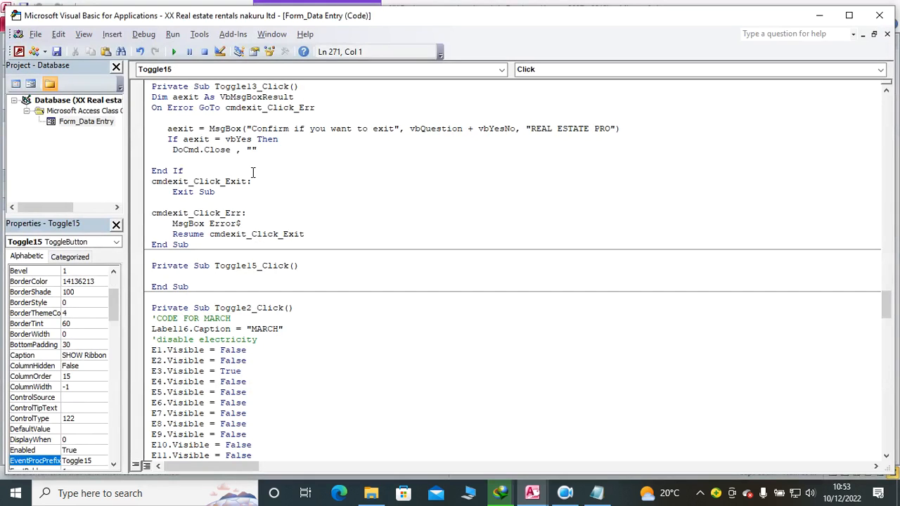
Step: Begin the Toggle15_Click code with a DoCmd.ShowToolbar call
text(DOCMD.sho)
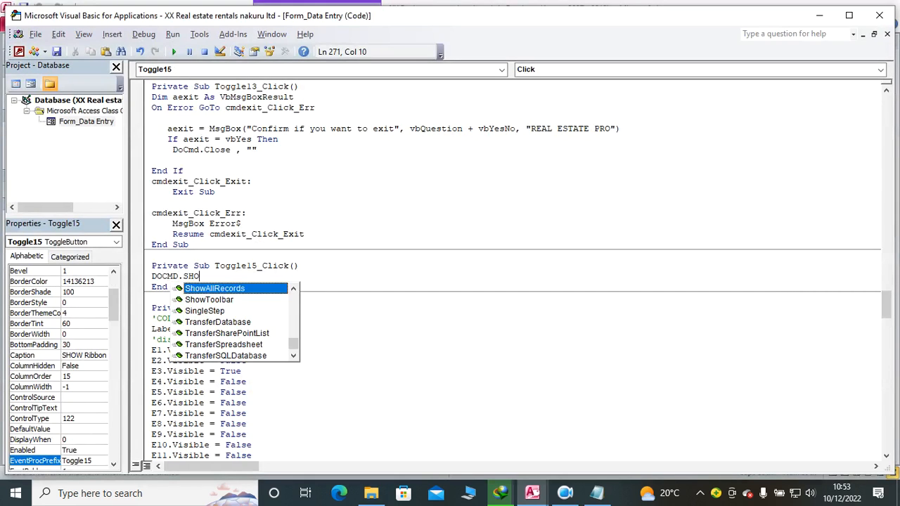
key(Tab)
key(BackSpace)
key(BackSpace)
key(BackSpace)
key(BackSpace)
key(BackSpace)
key(BackSpace)
key(BackSpace)
key(BackSpace)
key(BackSpace)
key(BackSpace)
key(BackSpace)
key(BackSpace)
key(BackSpace)
key(BackSpace)
key(BackSpace)
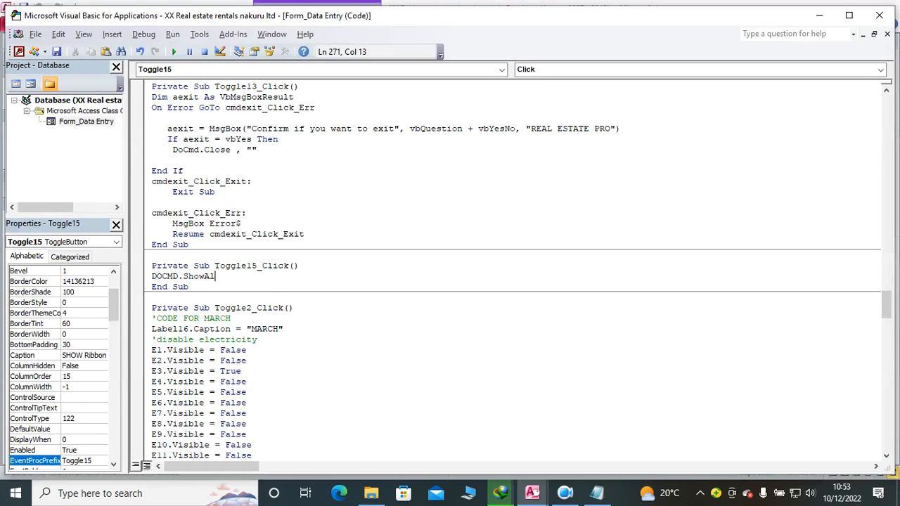
text(.SHOW)
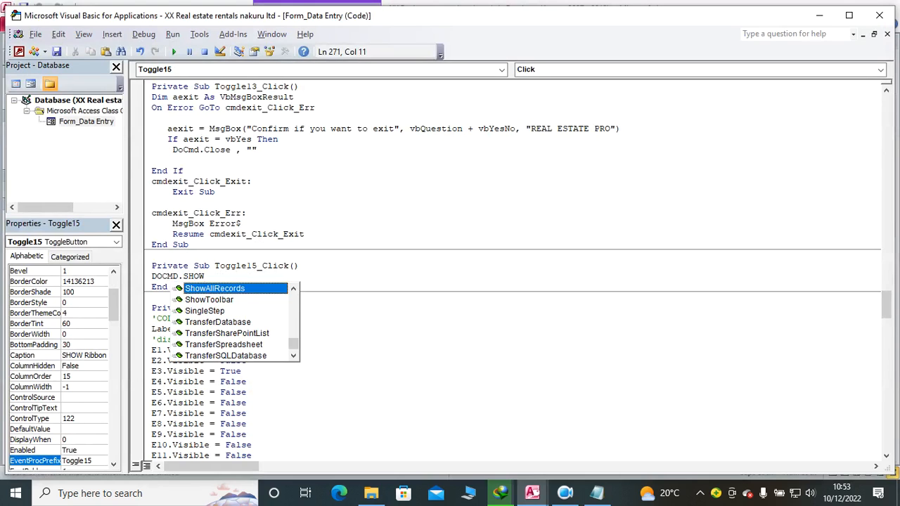
key(Down)
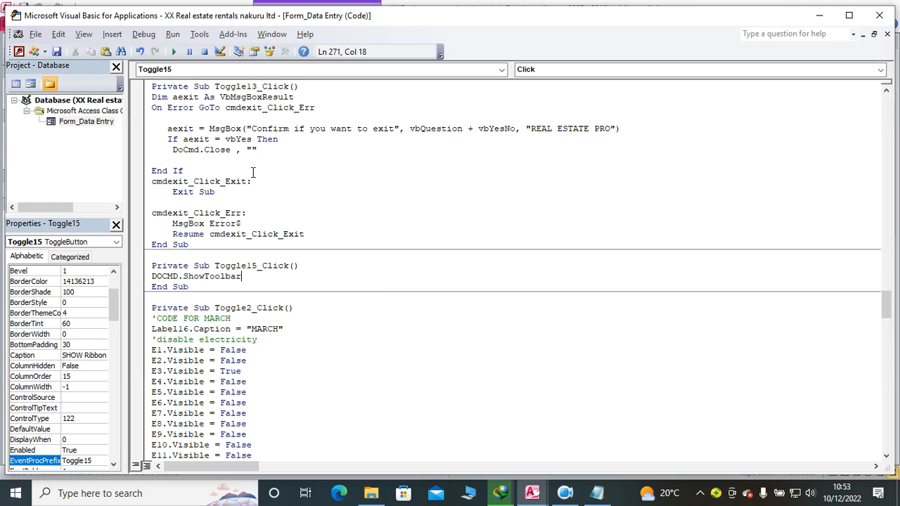
Step: Complete the ShowToolbar call with the arguments "rIBBON0" and acToolbarYes
text("")
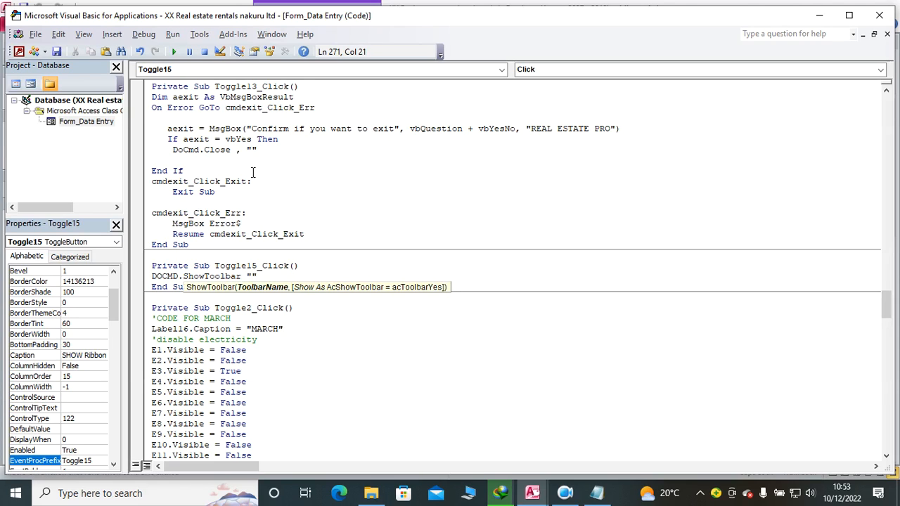
text(rIBBON)
text(,)
key(Down)
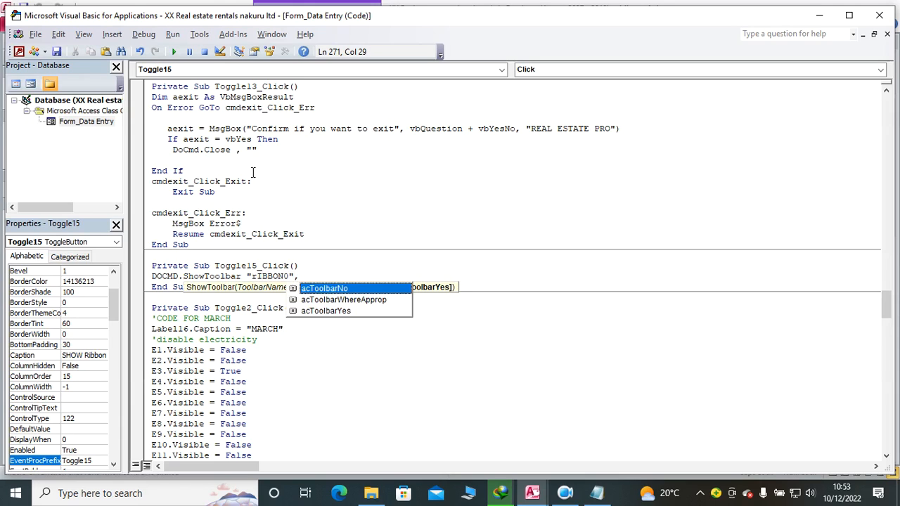
key(Down)
key(Down)
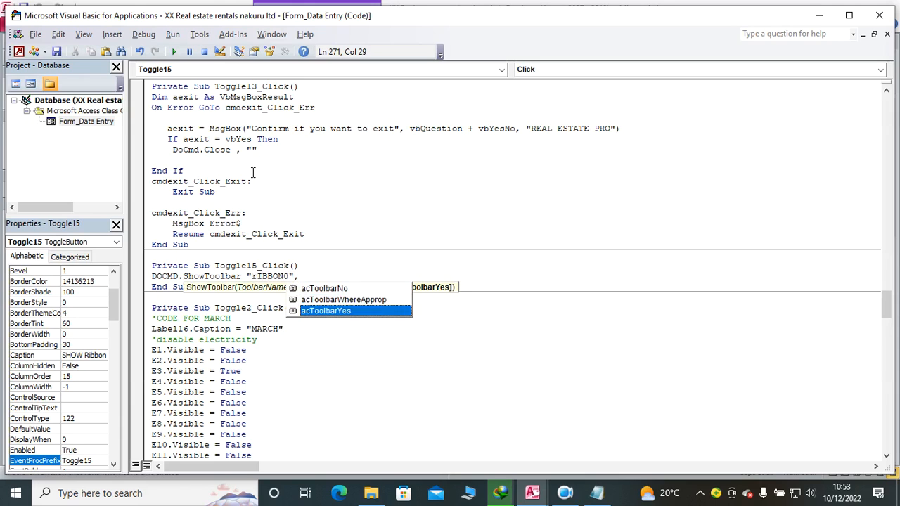
key(Tab)
click(303, 219)
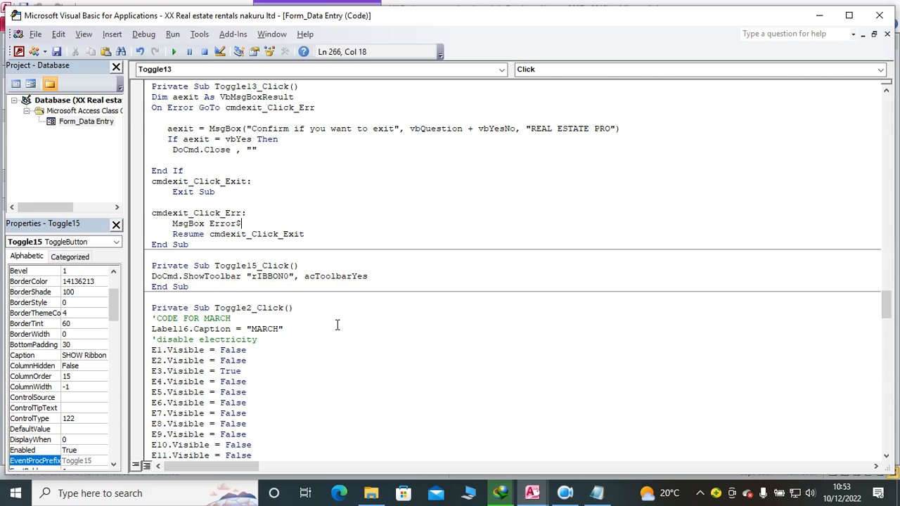
Step: Correct the toolbar name in Toggle15_Click to "Ribbon"
click(291, 276)
key(BackSpace)
key(BackSpace)
key(BackSpace)
key(BackSpace)
key(BackSpace)
key(BackSpace)
key(BackSpace)
text(R)
text(ibbon)
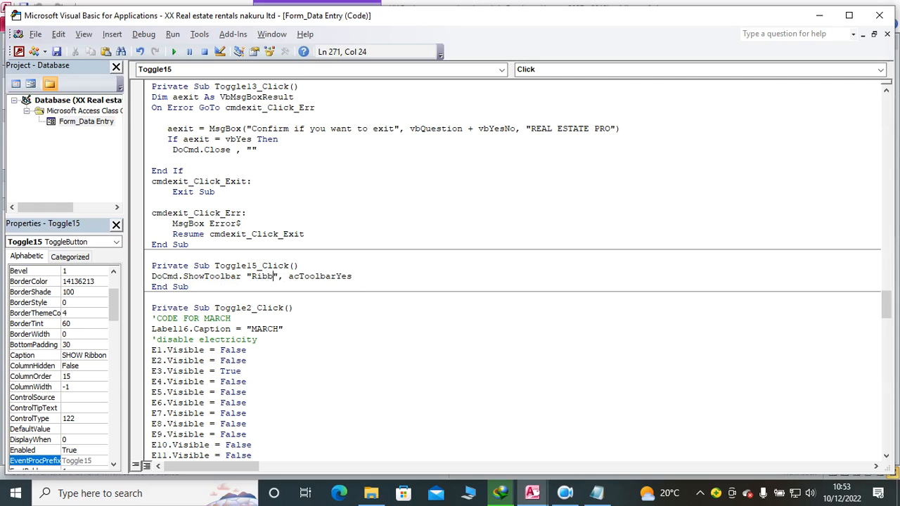
click(411, 348)
Step: Copy the DoCmd.ShowToolbar statement from Toggle15_Click and close the code editor
drag(364, 277, 138, 284)
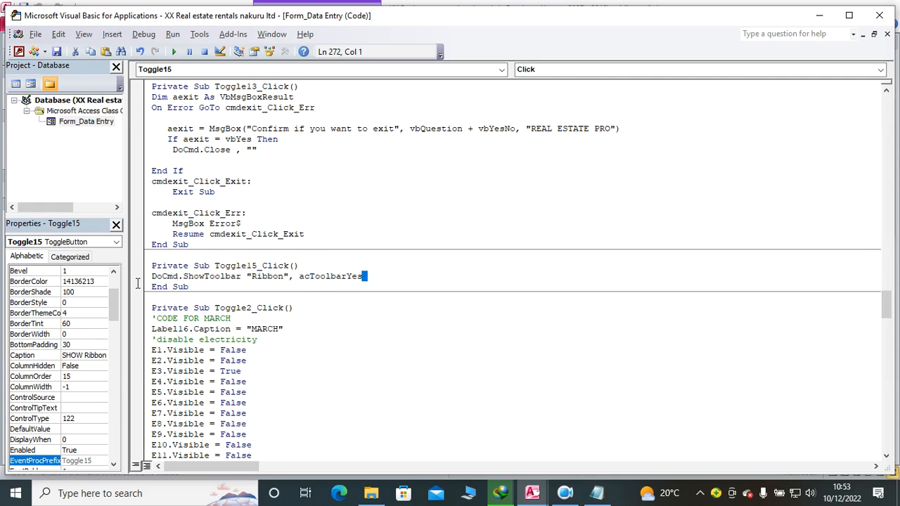
drag(364, 276, 149, 279)
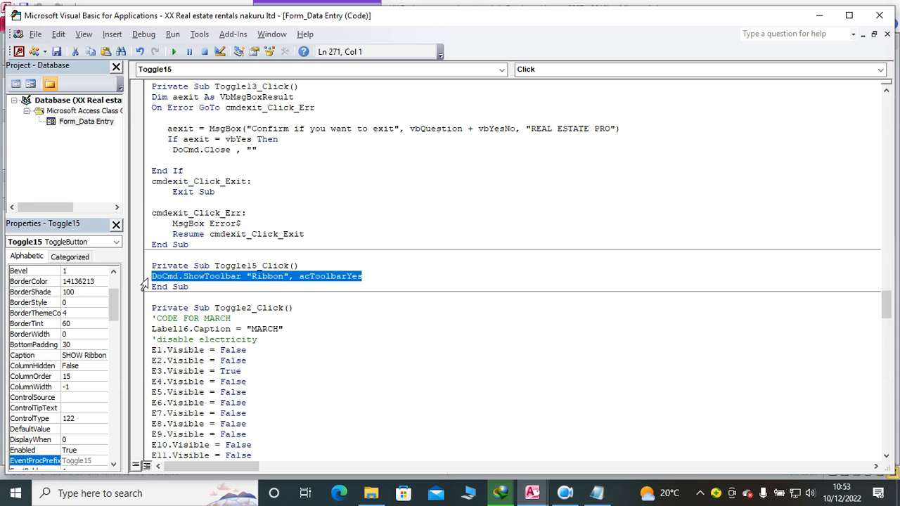
click(878, 15)
Step: Create an On Click event procedure for the HIDE Ribbon toggle button and paste the copied ShowToolbar statement into it
click(647, 142)
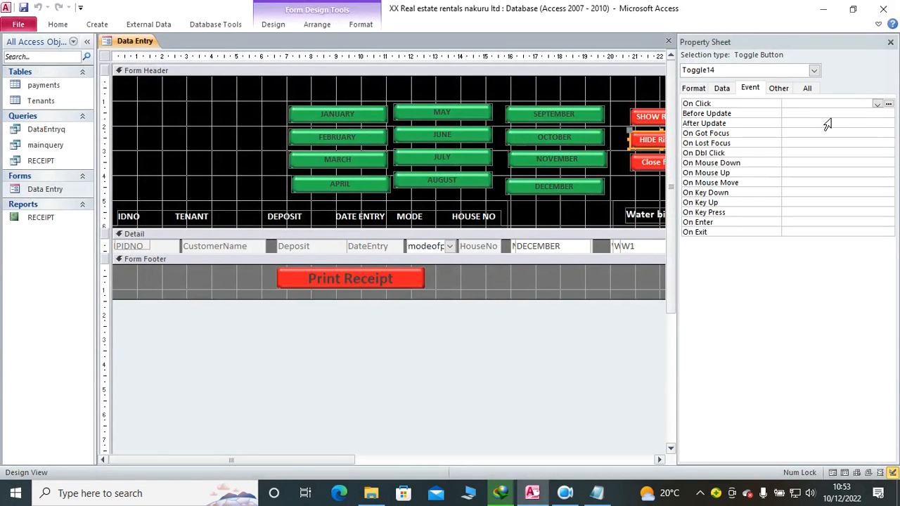
click(877, 103)
click(858, 113)
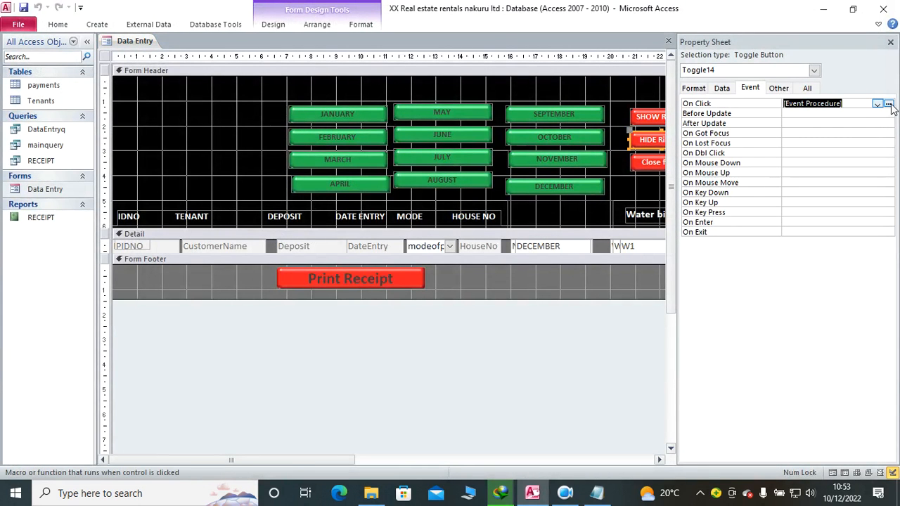
click(889, 103)
text(DoCmd.ShowToolbar "Ribbon", acToolbarYes)
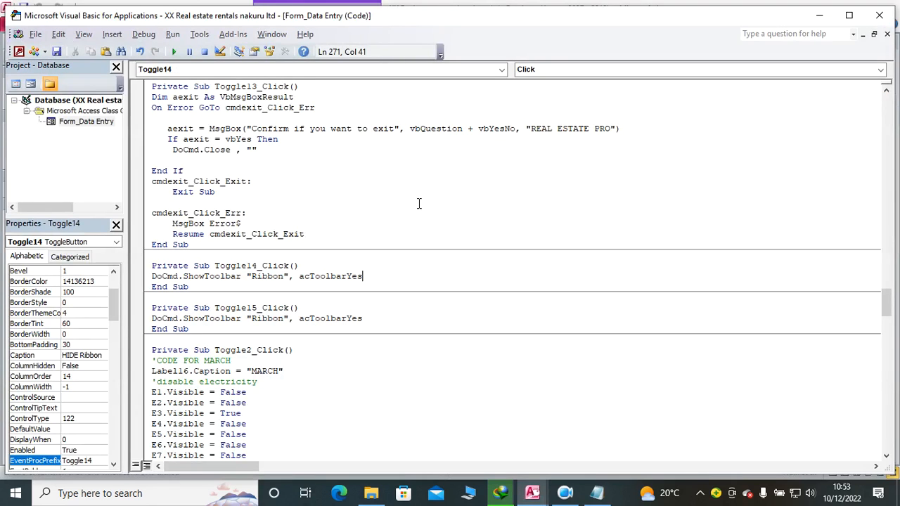
Step: Change the show argument in Toggle14_Click to acToolbarNo and close the code editor
key(BackSpace)
key(BackSpace)
text(no)
click(468, 316)
click(879, 15)
Step: Show Data Entry in Form View and test the HIDE Ribbon, SHOW Ribbon and Close form buttons, declining the exit
click(58, 25)
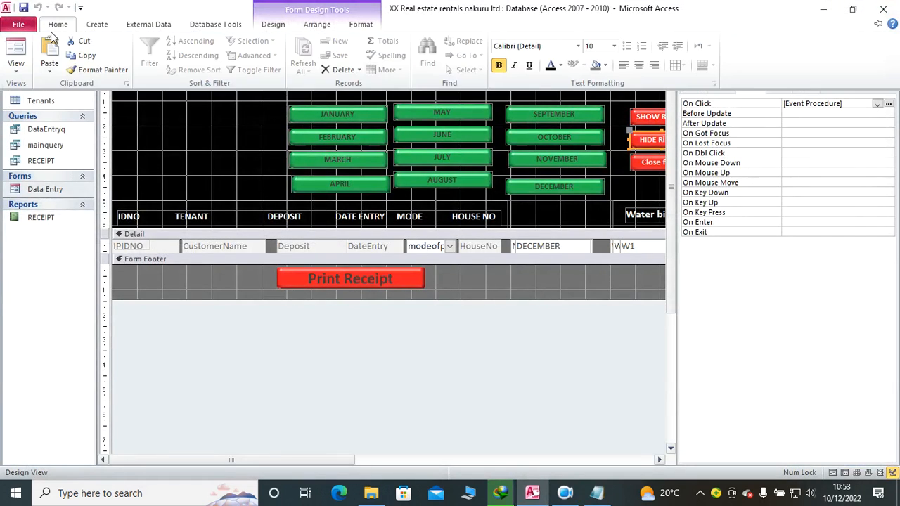
click(13, 48)
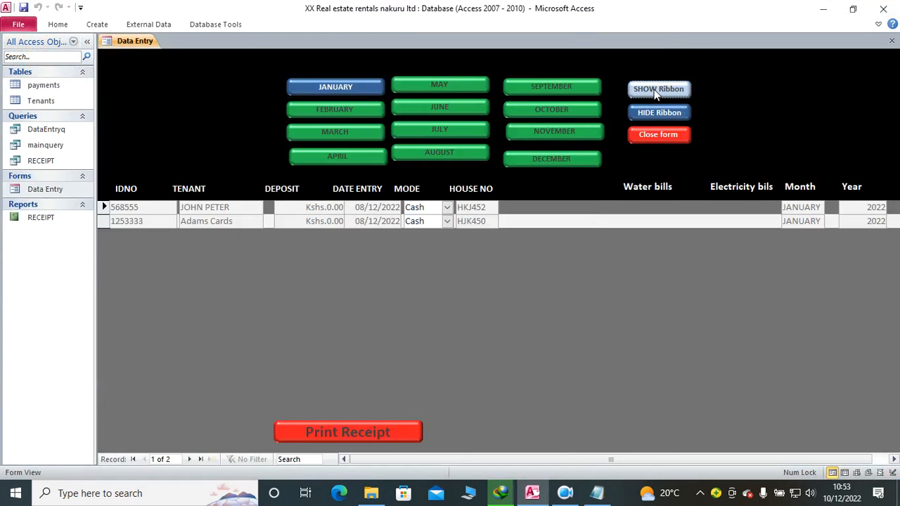
click(660, 113)
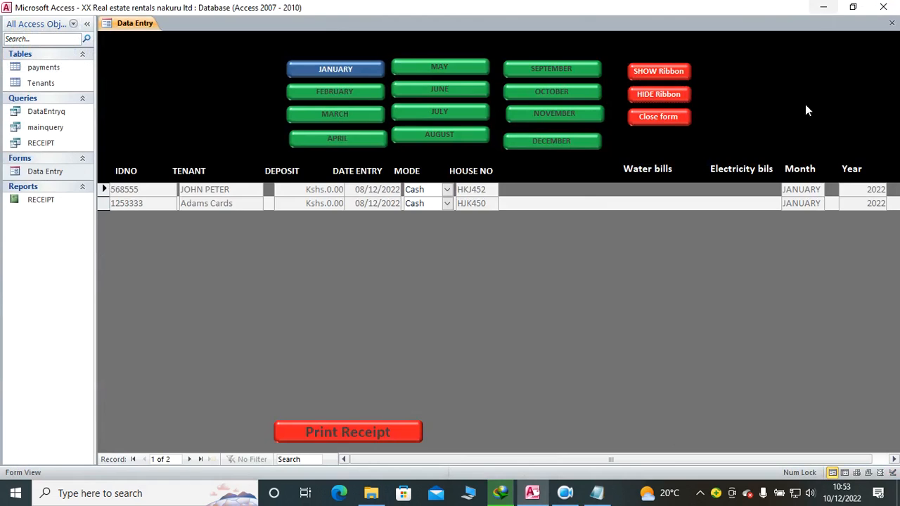
click(665, 76)
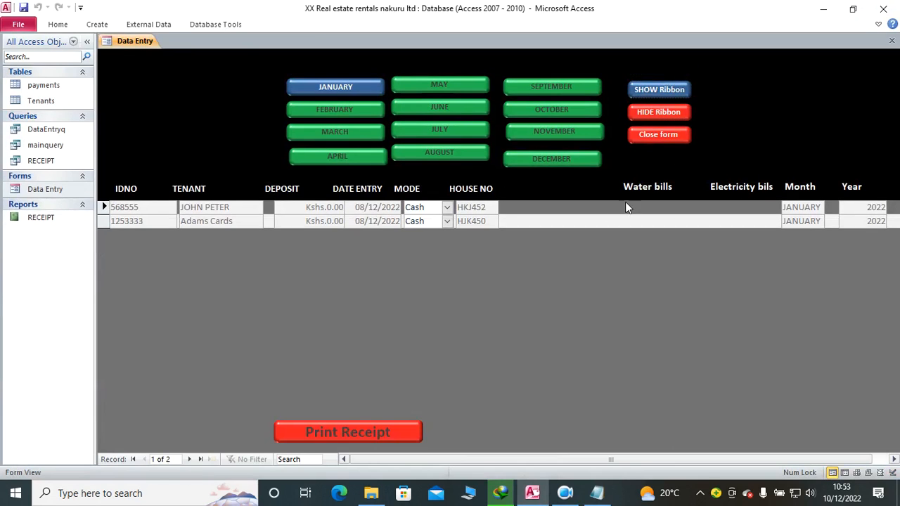
click(654, 137)
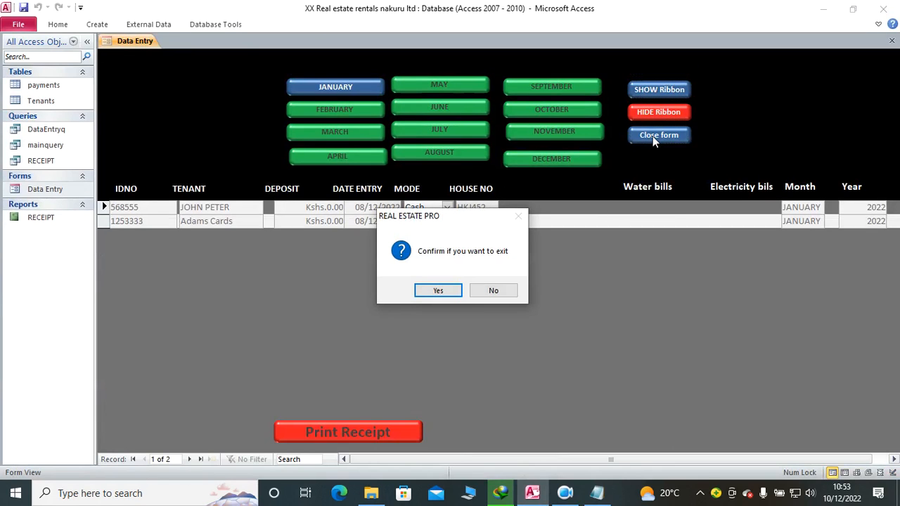
click(492, 292)
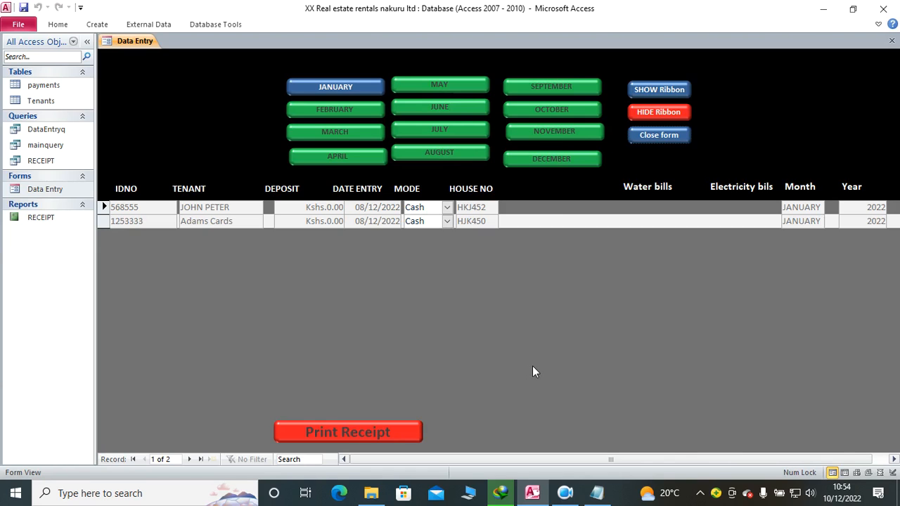
Step: Start a new Form Wizard form from the DataEntryq query and add the IDNO, DateEntry, DateExit and Reasons fields
right_click(200, 143)
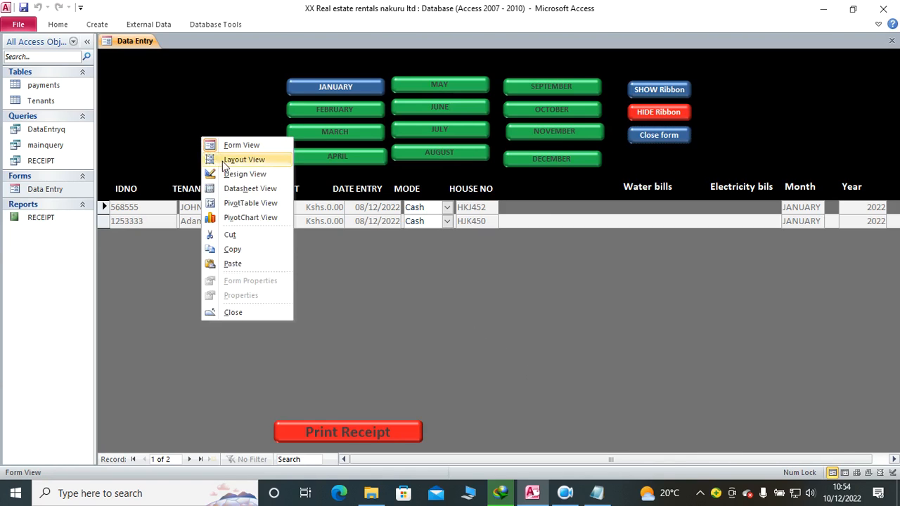
click(232, 173)
click(97, 25)
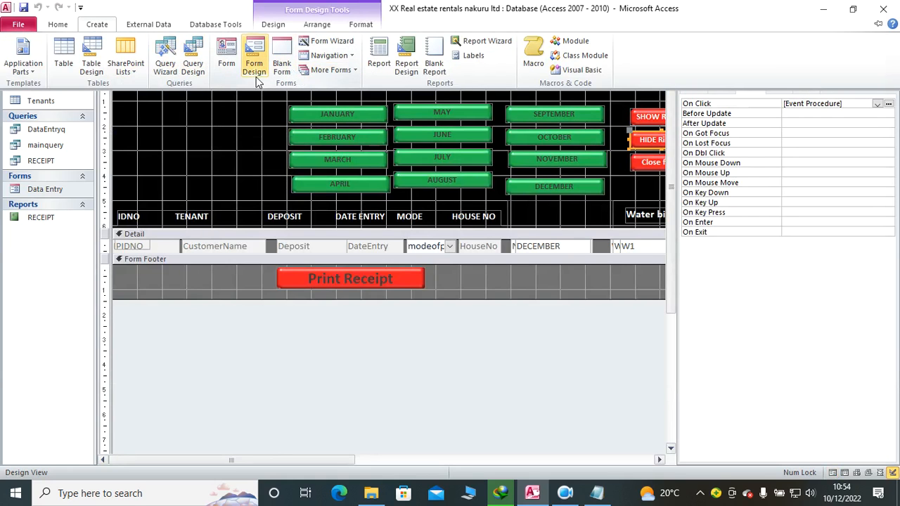
click(331, 42)
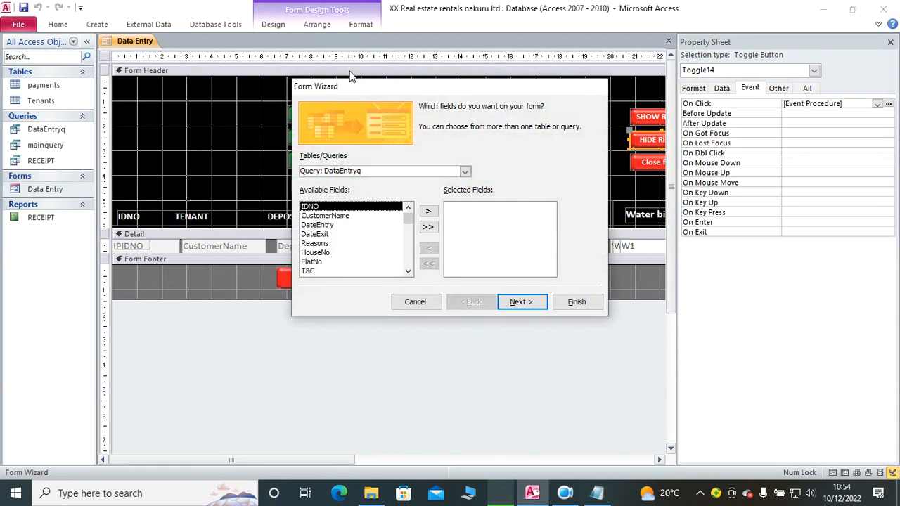
click(428, 211)
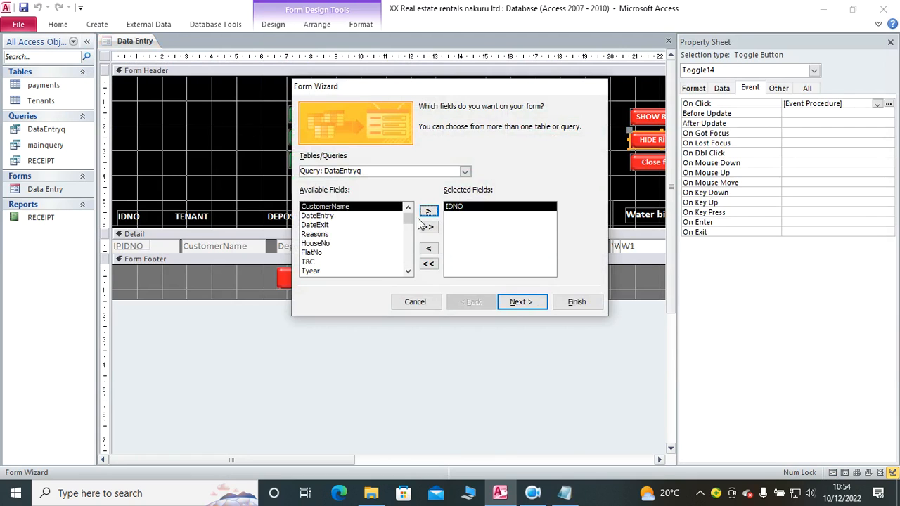
click(331, 216)
click(428, 212)
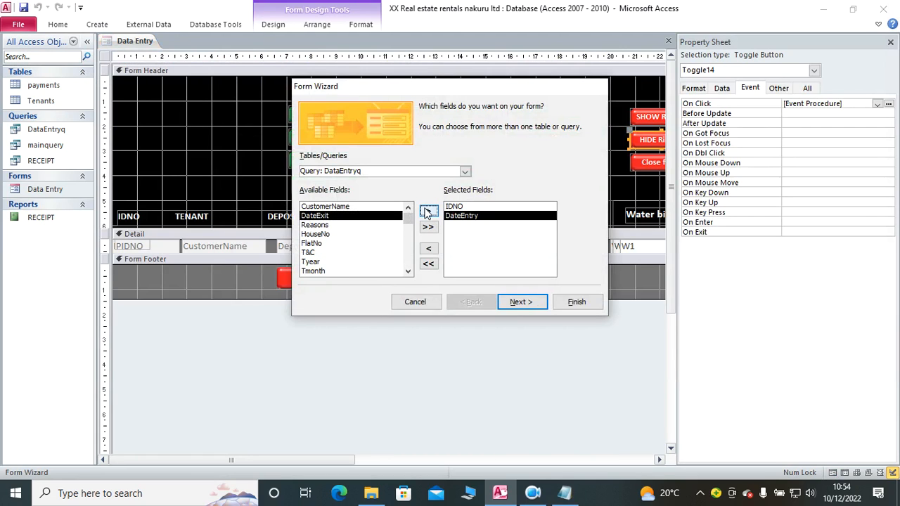
click(428, 211)
click(428, 211)
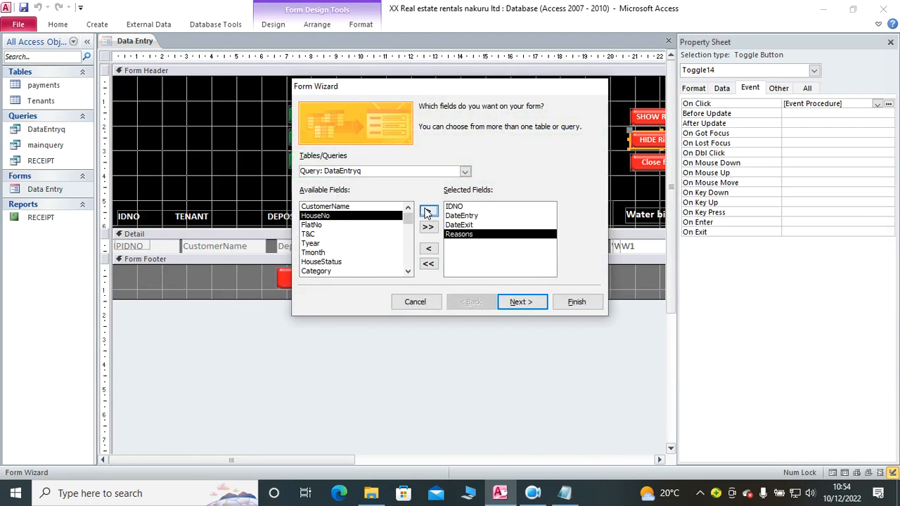
Step: Add the HouseNo, FlatNo, T&C, Tyear, Tmonth, HouseStatus, Category, Doc1 and Doc2 fields to the selected fields
click(428, 211)
click(429, 212)
click(428, 211)
click(429, 212)
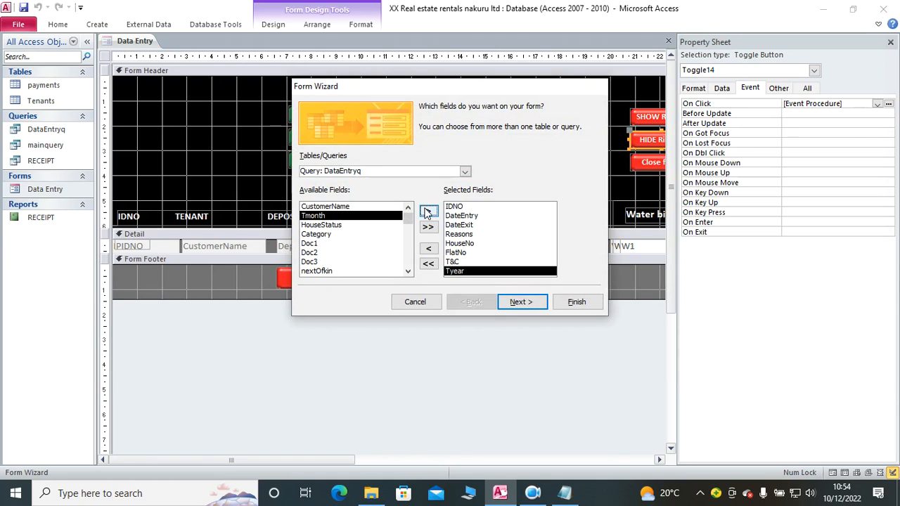
click(428, 212)
click(428, 212)
click(428, 212)
click(429, 211)
Step: Add the Doc3, nextOfkin, Address, HomeCounty, Deposit and HouseLocation fields to the selected fields
click(428, 212)
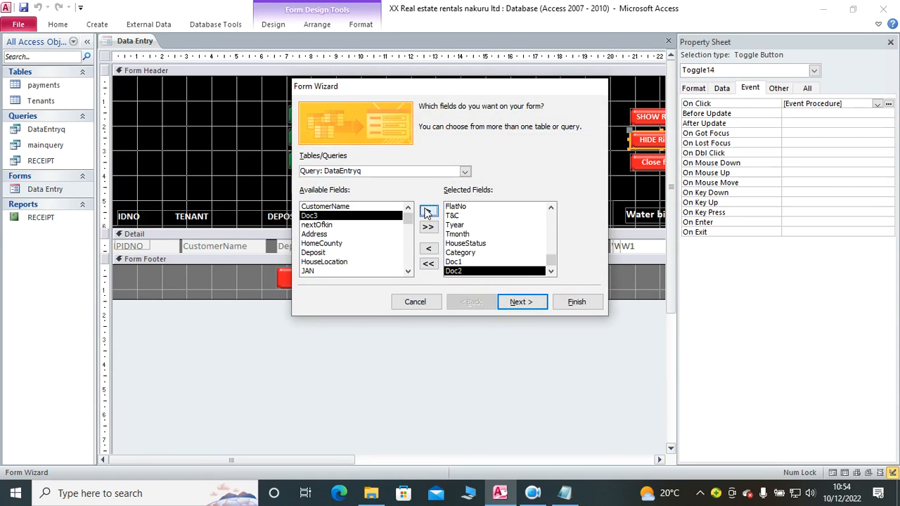
click(429, 211)
click(428, 212)
click(428, 212)
click(428, 211)
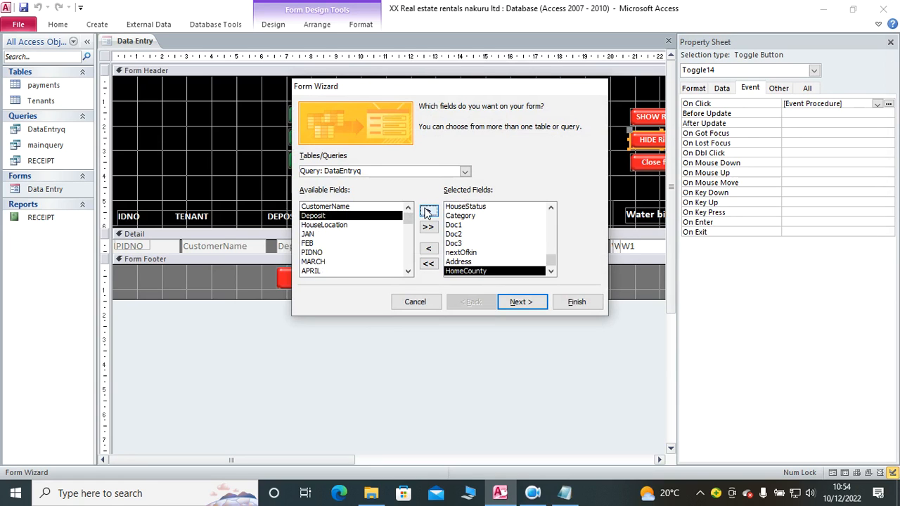
click(428, 212)
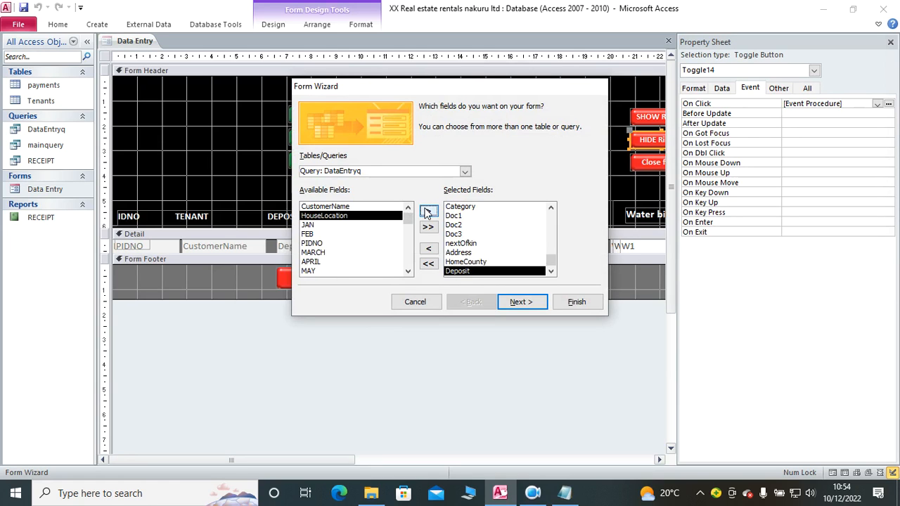
click(428, 211)
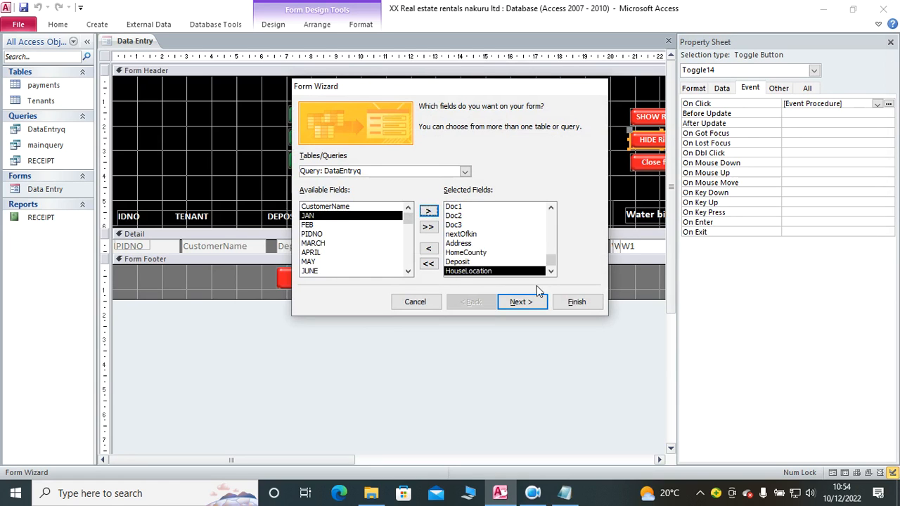
Step: Finish the Form Wizard with the default layout and the title DataEntryq, opening the form to view information
mouse_move(406, 221)
mouse_down()
mouse_move(412, 288)
mouse_move(410, 221)
mouse_move(410, 230)
mouse_up()
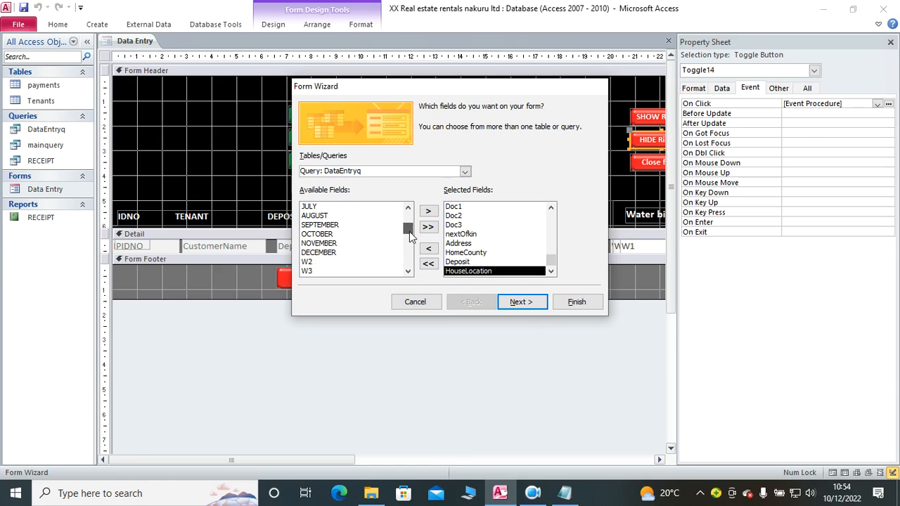
click(521, 304)
click(522, 306)
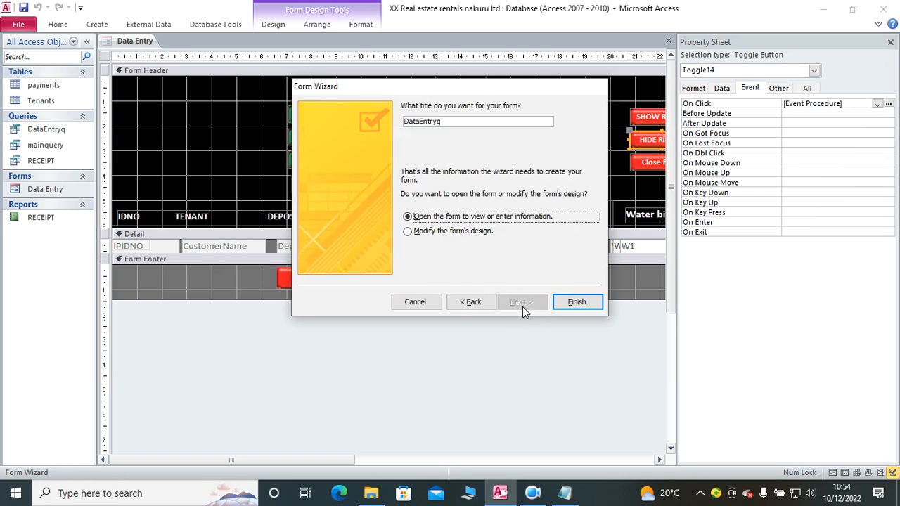
click(563, 303)
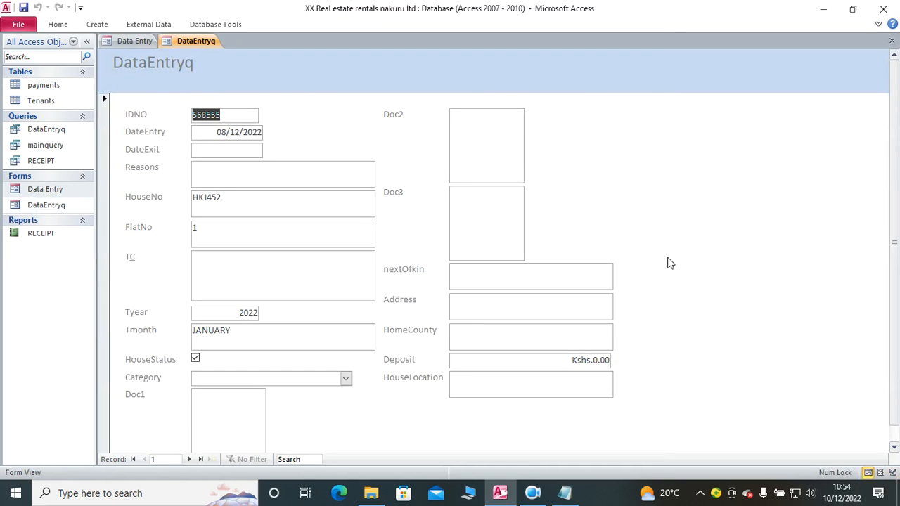
Step: Show the DataEntryq form in Design View and widen its header title label to about 18 cm, keeping its original position
right_click(592, 158)
click(649, 190)
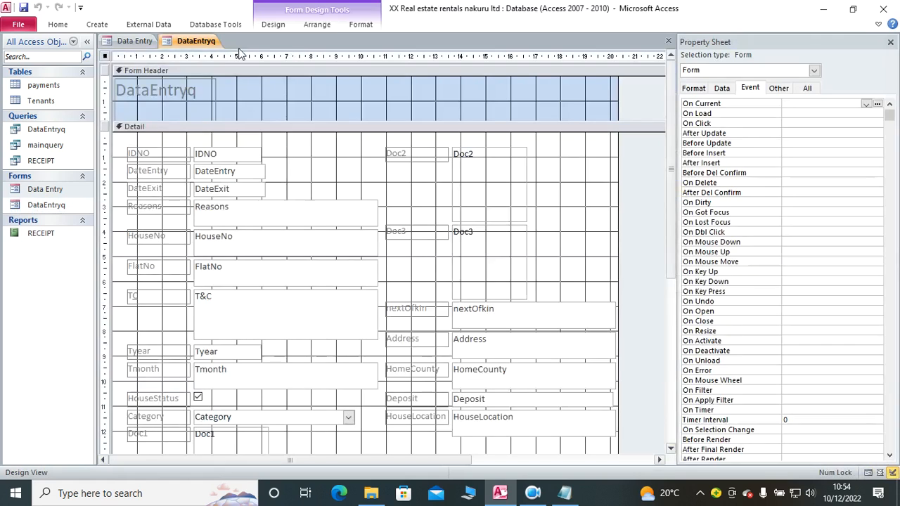
click(192, 83)
drag(219, 98, 564, 99)
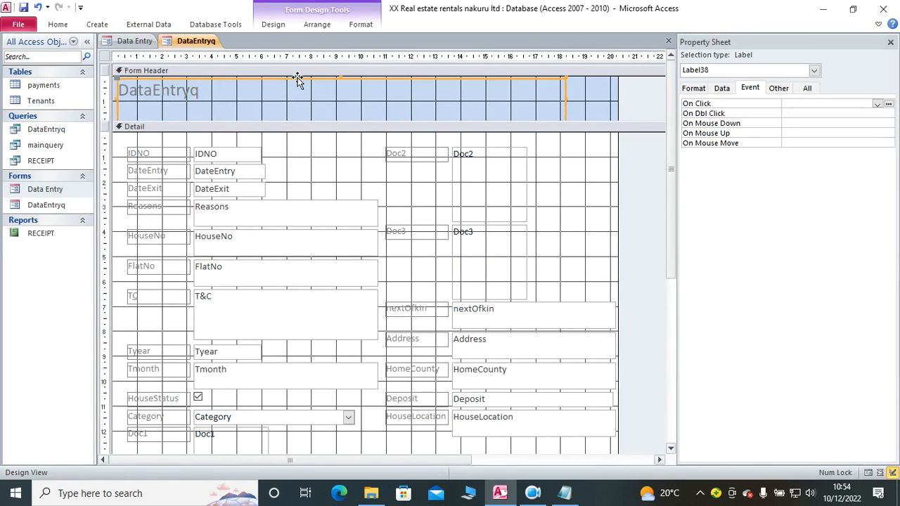
drag(297, 78, 227, 84)
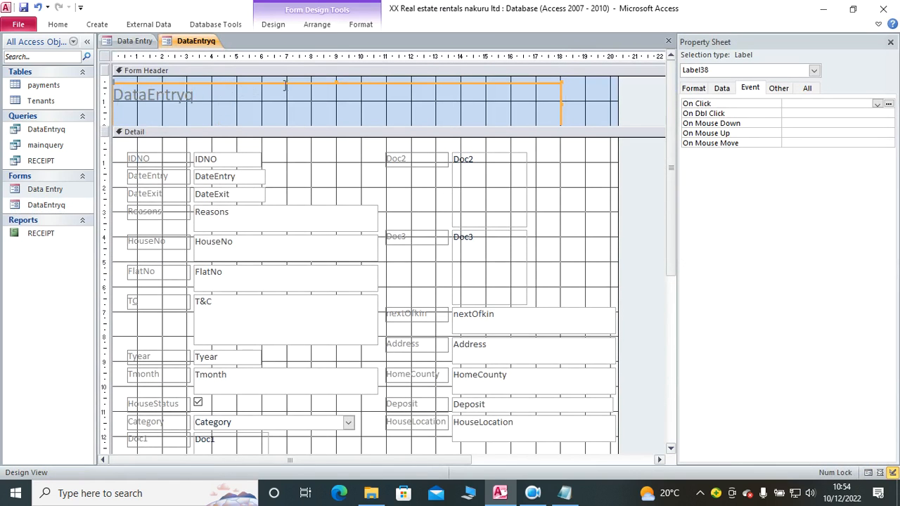
click(38, 7)
Step: Replace the header title text with "TENANTS DETAILS CAPTURE FORM"
drag(218, 90, 114, 83)
key(Caps_Lock)
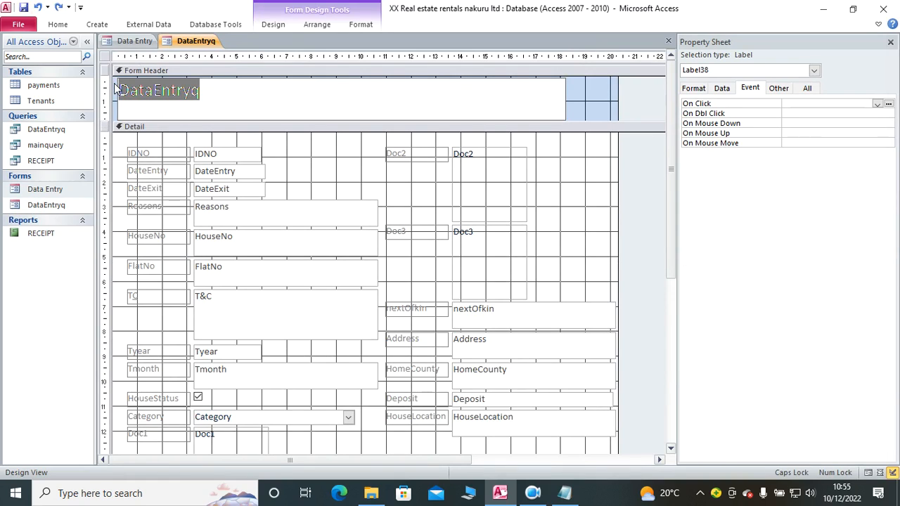
text(TENE)
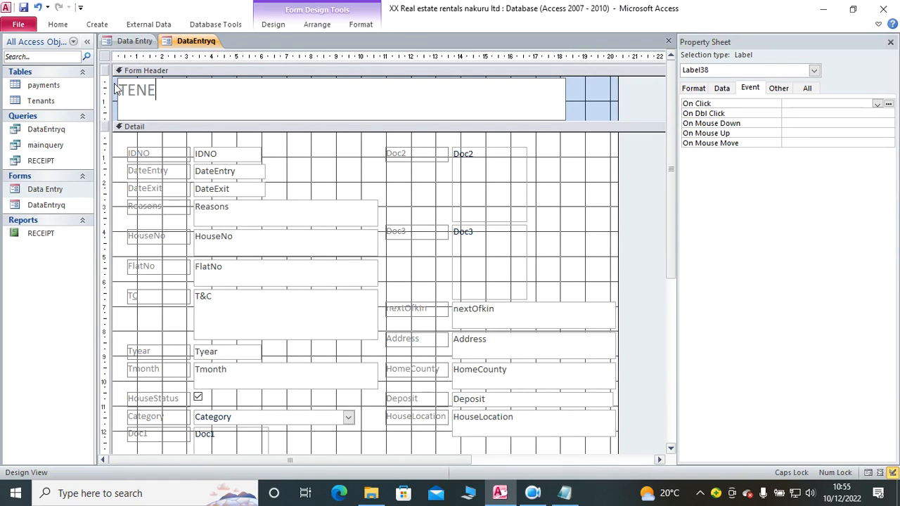
key(BackSpace)
text(ANTS DETAILS CAPTURE FORM)
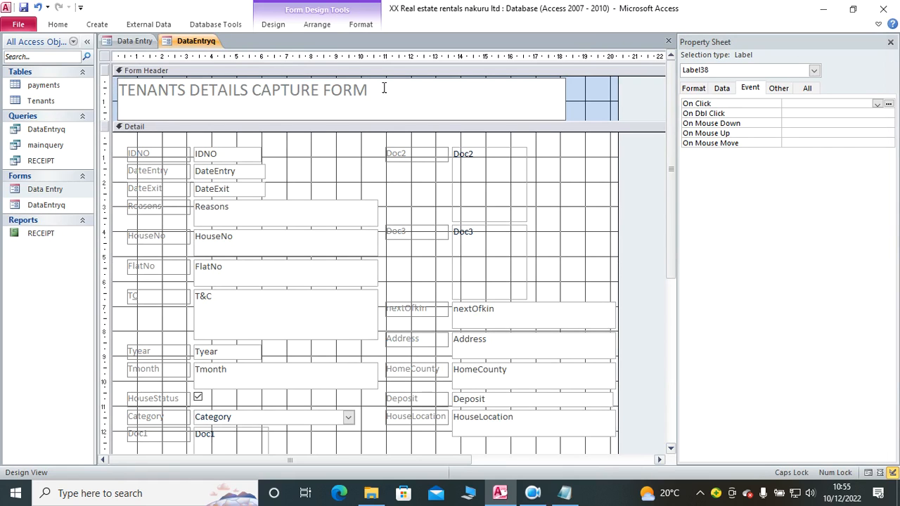
Step: Format the header title with font size 26, centred alignment and black text
click(360, 24)
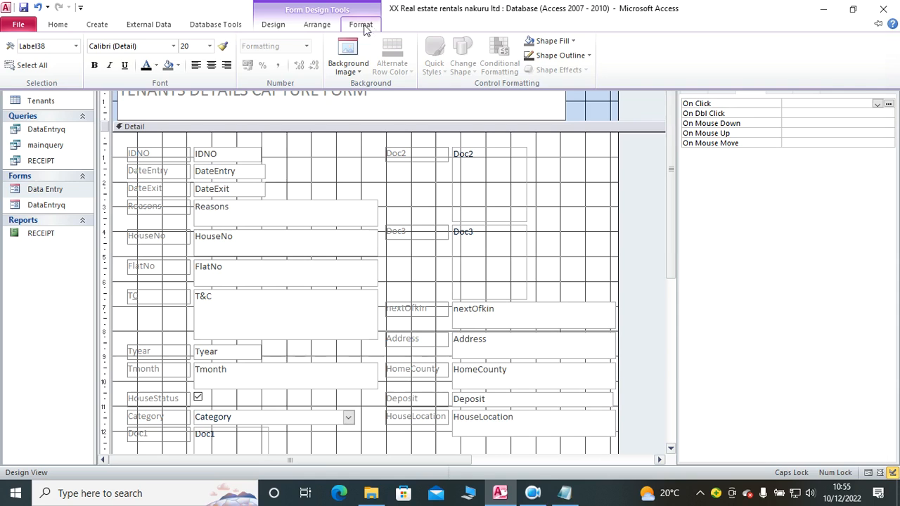
click(217, 50)
click(362, 26)
click(209, 46)
click(197, 186)
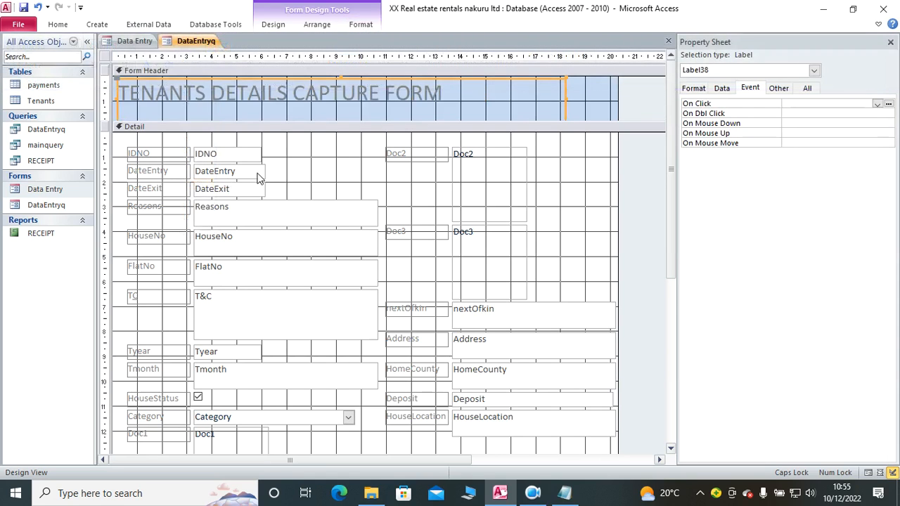
click(361, 24)
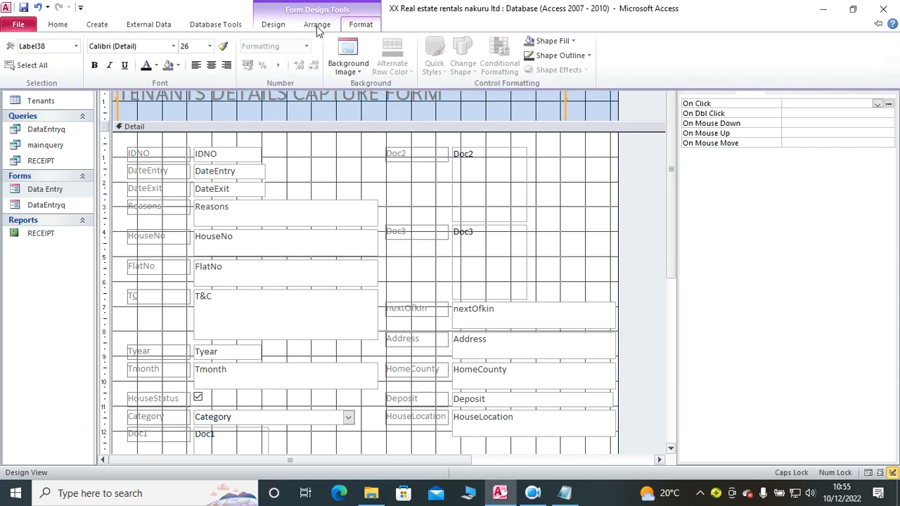
click(209, 65)
click(360, 24)
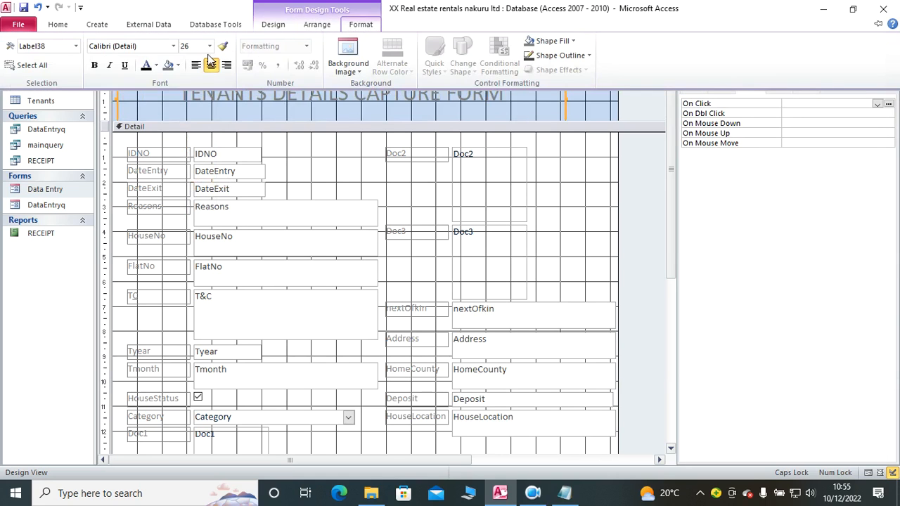
click(143, 62)
Step: Make the text of all labels and fields in the Detail section black and bold
drag(568, 152, 127, 435)
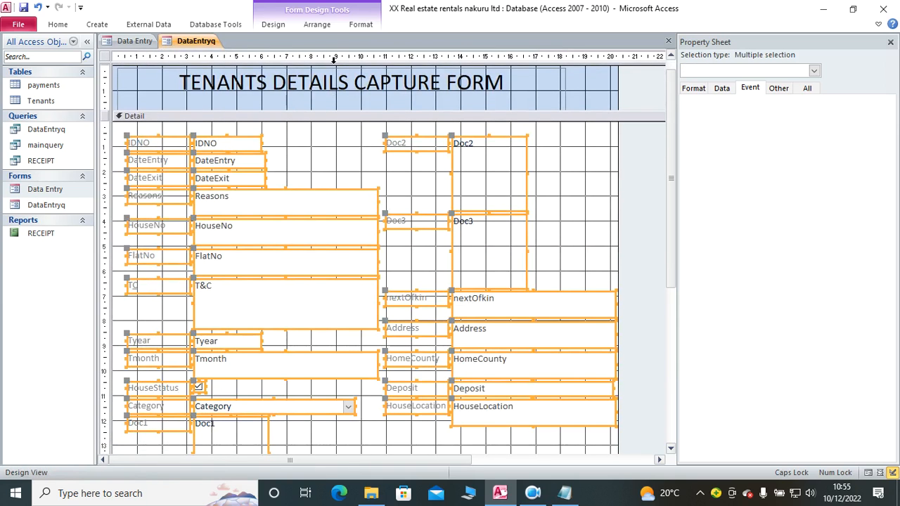
click(354, 27)
click(144, 63)
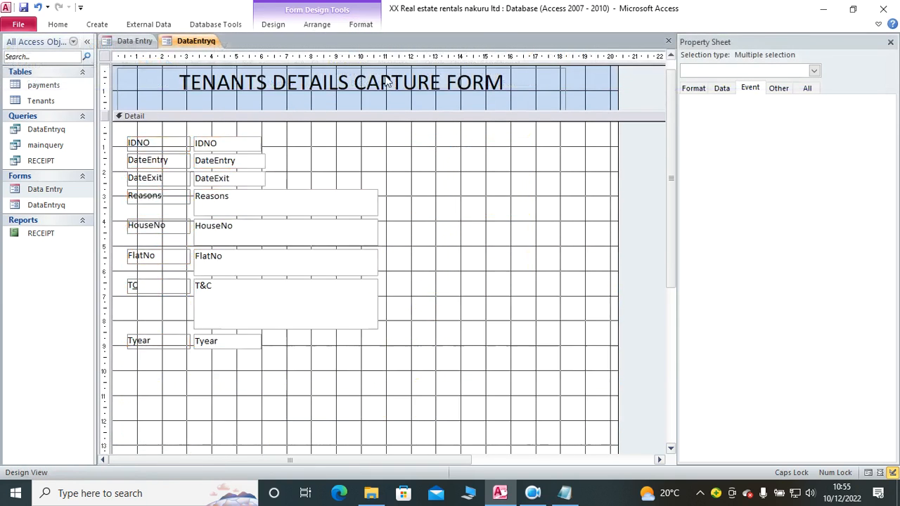
click(356, 27)
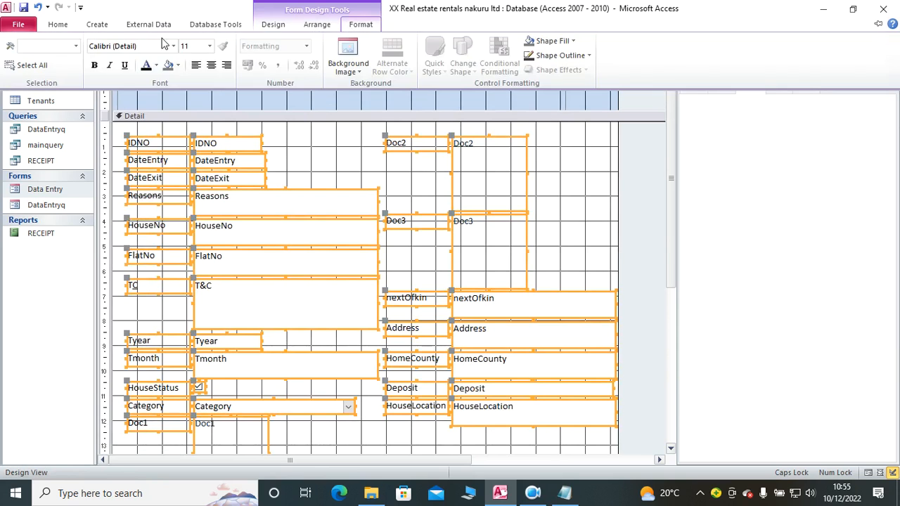
click(93, 67)
click(563, 176)
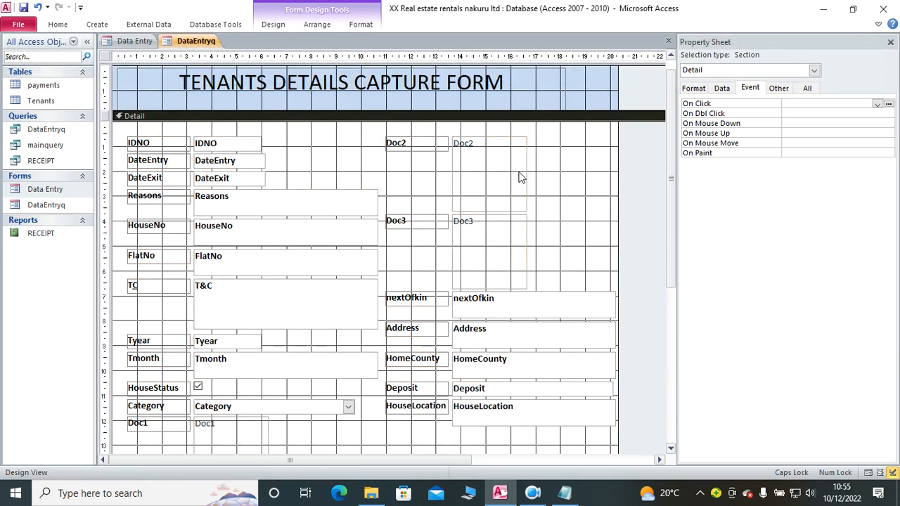
Step: Show DataEntryq in Form View and examine the layout of its fields and the Doc2 attachment box
click(46, 26)
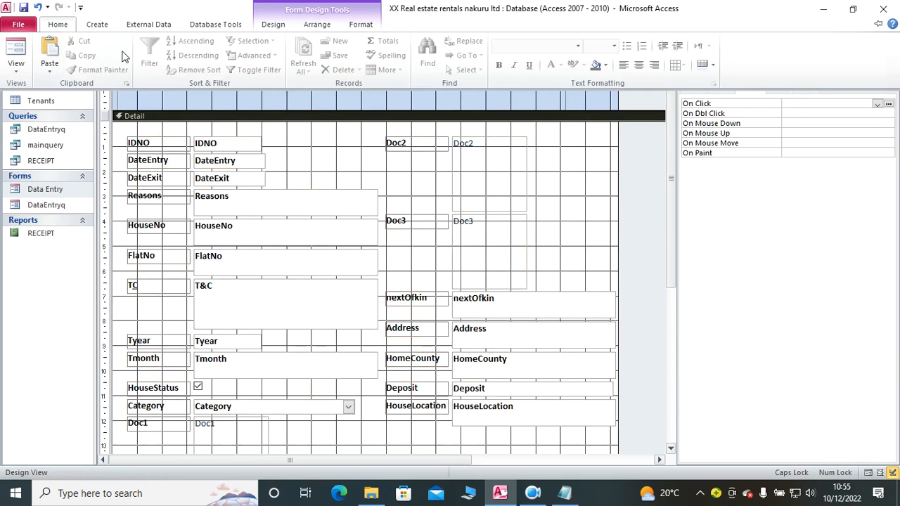
click(16, 50)
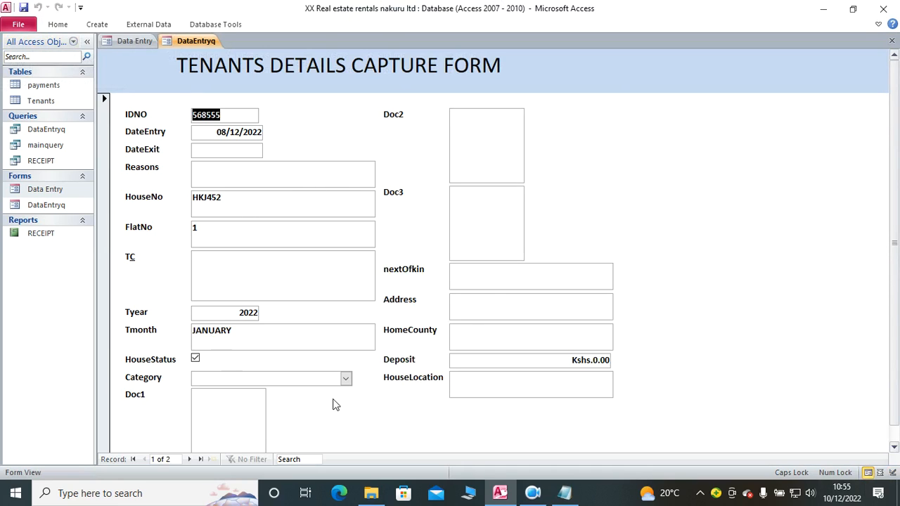
scroll(311, 345, down, 1)
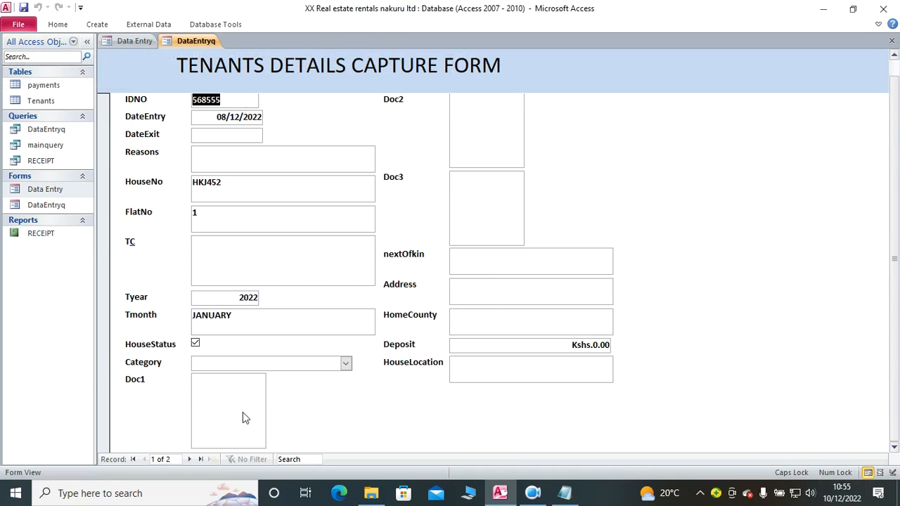
scroll(535, 201, up, 1)
click(489, 141)
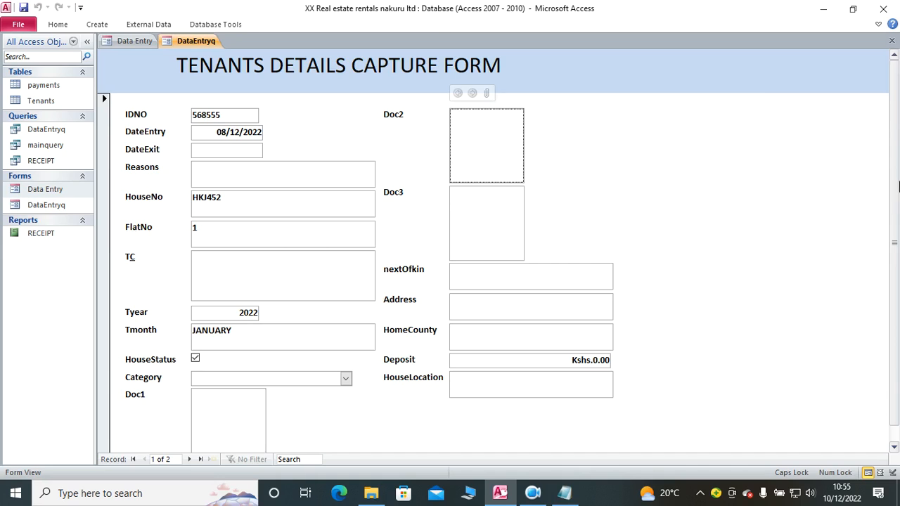
Step: Close the property sheet in the Data Entry design, then close the DataEntryq form and save its changes
click(140, 42)
click(140, 42)
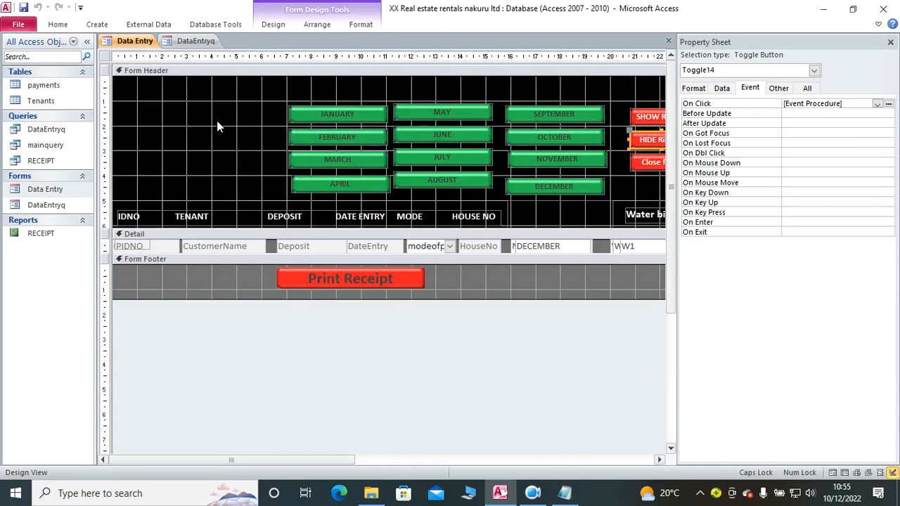
click(890, 42)
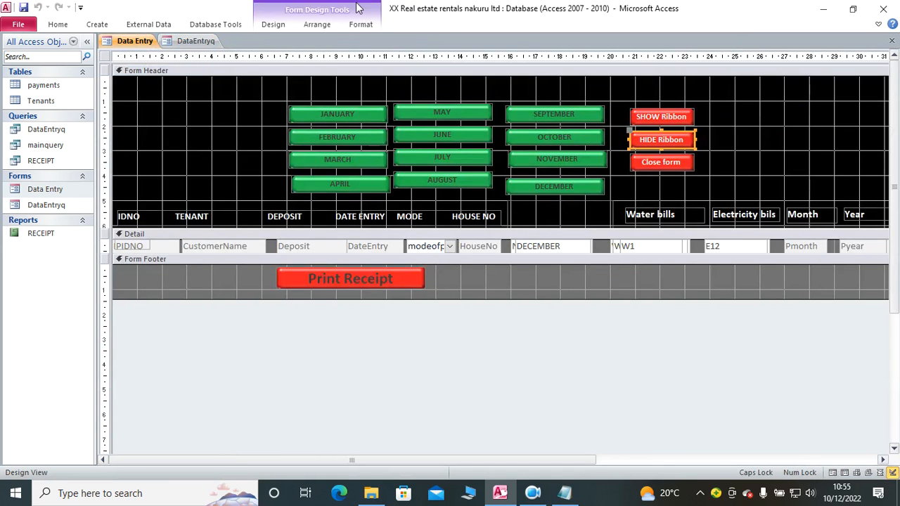
click(196, 42)
right_click(196, 43)
click(232, 66)
click(401, 281)
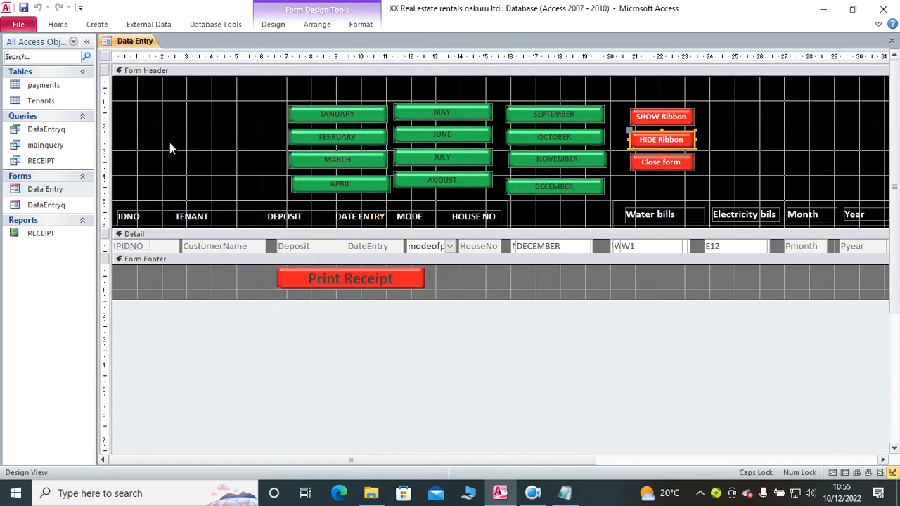
Step: Draw a toggle button in the Form Header beside the January–April buttons and caption it ADD TENANTS
click(271, 26)
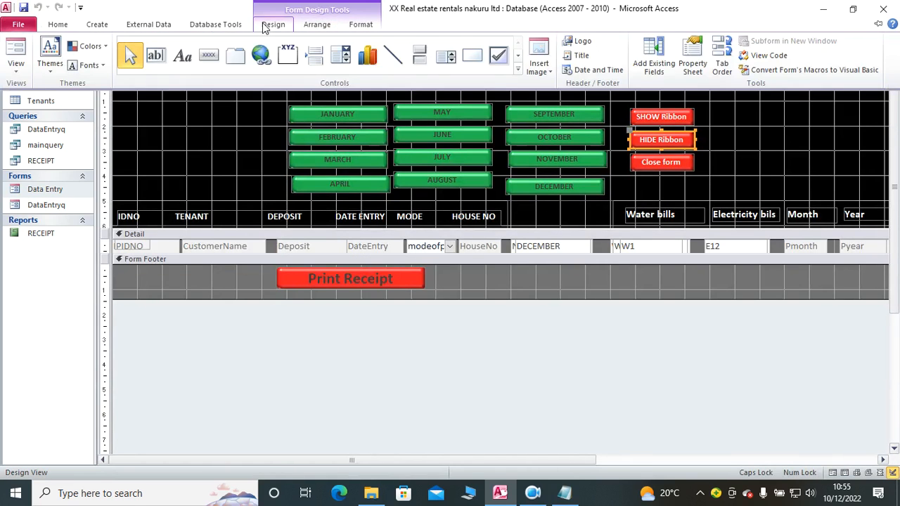
click(127, 159)
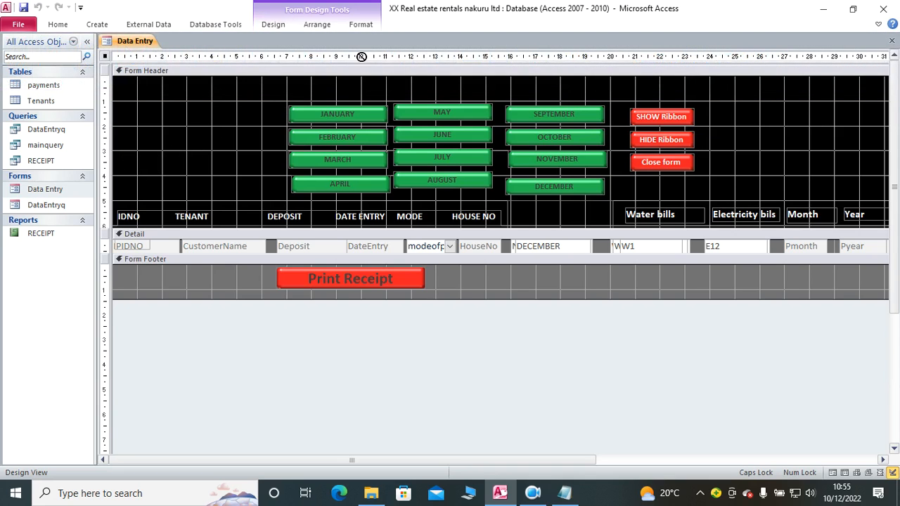
click(259, 23)
click(610, 150)
drag(119, 133, 256, 175)
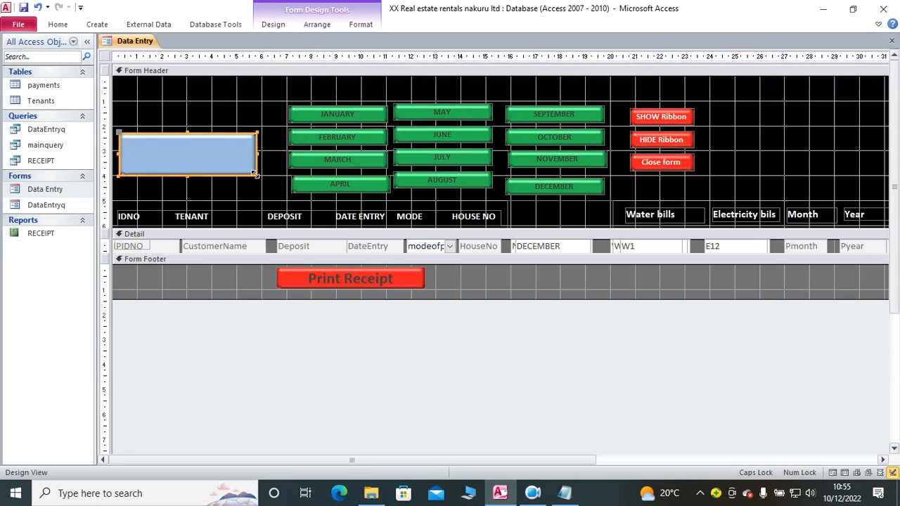
text(ADD TENANTS)
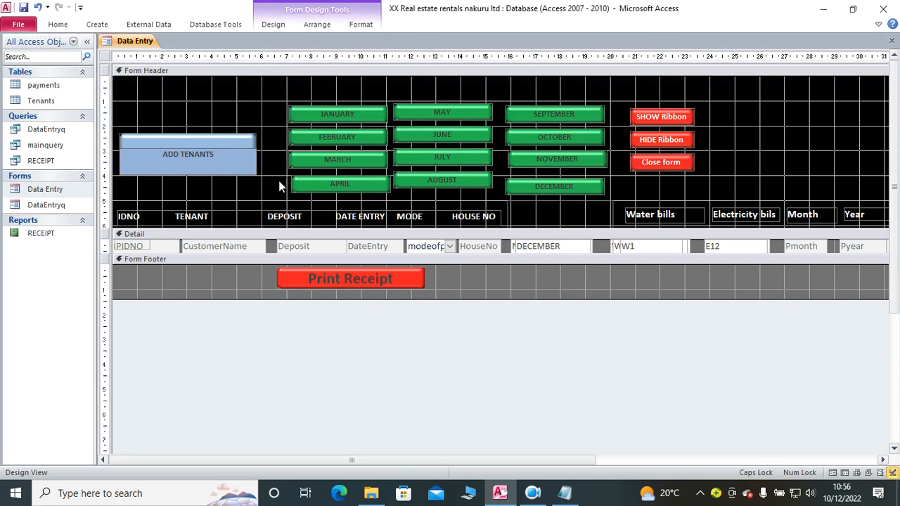
click(243, 117)
Step: Fill the ADD TENANTS button with the standard red used for the other action buttons
click(232, 152)
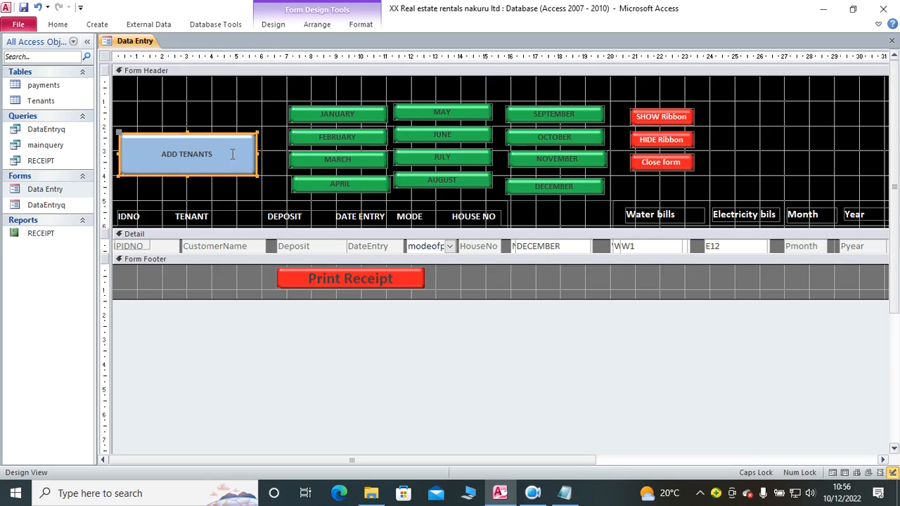
click(364, 26)
click(545, 41)
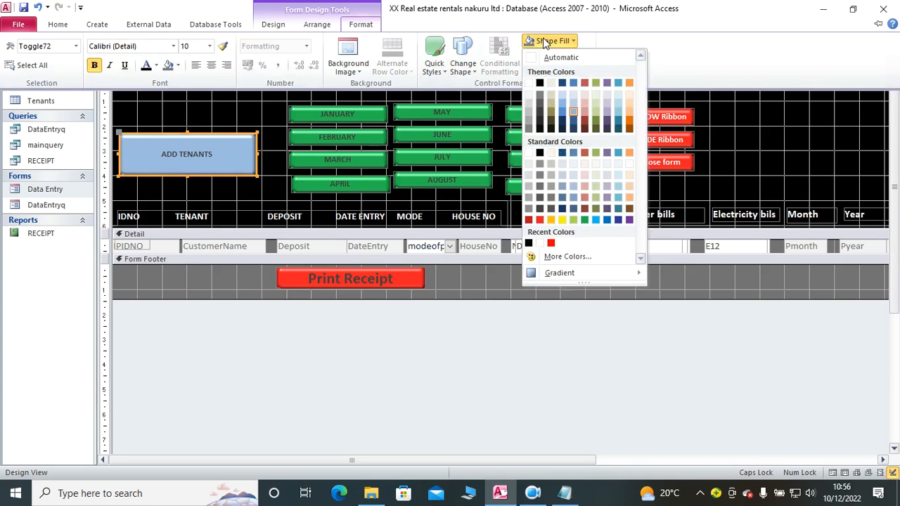
click(539, 220)
Step: Make the ADD TENANTS caption white and increase its font size
click(354, 26)
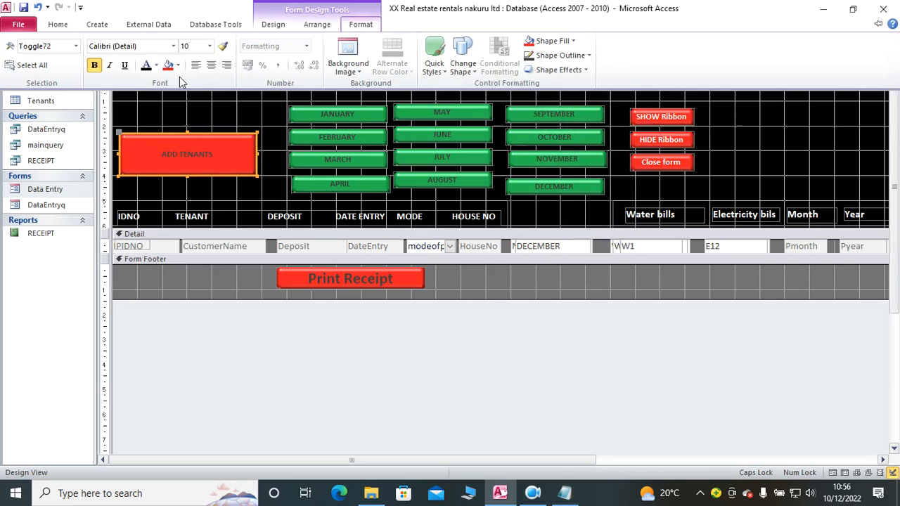
click(156, 64)
click(145, 109)
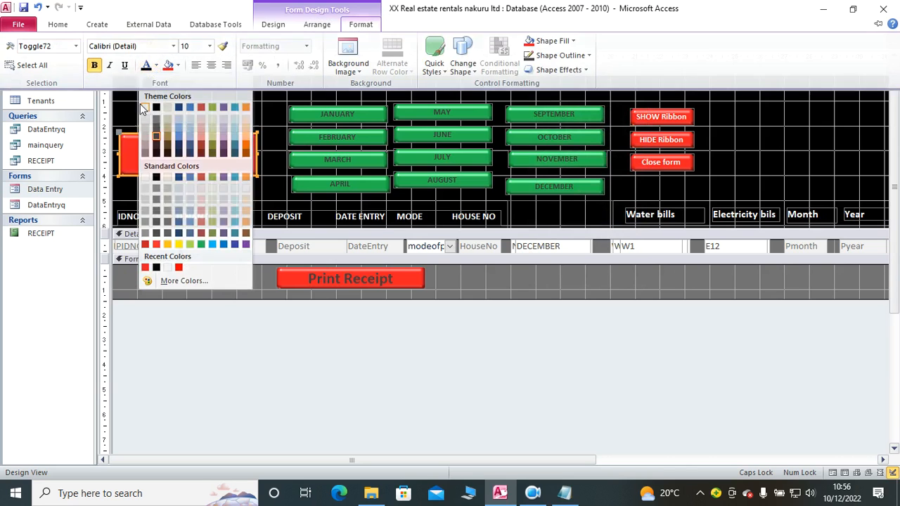
click(367, 27)
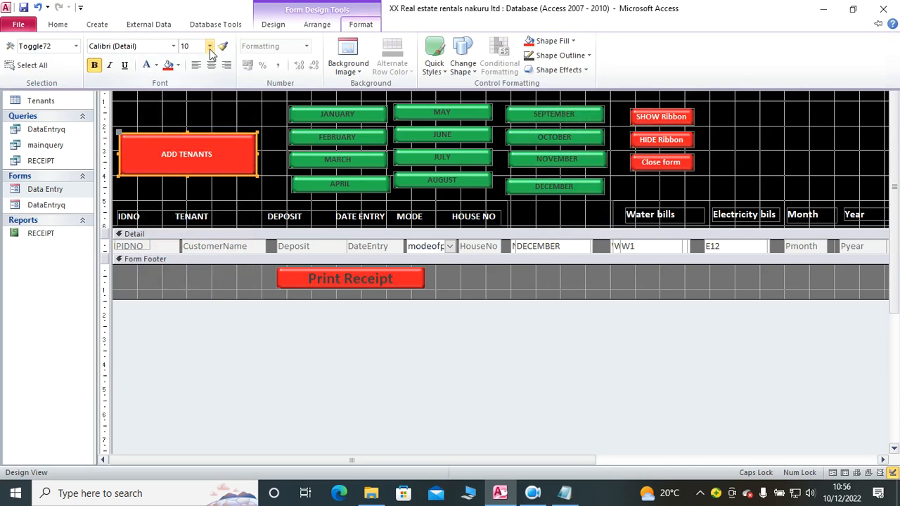
click(209, 46)
click(187, 124)
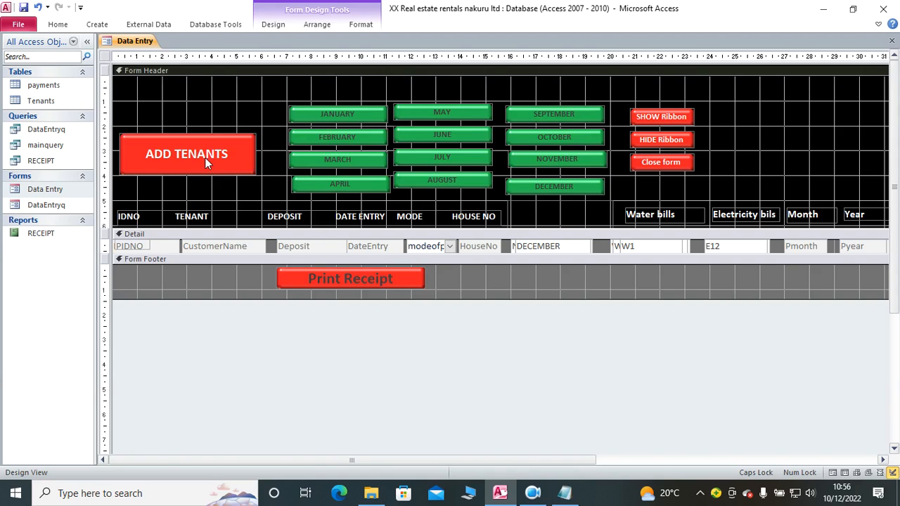
Step: Assign an event procedure to the ADD TENANTS button's On Click event and open its code
right_click(205, 157)
click(246, 471)
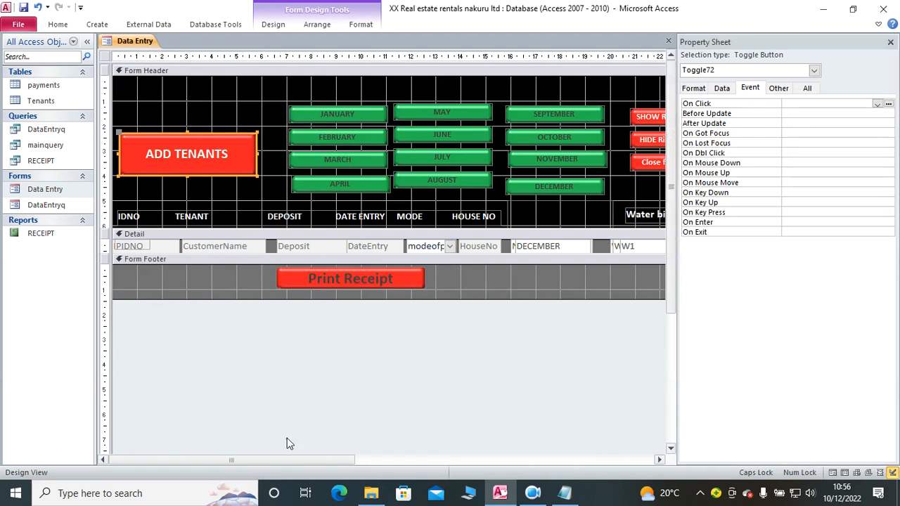
click(877, 104)
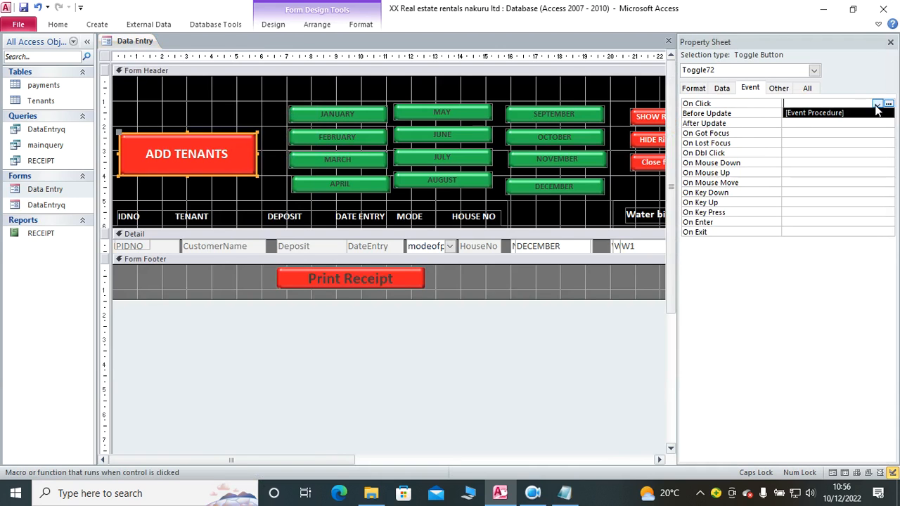
click(815, 113)
click(889, 103)
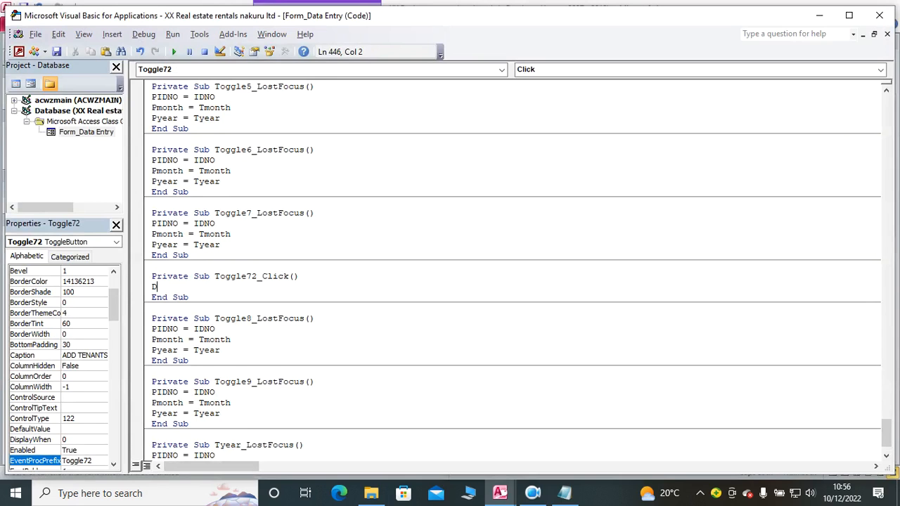
Step: Add a DoCmd.Close statement to the Toggle72_Click procedure
text(DOCMD.cl)
key(Tab)
key(Return)
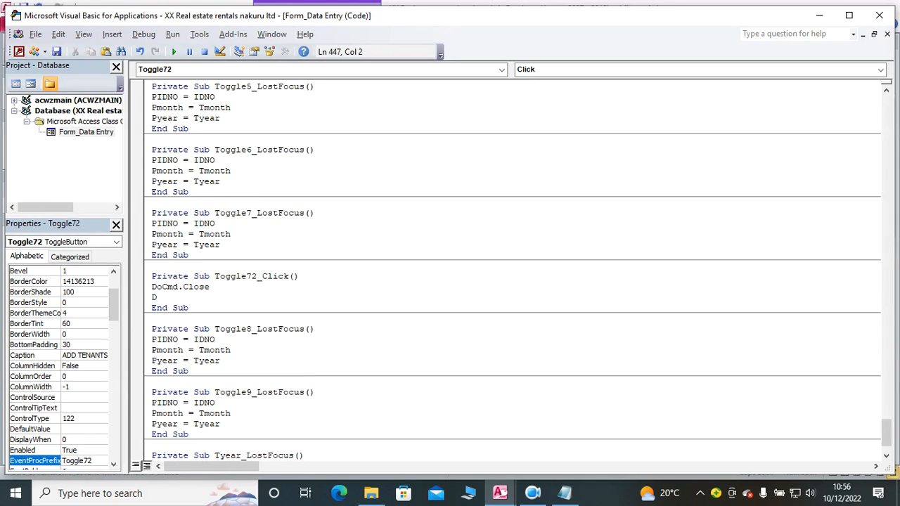
Step: Enter a DoCmd.openform statement below DoCmd.Close in the Toggle72_Click procedure
text(Docmd.ope)
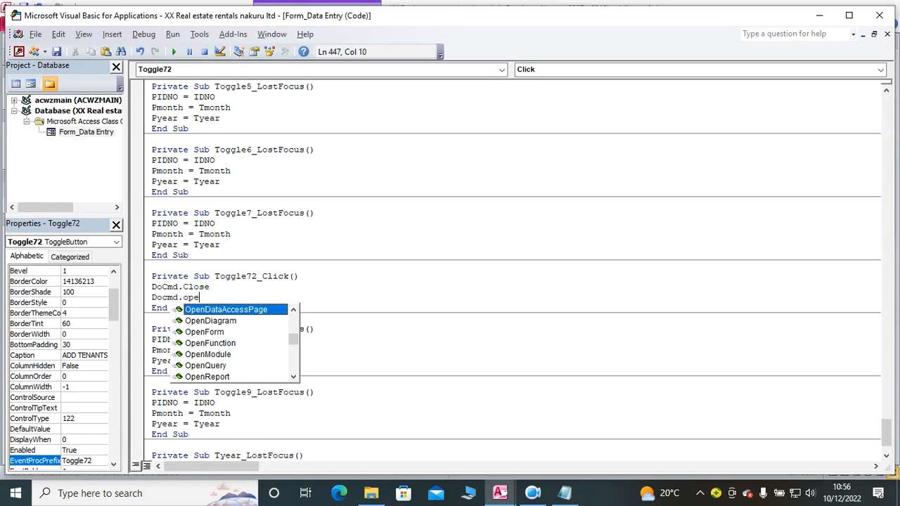
key(Right)
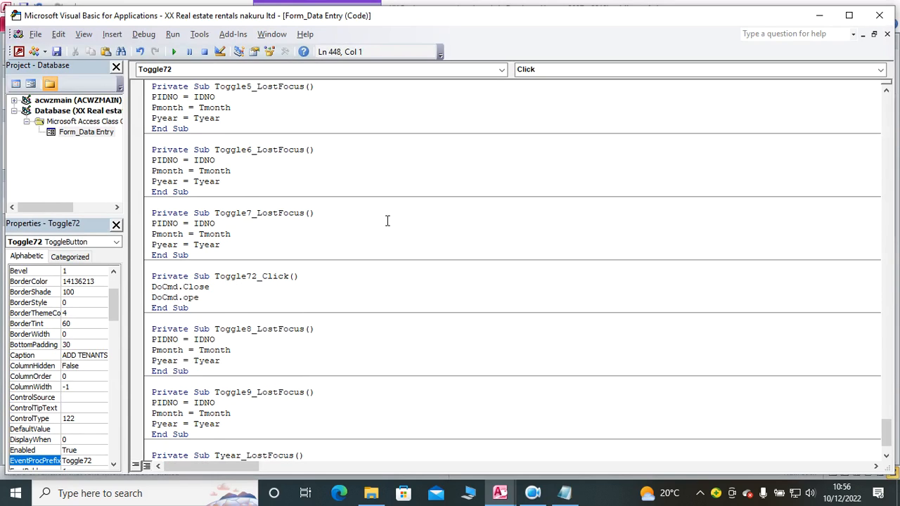
click(224, 299)
text(nform)
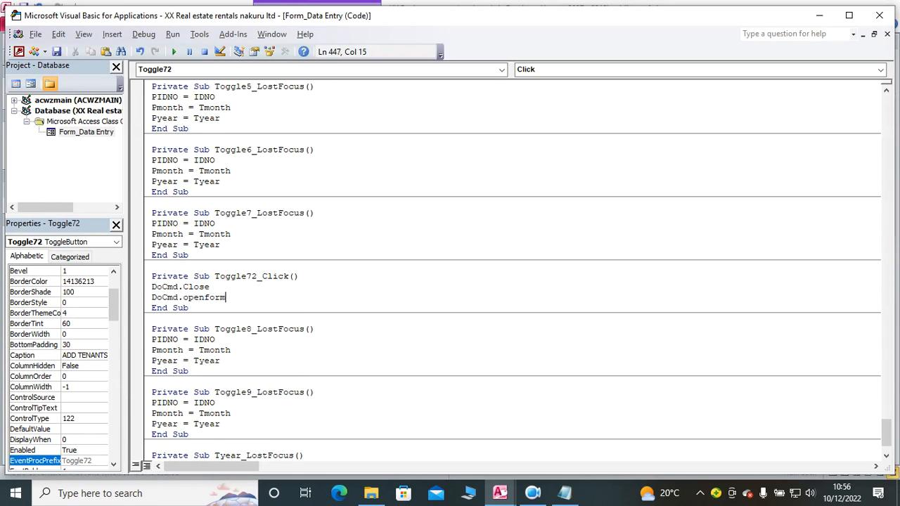
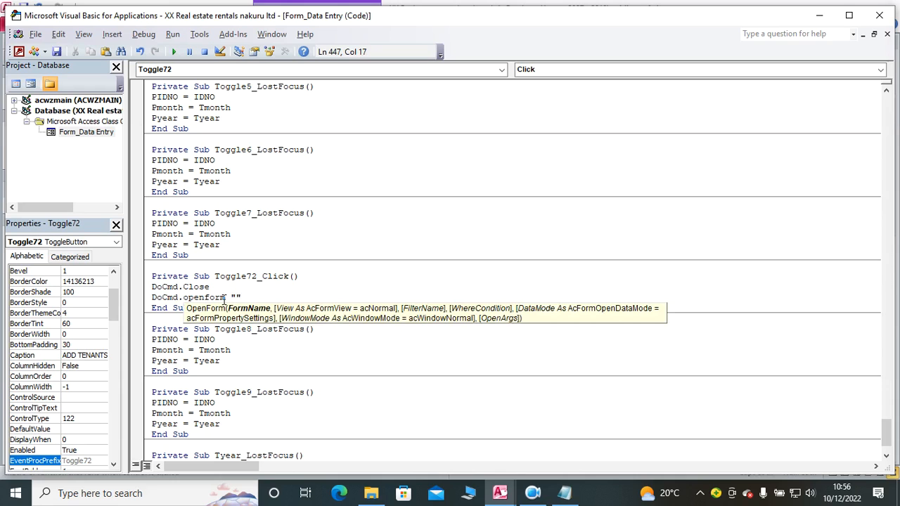
Step: Copy the DataEntryq form's name and insert it between the quotes of the DoCmd.OpenForm statement in Toggle72_Click
click(824, 18)
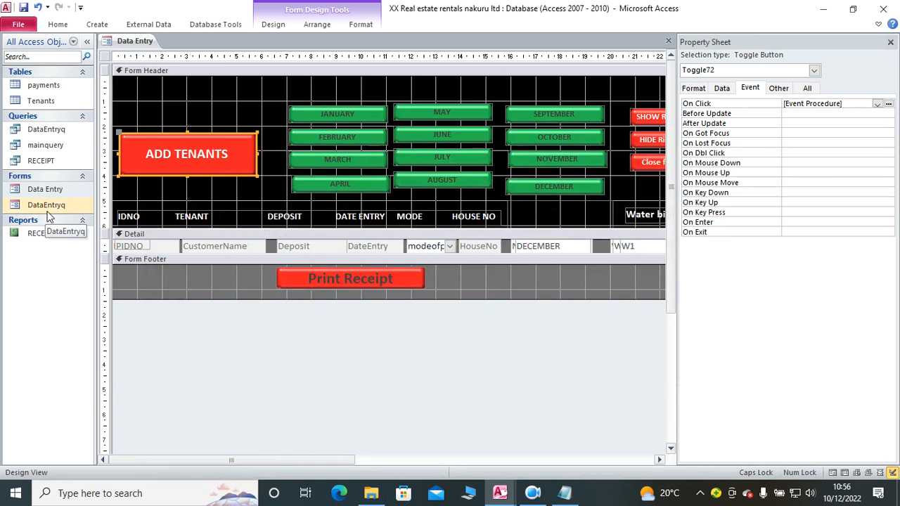
right_click(49, 208)
click(84, 281)
key(ctrl+c)
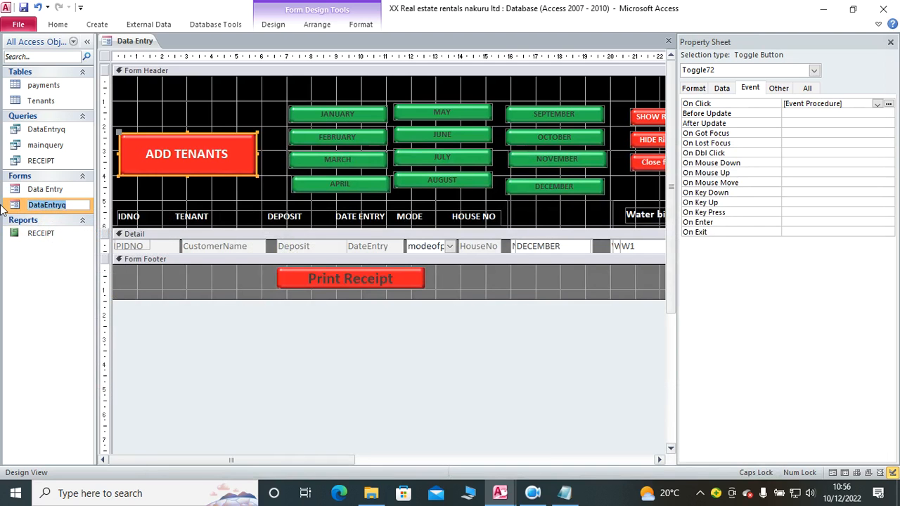
mouse_move(499, 492)
click(577, 429)
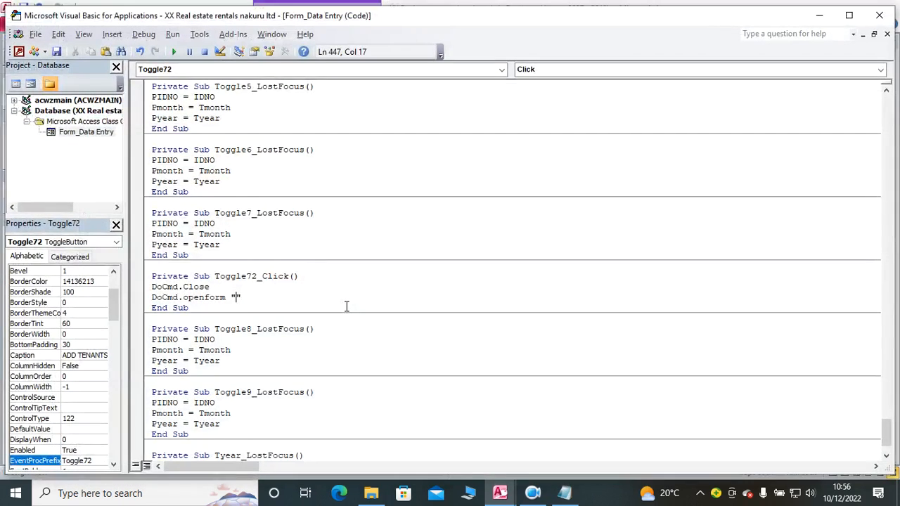
key(ctrl+v)
click(326, 343)
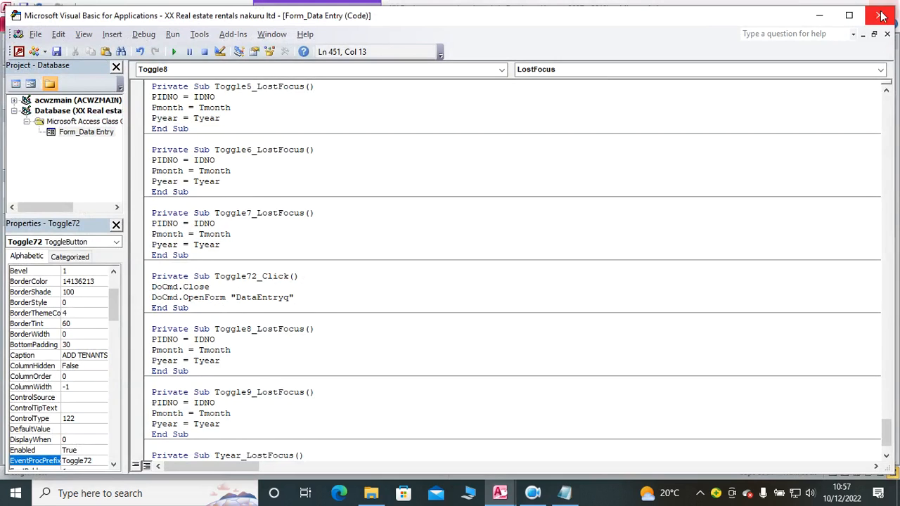
click(815, 20)
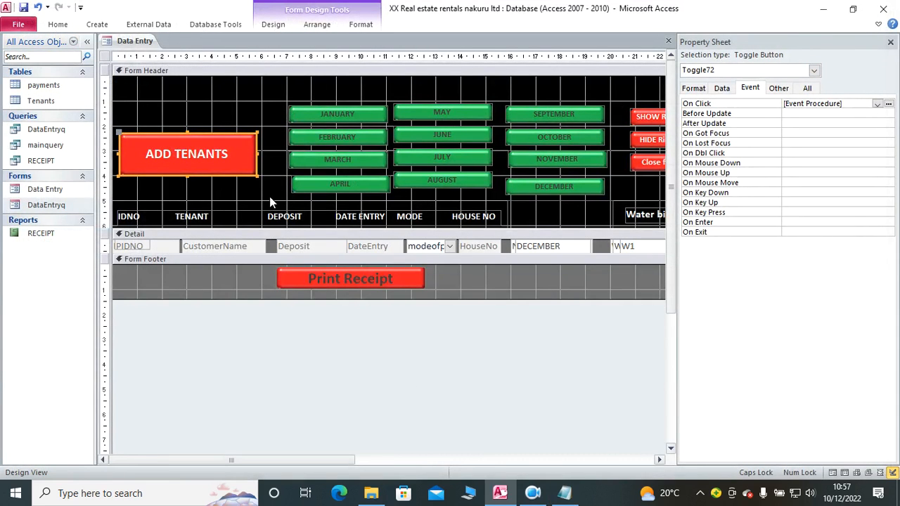
Step: Show the Data Entry form in Form view and test the ADD TENANTS button
click(563, 494)
click(503, 495)
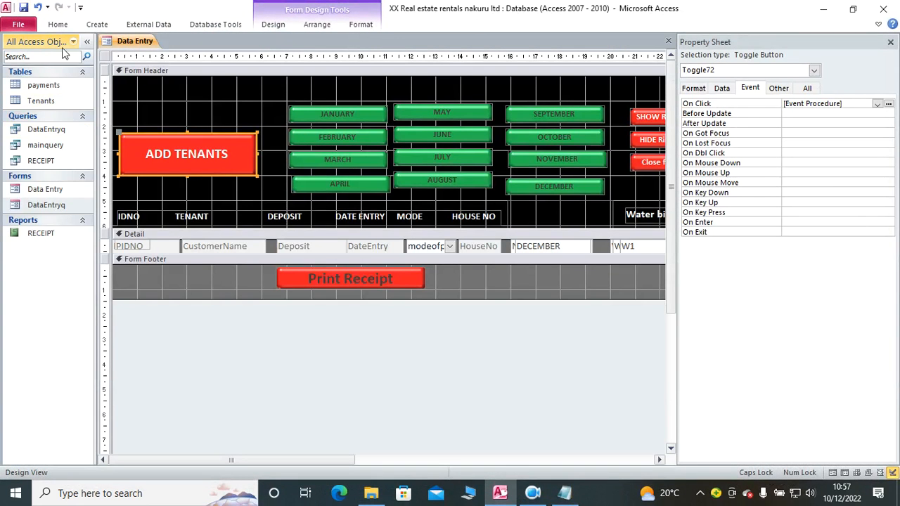
click(61, 25)
click(15, 52)
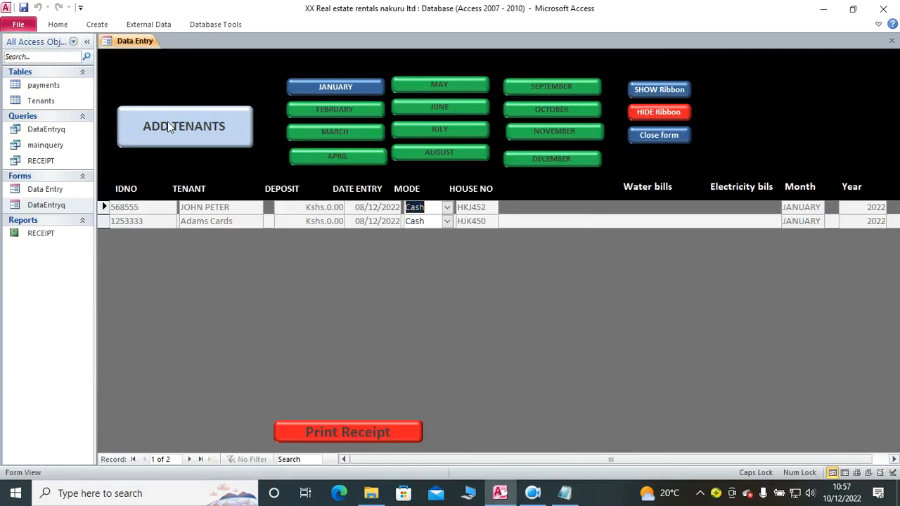
click(176, 128)
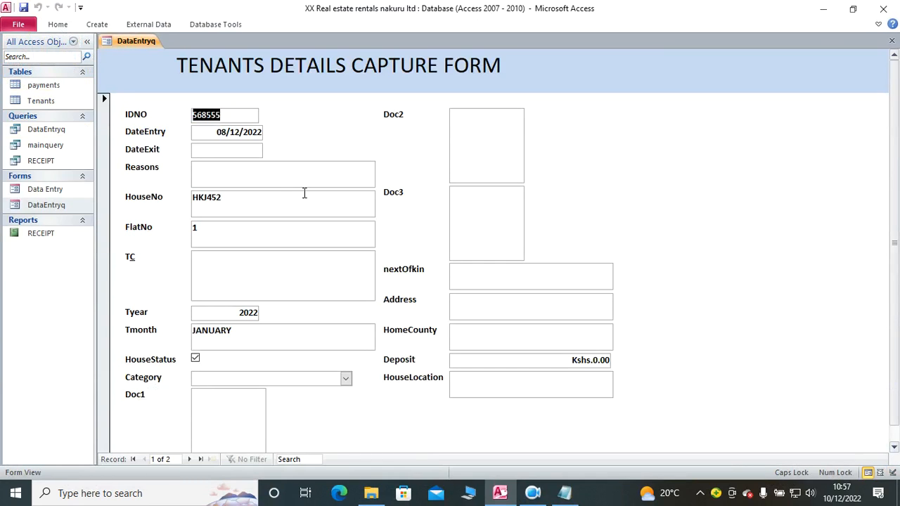
Step: Open the tenants details capture form in Design view and add a toggle button captioned CLOSE FORM beside the Doc2 field
right_click(583, 132)
click(627, 166)
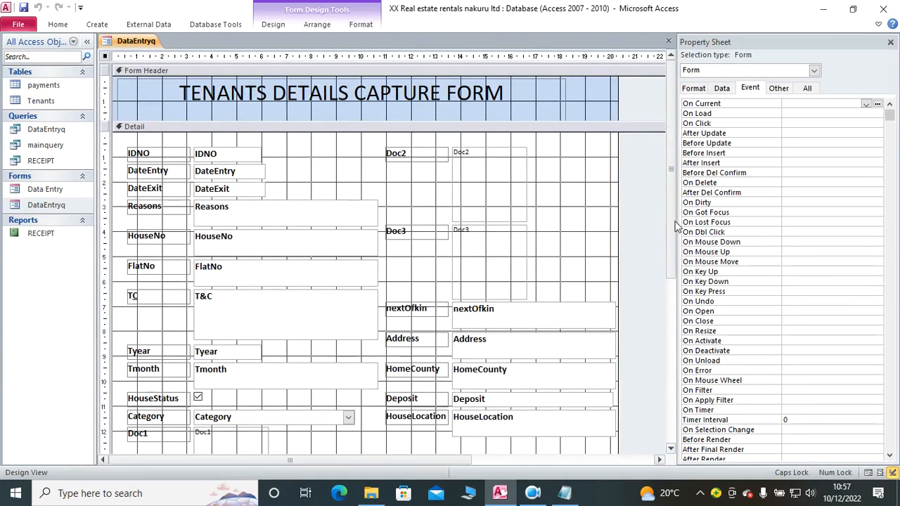
click(273, 24)
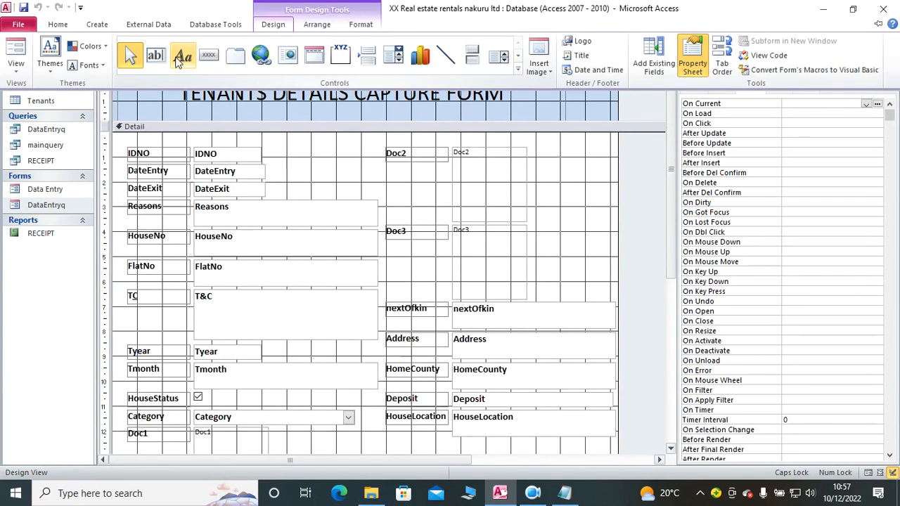
click(470, 63)
mouse_move(555, 149)
mouse_down()
mouse_move(595, 237)
mouse_move(608, 231)
mouse_up()
click(596, 208)
text(cLOC)
key(BackSpace)
text(SE FORM)
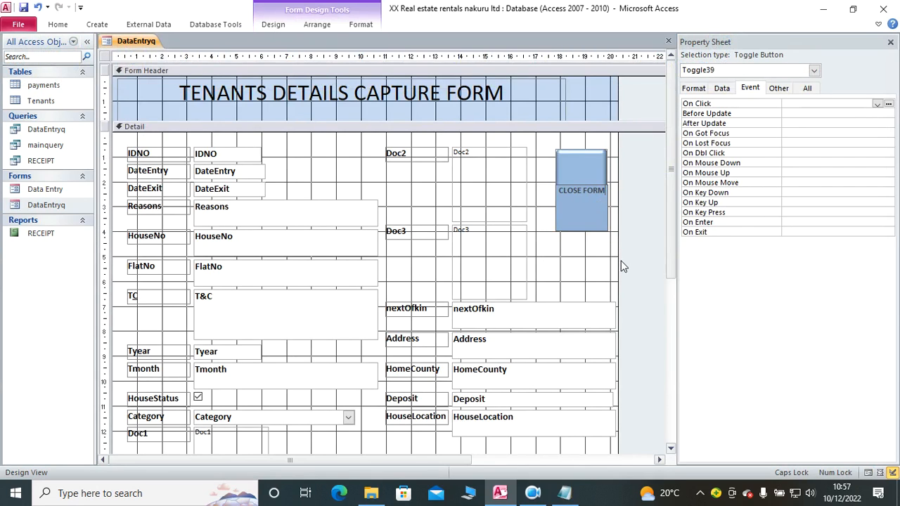
Step: Widen the form and the CLOSE FORM button, and set the button's font size to 16
drag(617, 256, 640, 256)
drag(608, 190, 624, 190)
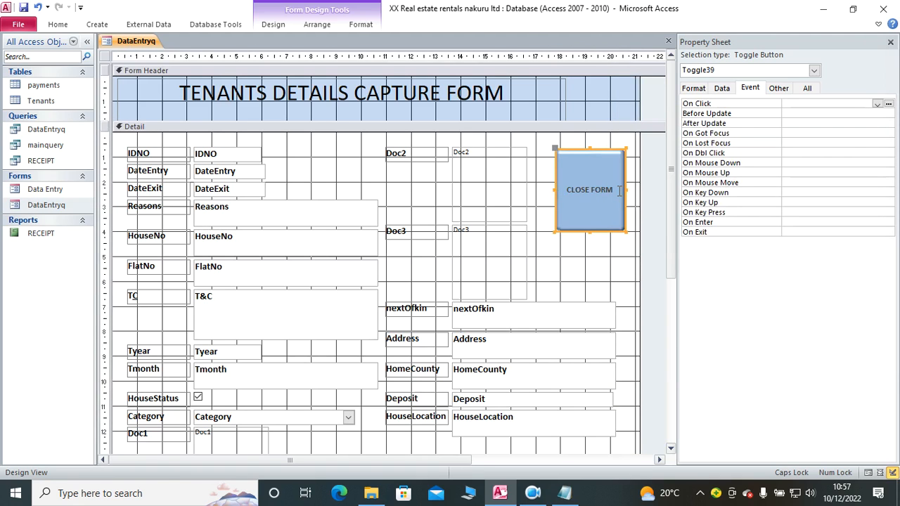
click(367, 24)
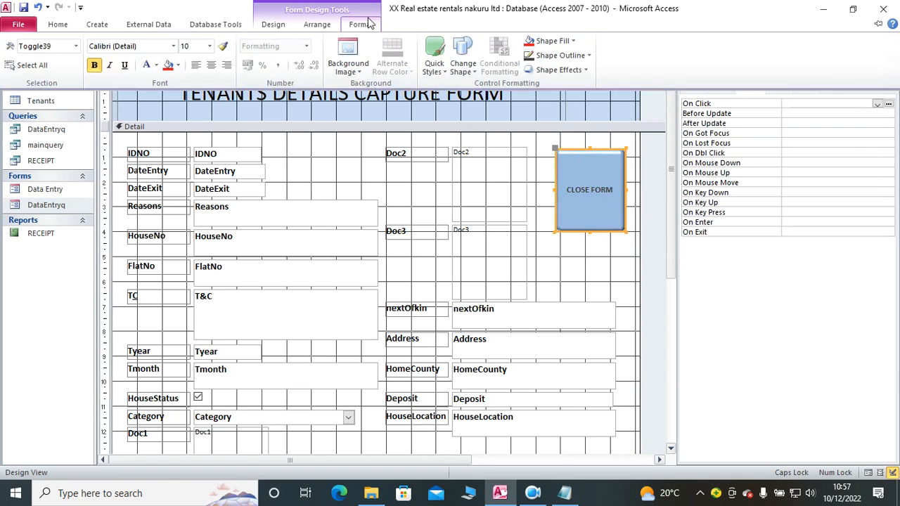
click(208, 45)
click(197, 127)
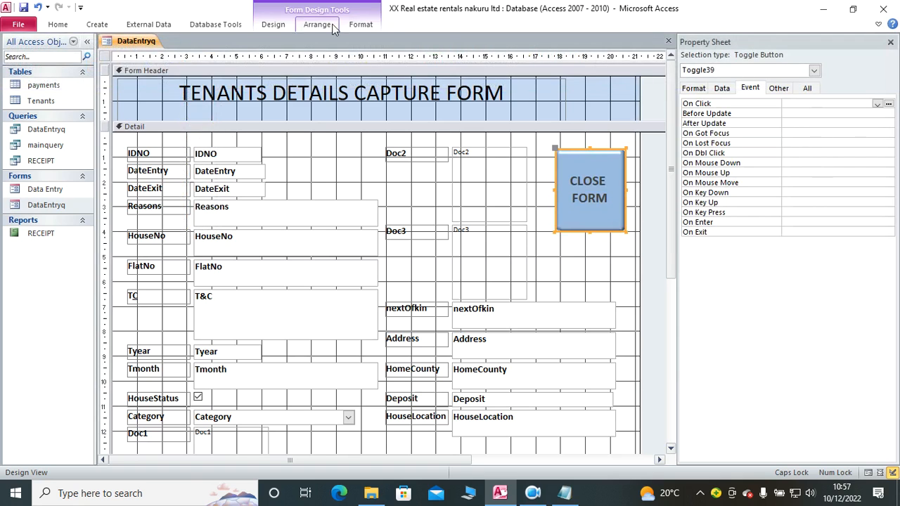
Step: Give the CLOSE FORM button a black shape fill and white caption text
click(360, 24)
click(561, 41)
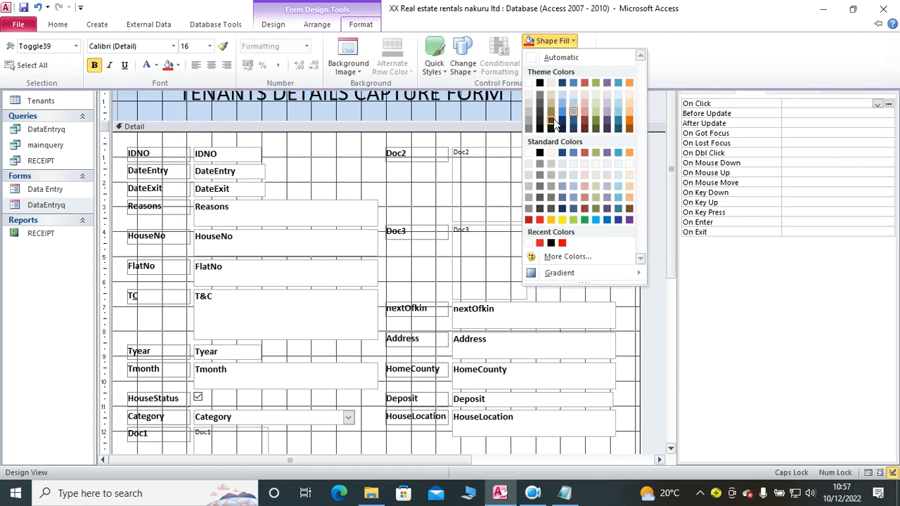
click(539, 83)
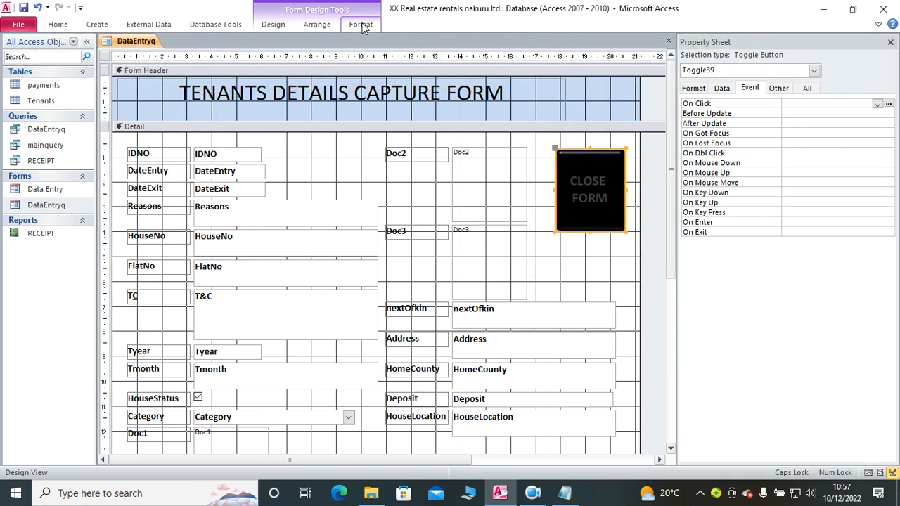
click(360, 24)
click(149, 68)
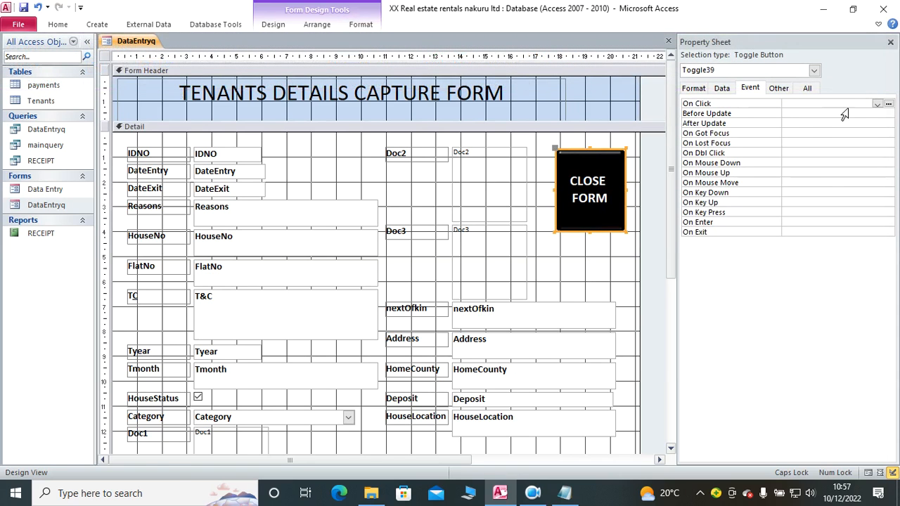
Step: Assign an event procedure to the CLOSE FORM button's On Click event and enter DoCmd.Close in it
click(877, 104)
click(884, 114)
click(889, 104)
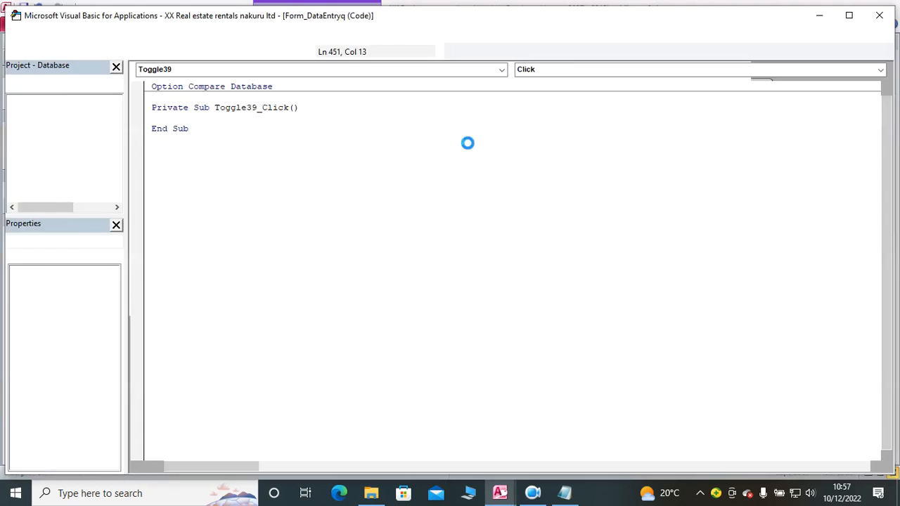
text(docmd.cl)
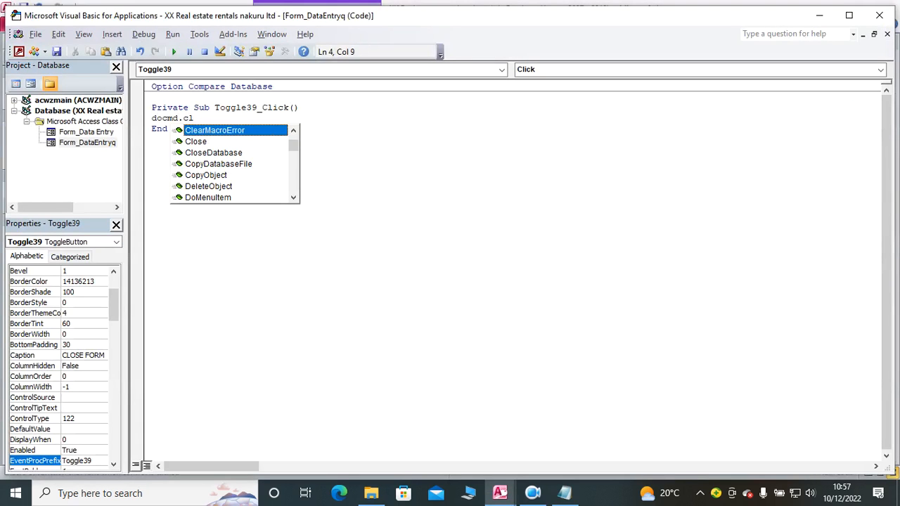
text(o)
key(Return)
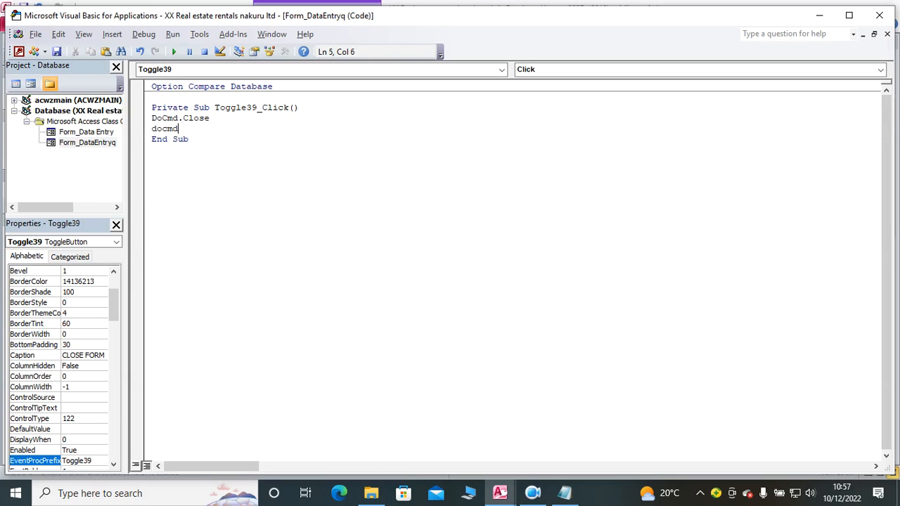
Step: Add a DoCmd.OpenForm "Data Entry" statement below DoCmd.Close in Toggle39_Click and close the code editor
text(docmd.)
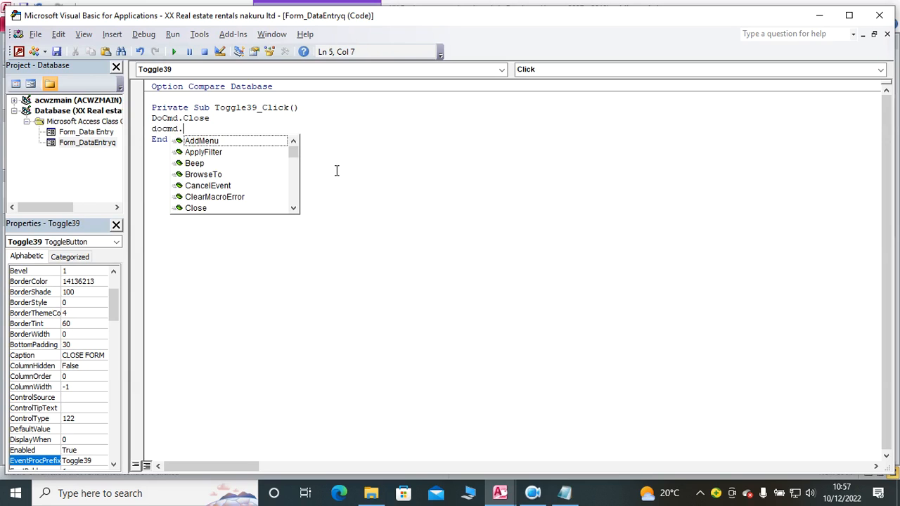
text(openfo)
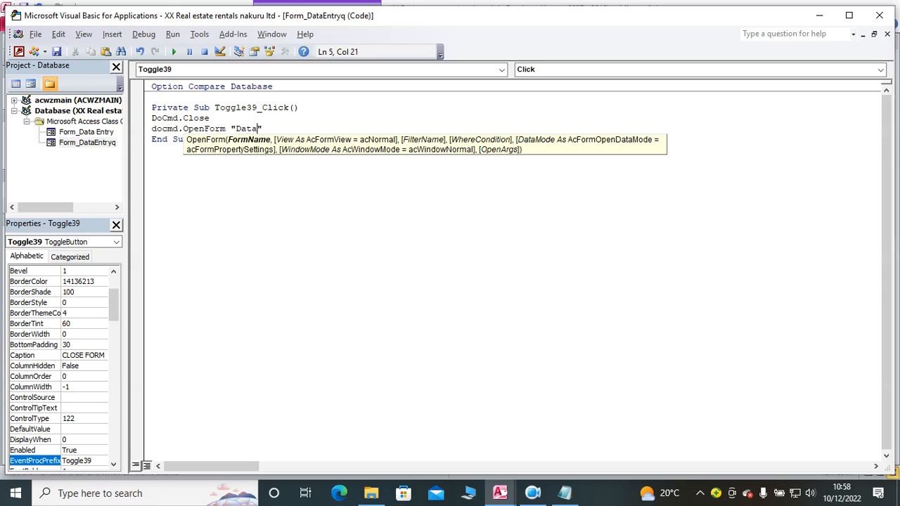
text("Data Entry)
click(335, 200)
click(880, 15)
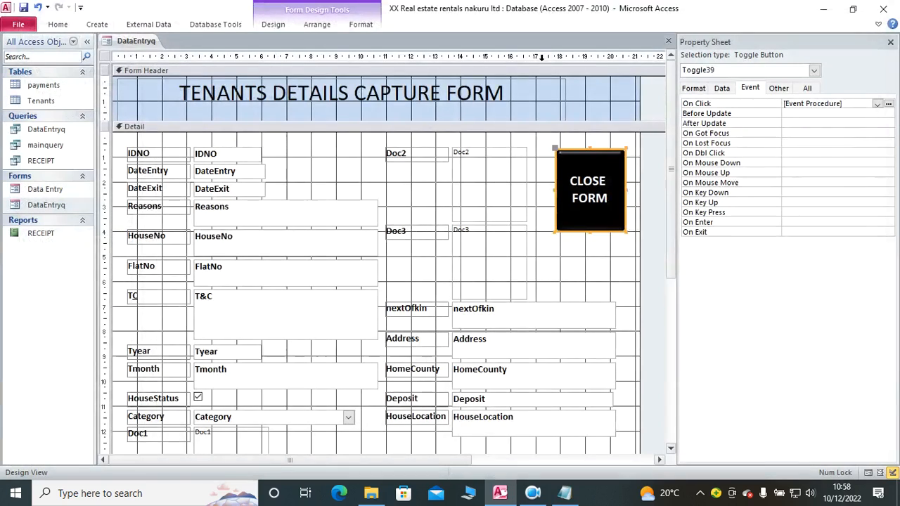
Step: Show the tenants form in Form view and test switching between the two forms with CLOSE FORM and ADD TENANTS
click(59, 25)
click(17, 53)
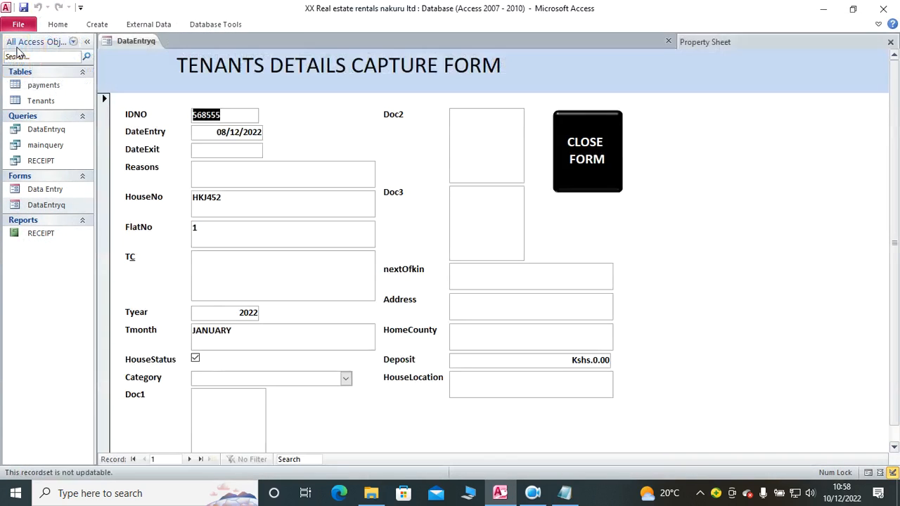
click(559, 171)
click(404, 277)
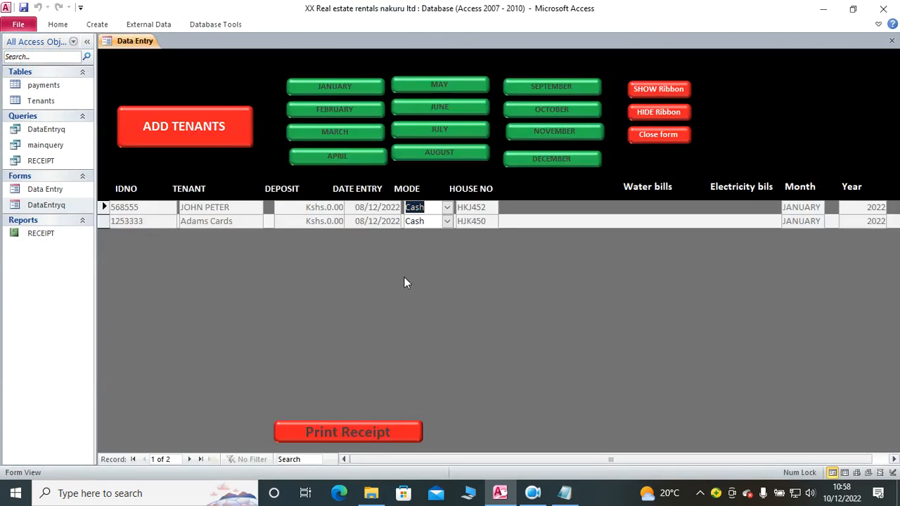
click(206, 133)
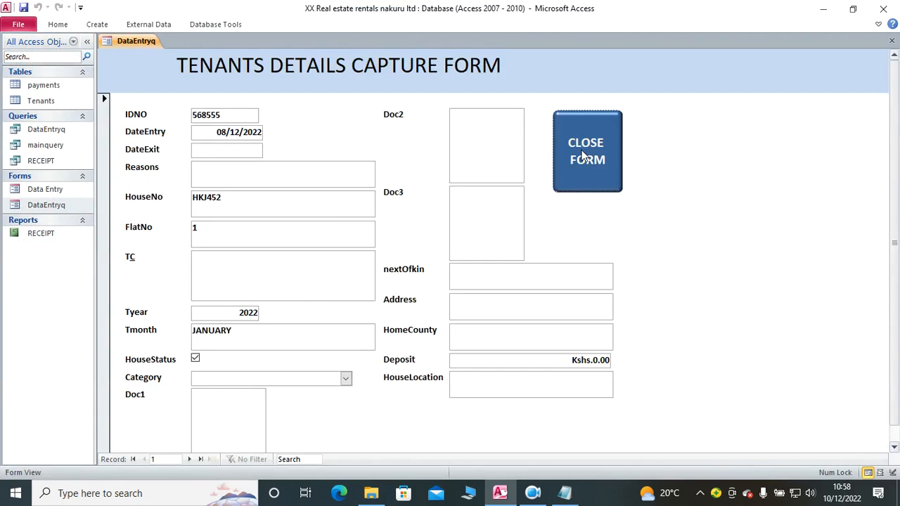
click(586, 157)
click(161, 125)
click(585, 156)
click(239, 132)
click(614, 154)
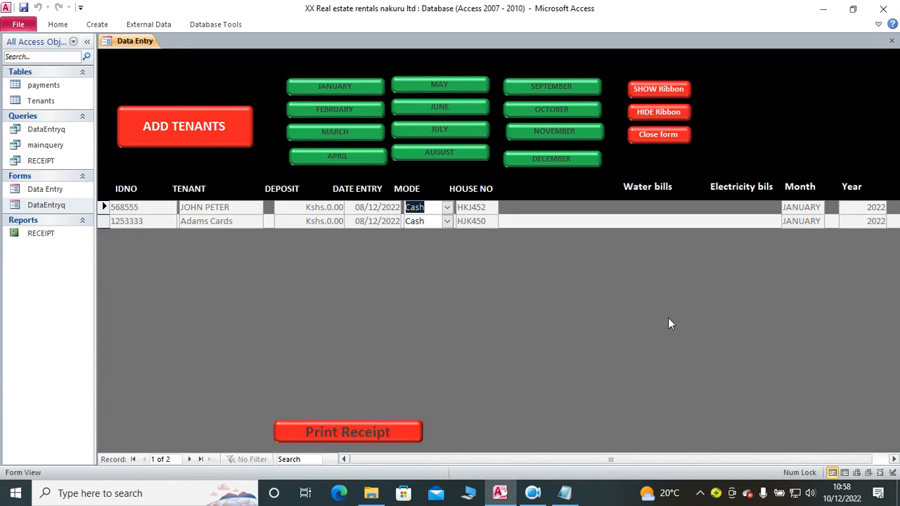
Step: Reopen the tenants details capture form in Design view and draw a command button below the CLOSE FORM button
click(161, 127)
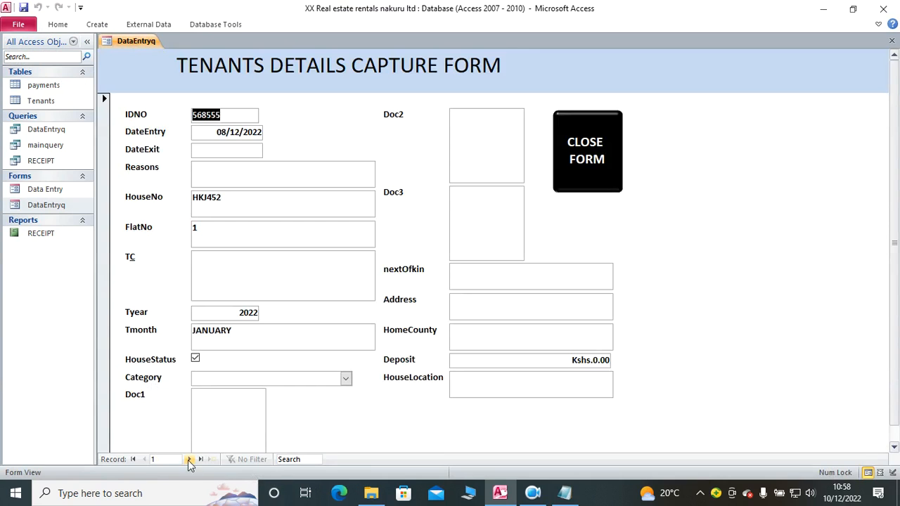
right_click(671, 148)
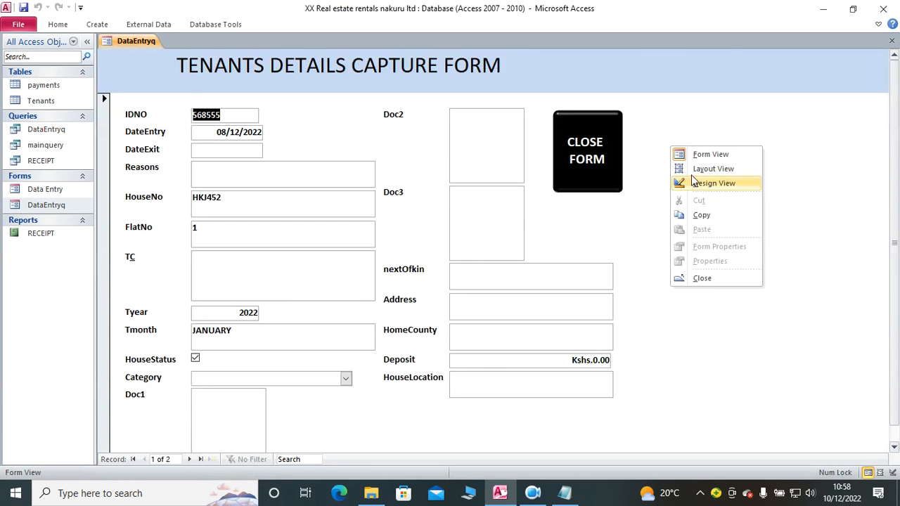
click(702, 185)
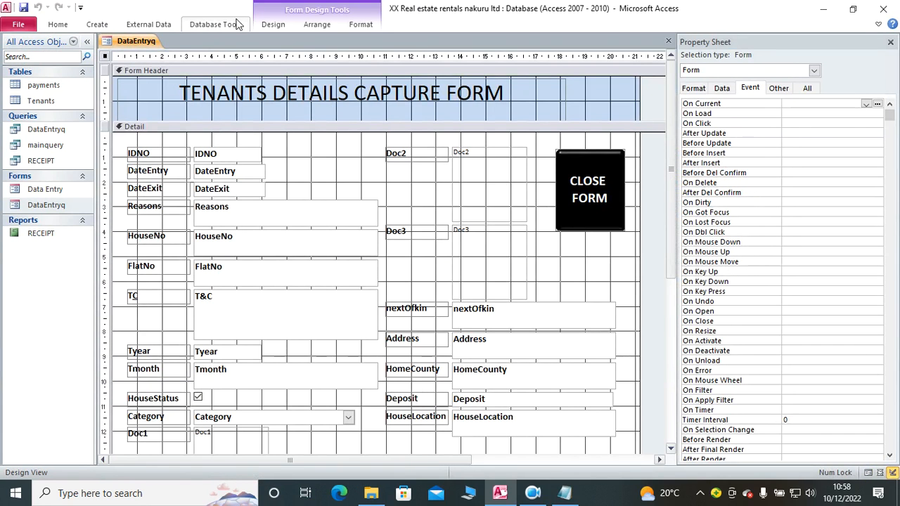
click(273, 24)
click(209, 56)
mouse_move(547, 232)
mouse_down()
mouse_move(576, 254)
mouse_move(620, 265)
mouse_up()
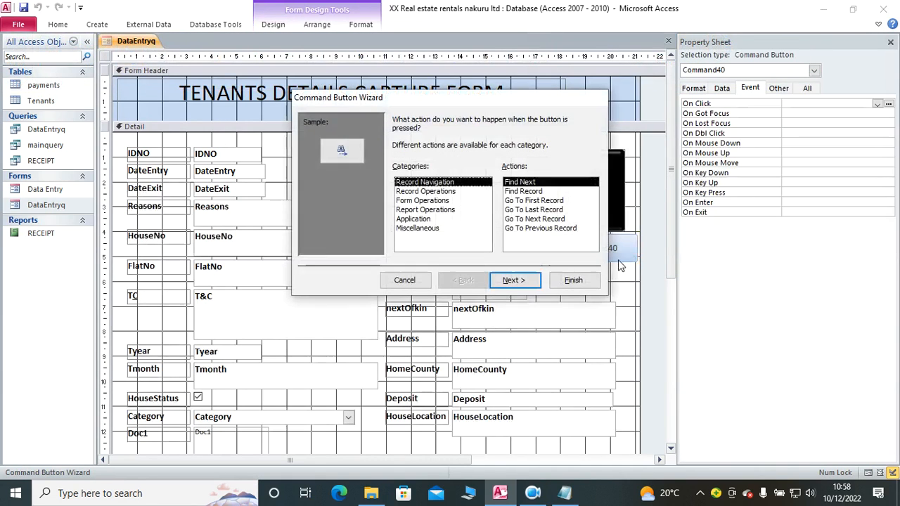
Step: Configure the command button with the Add New Record action and the text Add Record, and enlarge it below CLOSE FORM
click(425, 191)
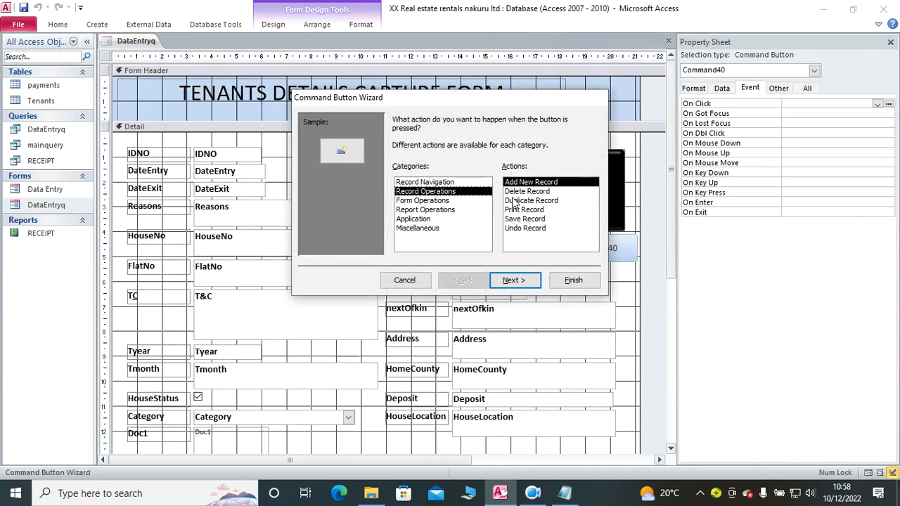
click(513, 280)
click(408, 174)
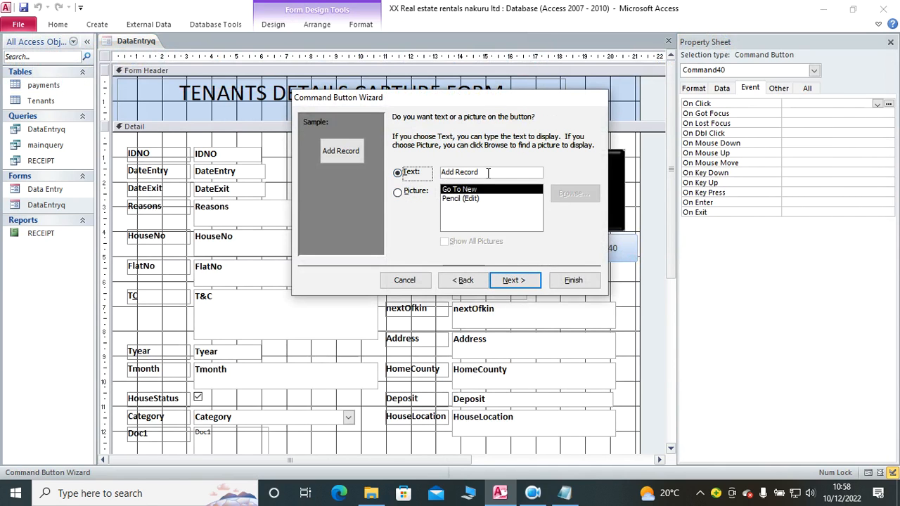
click(513, 279)
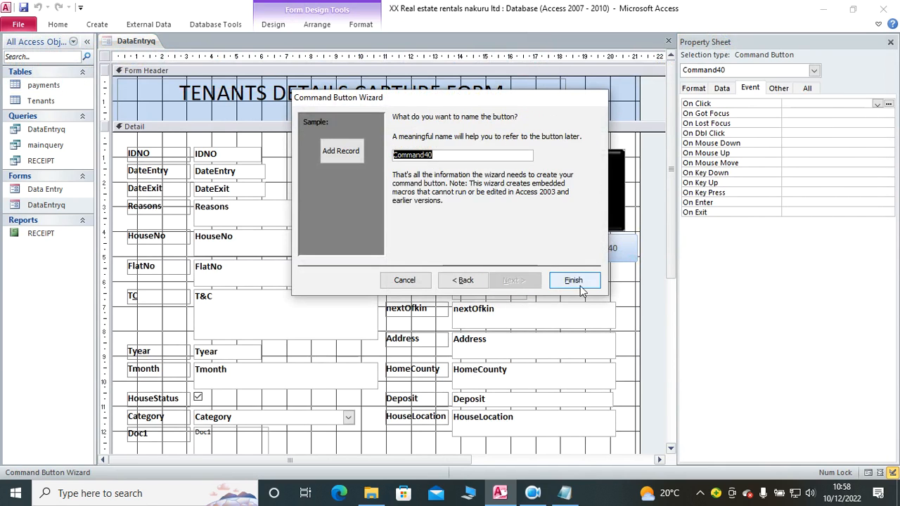
click(575, 281)
drag(601, 251, 629, 280)
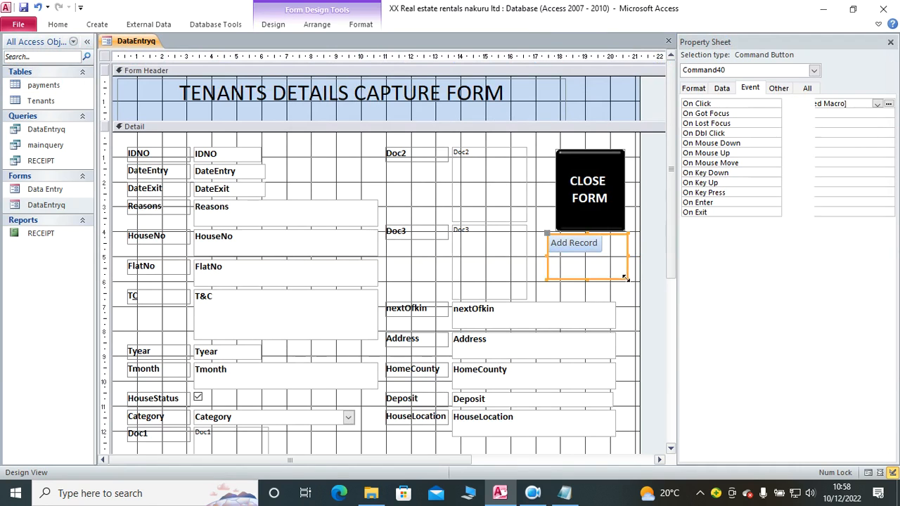
Step: Give the Add Record button a red fill and white text
click(361, 24)
click(532, 43)
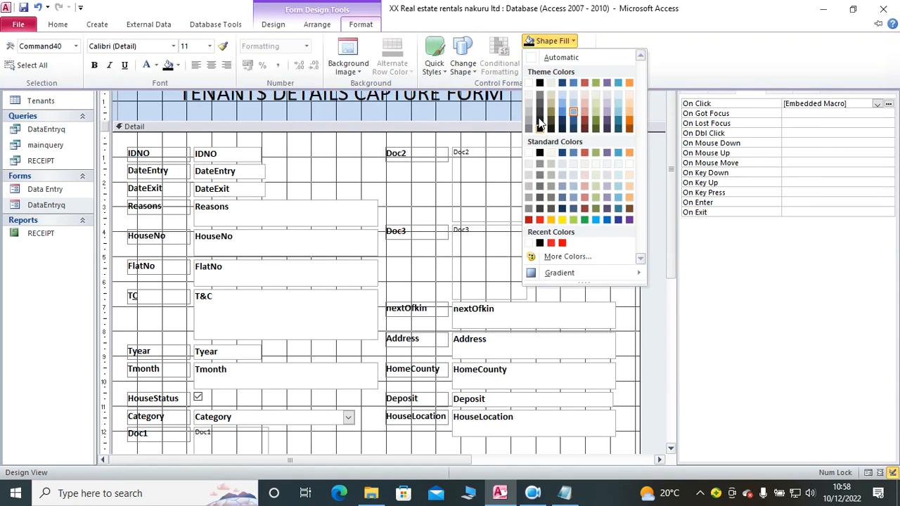
click(536, 218)
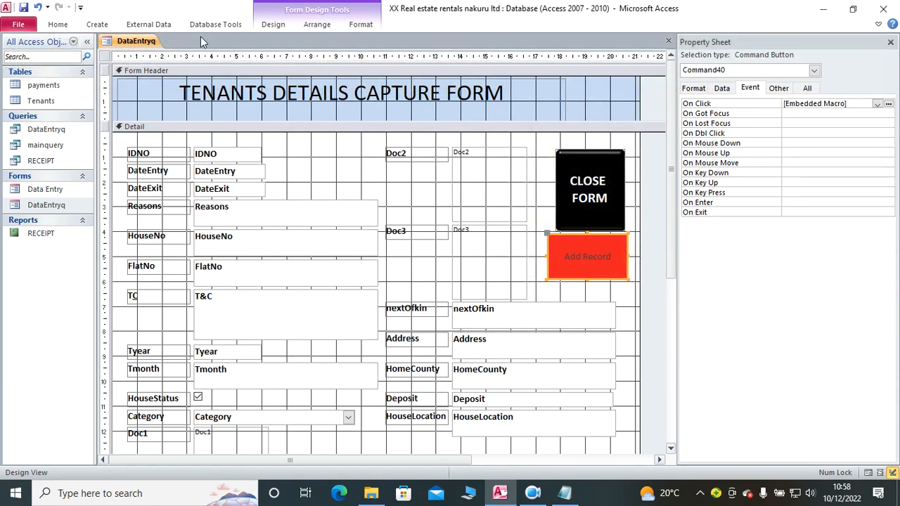
click(360, 24)
click(147, 64)
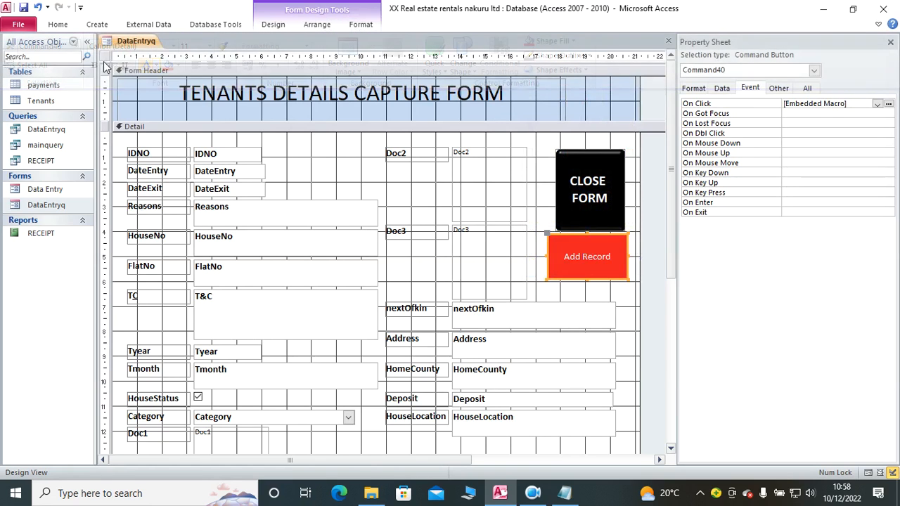
click(37, 7)
click(58, 8)
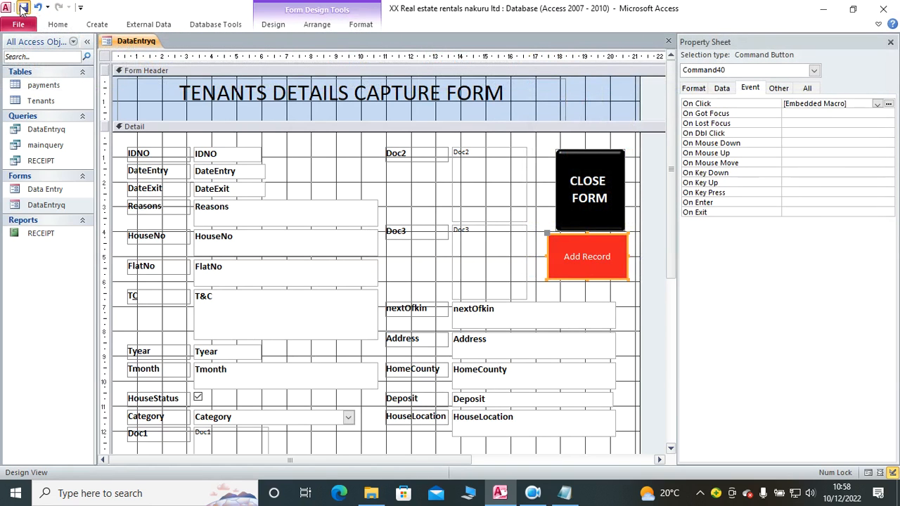
Step: Test the Add Record button and record navigation in Form view, and close and reopen the tenants details capture form
click(50, 23)
click(26, 50)
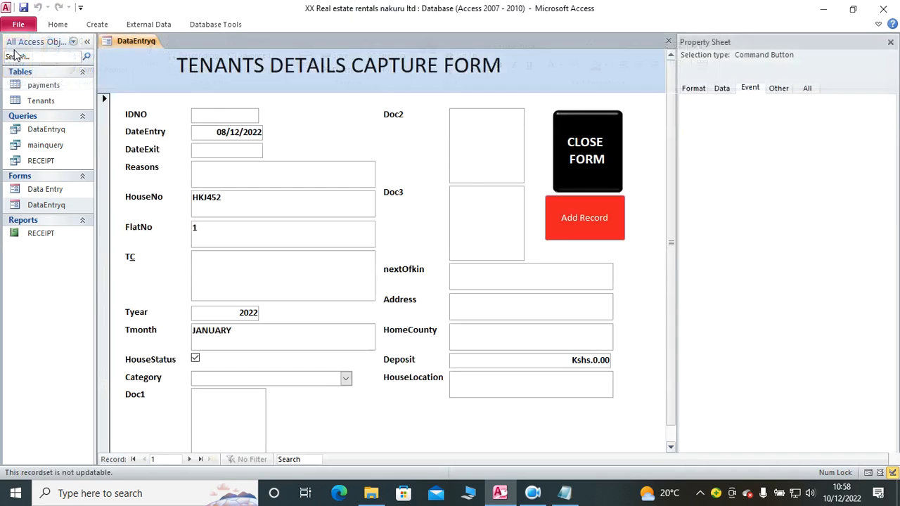
click(576, 221)
click(450, 200)
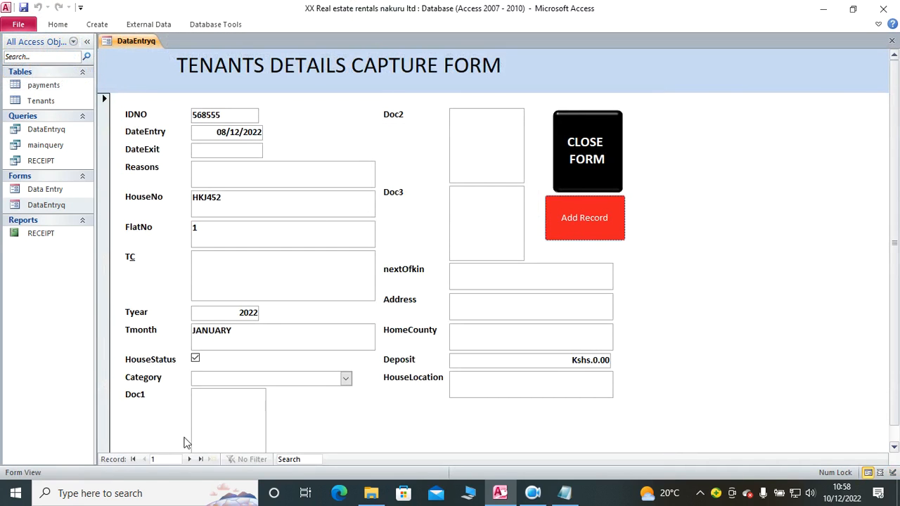
click(201, 459)
click(144, 459)
click(891, 41)
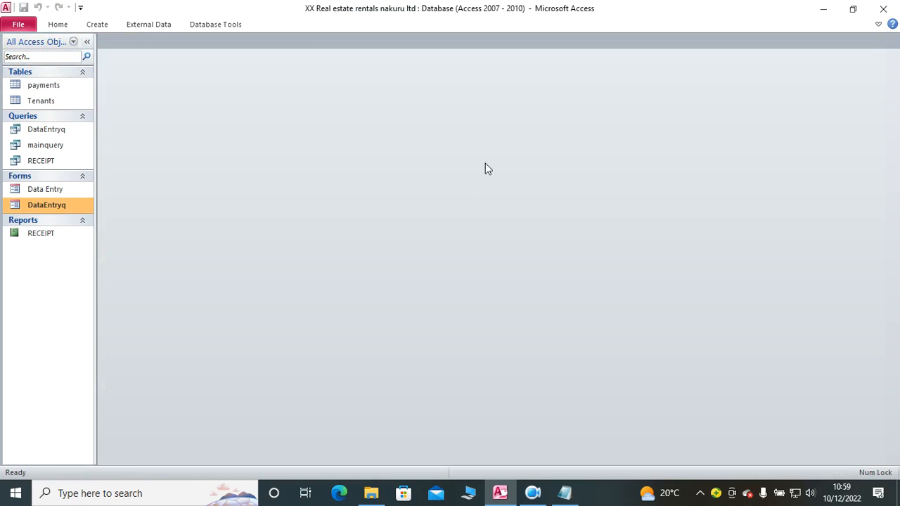
double_click(47, 203)
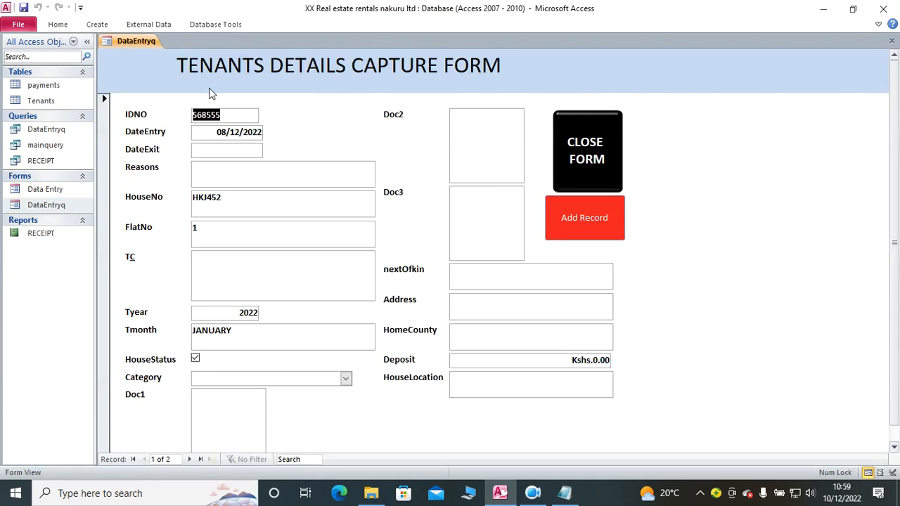
Step: Close the USB Drive window and the CLOSE notes file, and open the REAL ESTATE MANAGEMENT SYSTEM folder from the desktop
click(370, 487)
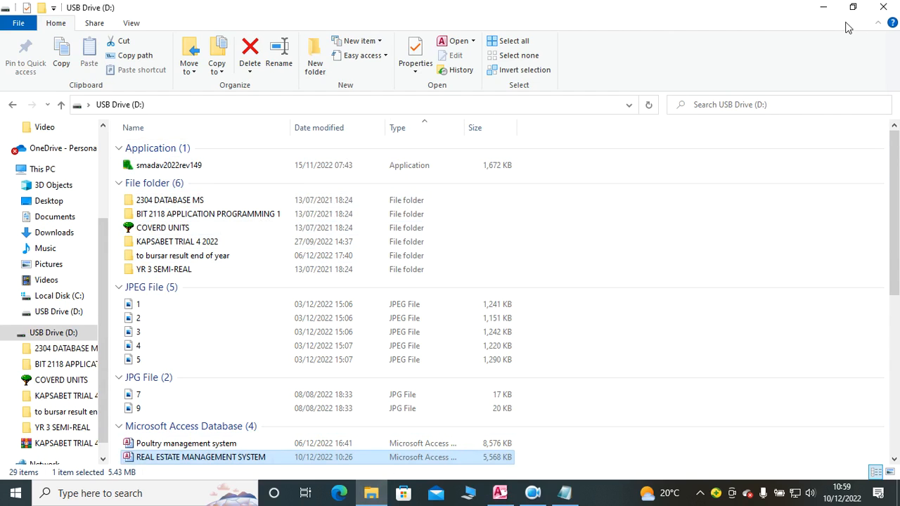
click(883, 8)
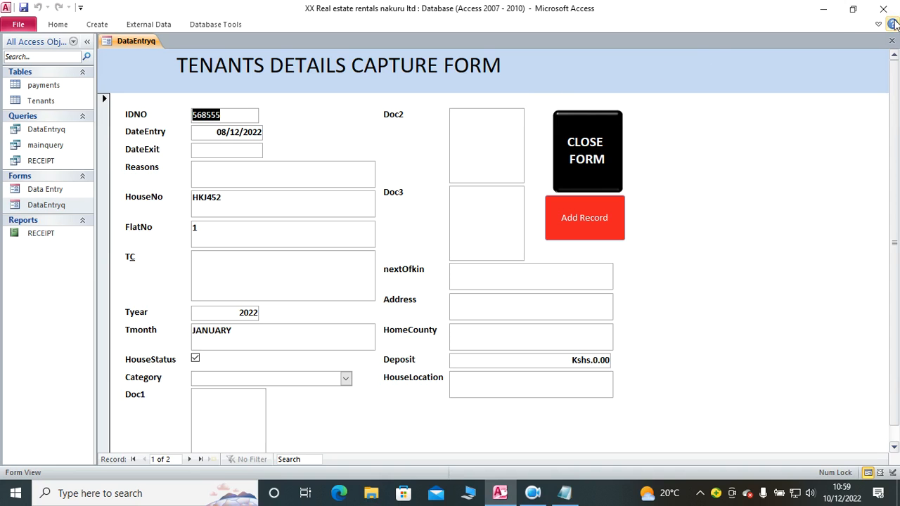
click(822, 8)
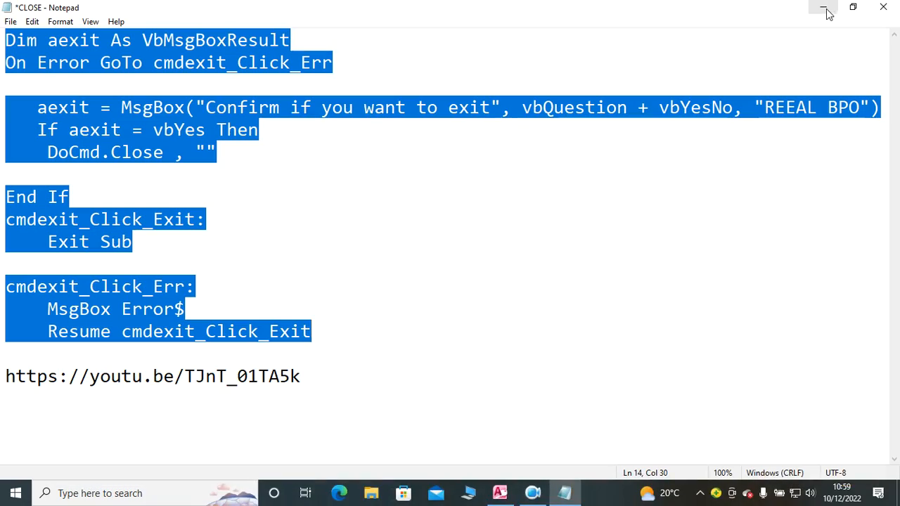
click(883, 7)
click(457, 257)
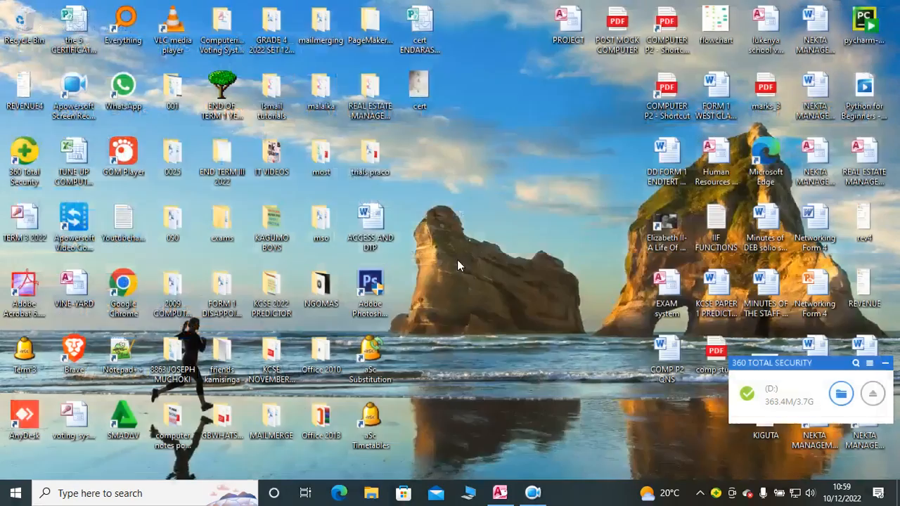
double_click(370, 111)
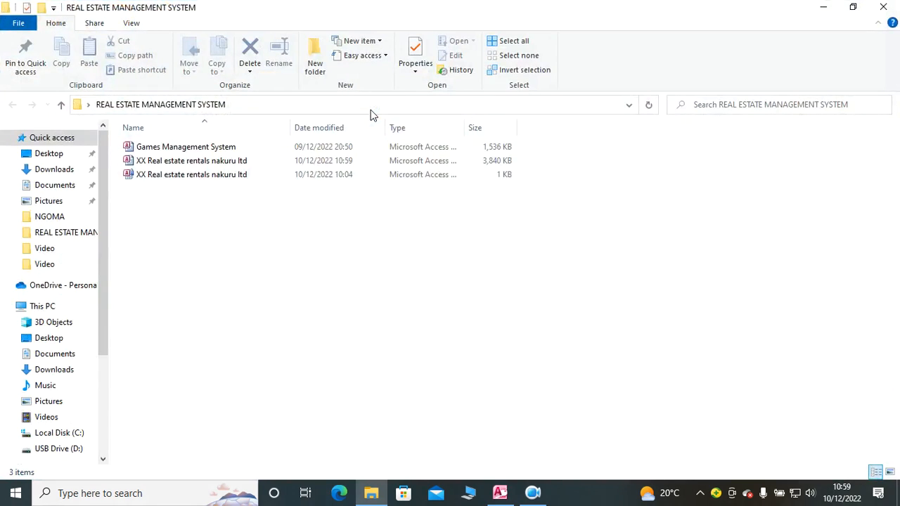
Step: Switch back to Access, close the tenants and Data Entry forms with their own close buttons, and exit the program
click(500, 493)
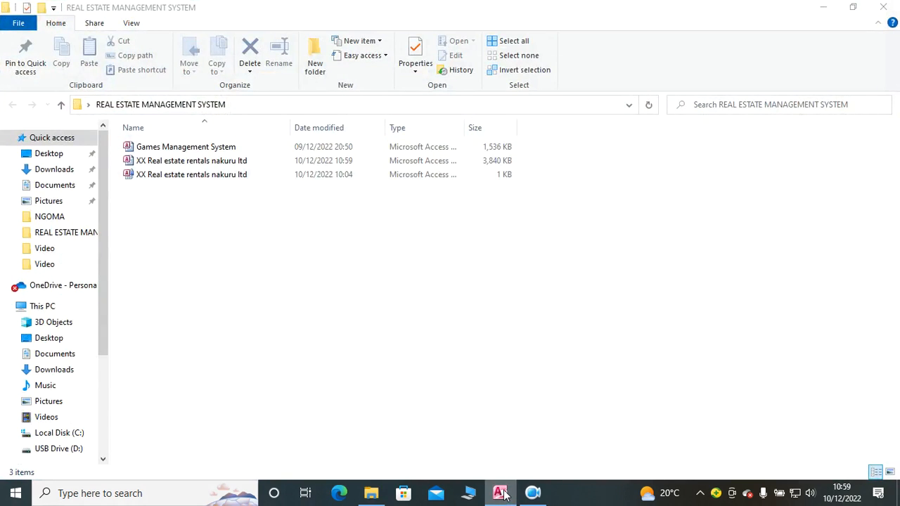
click(588, 166)
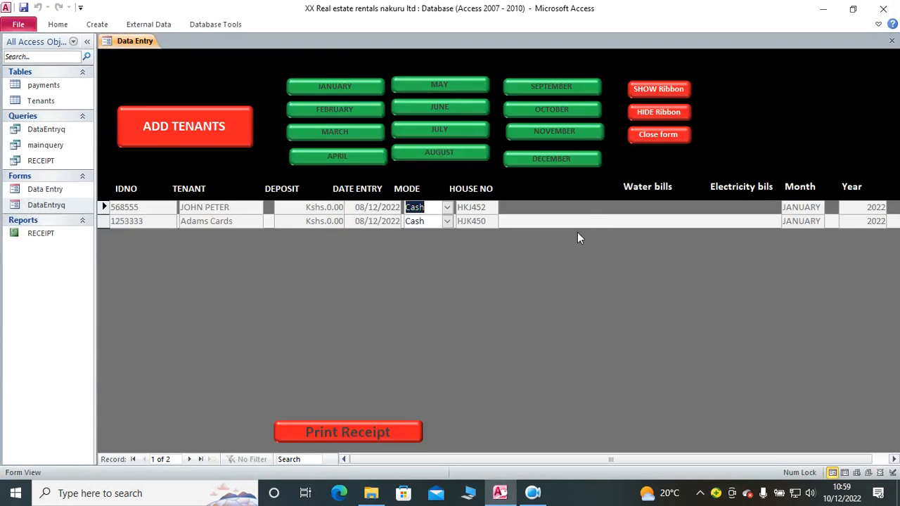
click(662, 143)
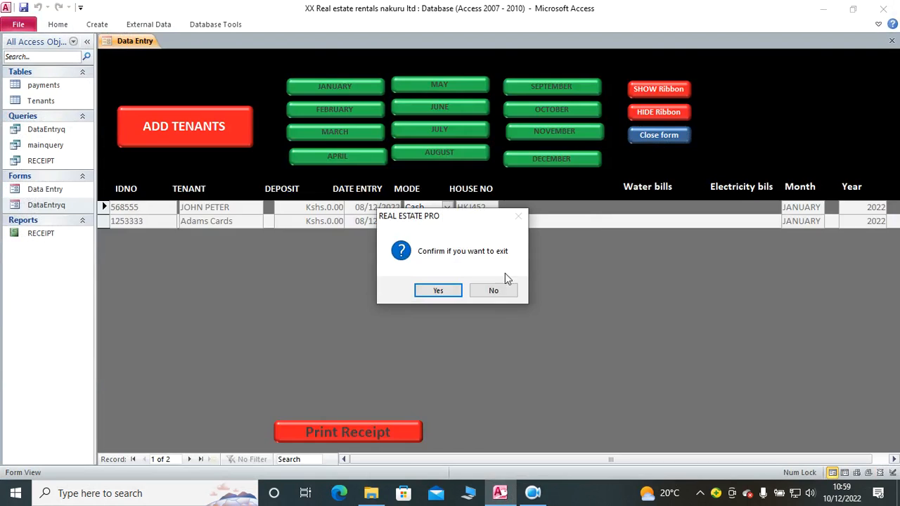
click(437, 290)
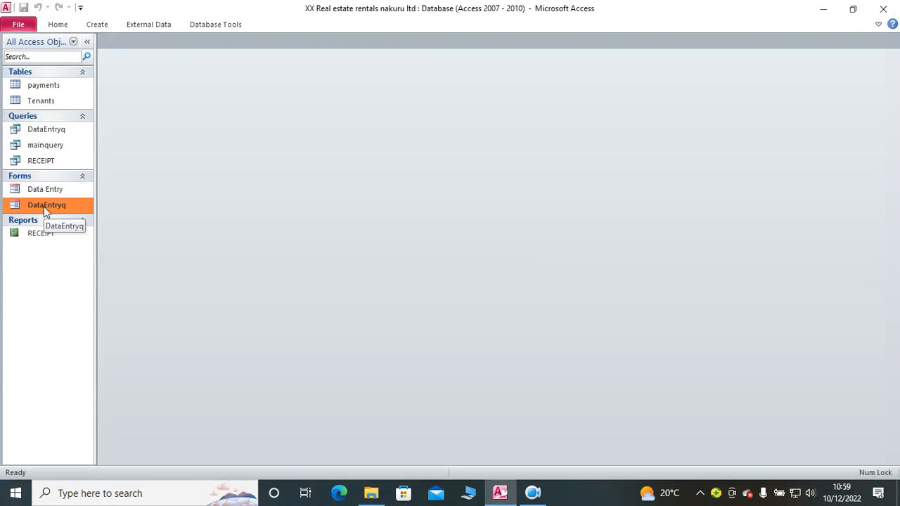
click(884, 10)
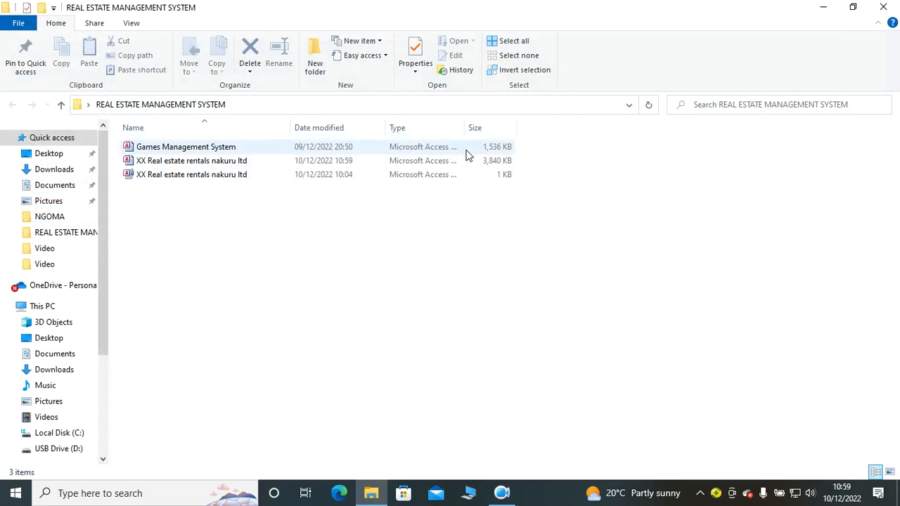
double_click(195, 166)
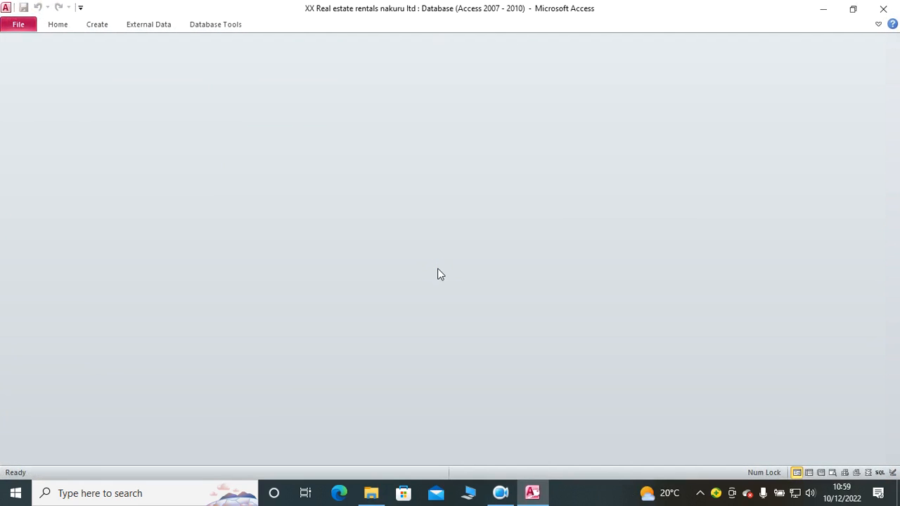
double_click(59, 208)
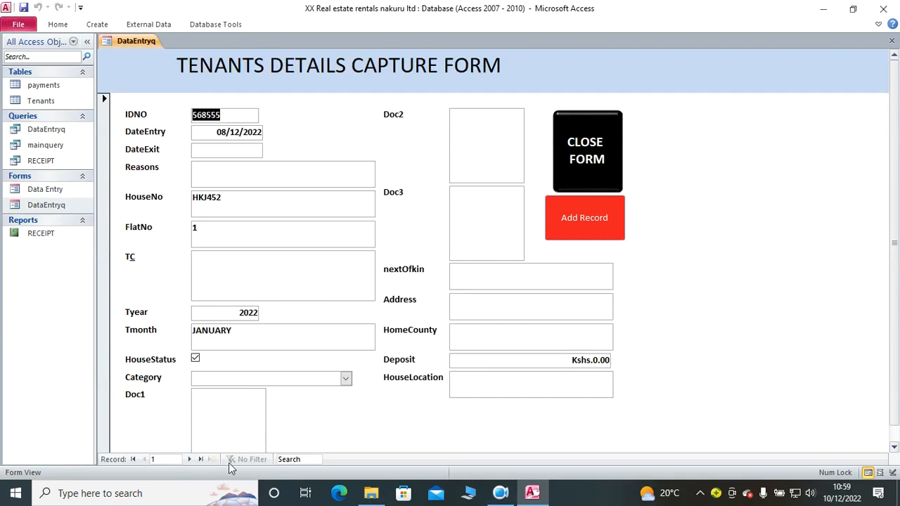
click(883, 9)
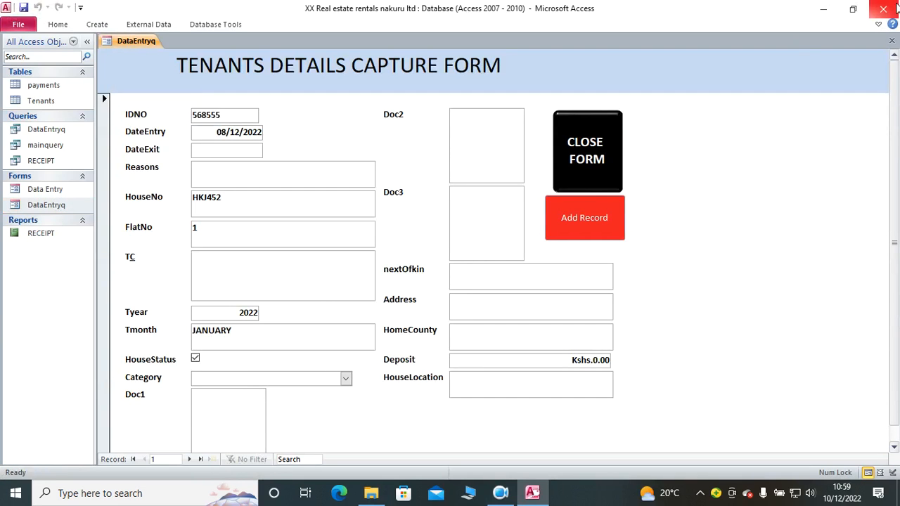
Step: Launch the newer Access version and open the DataEntryq form of the recent database XX Real estate rentals nakuru ltd
click(150, 496)
text(acc)
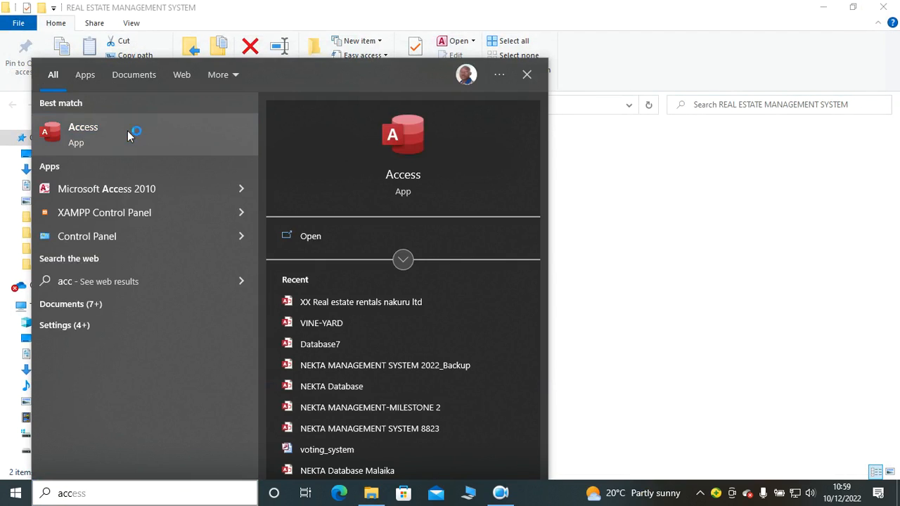
click(130, 133)
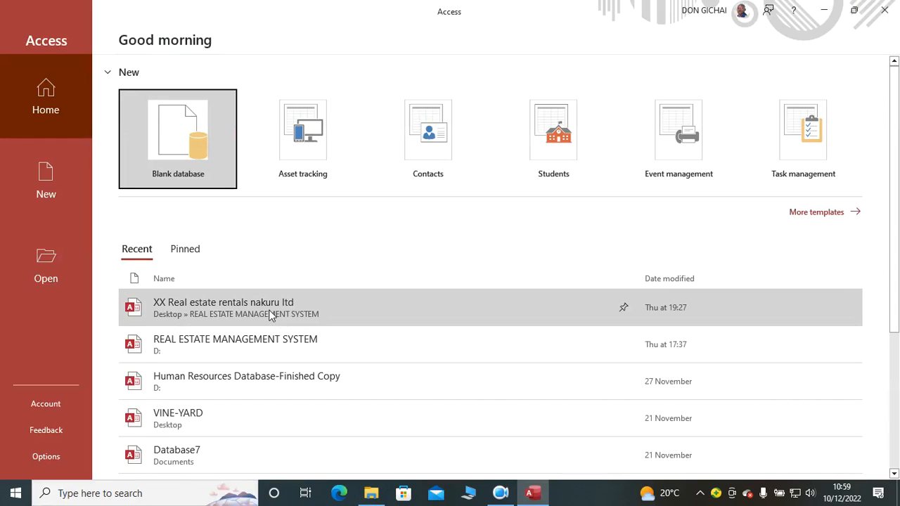
click(268, 311)
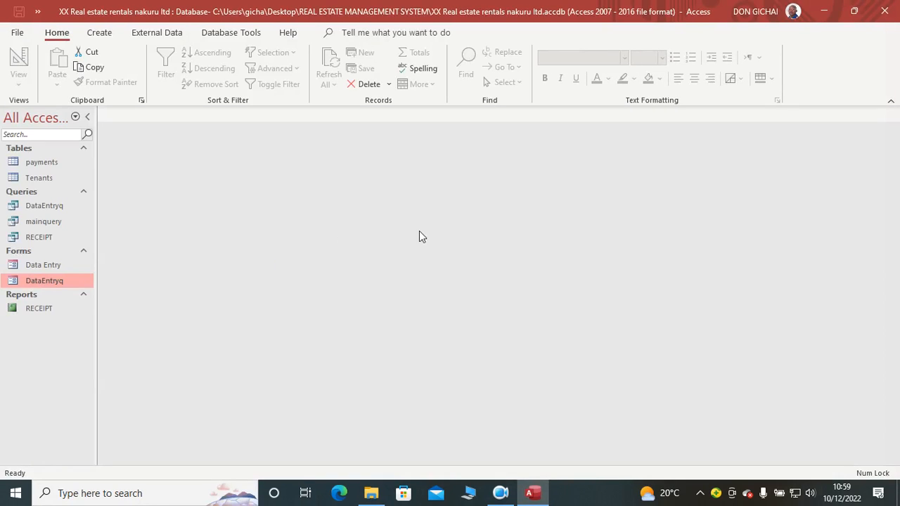
double_click(56, 280)
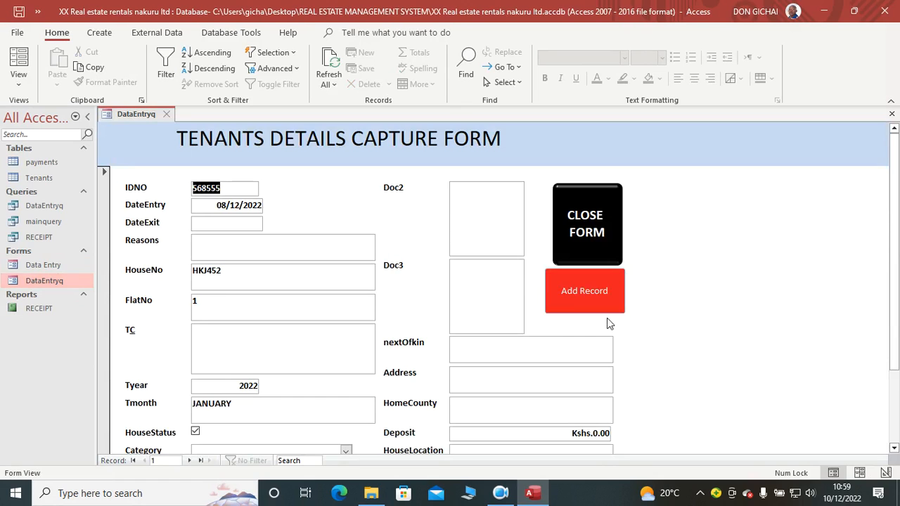
Step: Test the Add Record button on the tenants details capture form and dismiss the license notice
click(565, 298)
click(452, 201)
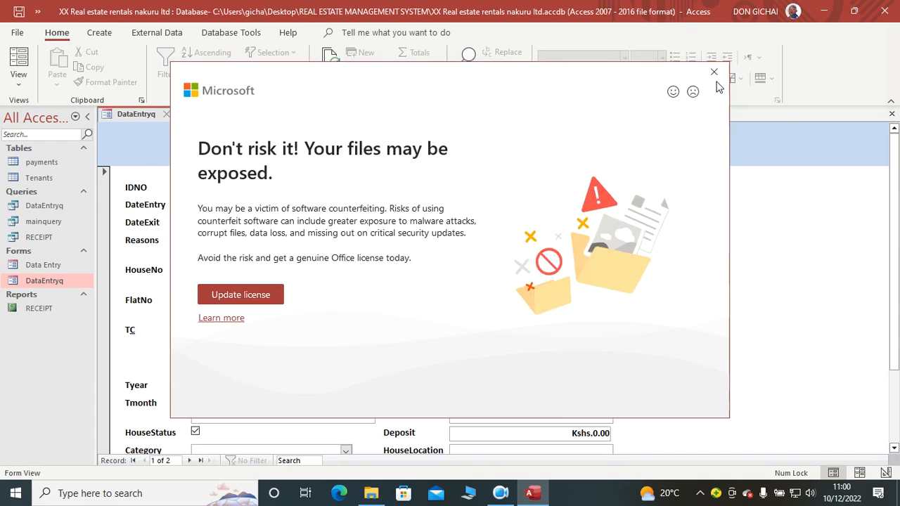
click(712, 72)
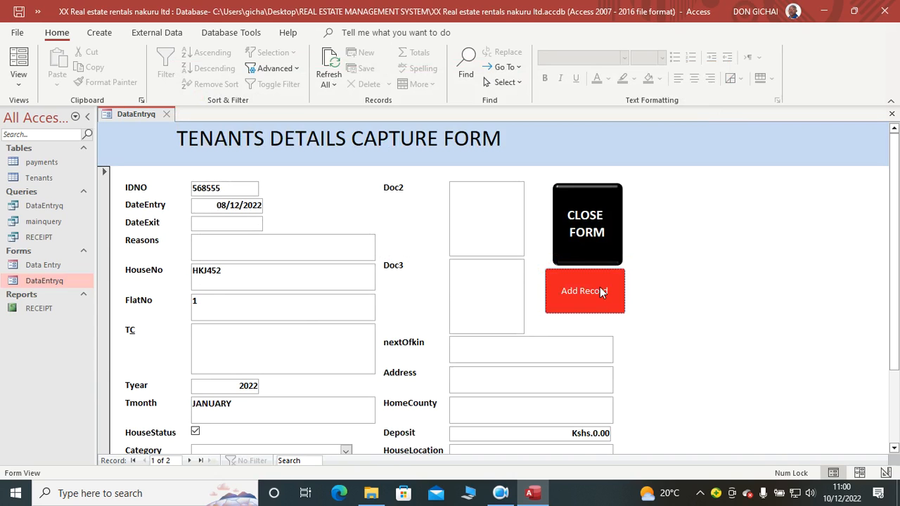
Step: Open the Data Entry form, collapse the ribbon, and start a Report Wizard report based on the payments table
double_click(49, 267)
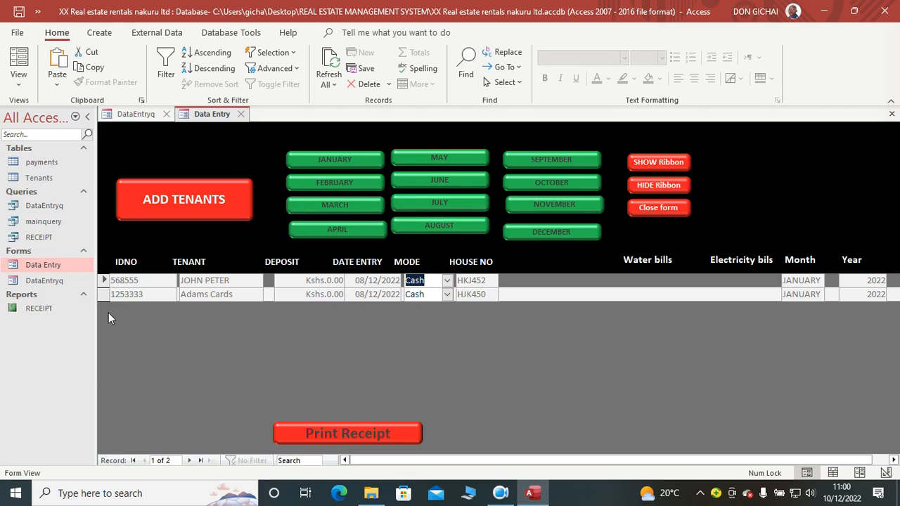
click(891, 101)
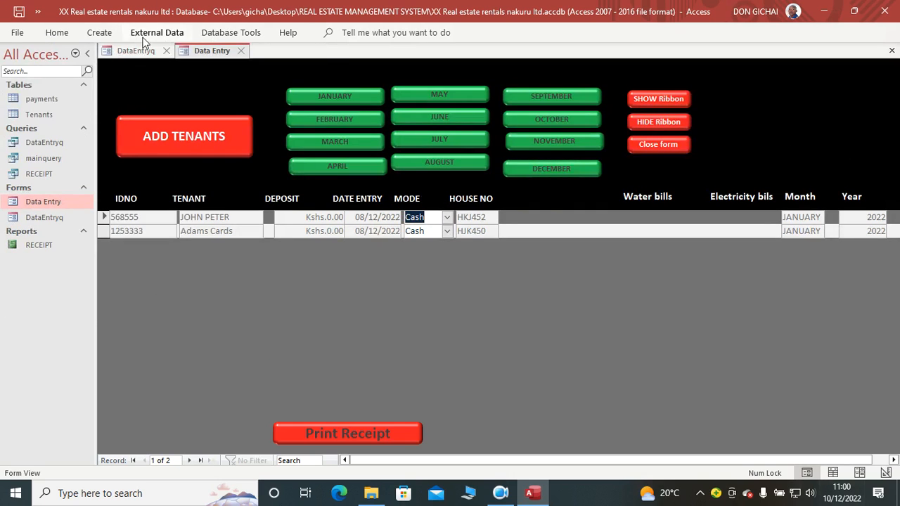
click(104, 33)
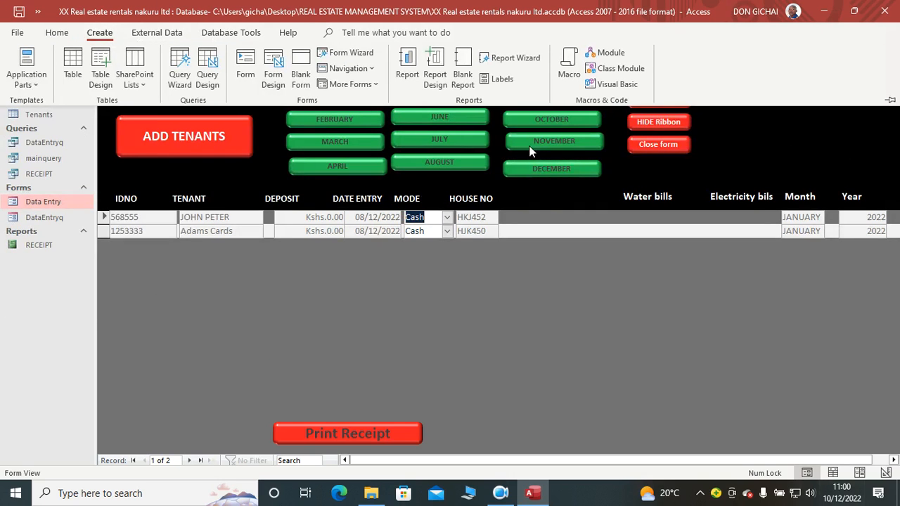
click(513, 59)
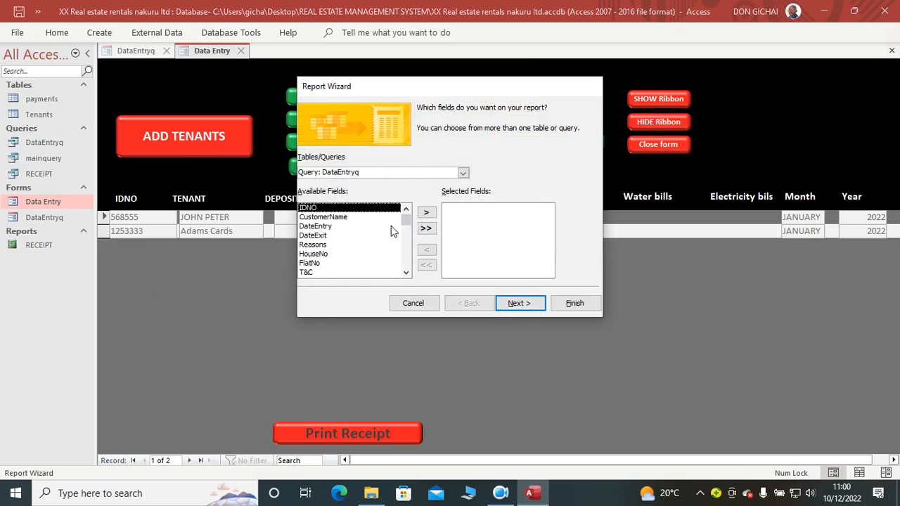
click(464, 174)
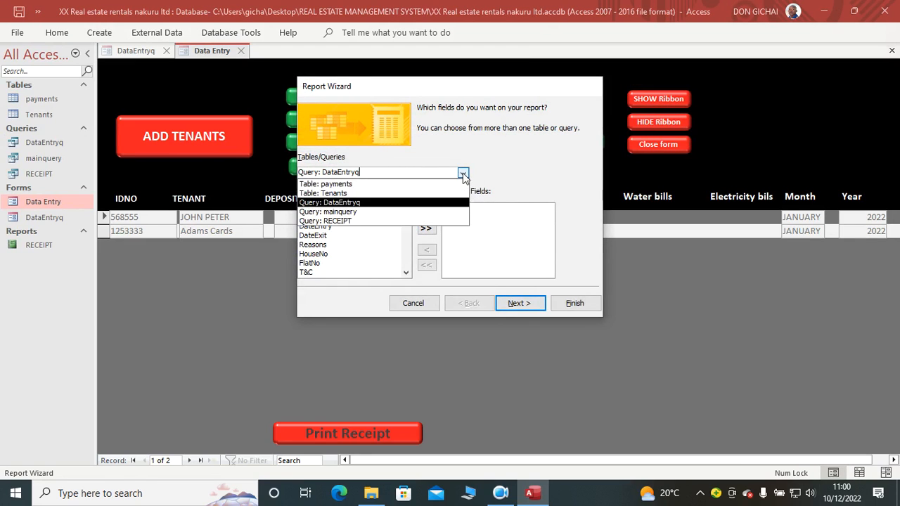
click(395, 185)
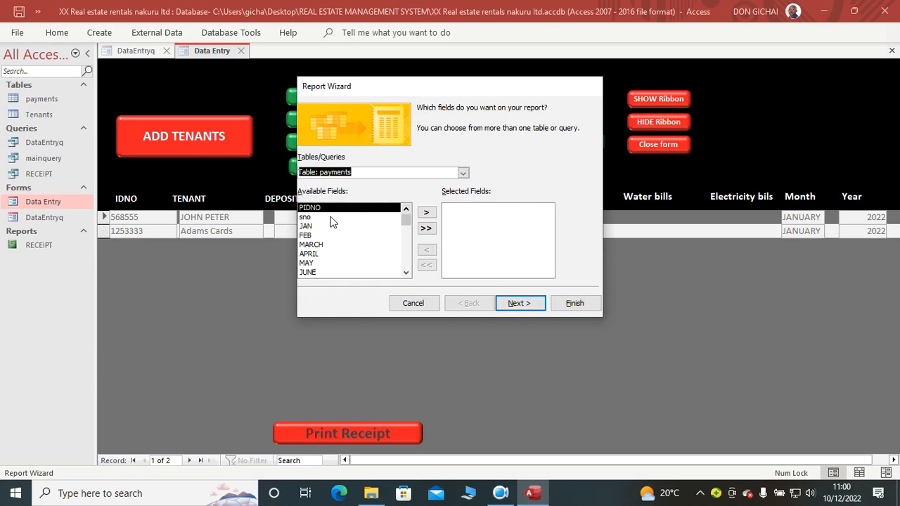
Step: Add the sno field and then the PIDNO field of the payments table to the report's selected fields
click(426, 213)
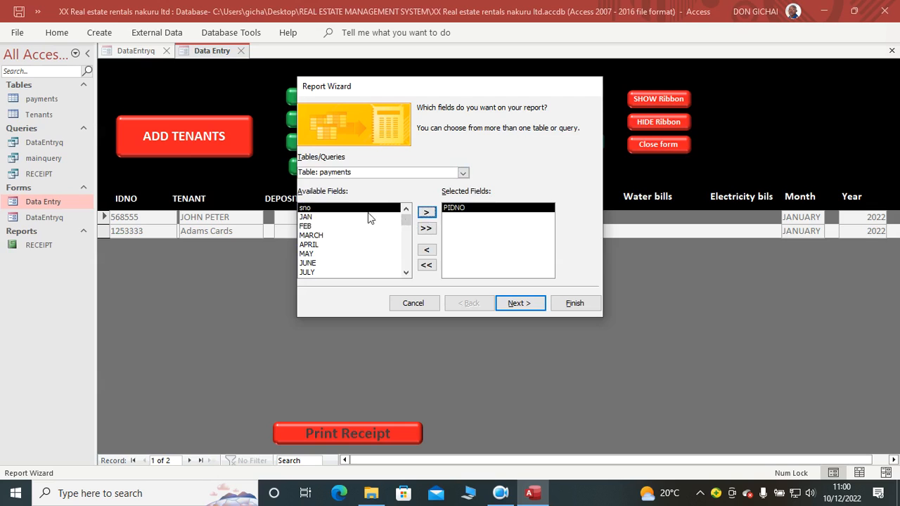
click(427, 249)
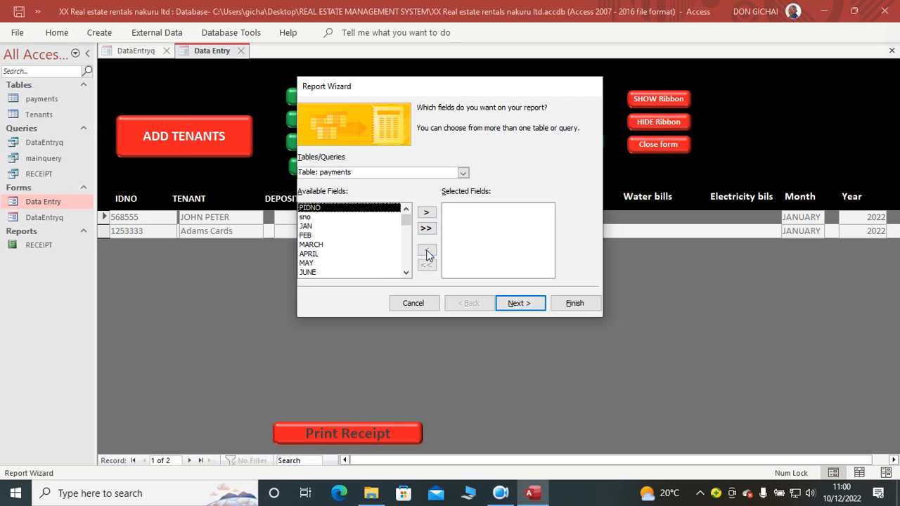
click(320, 217)
click(424, 212)
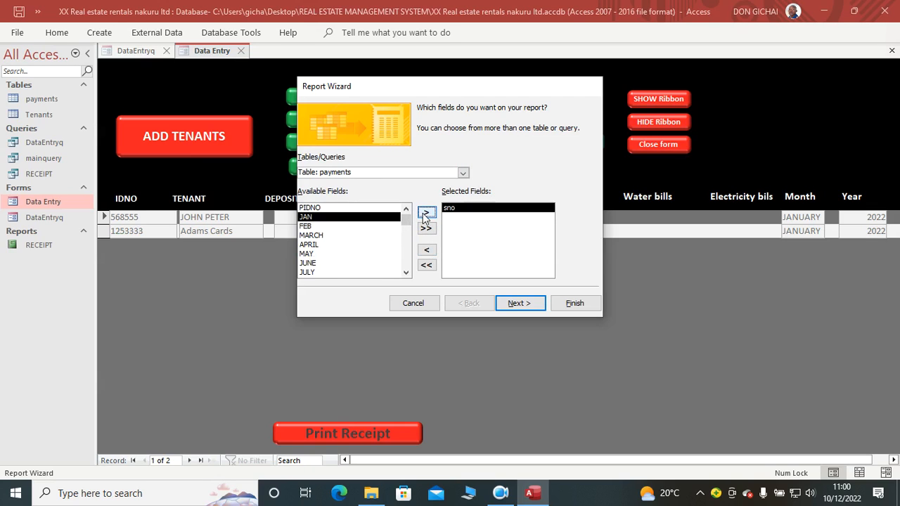
click(352, 208)
click(426, 213)
Step: Add the twelve monthly fields from JAN through DECEMBER to the report's selected fields
click(426, 212)
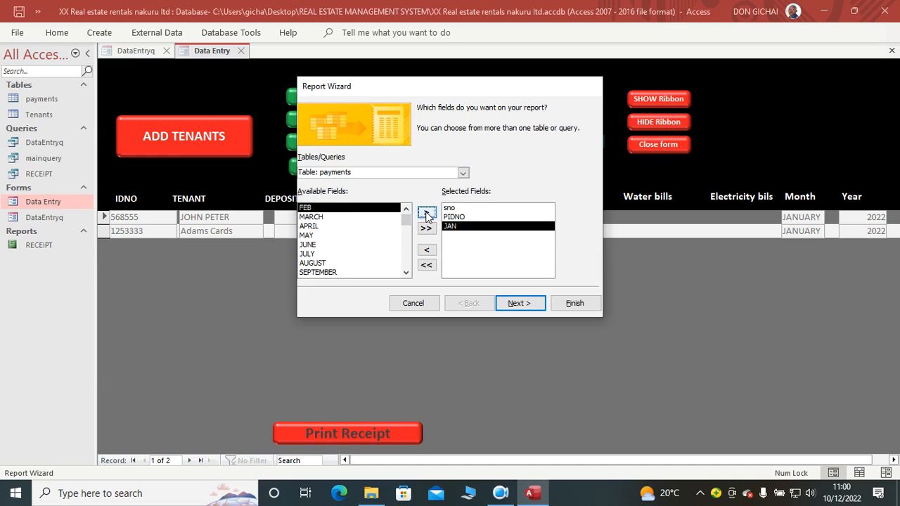
click(426, 212)
click(426, 213)
click(427, 213)
click(426, 212)
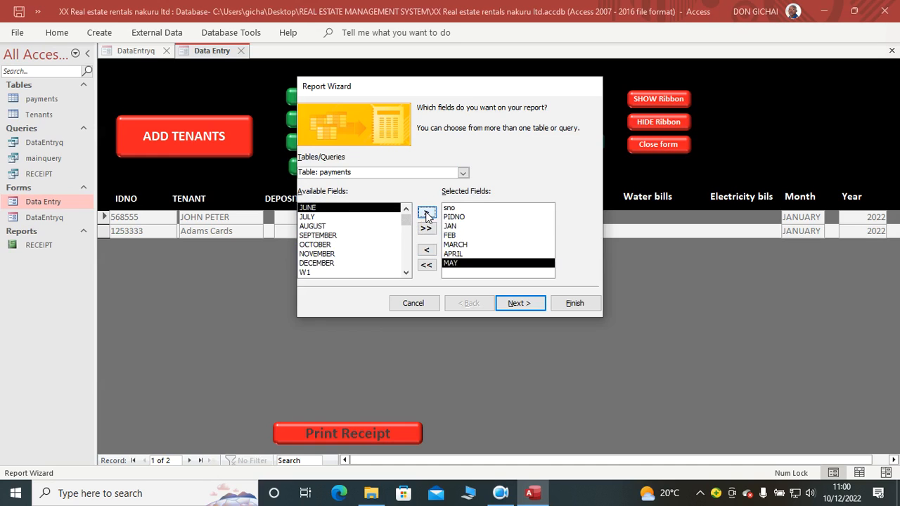
click(426, 212)
click(426, 212)
click(426, 212)
click(426, 212)
click(426, 213)
click(426, 213)
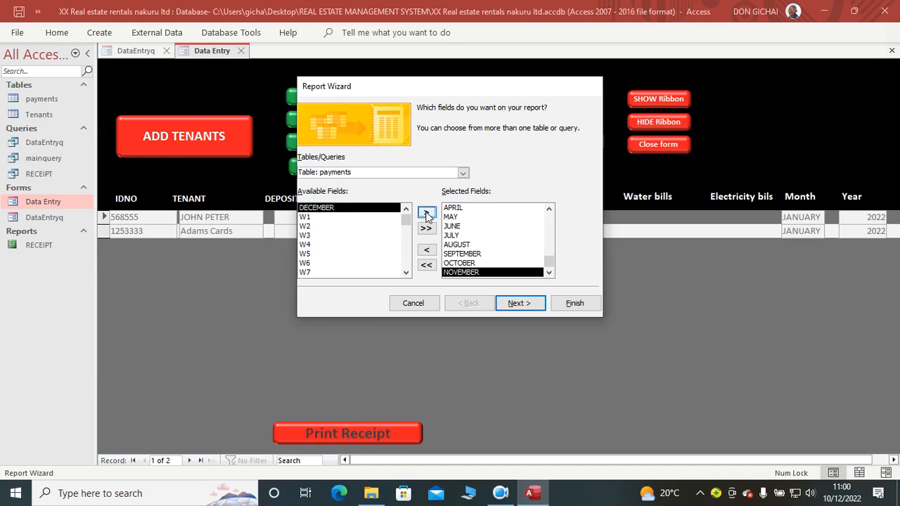
click(426, 212)
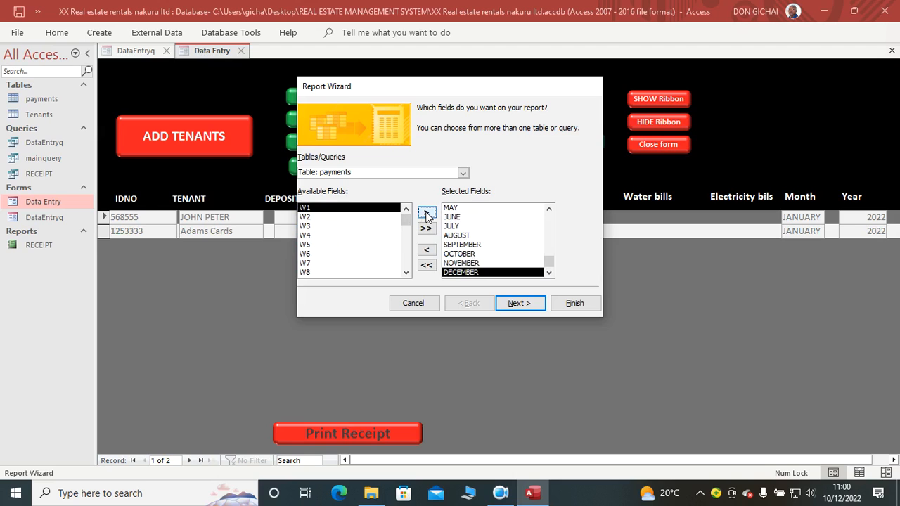
Step: Finish the Report Wizard without grouping or sorting, keeping the default layout and the title payments, and preview the report
click(521, 304)
click(529, 304)
click(528, 304)
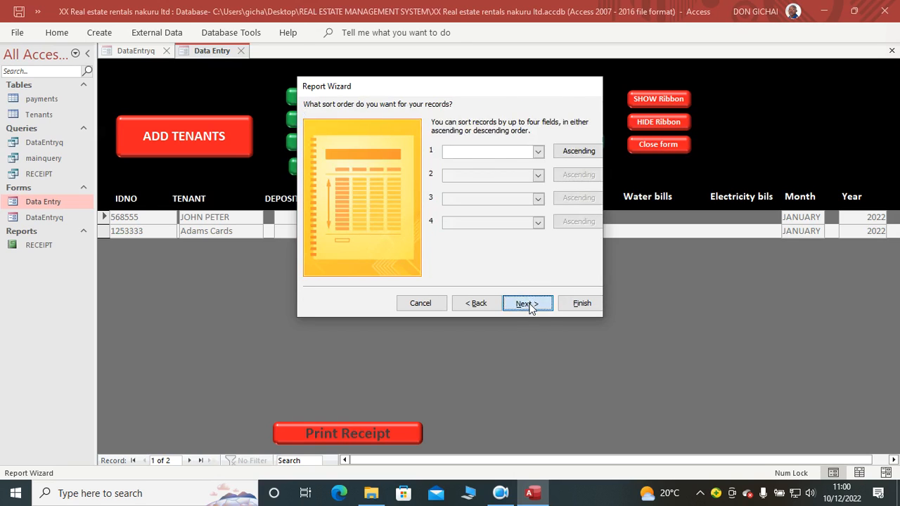
click(524, 303)
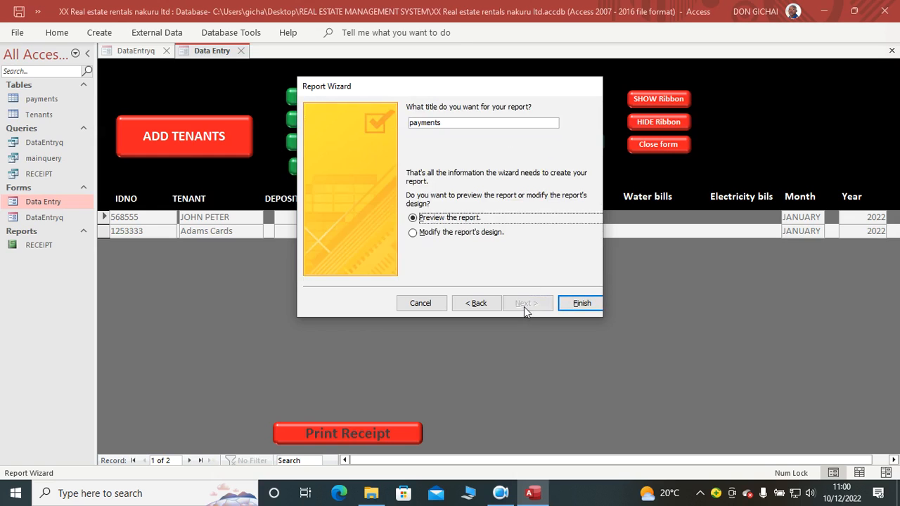
click(580, 303)
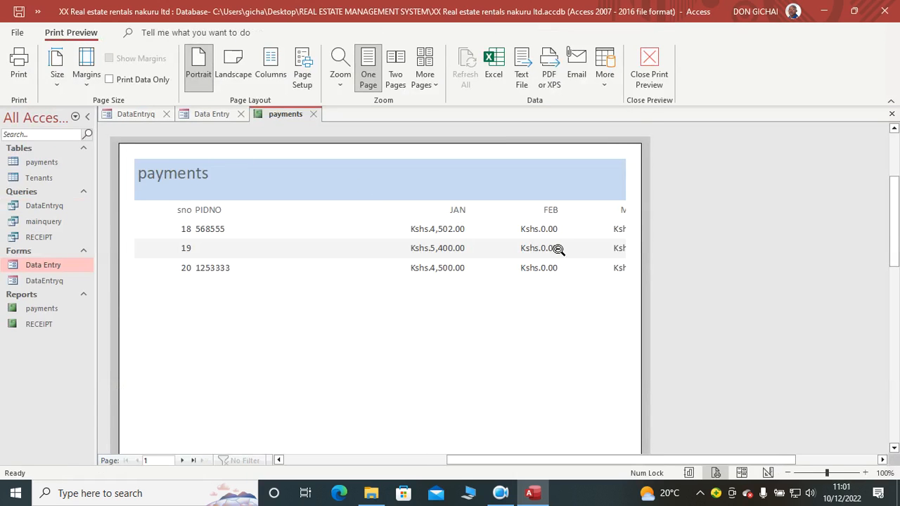
Step: Change the payments report to landscape orientation and look over its columns in the print preview
click(436, 203)
click(437, 203)
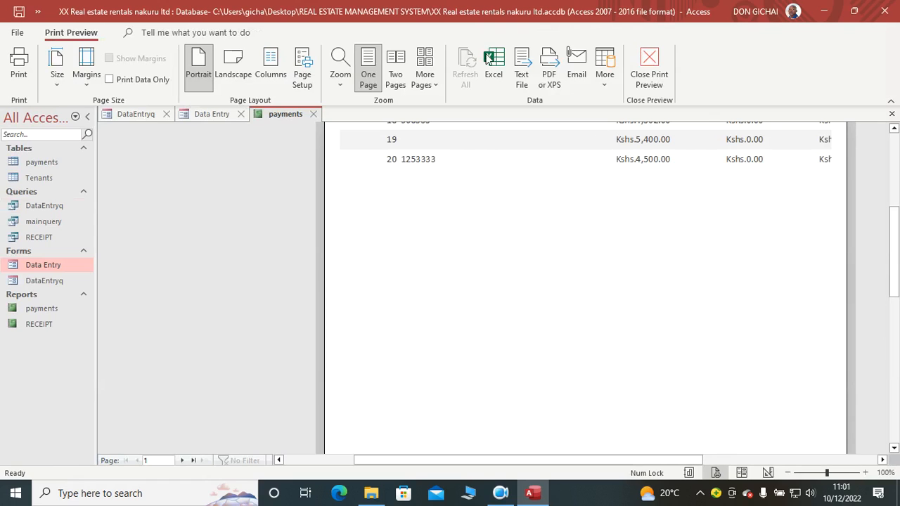
click(233, 74)
drag(496, 460, 682, 461)
scroll(415, 255, up, 1)
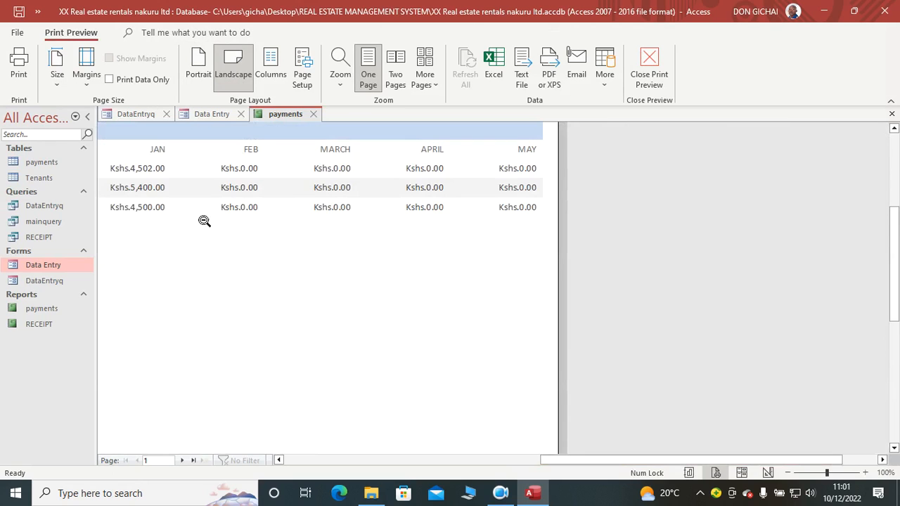
scroll(176, 241, up, 1)
Step: Open the payments report in Design View and close the Field List
right_click(240, 336)
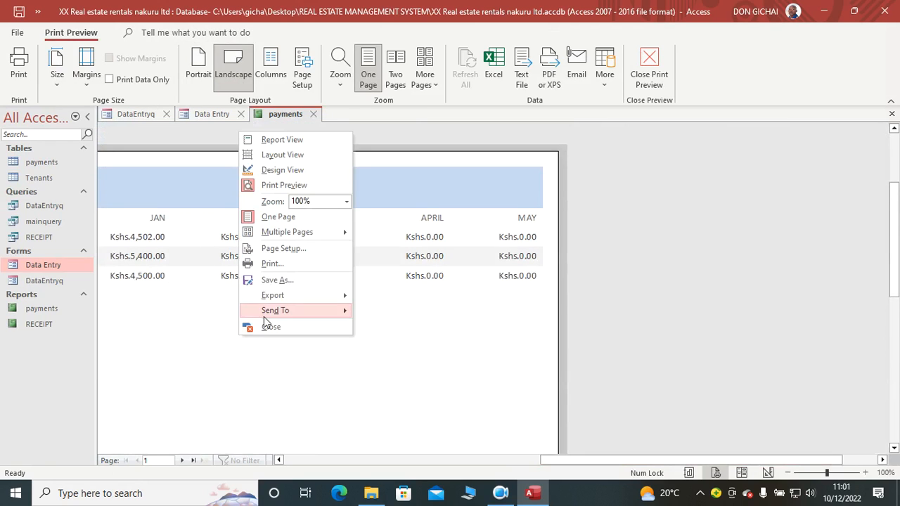
click(279, 171)
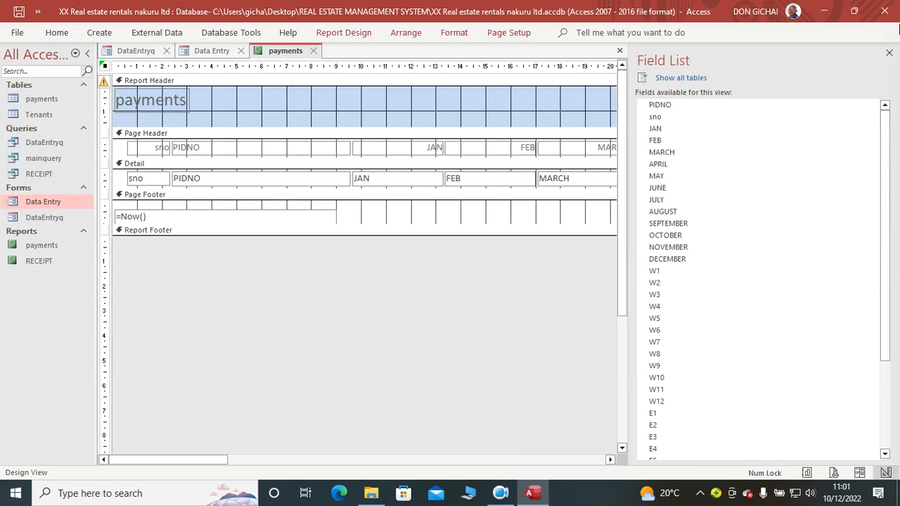
click(888, 53)
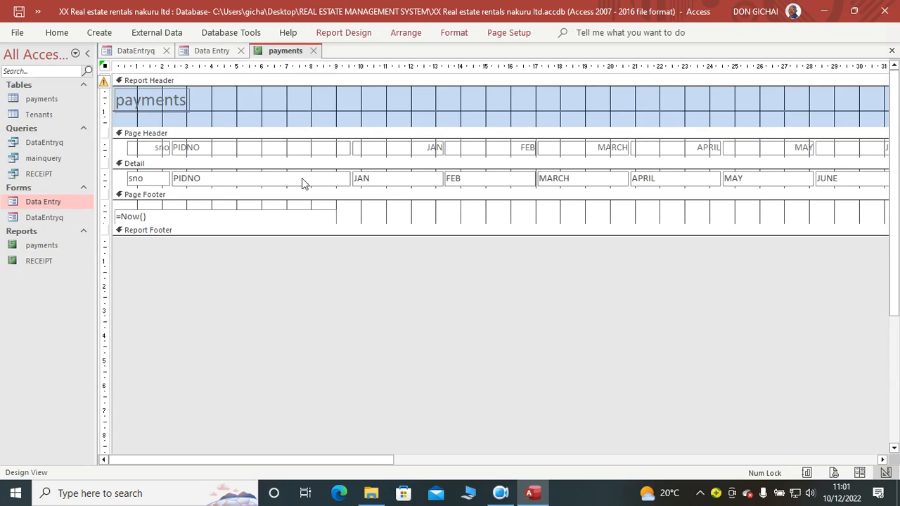
Step: Delete the sno label and field, then move PIDNO to the report's left edge and narrow its column
drag(118, 150, 213, 188)
key(Delete)
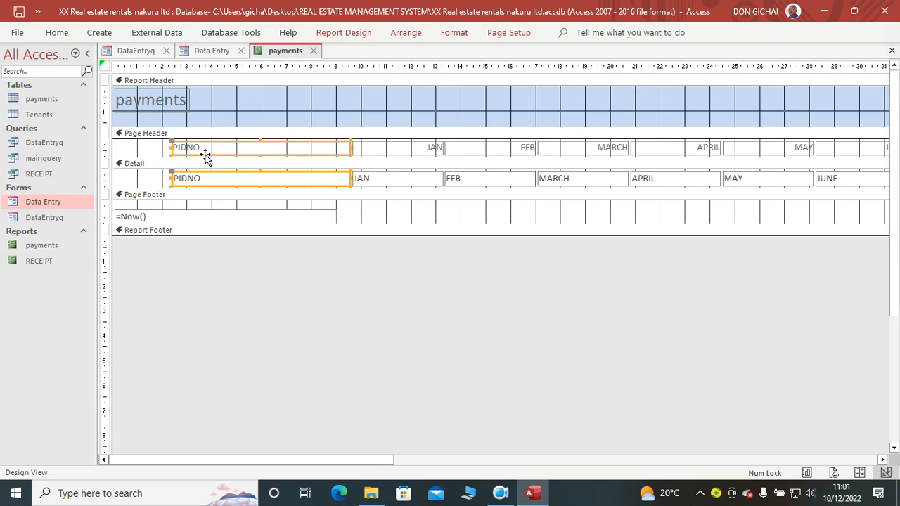
drag(203, 154, 145, 153)
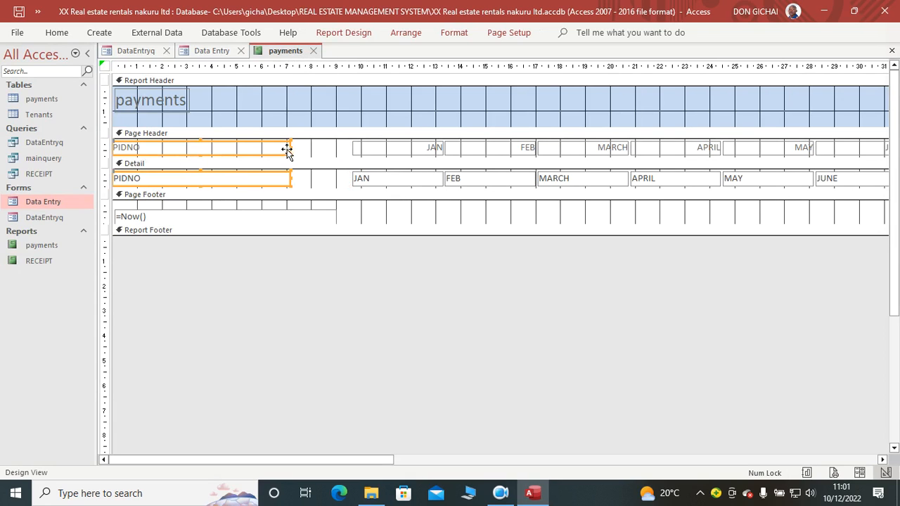
drag(262, 148, 178, 149)
Step: Narrow the JAN, FEB, MARCH and APRIL columns and place them side by side directly after PIDNO
drag(322, 149, 427, 185)
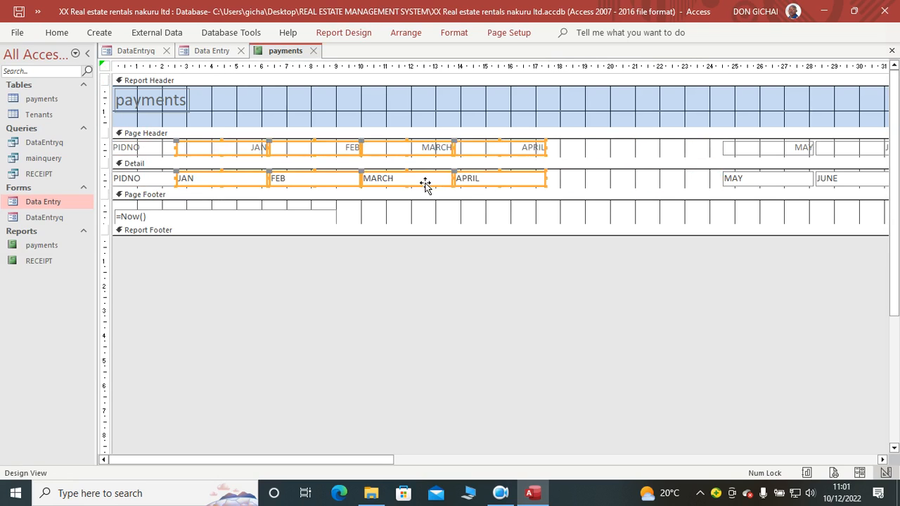
click(554, 162)
drag(338, 141, 315, 183)
drag(442, 147, 380, 177)
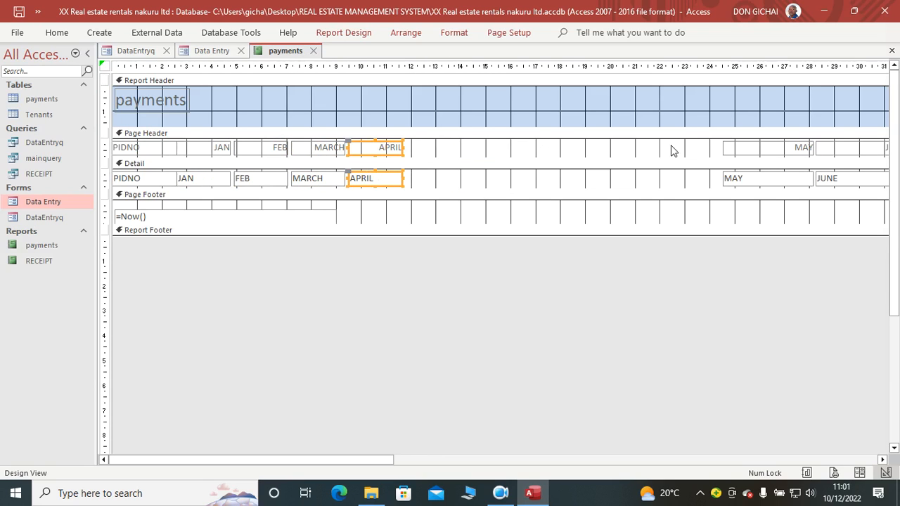
Step: Move the MAY and JUNE columns next to APRIL, narrow both, and close the gap between them
drag(694, 147, 518, 175)
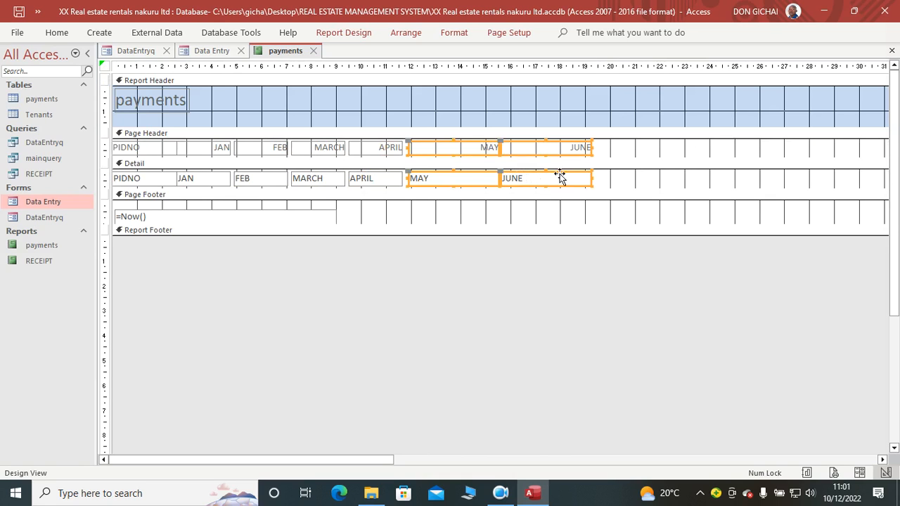
drag(591, 177, 561, 177)
click(605, 176)
drag(486, 145, 520, 182)
drag(520, 182, 493, 181)
Step: Move the JULY through DECEMBER columns next to JUNE and reduce their widths
drag(378, 461, 615, 460)
drag(483, 142, 899, 197)
drag(650, 186, 348, 187)
drag(448, 460, 172, 454)
drag(650, 145, 556, 146)
drag(616, 182, 597, 180)
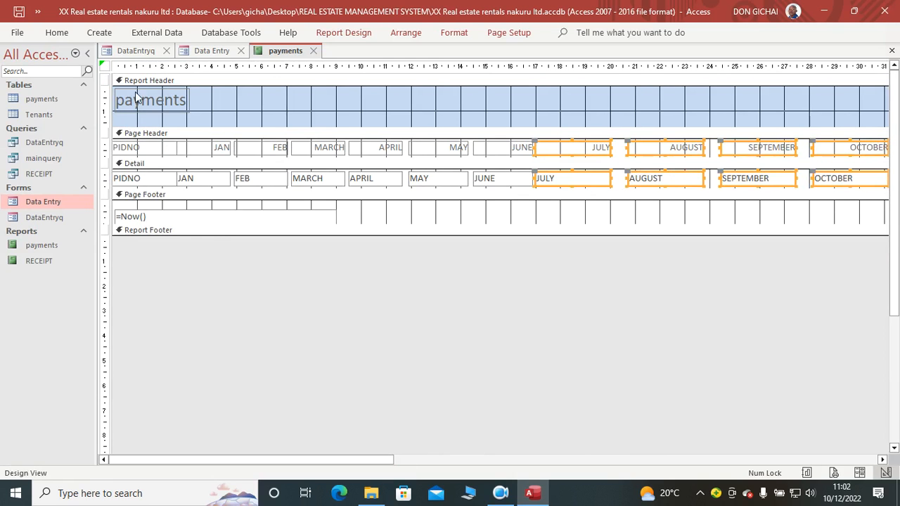
Step: Check the column layout in Report View, then return to Design View
click(56, 32)
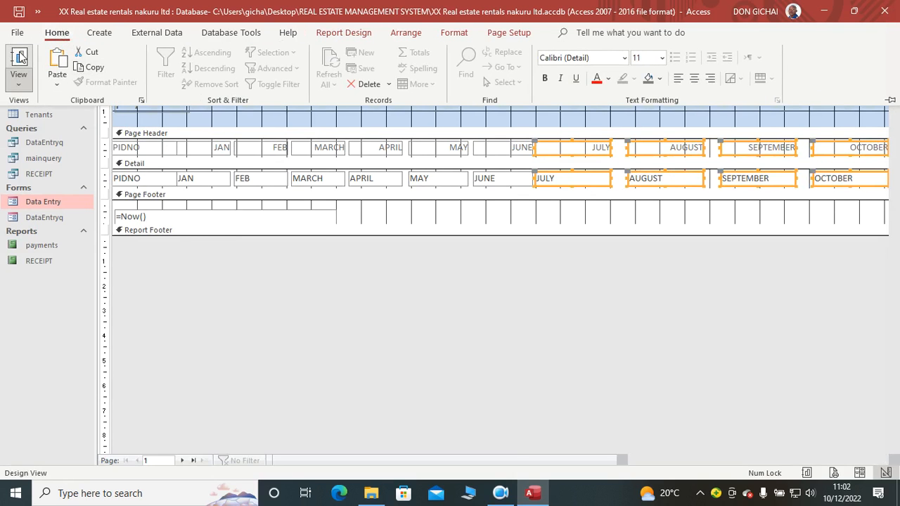
click(20, 58)
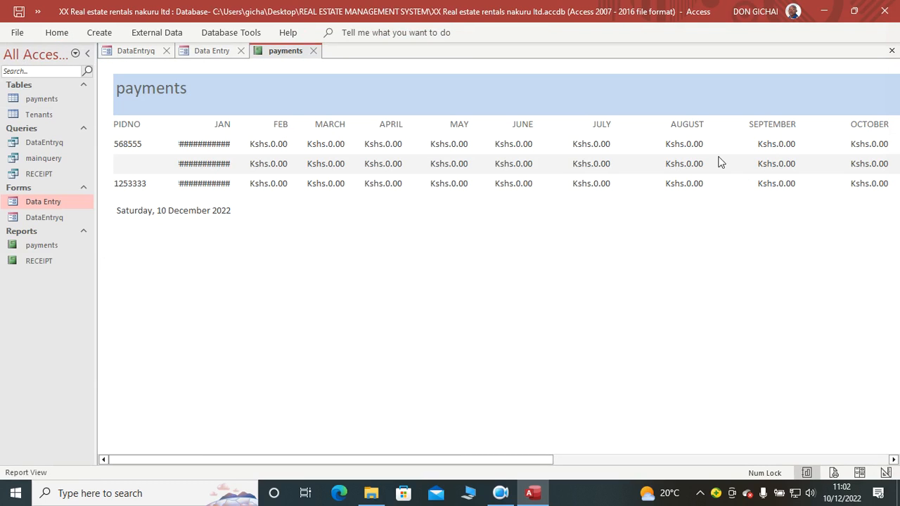
right_click(346, 213)
click(393, 259)
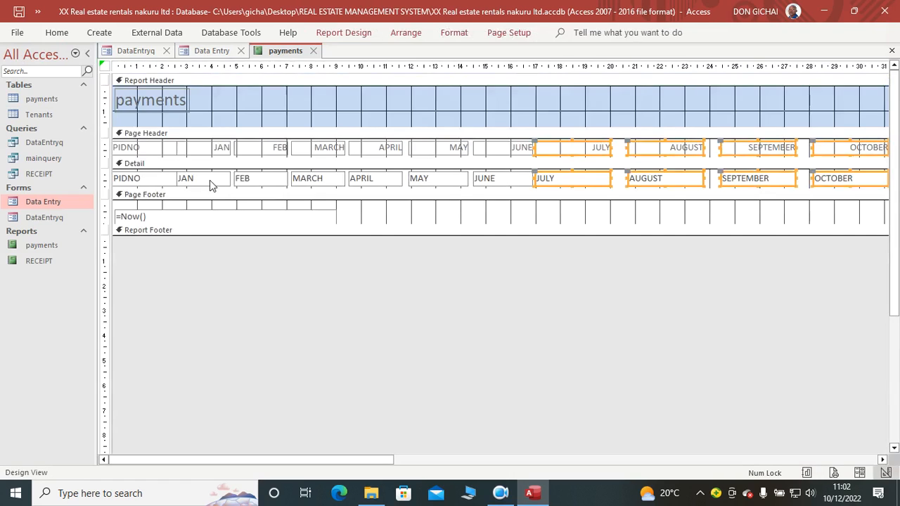
Step: Widen the JAN field in the Detail section on both sides, trimming the PIDNO field to make room
click(218, 180)
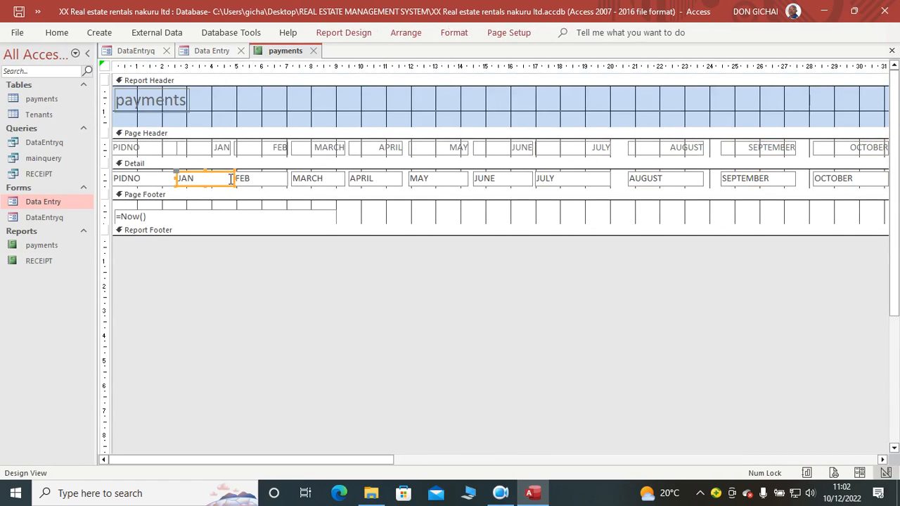
click(173, 181)
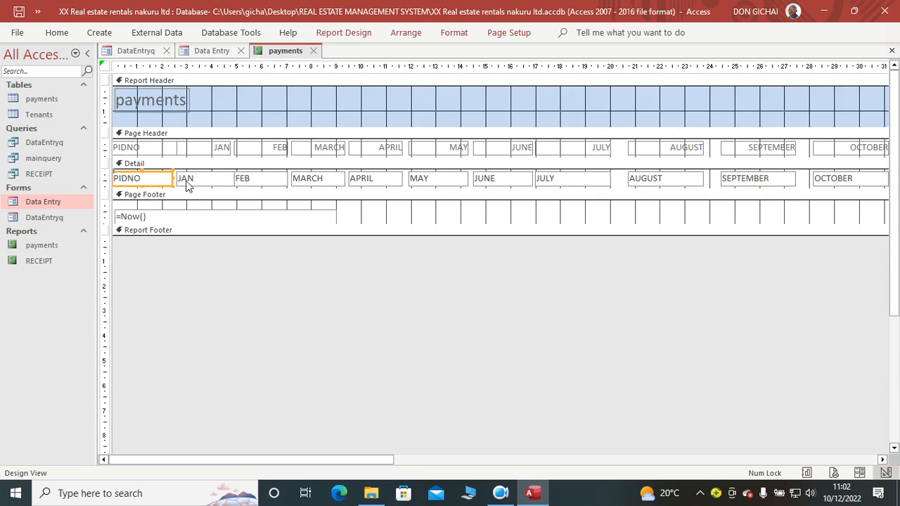
click(181, 179)
drag(176, 177, 171, 177)
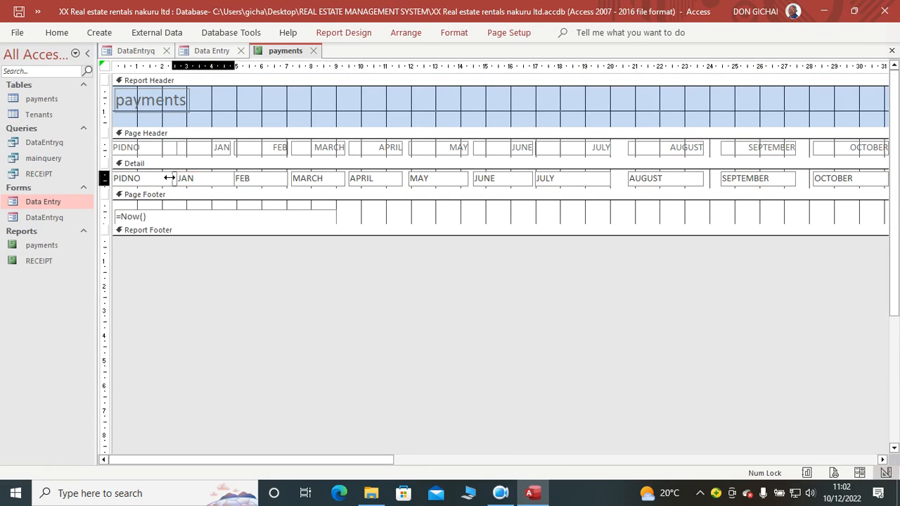
Step: Shift the AUGUST through DECEMBER labels and fields to close the gaps after the JULY column
drag(386, 460, 459, 464)
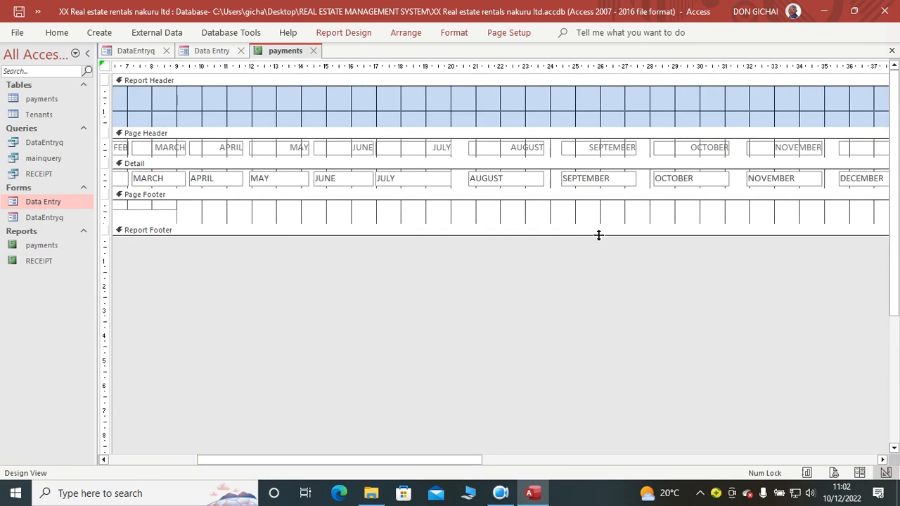
drag(464, 142, 485, 175)
drag(498, 180, 483, 181)
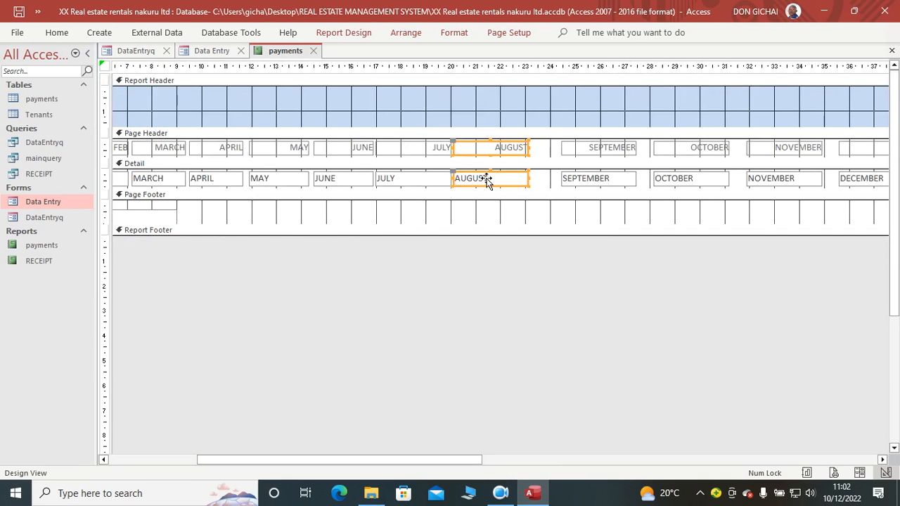
drag(547, 150, 564, 185)
click(696, 189)
drag(642, 144, 615, 181)
drag(731, 144, 715, 179)
drag(822, 144, 786, 169)
Step: Move the page number box in the Page Footer under the last month columns and reduce the report width to about 37 cm
drag(352, 460, 896, 422)
drag(820, 218, 279, 205)
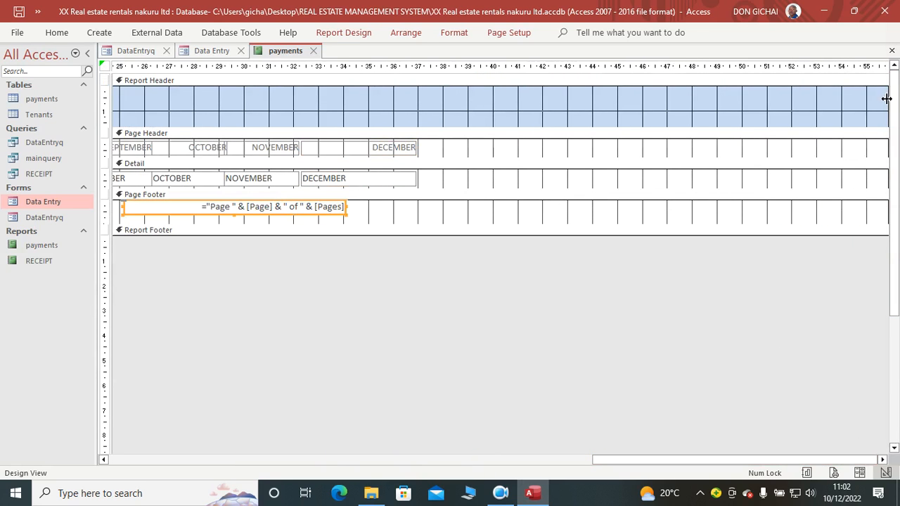
drag(886, 102, 452, 169)
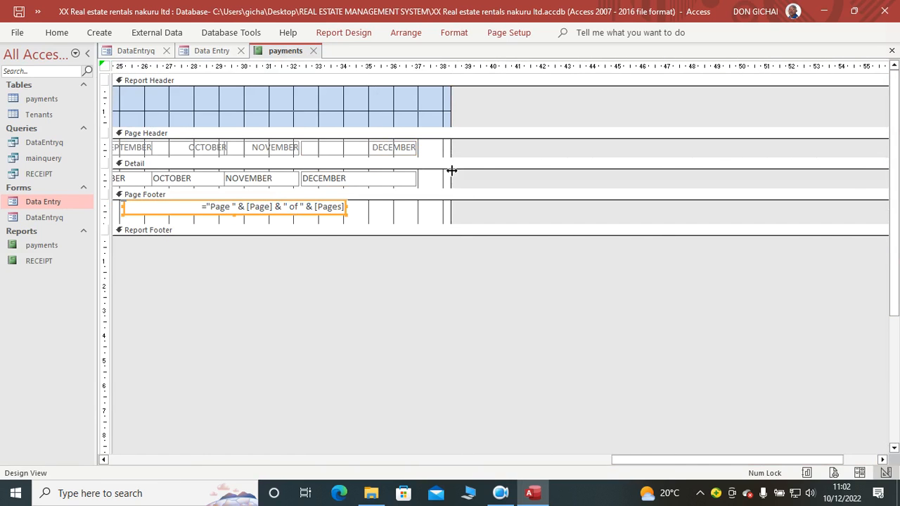
drag(451, 101, 424, 127)
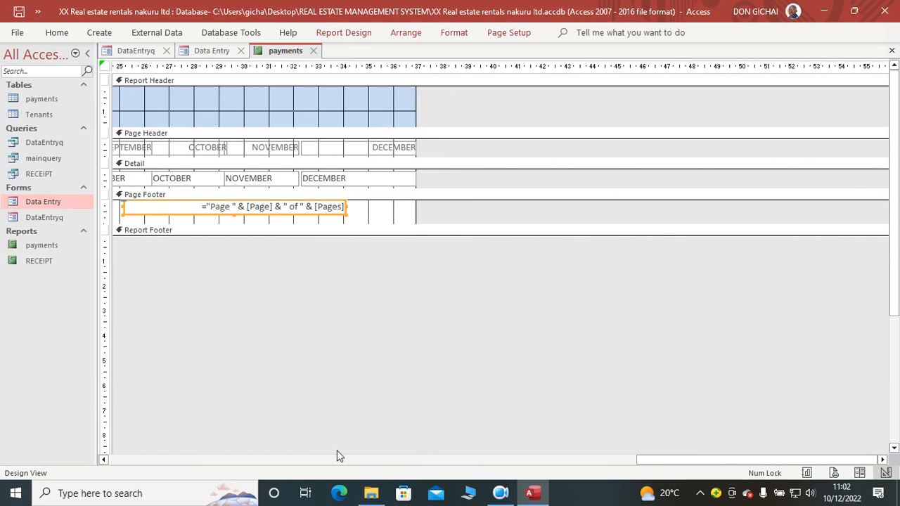
Step: Review the payments report in Report View, then look at the DataEntryq form and return to the Data Entry form
key(ctrl+z)
key(ctrl+z)
key(ctrl+z)
click(59, 32)
click(19, 60)
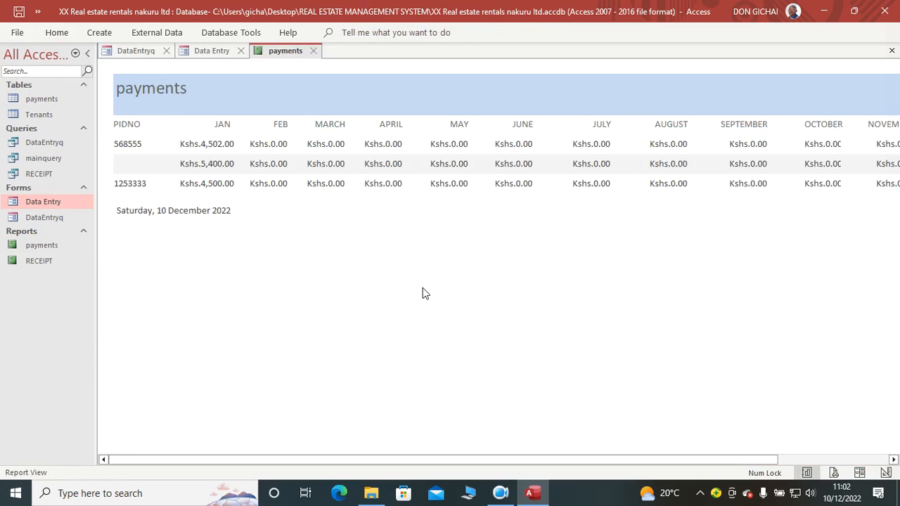
click(136, 53)
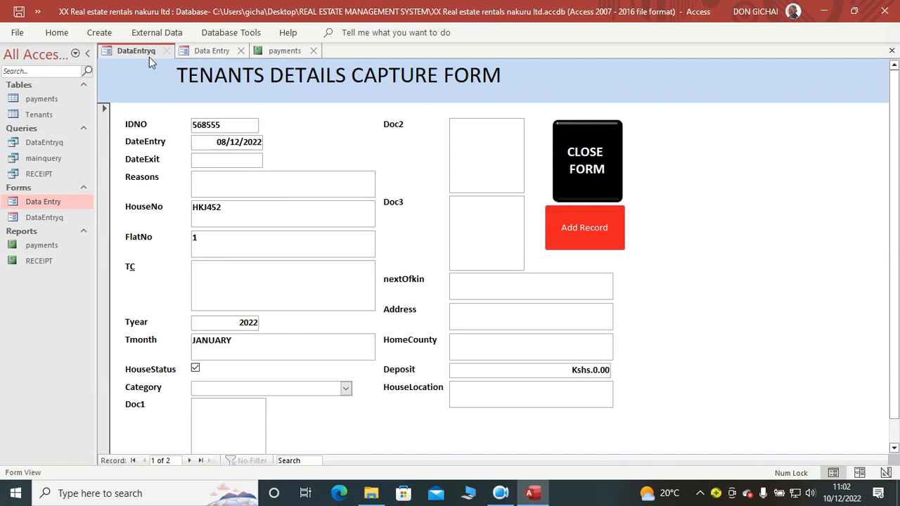
click(201, 53)
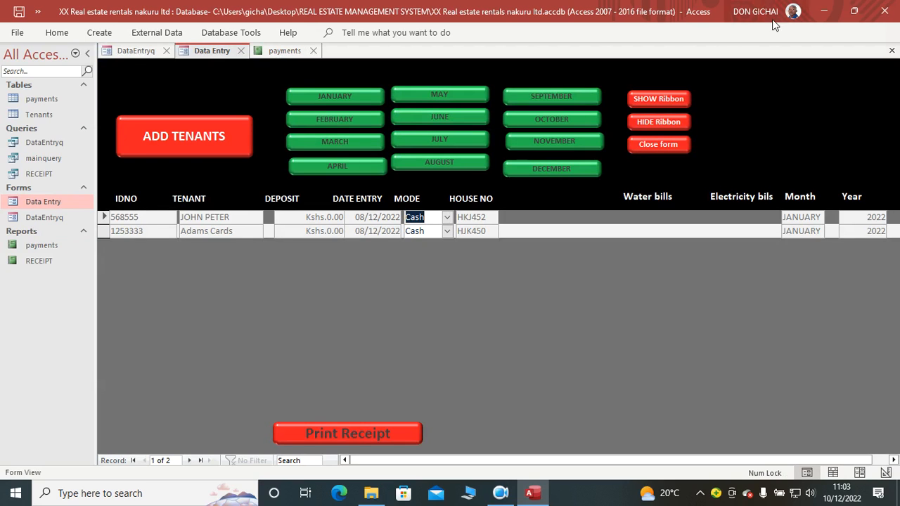
Step: Close the rentals database, saving the design changes to the payments report
click(885, 12)
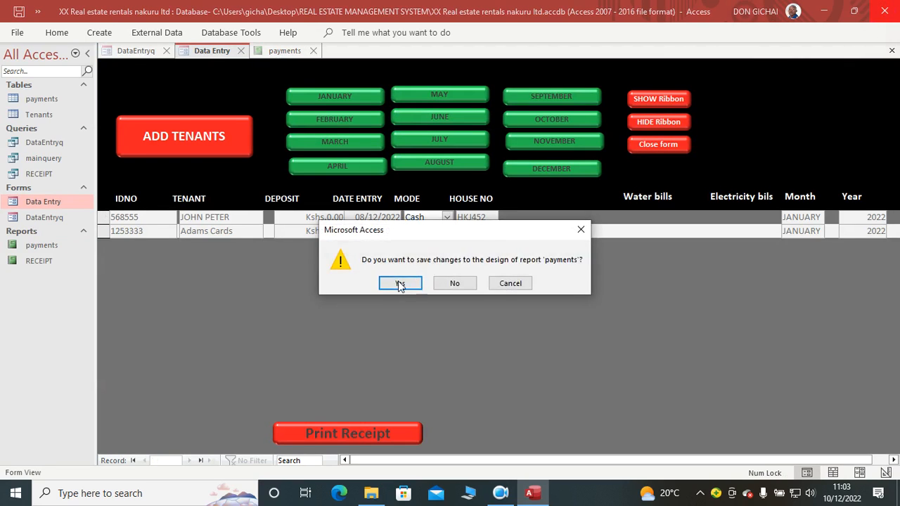
click(400, 284)
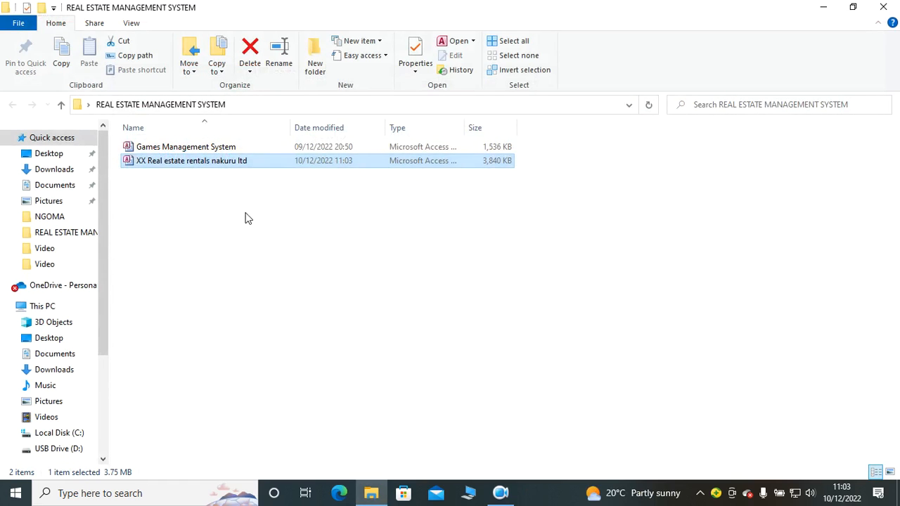
Step: Switch to File Explorer and open the REAL ESTATE MANAGEMENT SYSTEM database from the USB Drive (D:)
click(35, 450)
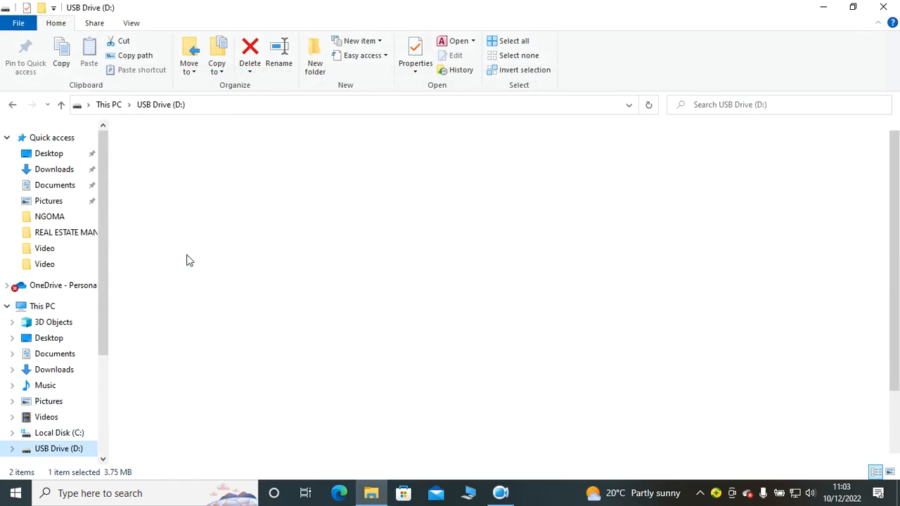
scroll(176, 455, down, 2)
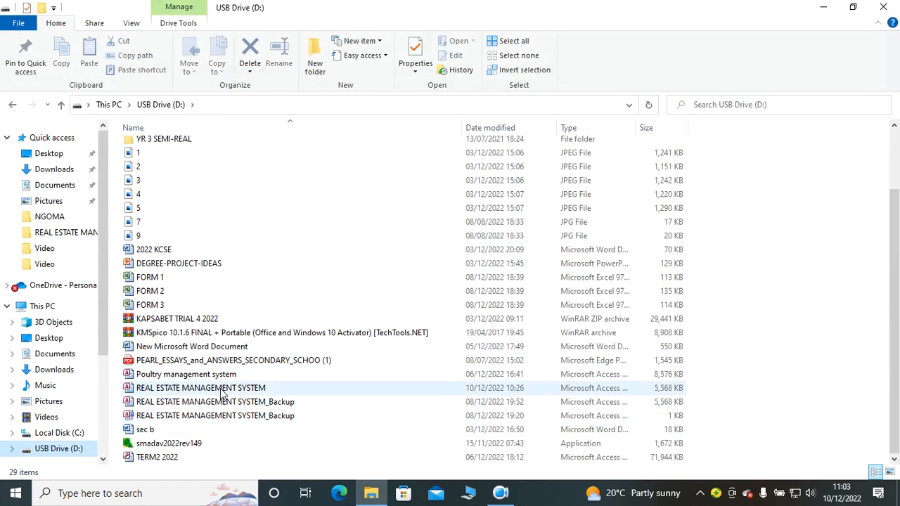
double_click(222, 389)
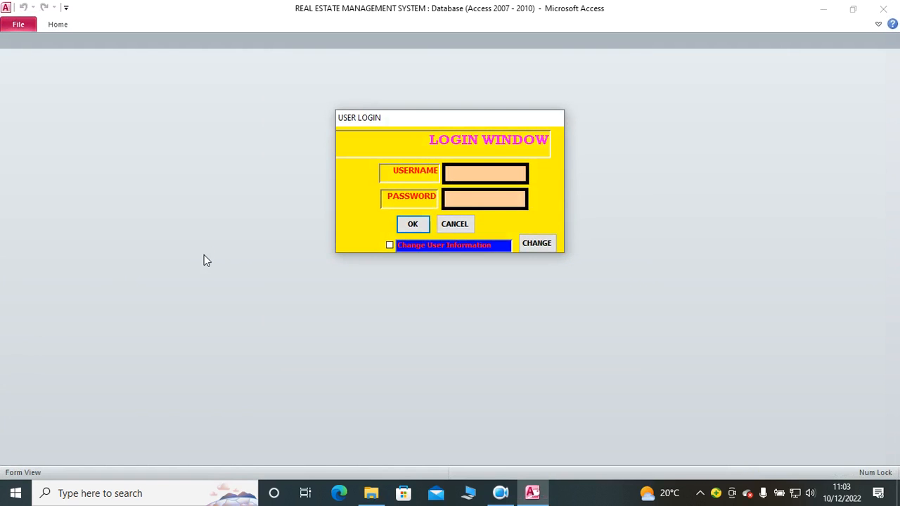
Step: Log in to the rent management system by entering the username and the account password
key(Caps_Lock)
text(DON)
key(Tab)
text(***)
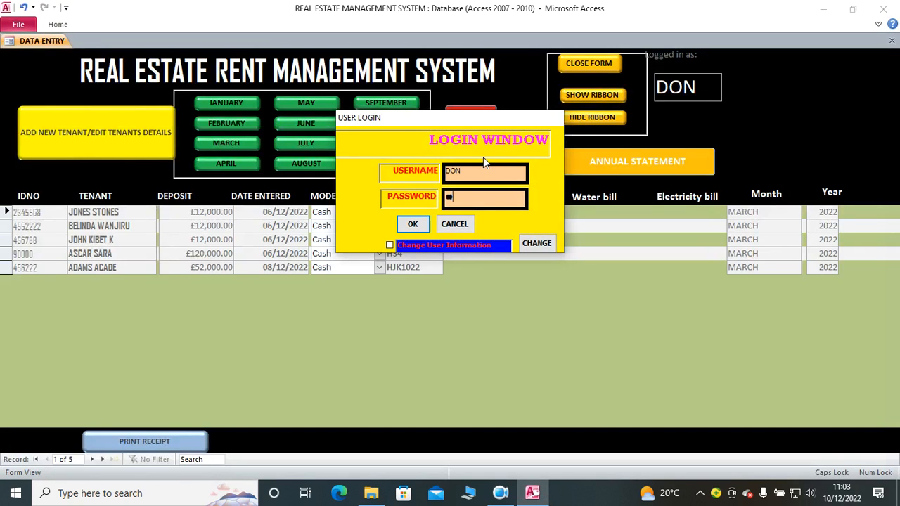
key(Return)
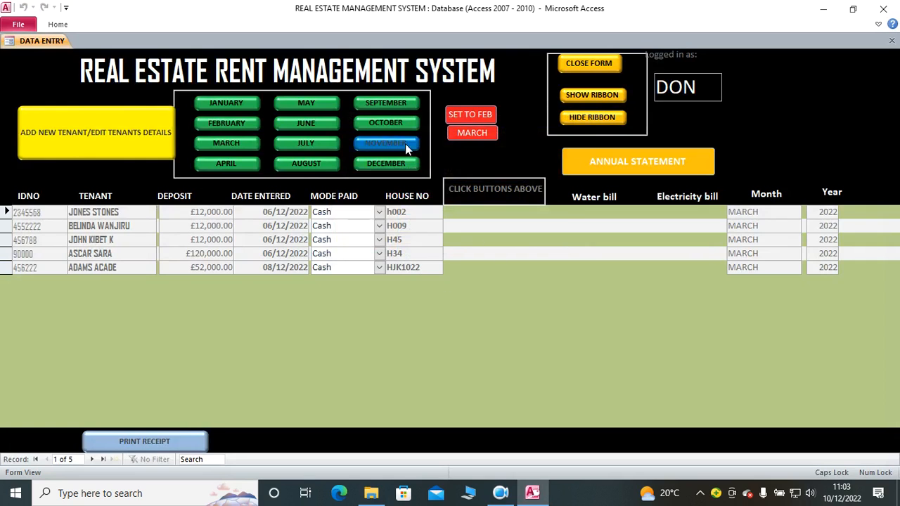
Step: Examine the finished system's JULY payment columns, its Tenants form and the first tenant's receipt, closing the form and receipt after viewing
click(304, 144)
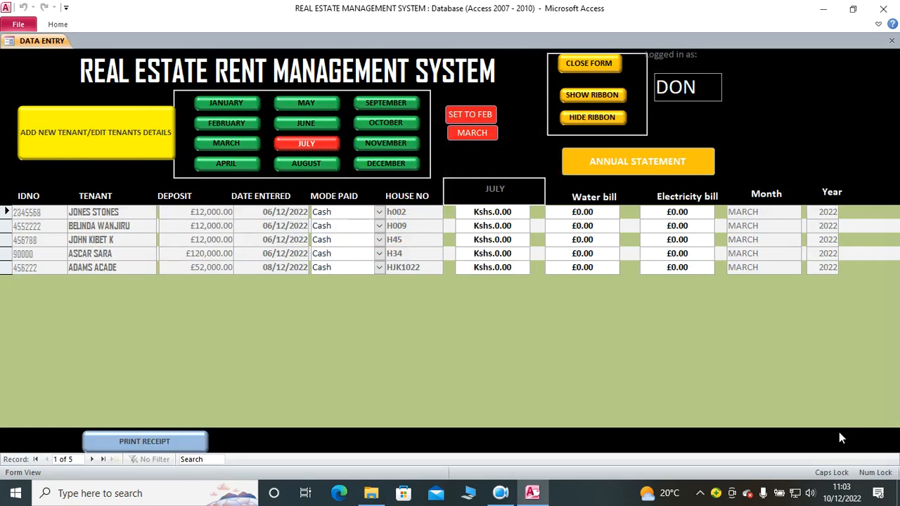
click(133, 144)
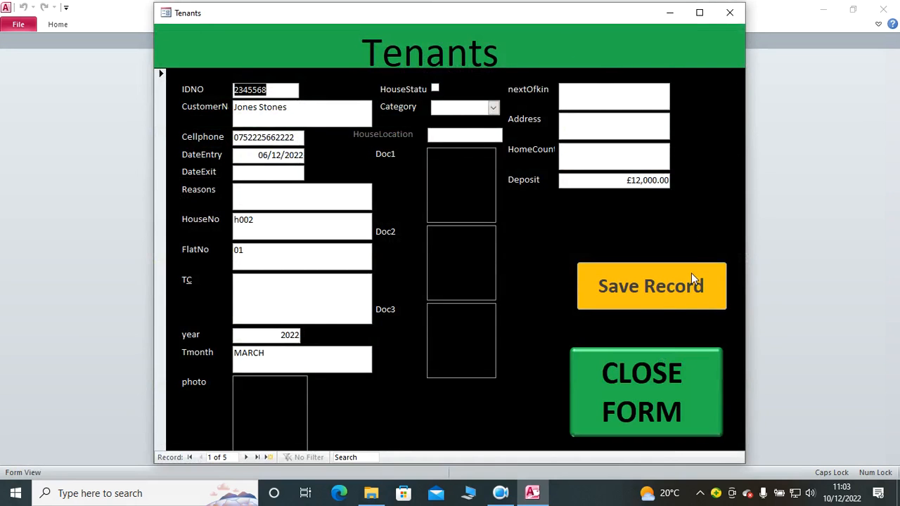
click(674, 373)
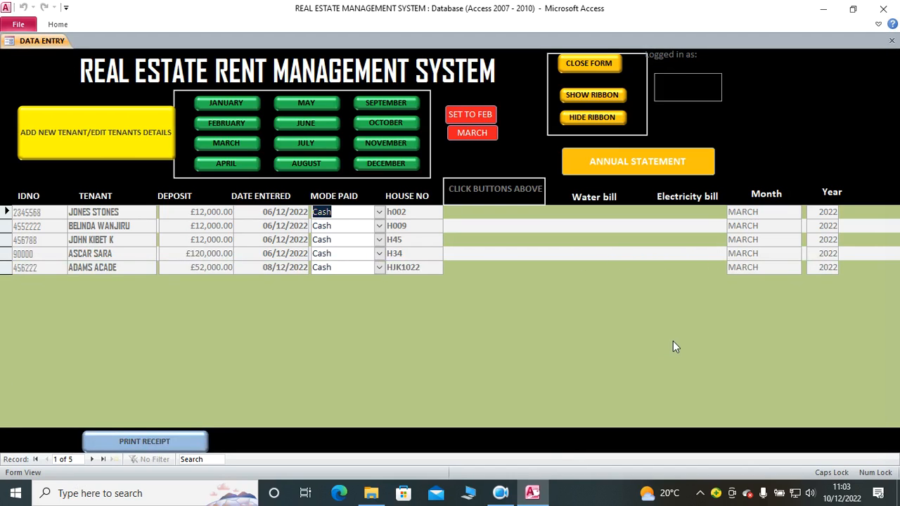
click(157, 443)
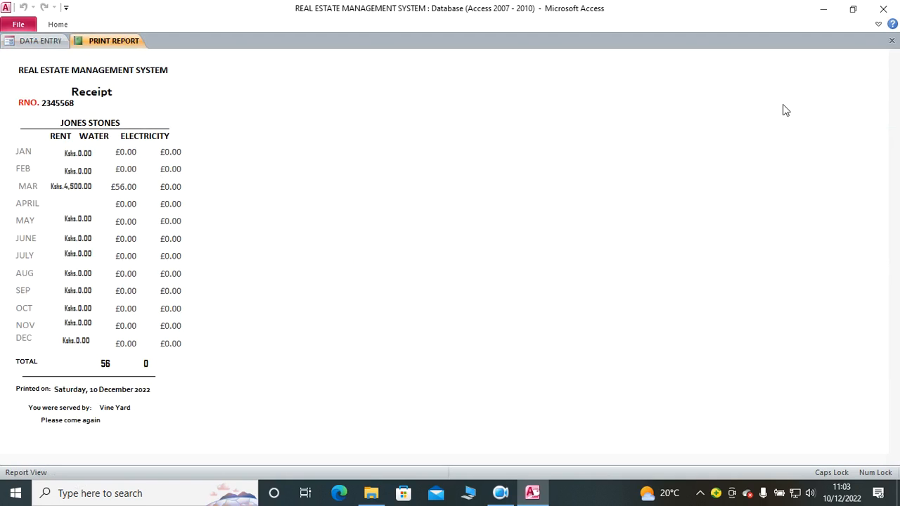
click(892, 40)
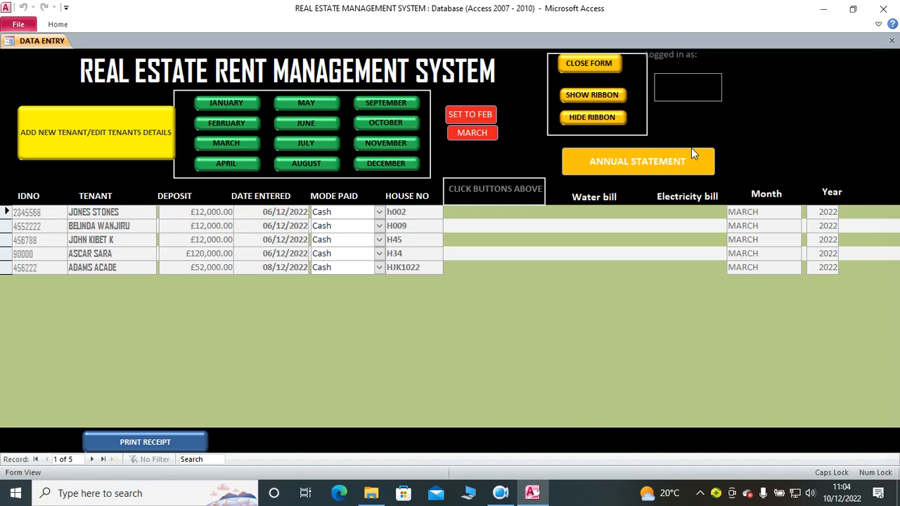
click(499, 489)
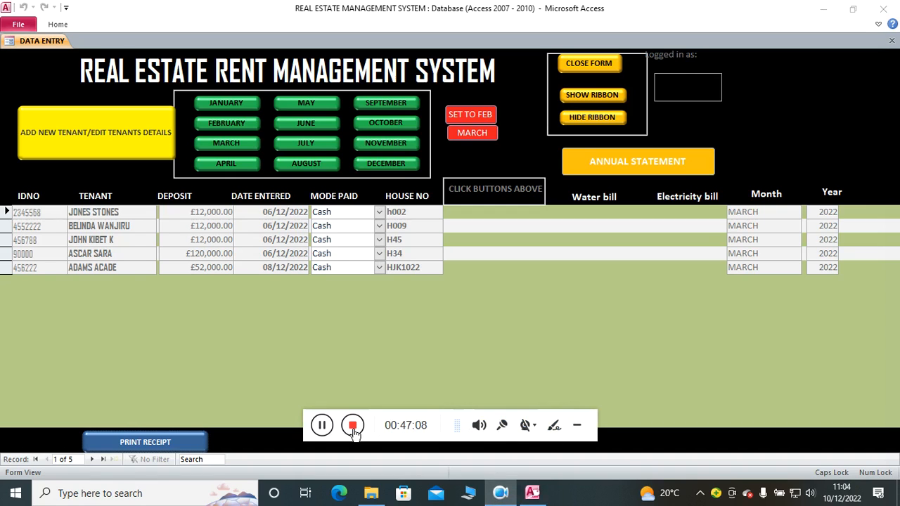